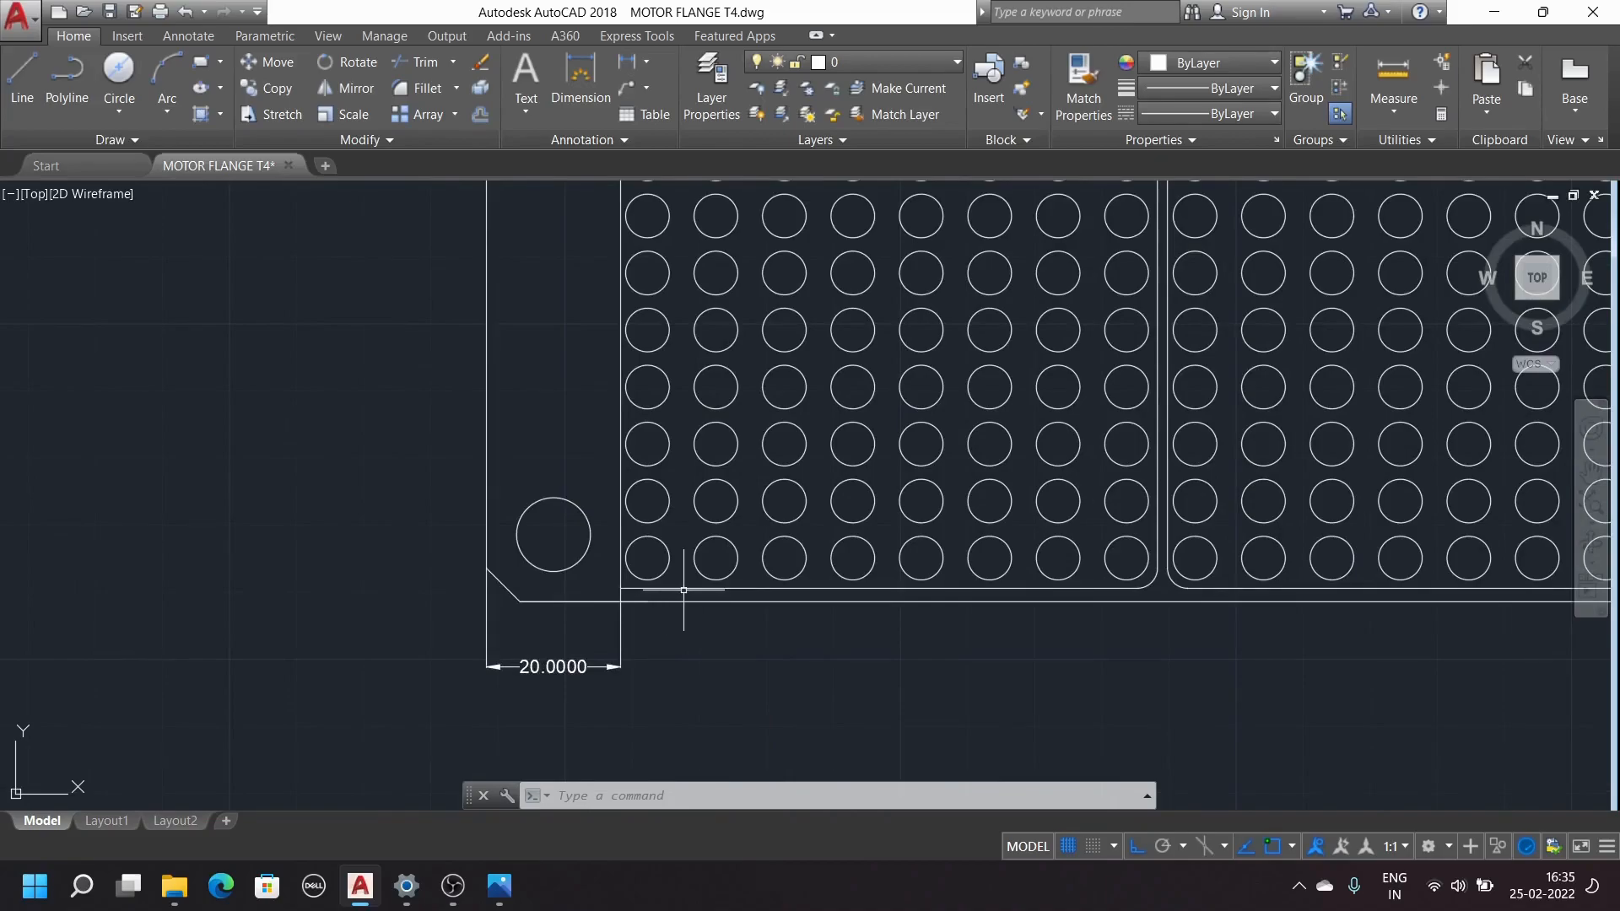
# Add a linear dimension for the width of the left hole section, placed below the lower plate view in line with the 20 mm dimension
pyautogui.scroll(-2, 1049, 661)
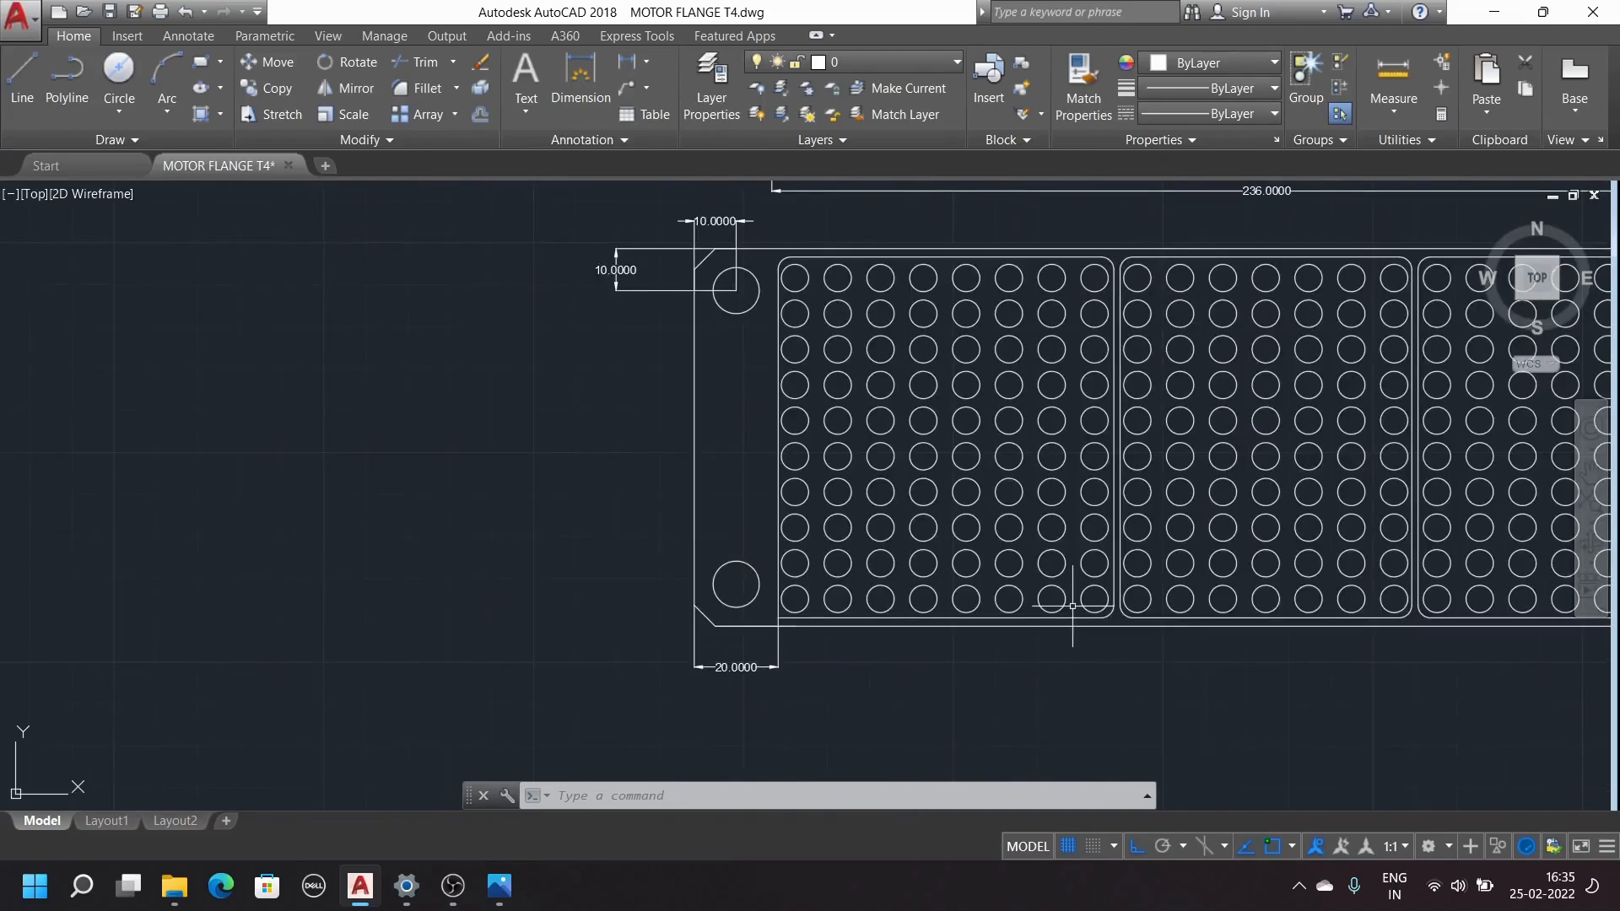
pyautogui.click(653, 64)
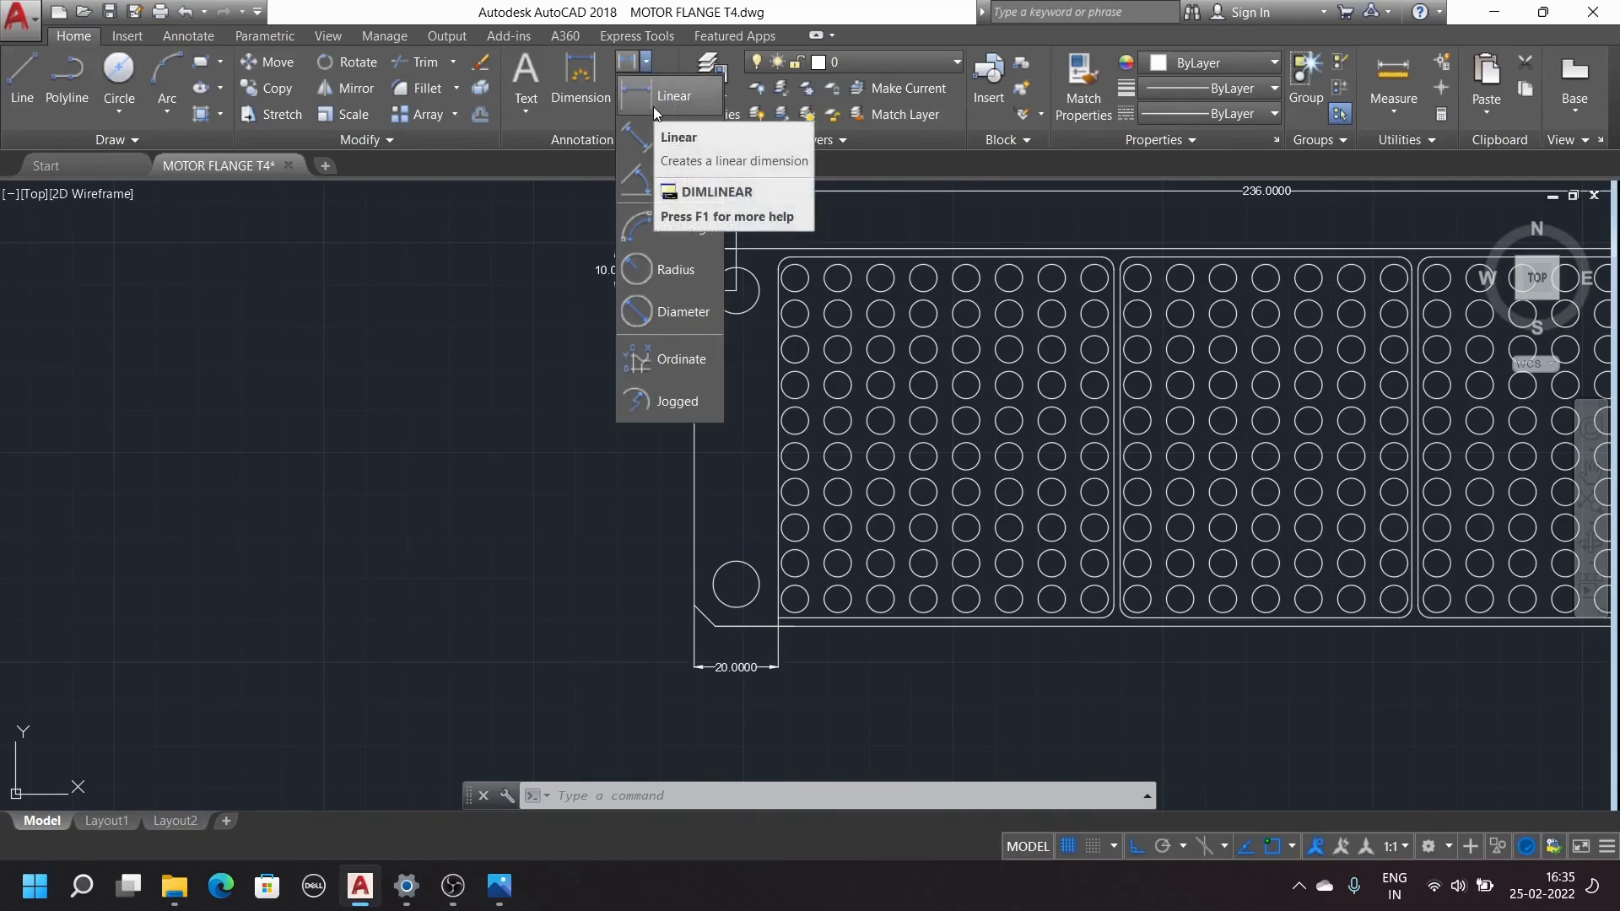
pyautogui.click(653, 100)
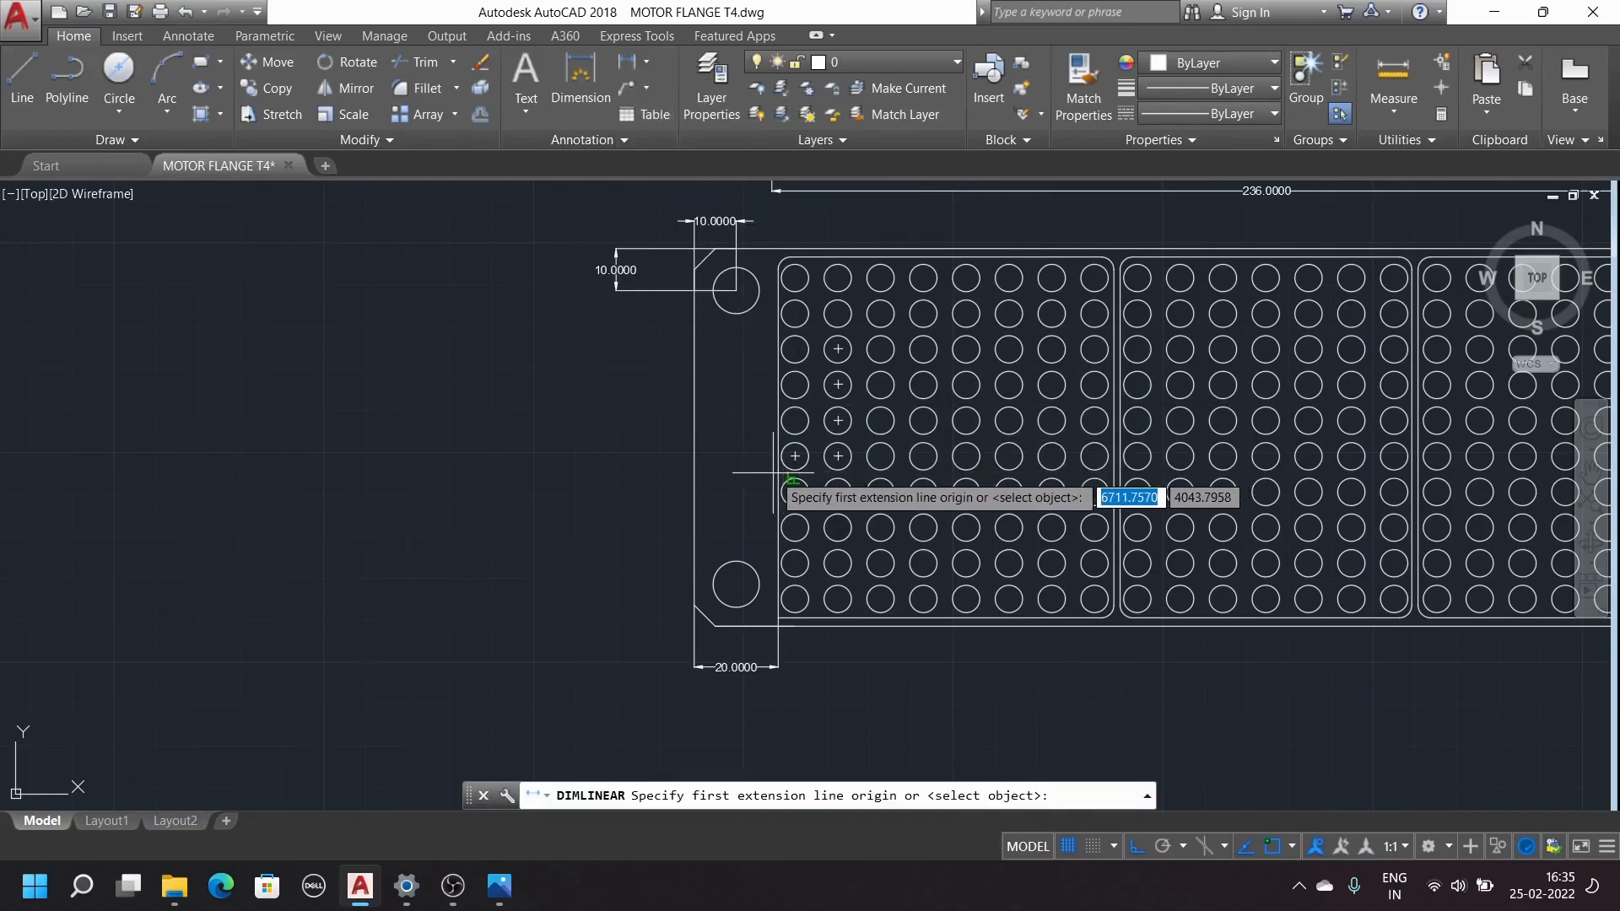
pyautogui.scroll(8, 781, 472)
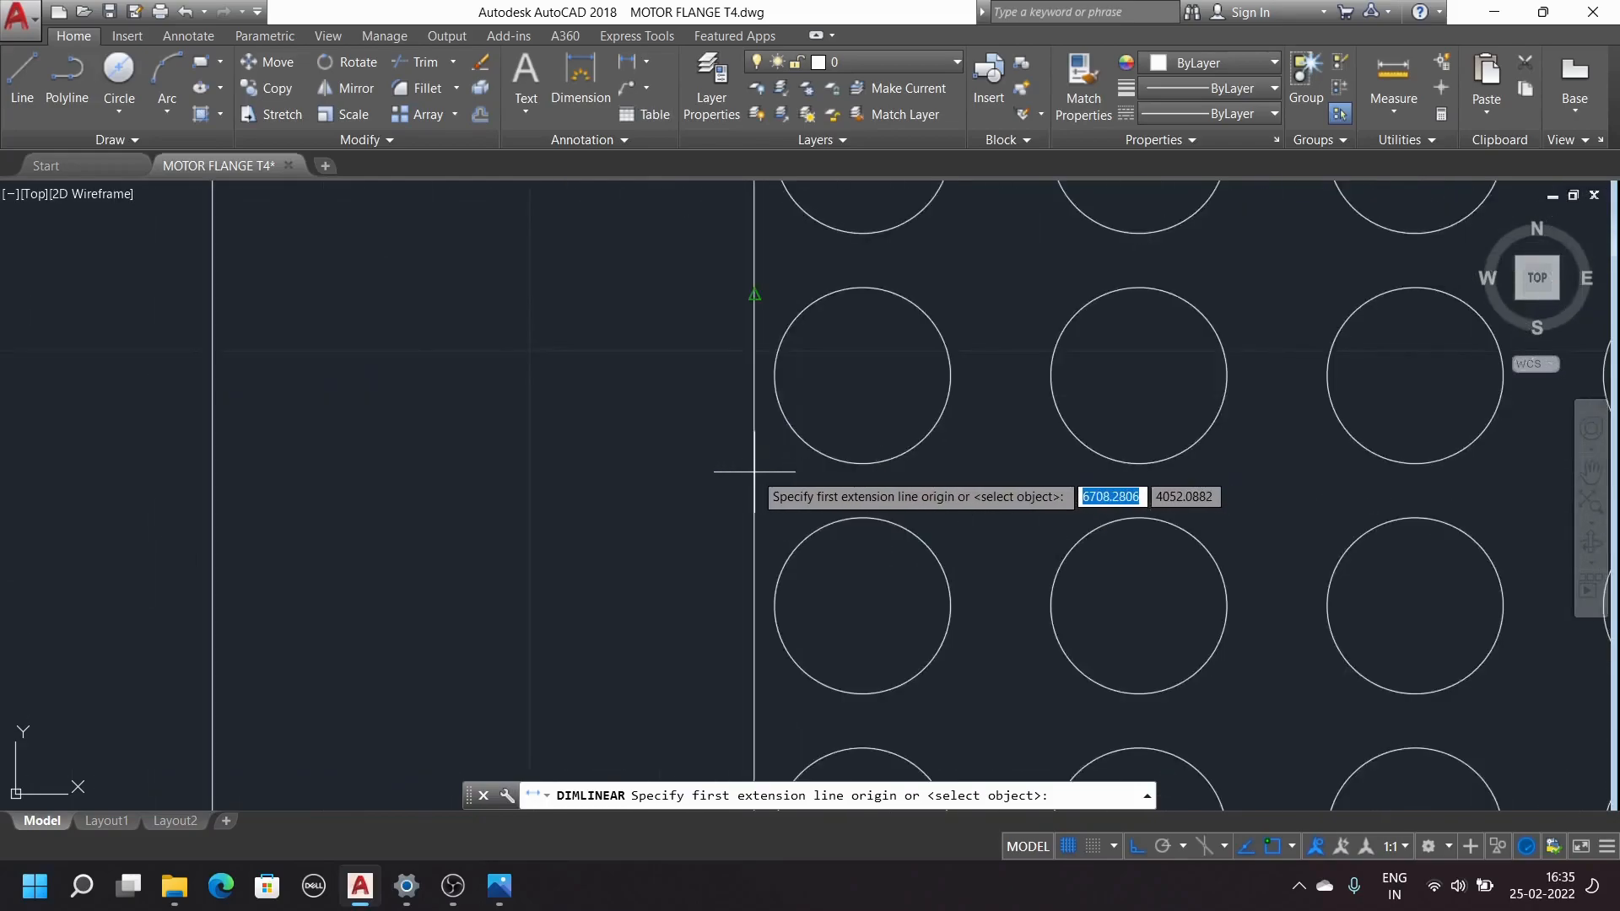
pyautogui.click(764, 472)
pyautogui.scroll(-8, 764, 472)
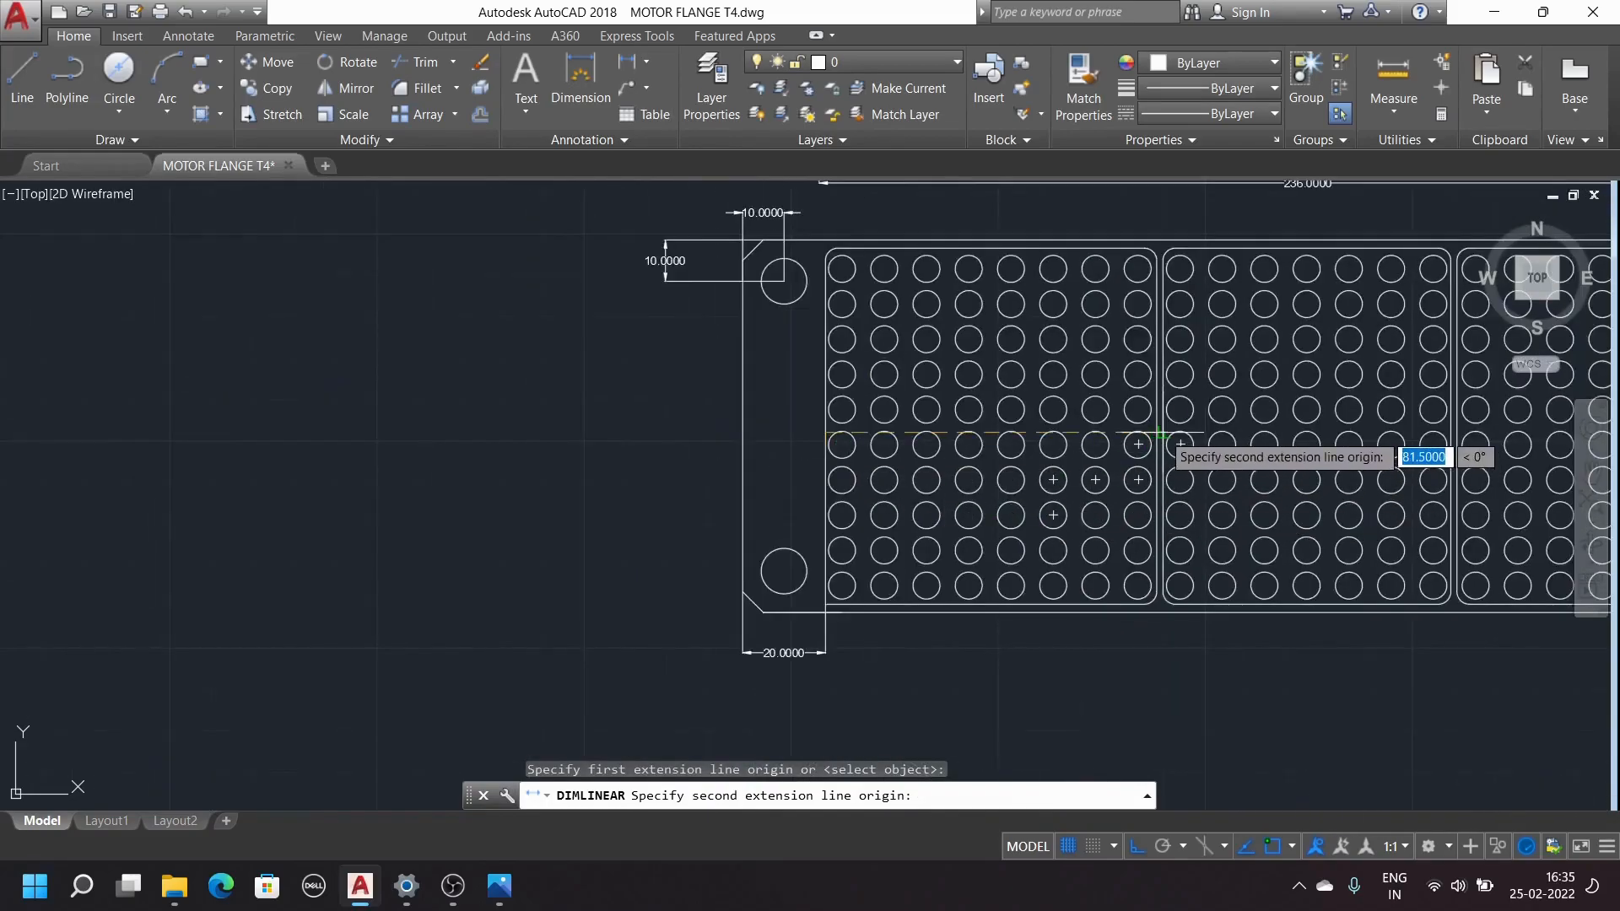
pyautogui.scroll(5, 1163, 434)
pyautogui.click(1128, 433)
pyautogui.scroll(-9, 1089, 463)
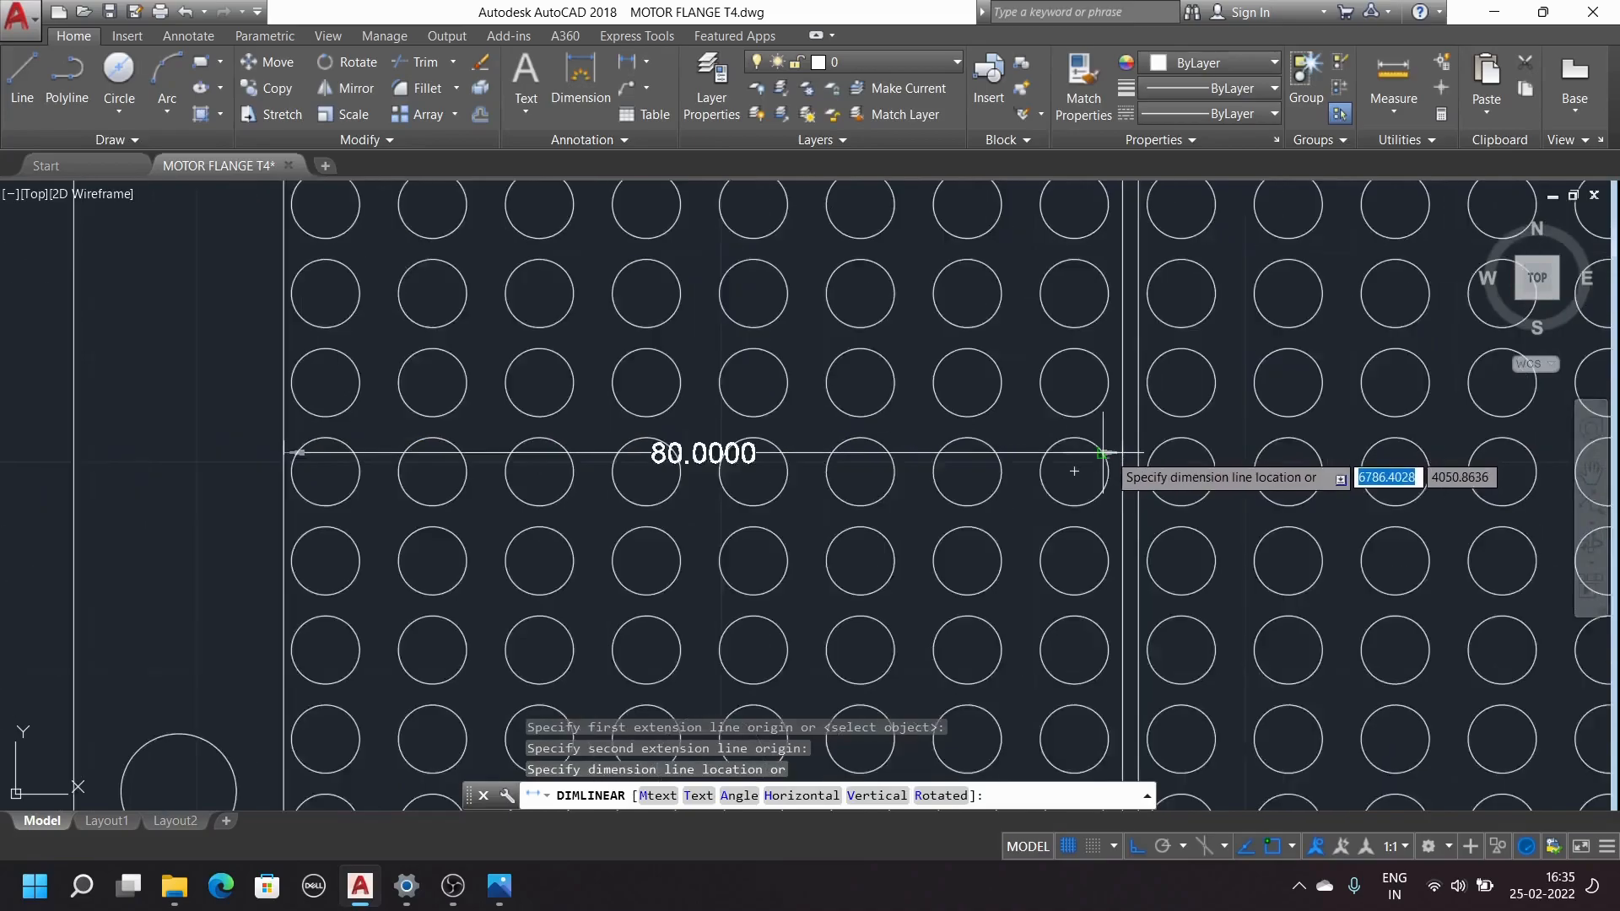
pyautogui.scroll(6, 1070, 541)
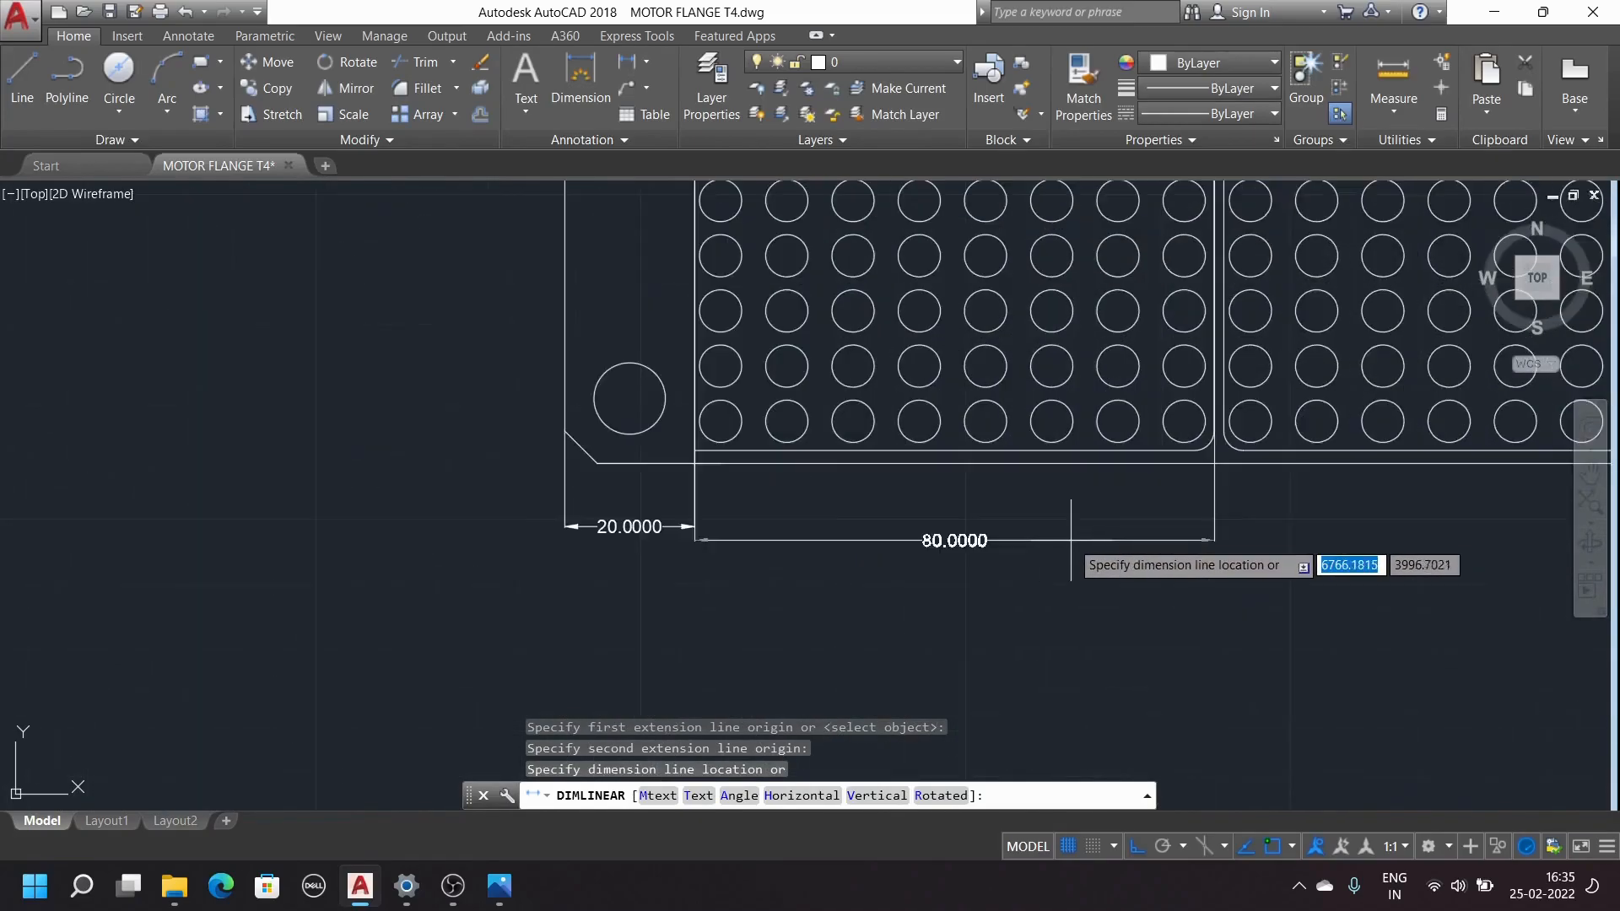
pyautogui.click(1046, 536)
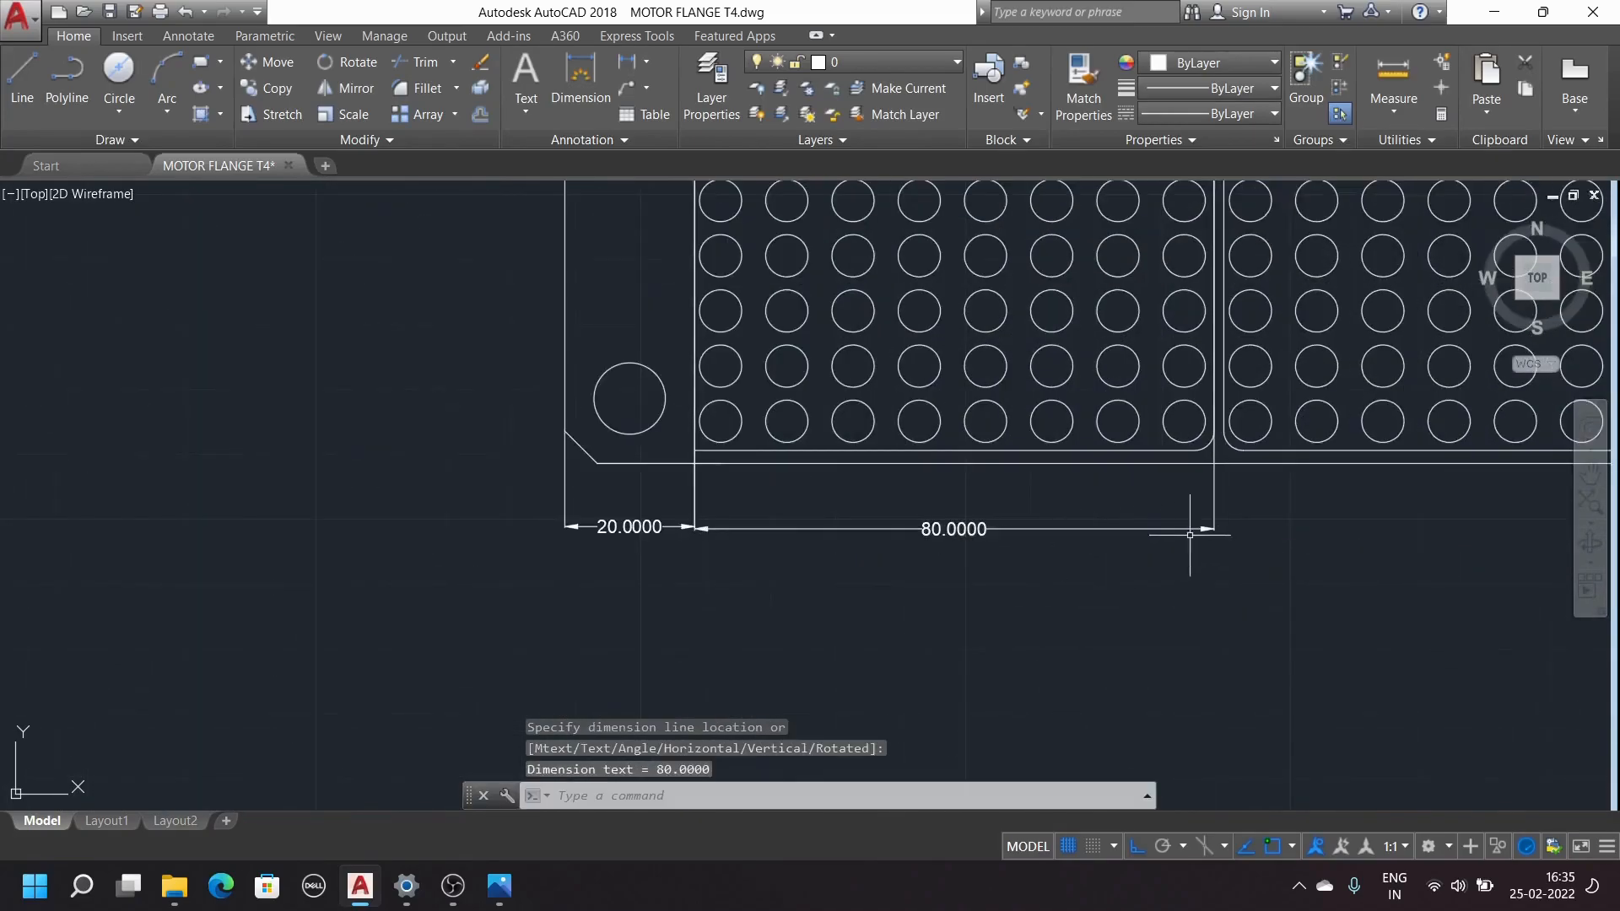
# Add a linear dimension for the narrow gap between the left and middle hole sections, placed below the plate
pyautogui.scroll(-2, 1021, 583)
pyautogui.scroll(6, 1182, 474)
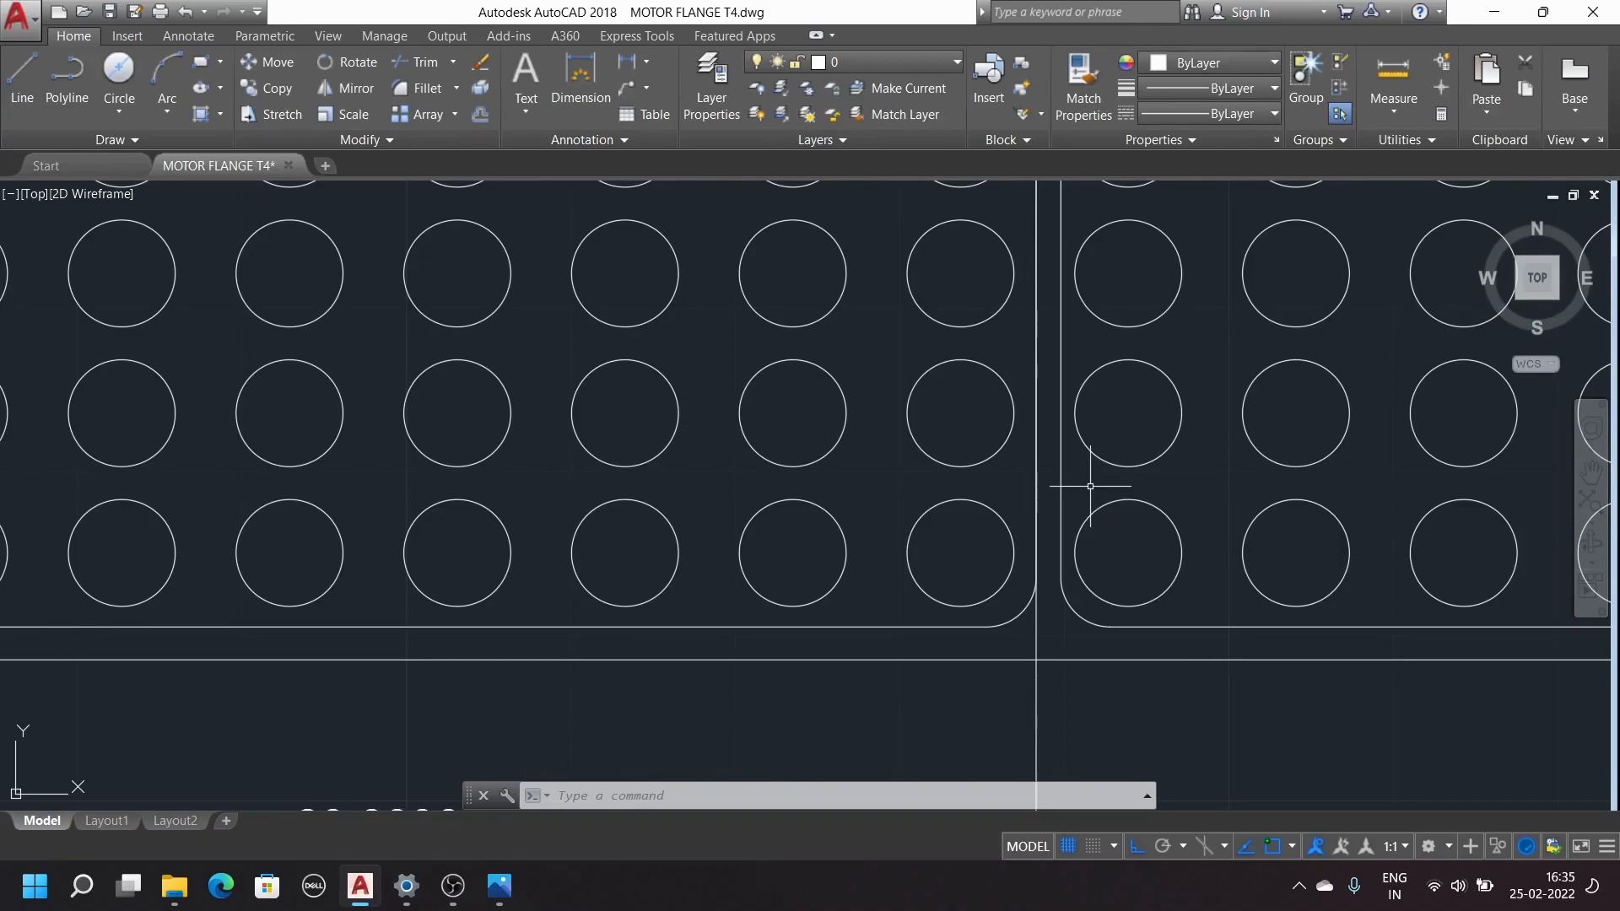
pyautogui.write('dimlinear')
pyautogui.press('Return')
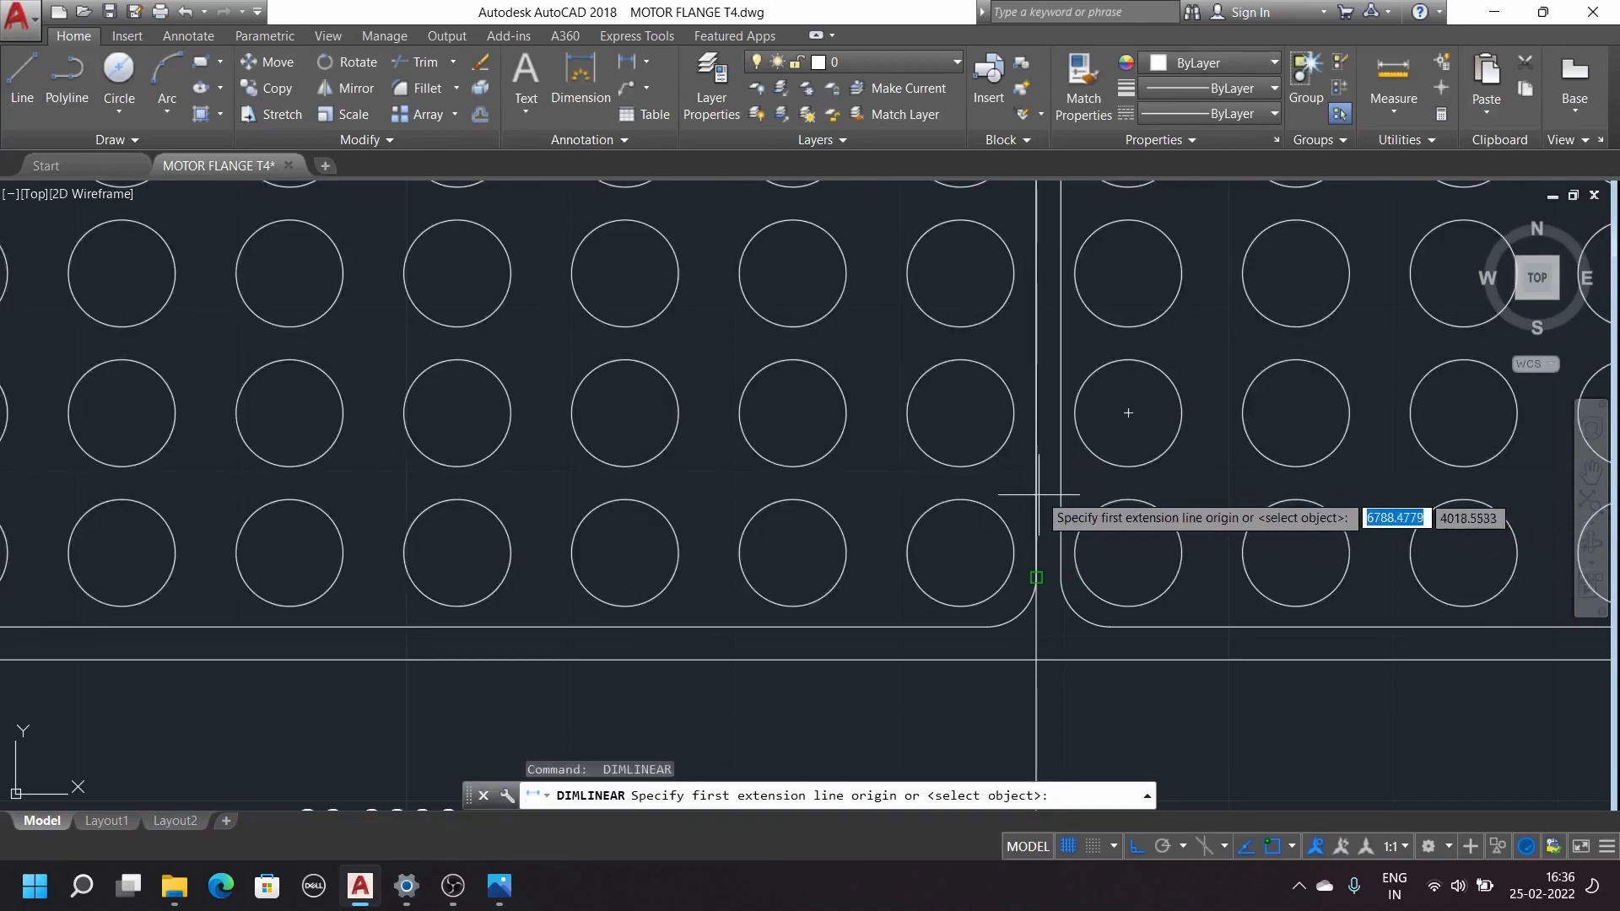
pyautogui.click(1036, 388)
pyautogui.click(1059, 388)
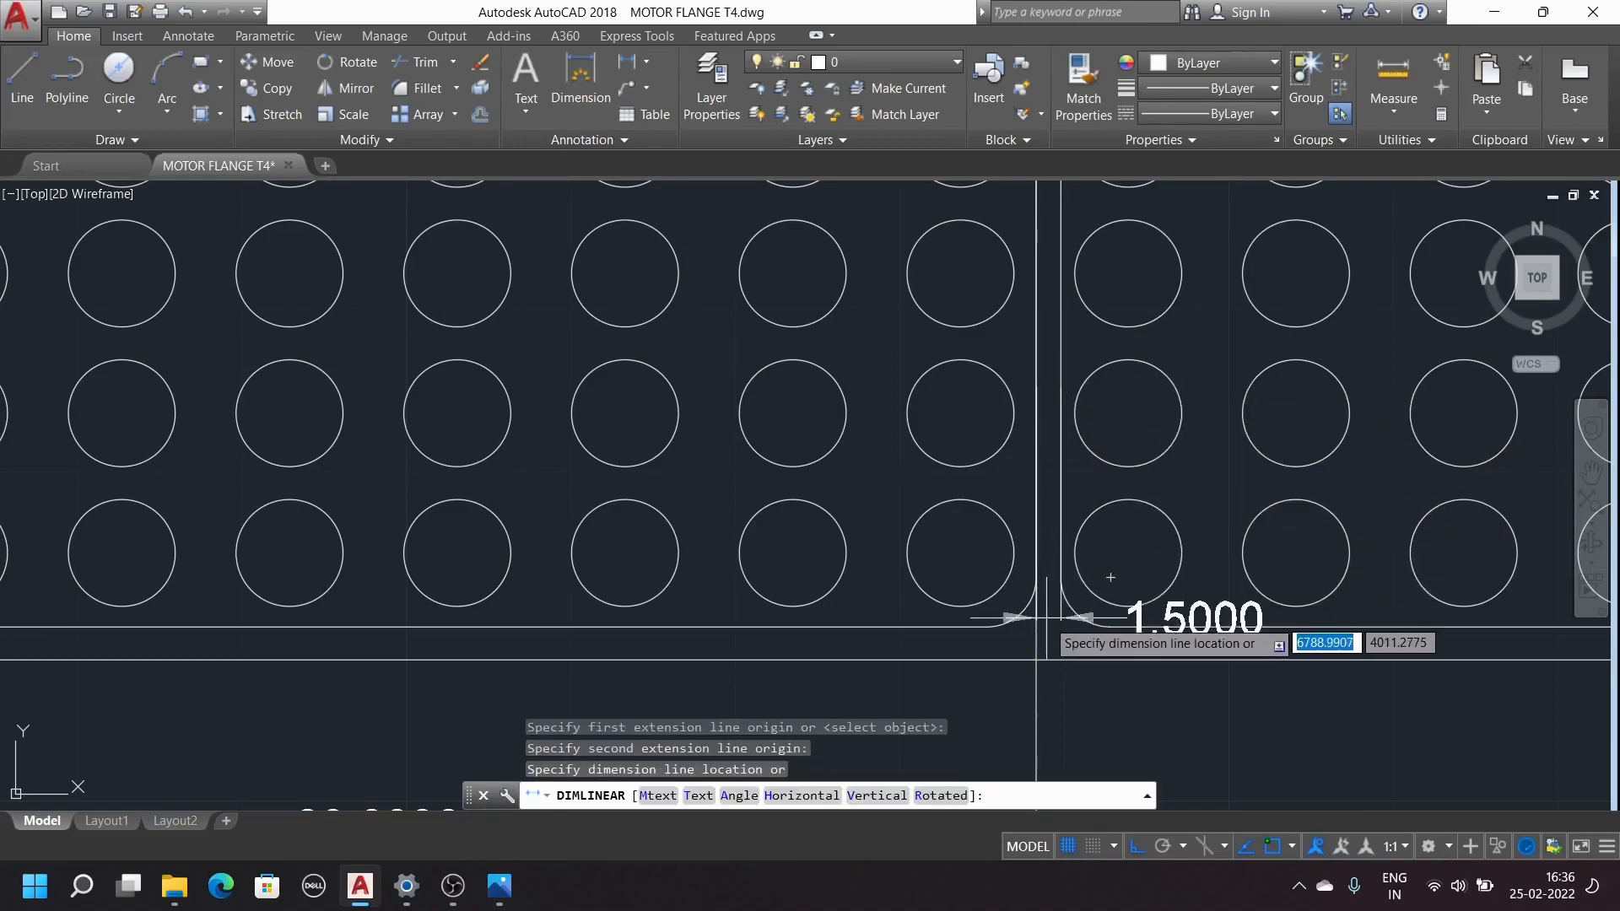
pyautogui.scroll(-2, 1051, 624)
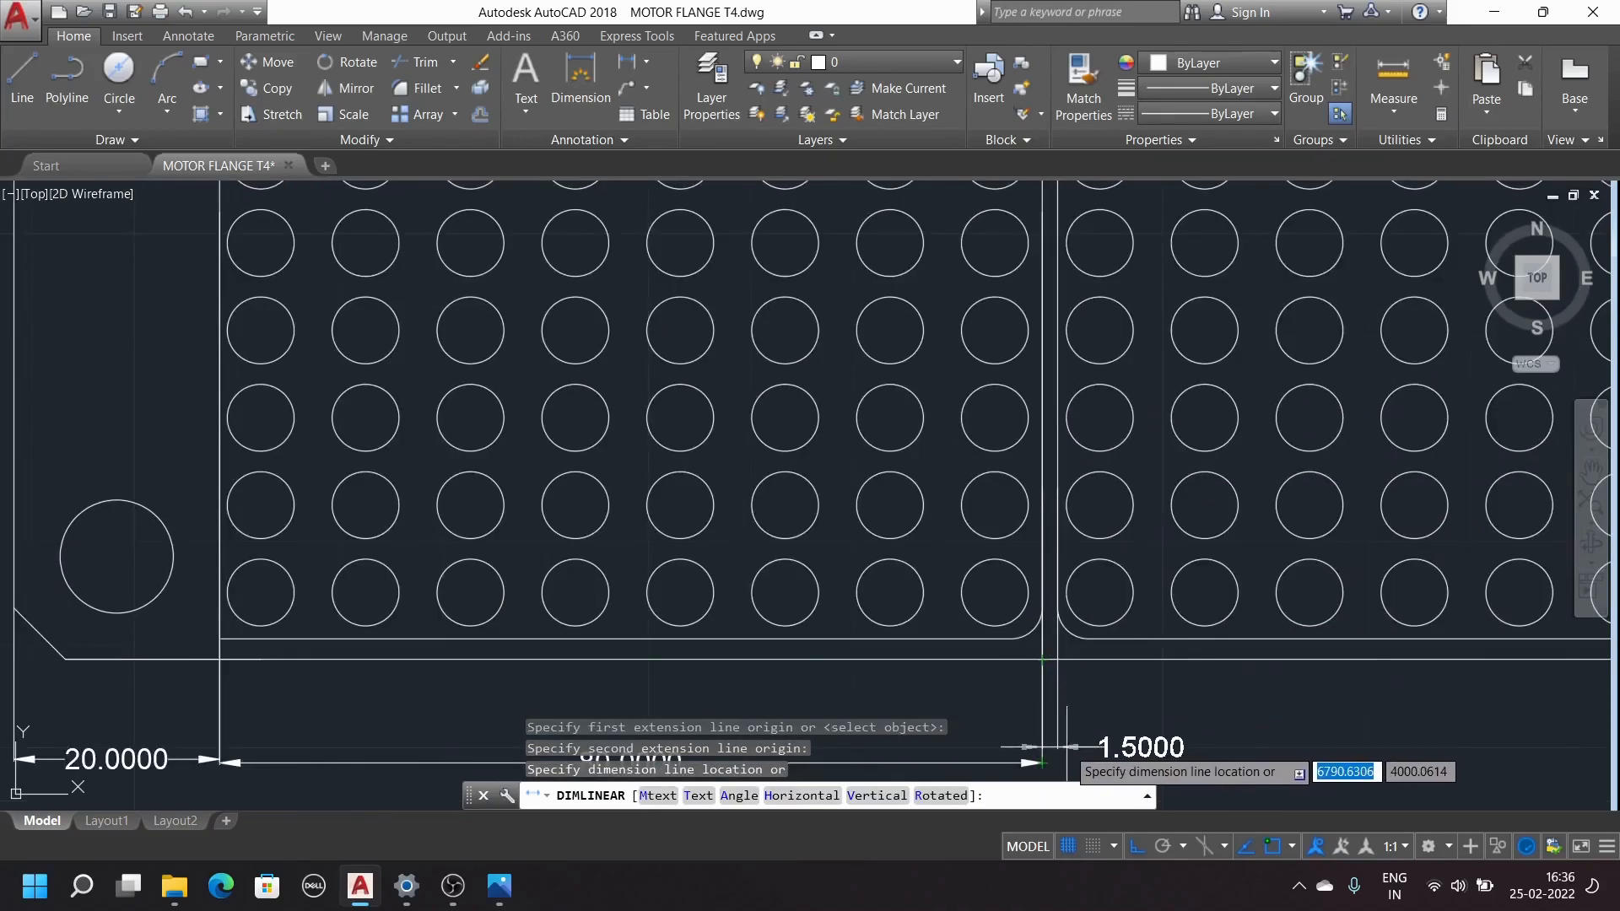
pyautogui.scroll(-3, 1062, 713)
pyautogui.click(1075, 721)
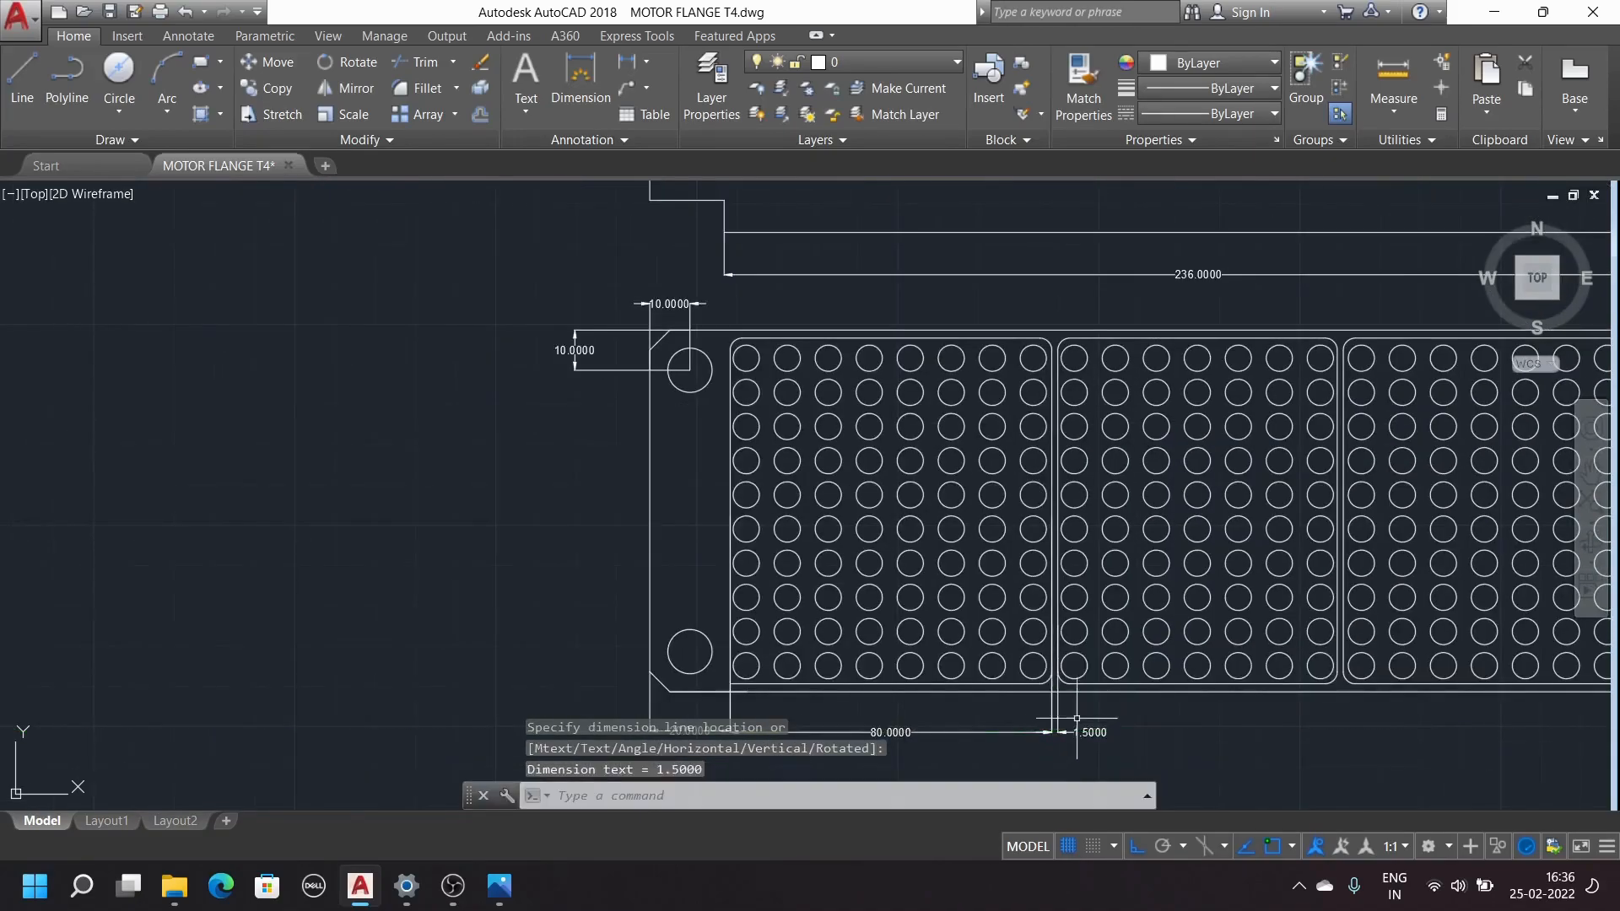
pyautogui.scroll(4, 1083, 716)
pyautogui.scroll(-4, 1080, 692)
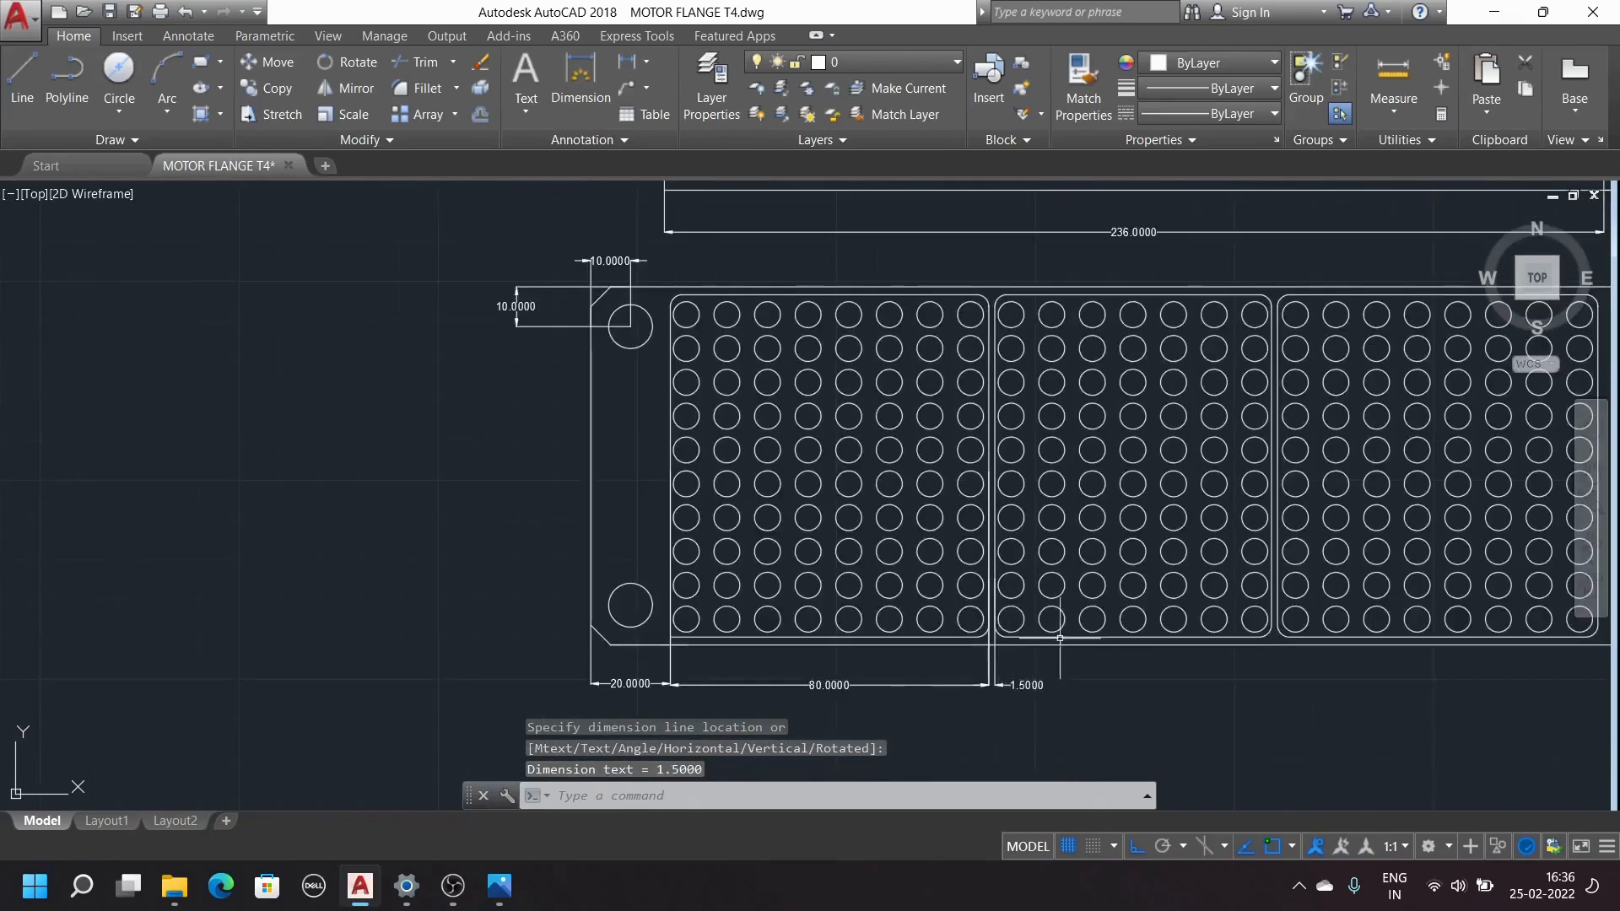
pyautogui.scroll(-5, 1071, 629)
pyautogui.scroll(7, 1215, 539)
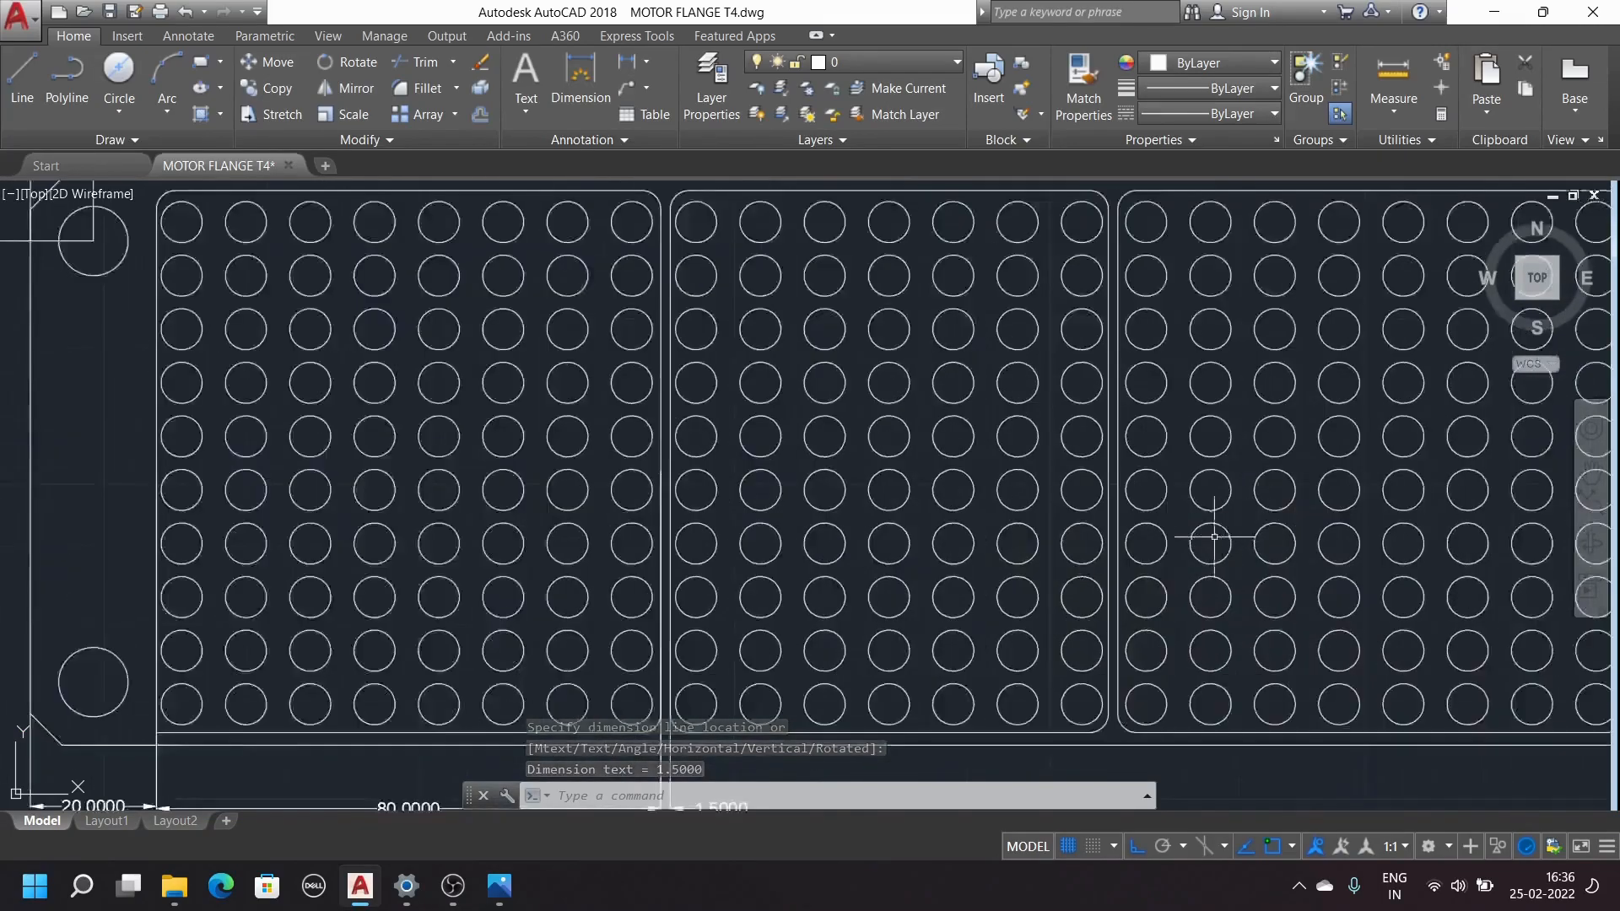
pyautogui.scroll(-2, 1114, 457)
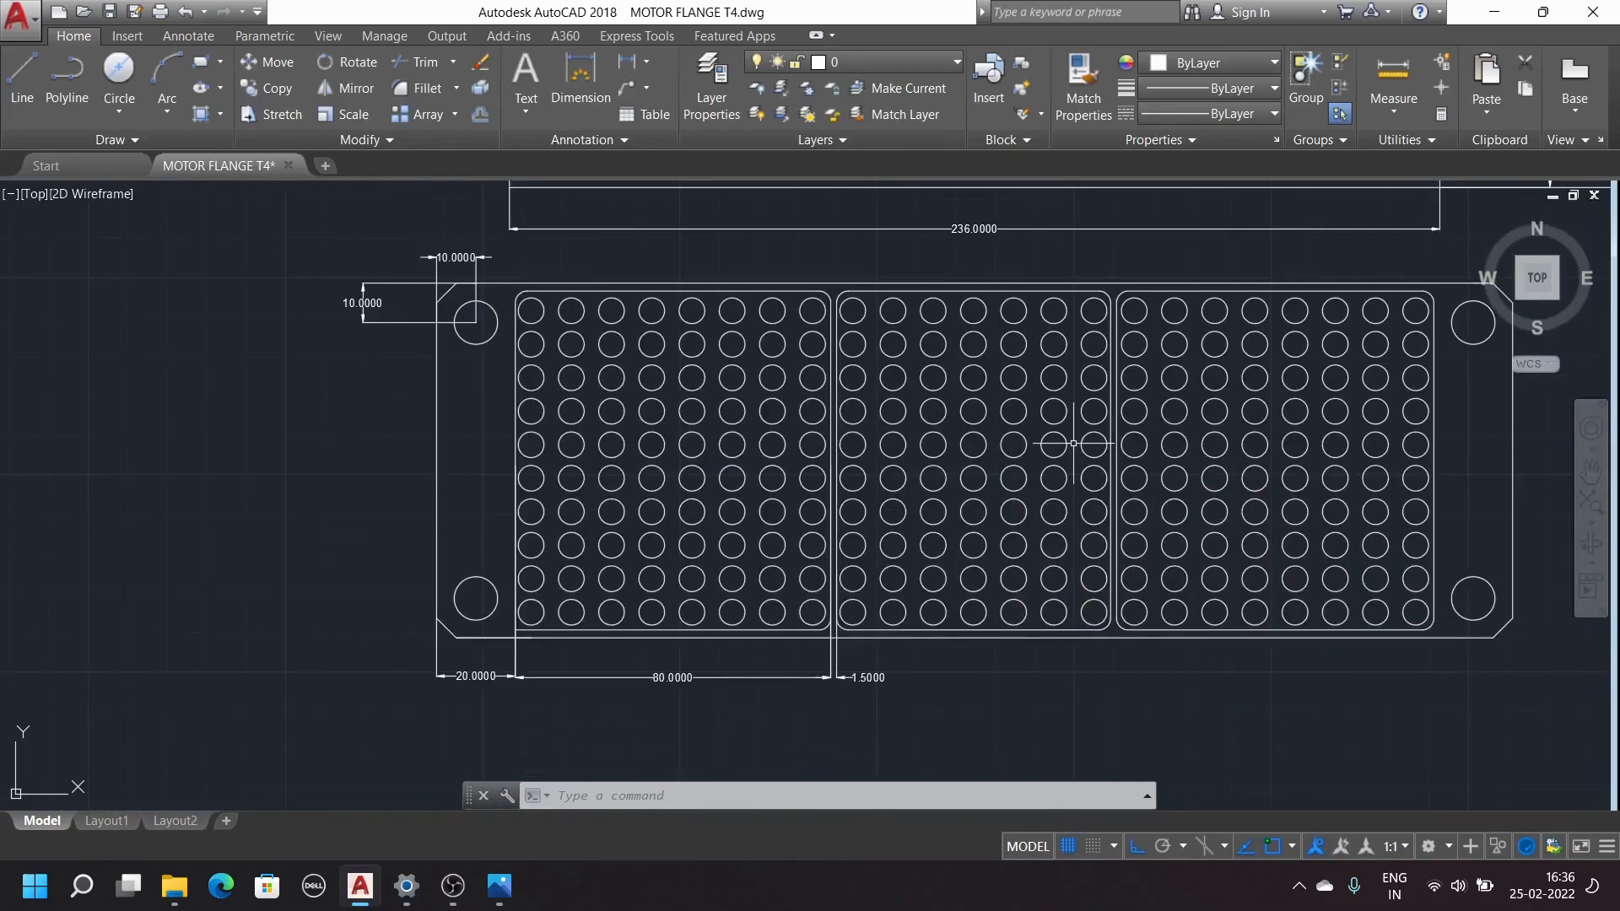
pyautogui.press('Return')
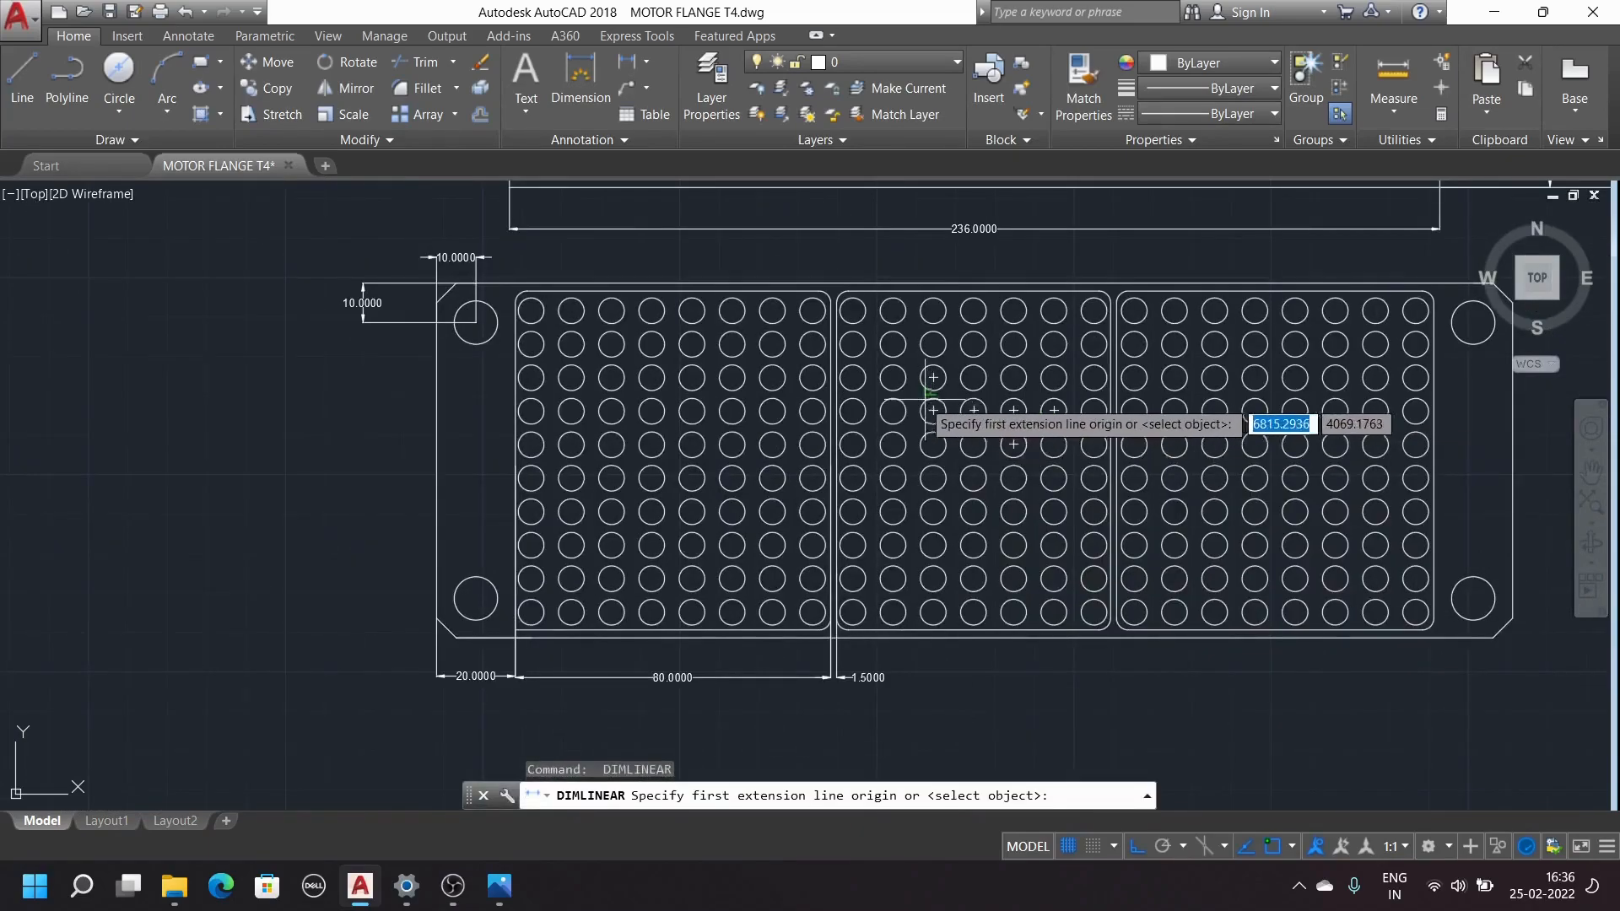
pyautogui.scroll(5, 793, 346)
pyautogui.click(840, 382)
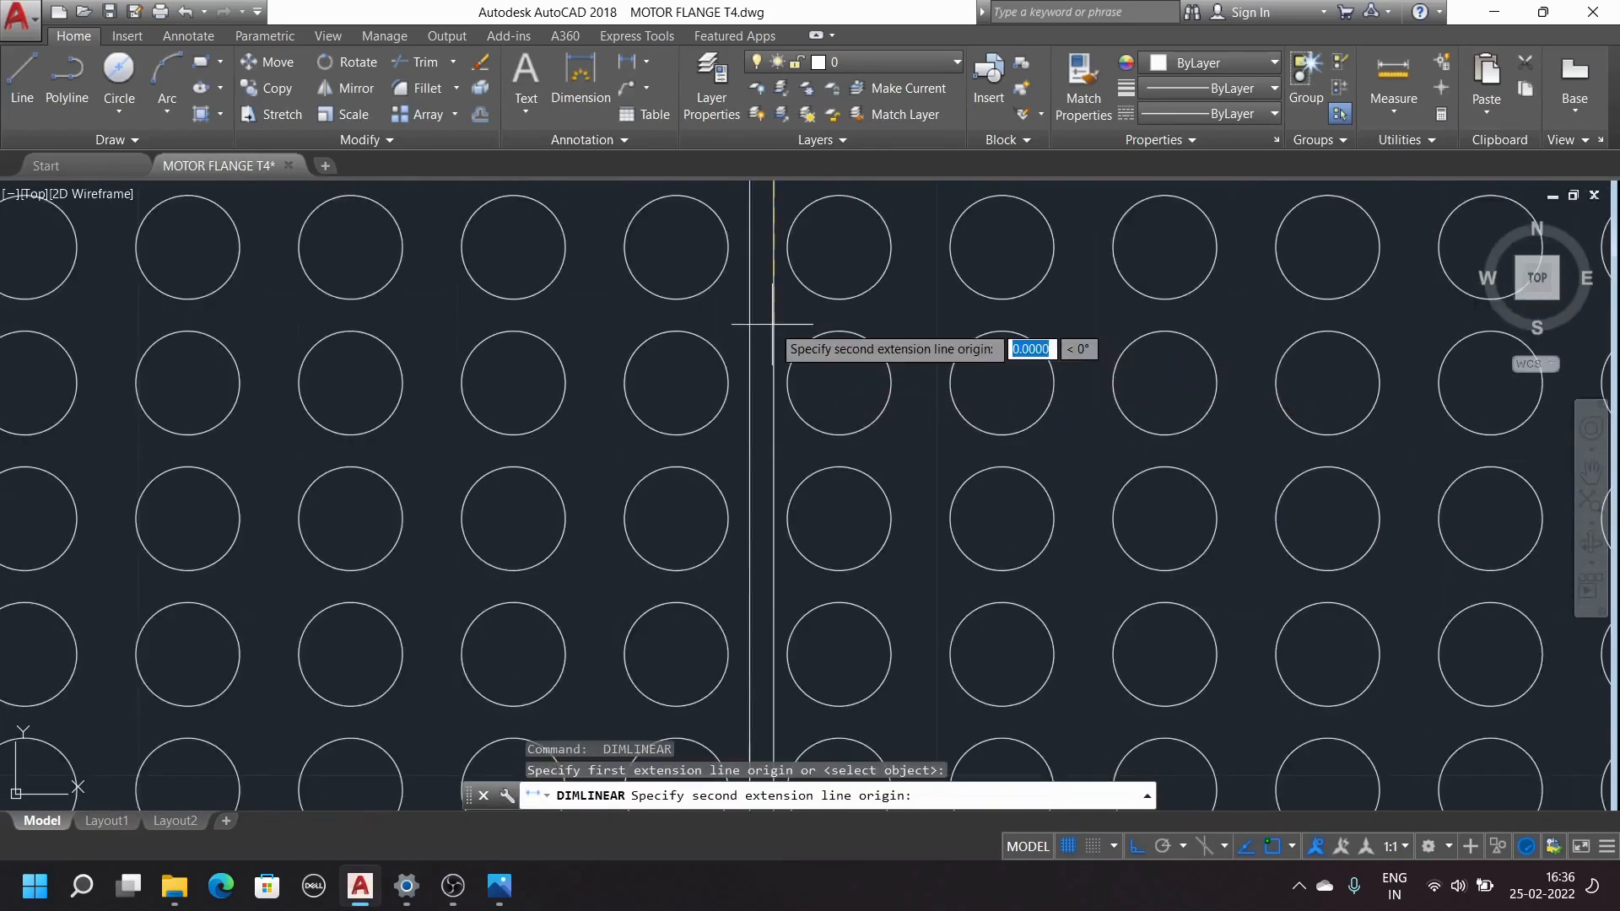
pyautogui.scroll(-3, 1266, 413)
pyautogui.scroll(4, 1283, 412)
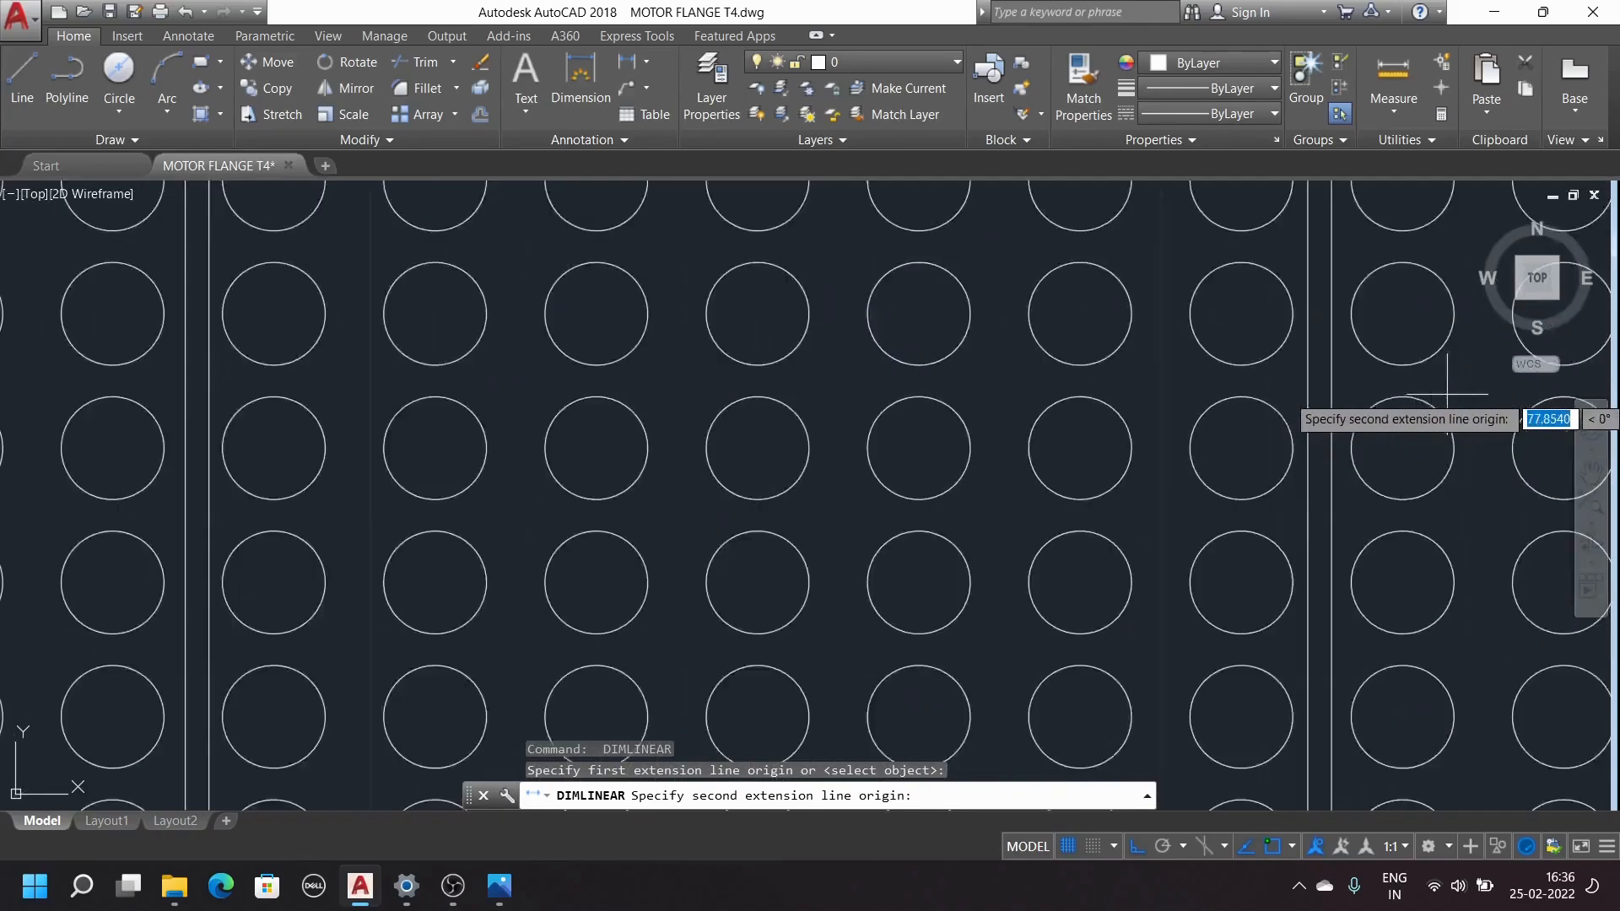
pyautogui.click(1309, 389)
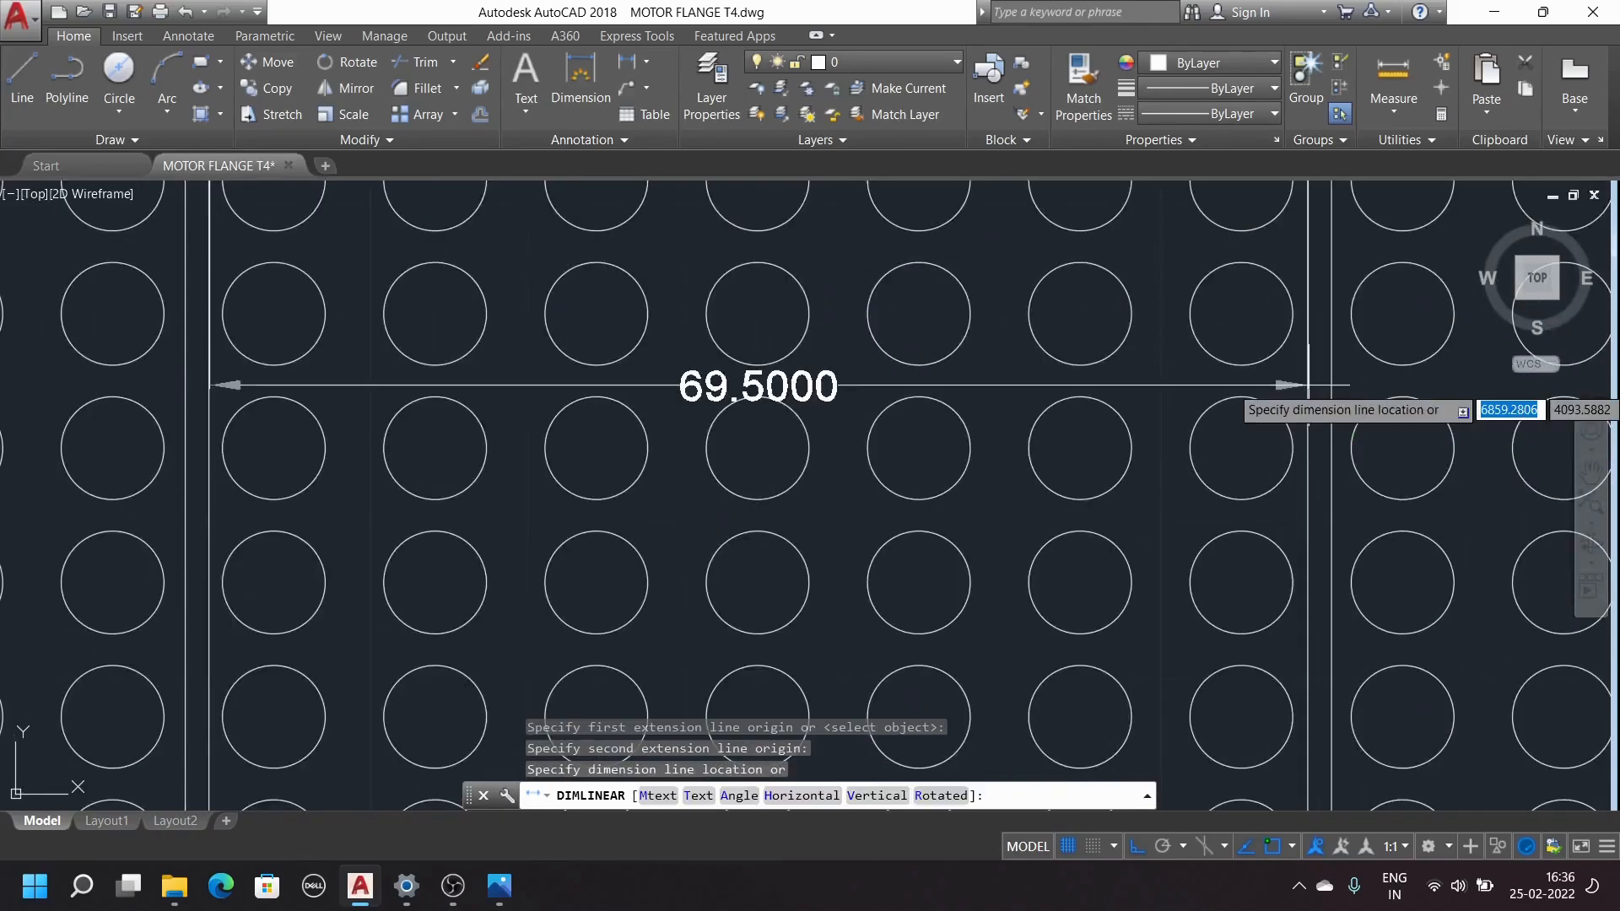
pyautogui.scroll(-5, 1276, 497)
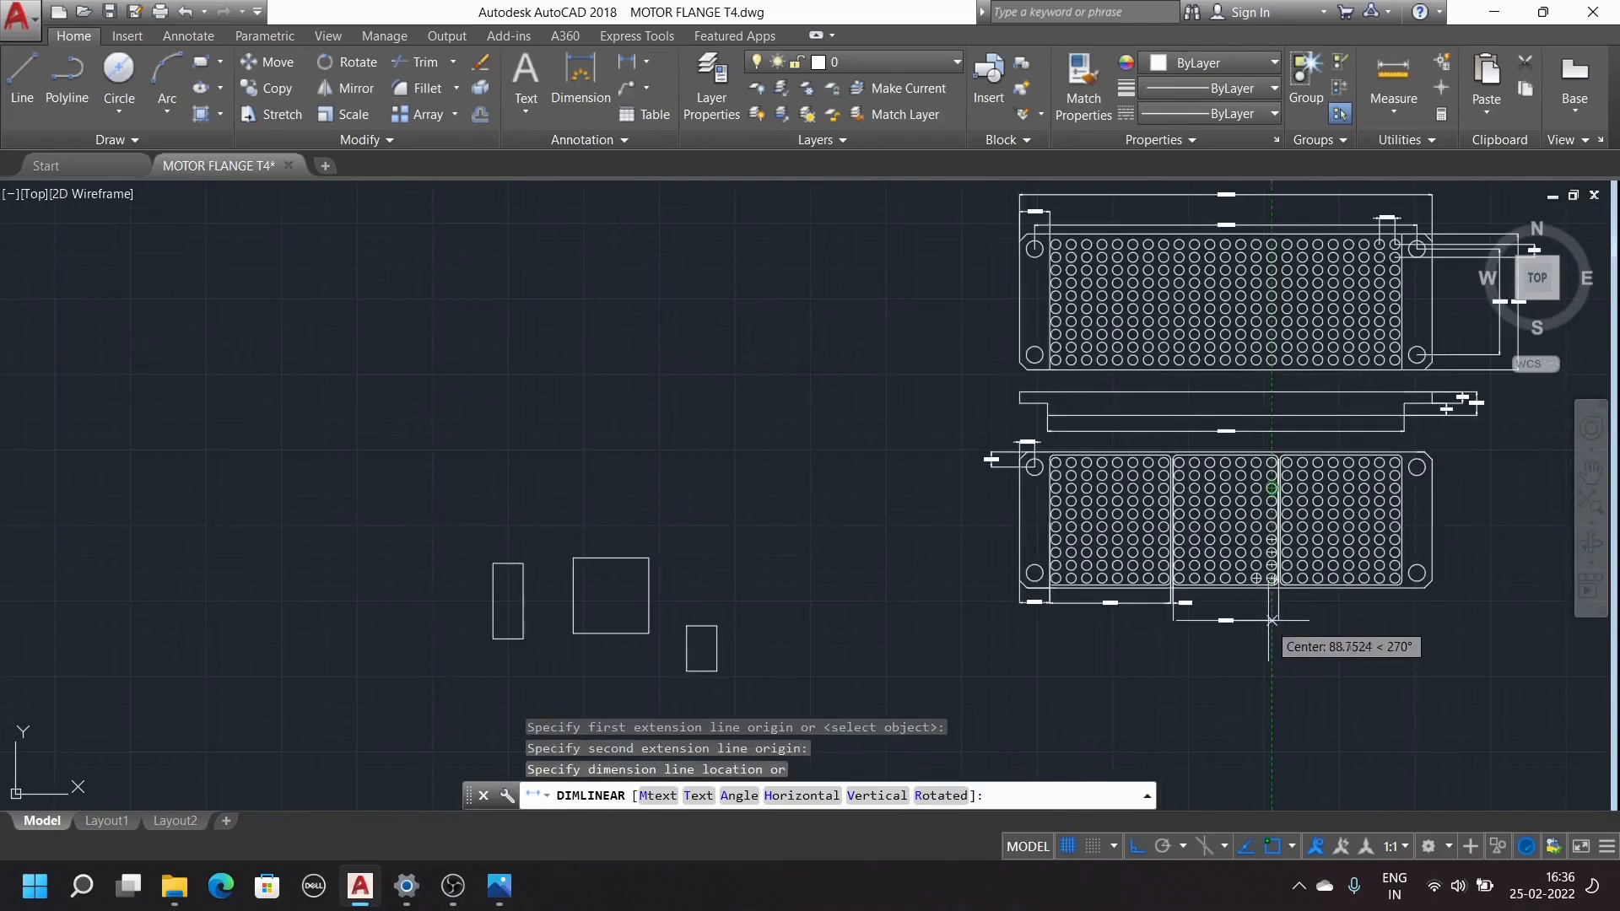
pyautogui.press('Escape')
# Add a linear dimension for the width of the middle hole section, placed below the plate beside the existing dimensions
pyautogui.scroll(7, 1278, 468)
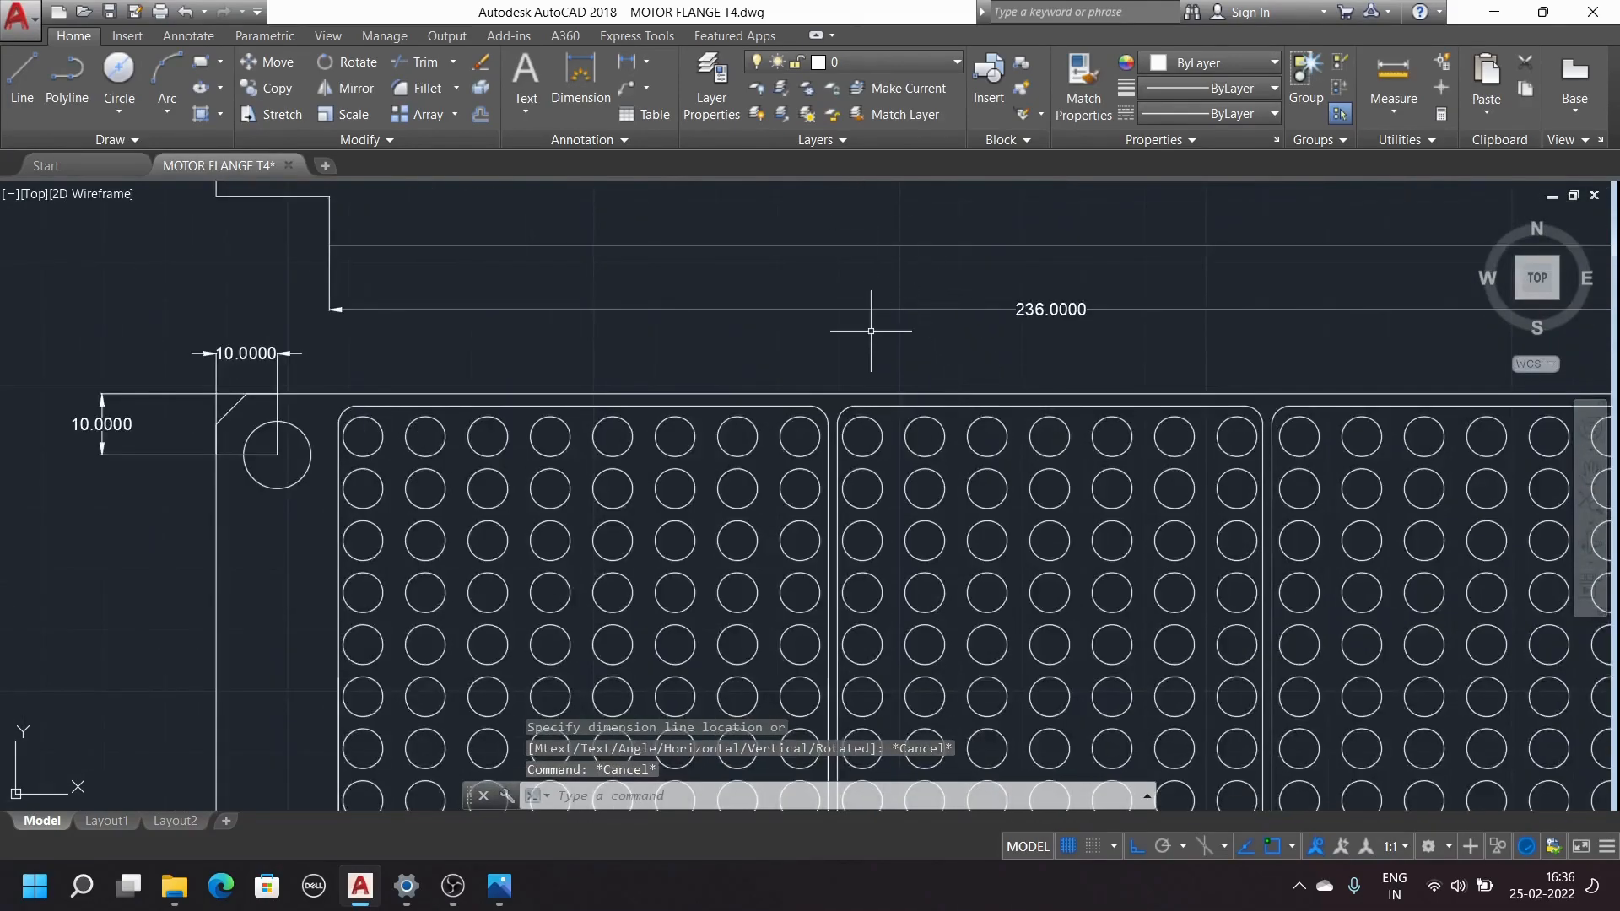
pyautogui.scroll(-2, 872, 327)
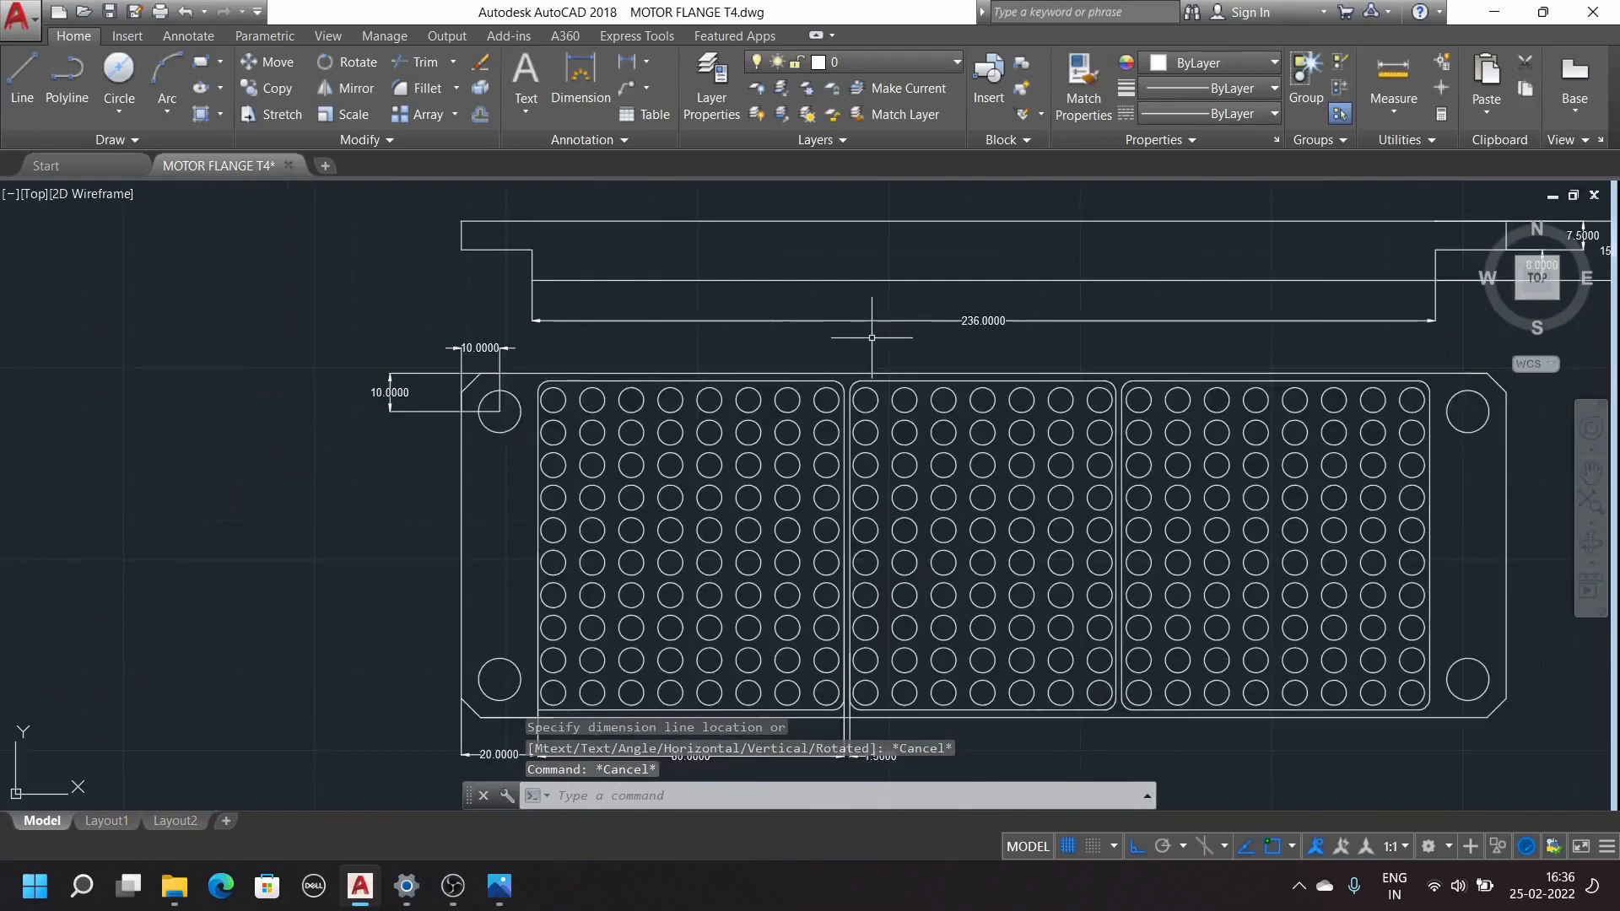
pyautogui.click(628, 62)
pyautogui.scroll(6, 888, 405)
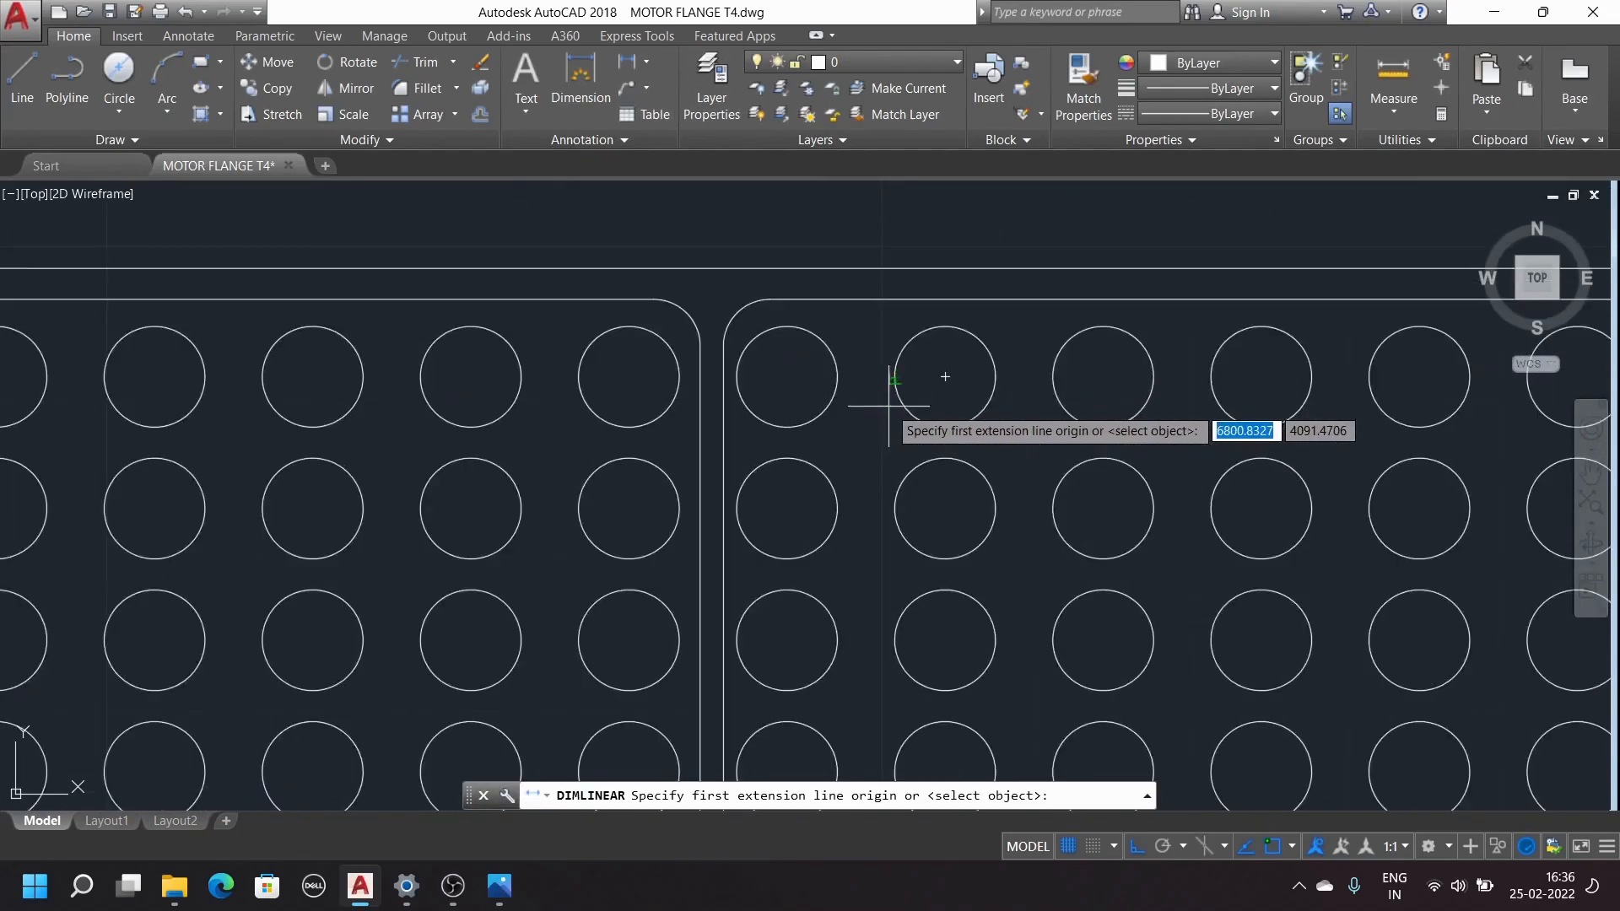
pyautogui.click(723, 345)
pyautogui.scroll(-4, 725, 344)
pyautogui.scroll(4, 910, 372)
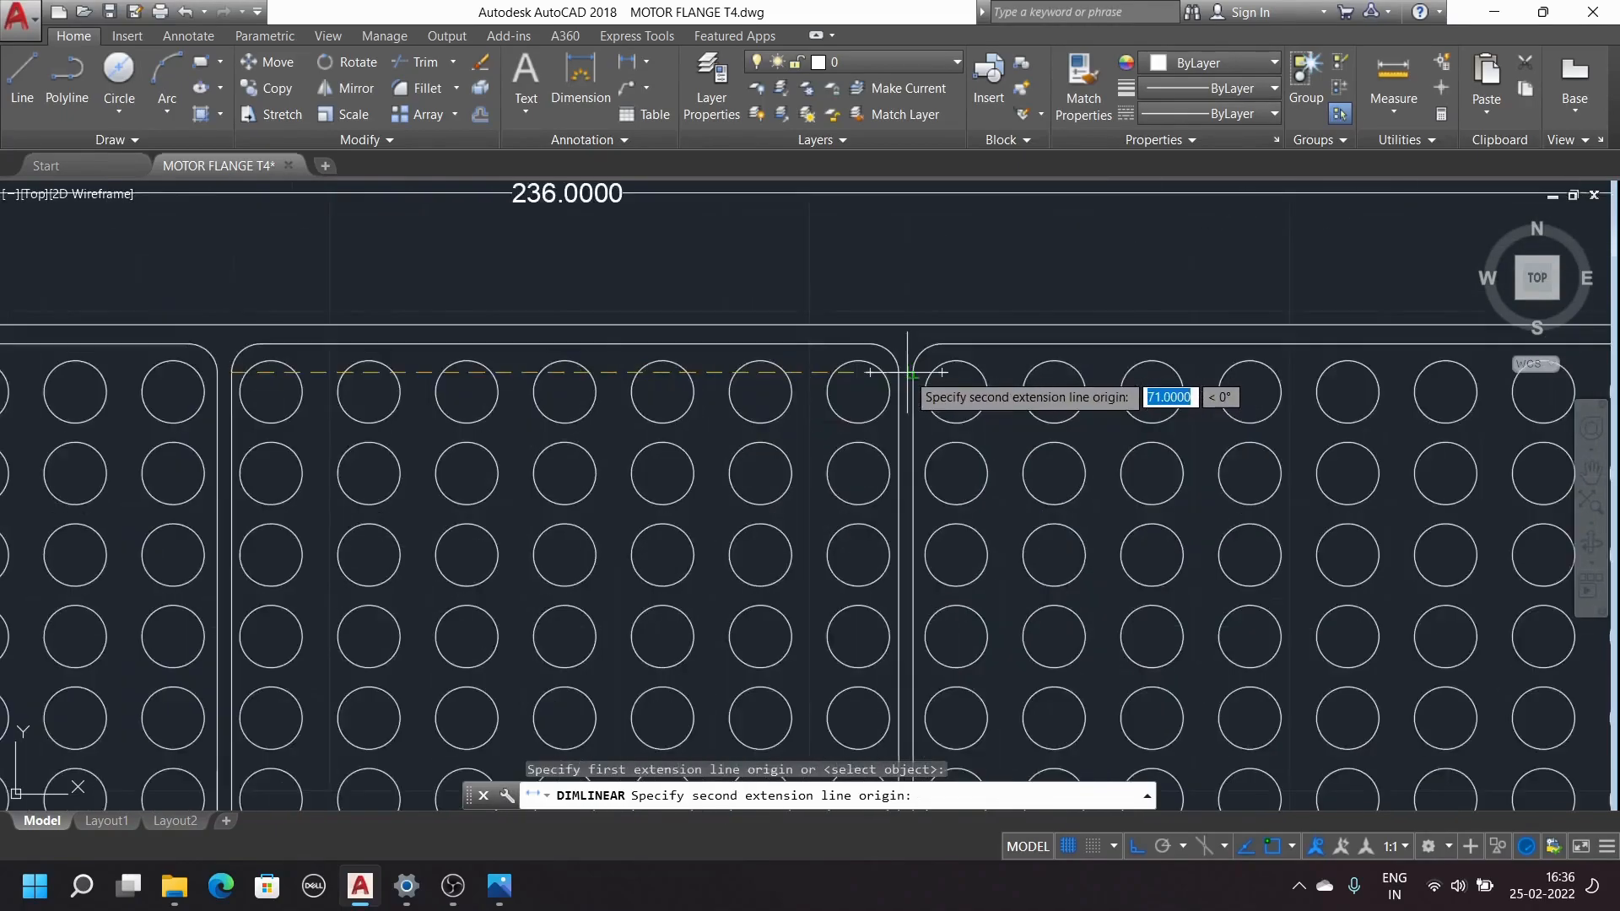
pyautogui.click(911, 372)
pyautogui.scroll(2, 893, 371)
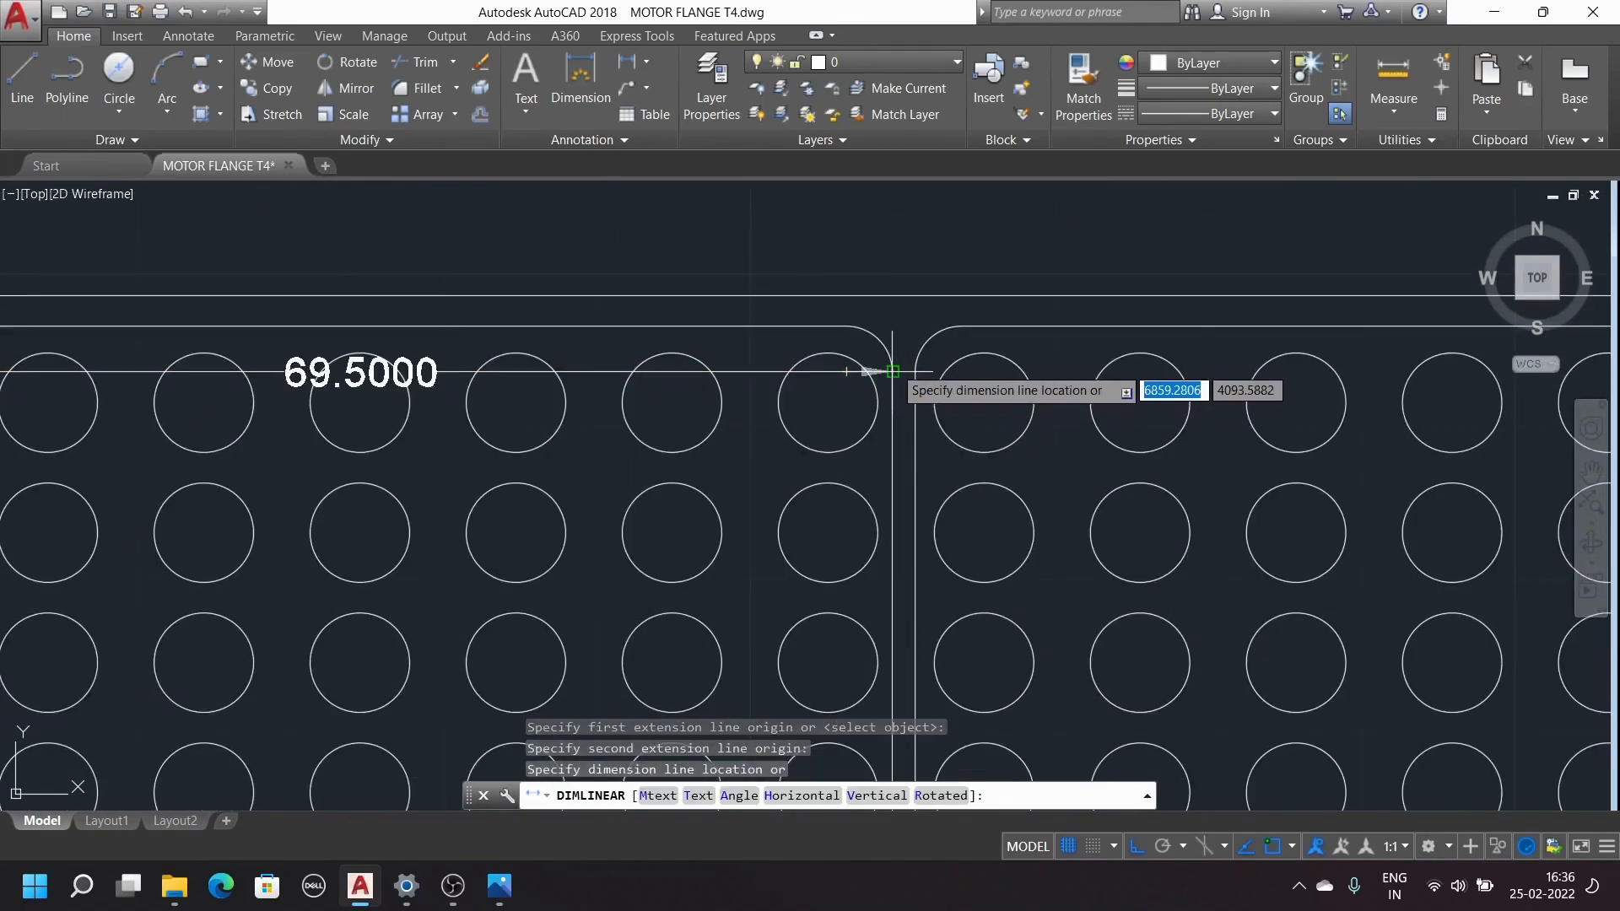
pyautogui.scroll(-8, 911, 397)
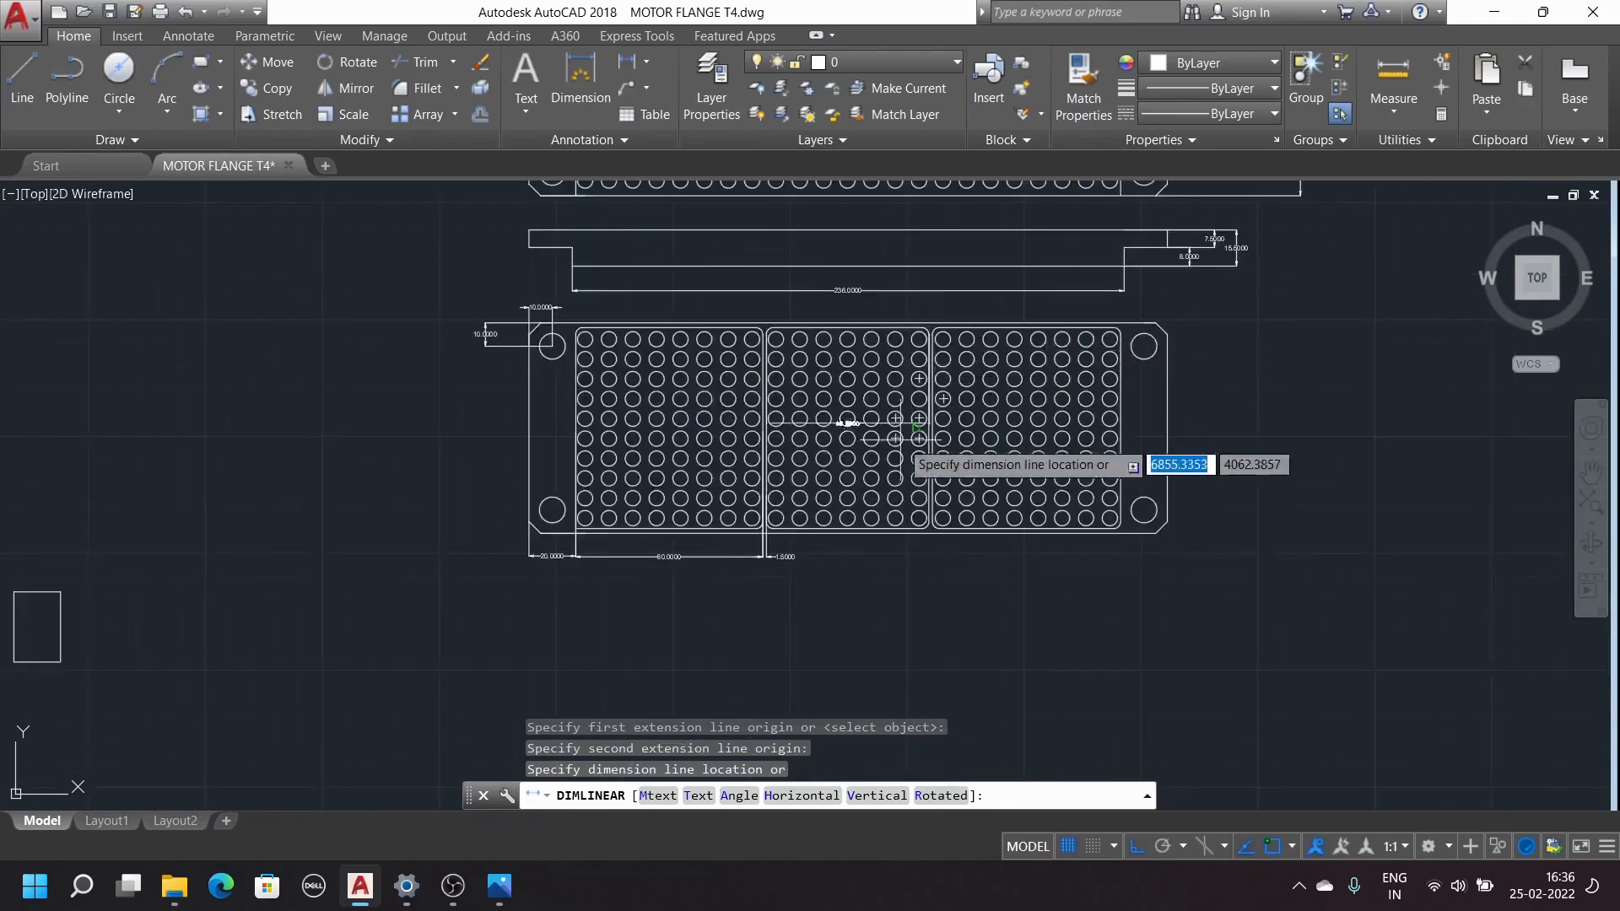
pyautogui.scroll(6, 869, 544)
pyautogui.click(863, 568)
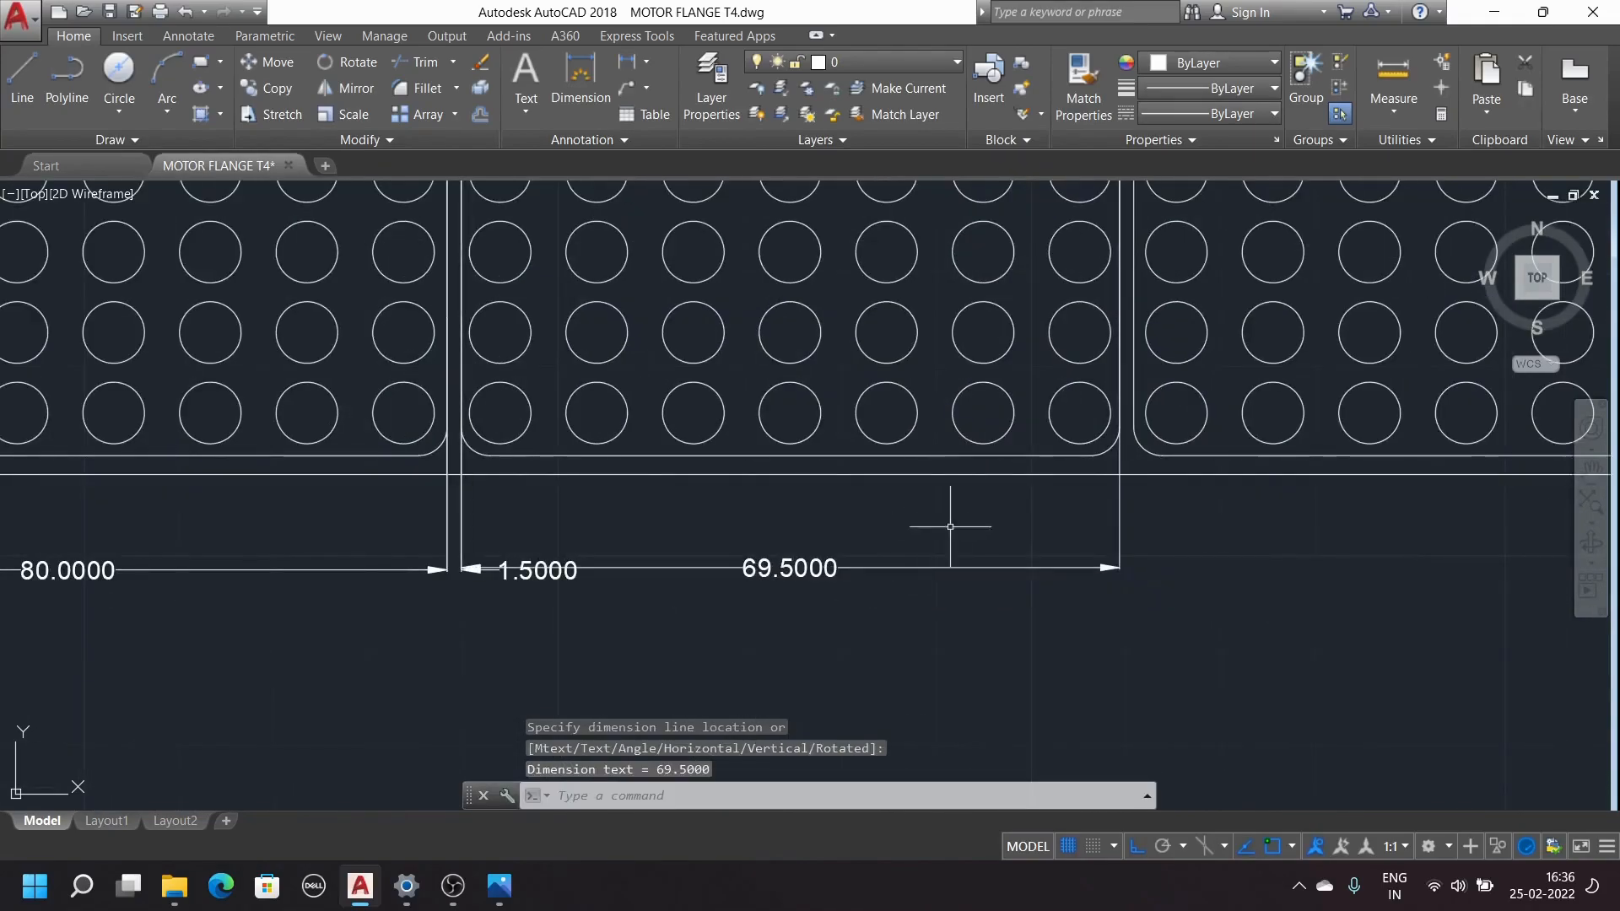
# Add a linear dimension for the narrow gap between the middle and right hole sections, placed below the plate
pyautogui.scroll(-4, 1121, 571)
pyautogui.scroll(3, 1097, 591)
pyautogui.scroll(4, 1194, 438)
pyautogui.press('Return')
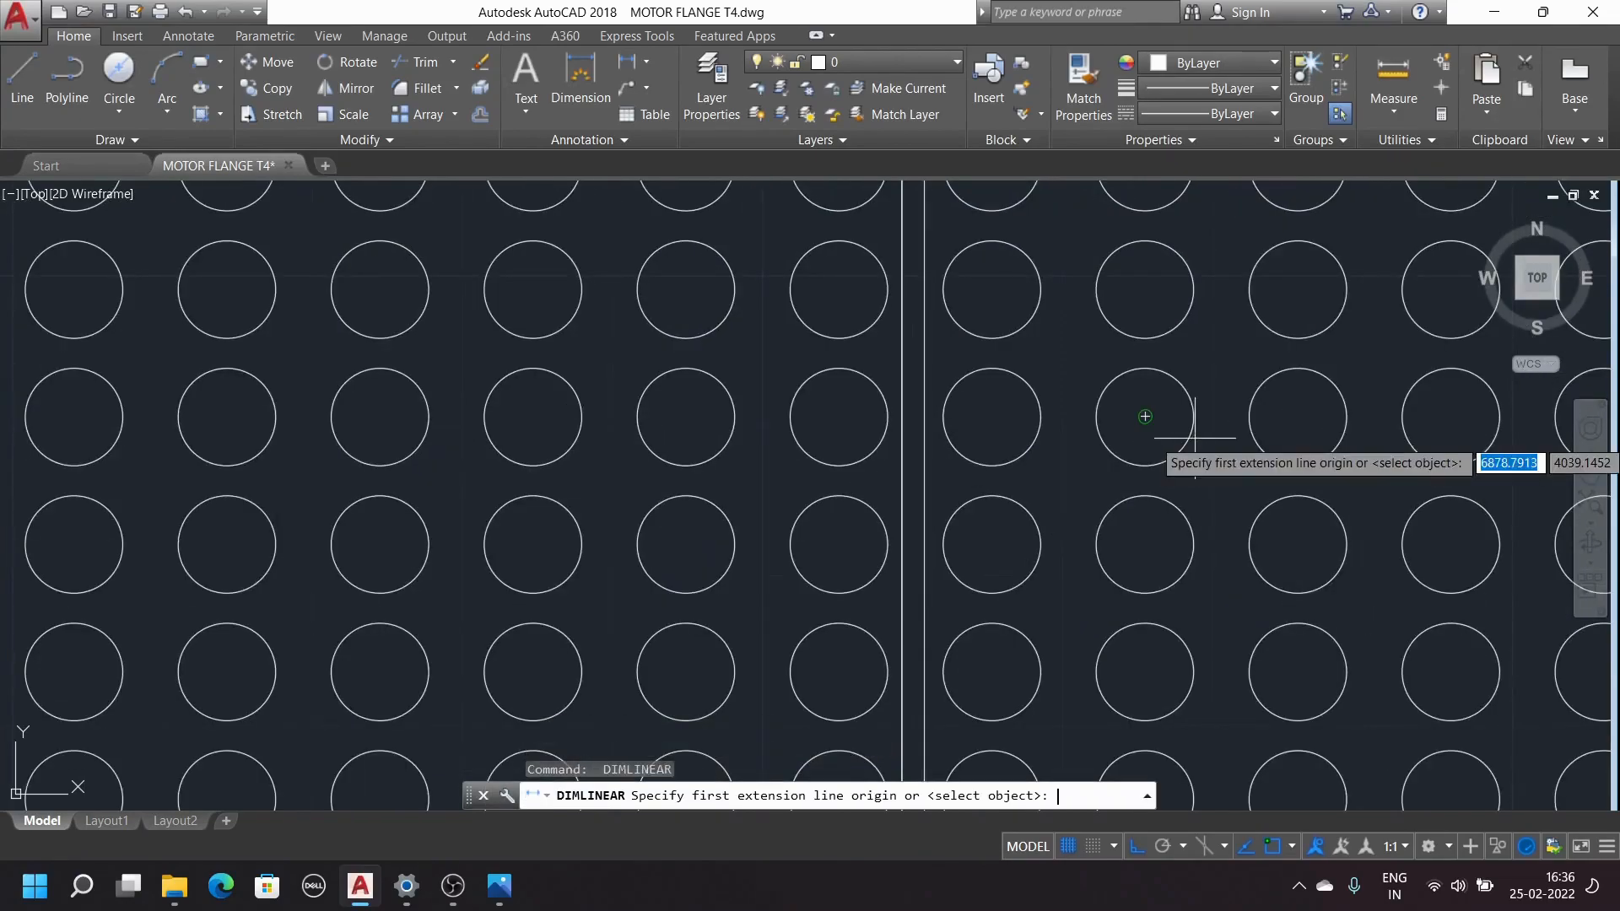
pyautogui.click(900, 334)
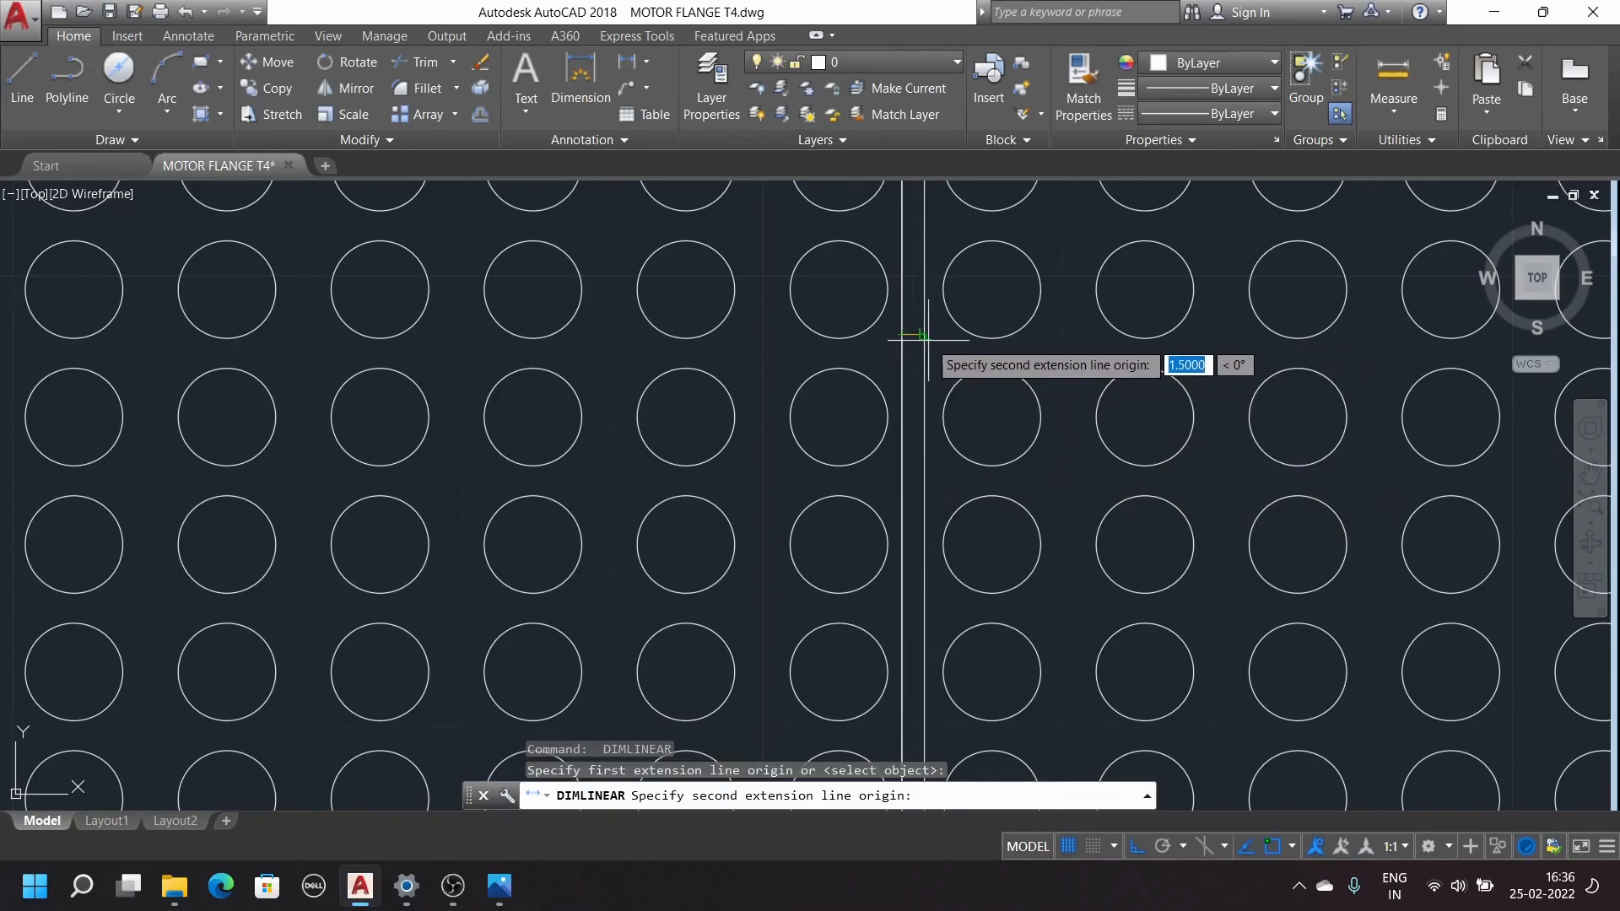
pyautogui.click(924, 334)
pyautogui.scroll(-6, 894, 447)
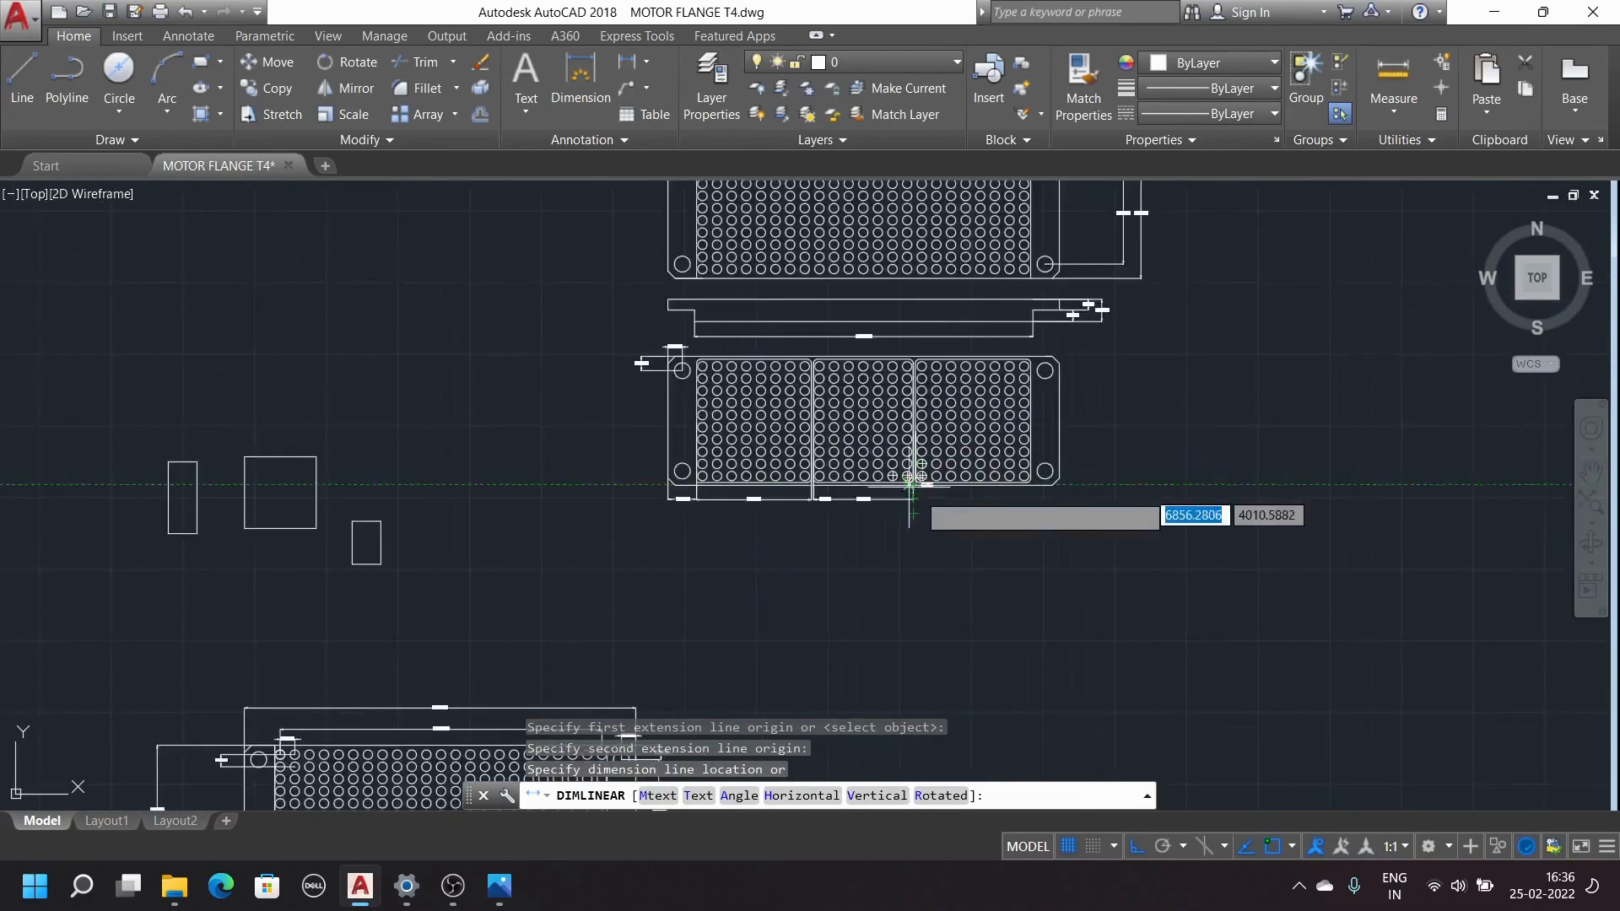
pyautogui.scroll(6, 909, 478)
pyautogui.click(869, 502)
# Add a diameter dimension to the large upper-right corner hole of the top plate view, placed outside the plate's corner
pyautogui.scroll(-6, 933, 547)
pyautogui.scroll(7, 1033, 418)
pyautogui.scroll(-6, 1038, 424)
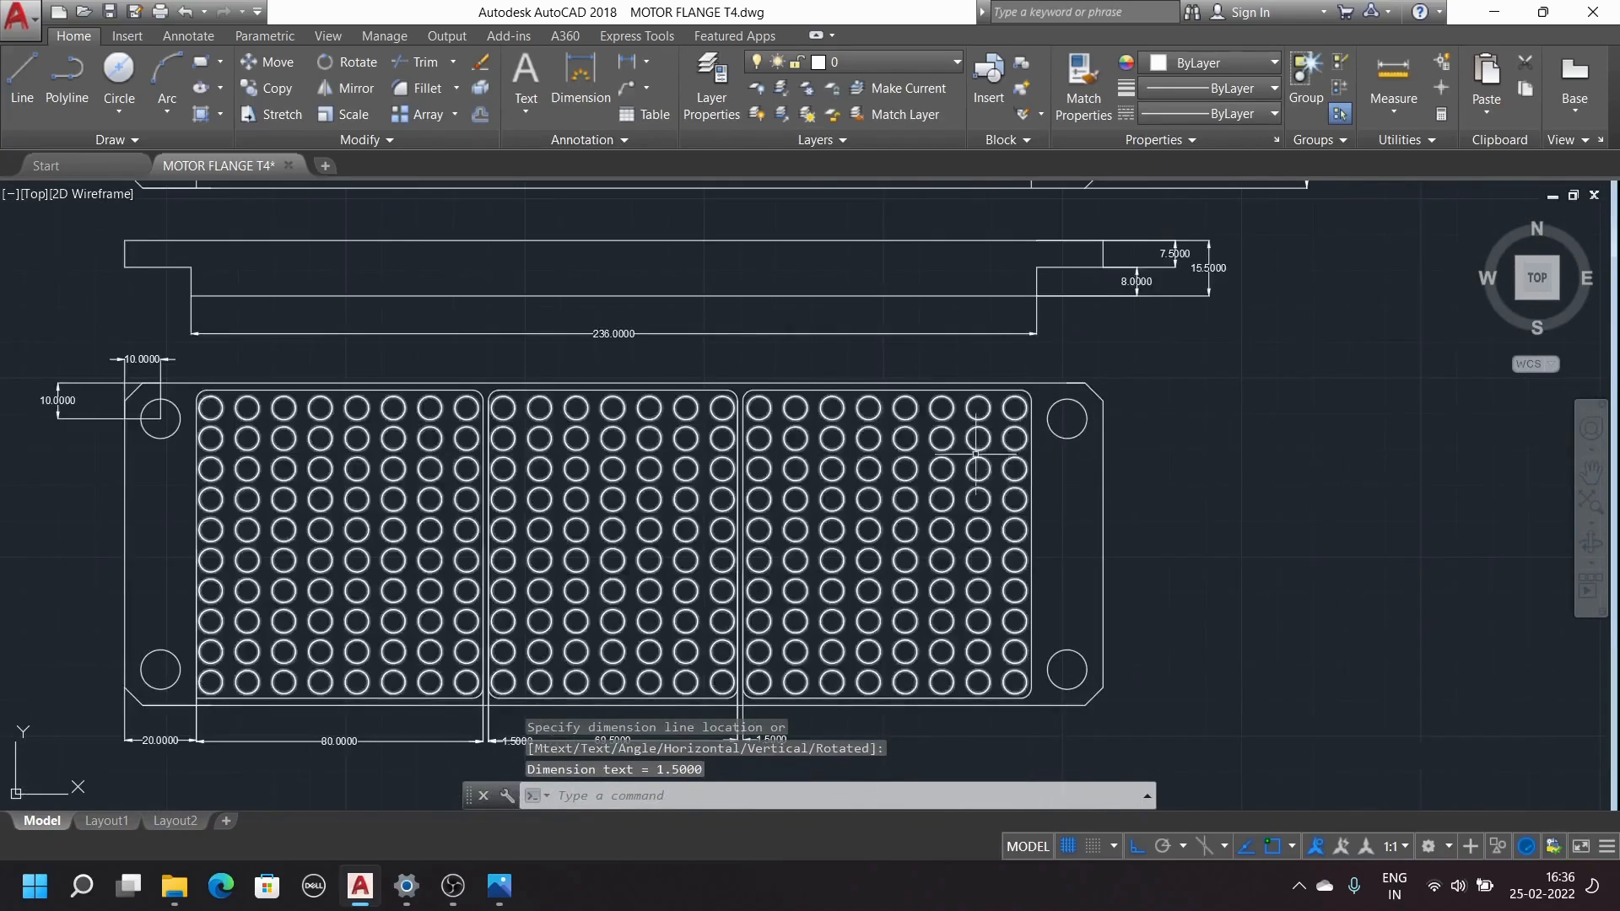
pyautogui.scroll(-4, 1060, 506)
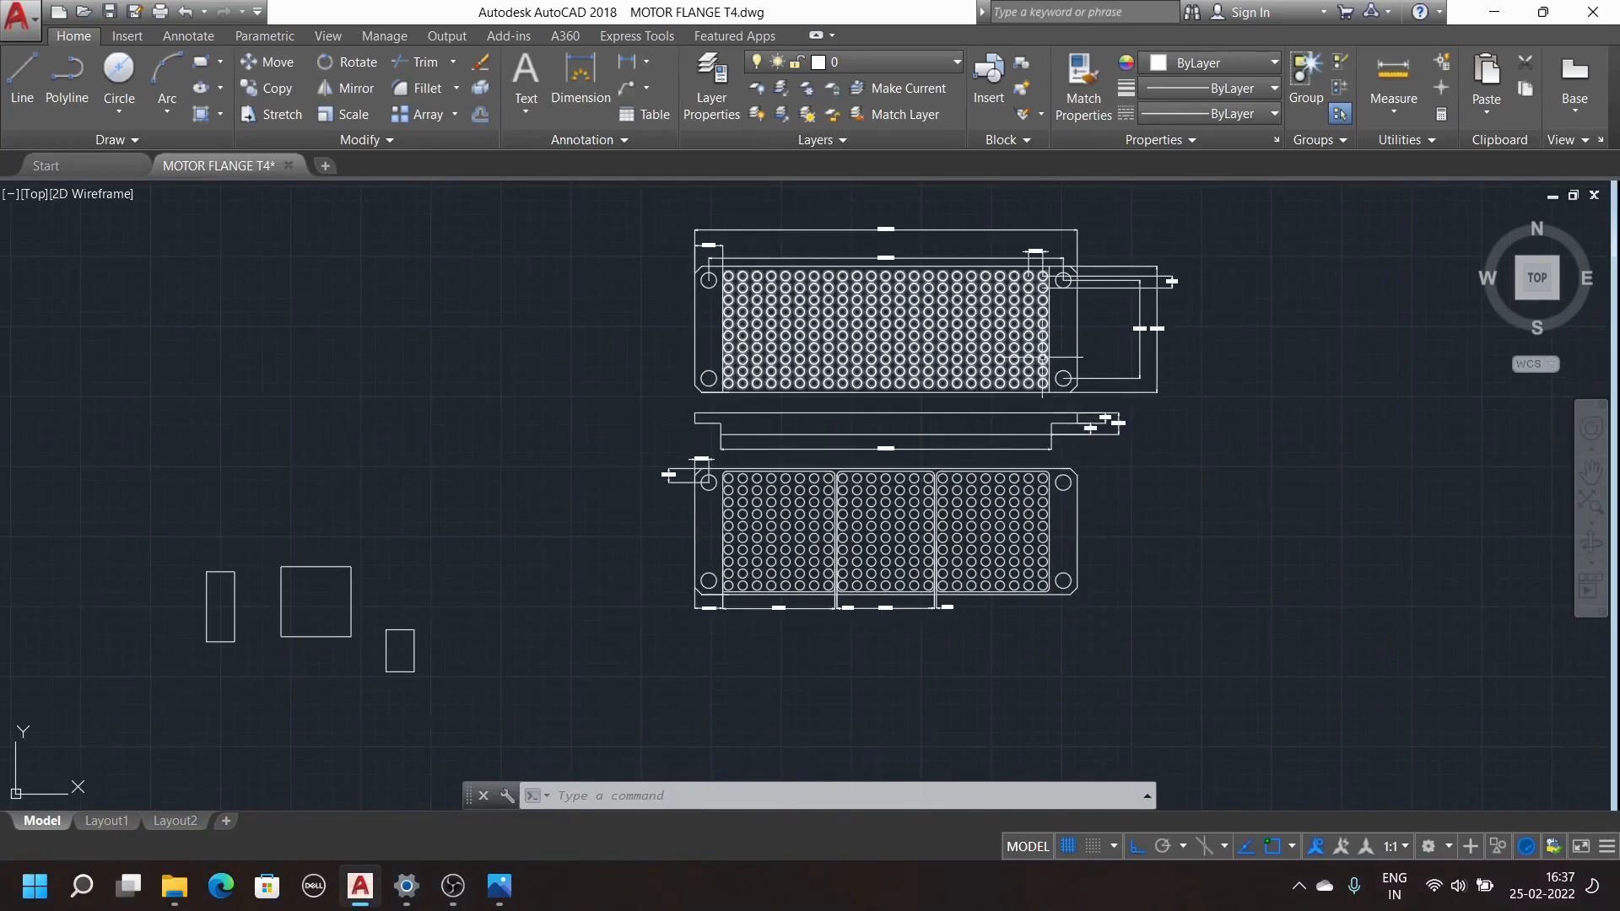
pyautogui.scroll(-2, 1060, 447)
pyautogui.scroll(2, 1047, 302)
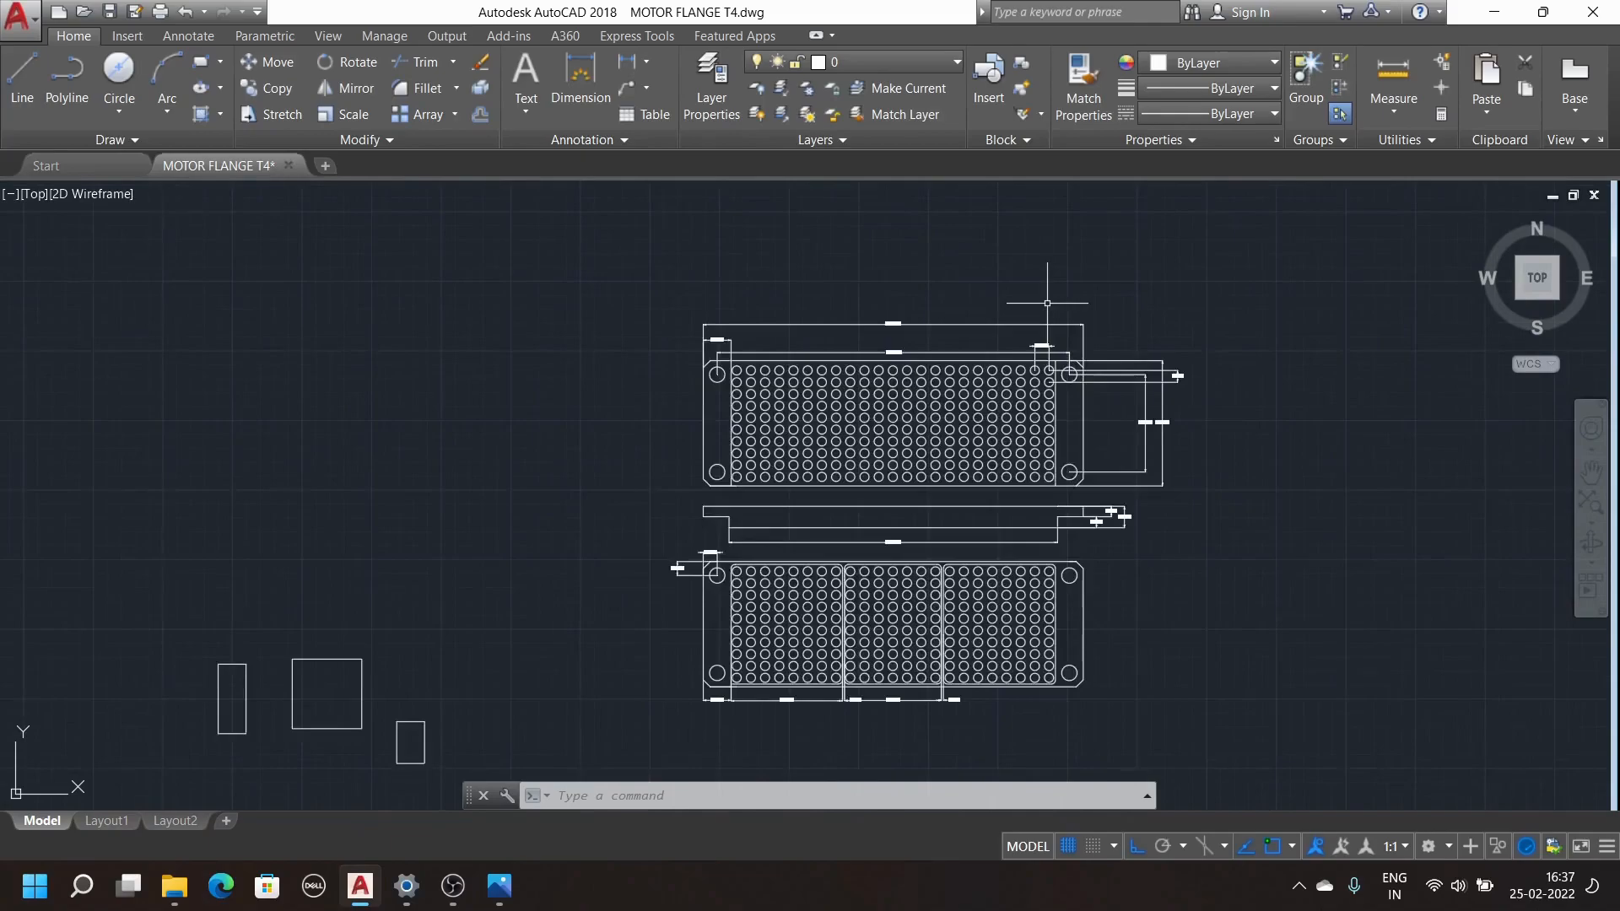
pyautogui.click(646, 64)
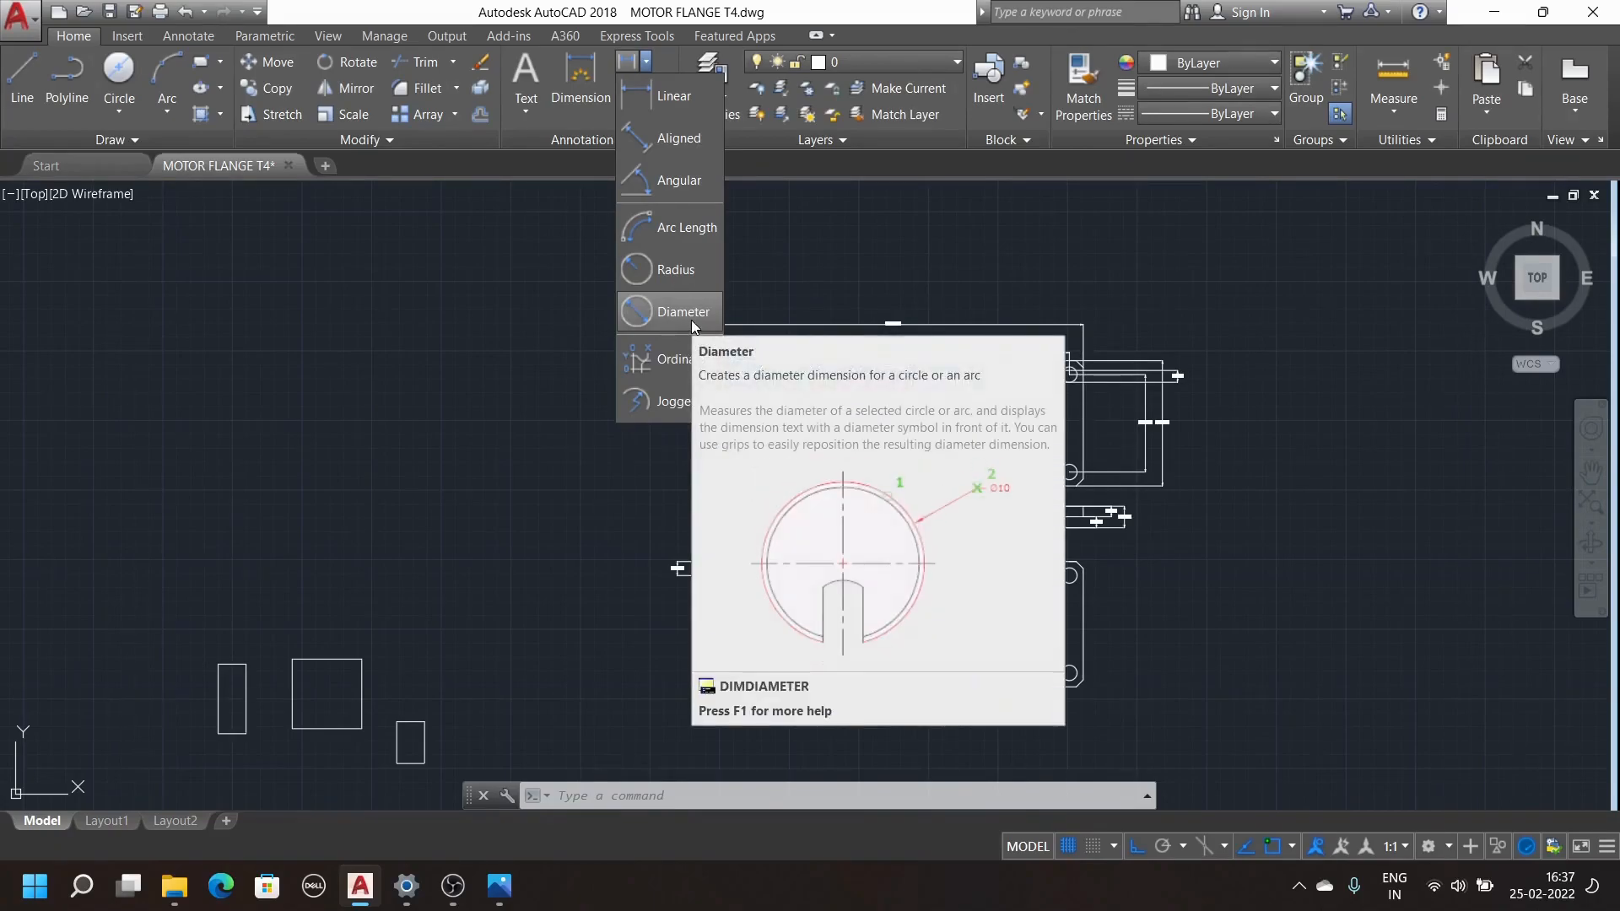
pyautogui.click(696, 316)
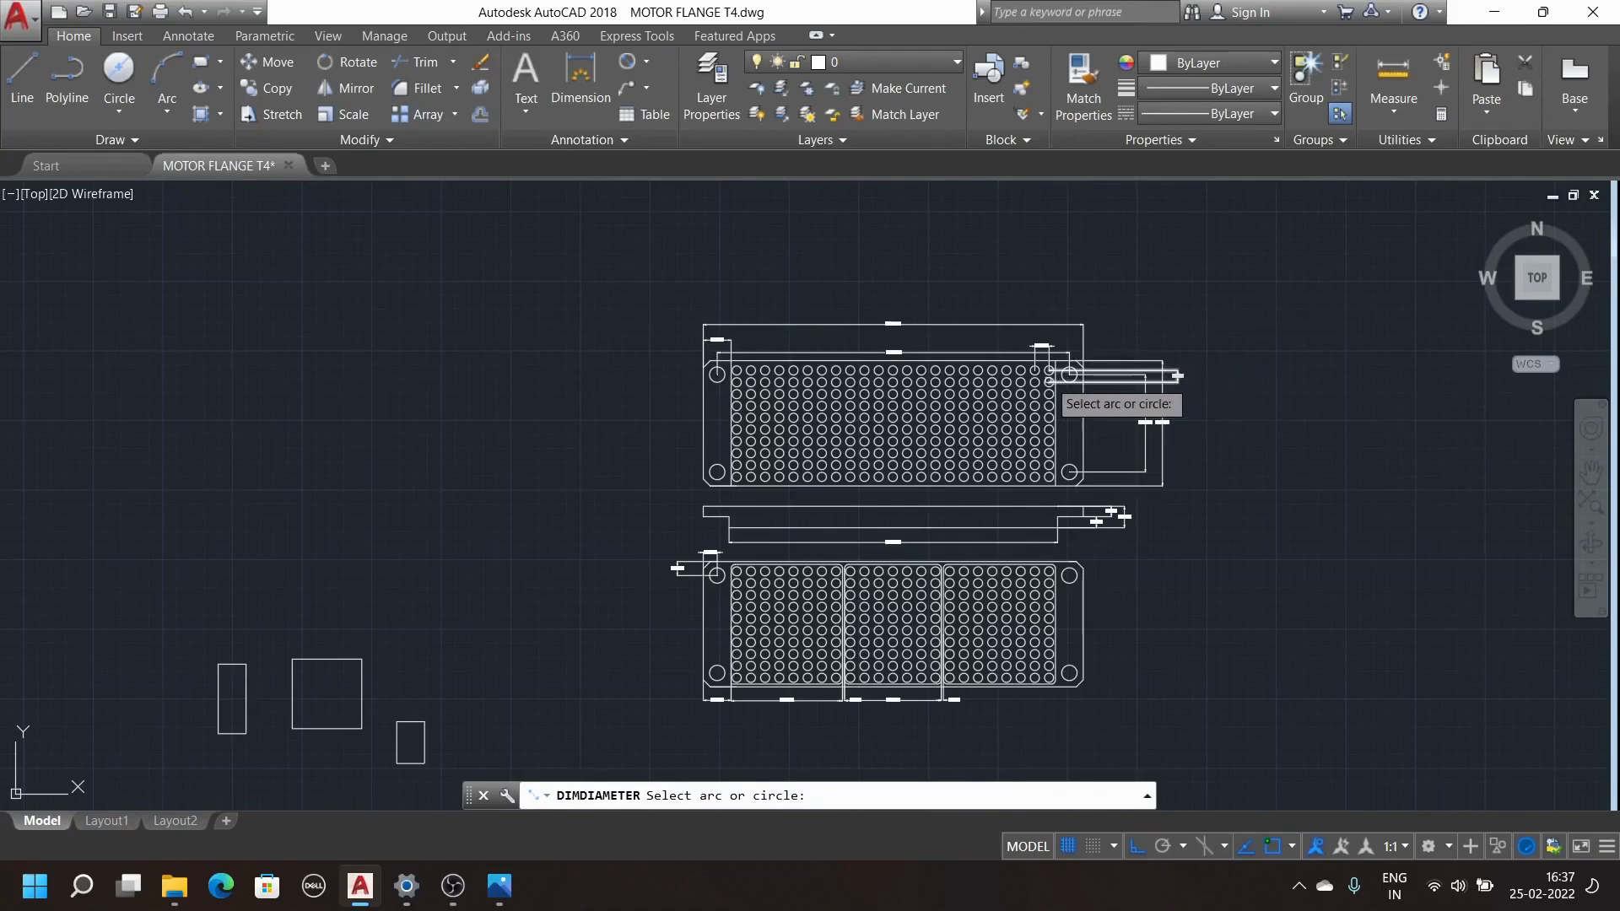
pyautogui.scroll(8, 1049, 381)
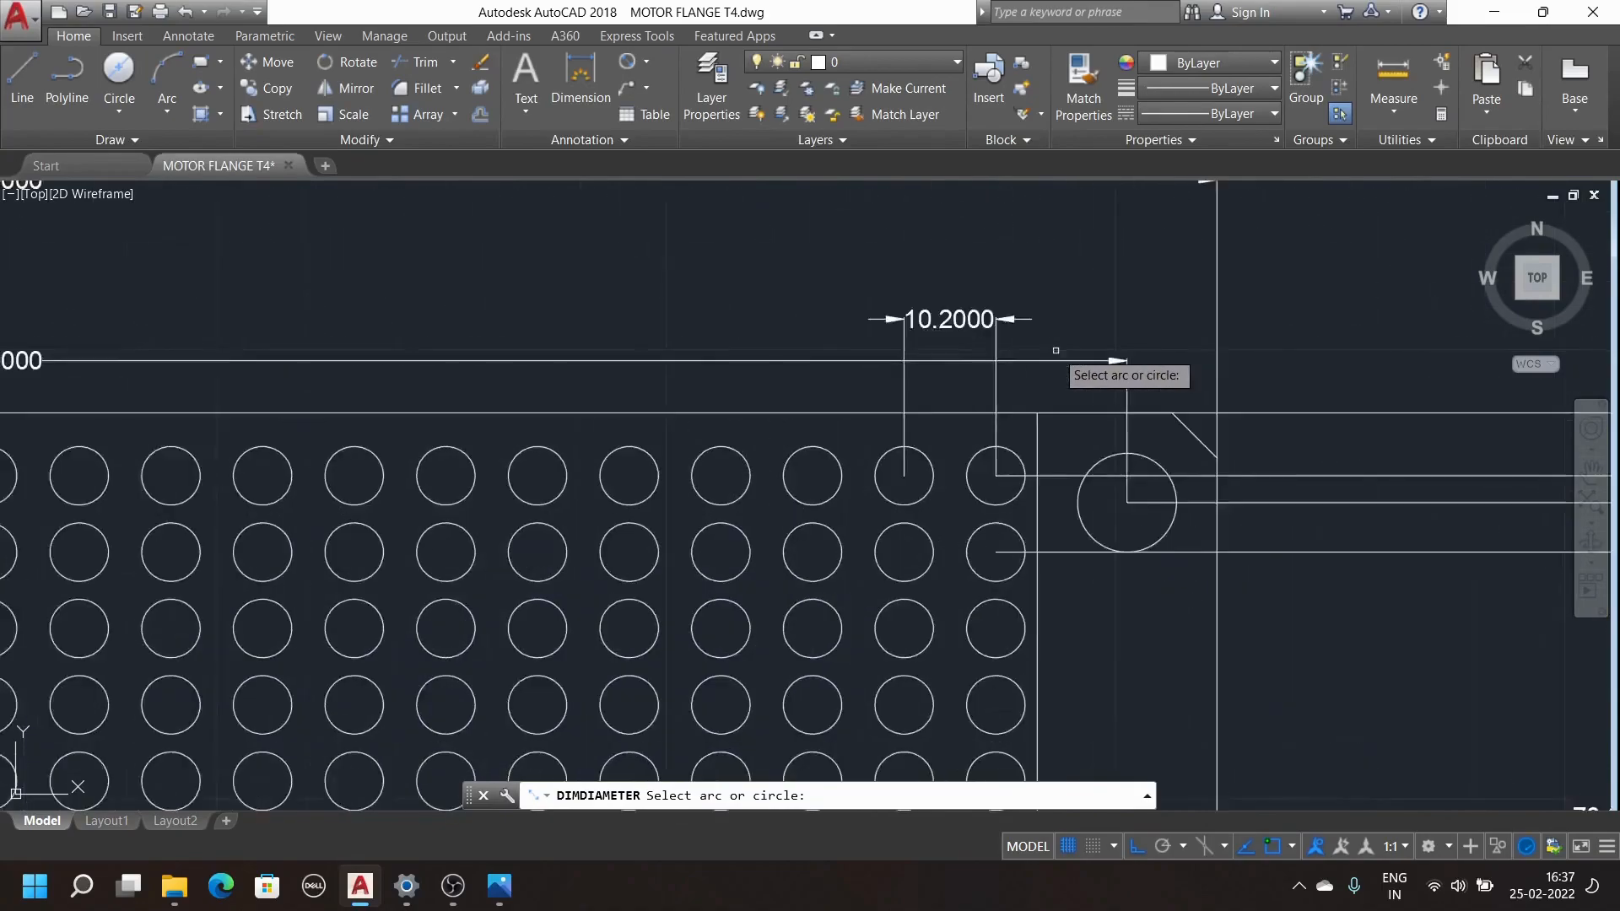
pyautogui.click(1141, 455)
pyautogui.click(1322, 319)
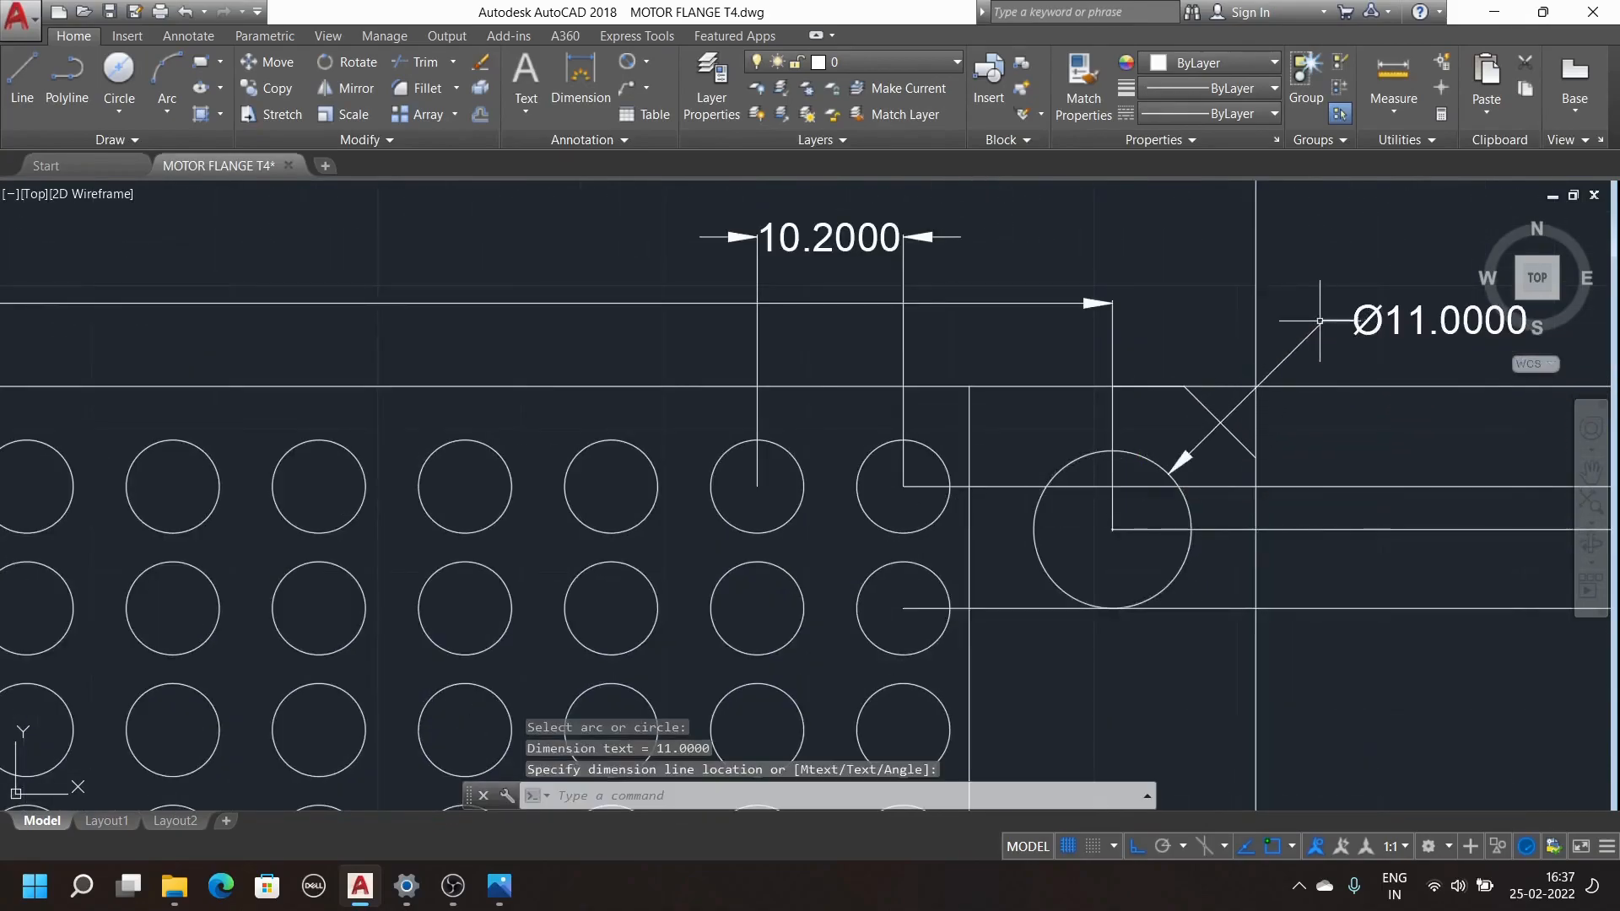
# Add a diameter dimension to the small upper-left perforation hole of the top plate view, placed above the plate's edge
pyautogui.press('Return')
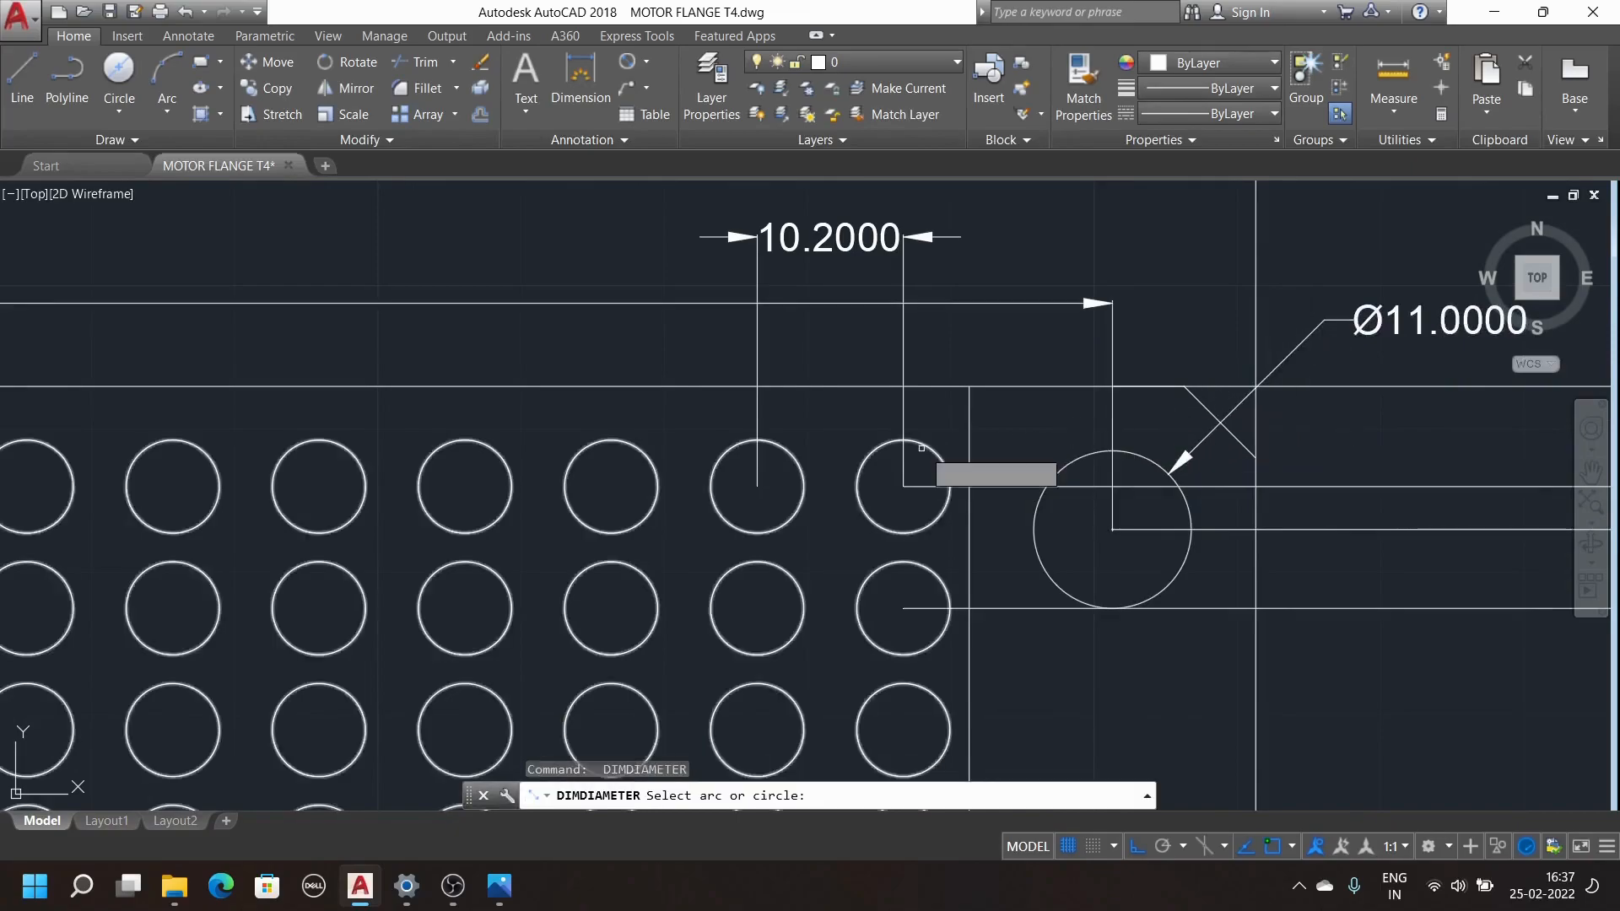
pyautogui.scroll(-10, 803, 436)
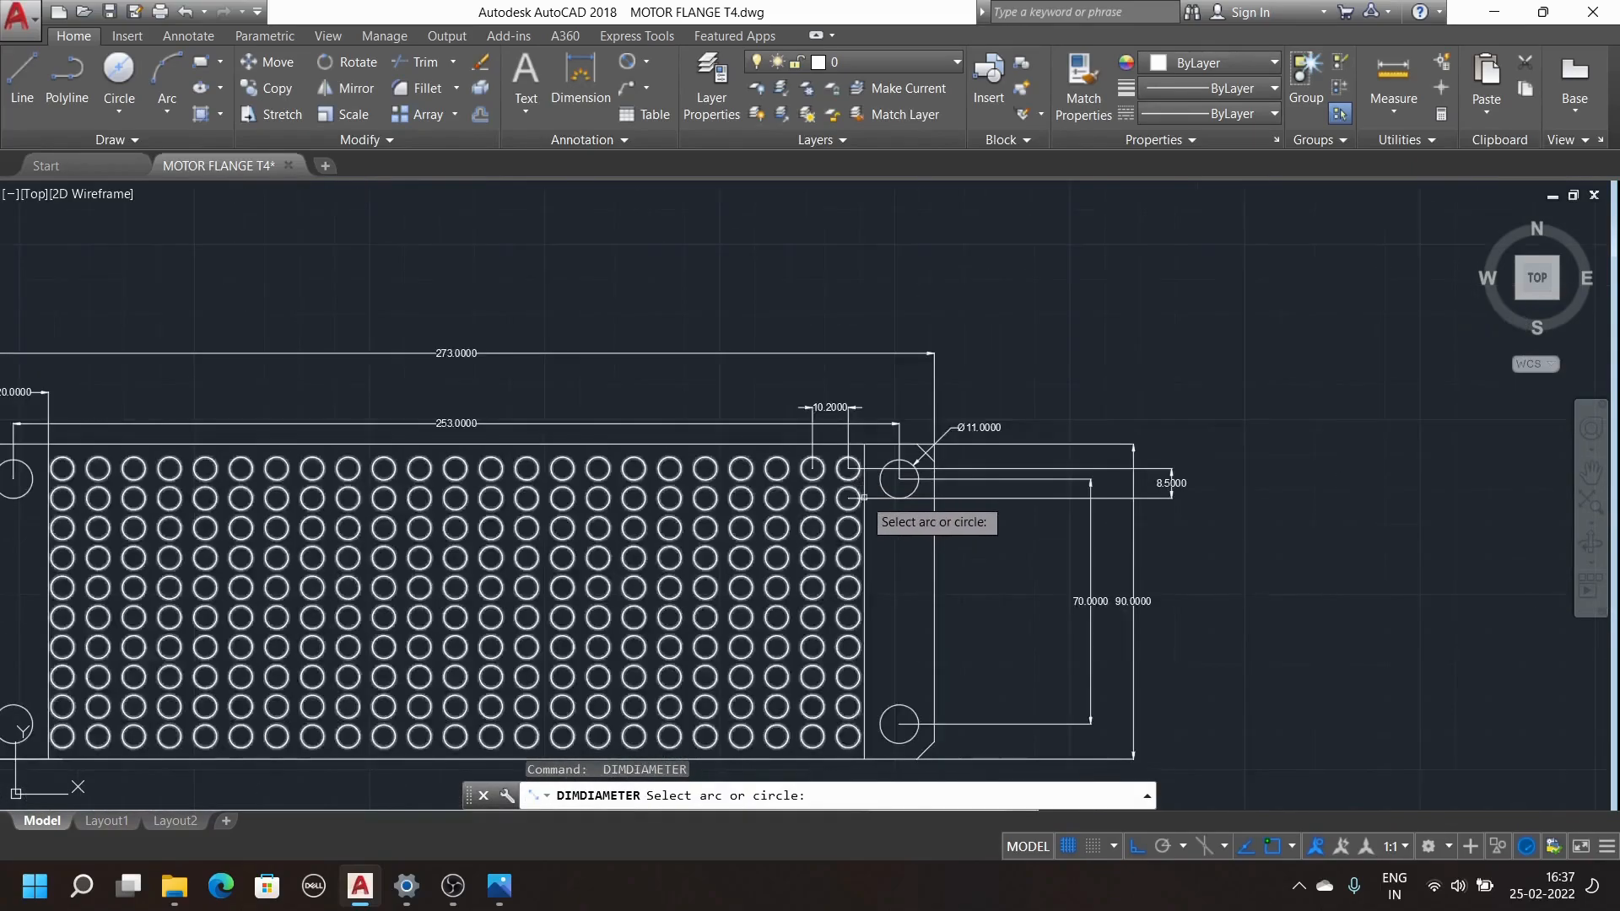
pyautogui.scroll(4, 869, 599)
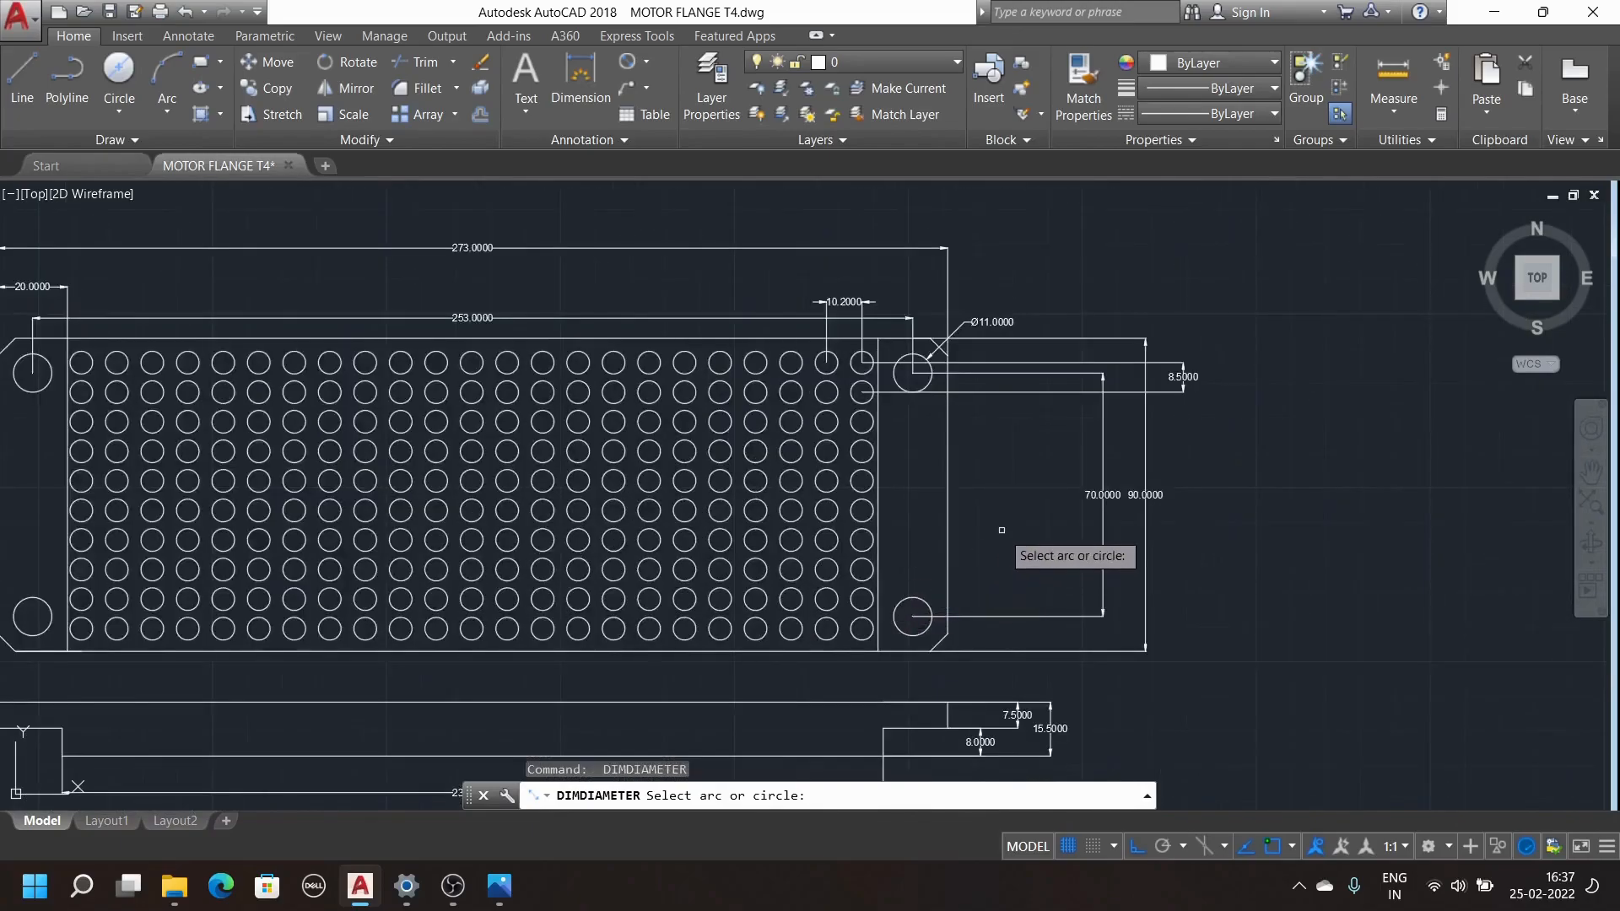
pyautogui.scroll(-2, 547, 408)
pyautogui.scroll(6, 251, 373)
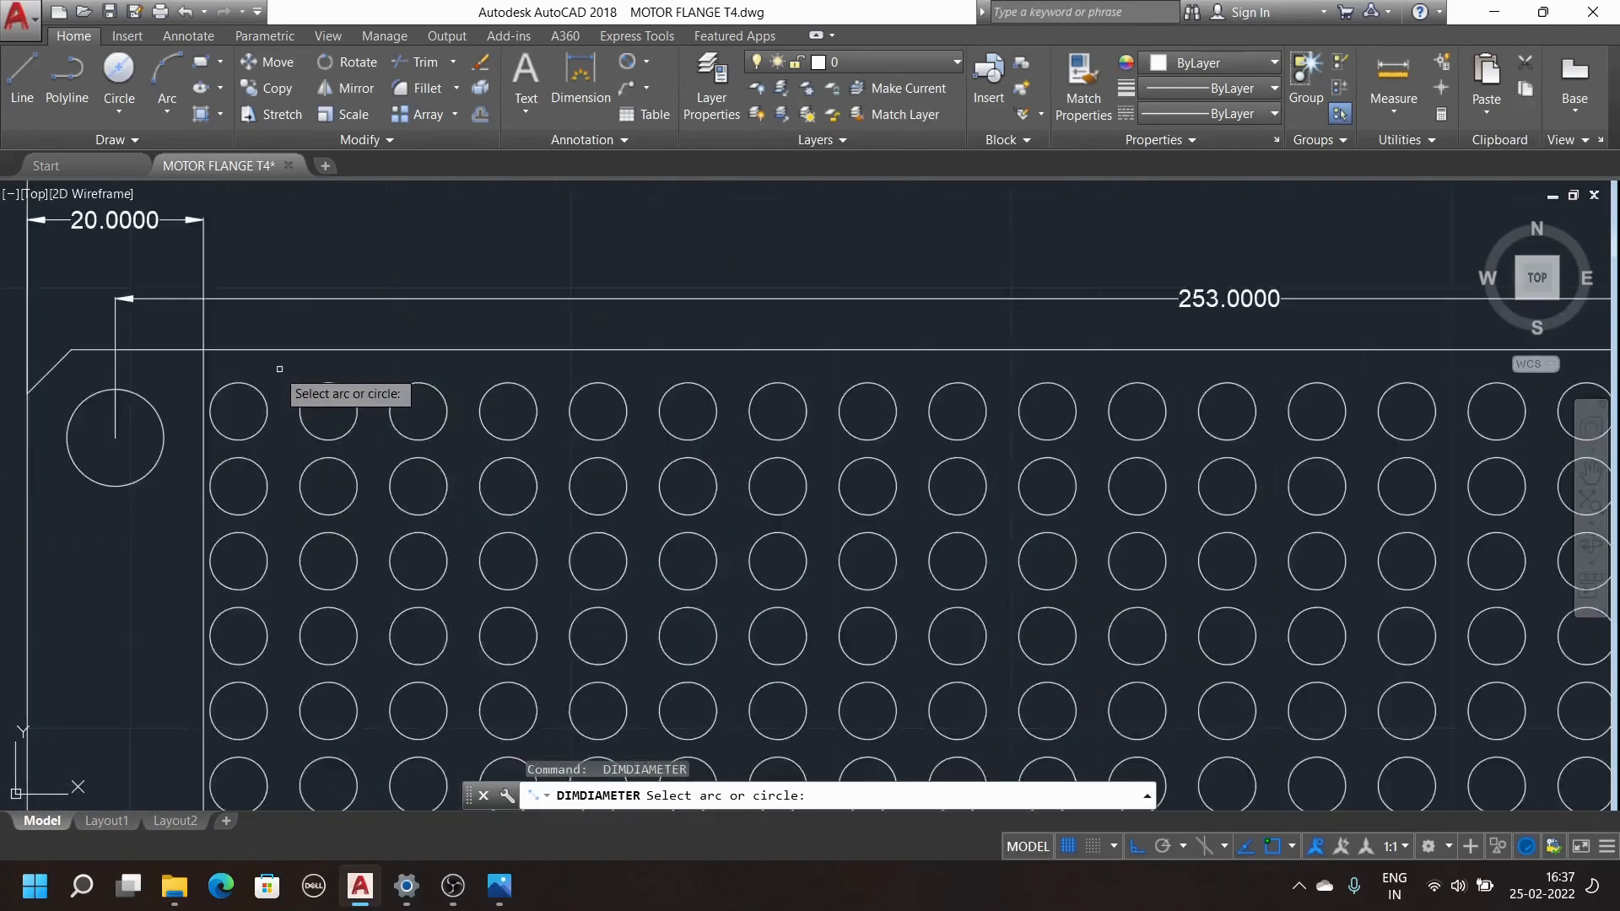
pyautogui.click(241, 381)
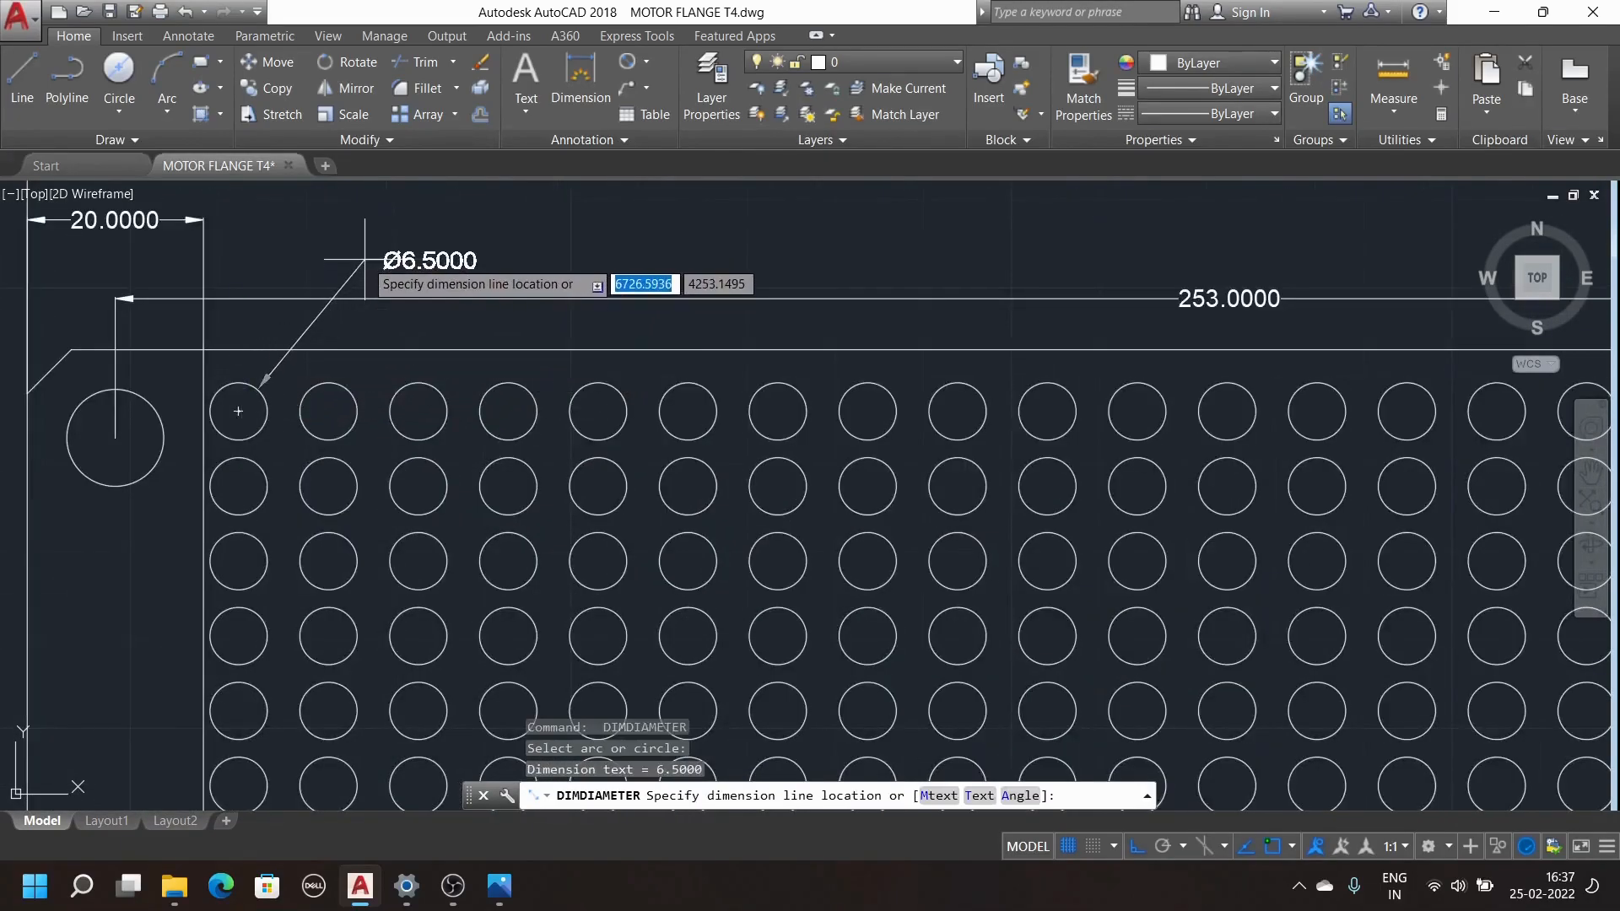
pyautogui.scroll(-6, 547, 287)
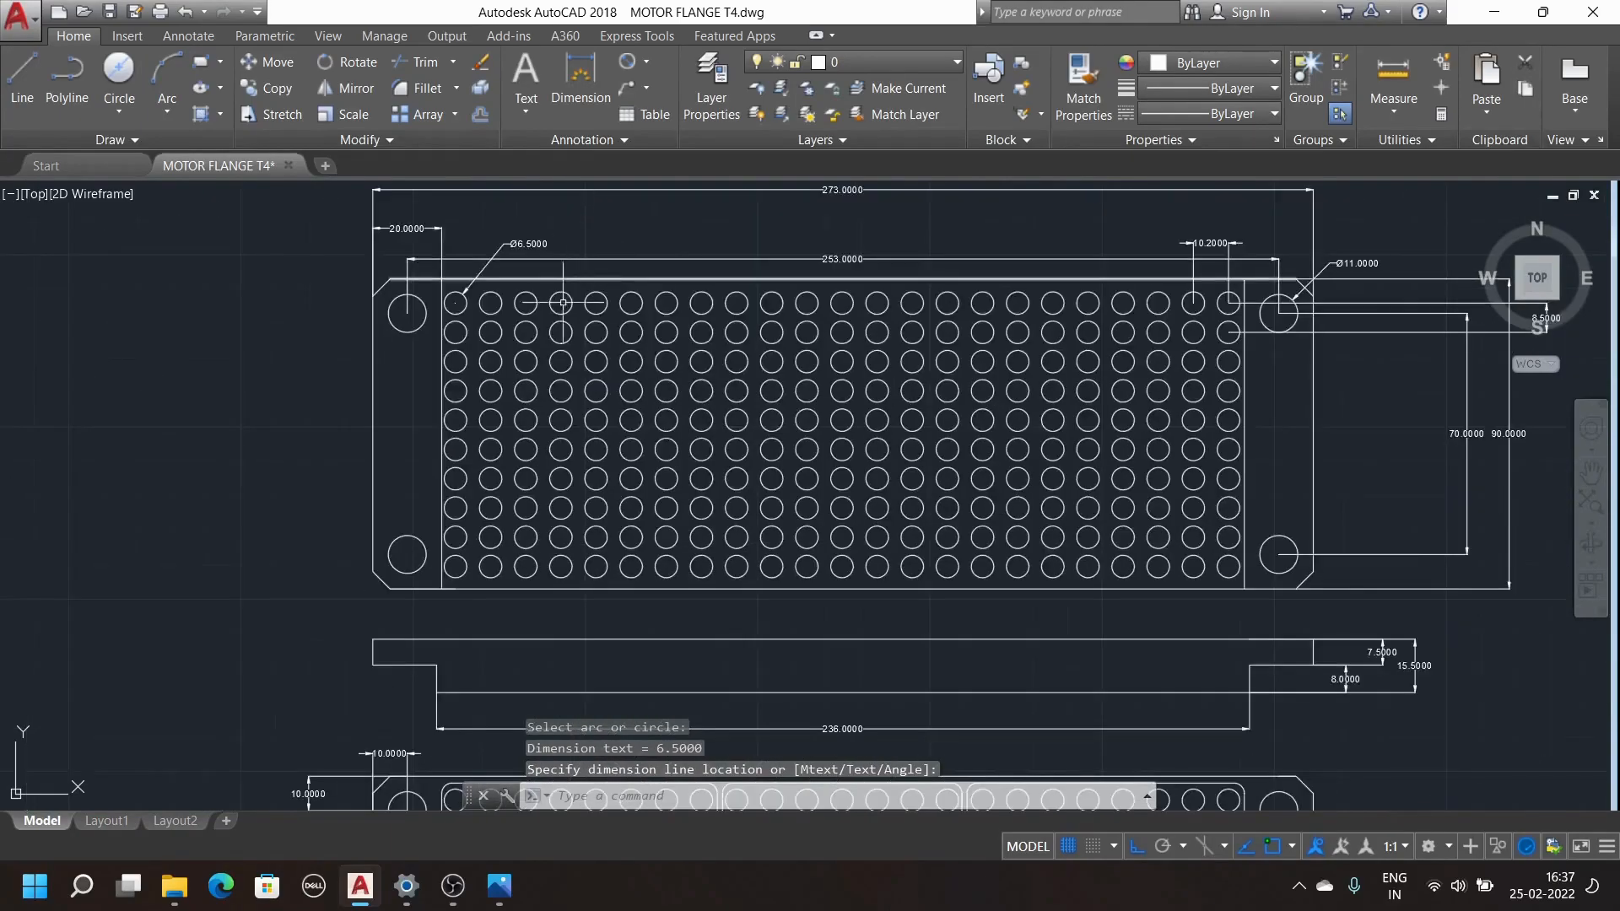
# Examine the upper plate, side profile and lower plate views for features that still lack dimensions
pyautogui.scroll(-3, 625, 380)
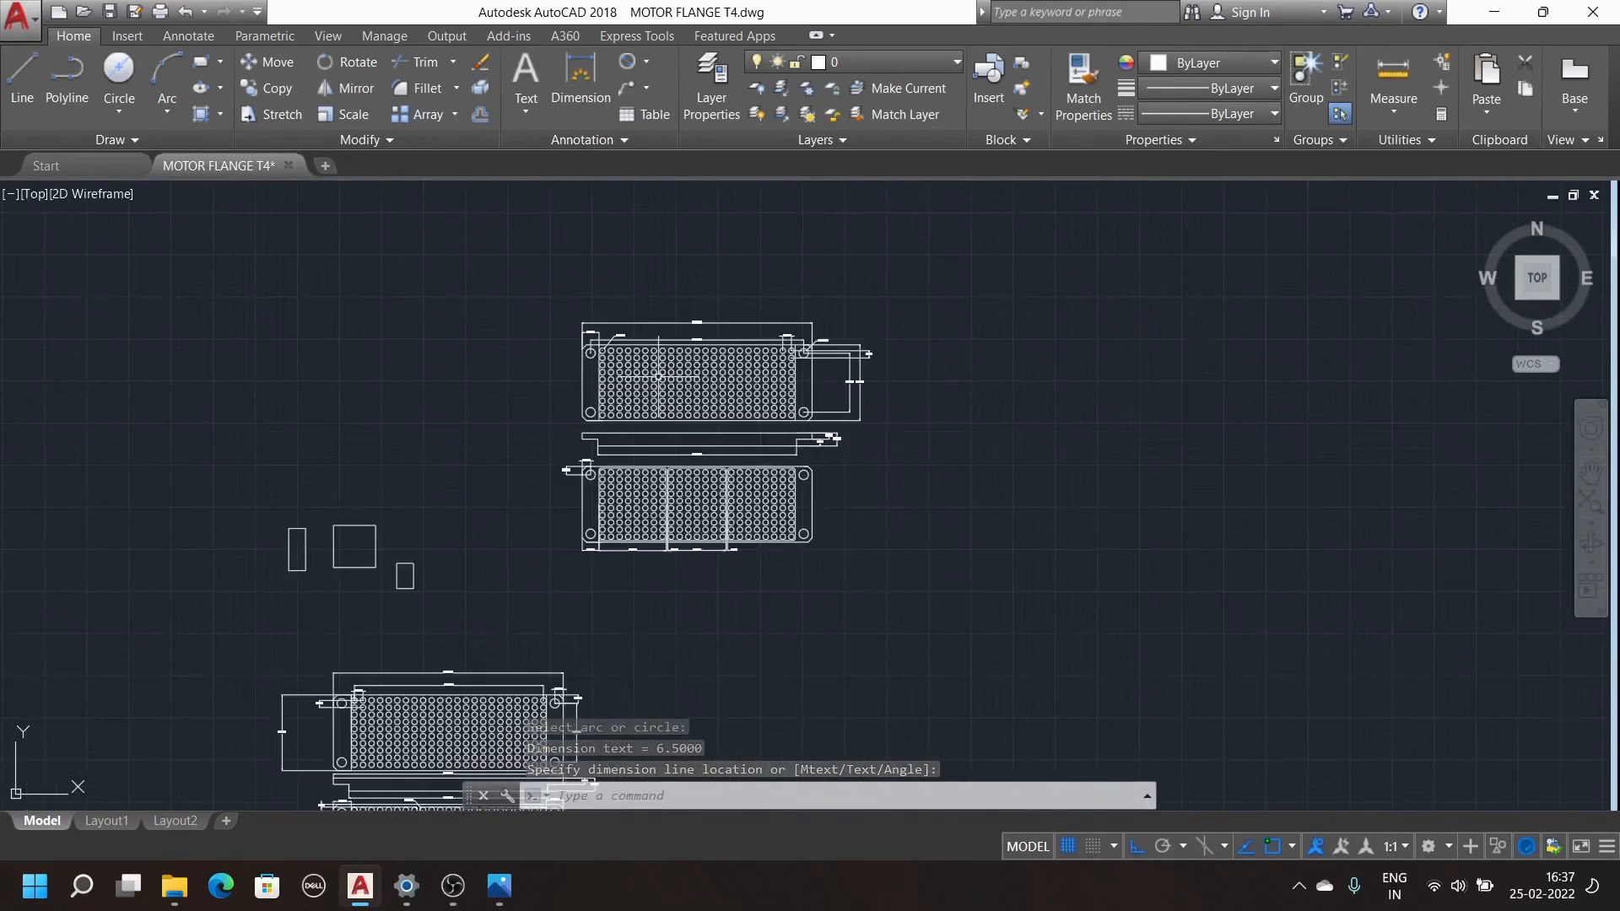
pyautogui.scroll(3, 643, 479)
pyautogui.scroll(2, 643, 478)
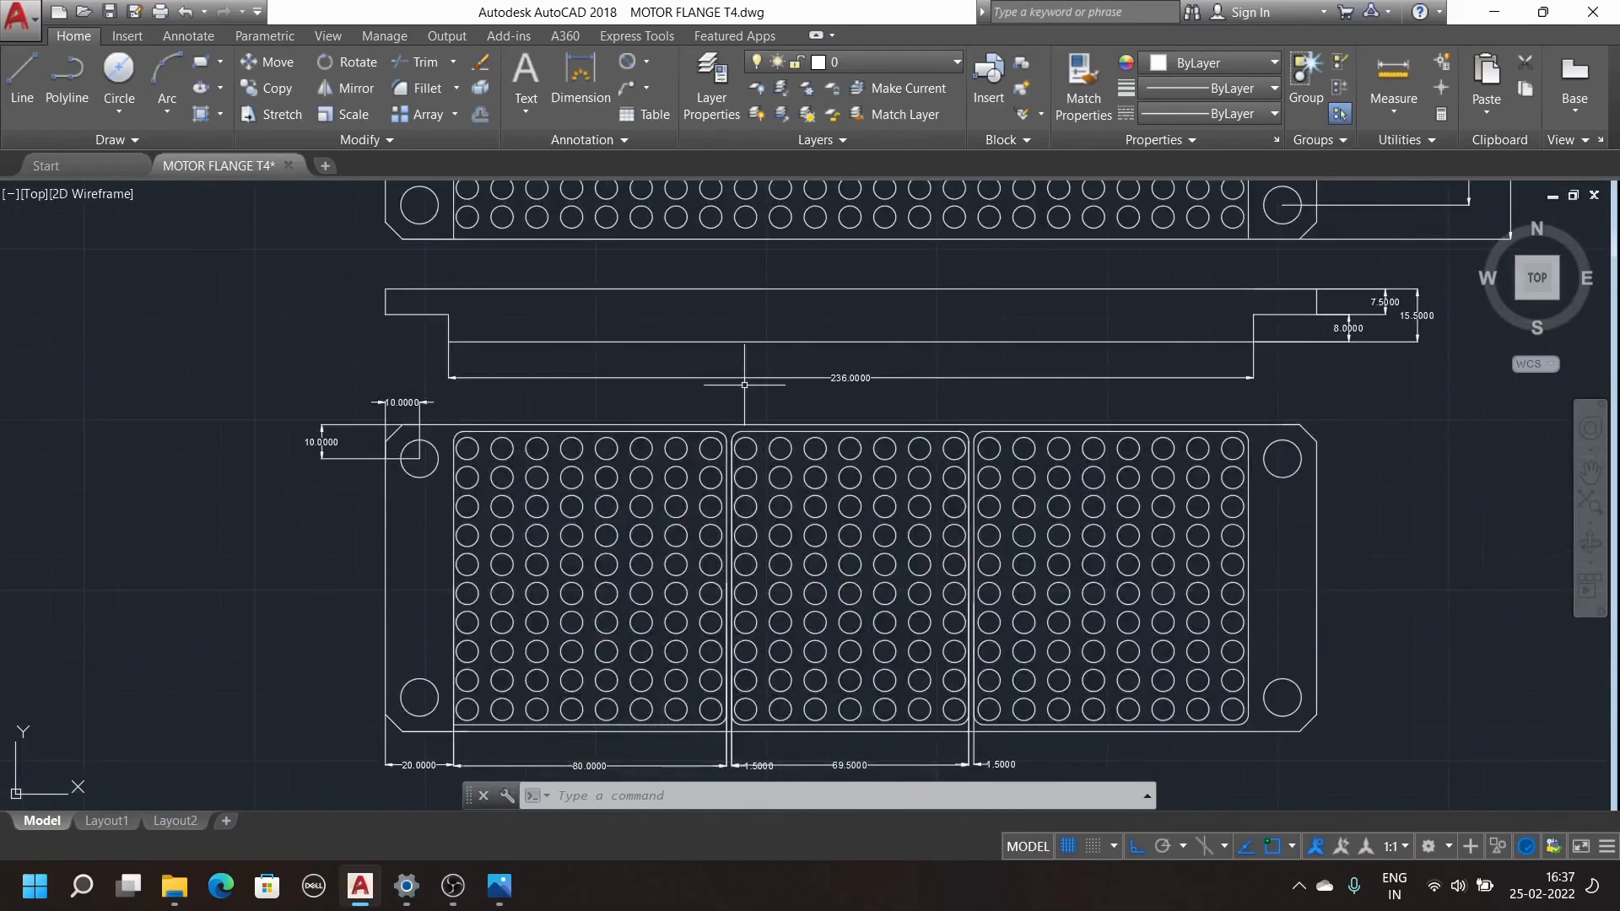
pyautogui.scroll(-7, 765, 439)
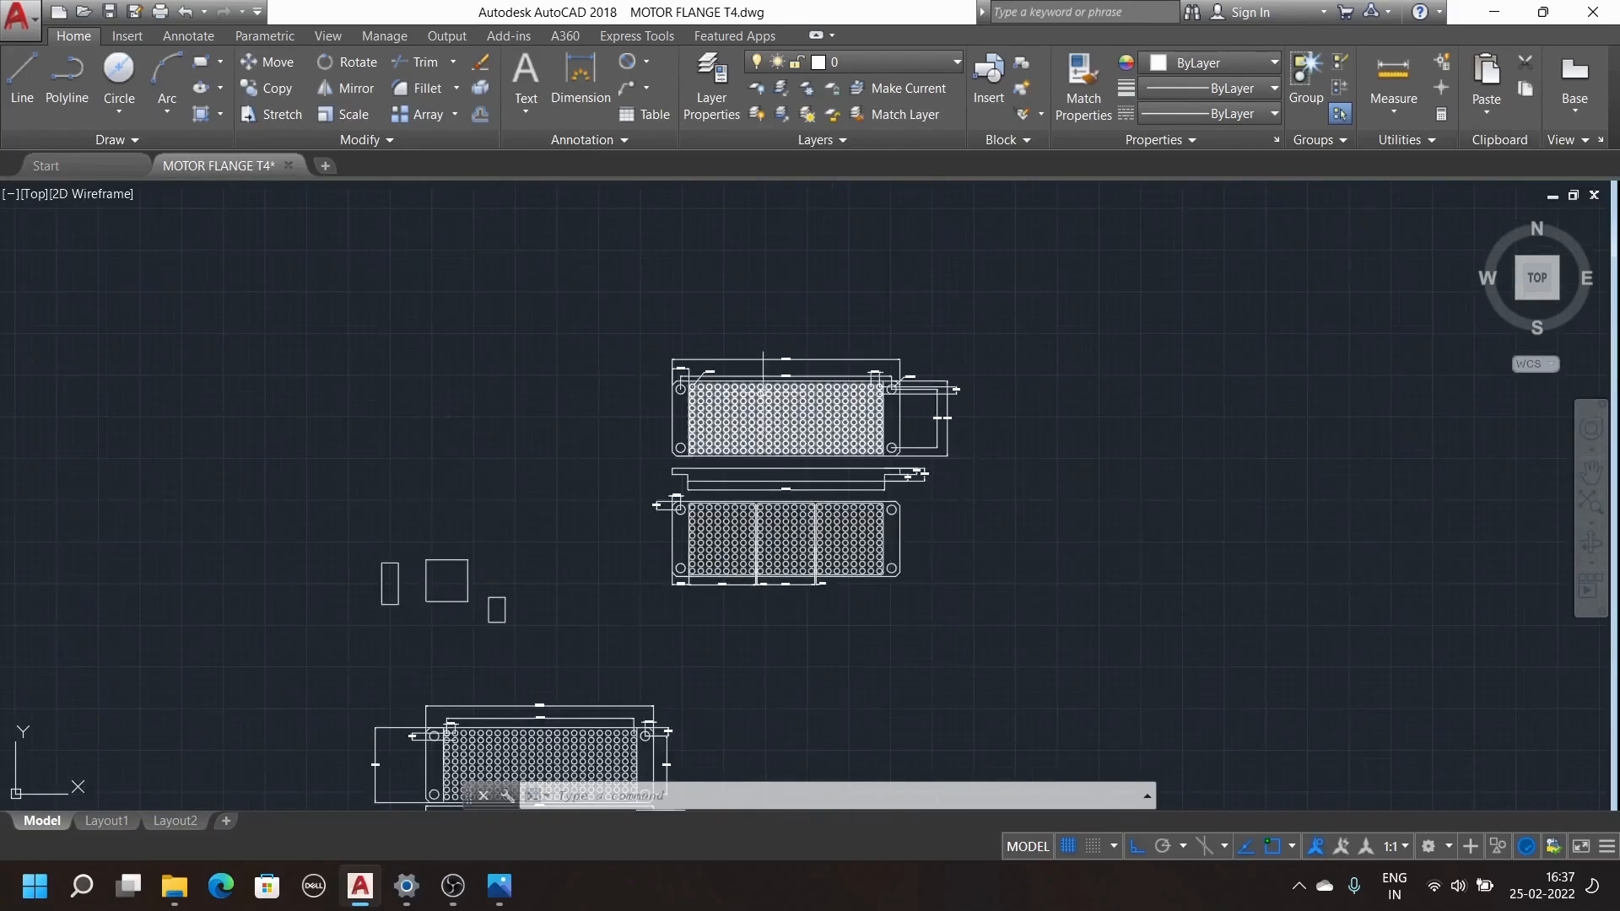
pyautogui.scroll(7, 735, 366)
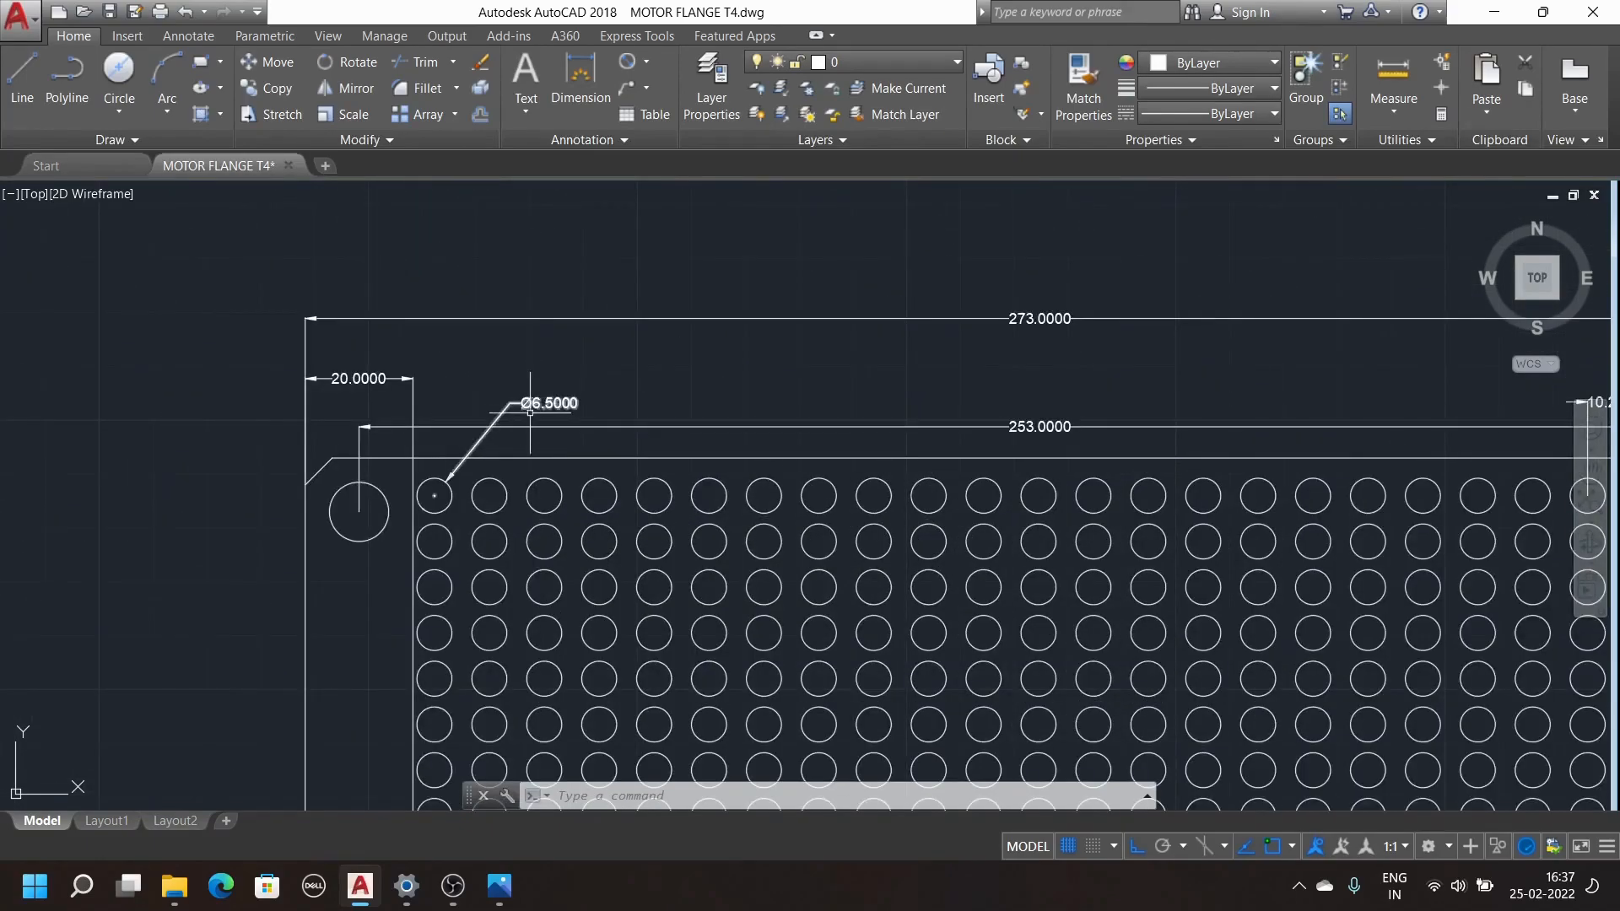
pyautogui.moveTo(573, 403)
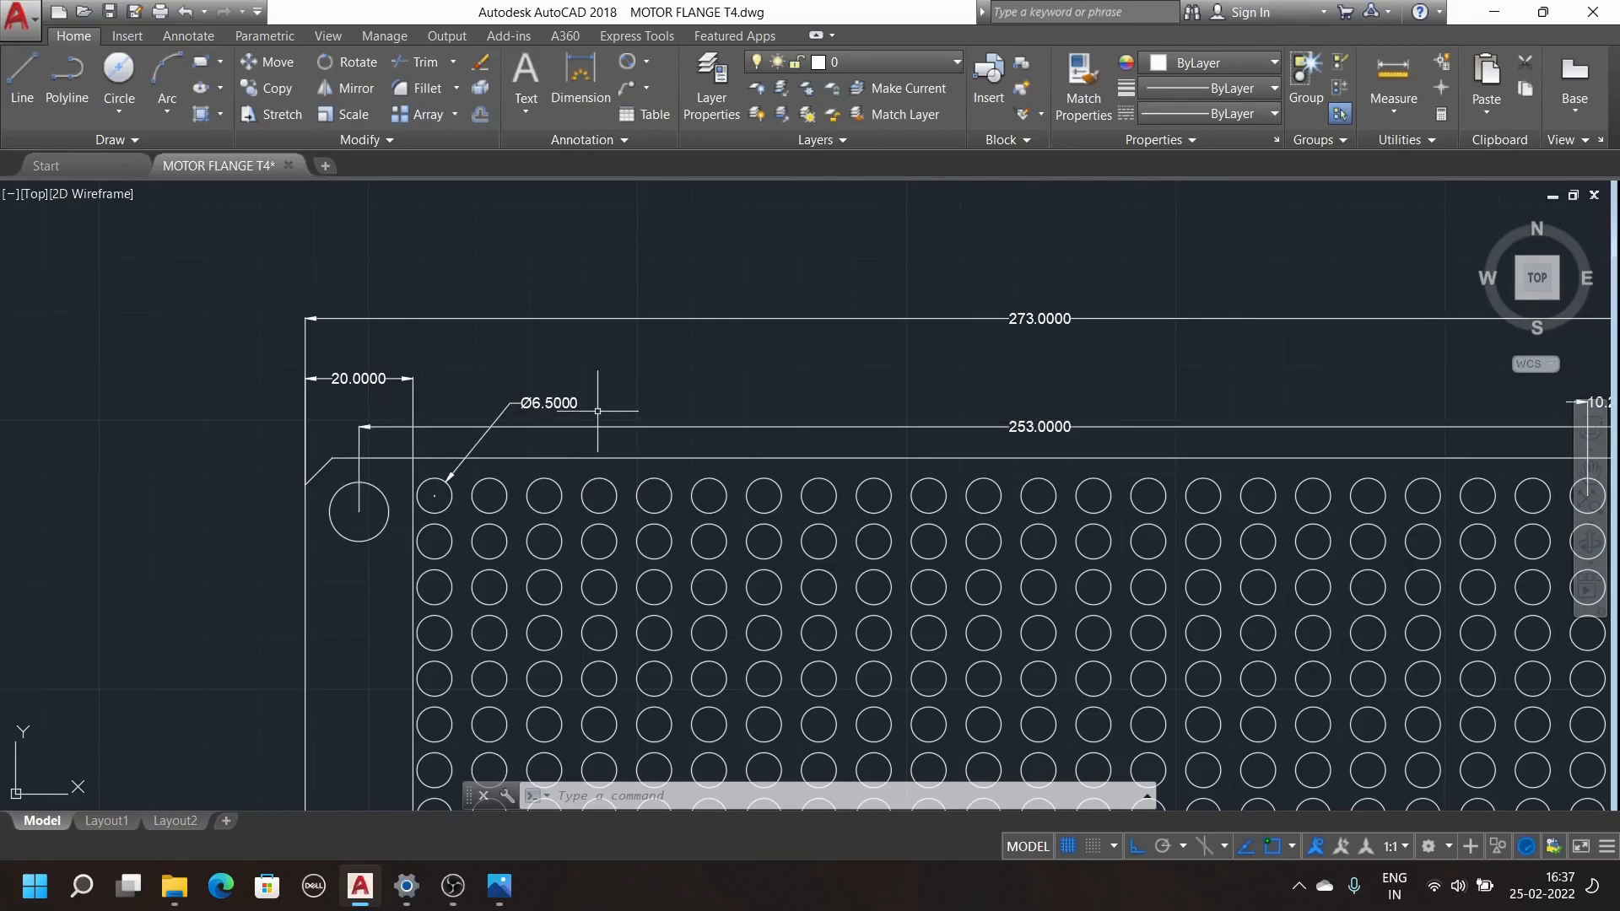
pyautogui.scroll(-10, 598, 411)
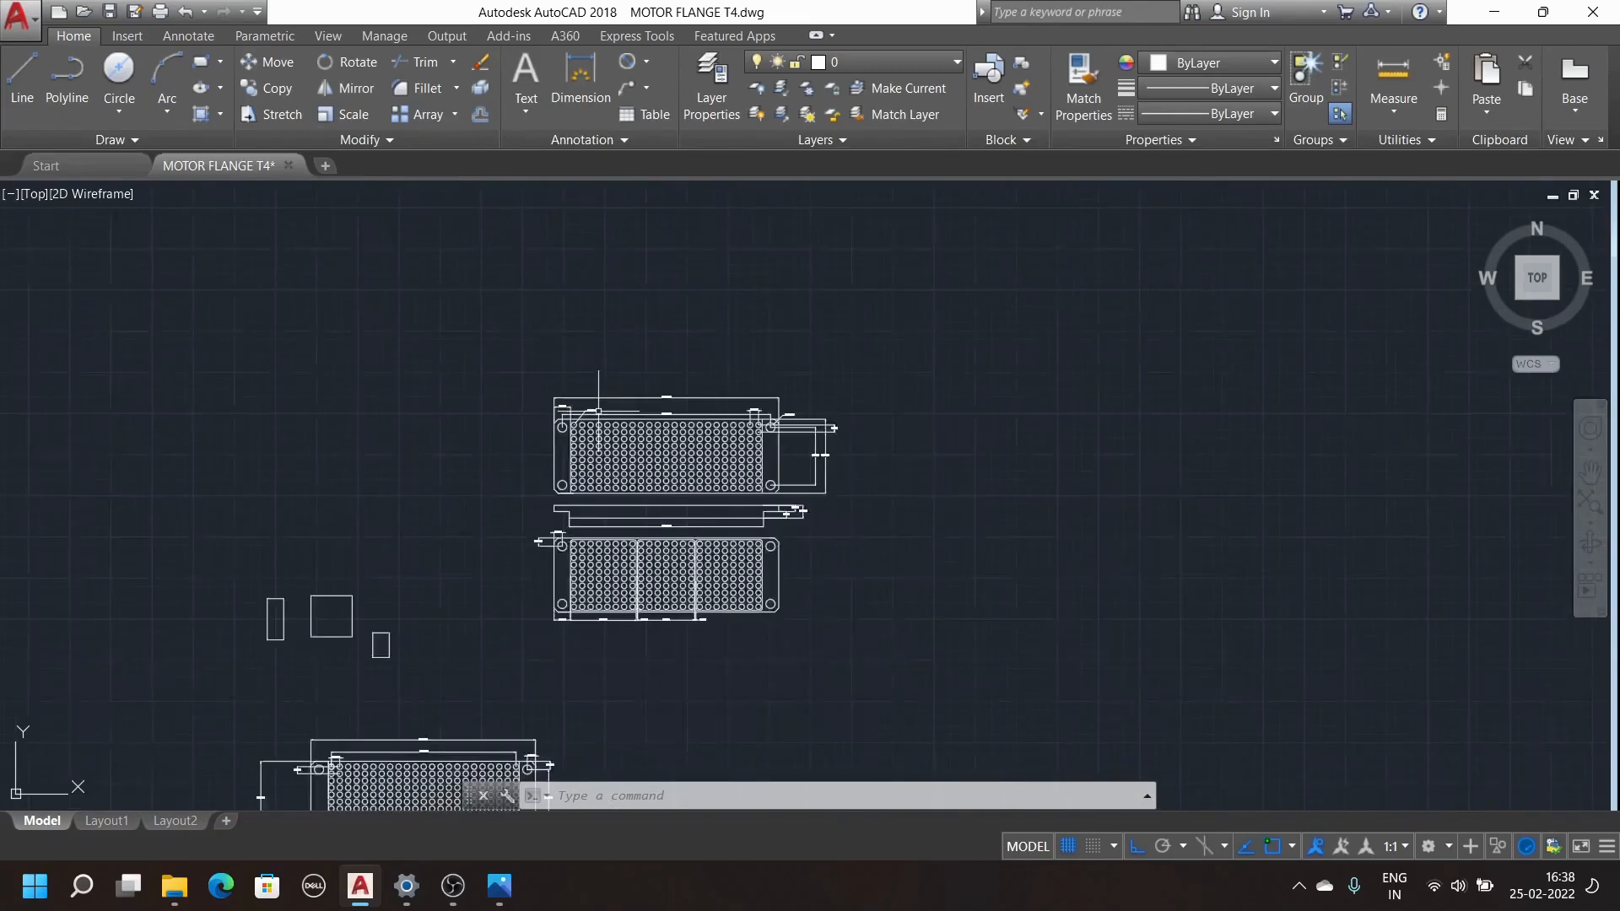
pyautogui.scroll(8, 666, 488)
pyautogui.scroll(-5, 666, 488)
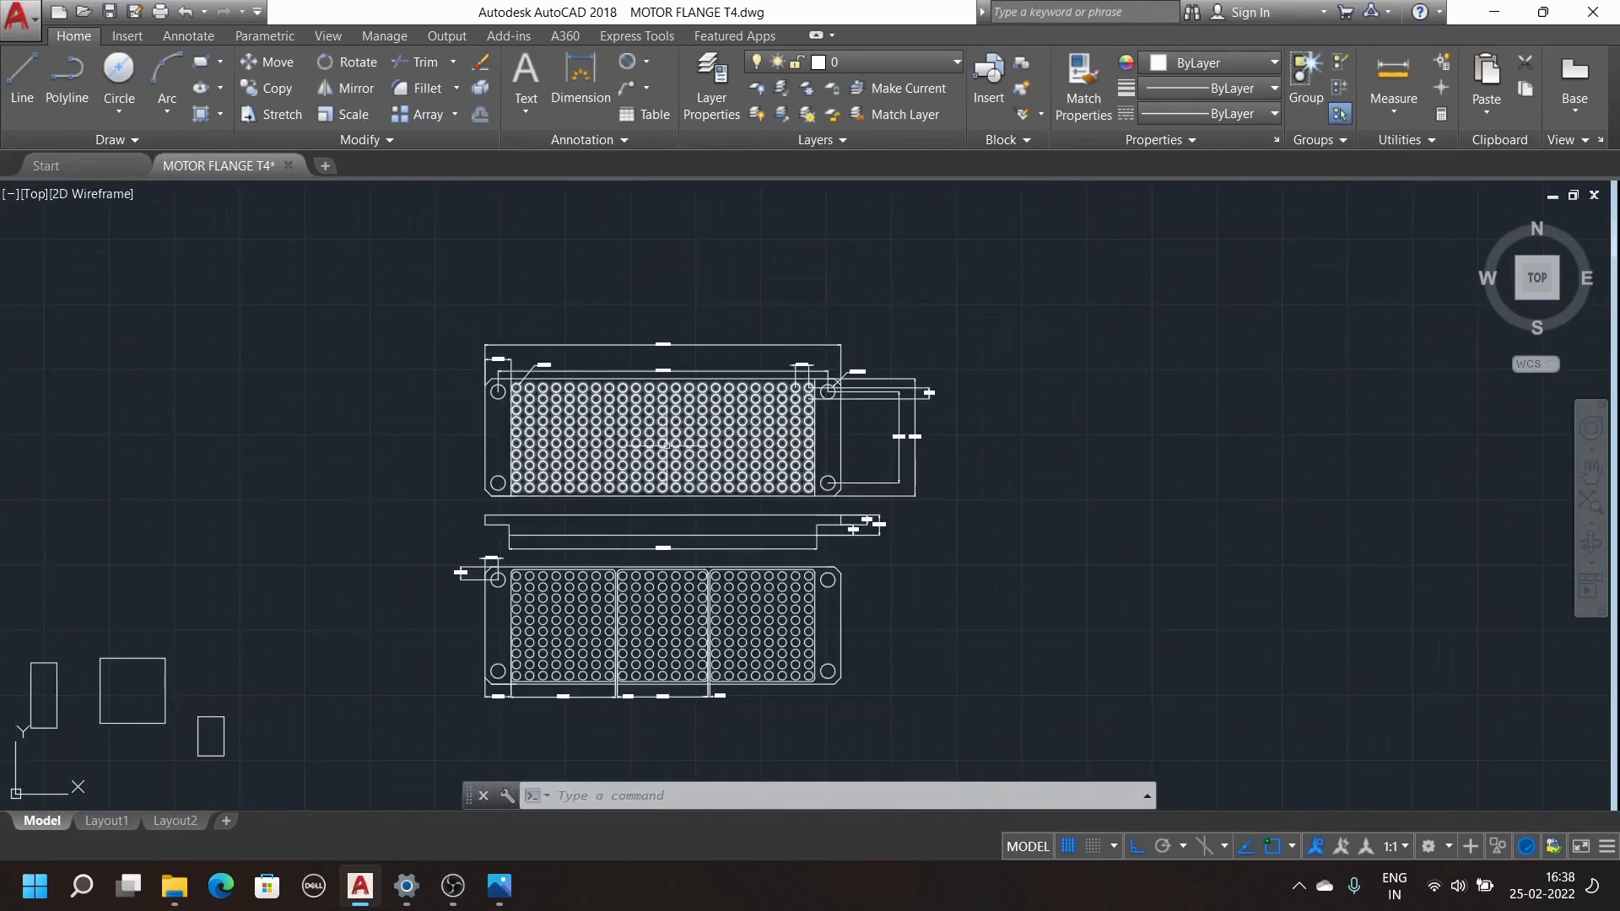
pyautogui.scroll(2, 672, 409)
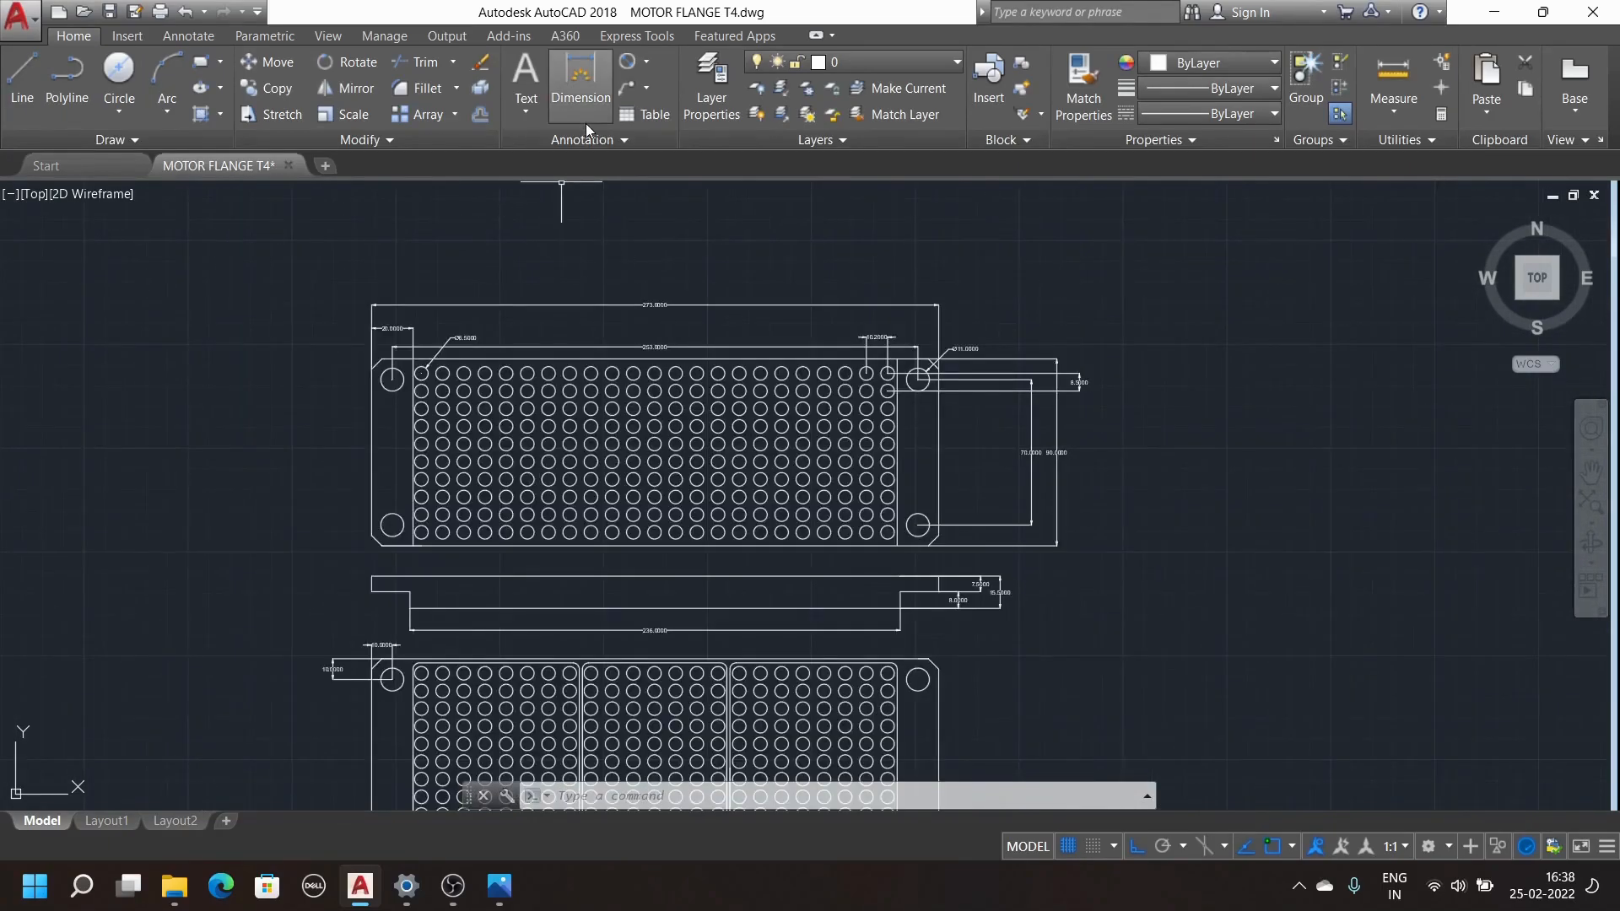
# Add a radius dimension to the upper-right rounded corner of the left hole section in the lower plate view, placed above the plate
pyautogui.click(647, 64)
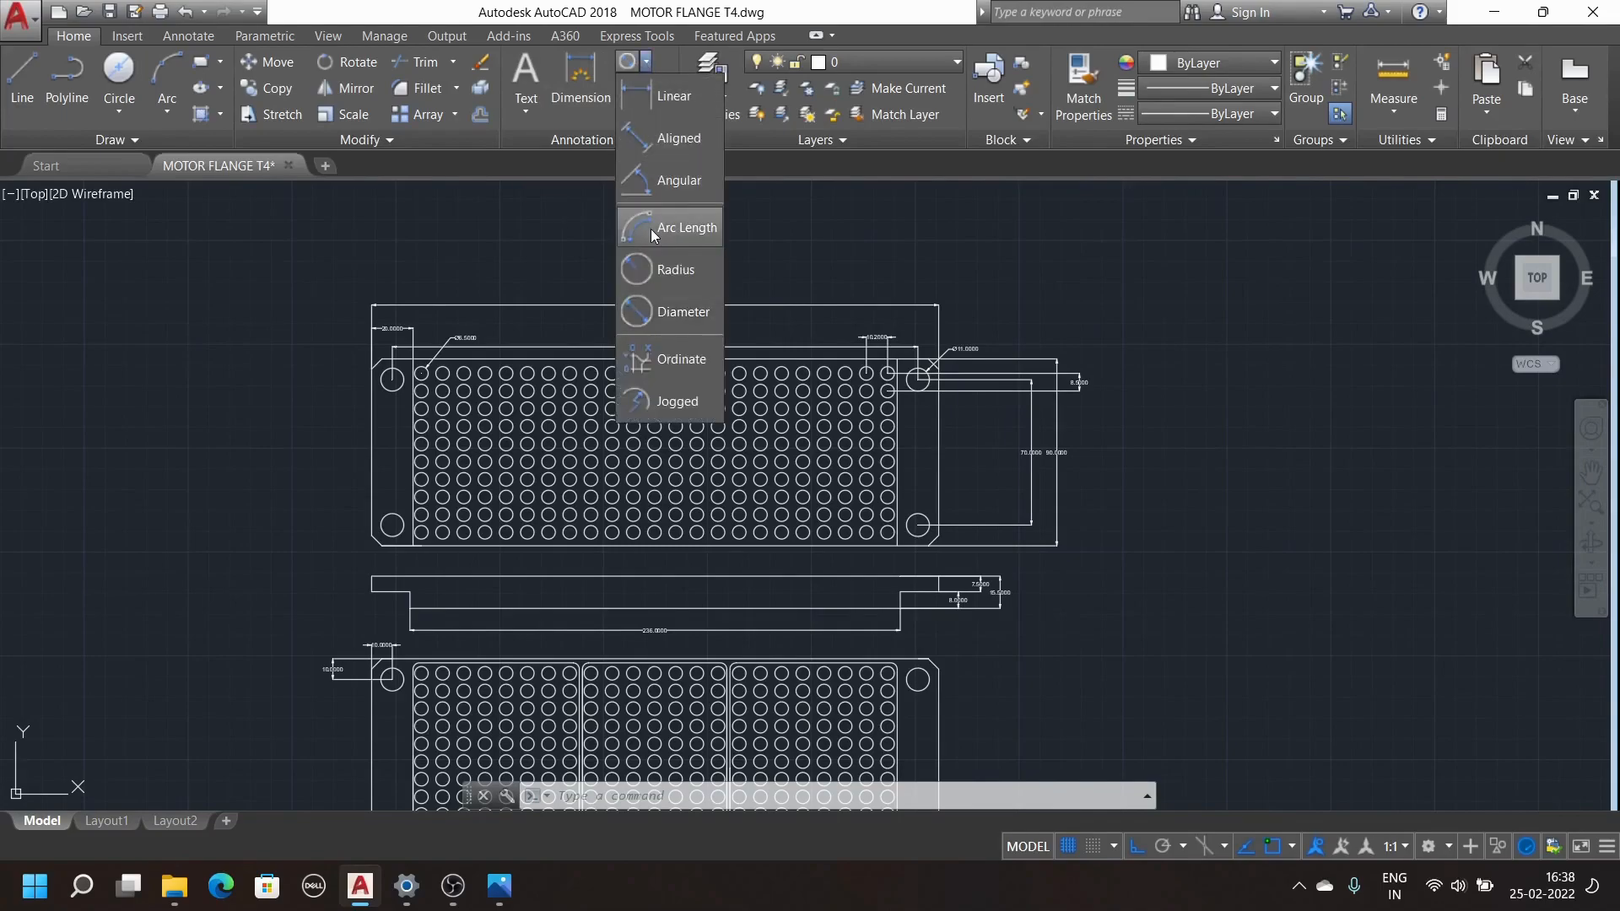
pyautogui.click(665, 270)
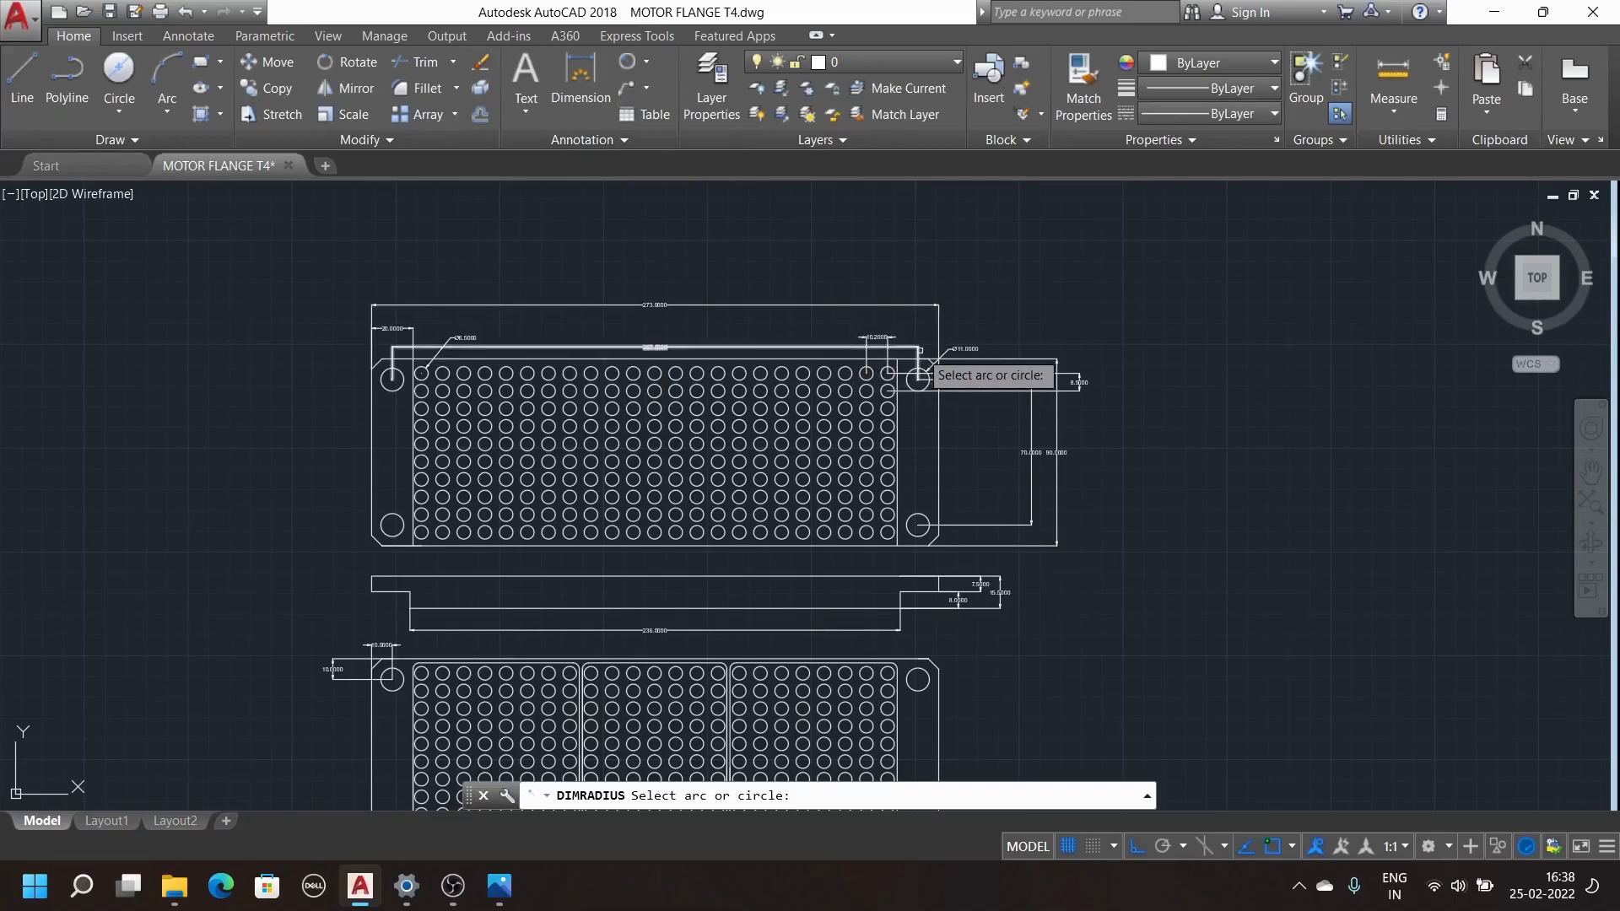
pyautogui.scroll(3, 920, 358)
pyautogui.scroll(-6, 844, 417)
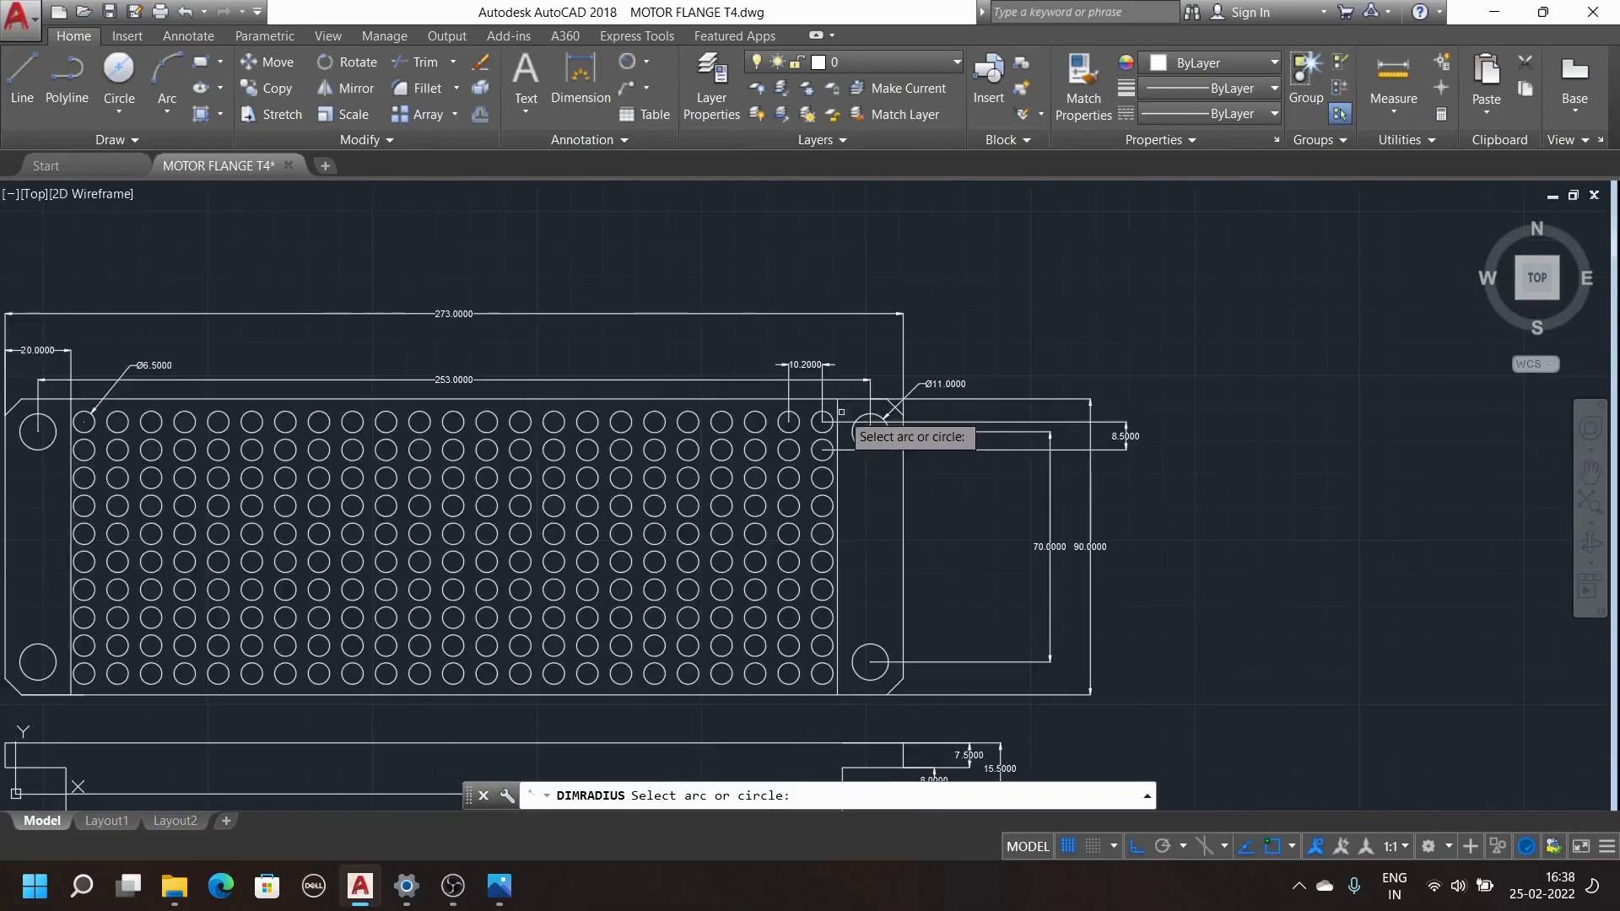
pyautogui.scroll(-7, 785, 440)
pyautogui.scroll(7, 658, 557)
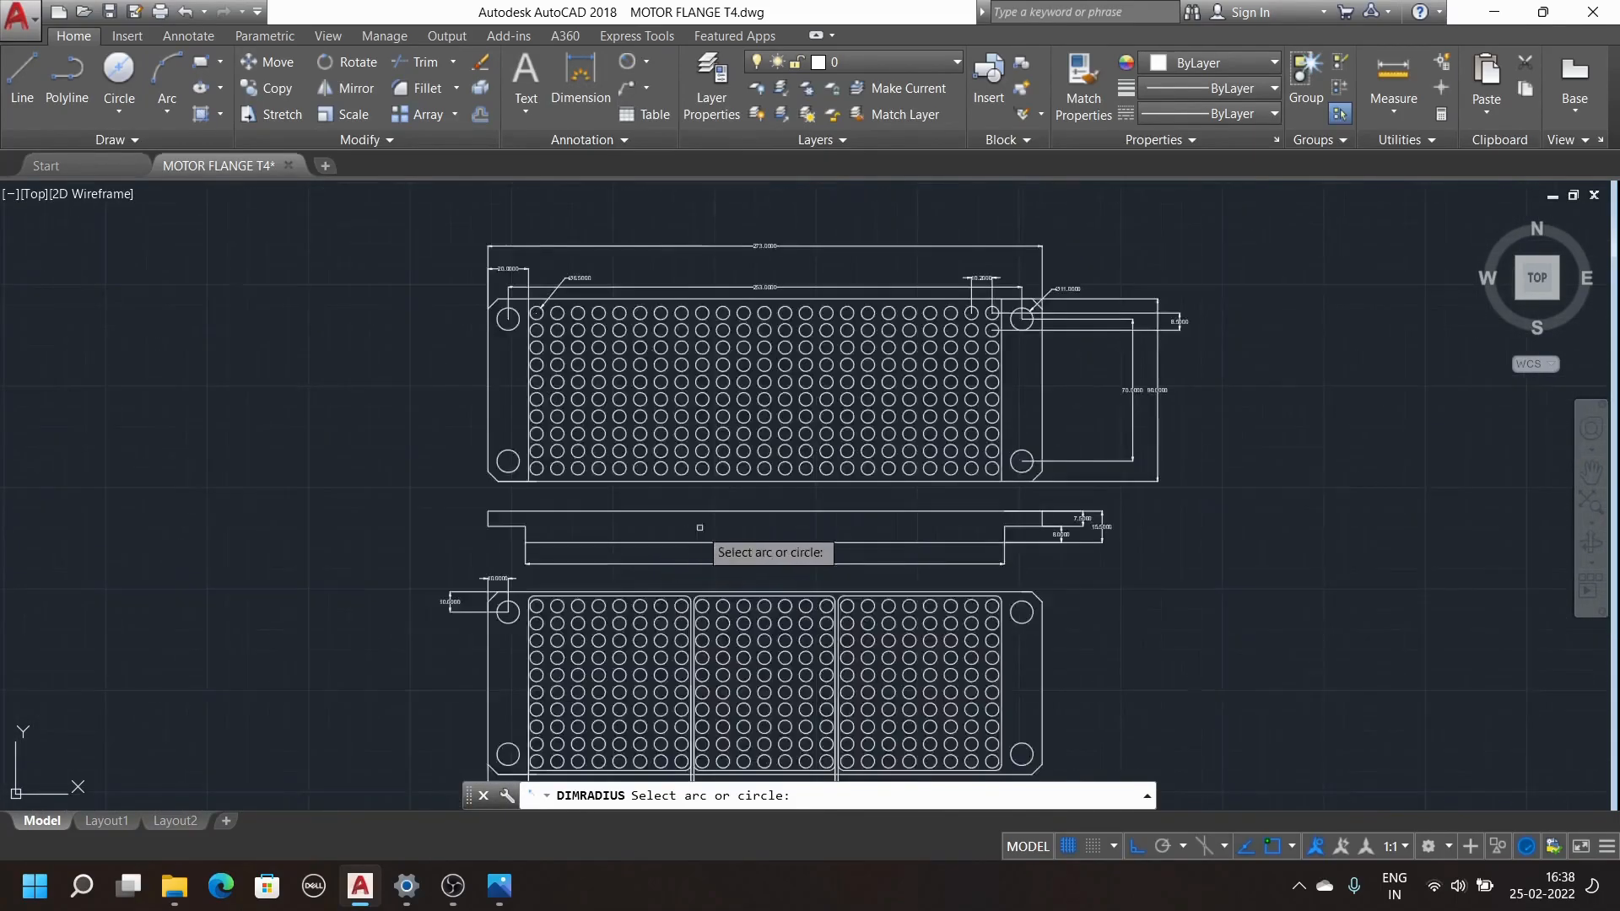
pyautogui.scroll(-4, 683, 532)
pyautogui.scroll(6, 772, 509)
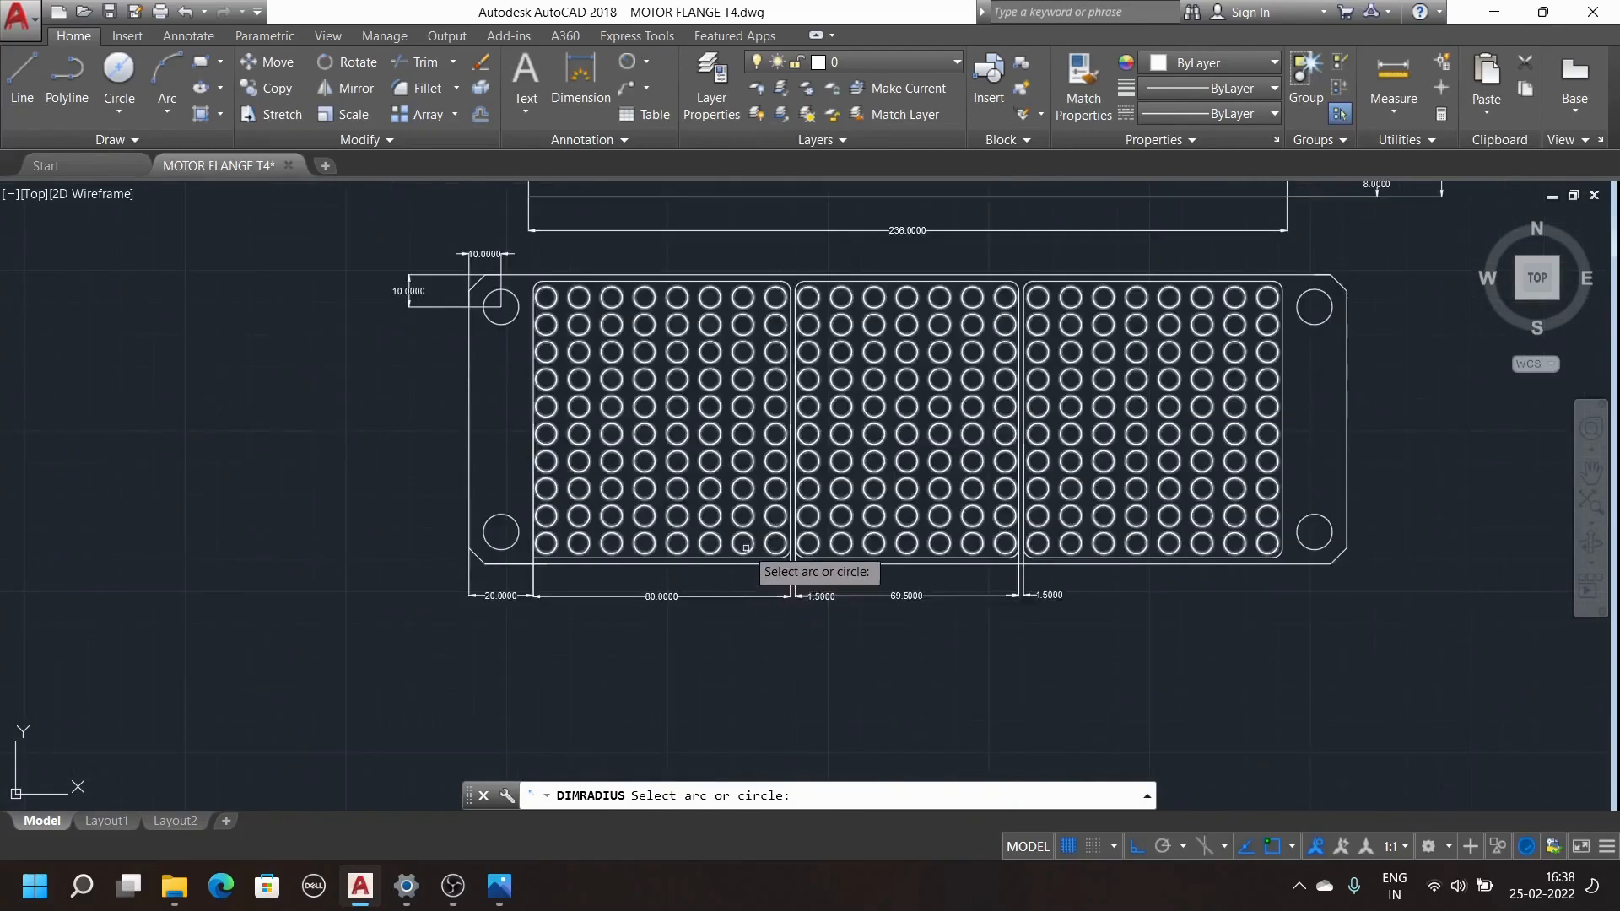
pyautogui.scroll(-2, 763, 498)
pyautogui.scroll(5, 801, 380)
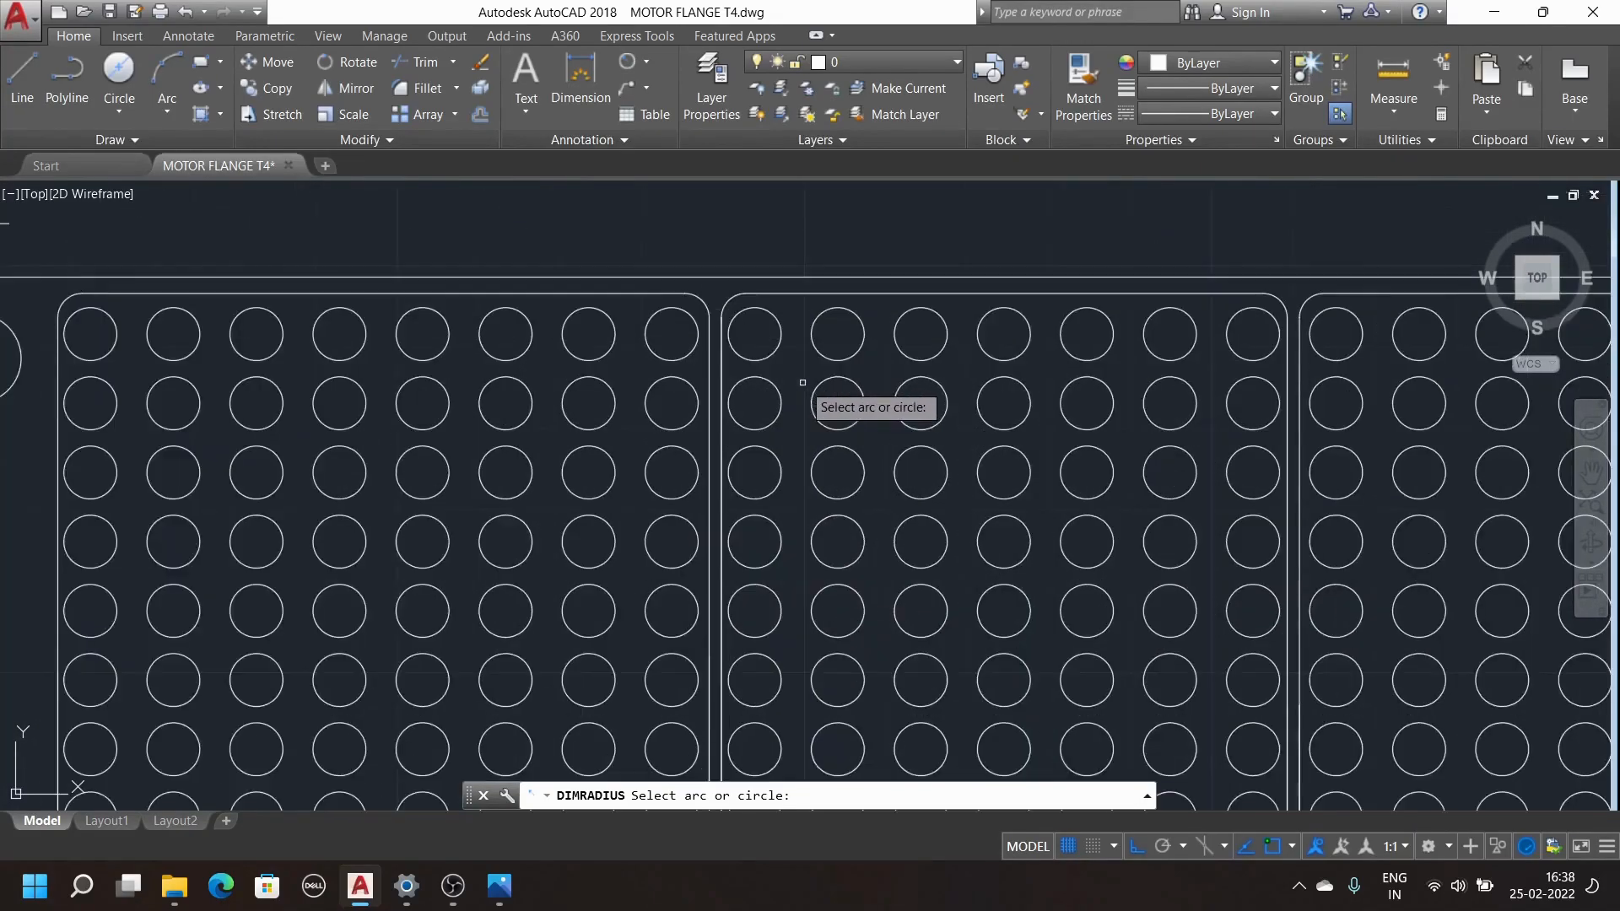
pyautogui.scroll(-5, 794, 396)
pyautogui.scroll(5, 743, 325)
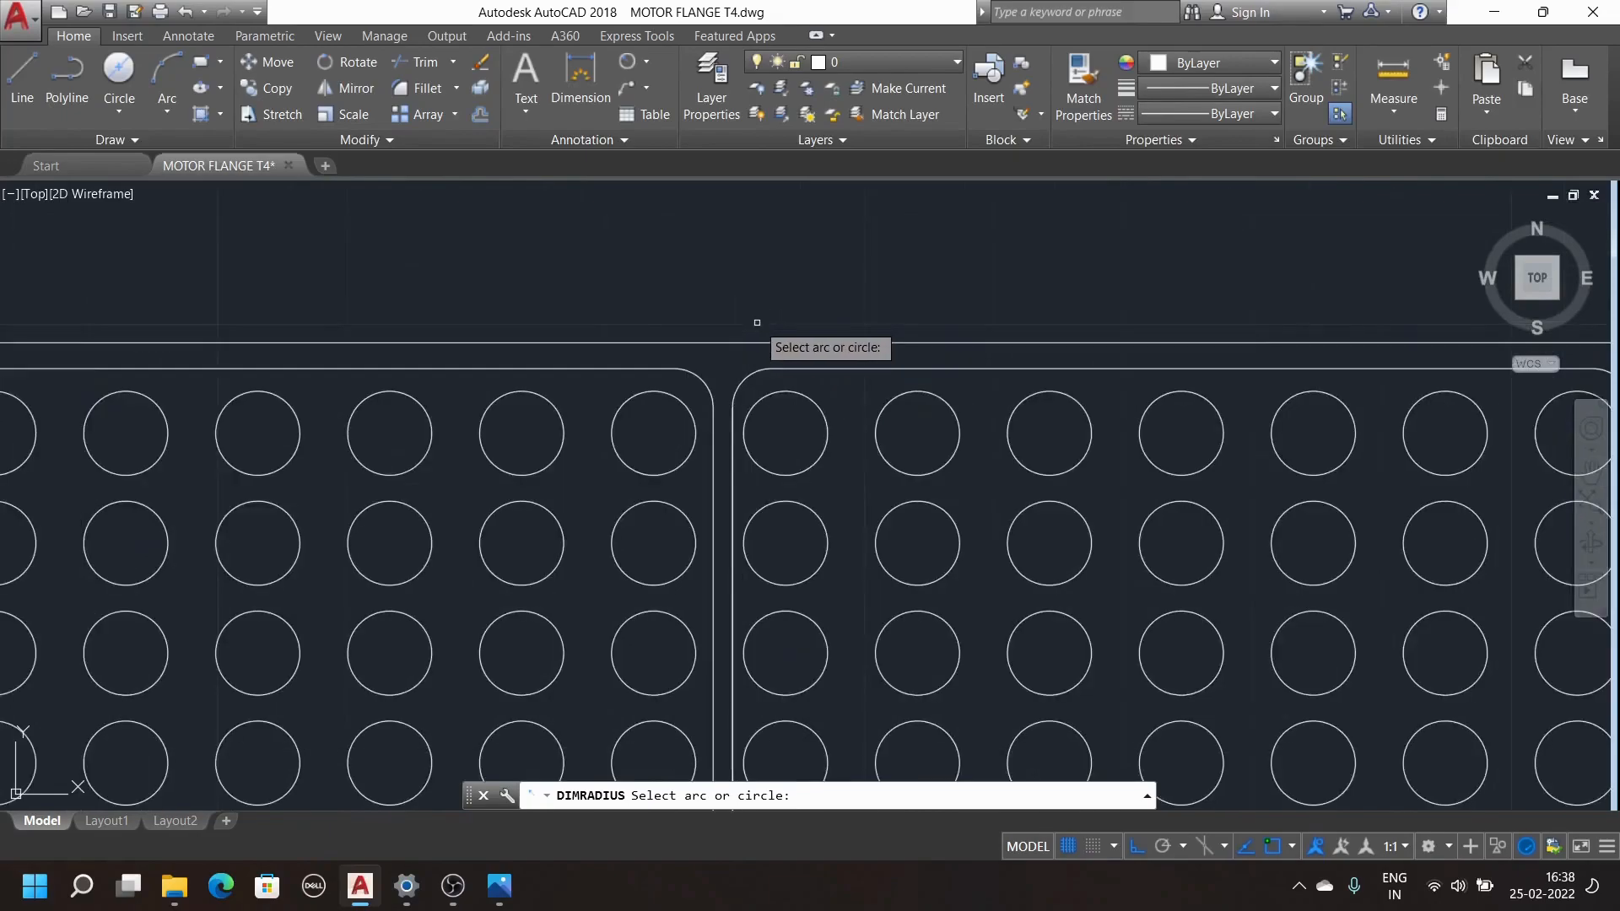
pyautogui.click(704, 382)
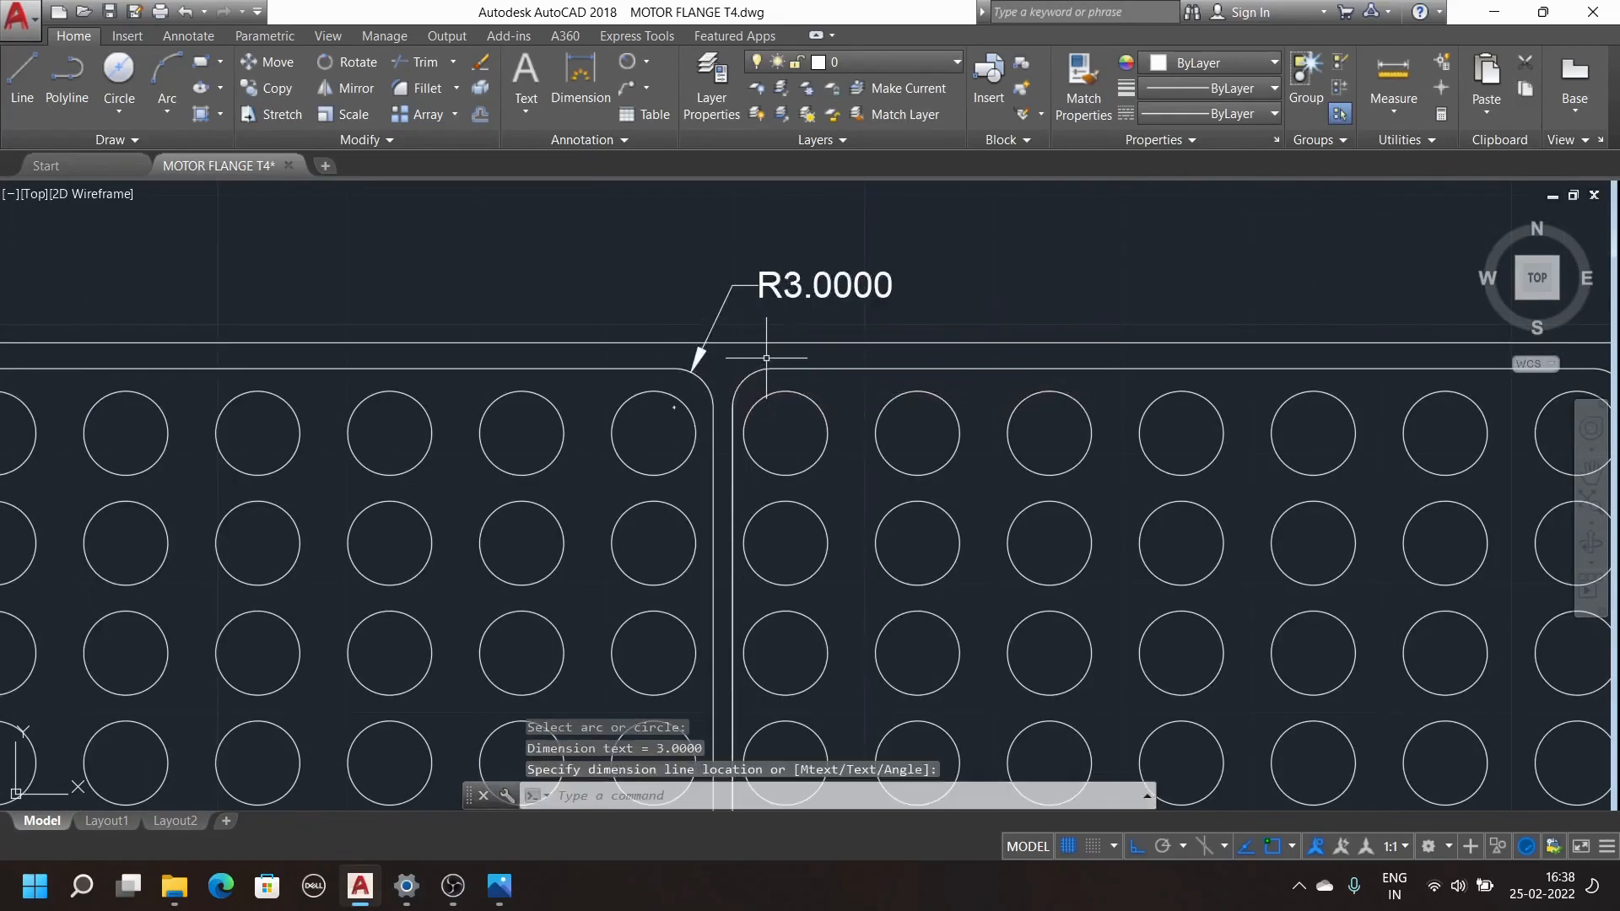
# Add a radius dimension to the upper-left rounded corner of the left hole section in the lower plate view
pyautogui.scroll(-5, 728, 383)
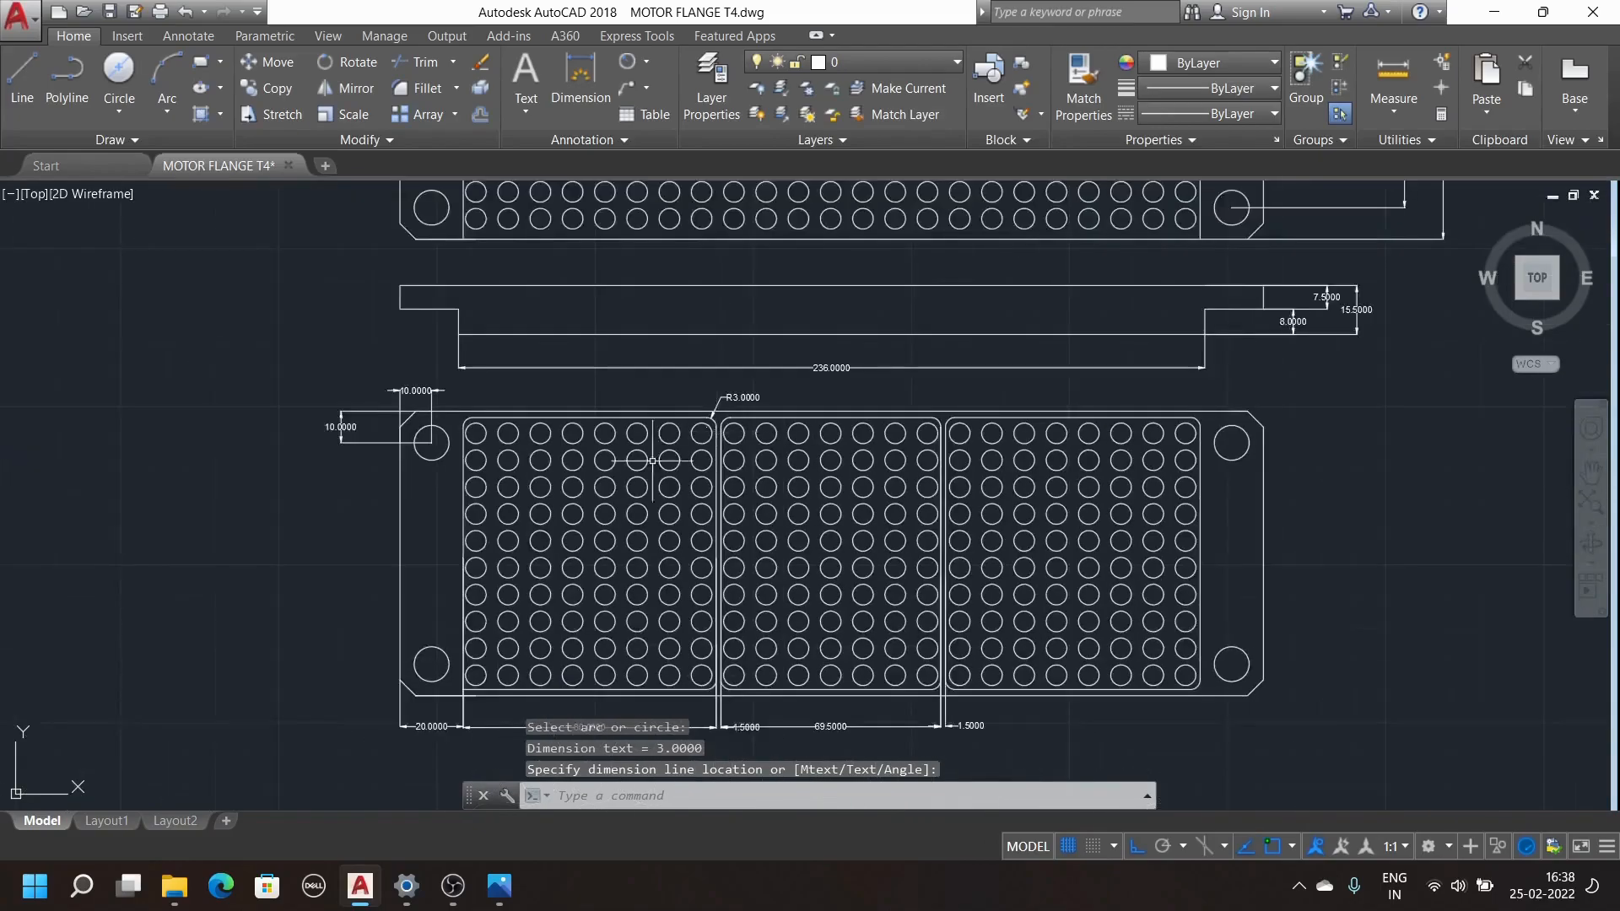
pyautogui.scroll(5, 468, 418)
pyautogui.scroll(4, 475, 415)
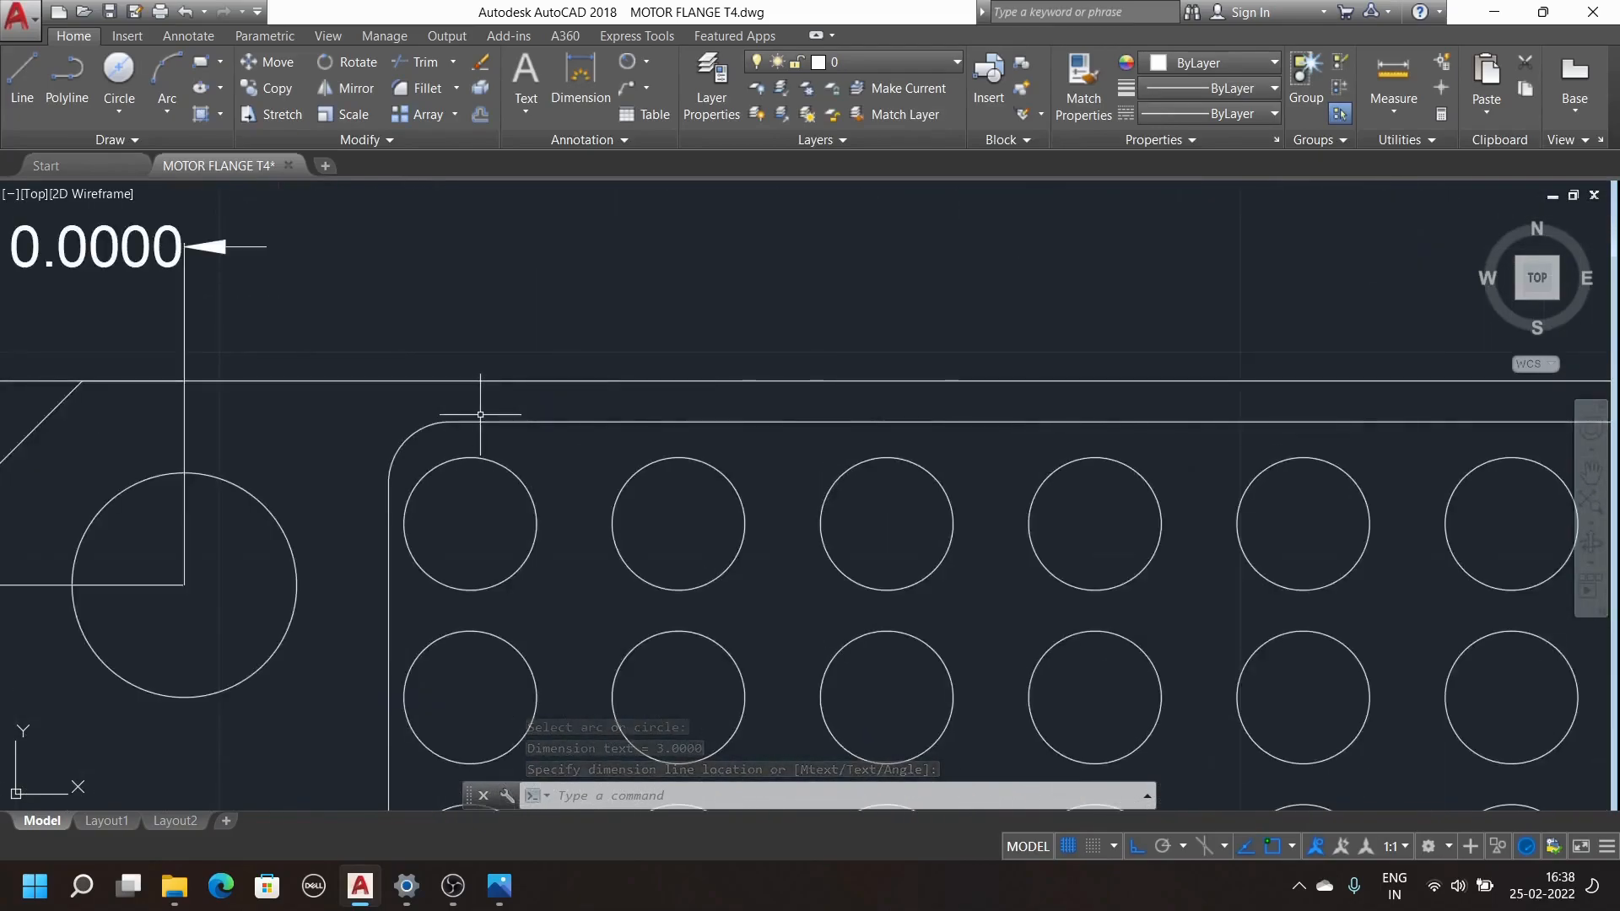
pyautogui.press('Return')
pyautogui.click(418, 428)
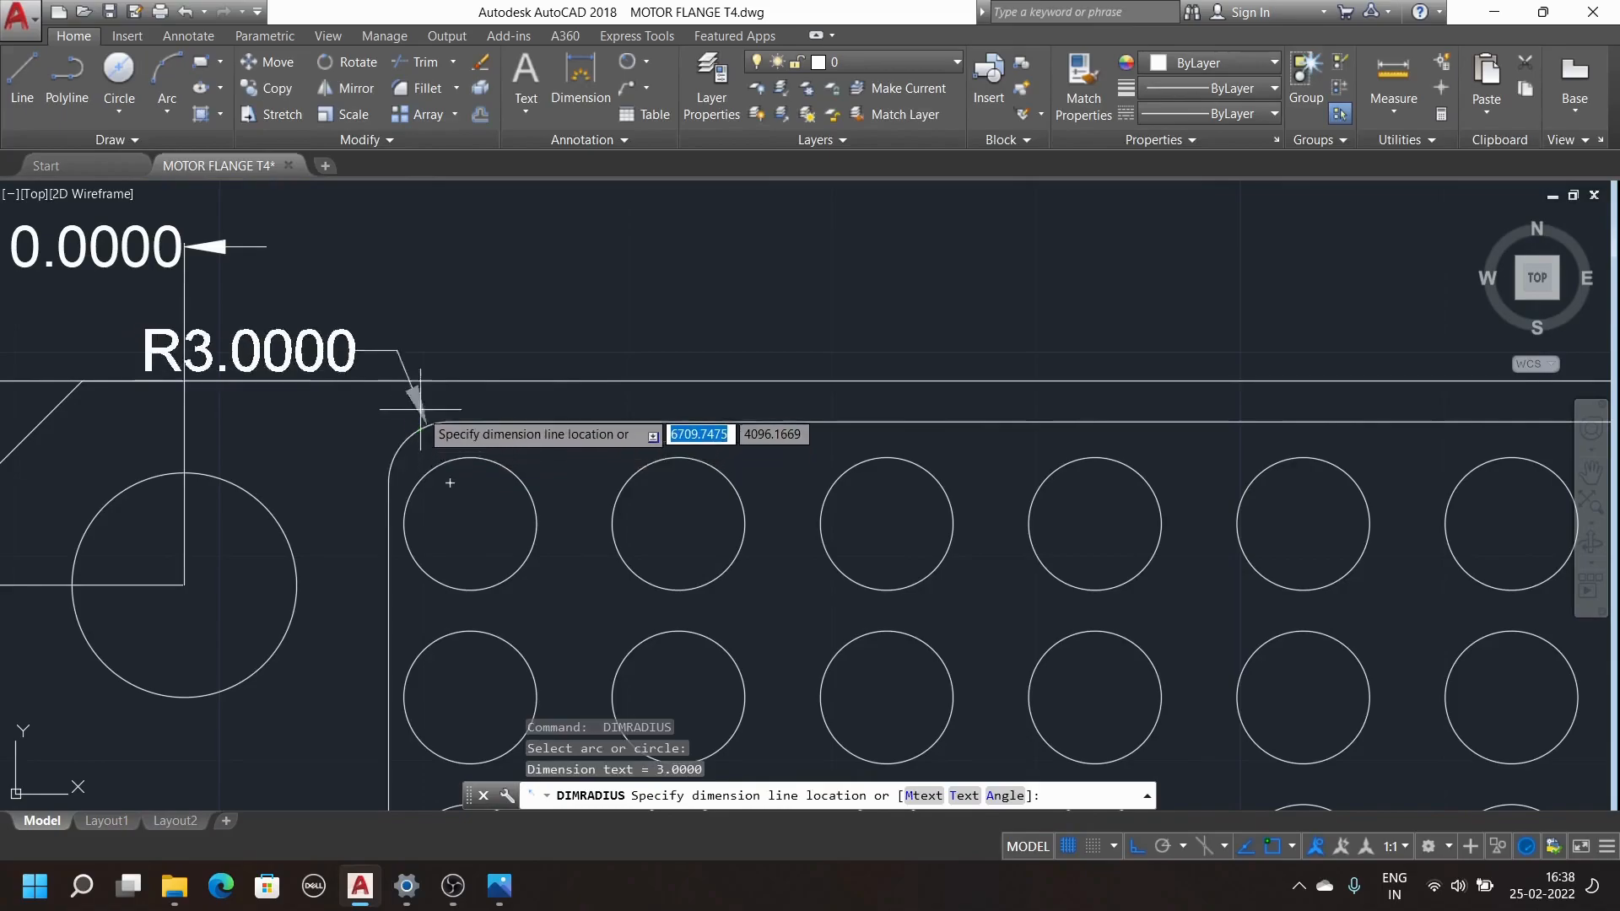
pyautogui.click(420, 324)
pyautogui.scroll(-6, 670, 384)
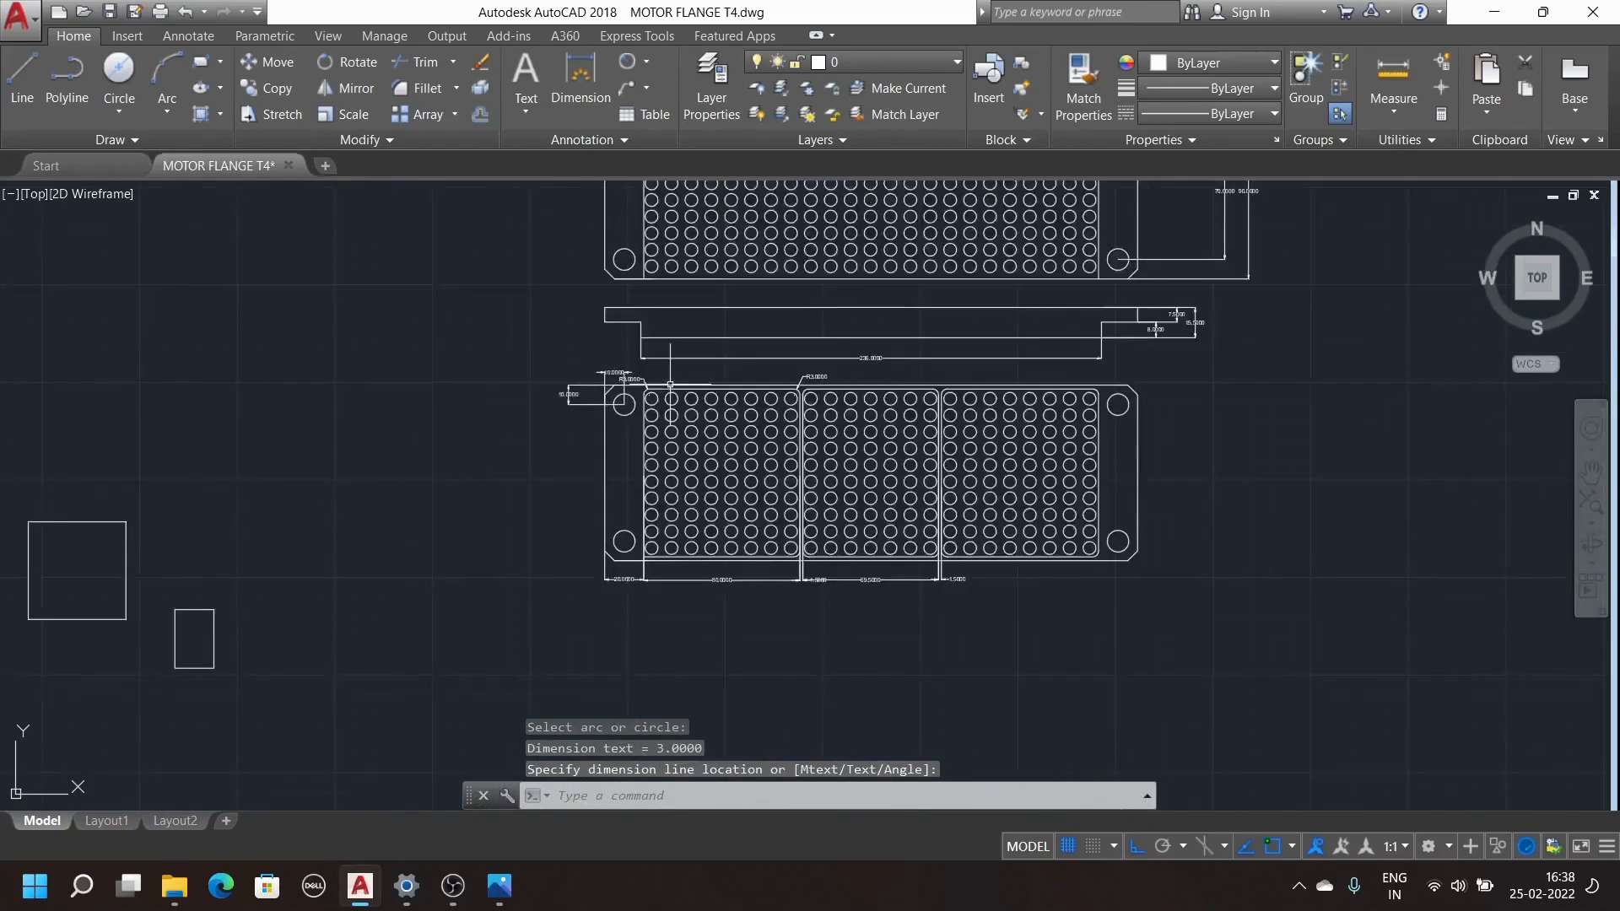
pyautogui.scroll(4, 971, 561)
pyautogui.scroll(2, 971, 561)
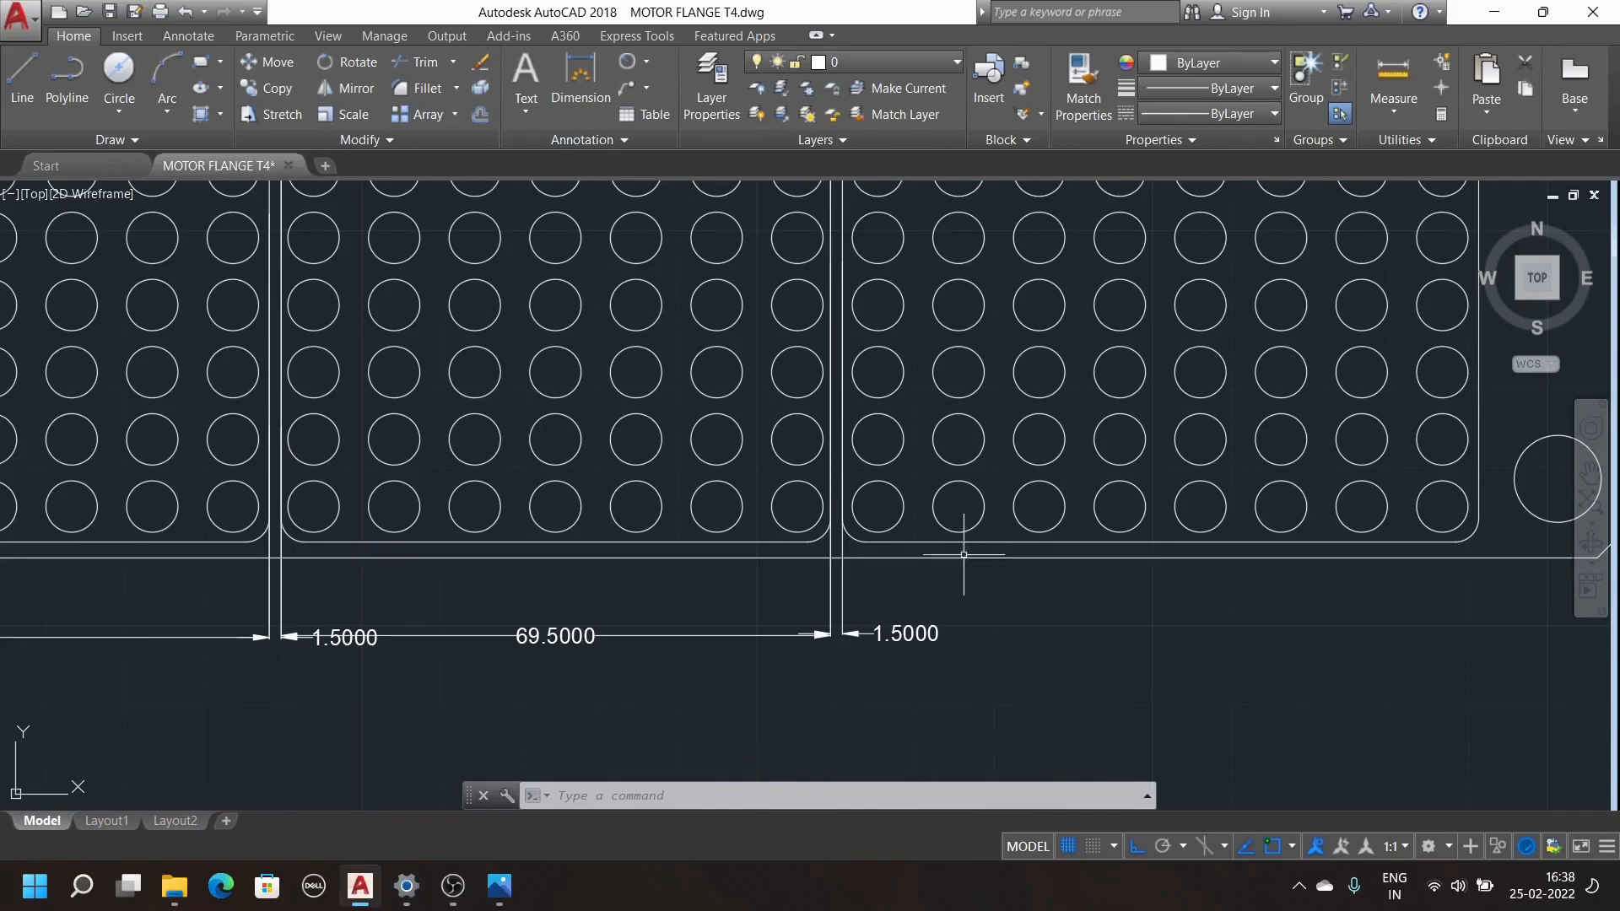
pyautogui.scroll(-5, 935, 570)
pyautogui.scroll(-2, 895, 506)
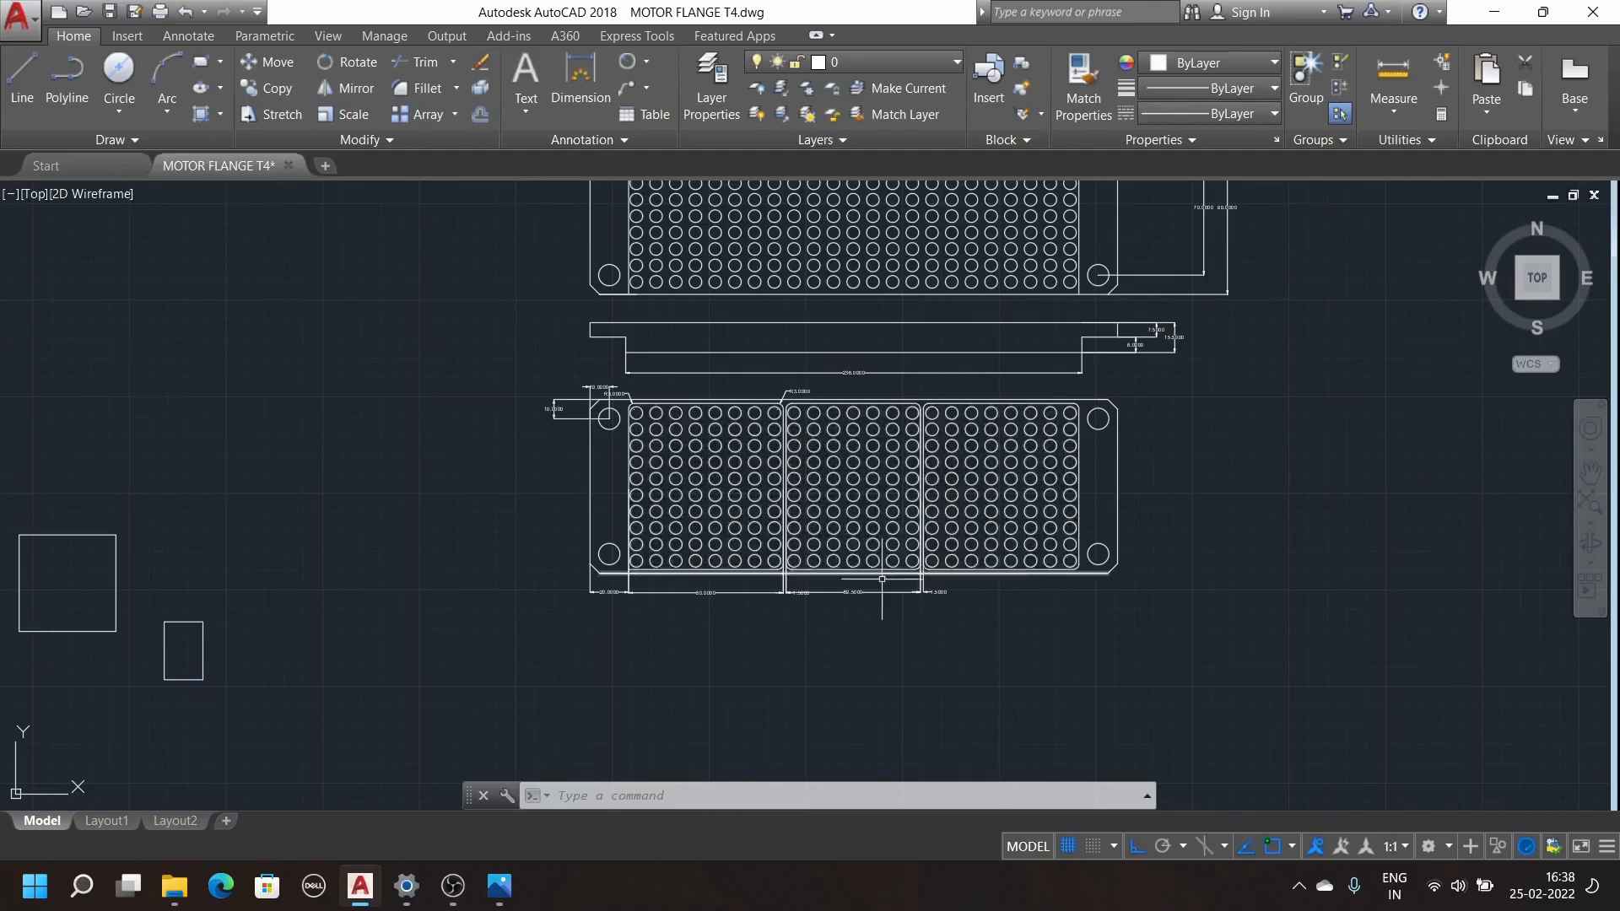
# Examine the dimensioned upper plate, side profile and lower plate views, checking the hole, spacing, thickness and corner radius dimensions
pyautogui.scroll(-3, 885, 578)
pyautogui.scroll(3, 883, 461)
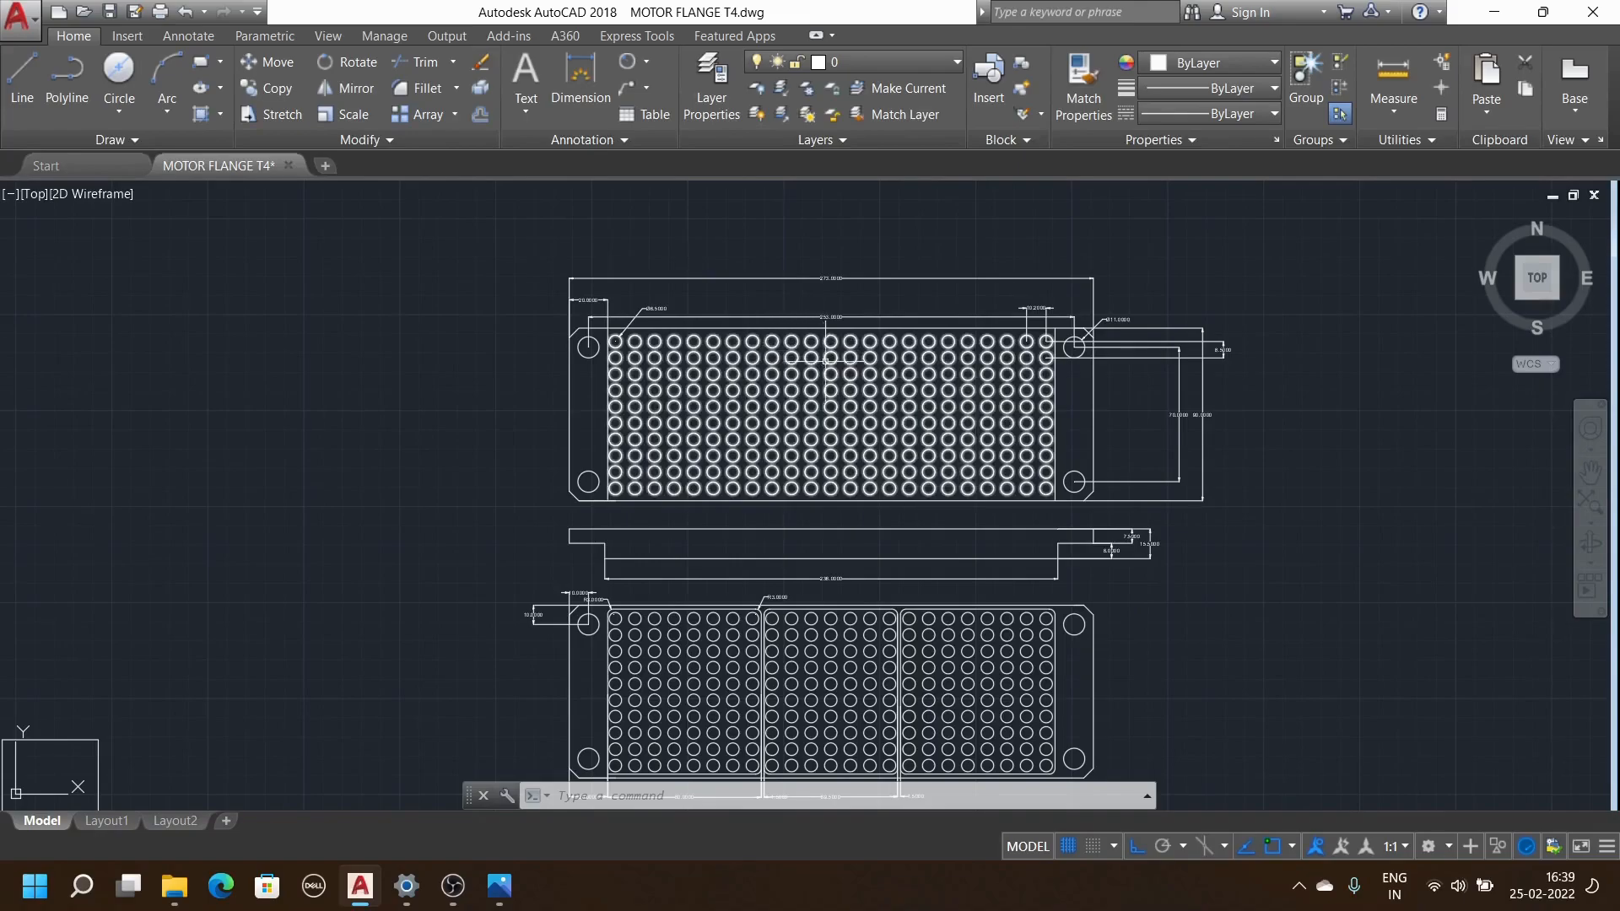
pyautogui.scroll(6, 846, 341)
pyautogui.scroll(-6, 845, 341)
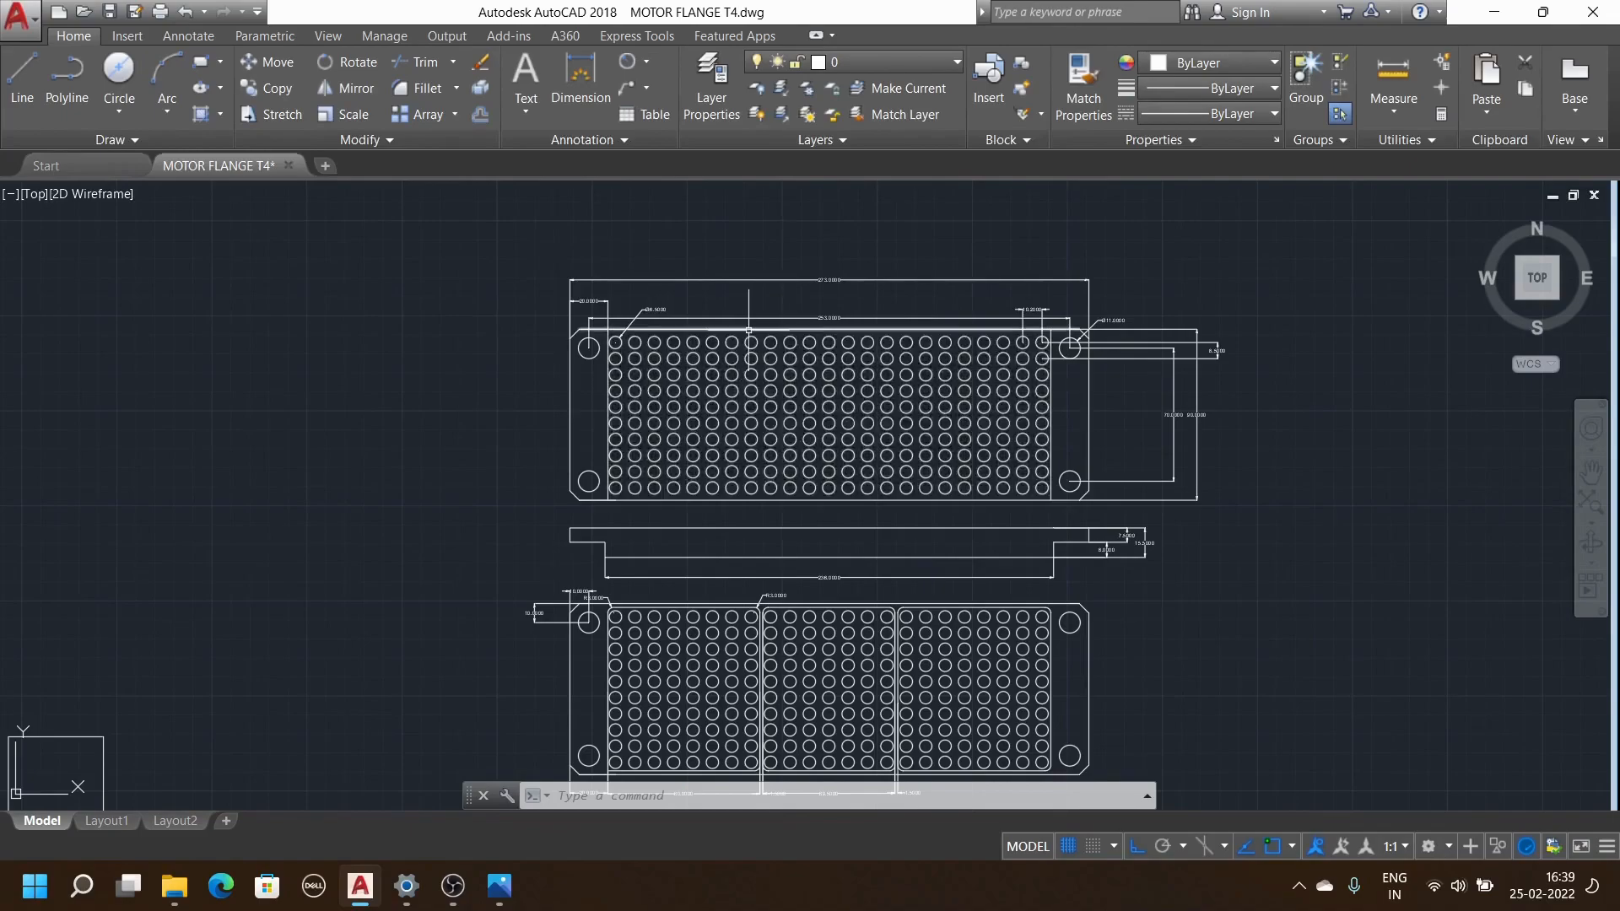
pyautogui.scroll(-2, 741, 340)
pyautogui.scroll(2, 739, 354)
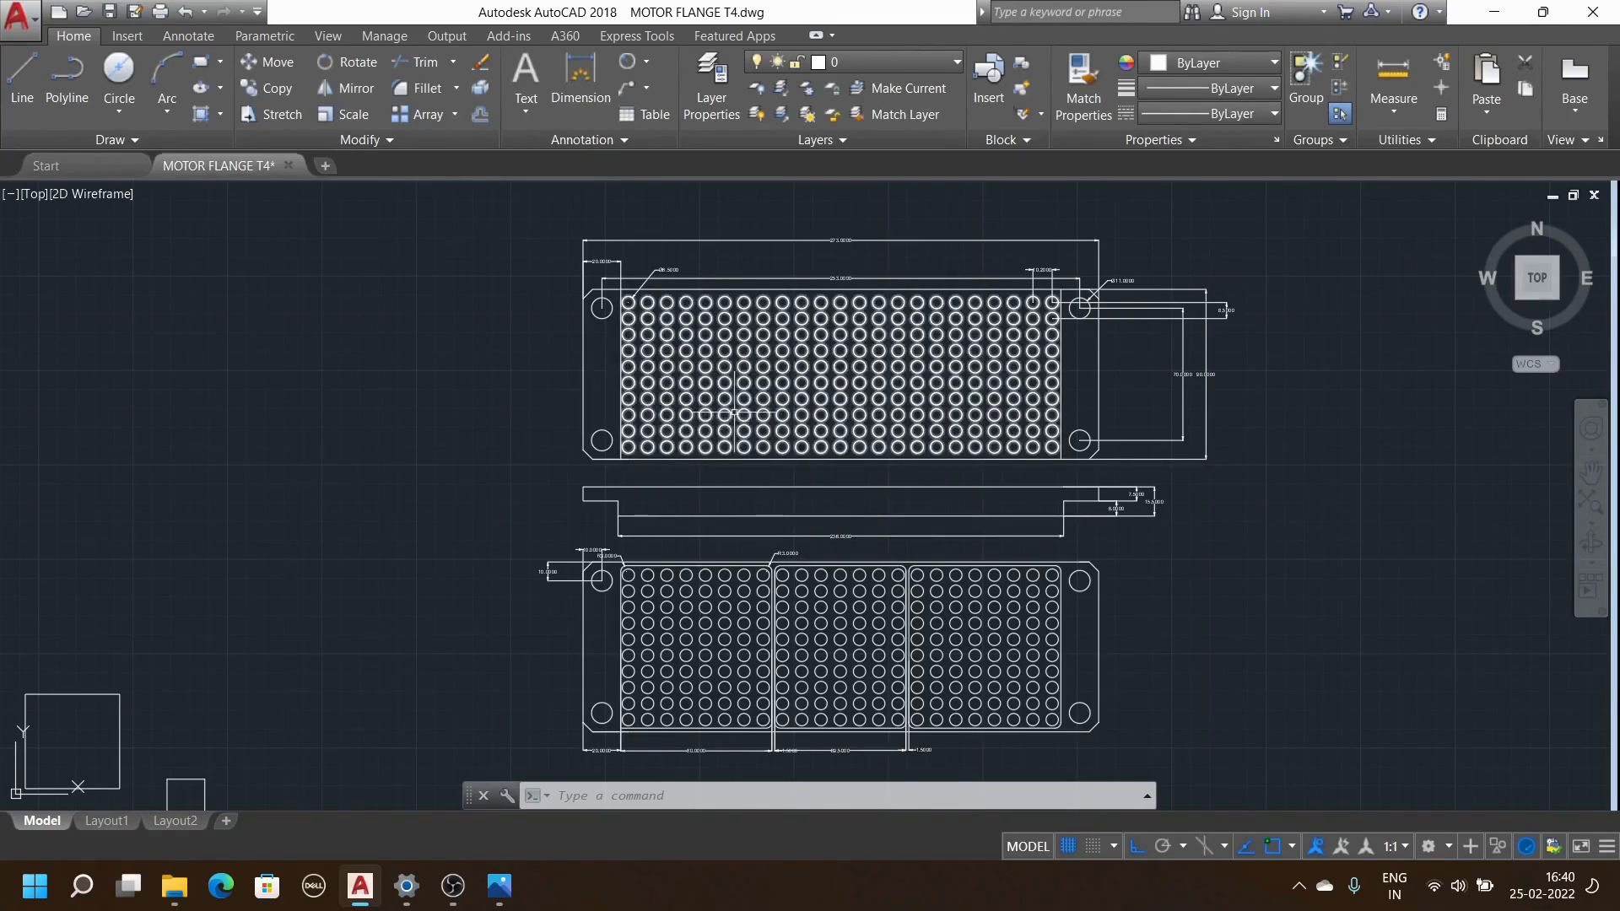
pyautogui.scroll(-4, 738, 410)
pyautogui.scroll(6, 738, 410)
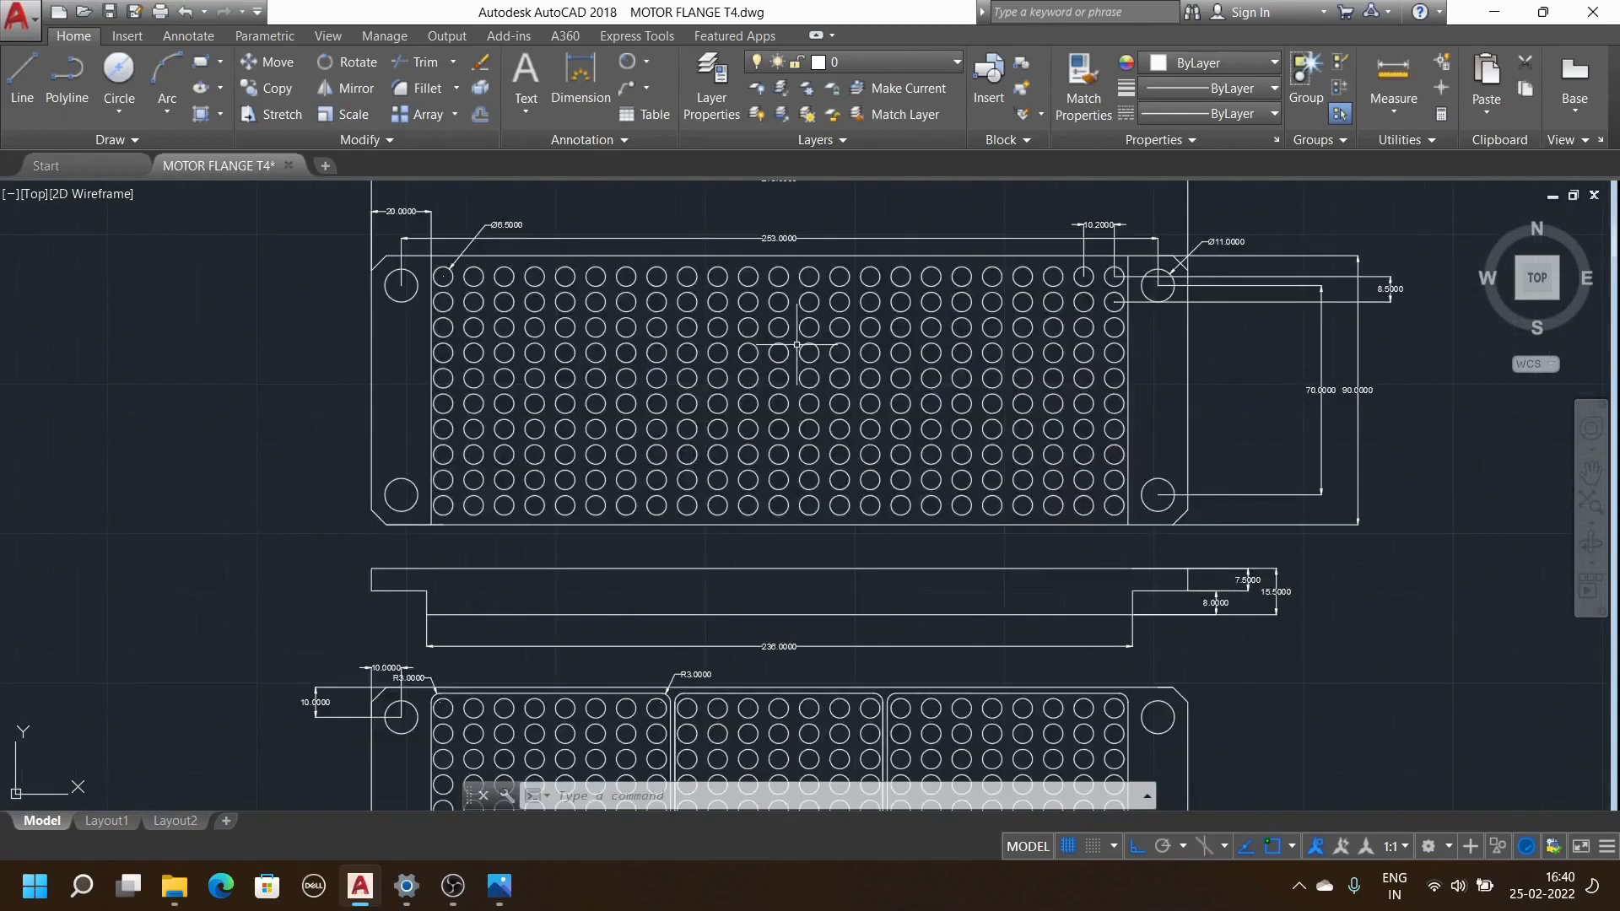
pyautogui.scroll(-4, 777, 379)
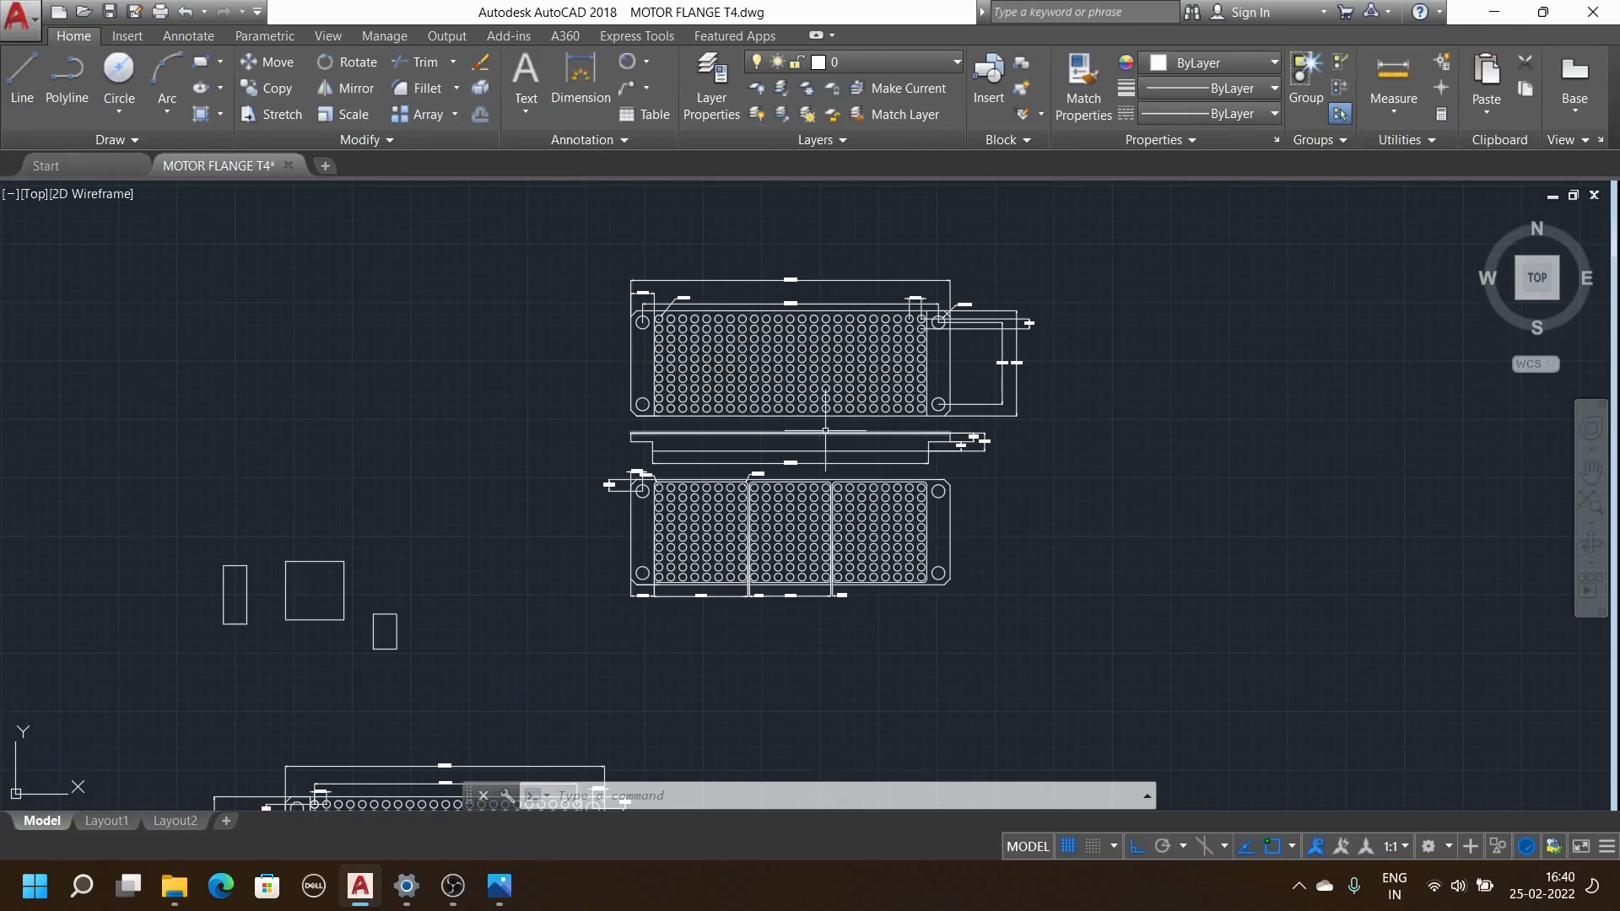
pyautogui.scroll(-2, 825, 430)
pyautogui.scroll(6, 825, 431)
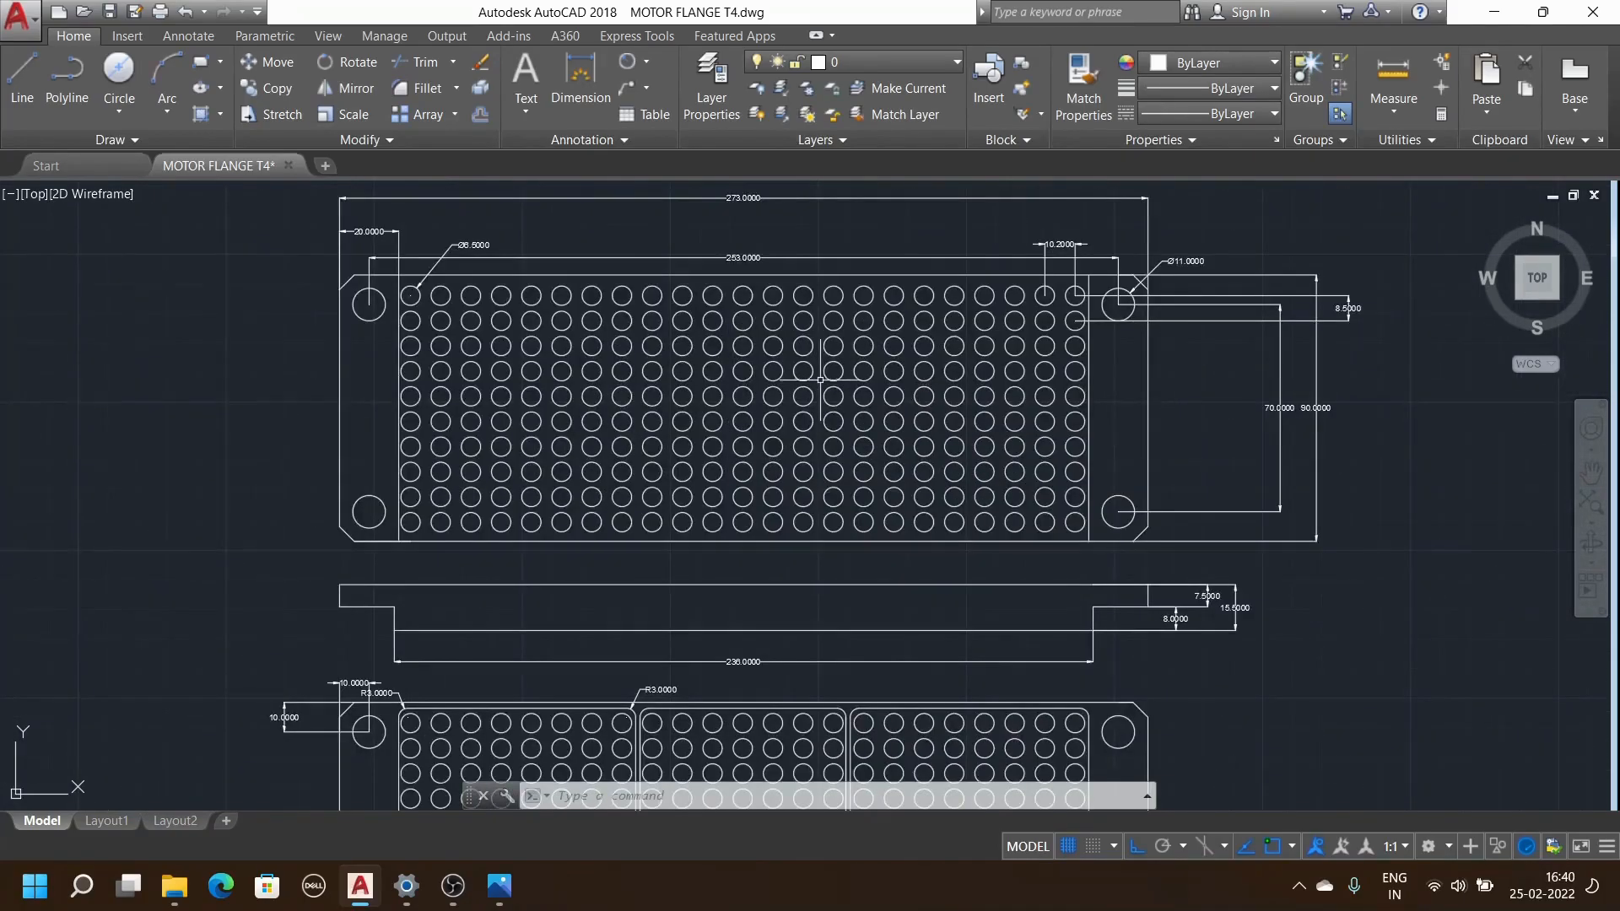
pyautogui.scroll(-2, 820, 378)
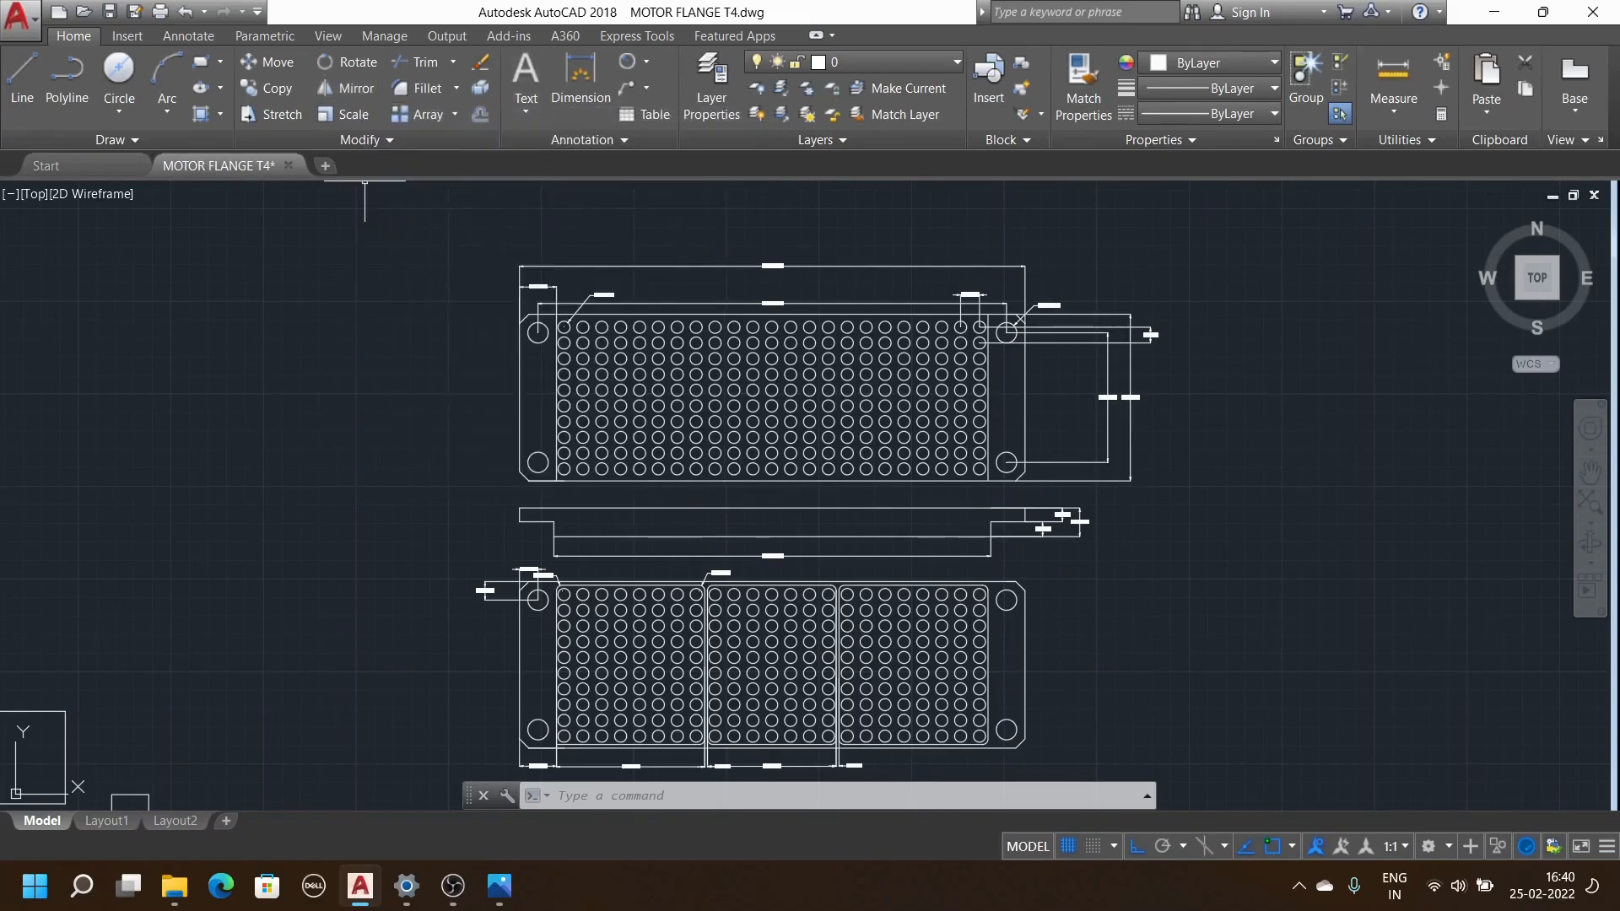
pyautogui.scroll(-2, 591, 211)
pyautogui.scroll(4, 624, 264)
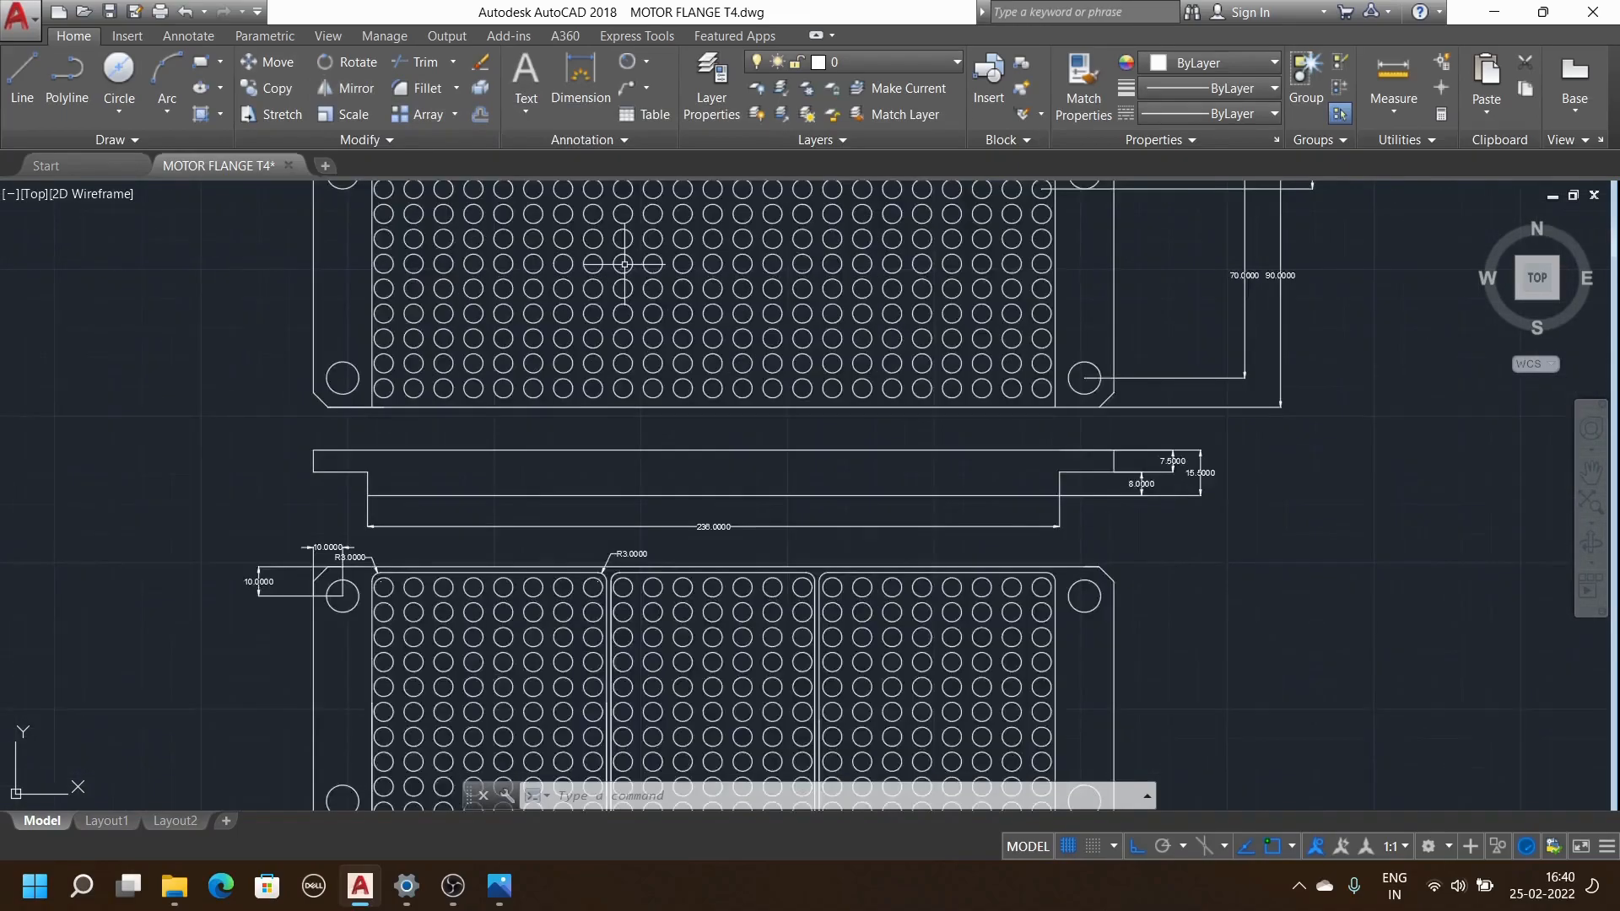
pyautogui.scroll(-5, 624, 264)
pyautogui.scroll(8, 615, 233)
pyautogui.scroll(-6, 624, 234)
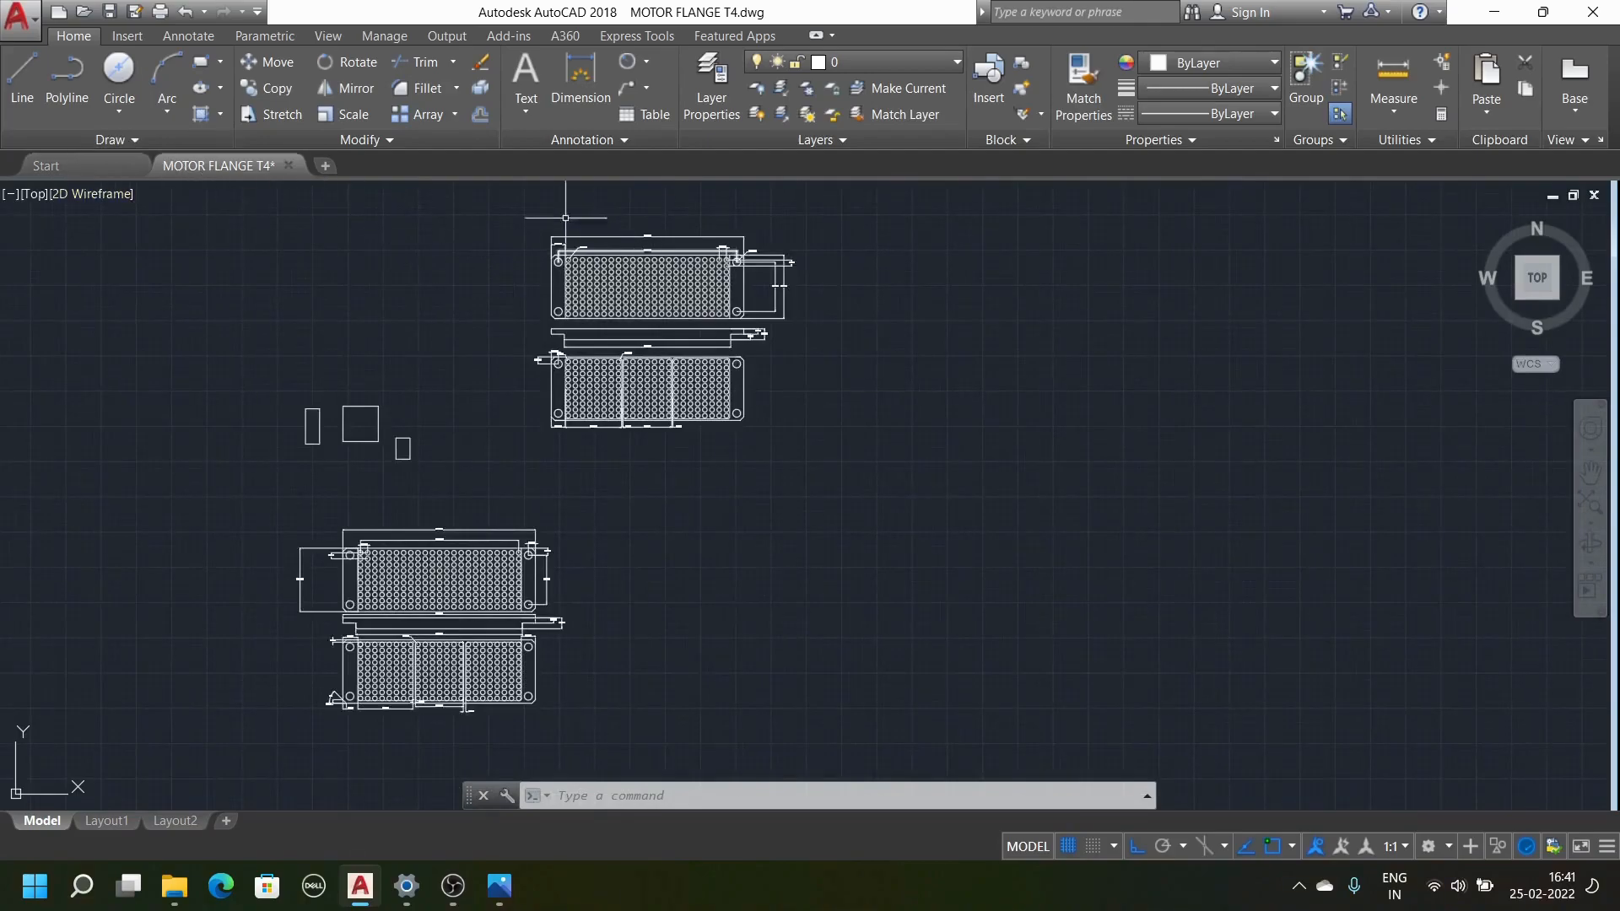
pyautogui.click(221, 118)
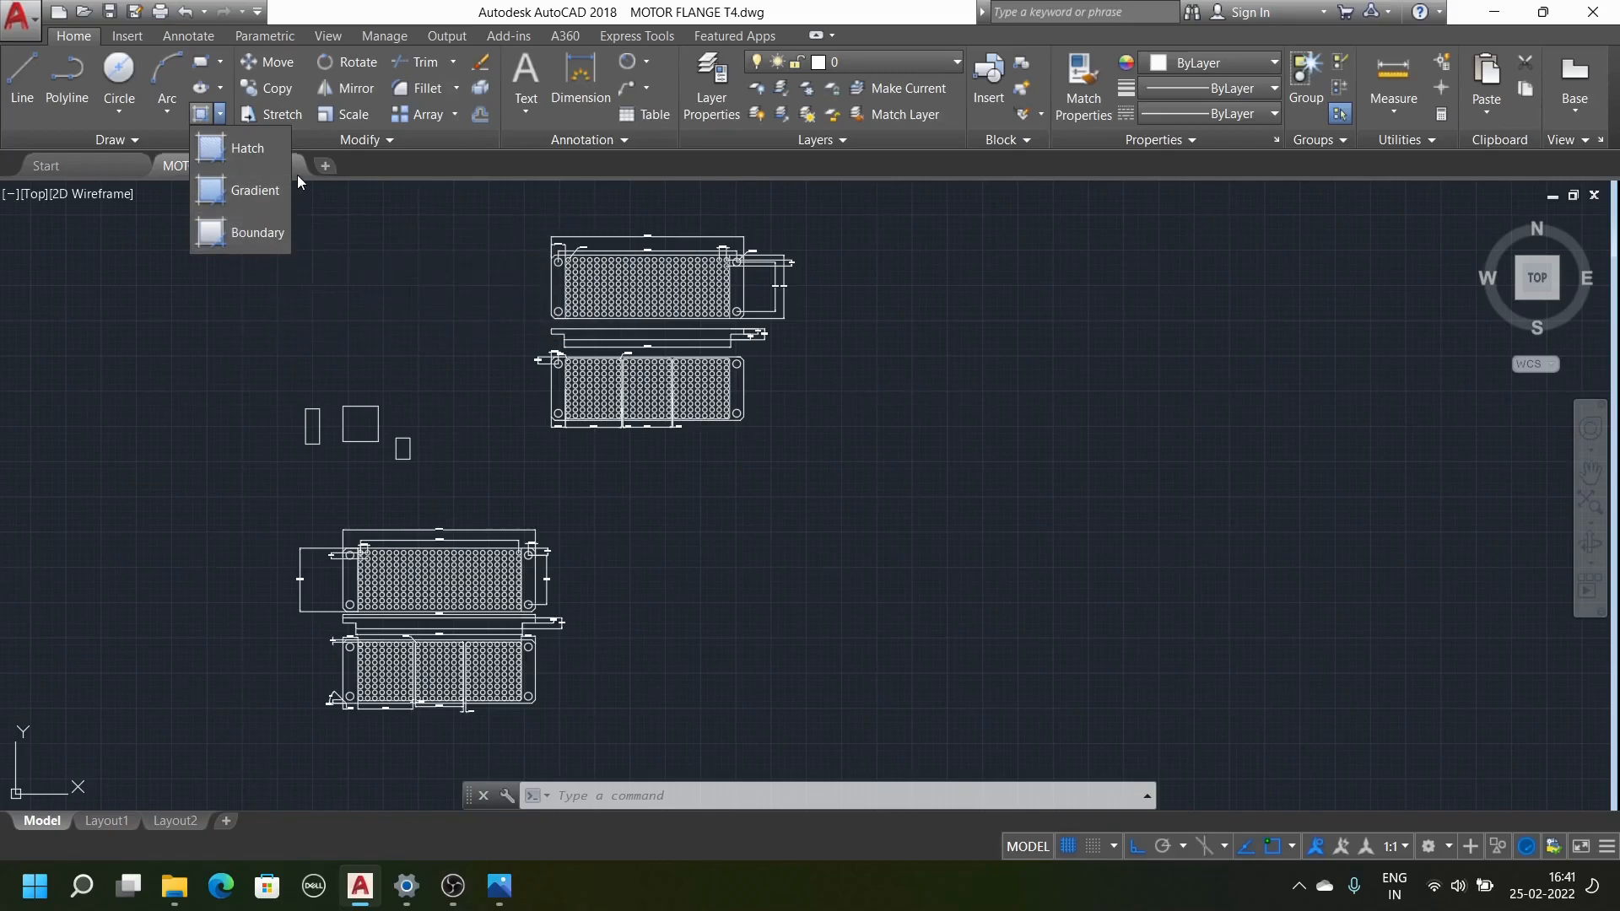
pyautogui.click(212, 66)
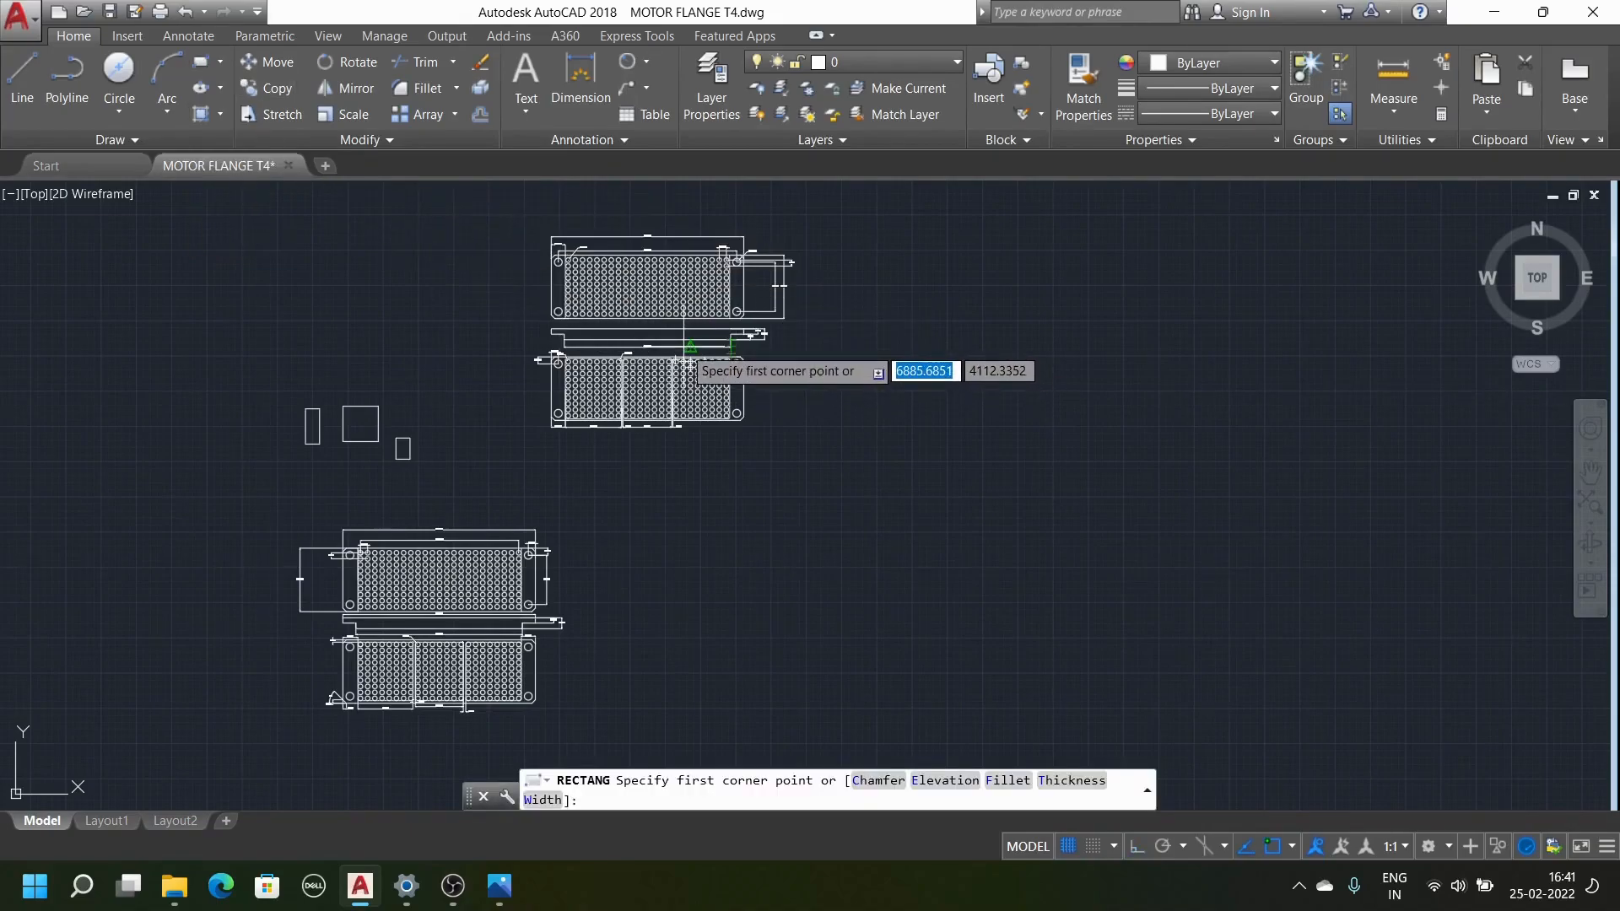
pyautogui.press('Escape')
pyautogui.press('Escape')
pyautogui.scroll(-5, 434, 427)
pyautogui.scroll(5, 271, 318)
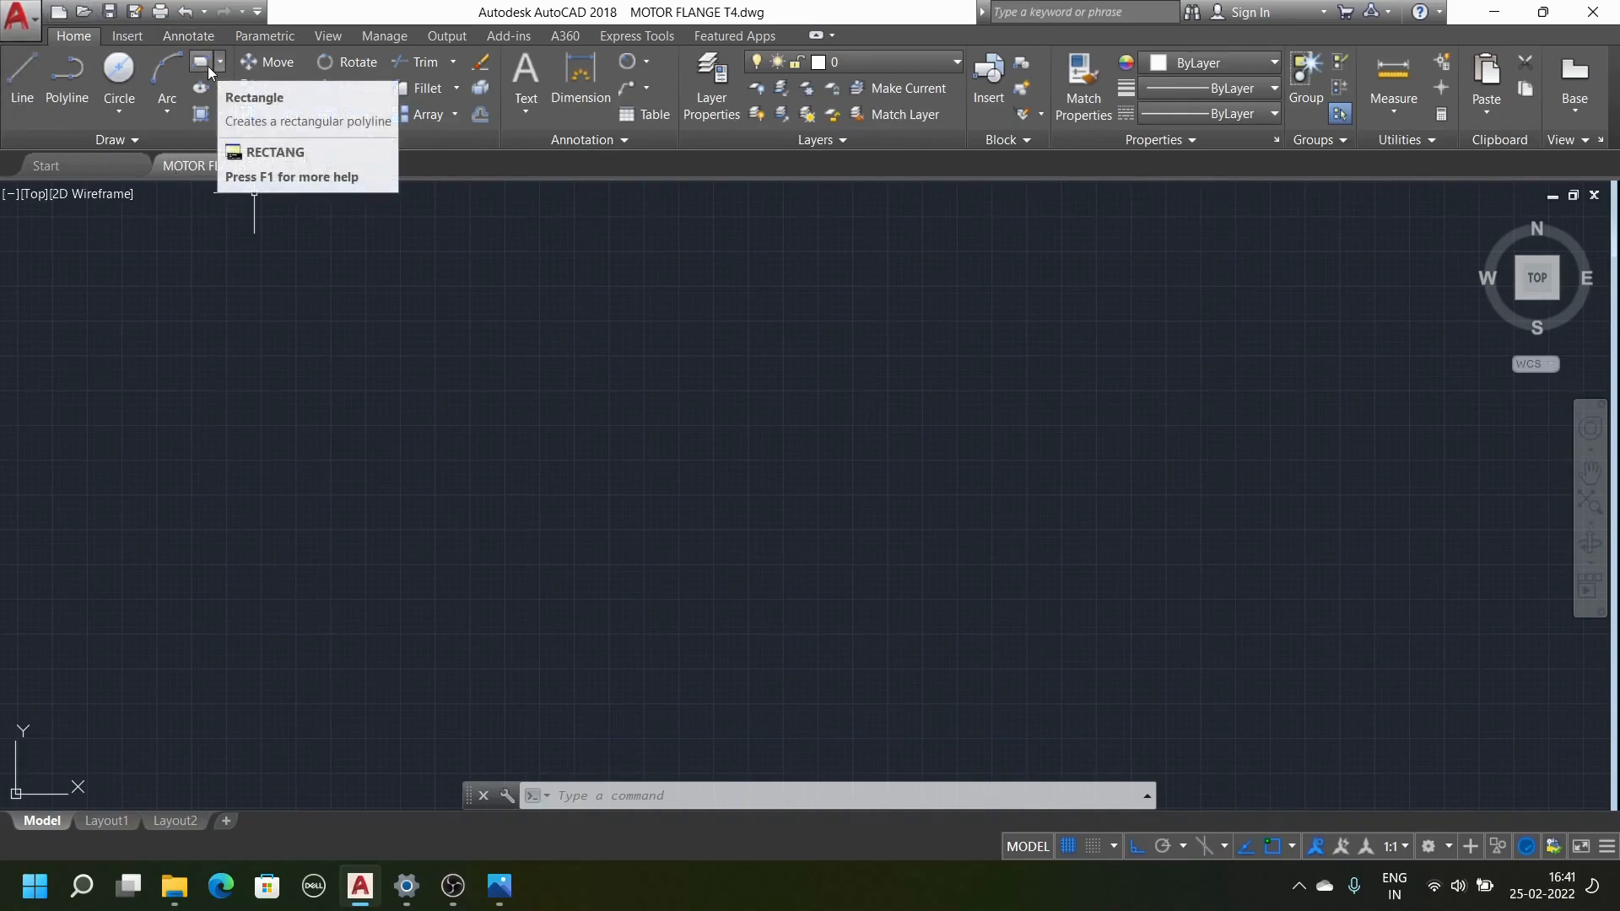
pyautogui.click(203, 64)
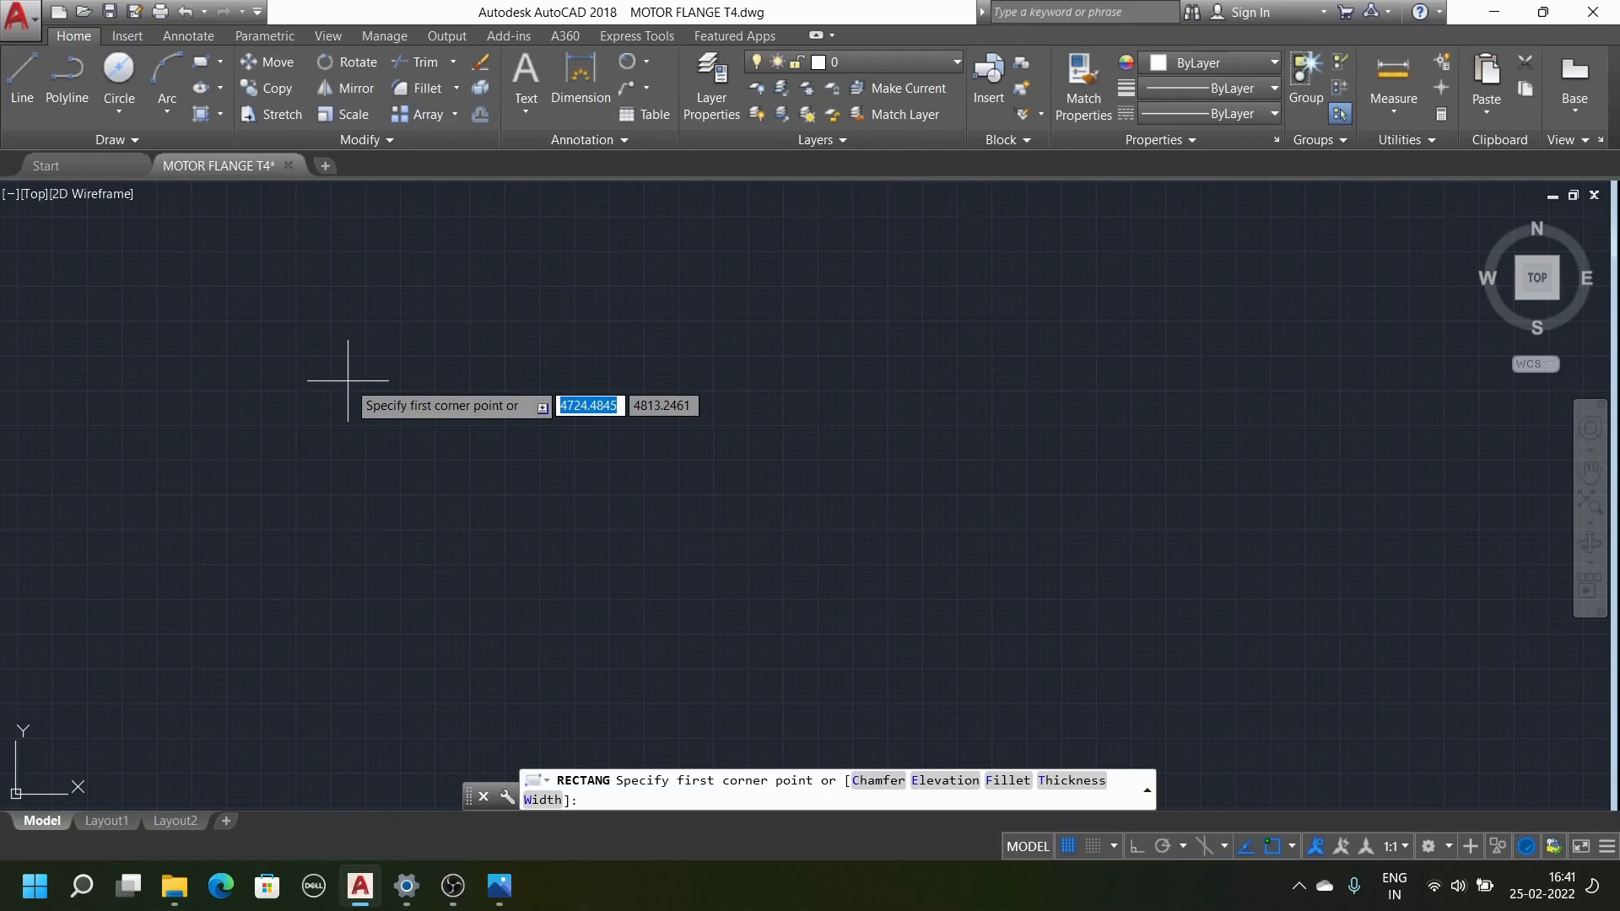
pyautogui.press('Escape')
pyautogui.press('Escape')
pyautogui.press('Escape')
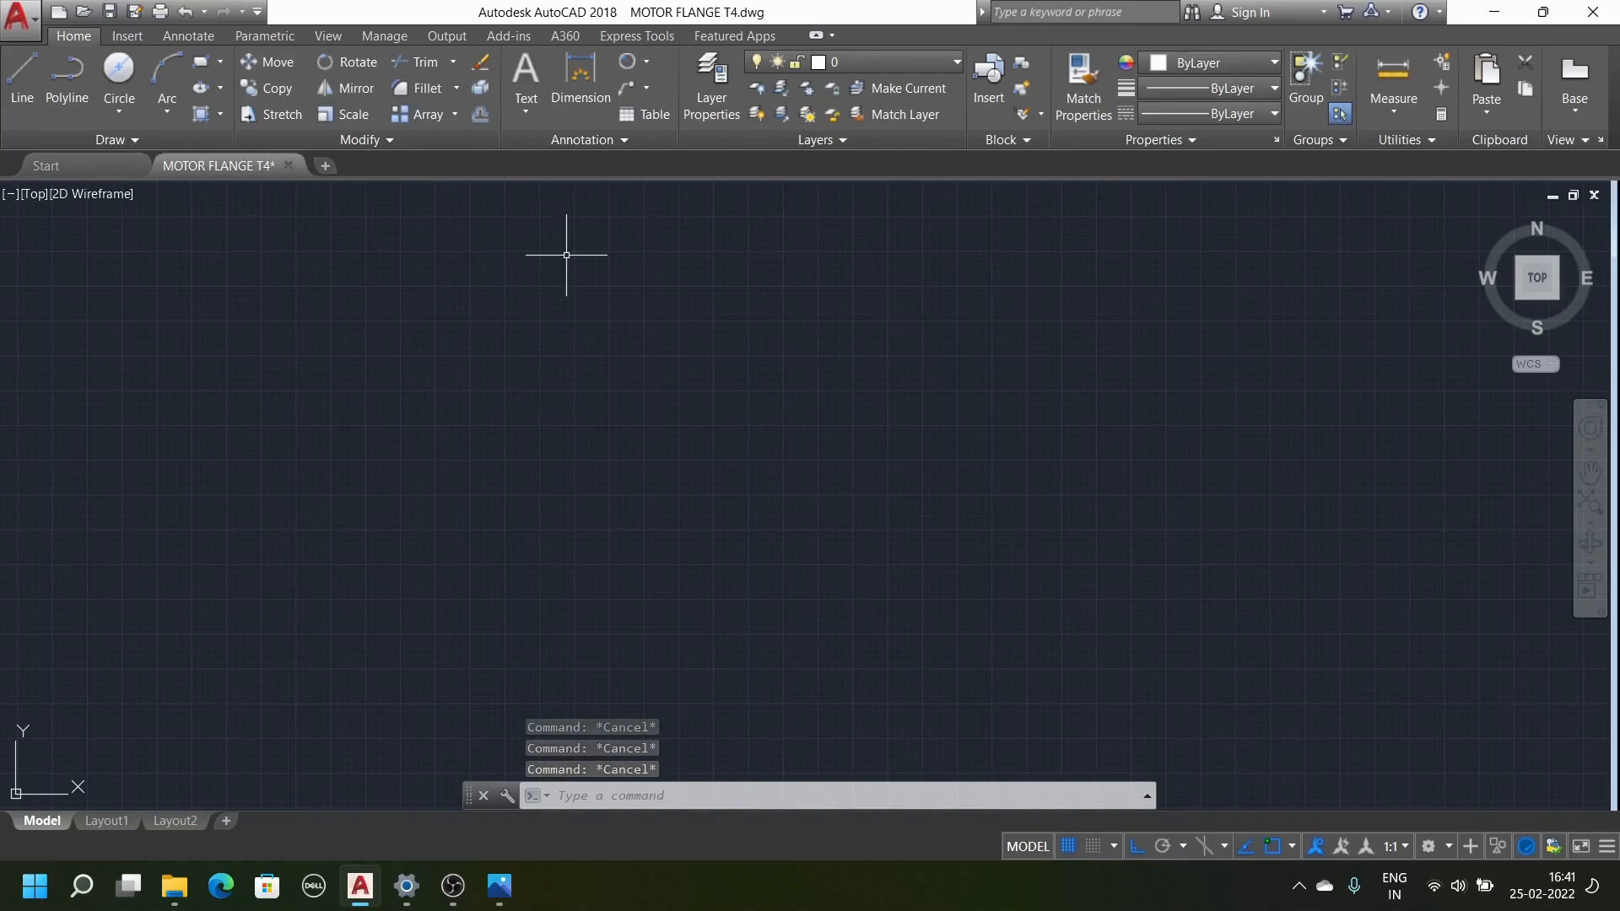
# Draw a freehand horizontal rectangle by two opposite corners in an empty area away from the plate views
pyautogui.write('REC')
pyautogui.press('Return')
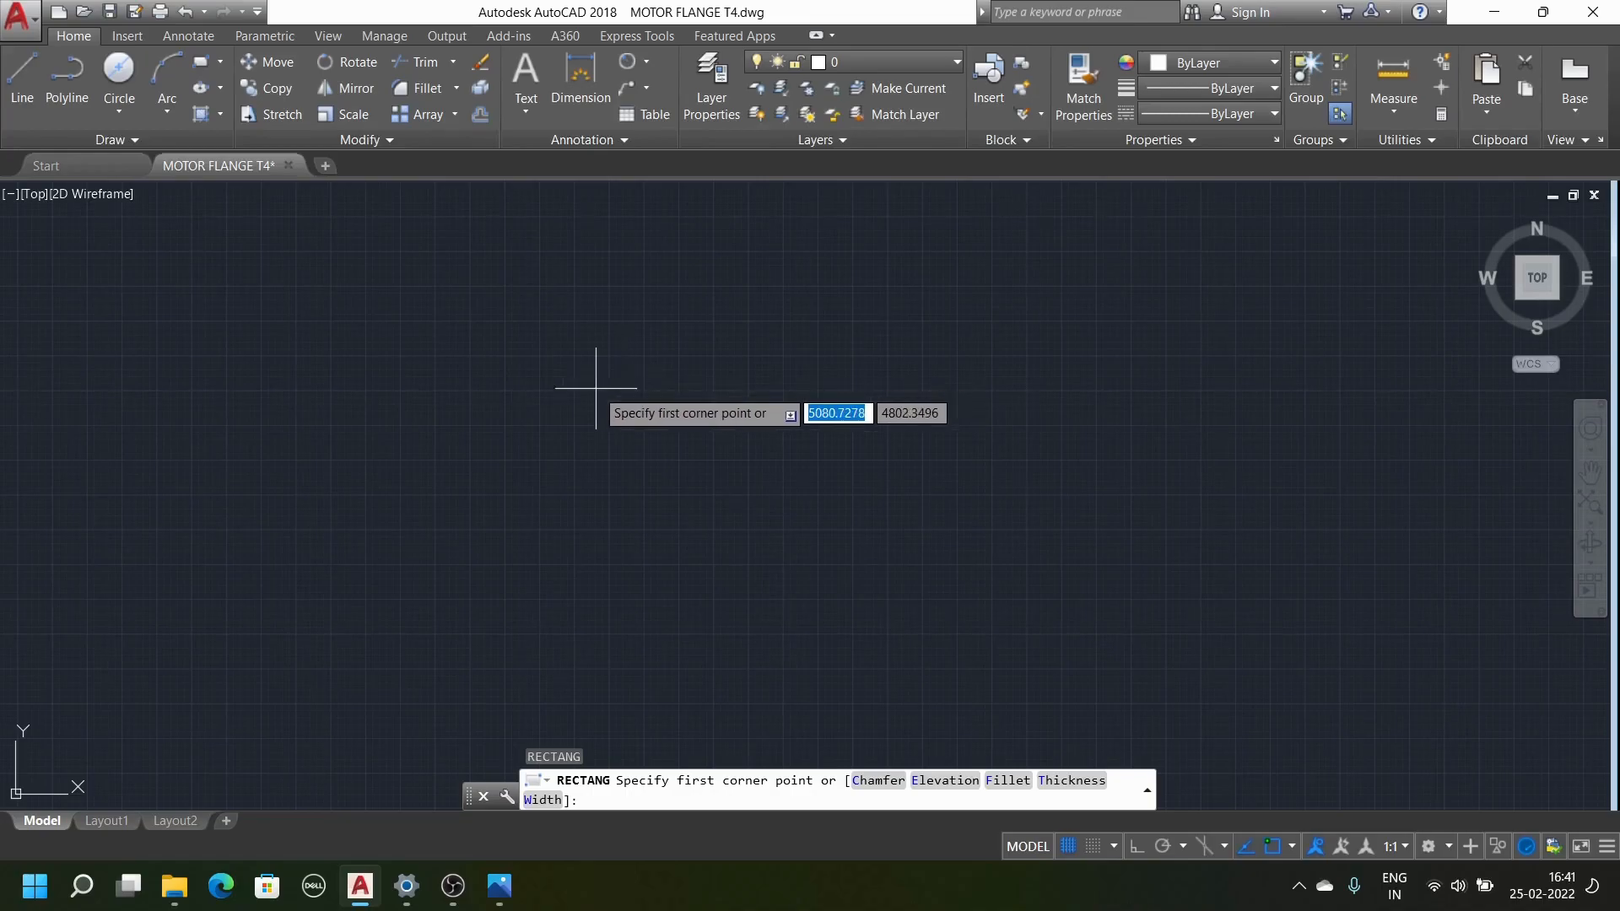
pyautogui.click(443, 437)
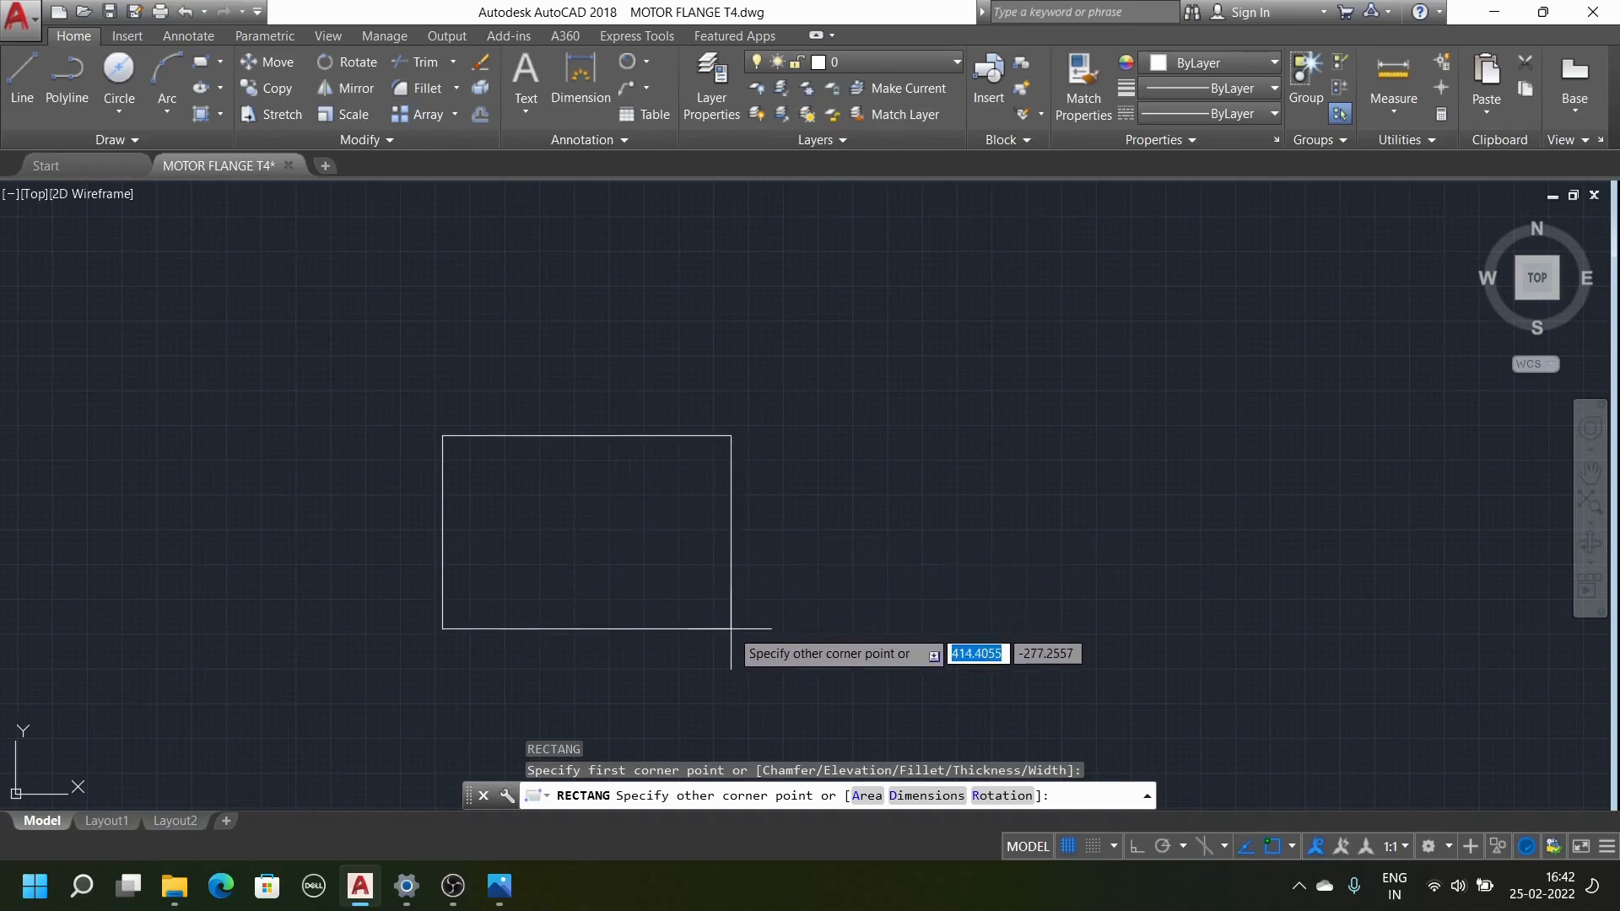
pyautogui.click(788, 622)
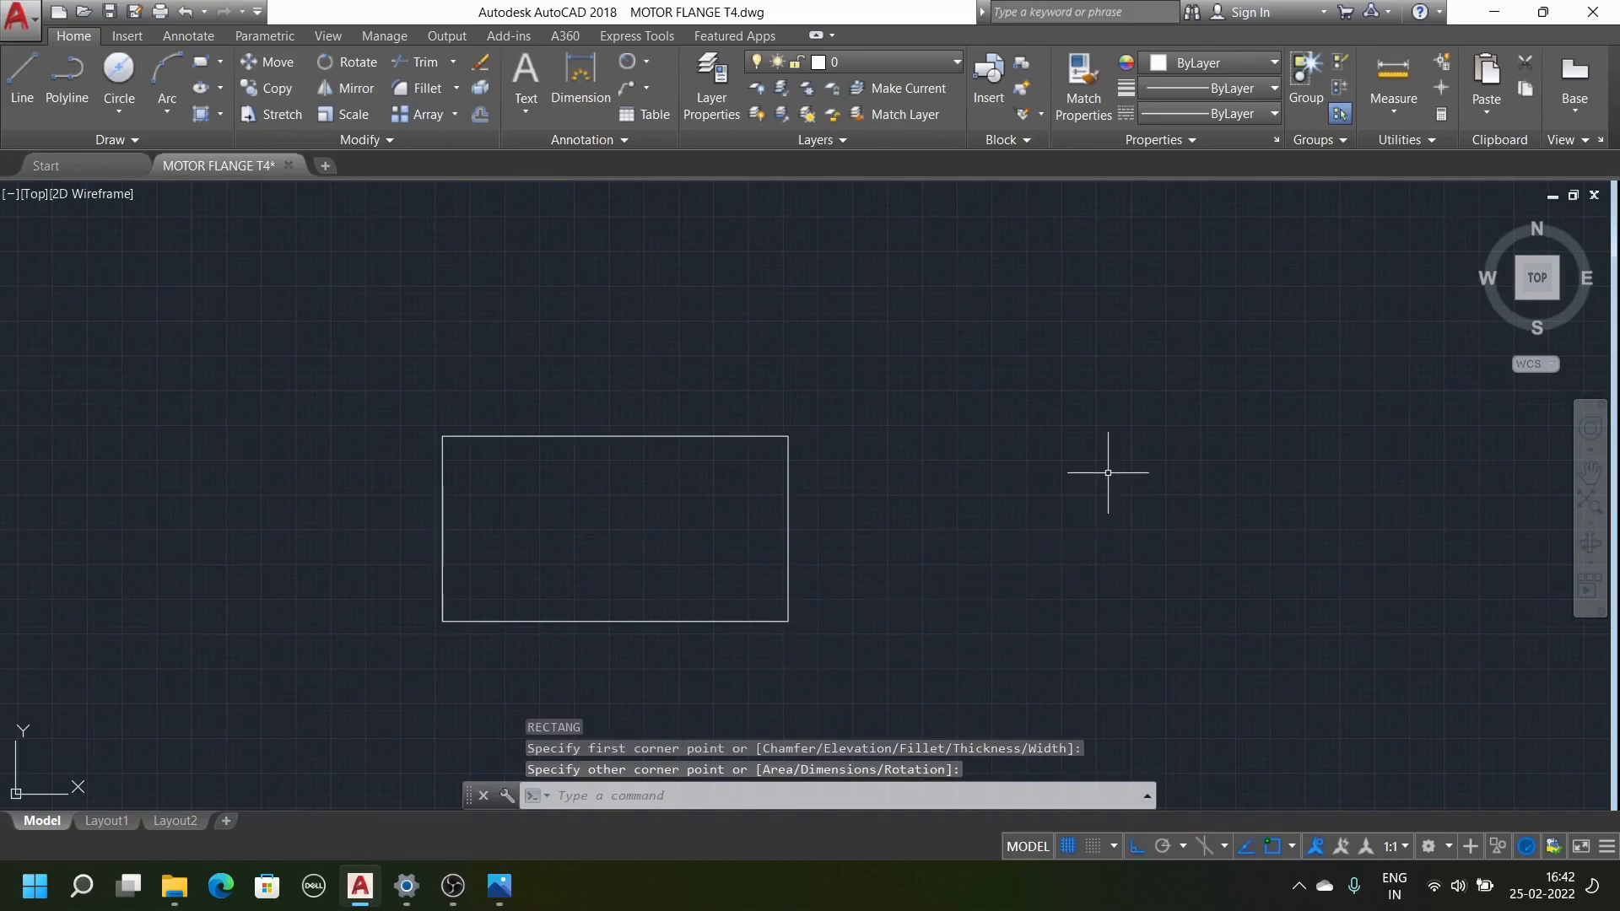
# Draw a rectangle 30 wide and 50 high in the empty area above the freehand rectangle
pyautogui.scroll(-3, 632, 498)
pyautogui.scroll(2, 598, 502)
pyautogui.scroll(2, 598, 502)
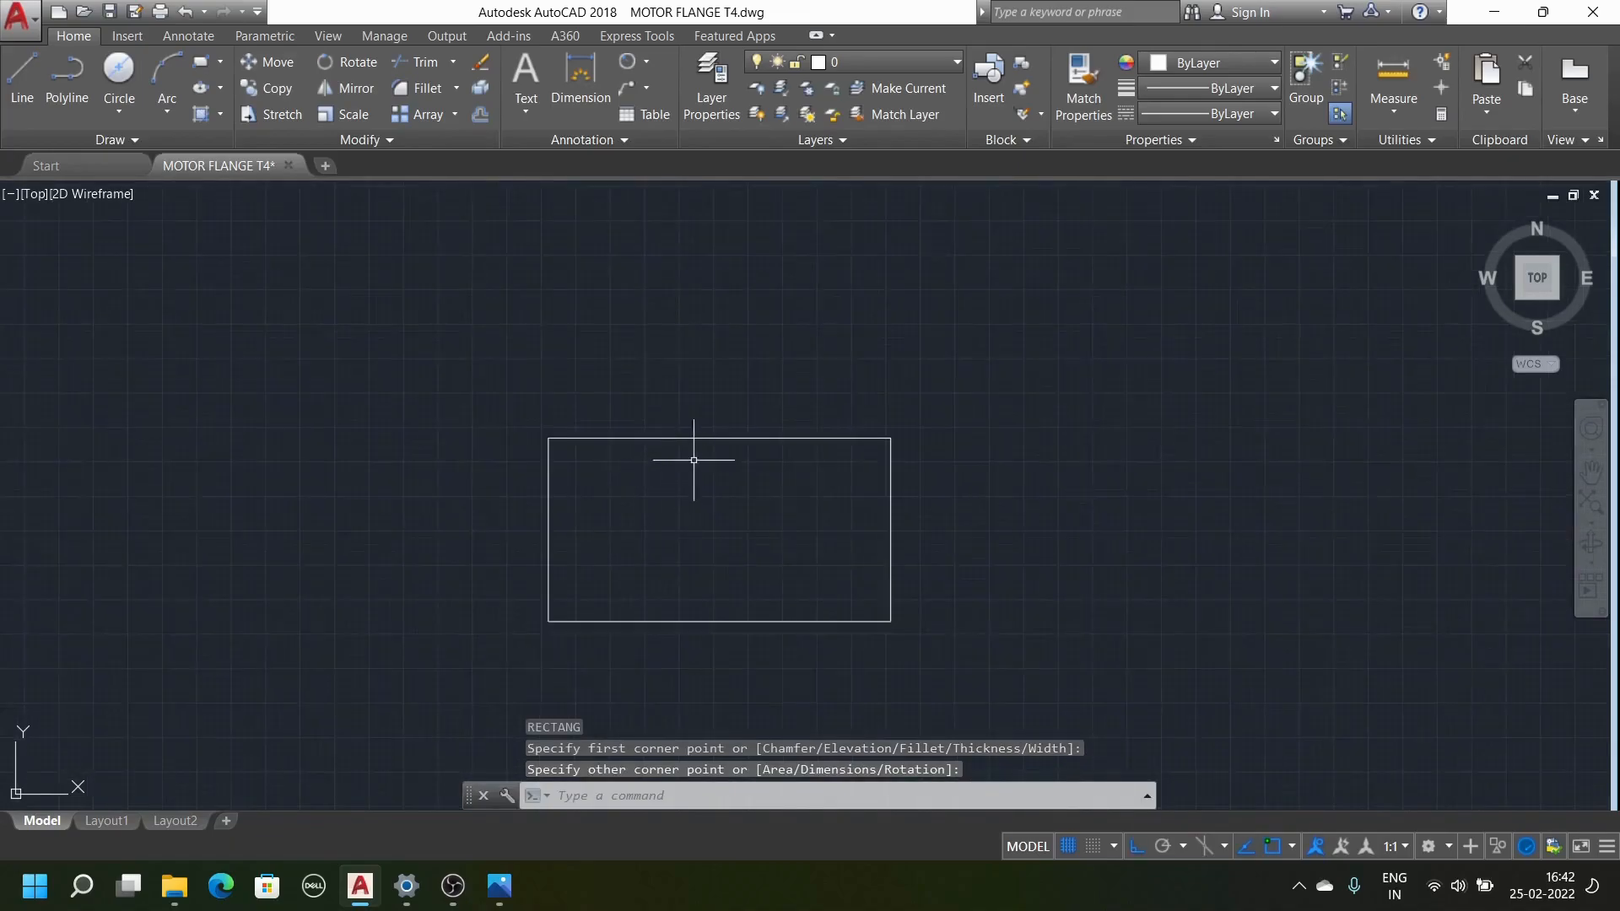
pyautogui.scroll(-4, 754, 496)
pyautogui.scroll(4, 879, 353)
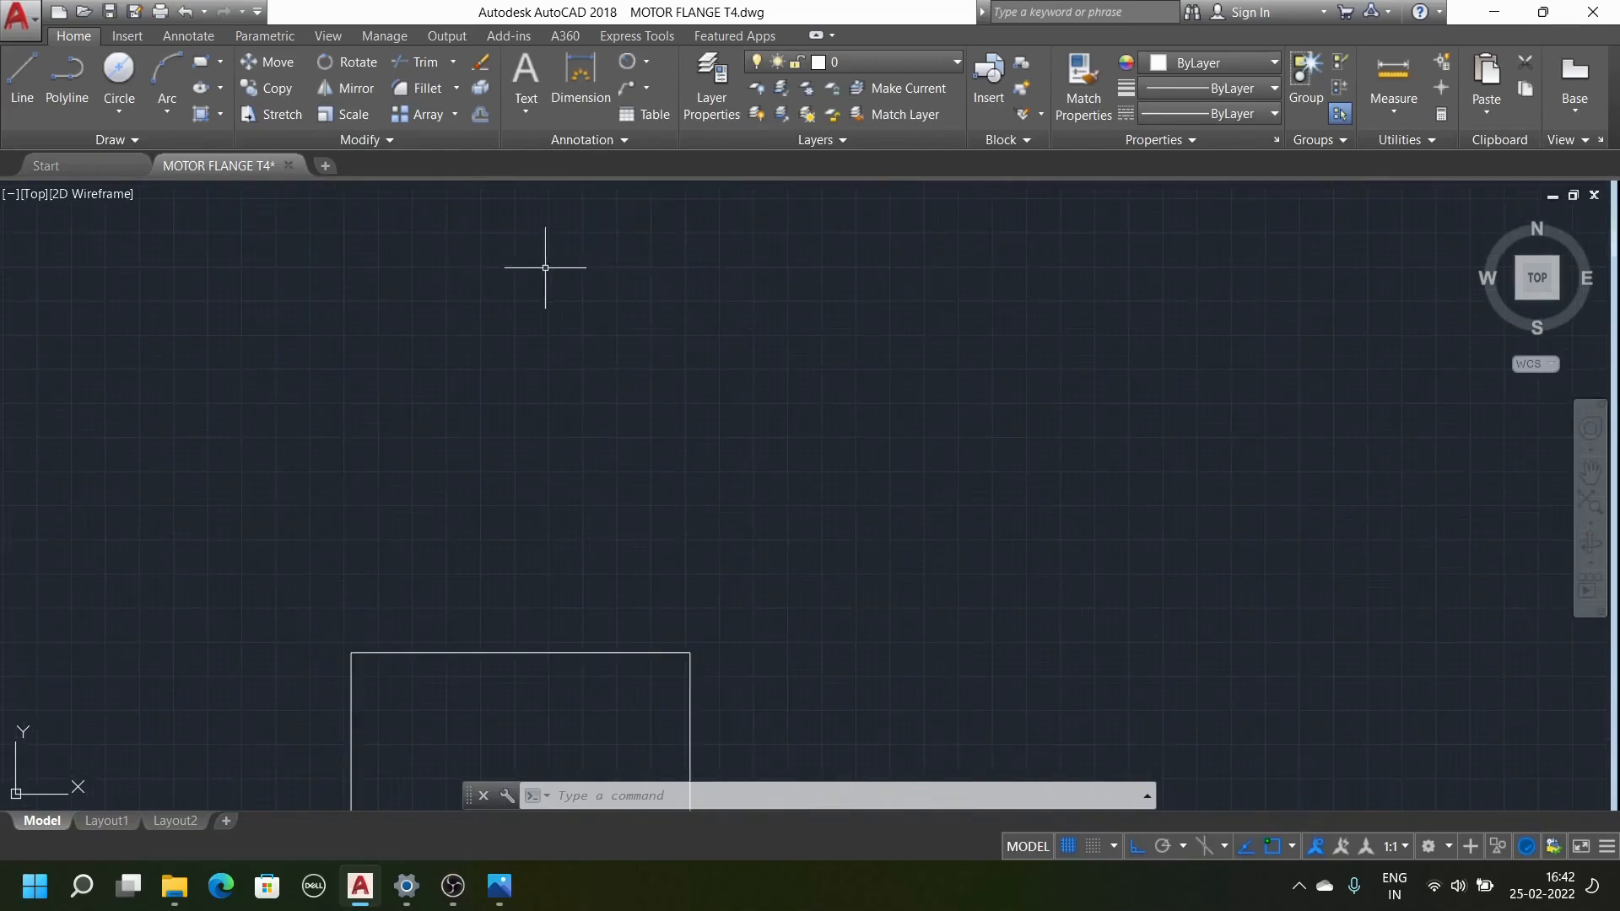
pyautogui.write('rec')
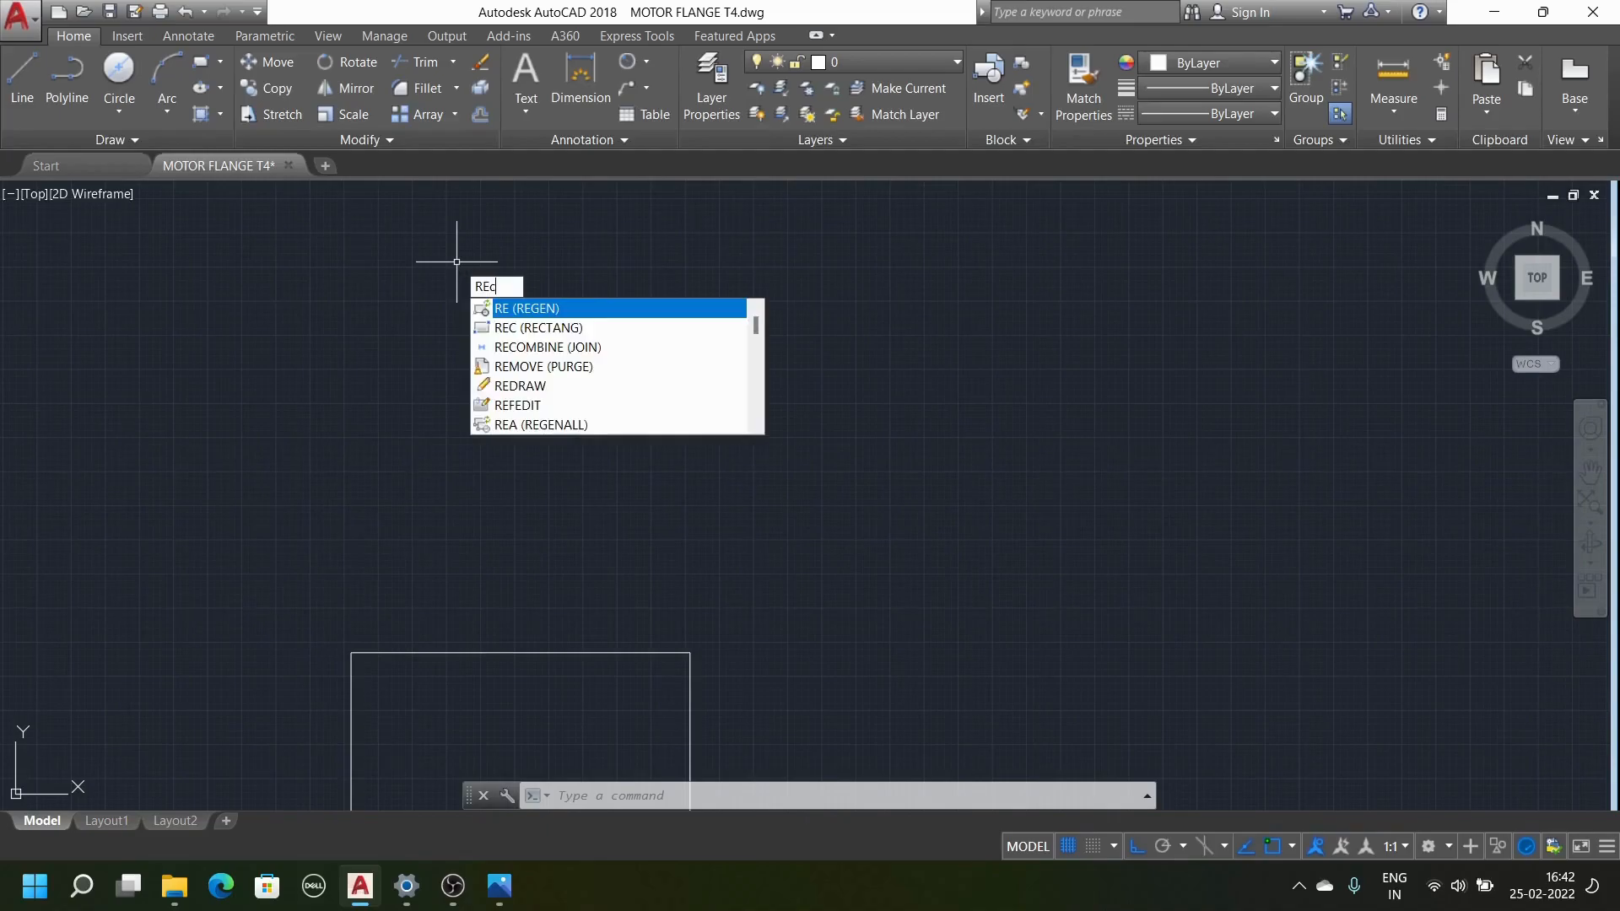
pyautogui.press('Return')
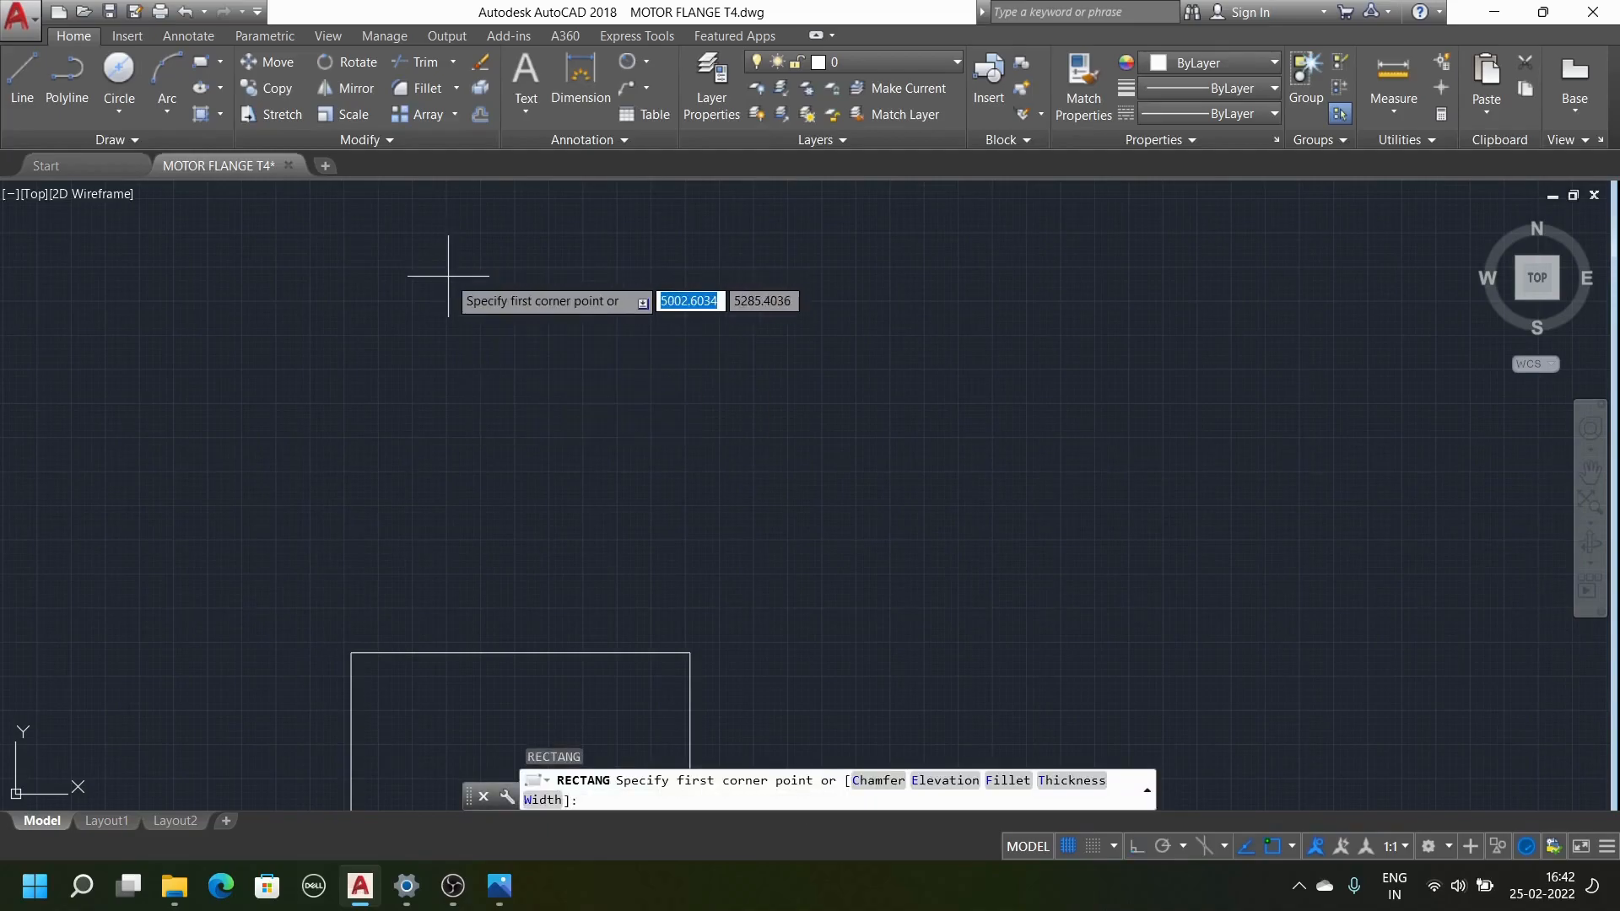
pyautogui.click(446, 342)
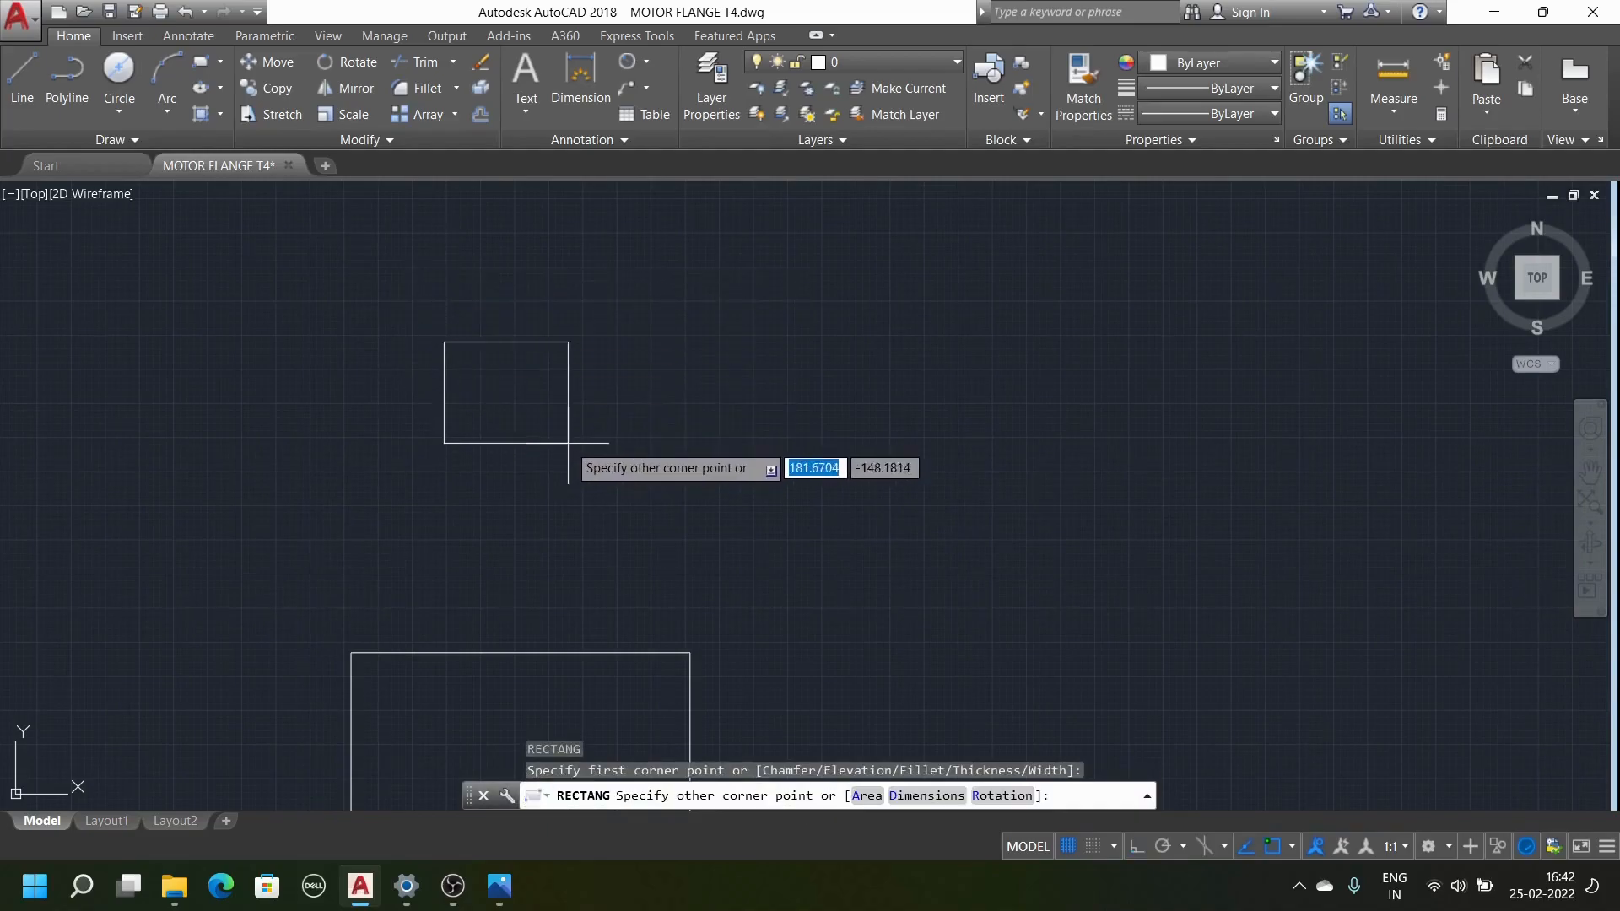
pyautogui.scroll(-5, 679, 318)
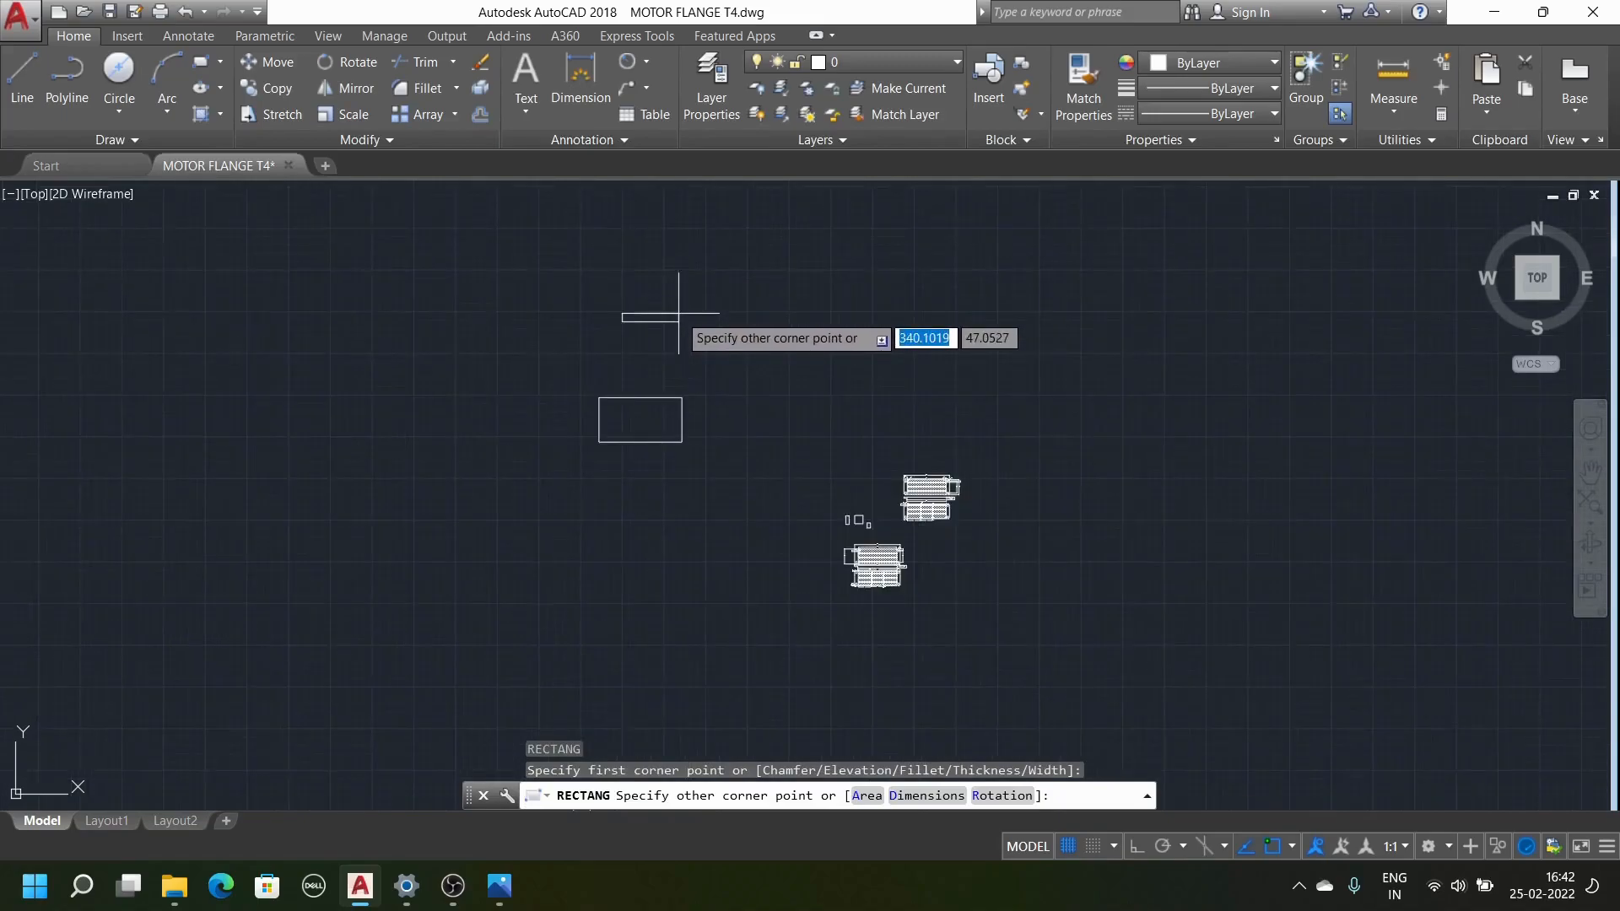
pyautogui.scroll(5, 679, 317)
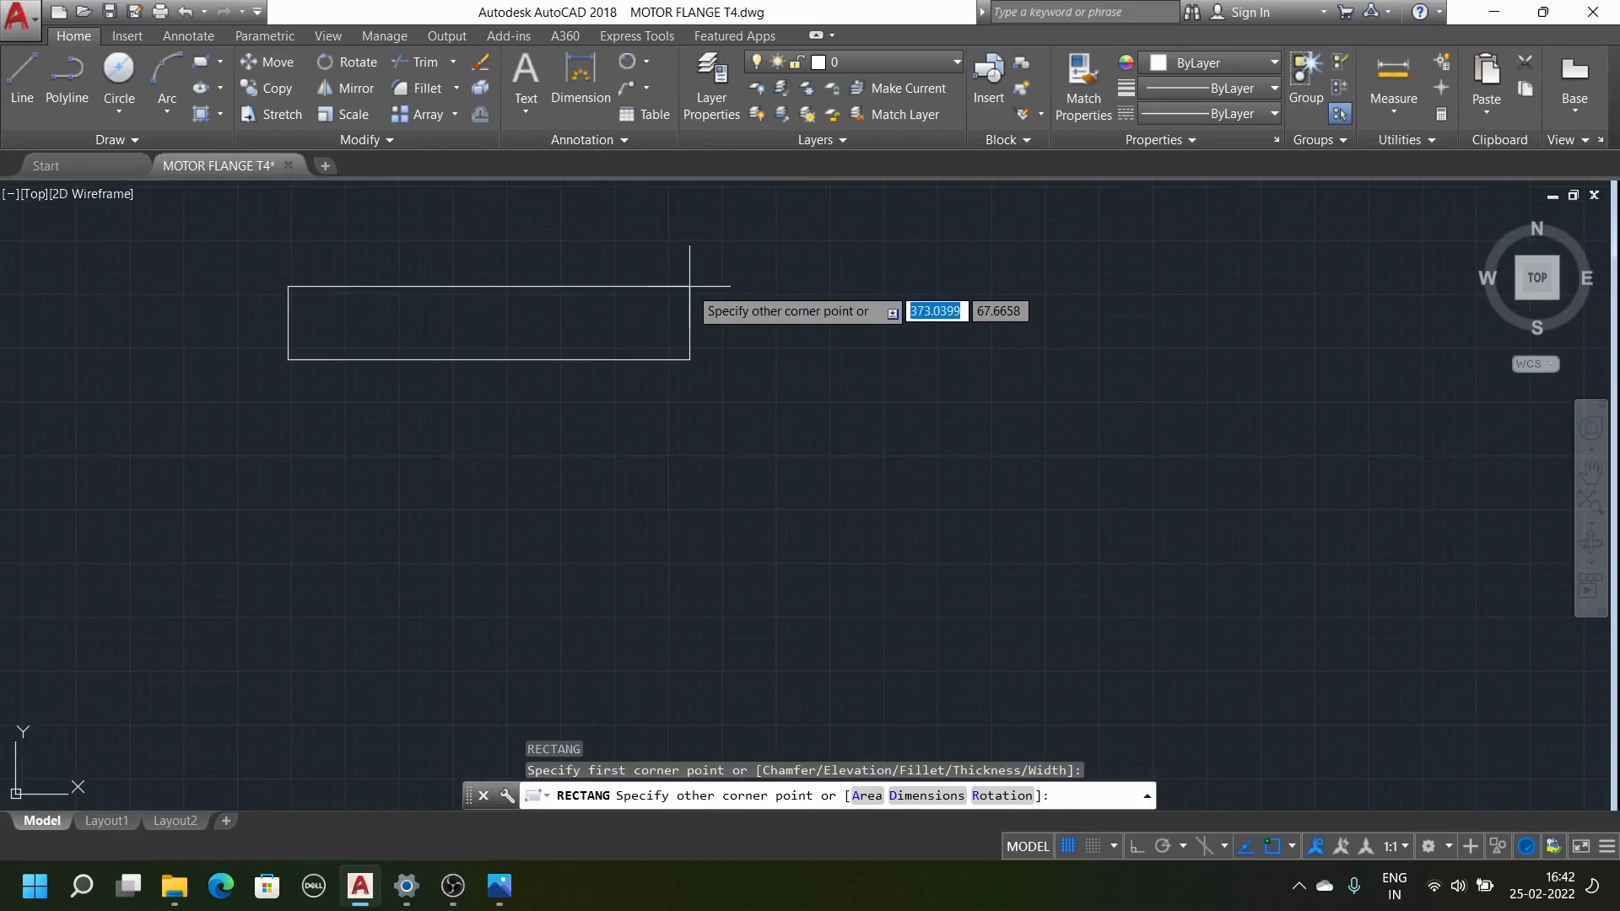
pyautogui.write('30')
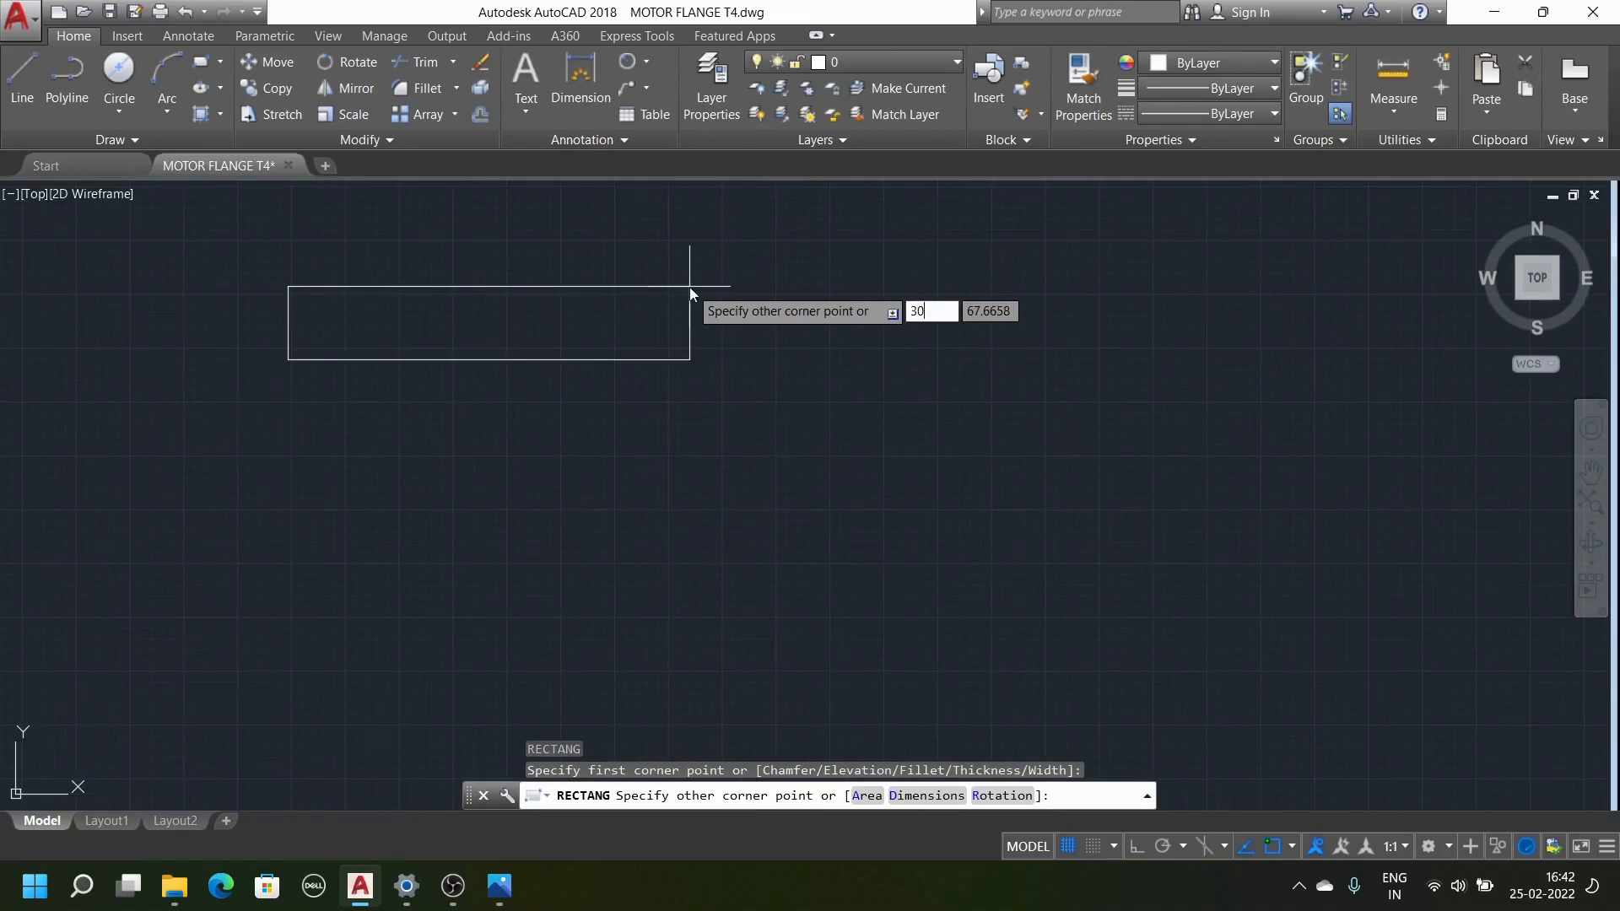
pyautogui.press('Tab')
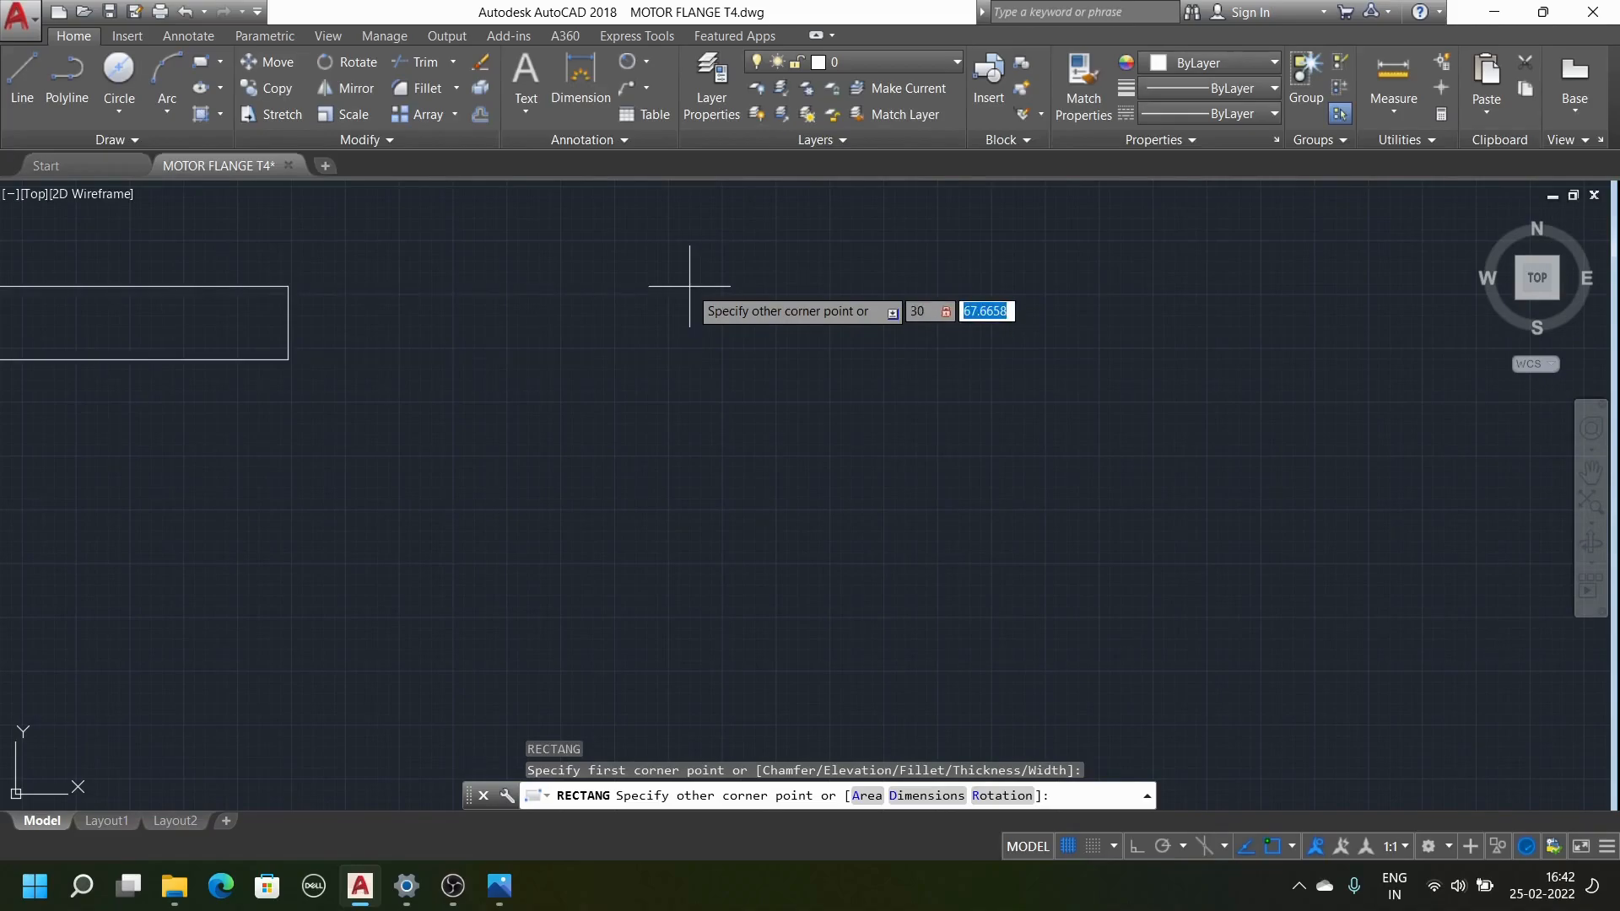
pyautogui.write('50')
pyautogui.press('Return')
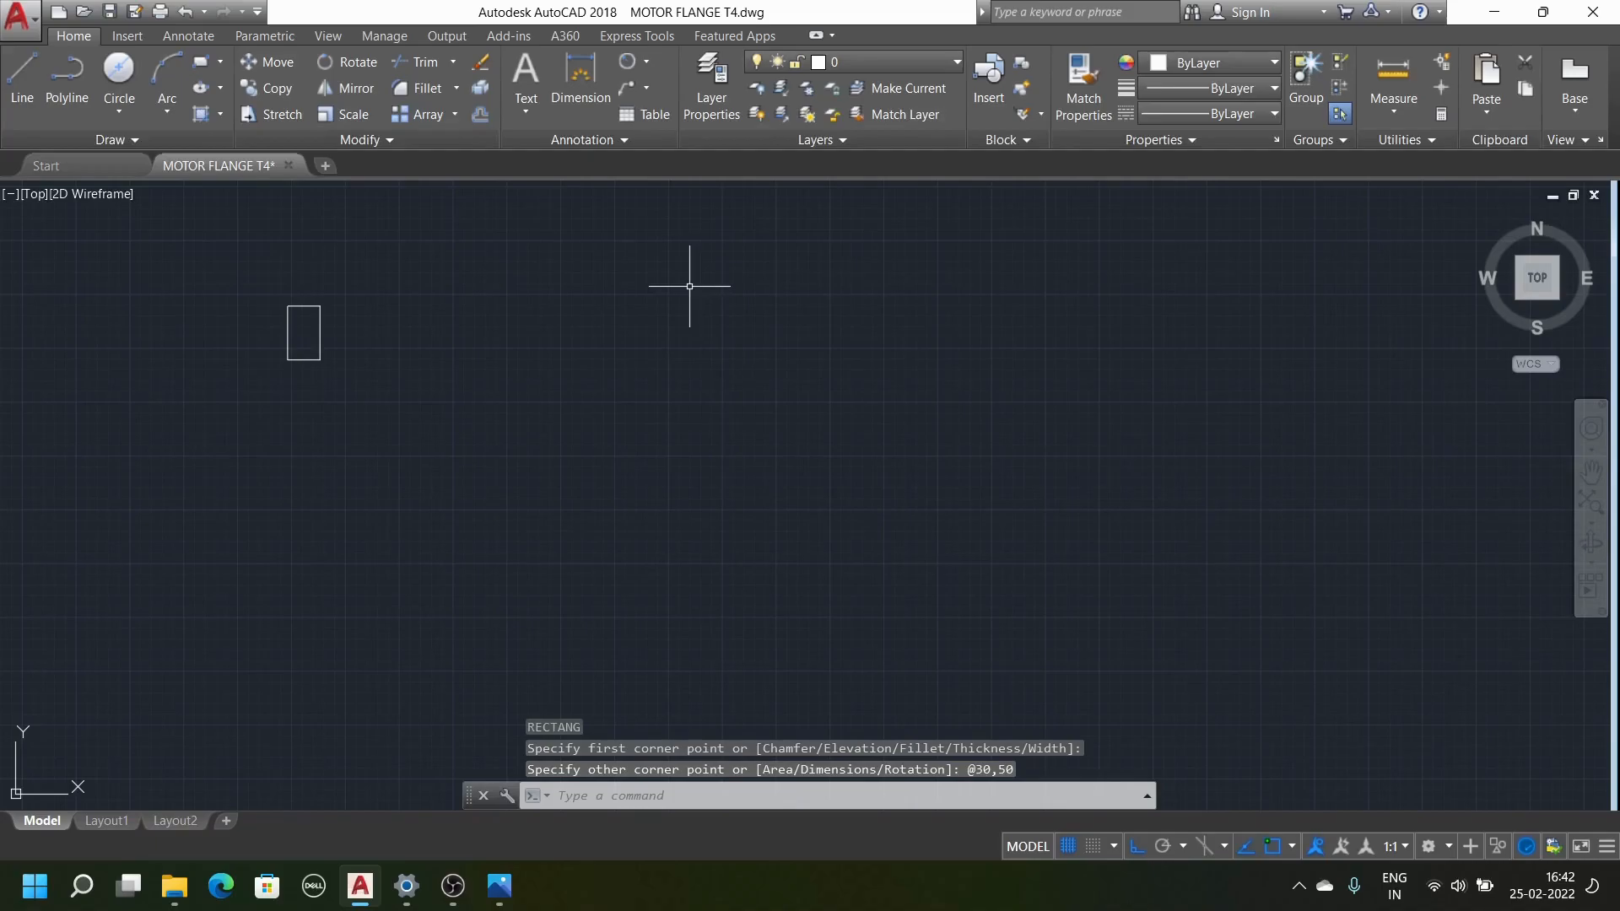
# Add a linear dimension for the small rectangle's width, placed just above its upper edge
pyautogui.scroll(8, 279, 326)
pyautogui.scroll(-3, 502, 348)
pyautogui.scroll(3, 388, 322)
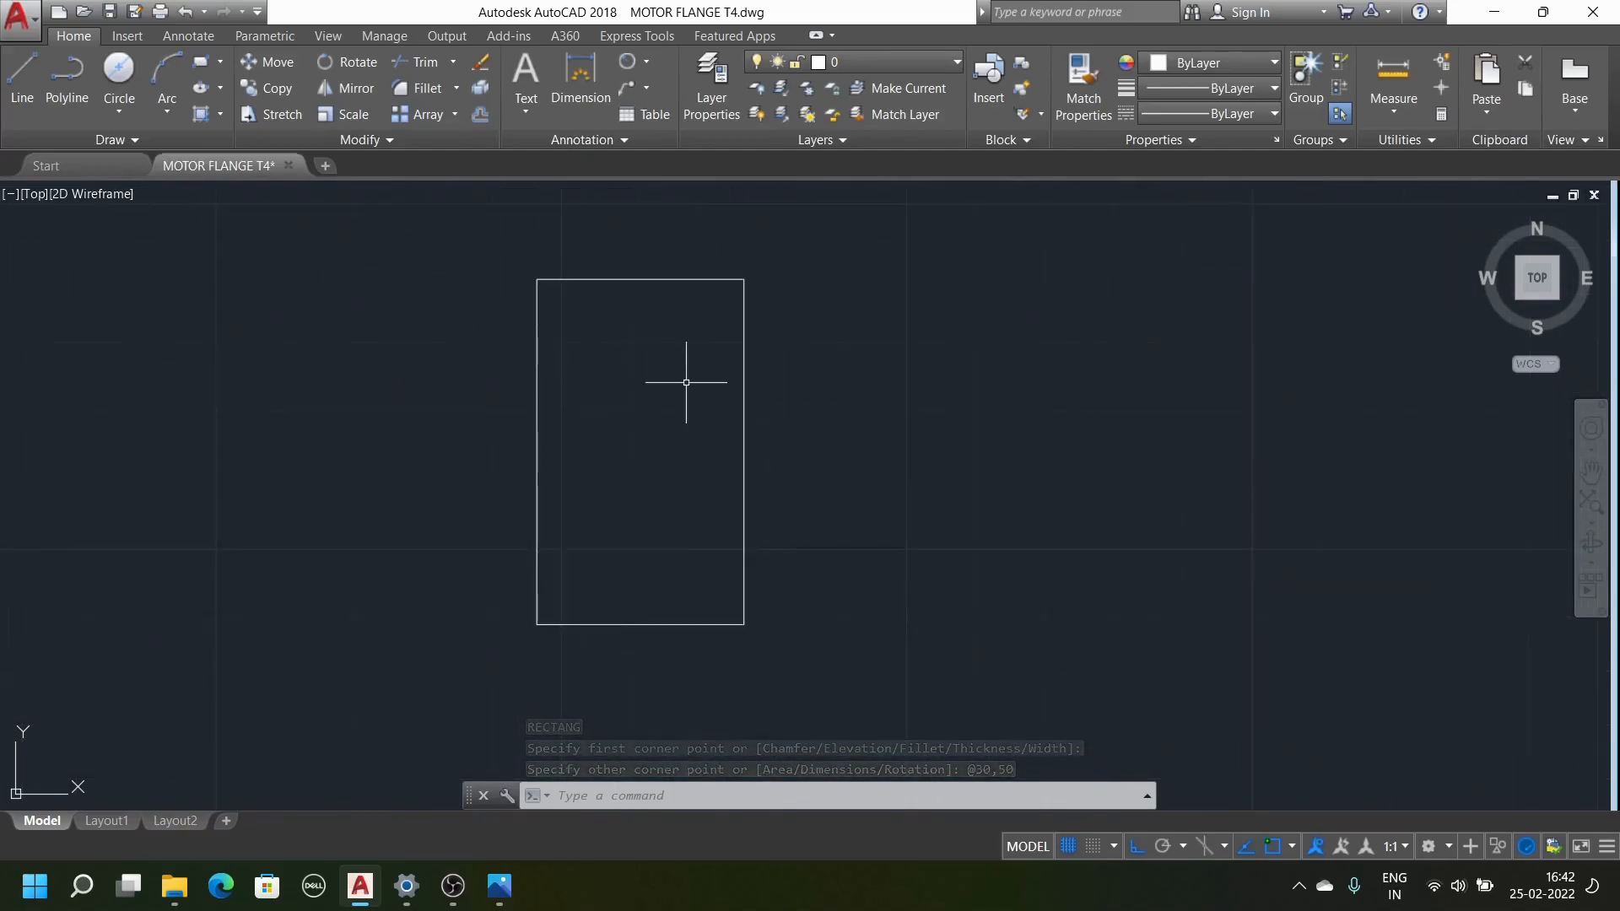
pyautogui.scroll(-2, 710, 344)
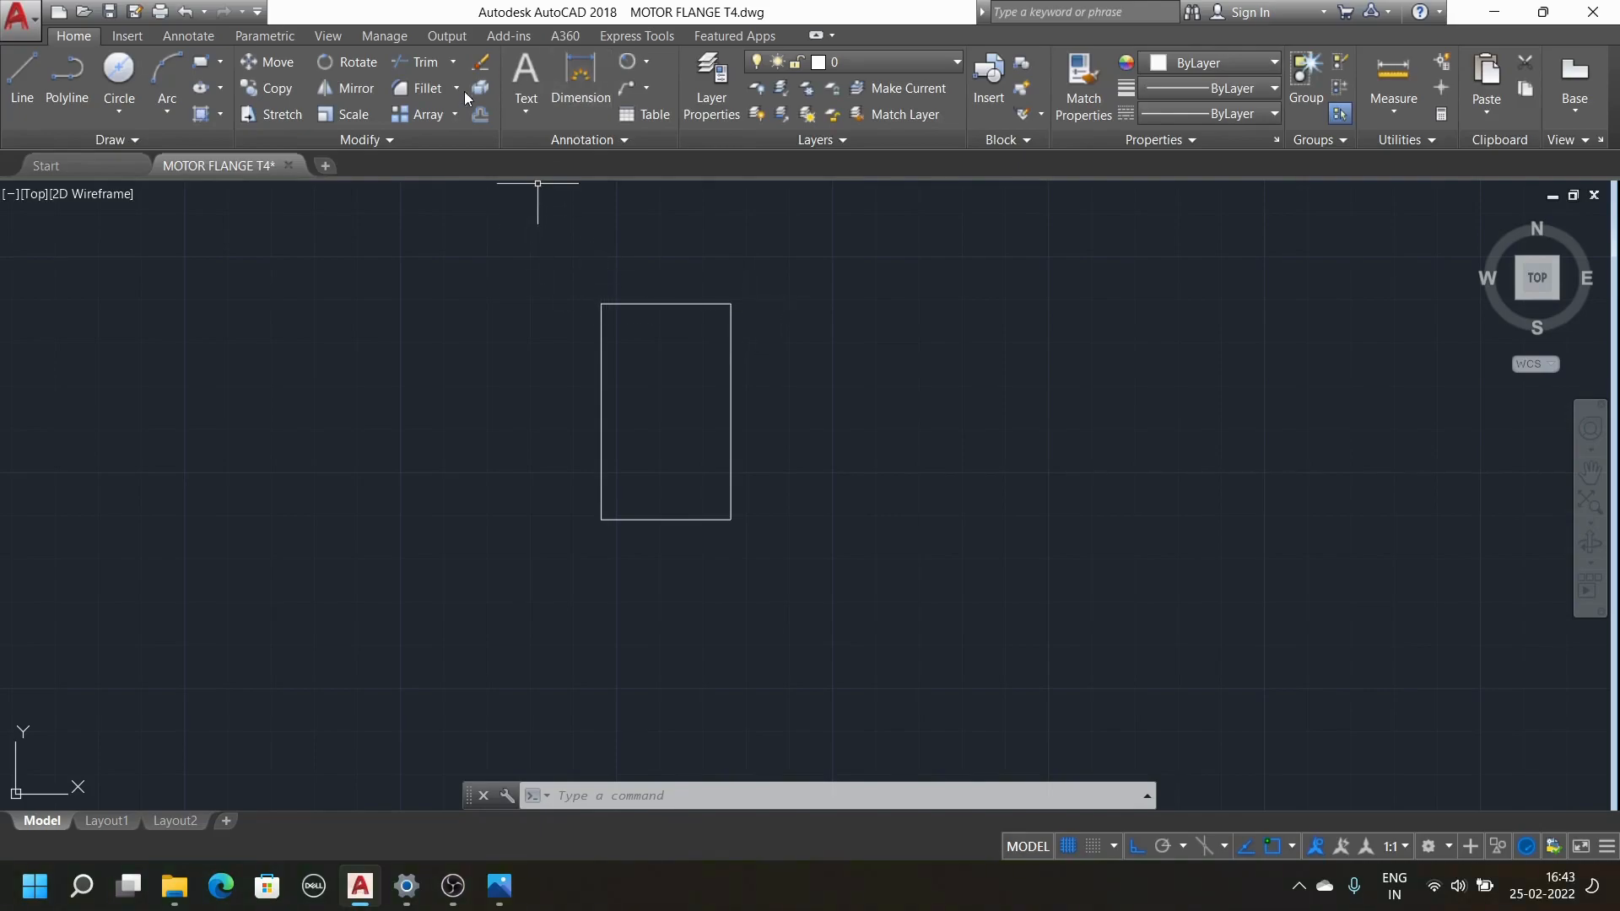
pyautogui.click(648, 61)
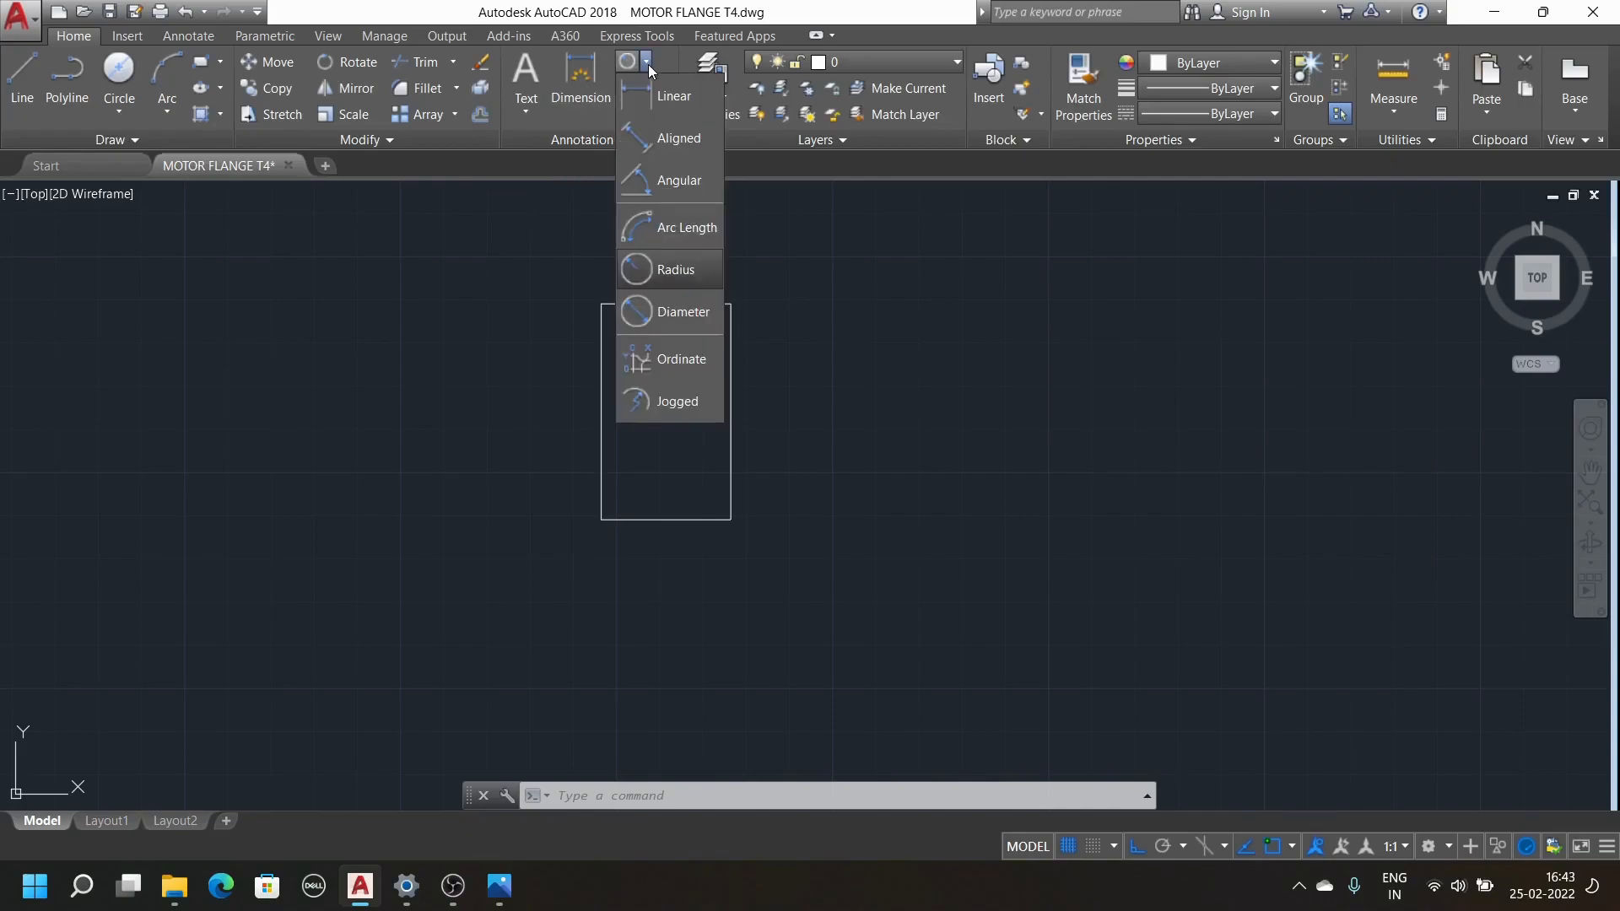
pyautogui.click(641, 92)
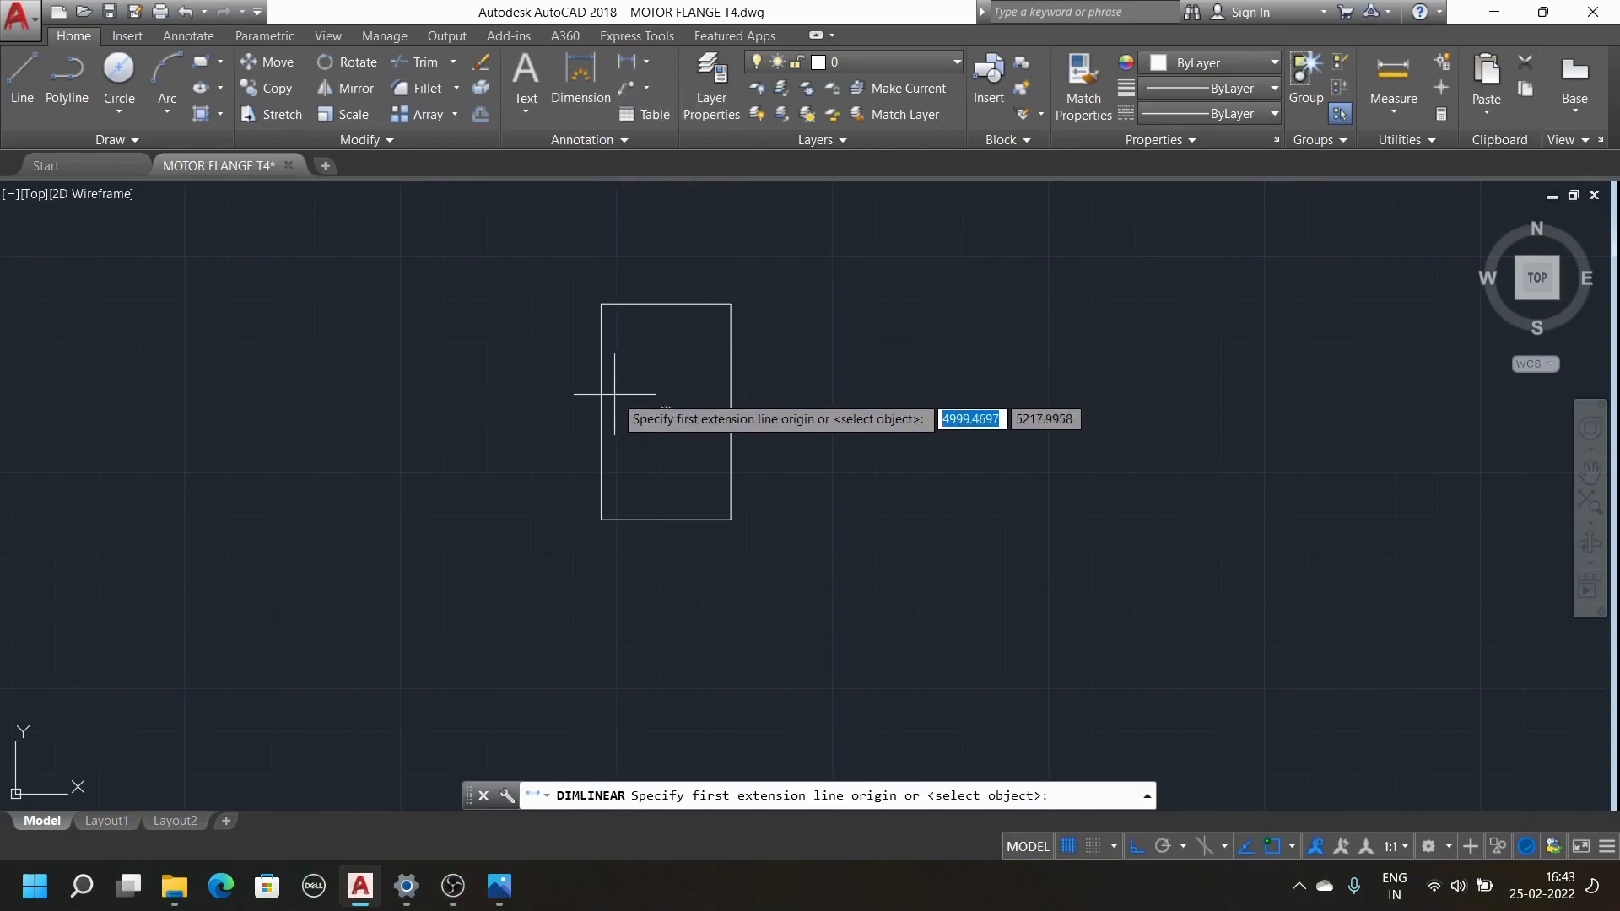
pyautogui.click(601, 304)
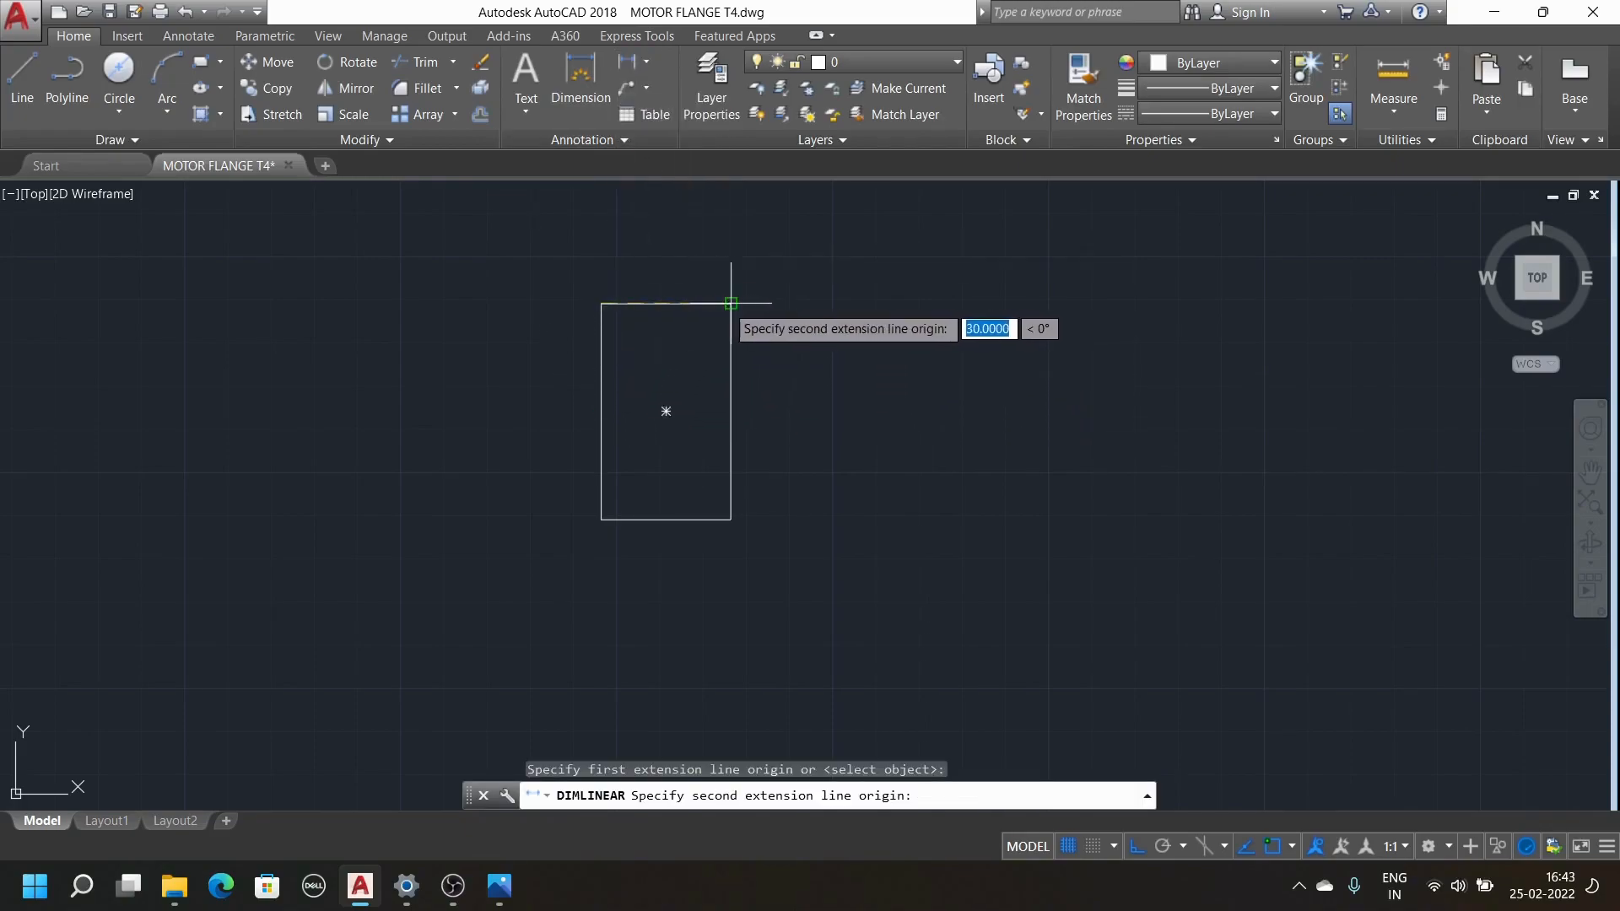
pyautogui.click(731, 303)
pyautogui.click(705, 276)
# Add a linear dimension for the small rectangle's height, placed to the right of its right edge
pyautogui.press('Return')
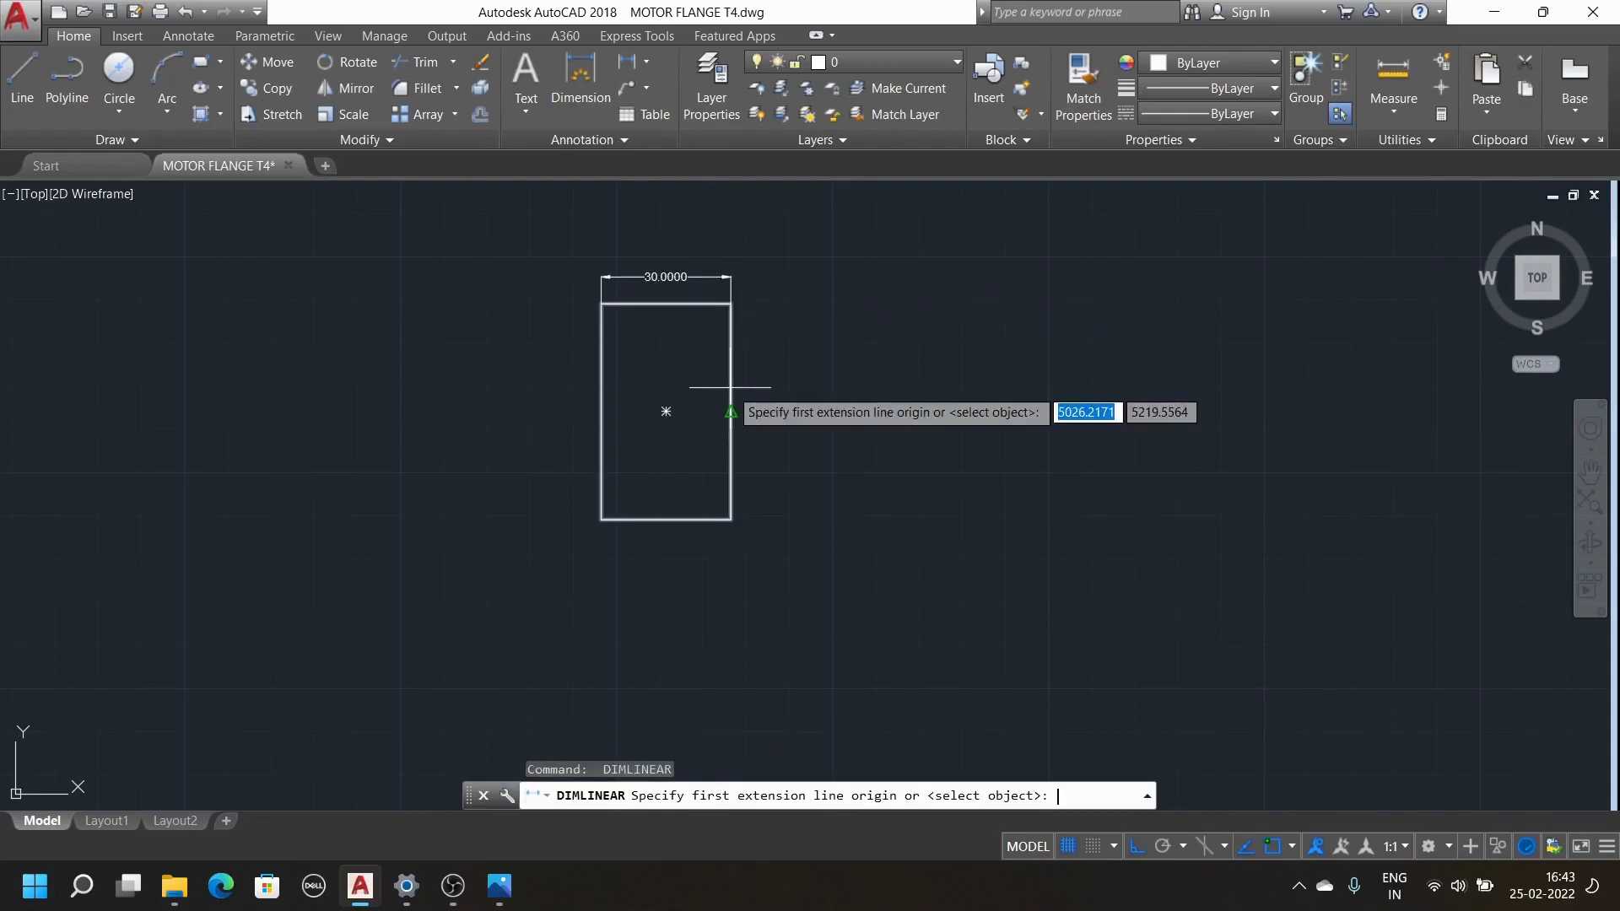
pyautogui.click(731, 519)
pyautogui.scroll(4, 722, 309)
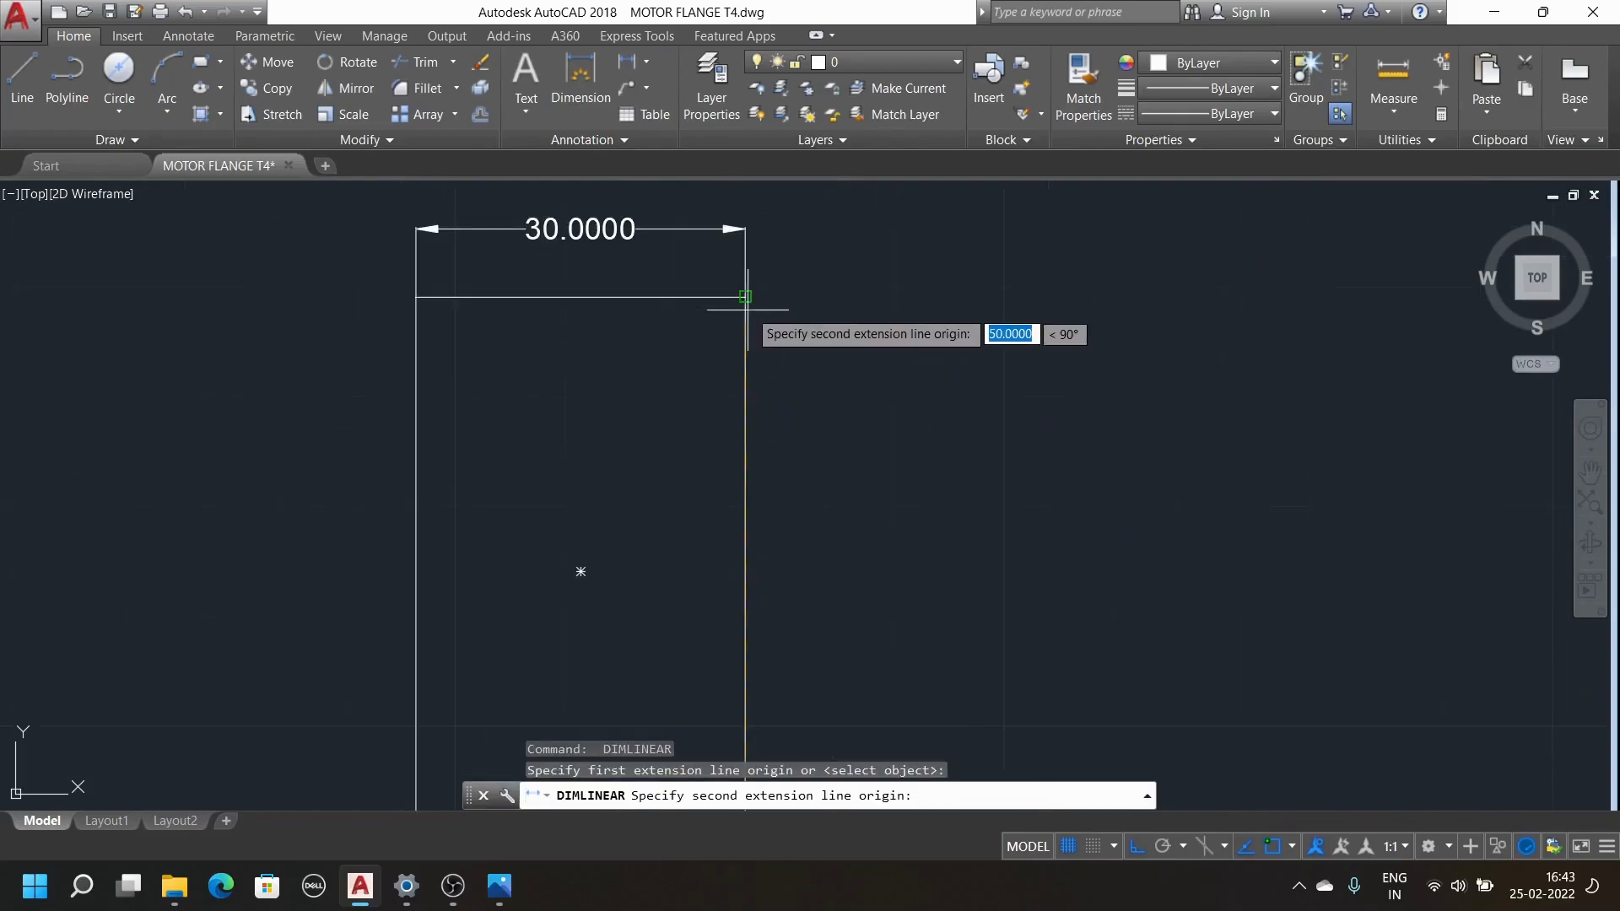
pyautogui.click(745, 296)
pyautogui.click(843, 384)
pyautogui.scroll(-4, 844, 384)
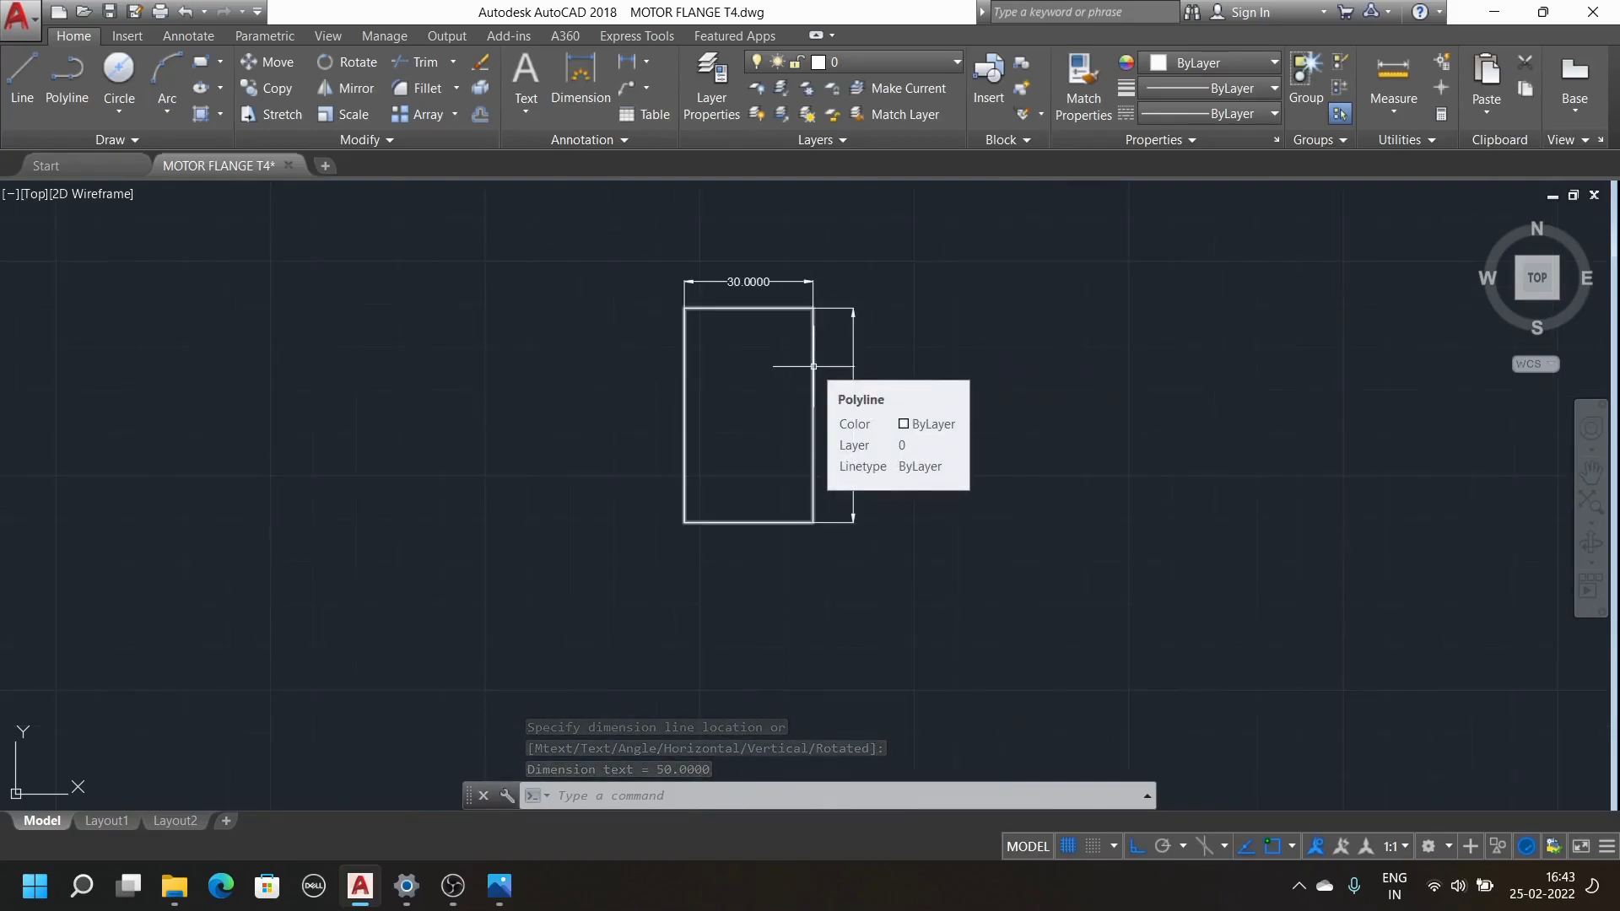
pyautogui.scroll(-4, 717, 459)
pyautogui.scroll(8, 825, 351)
pyautogui.scroll(-5, 784, 367)
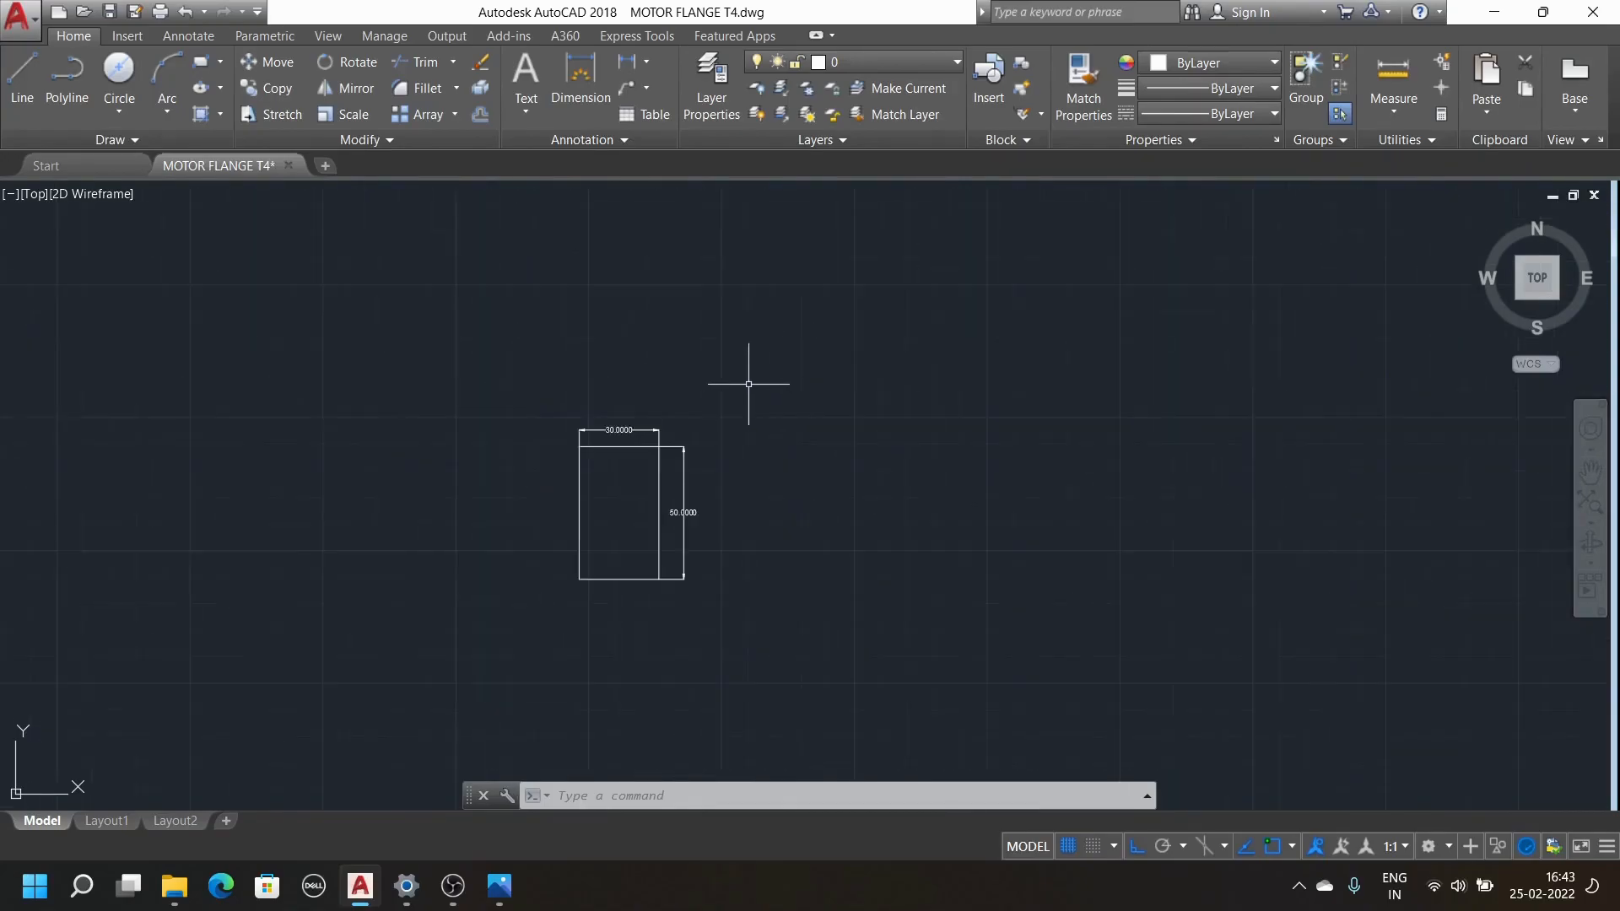
pyautogui.scroll(-4, 584, 489)
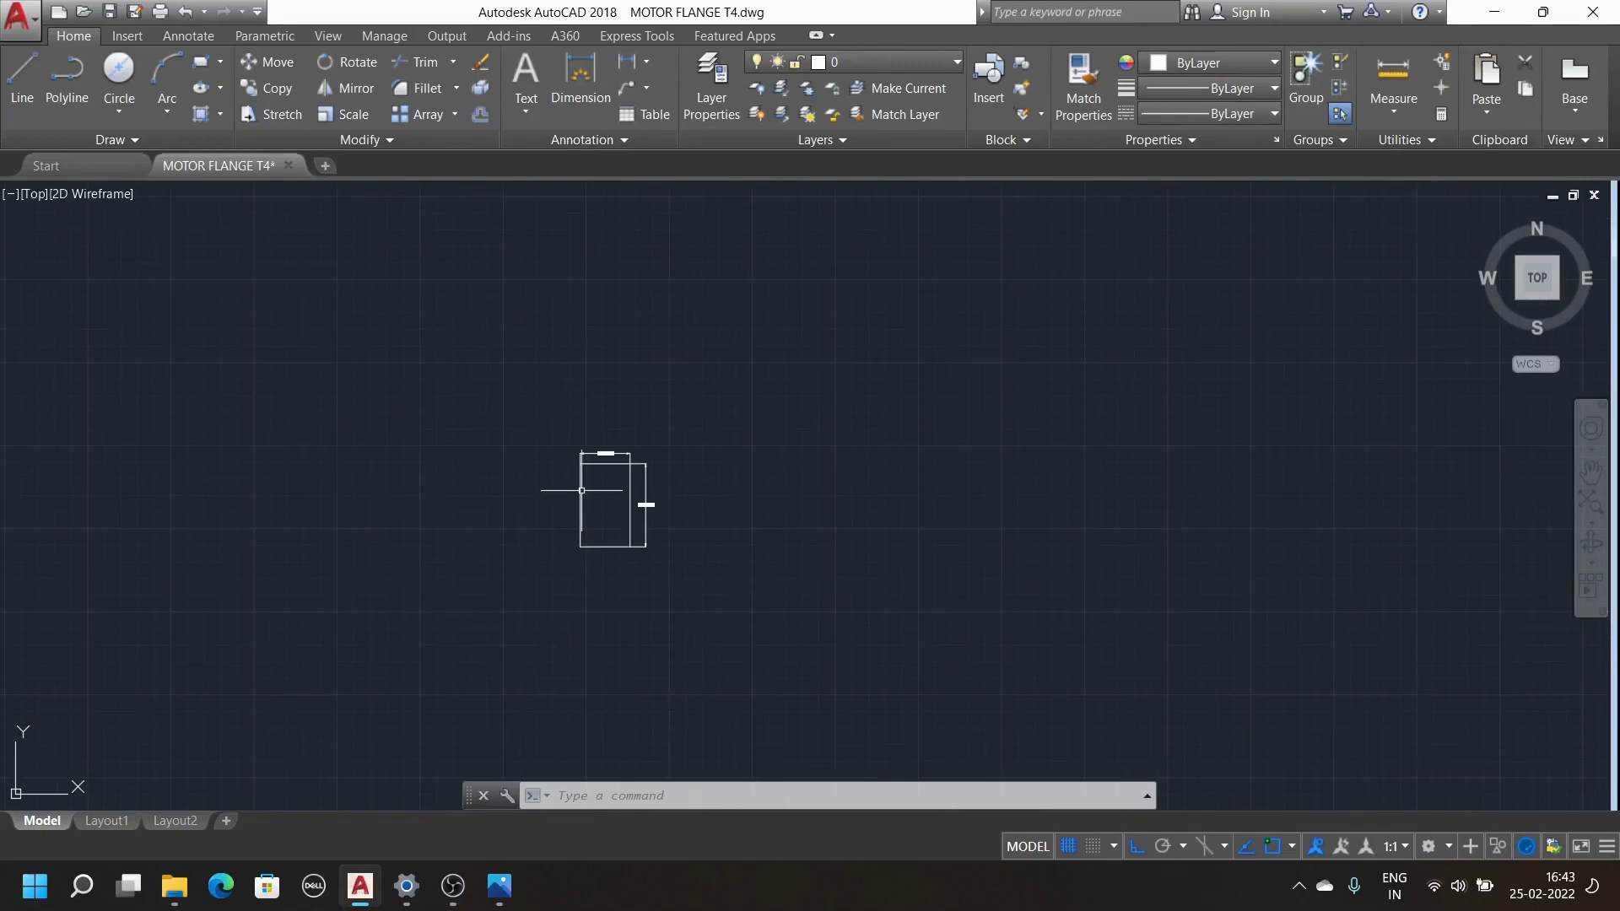
pyautogui.scroll(4, 671, 396)
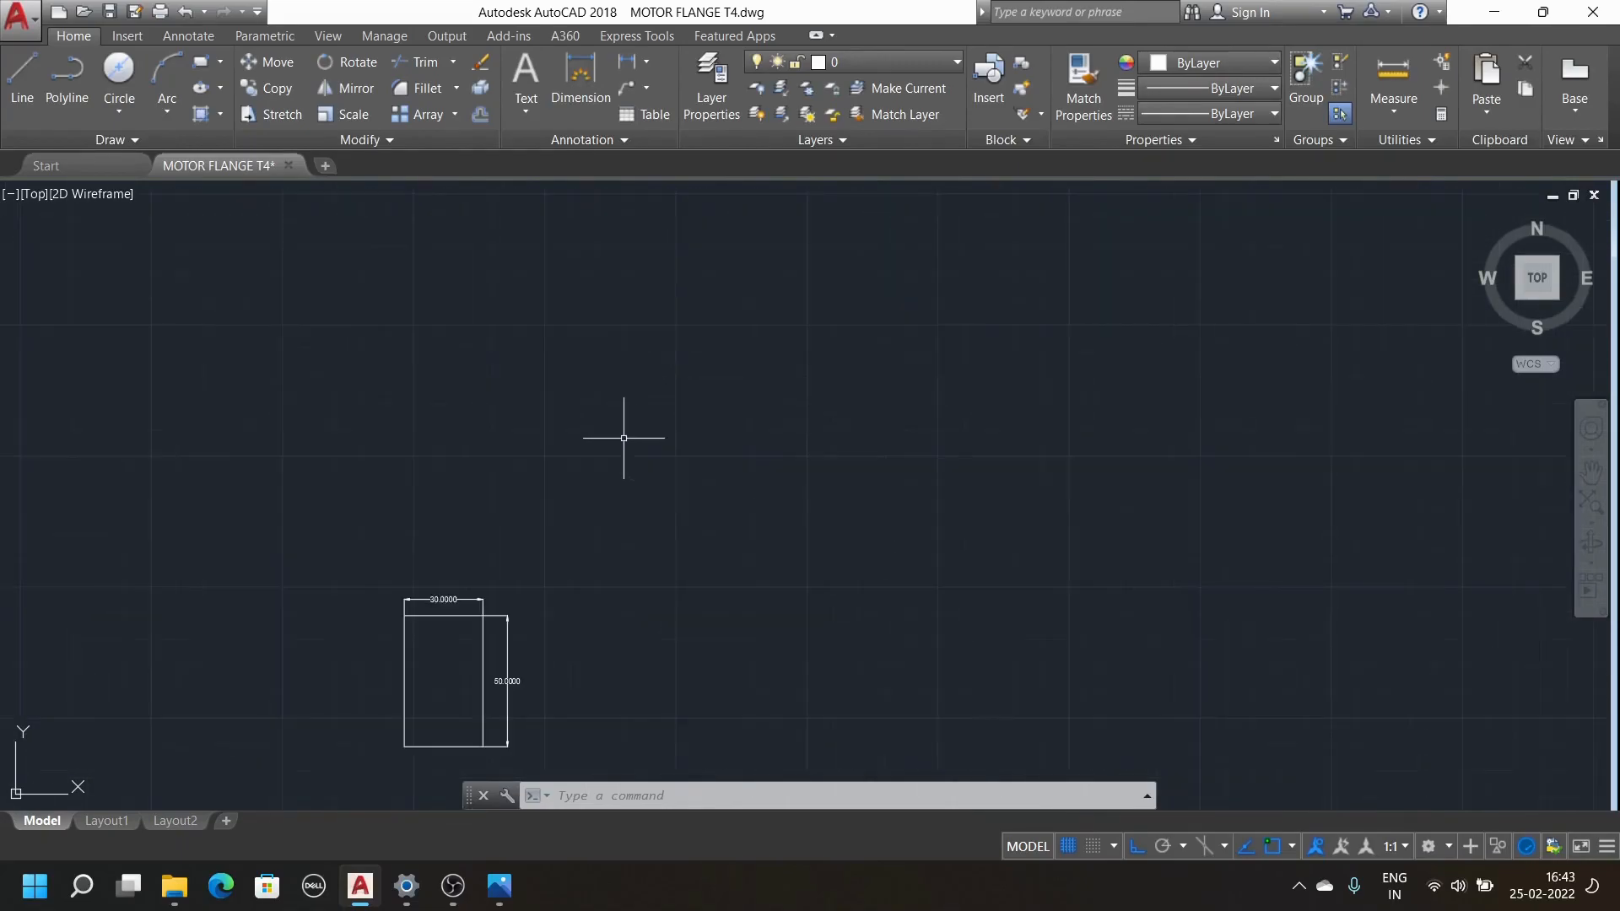
pyautogui.scroll(2, 549, 627)
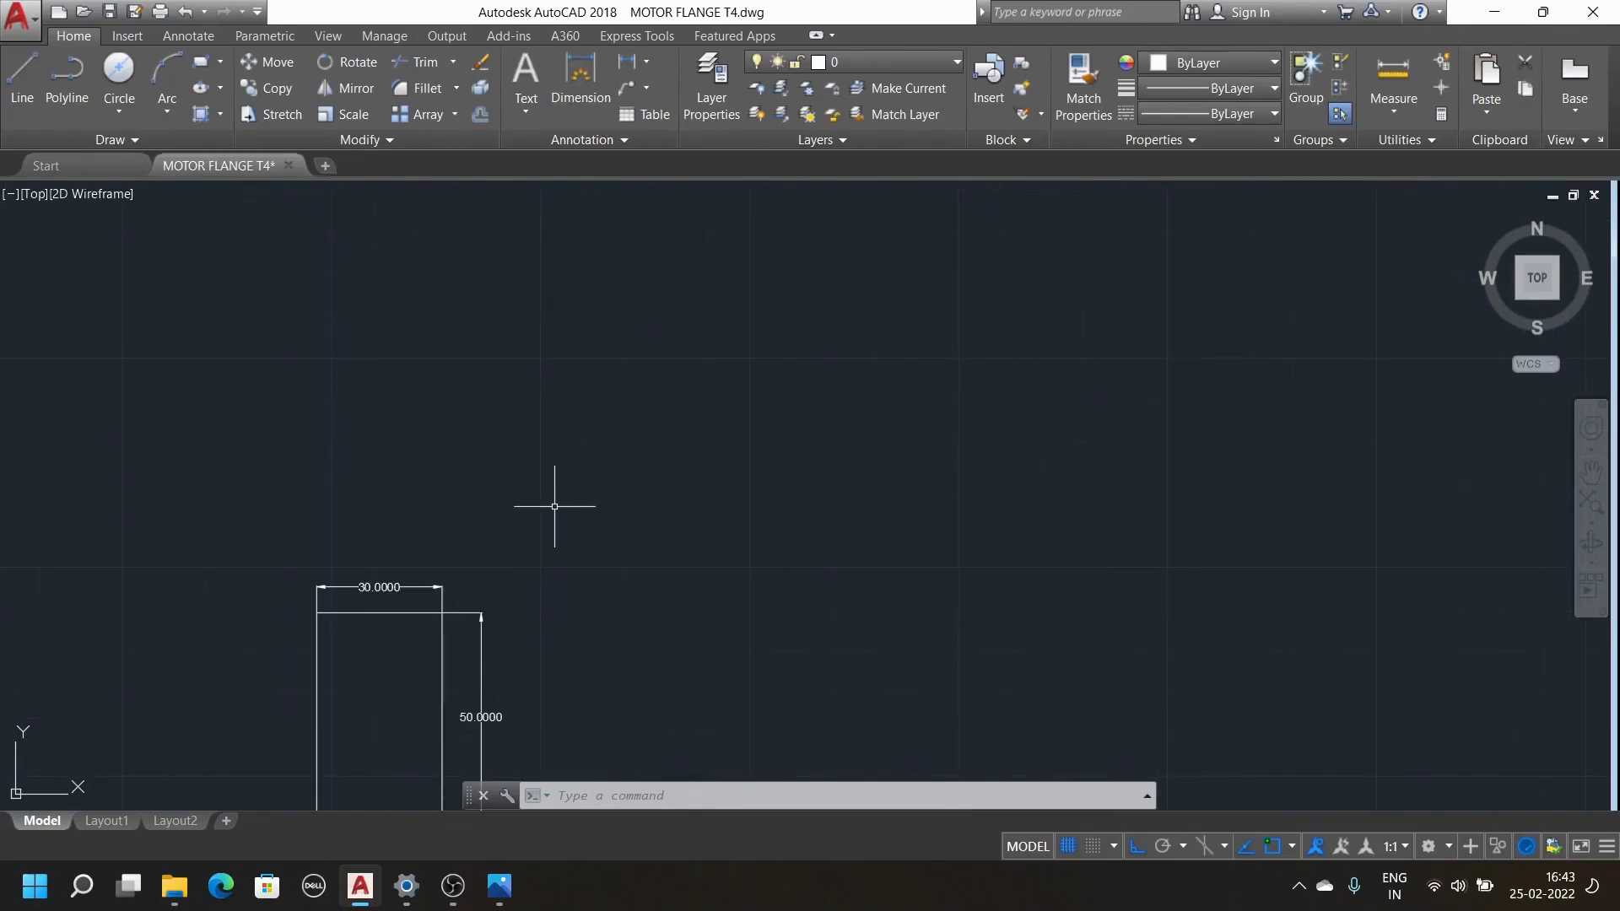
pyautogui.click(208, 63)
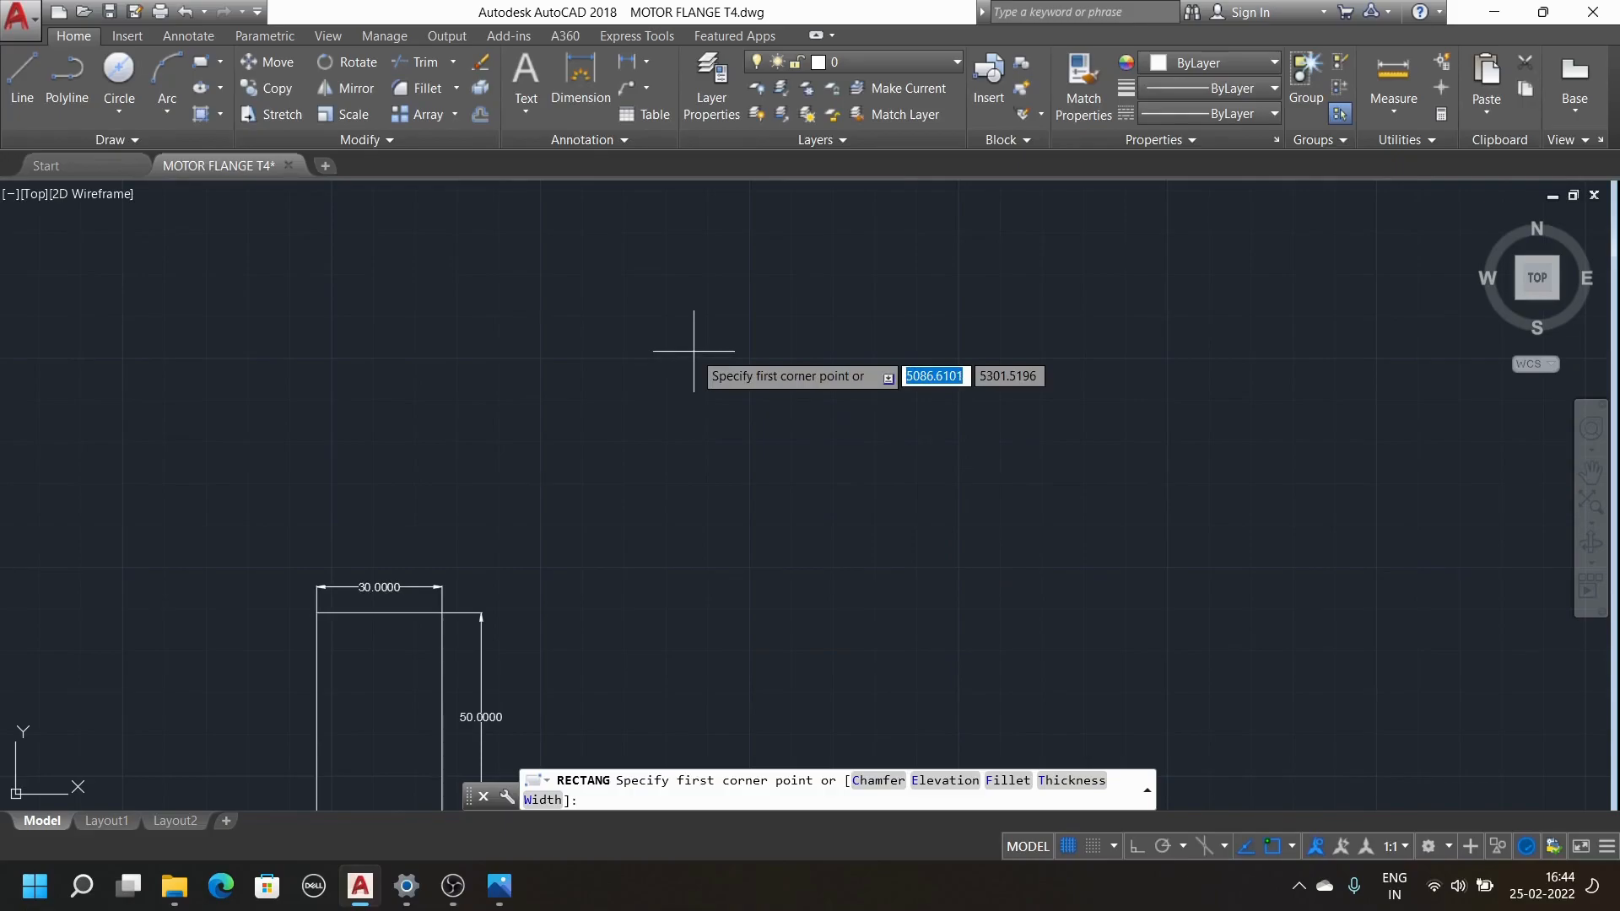
pyautogui.write('c')
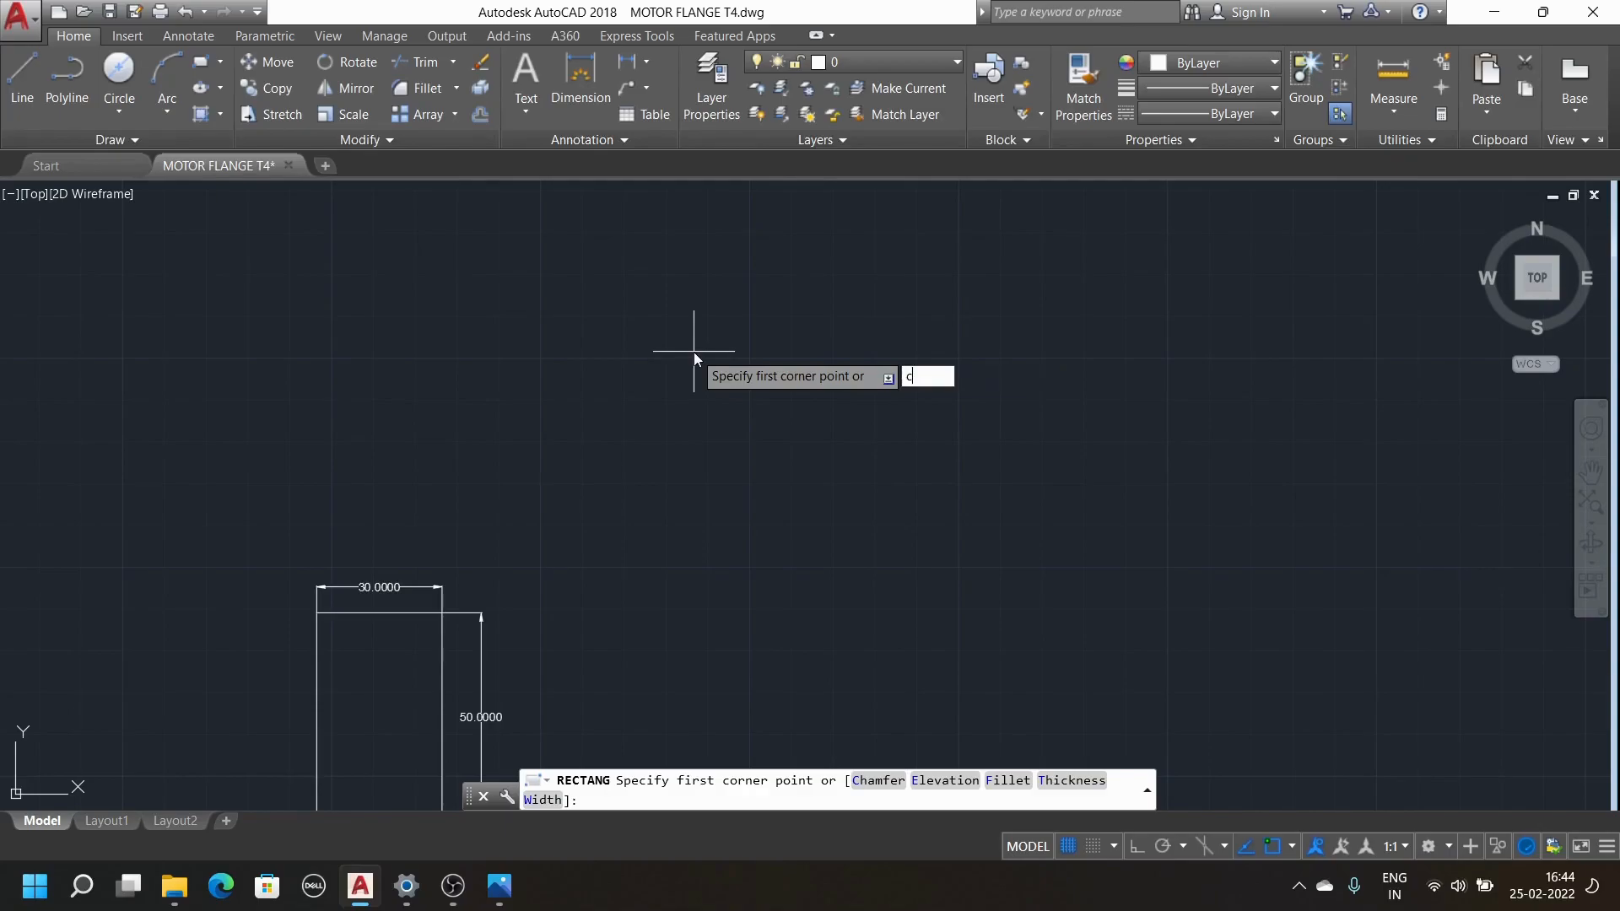
pyautogui.press('Return')
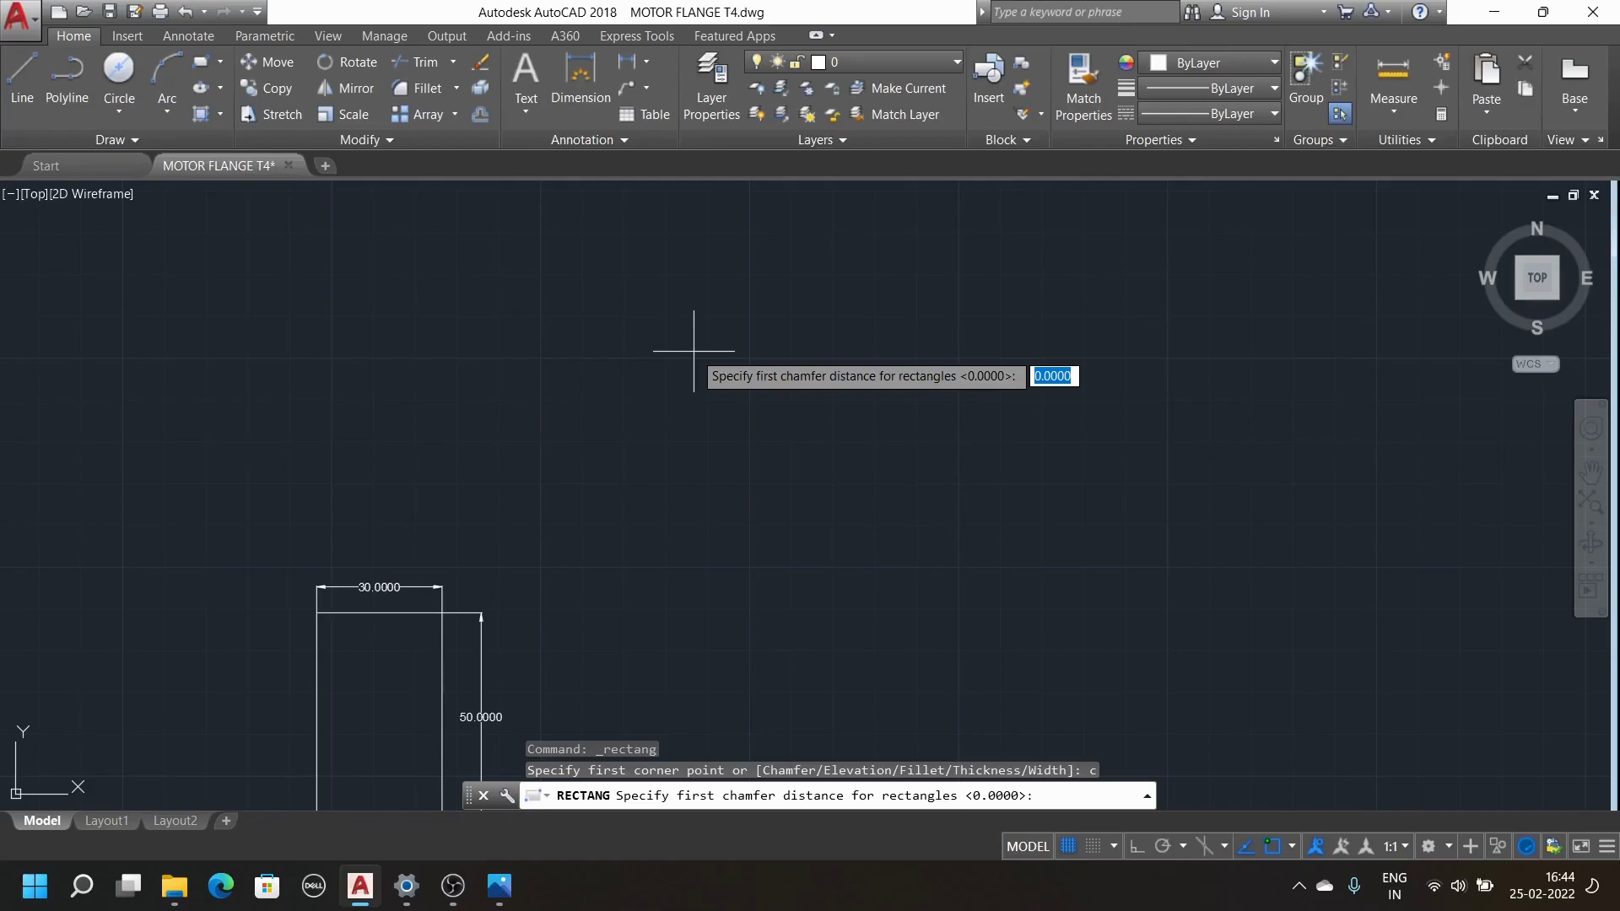
pyautogui.write('10')
pyautogui.press('Tab')
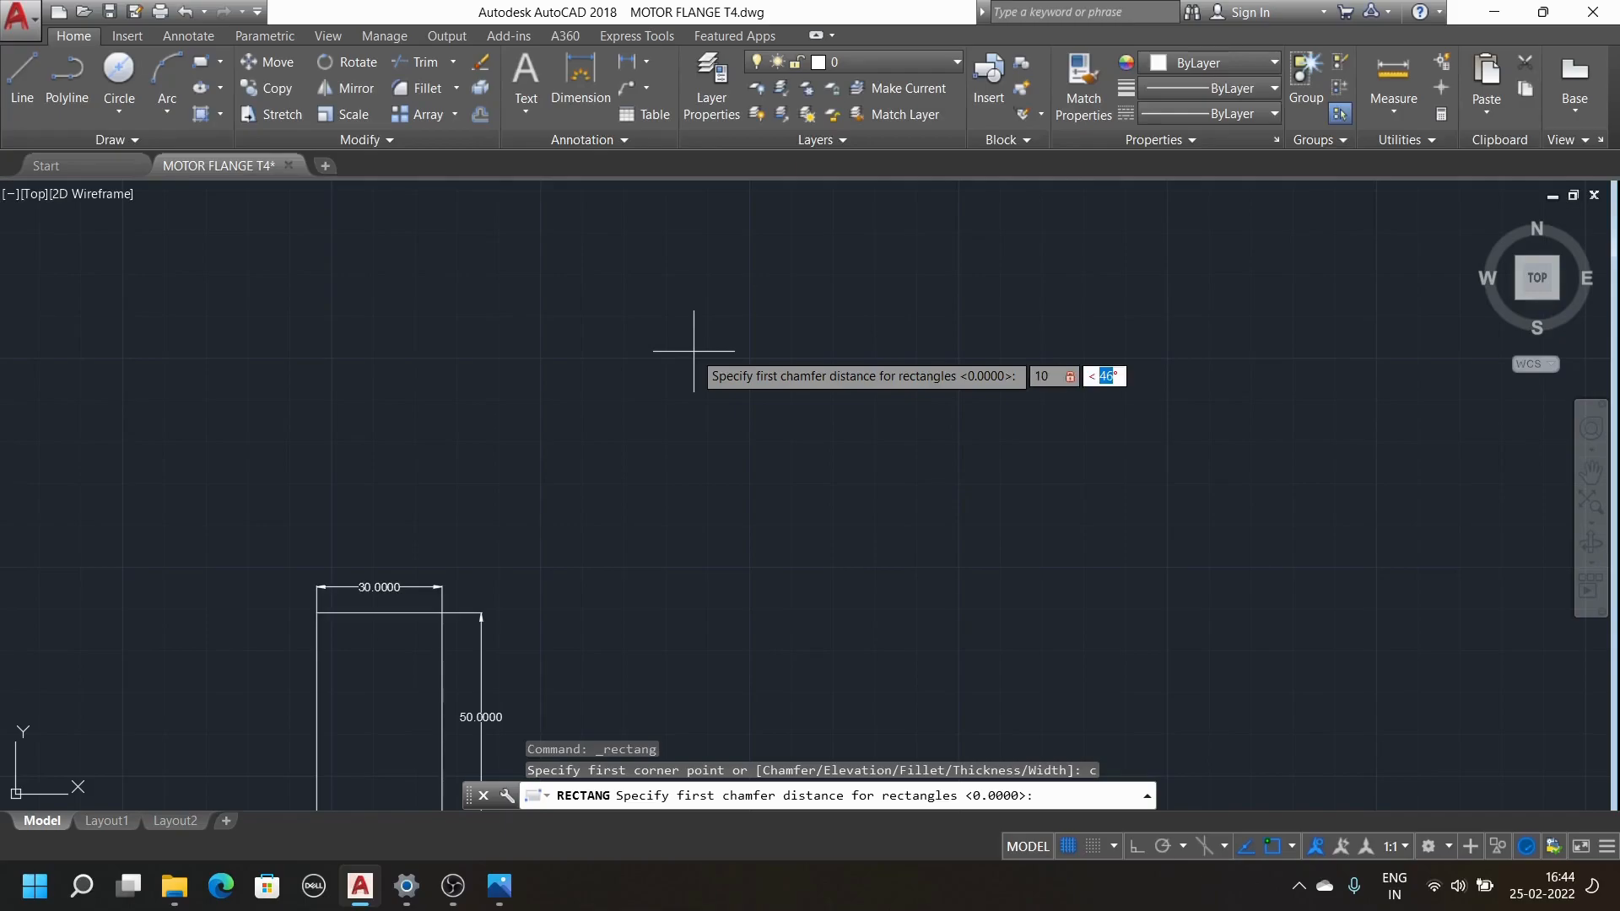
pyautogui.write('45')
pyautogui.press('Return')
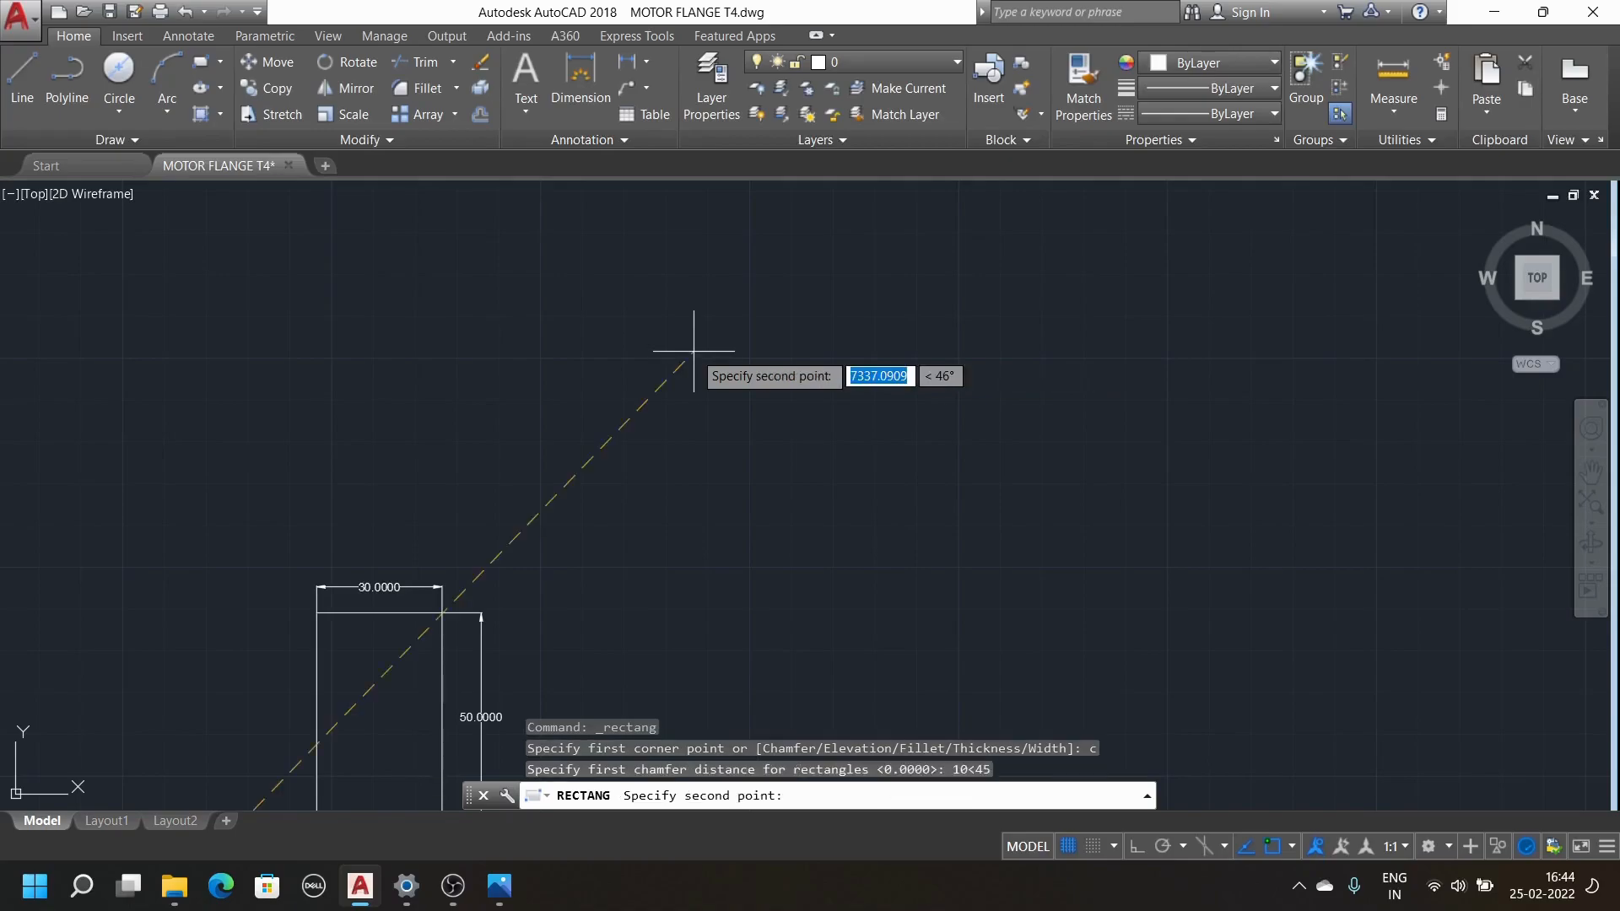
pyautogui.scroll(-2, 677, 346)
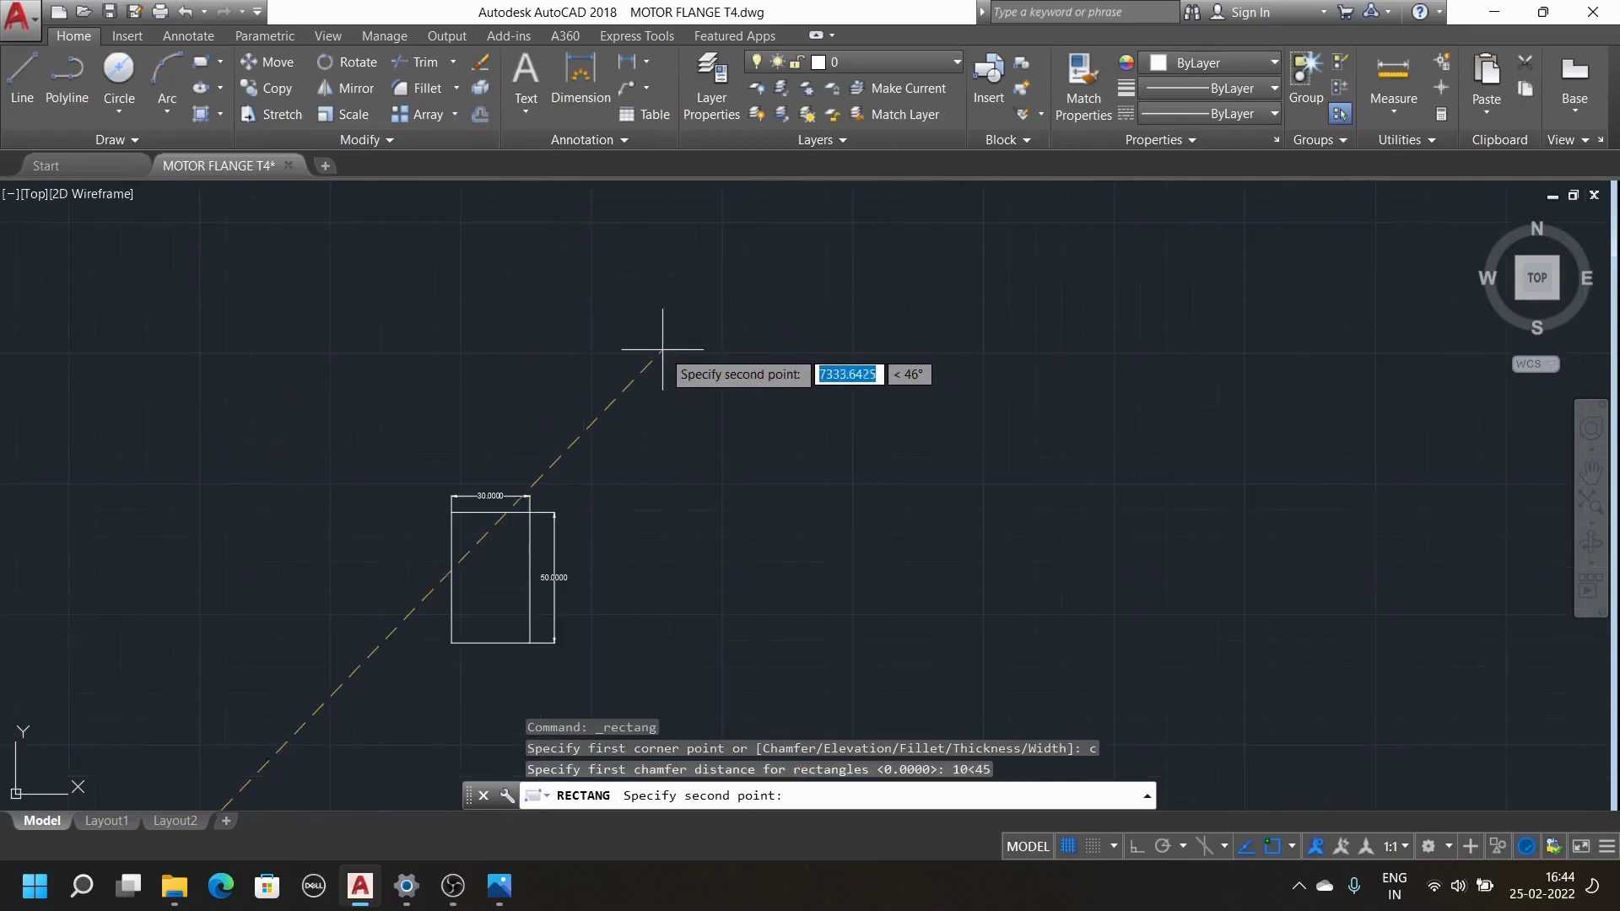
pyautogui.click(647, 347)
pyautogui.scroll(-5, 683, 319)
pyautogui.scroll(-3, 583, 455)
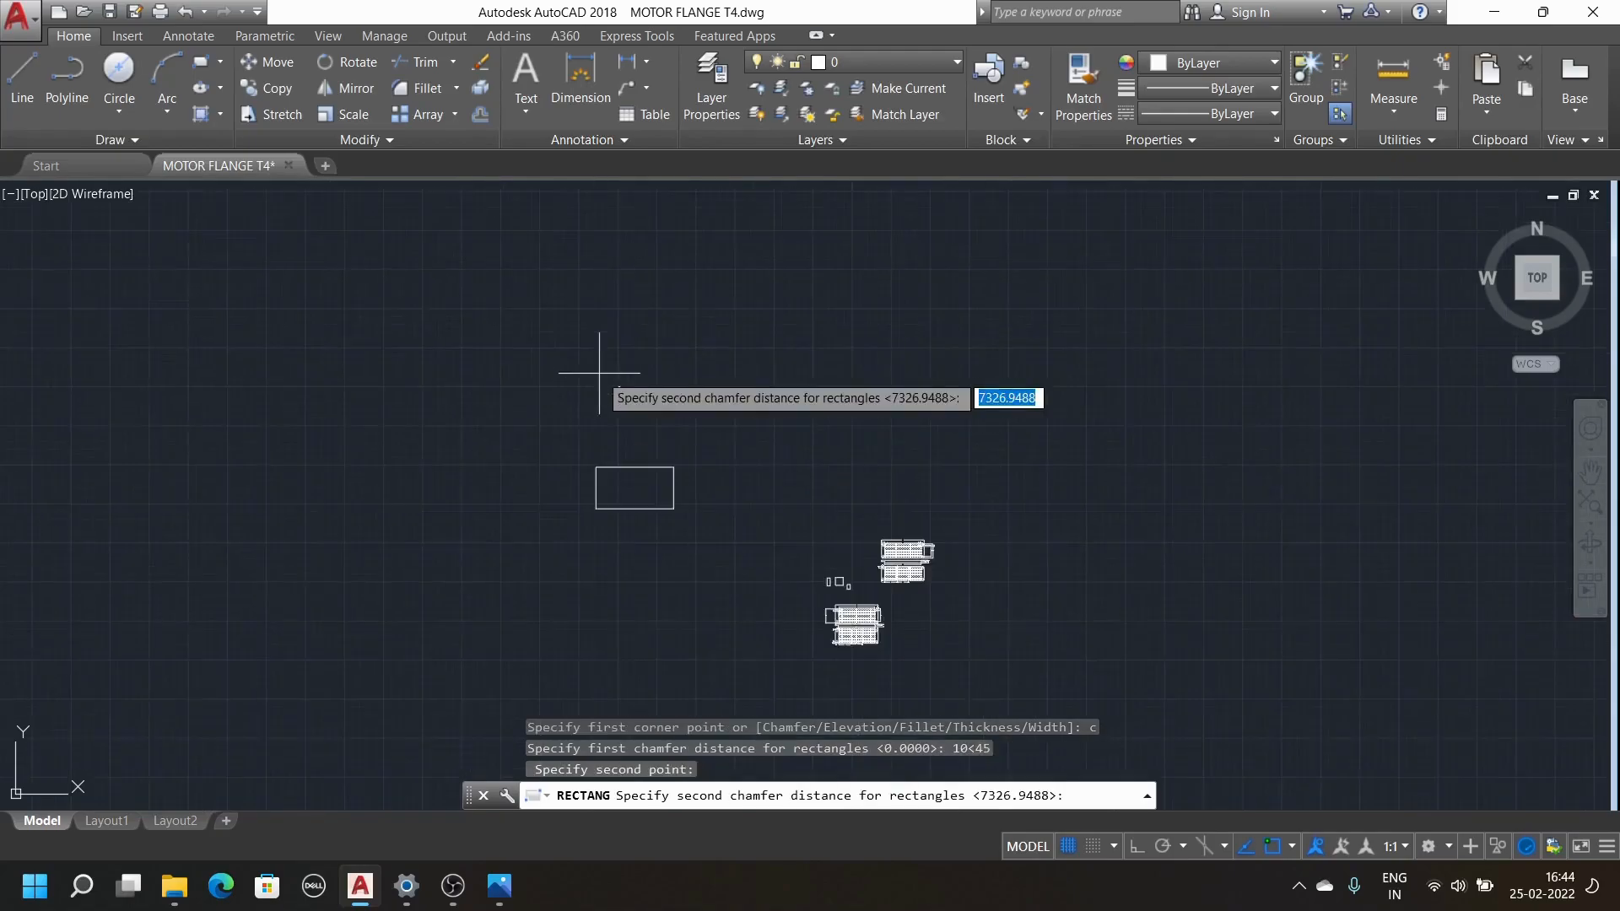
pyautogui.scroll(8, 687, 365)
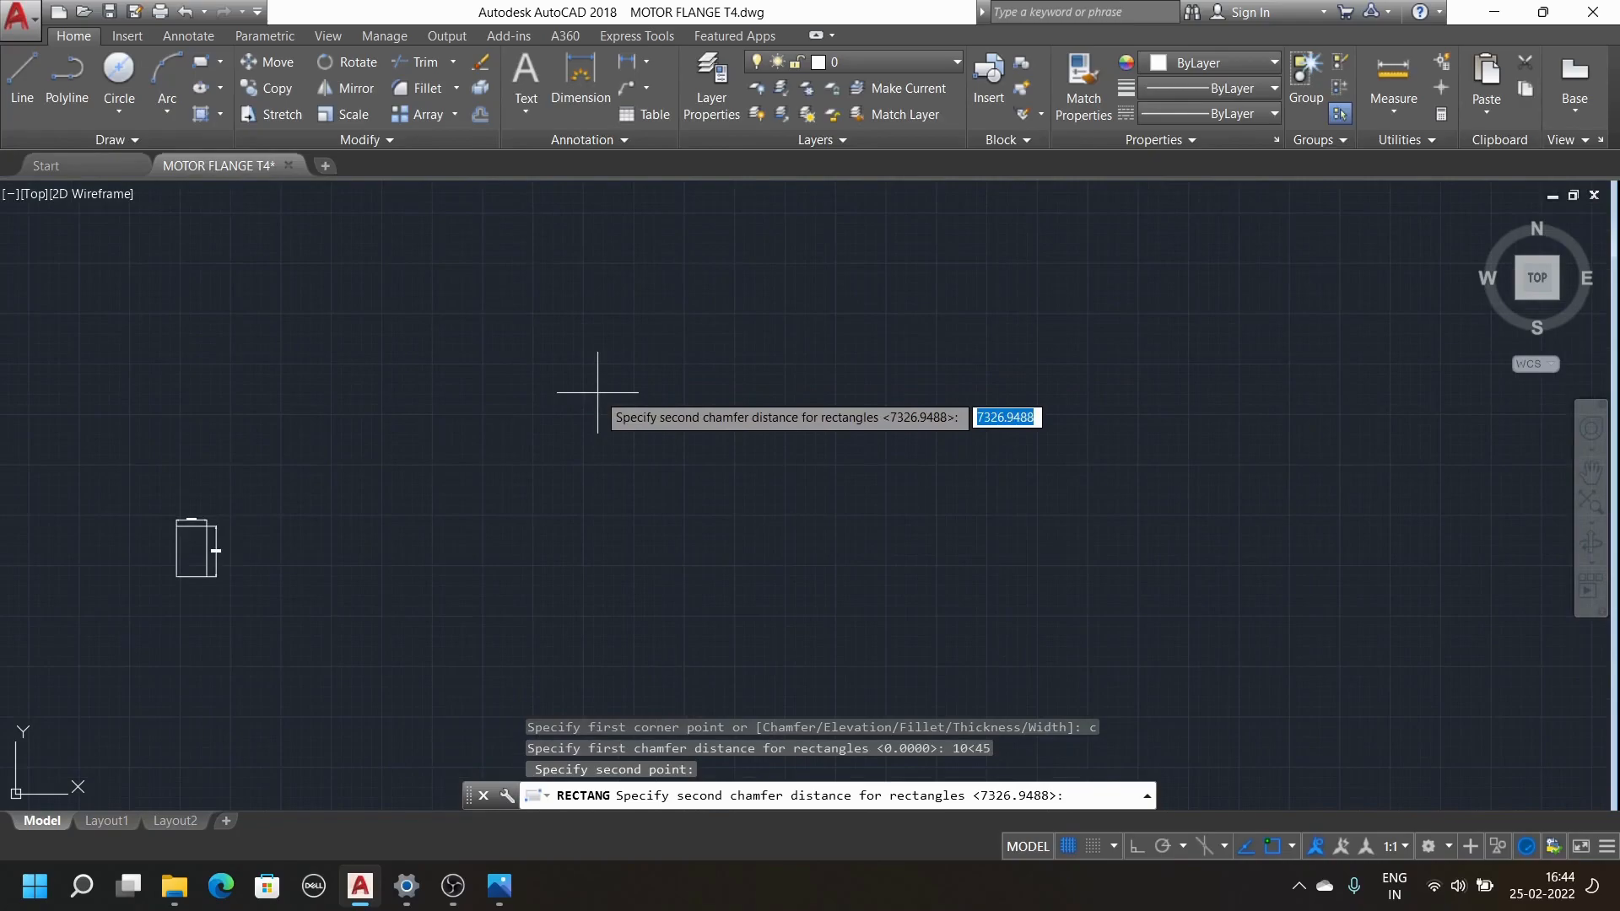
pyautogui.press('Escape')
pyautogui.press('Escape')
pyautogui.press('Escape')
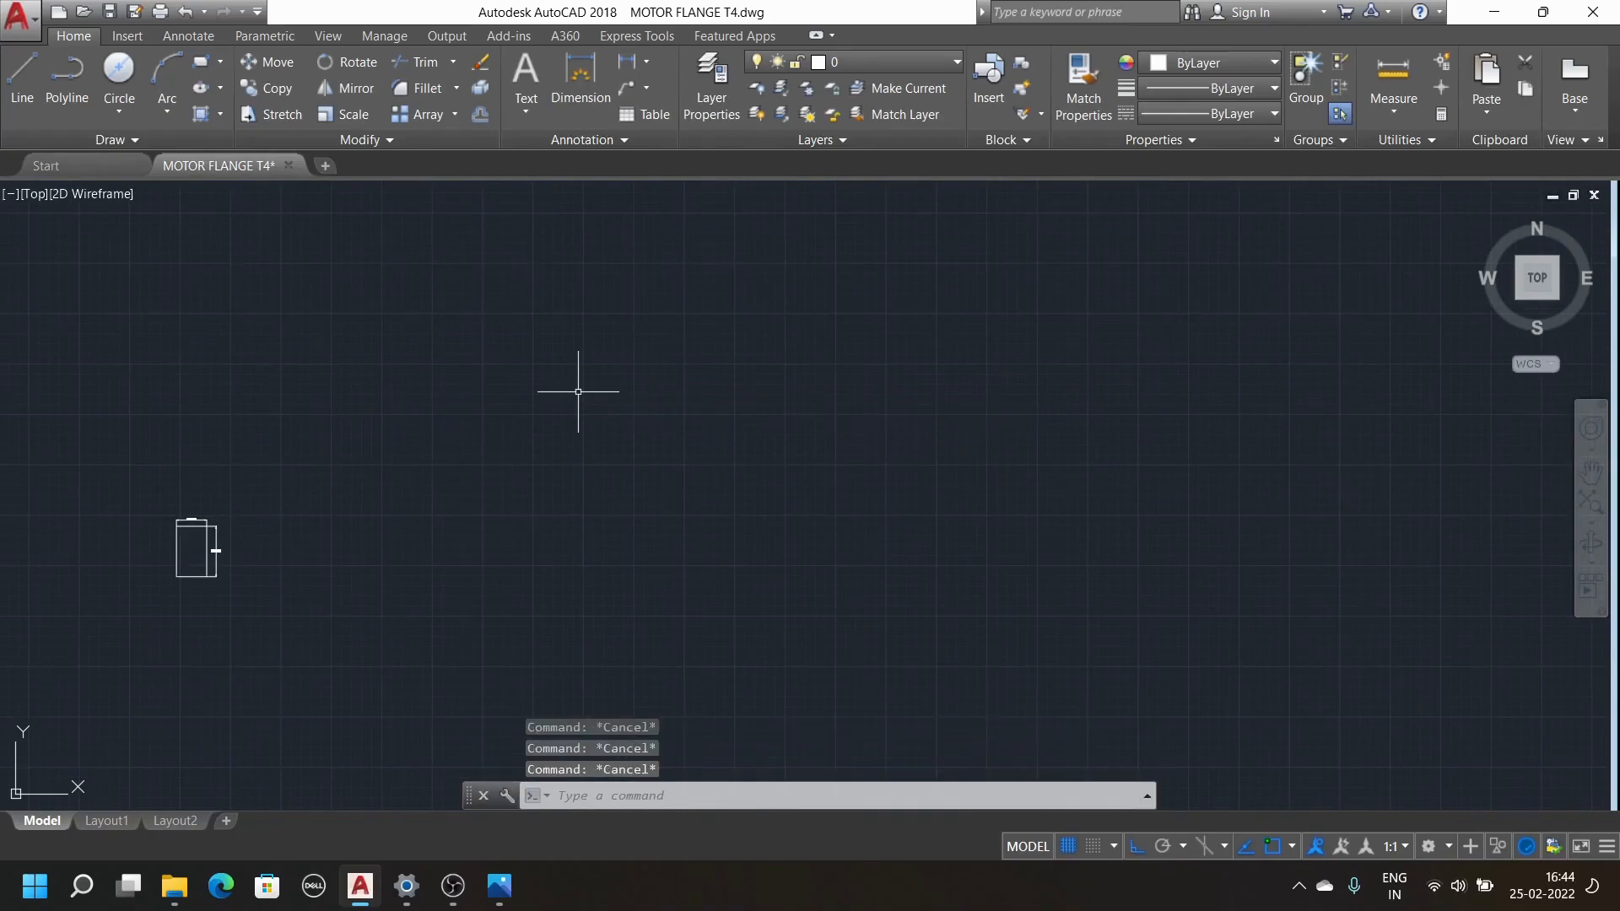
pyautogui.write('rec')
pyautogui.press('Return')
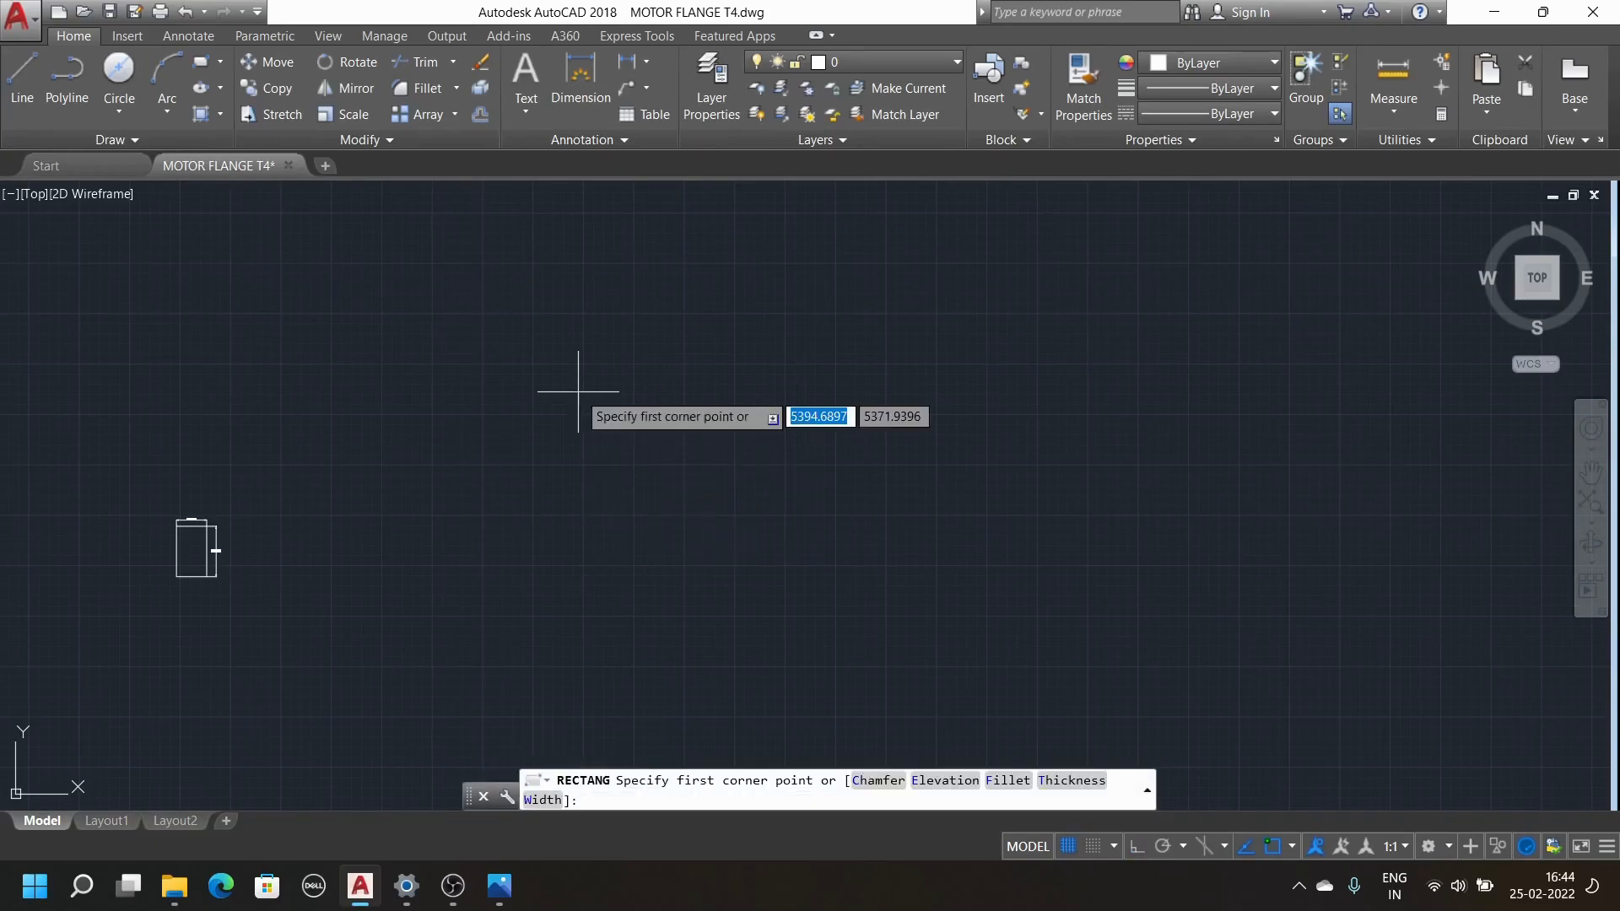
pyautogui.click(517, 366)
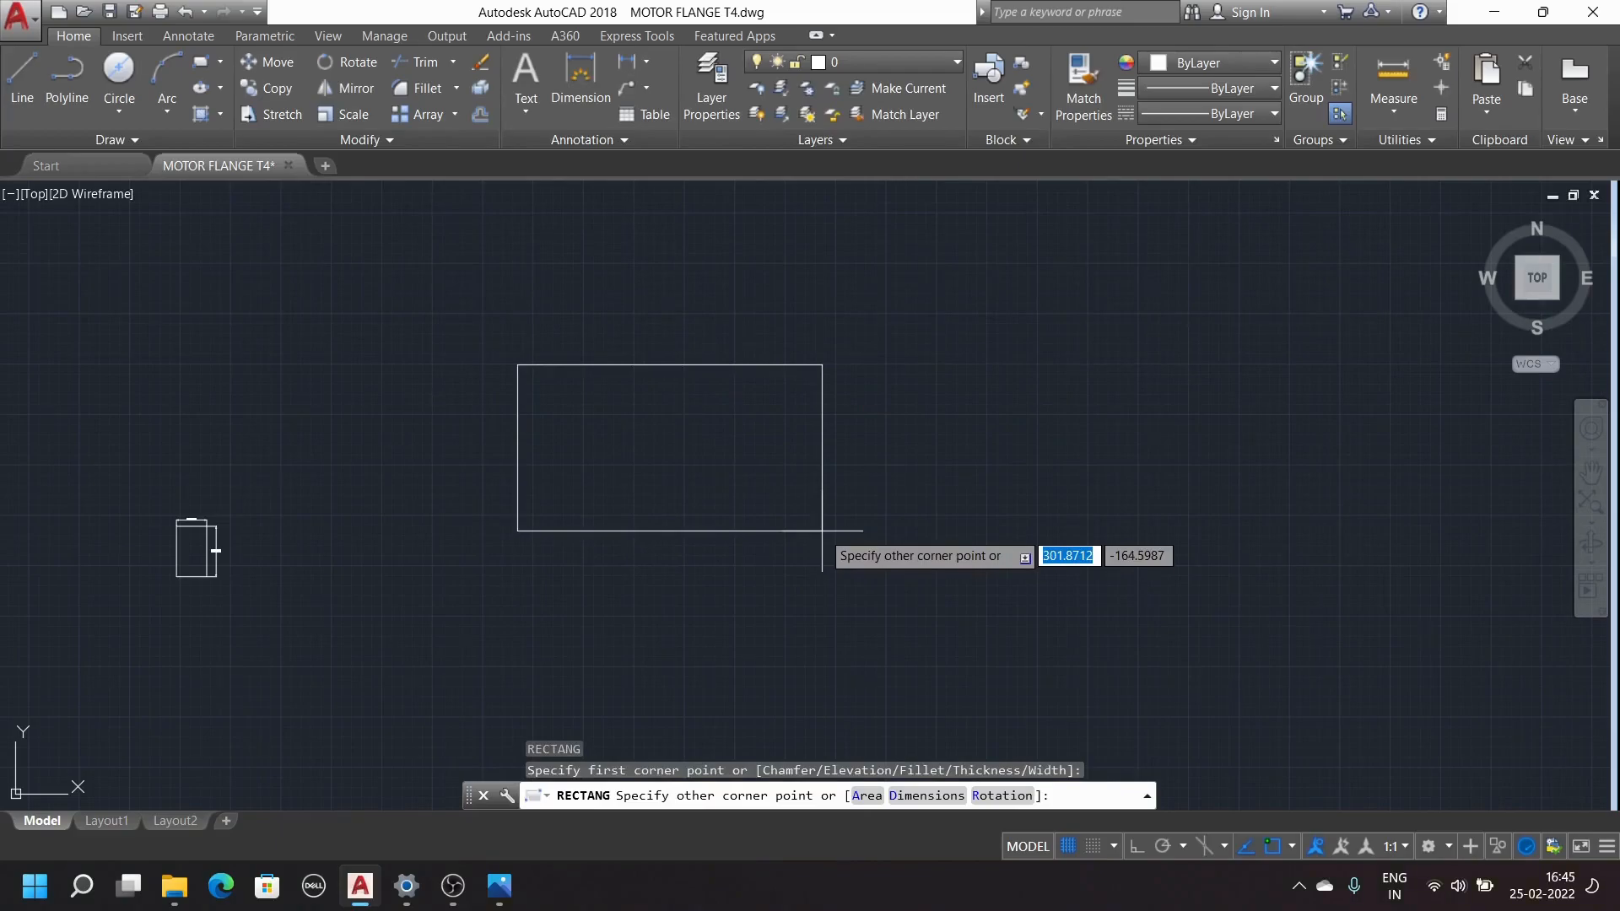
pyautogui.press('Escape')
pyautogui.press('Escape')
pyautogui.press('Escape')
pyautogui.press('Escape')
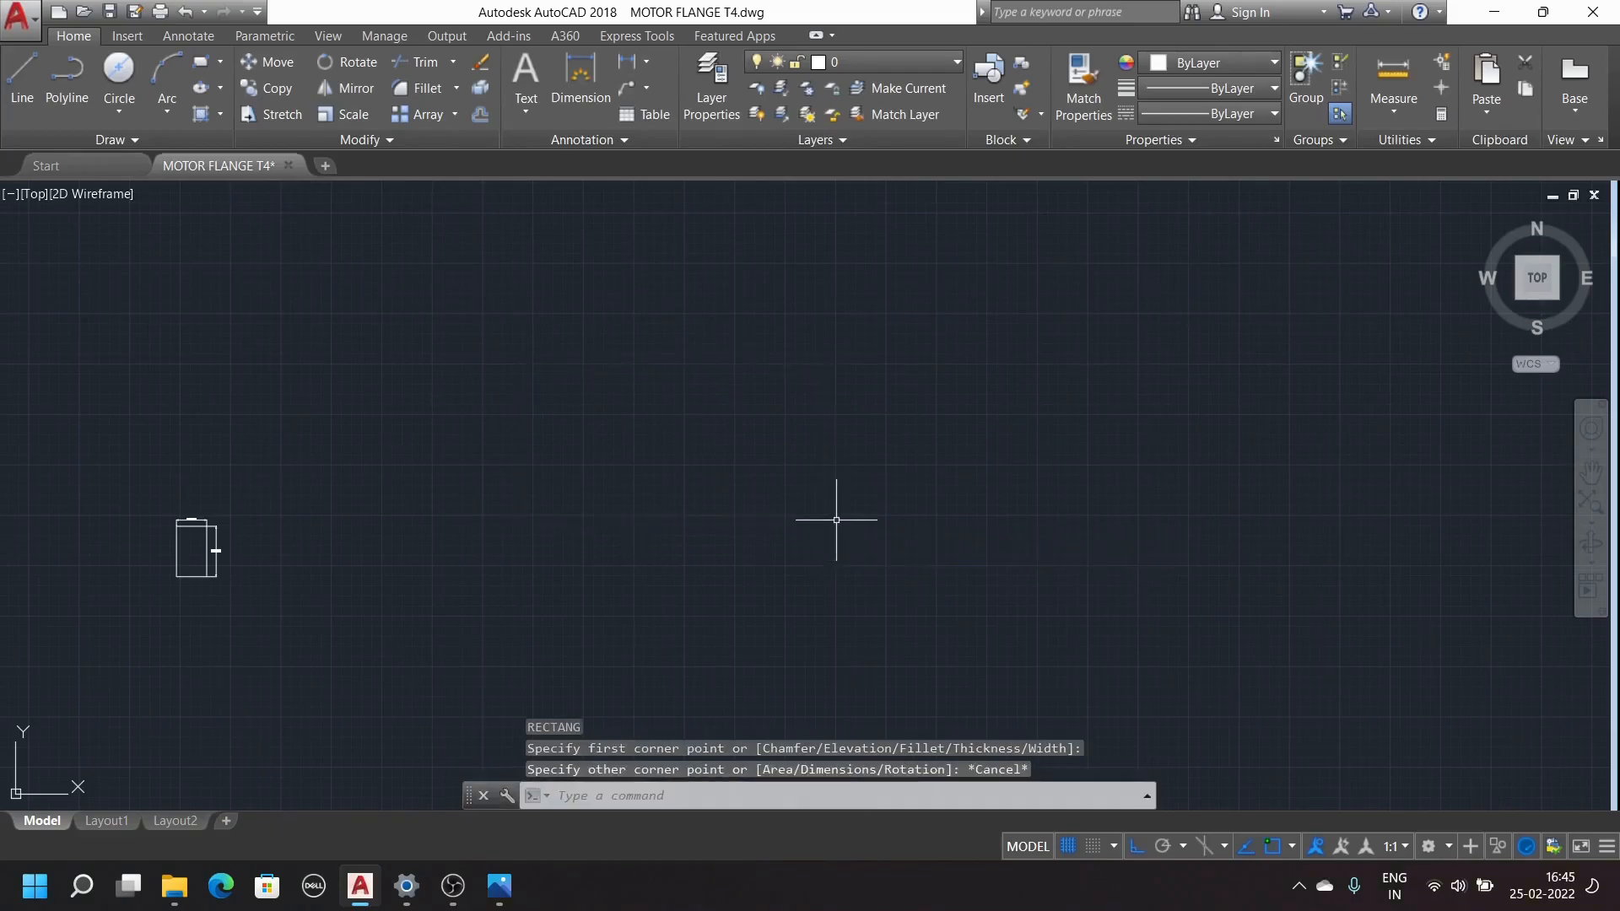
# Draw a rectangle 100 wide and 150 high in an empty area, with both chamfer distances set to 10
pyautogui.scroll(-3, 666, 413)
pyautogui.scroll(5, 680, 402)
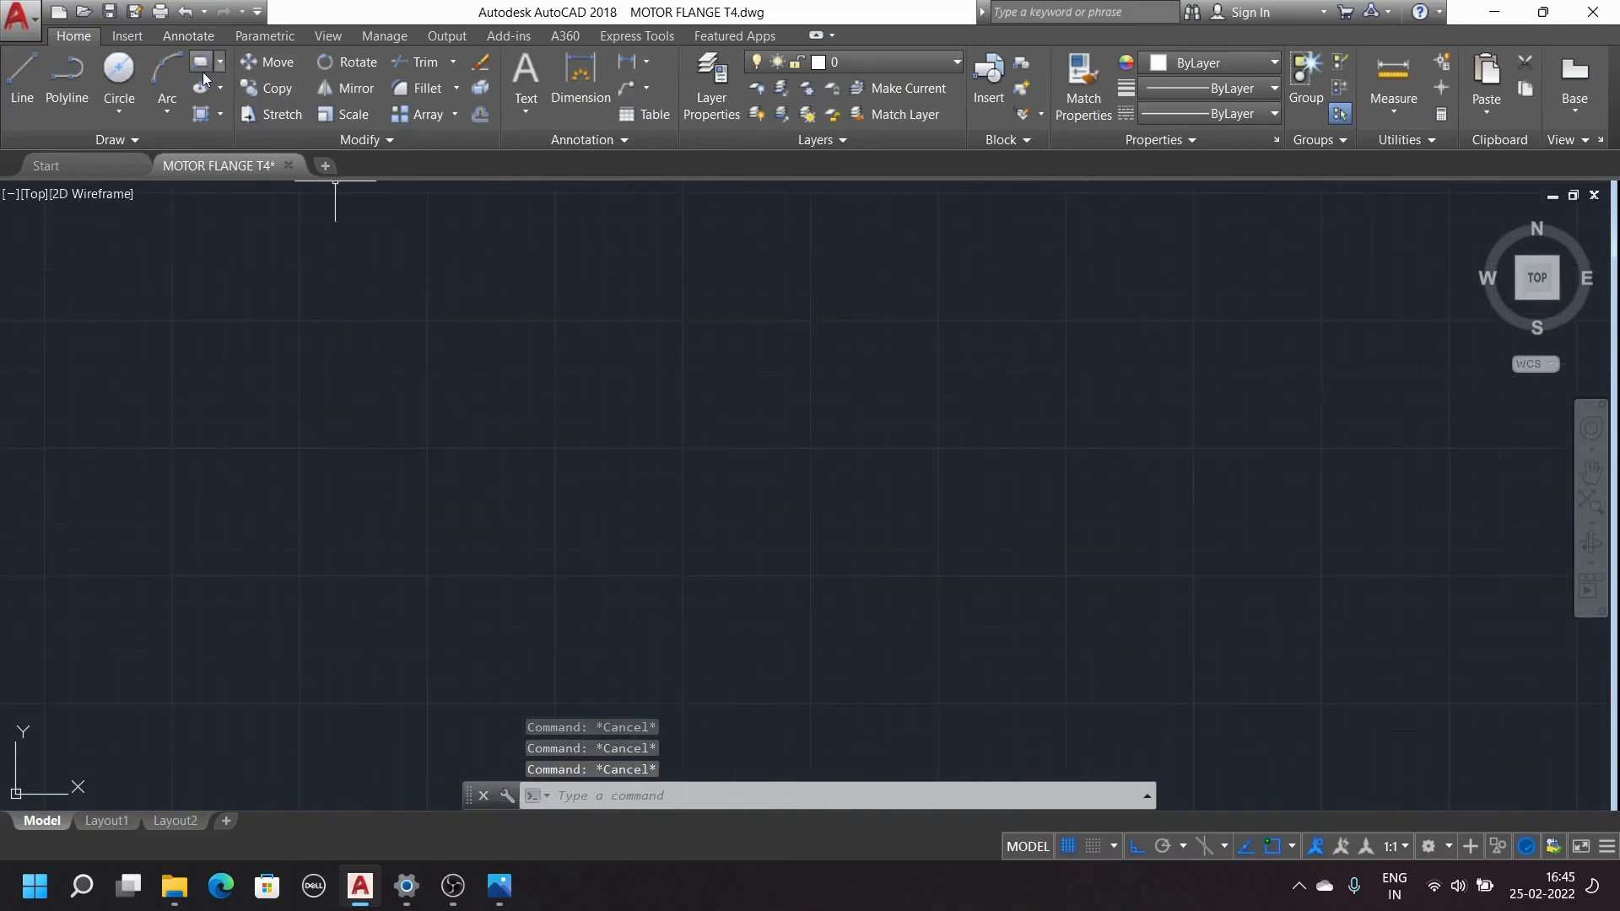
pyautogui.click(200, 64)
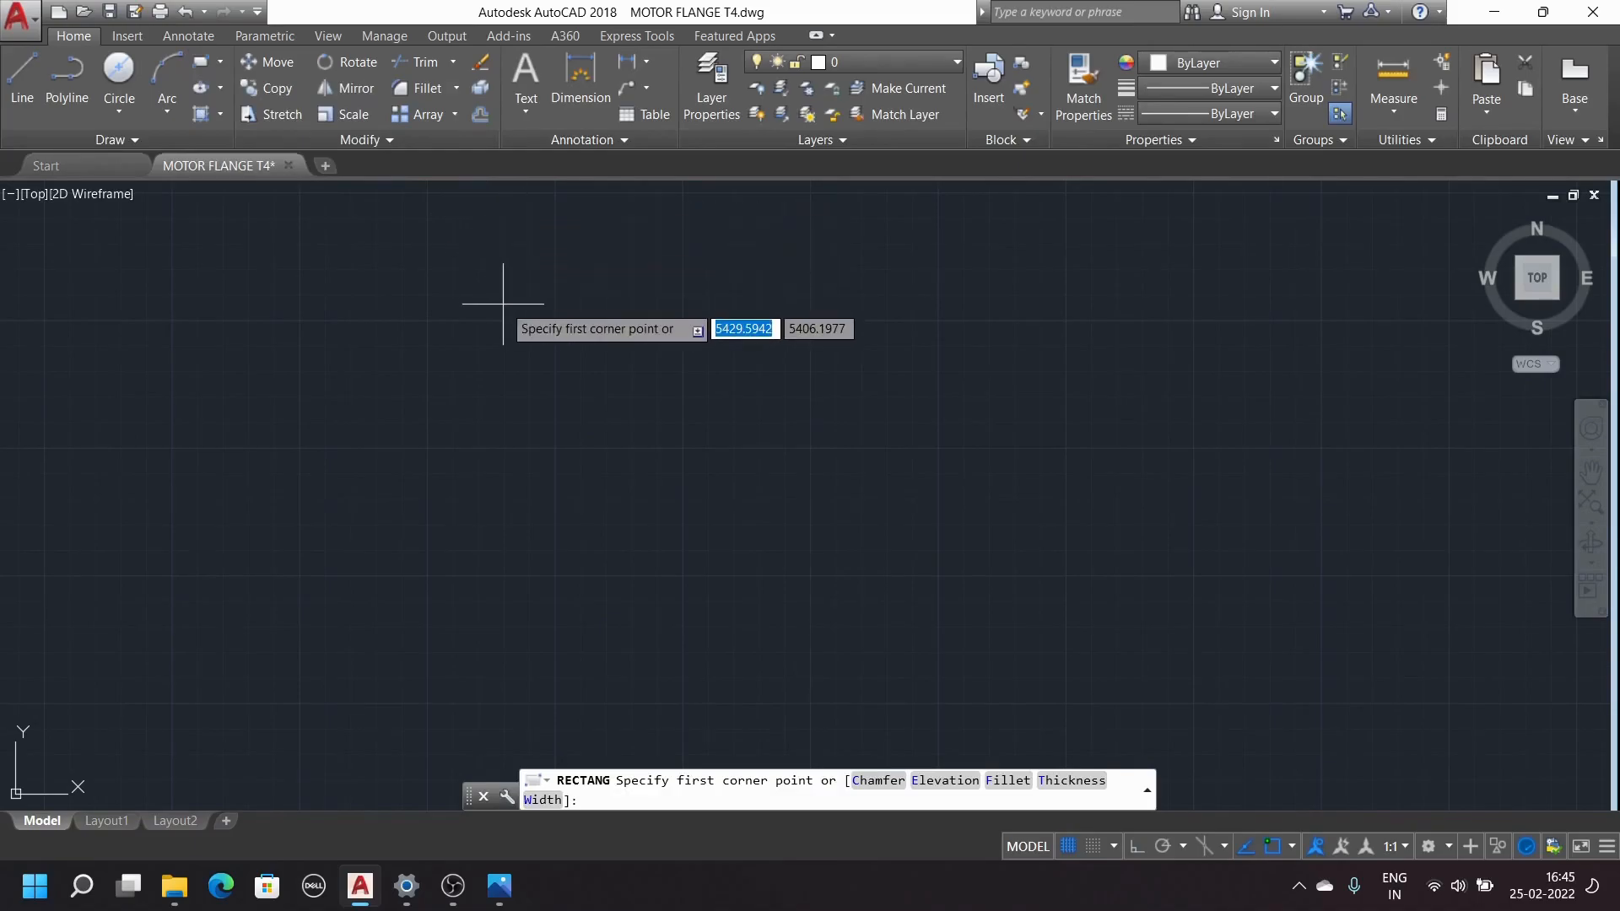
pyautogui.write('c')
pyautogui.press('Return')
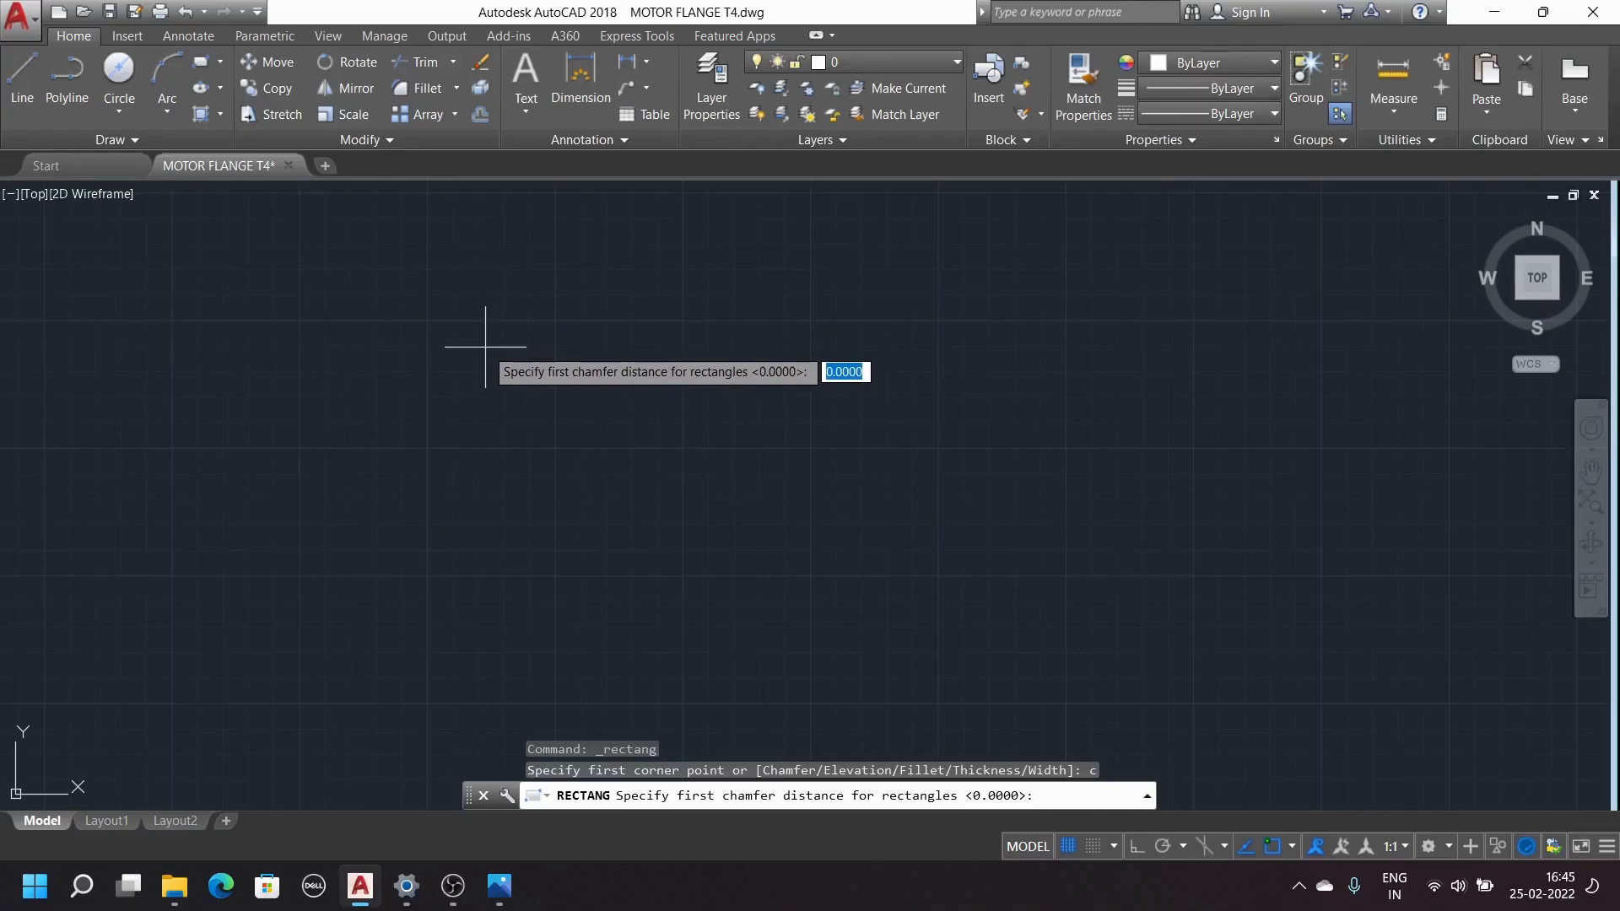
pyautogui.write('10')
pyautogui.press('Return')
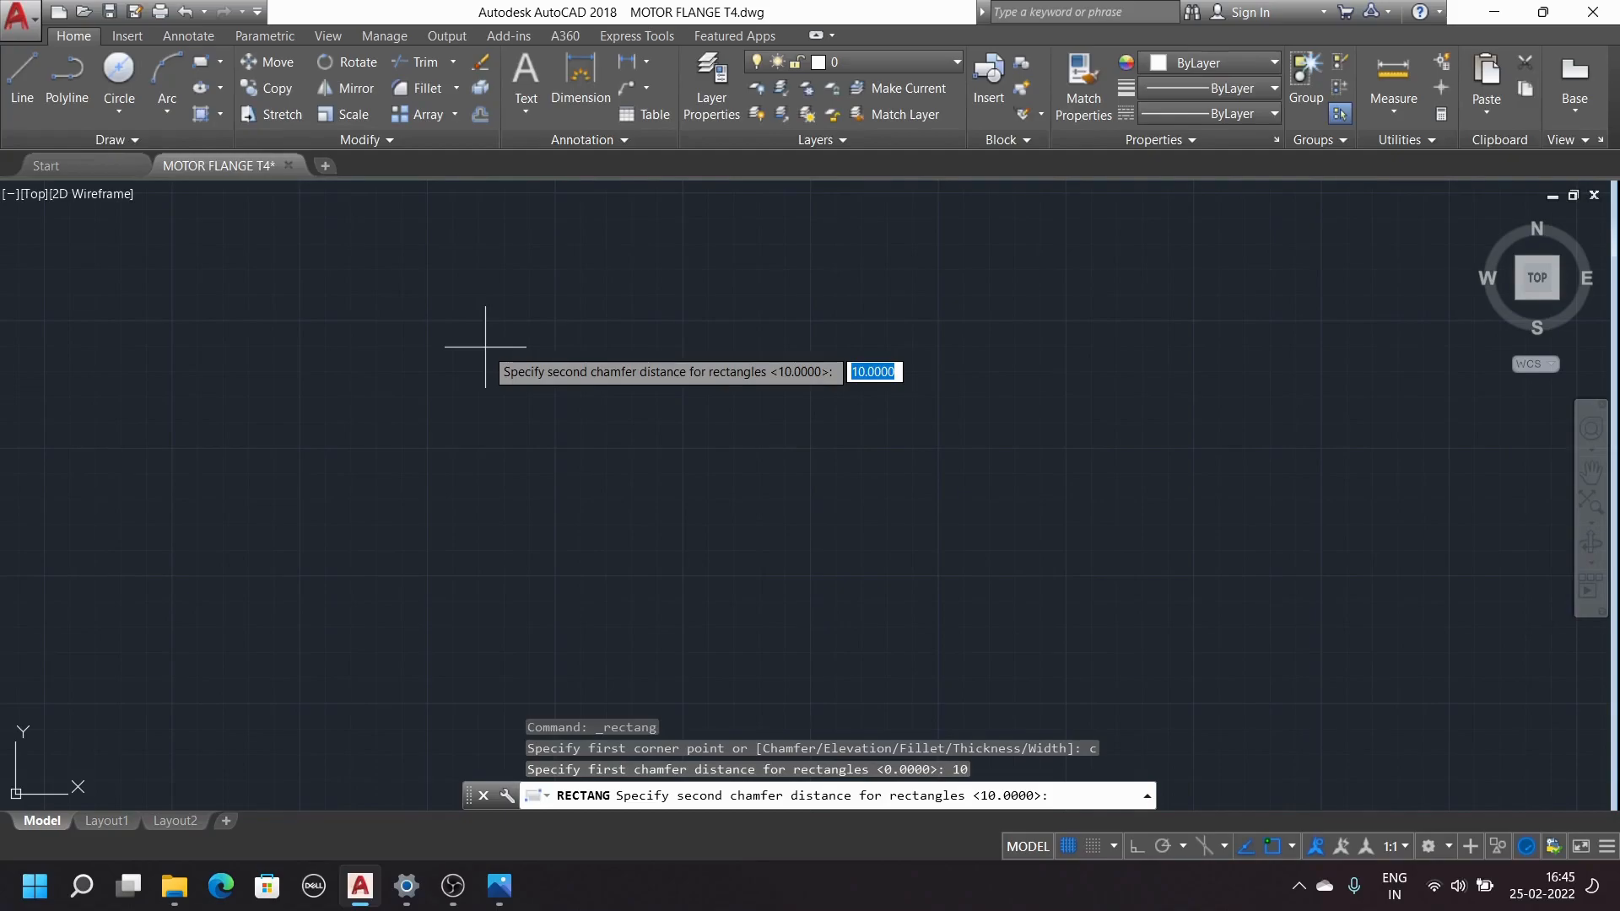
pyautogui.write('10')
pyautogui.press('Return')
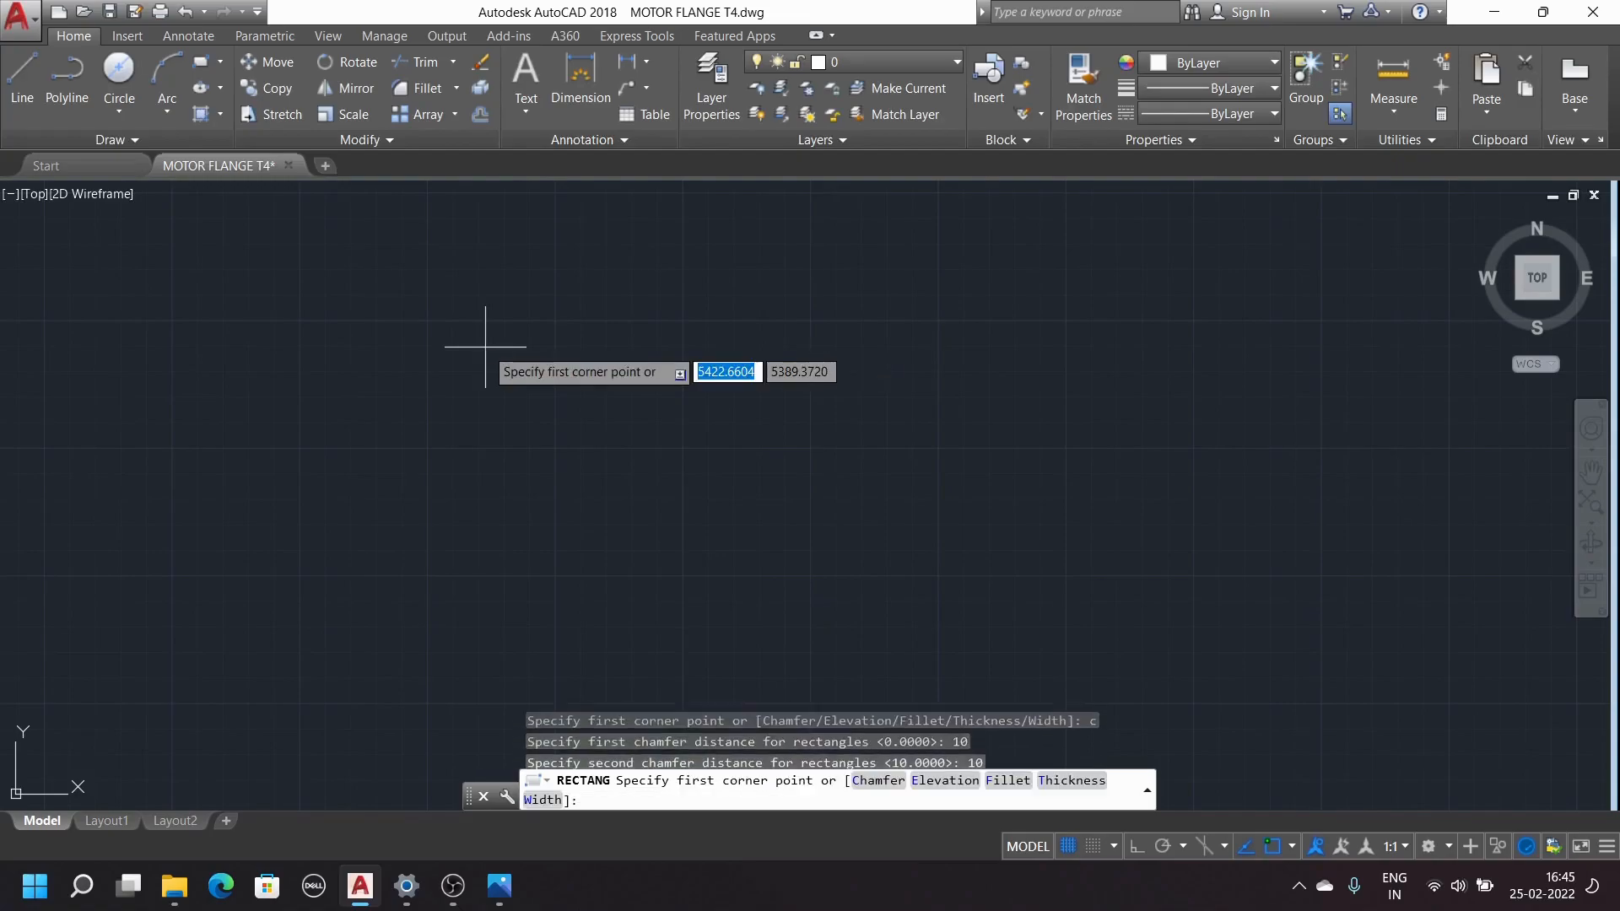
pyautogui.click(414, 342)
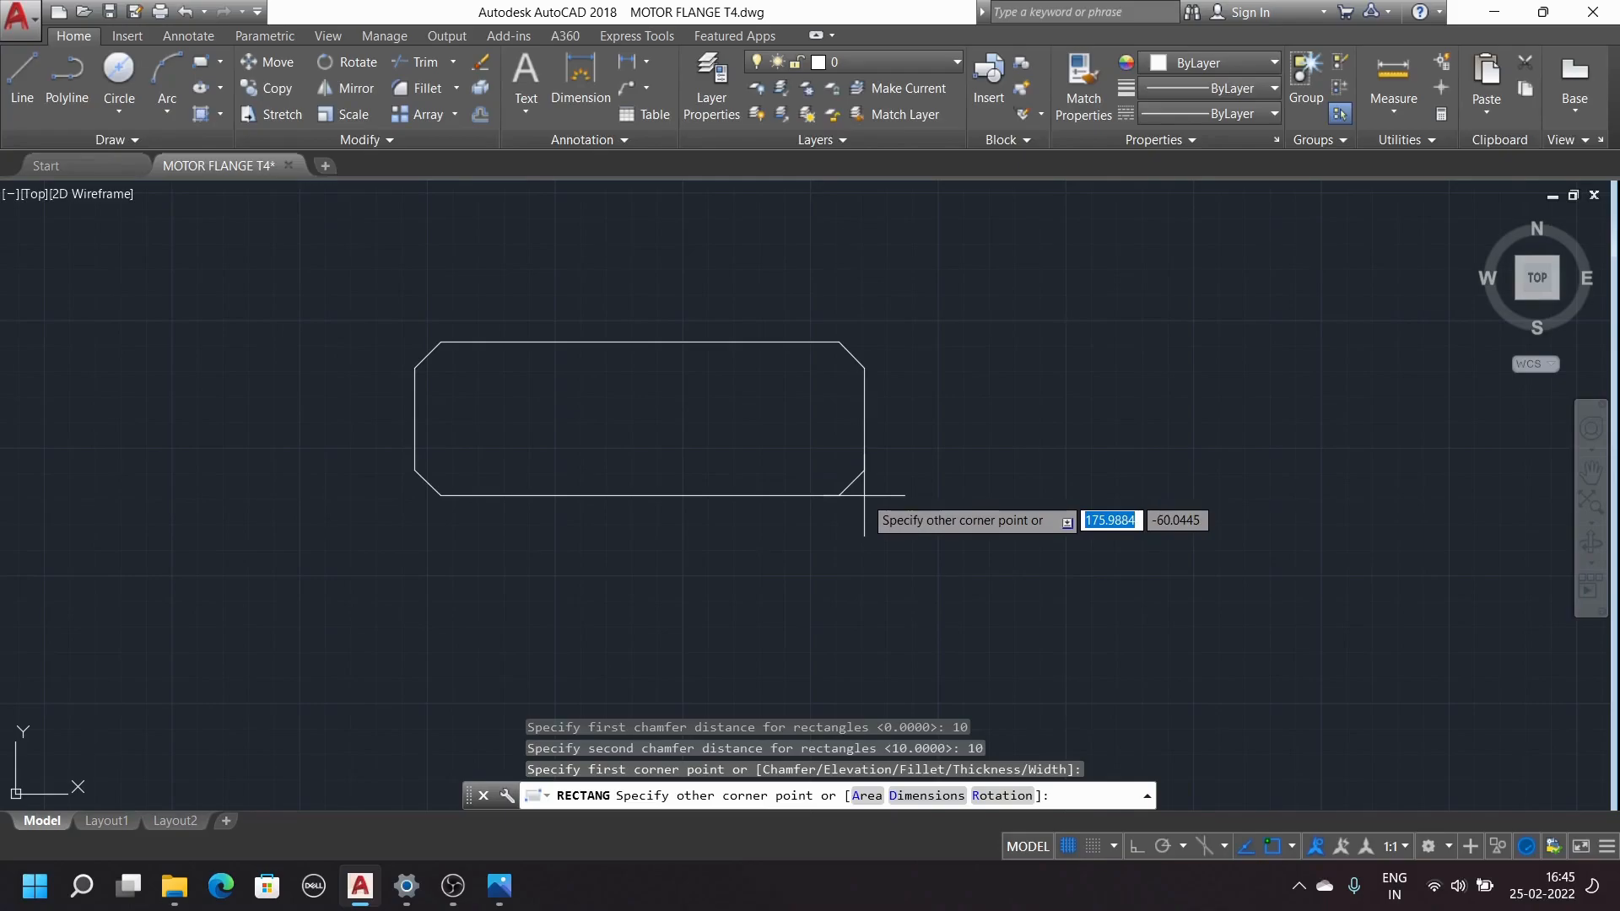
pyautogui.write('100')
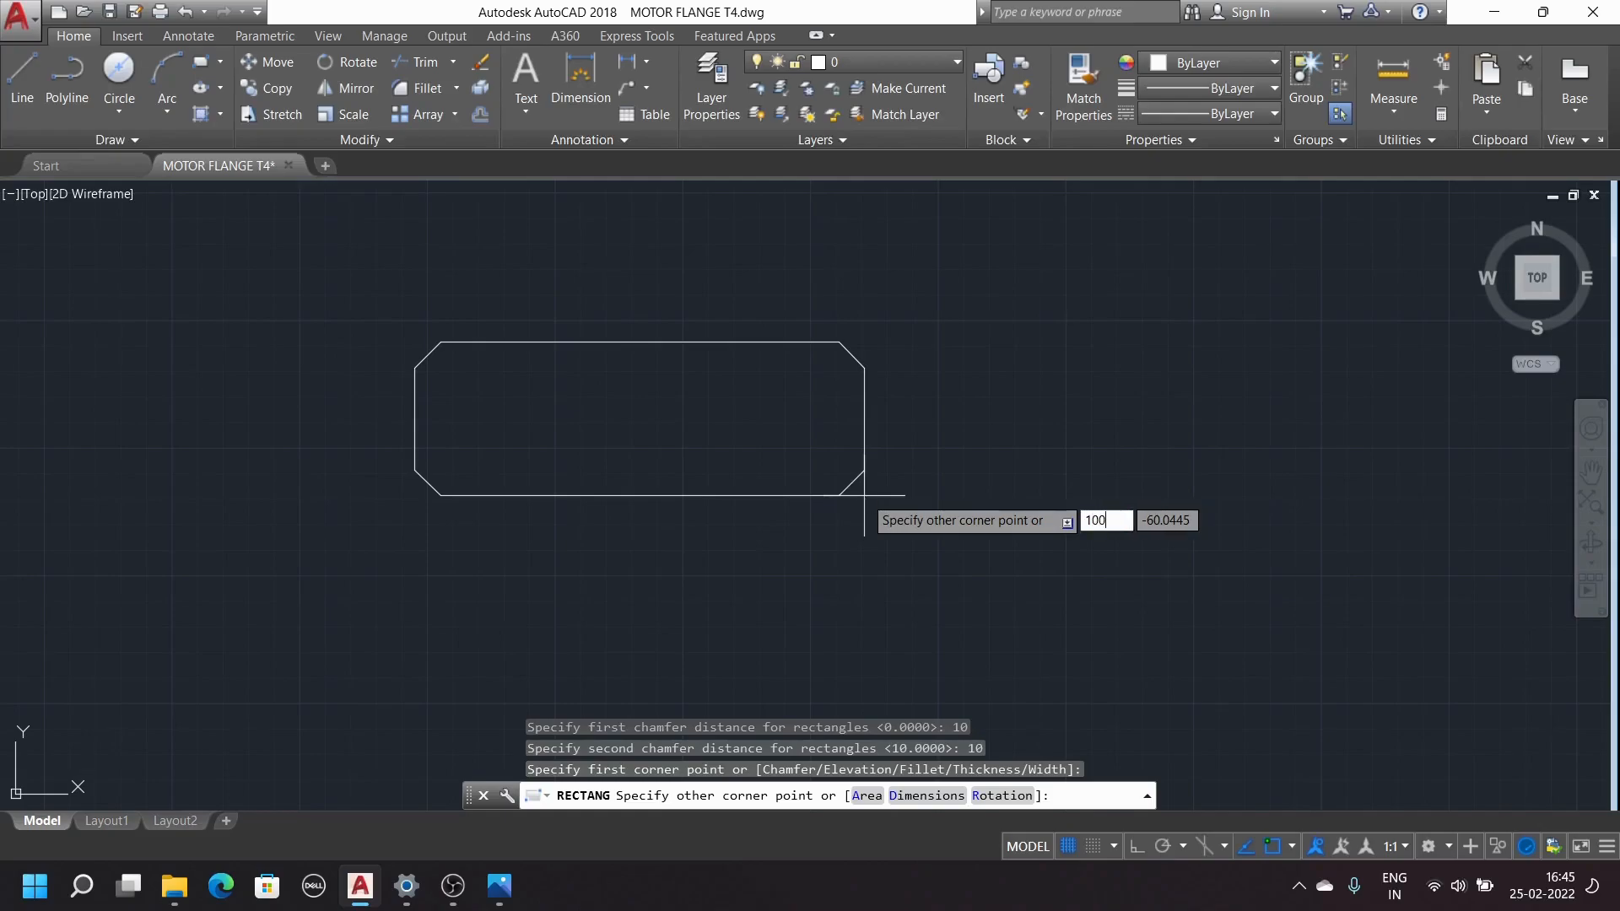
pyautogui.press('Tab')
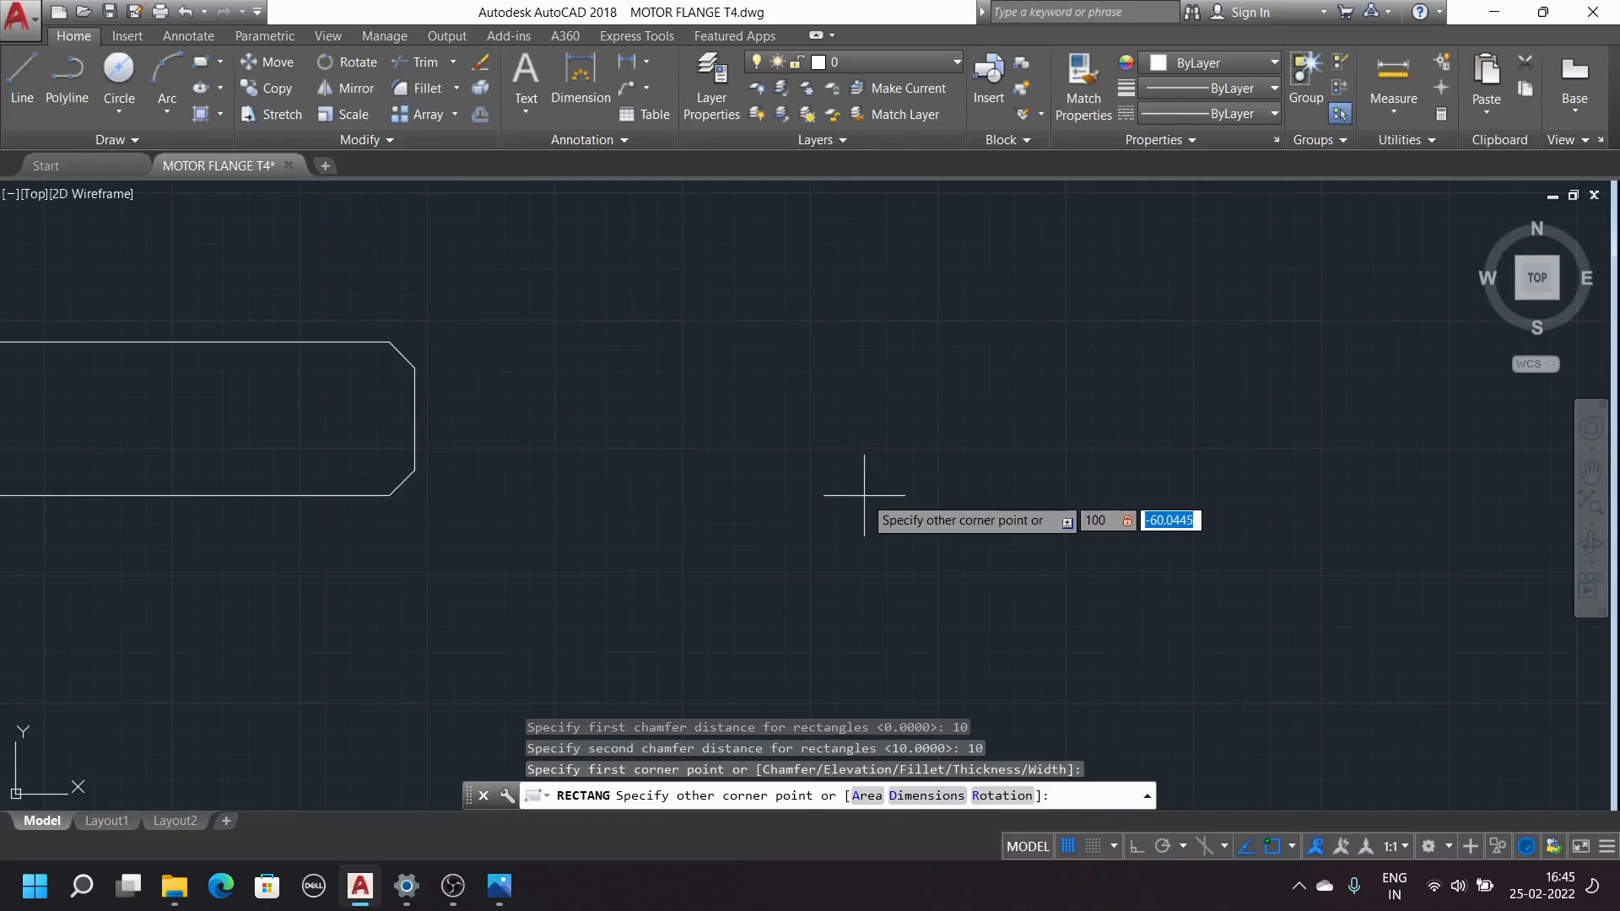
pyautogui.write('150')
pyautogui.press('Return')
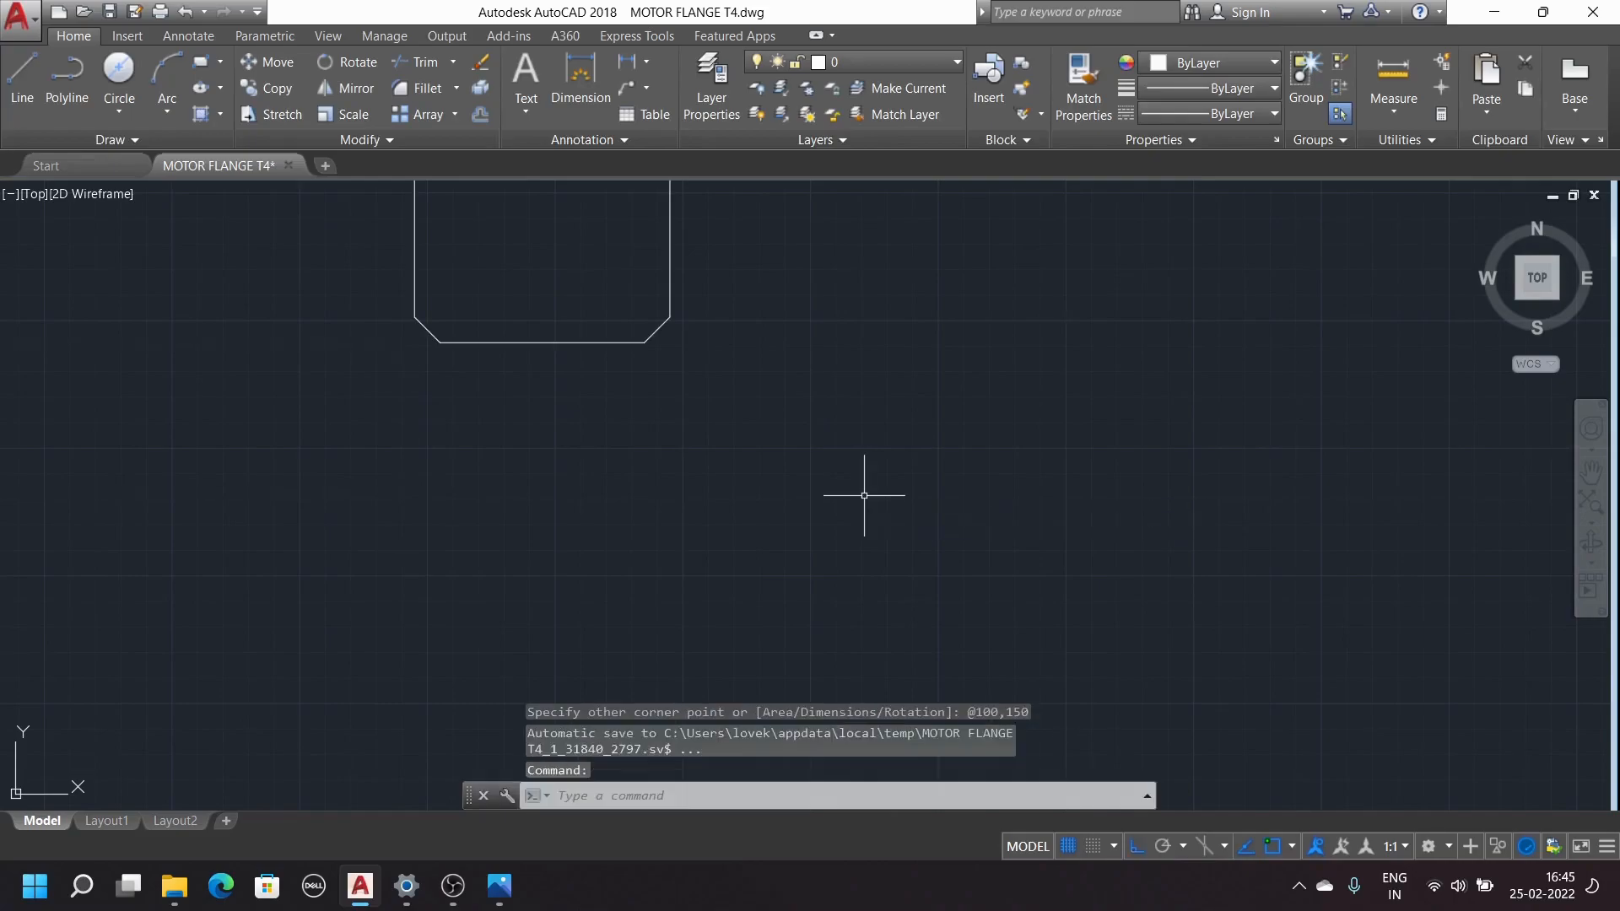
# Draw a rectangle about 181 wide and 65 high above the chamfered rectangle, using chamfer distances of 10 and 5
pyautogui.scroll(-6, 796, 523)
pyautogui.scroll(6, 785, 390)
pyautogui.scroll(2, 784, 390)
pyautogui.scroll(-2, 785, 390)
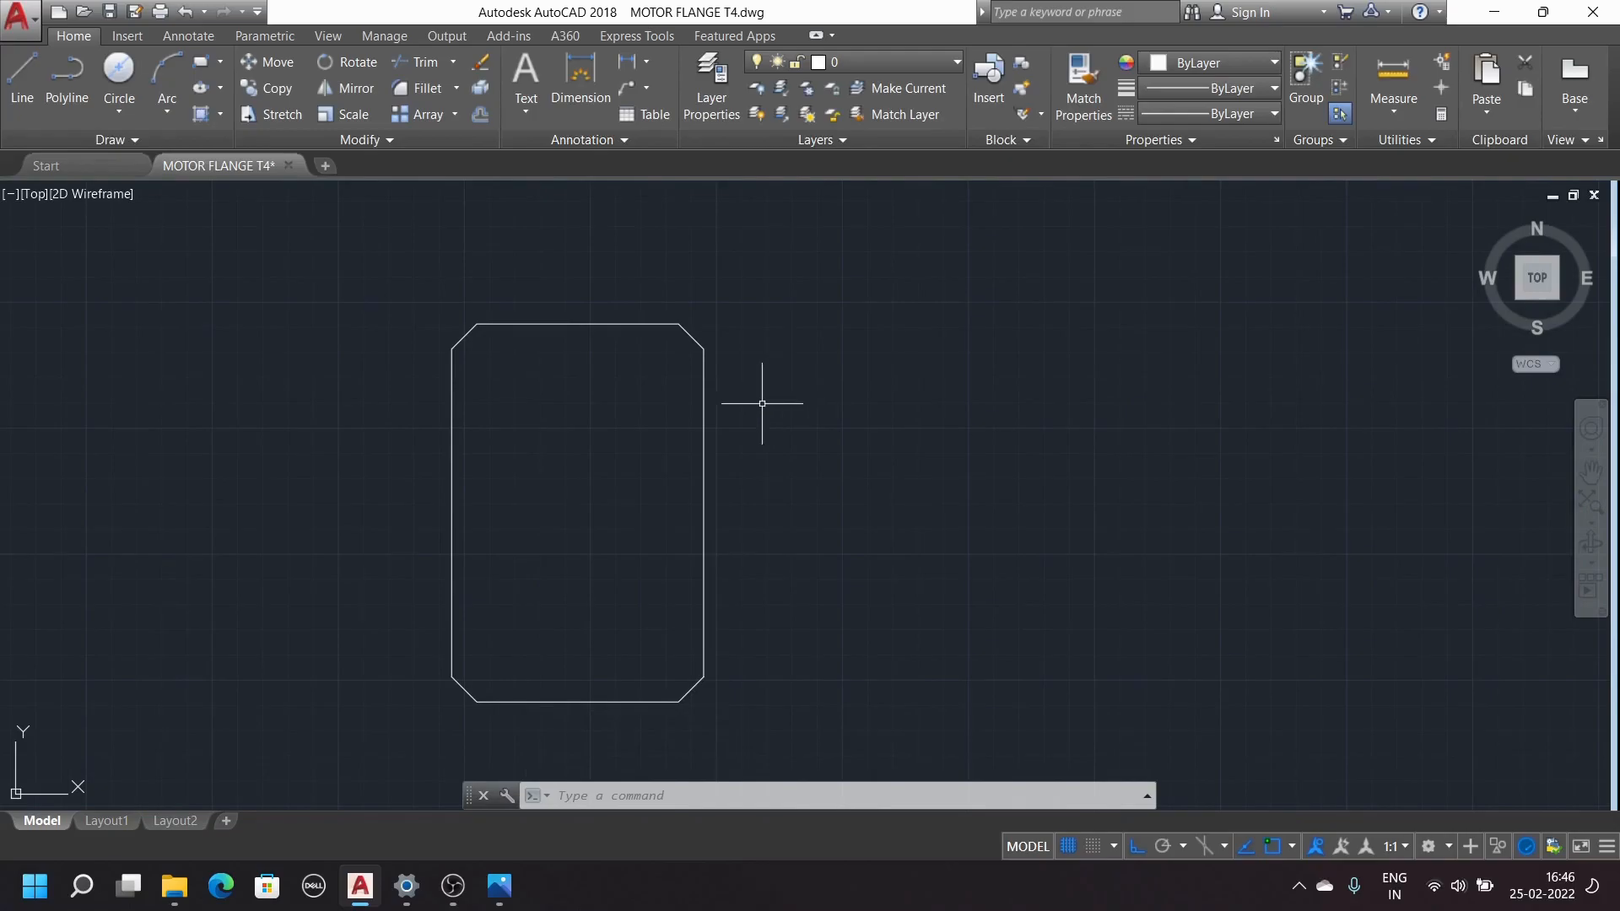
pyautogui.scroll(-2, 726, 463)
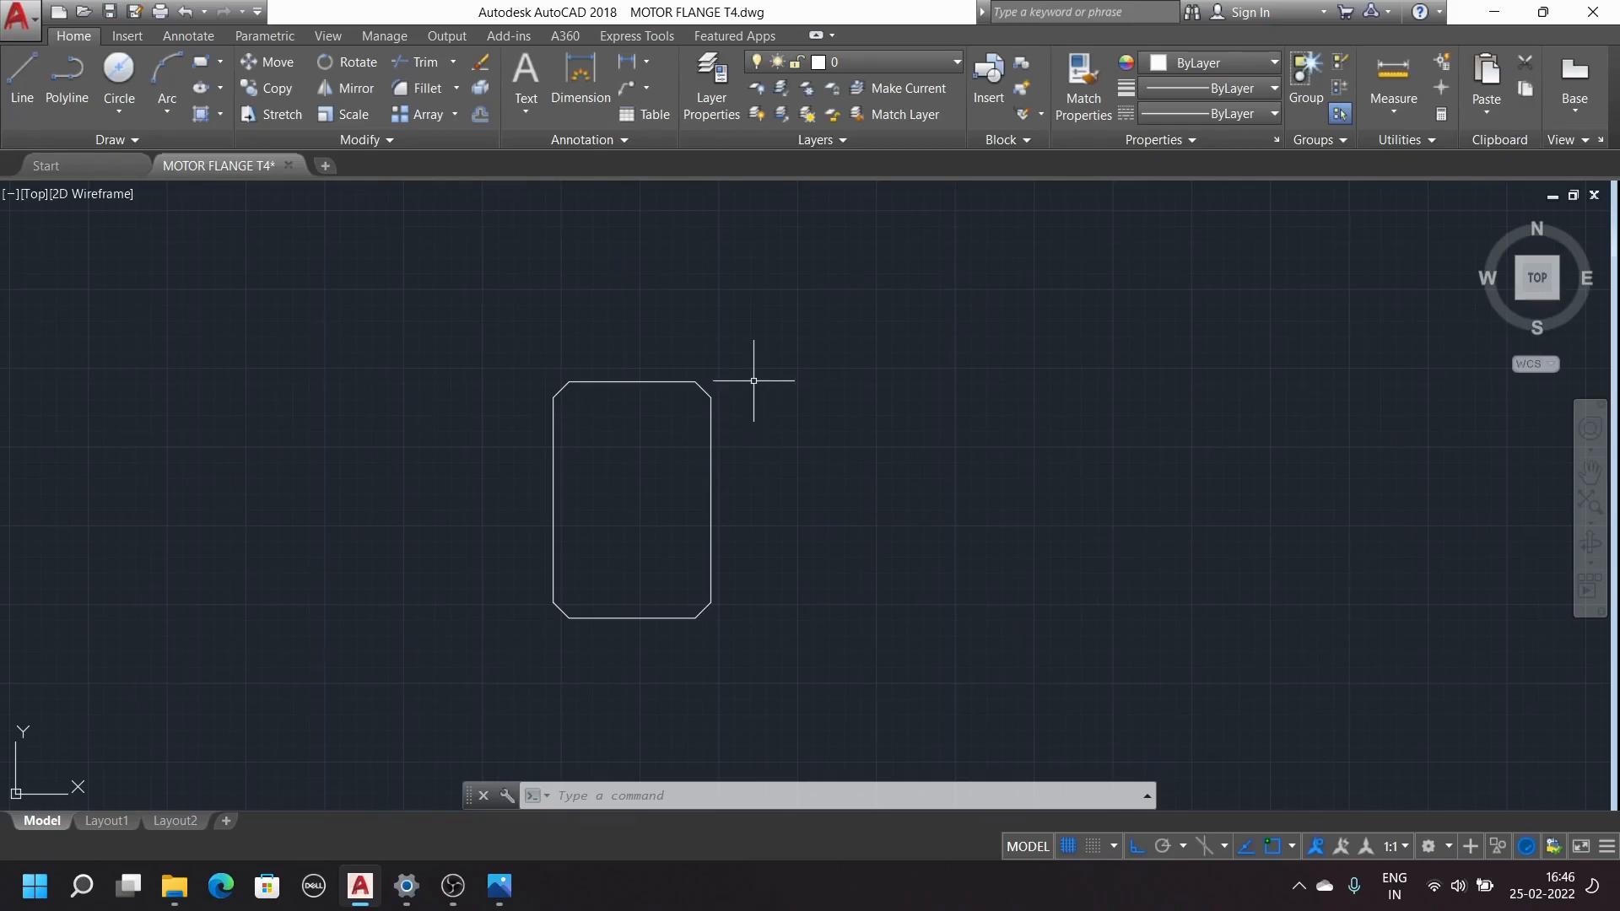
pyautogui.scroll(-5, 650, 400)
pyautogui.scroll(7, 721, 350)
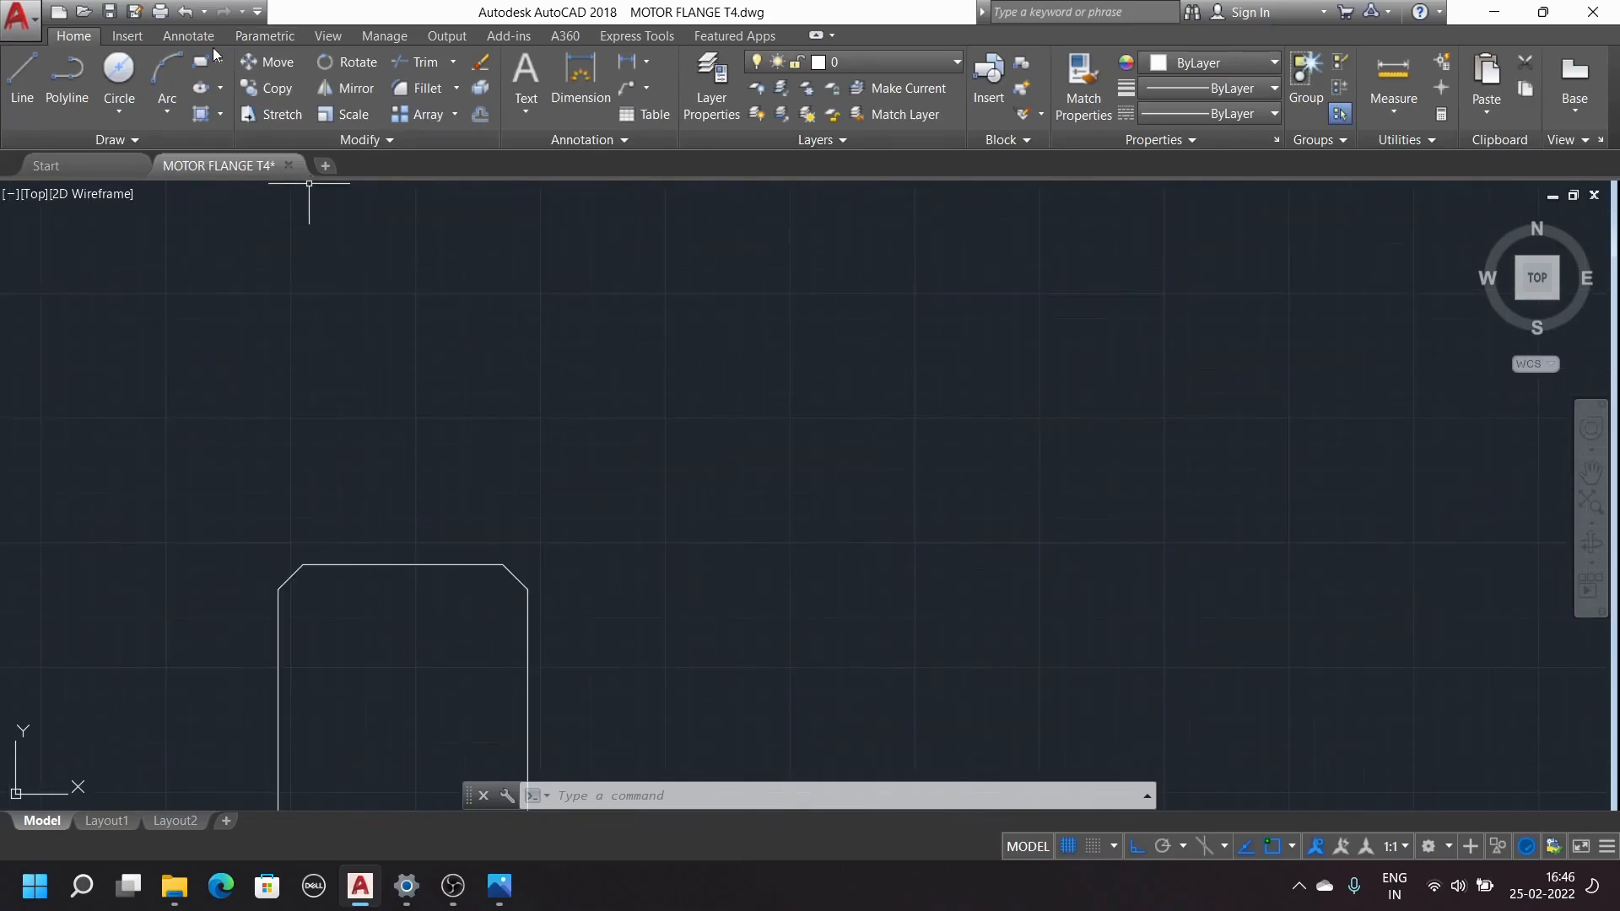
pyautogui.click(200, 59)
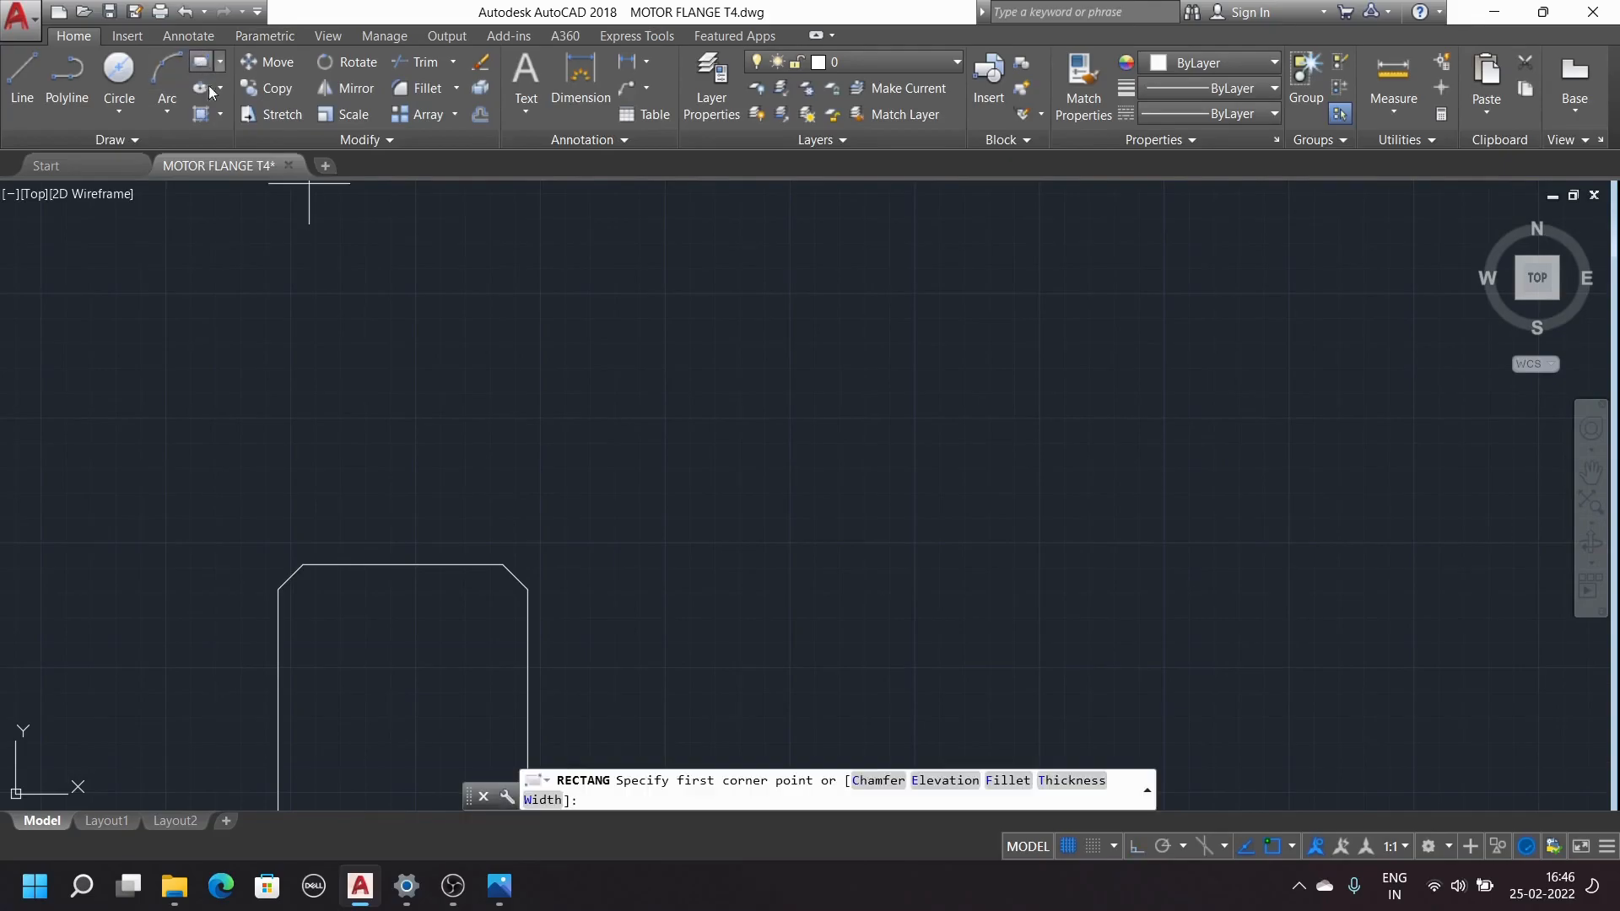
pyautogui.write('c')
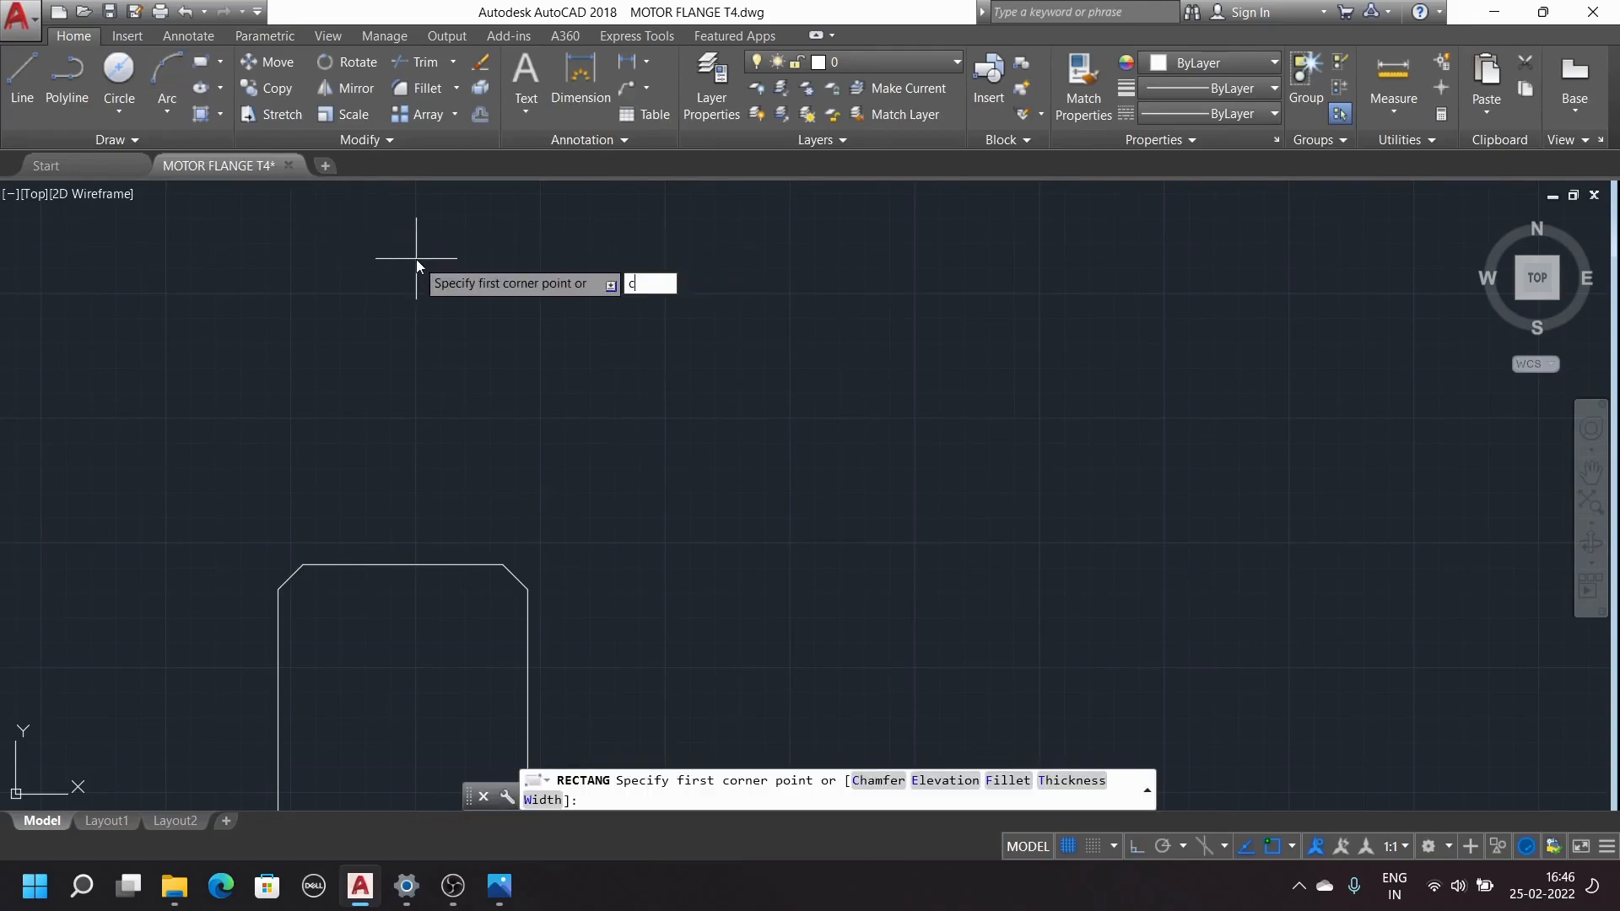
pyautogui.press('Return')
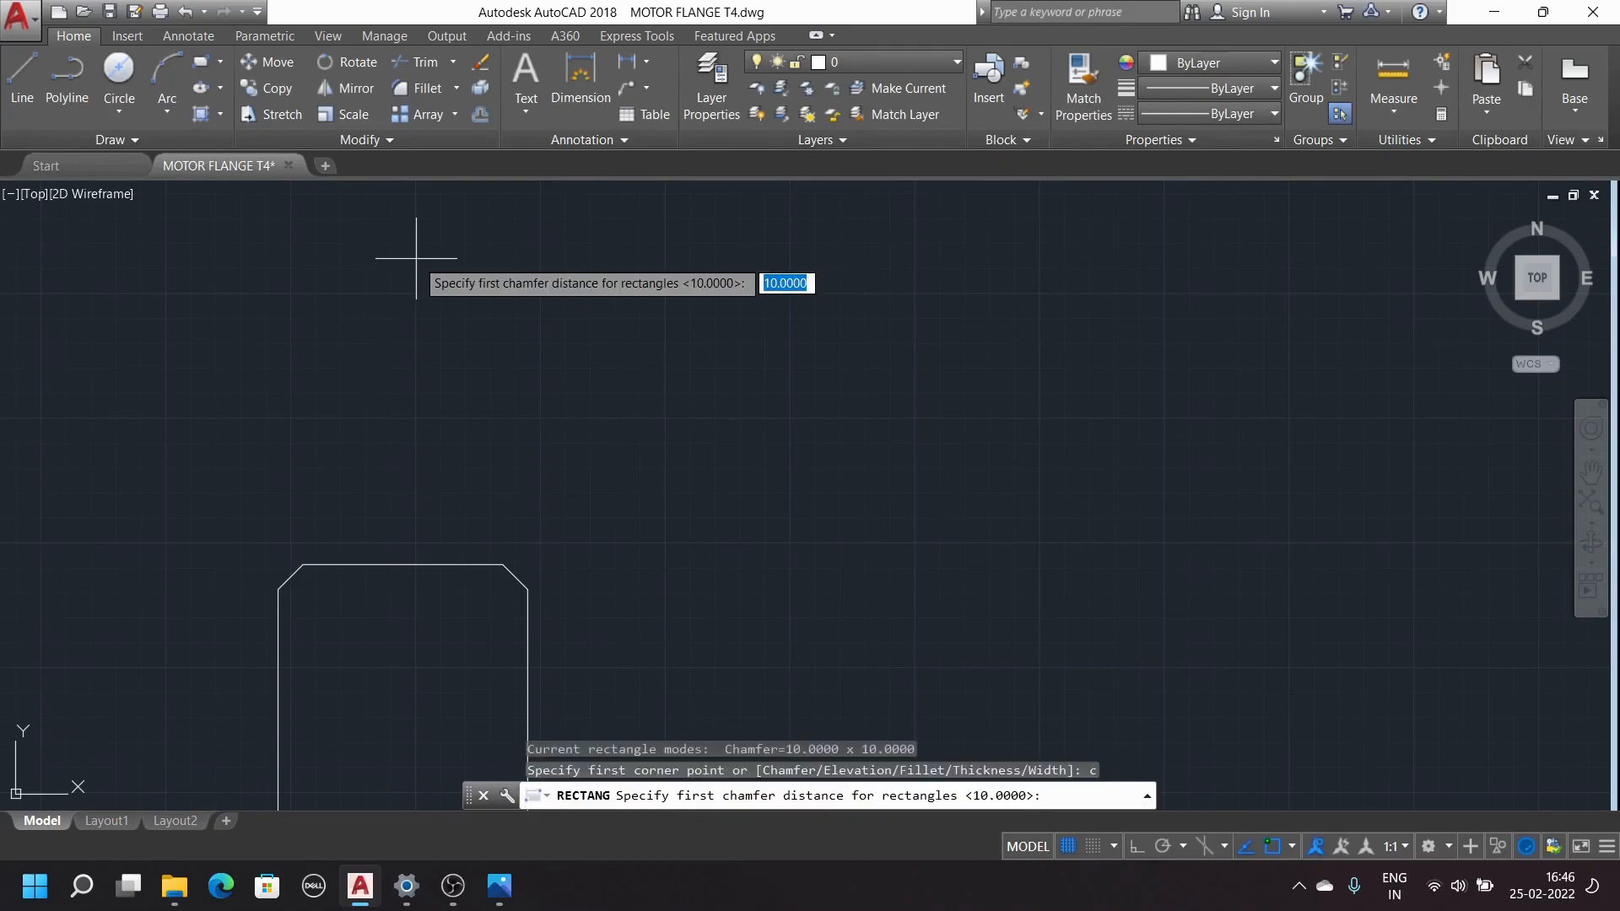
pyautogui.press('Return')
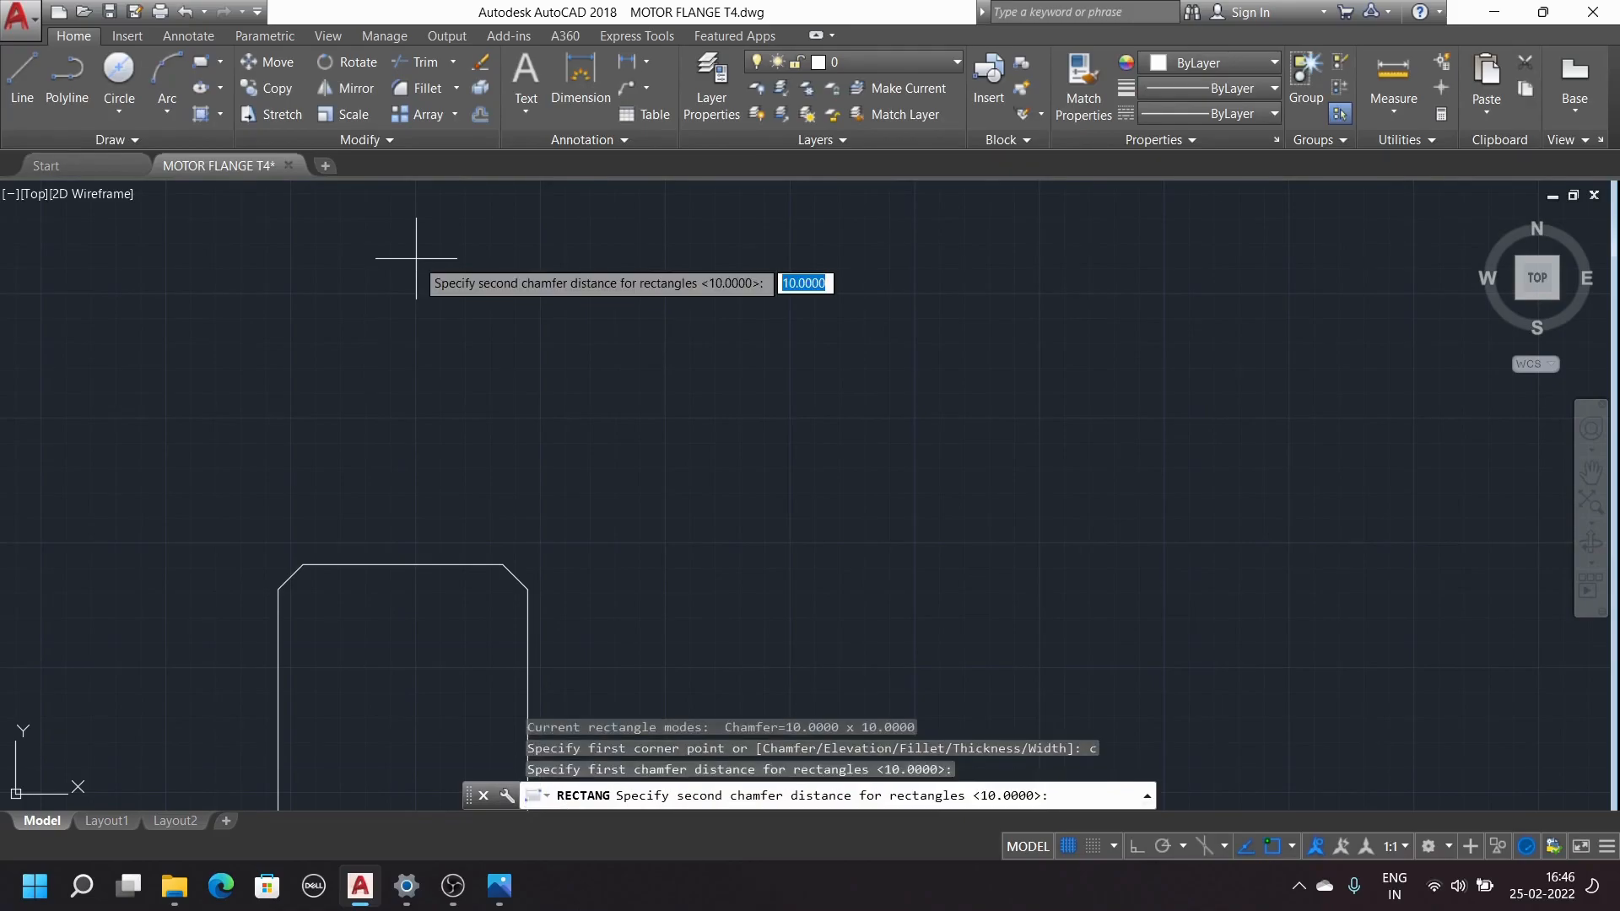
pyautogui.write('5')
pyautogui.press('Return')
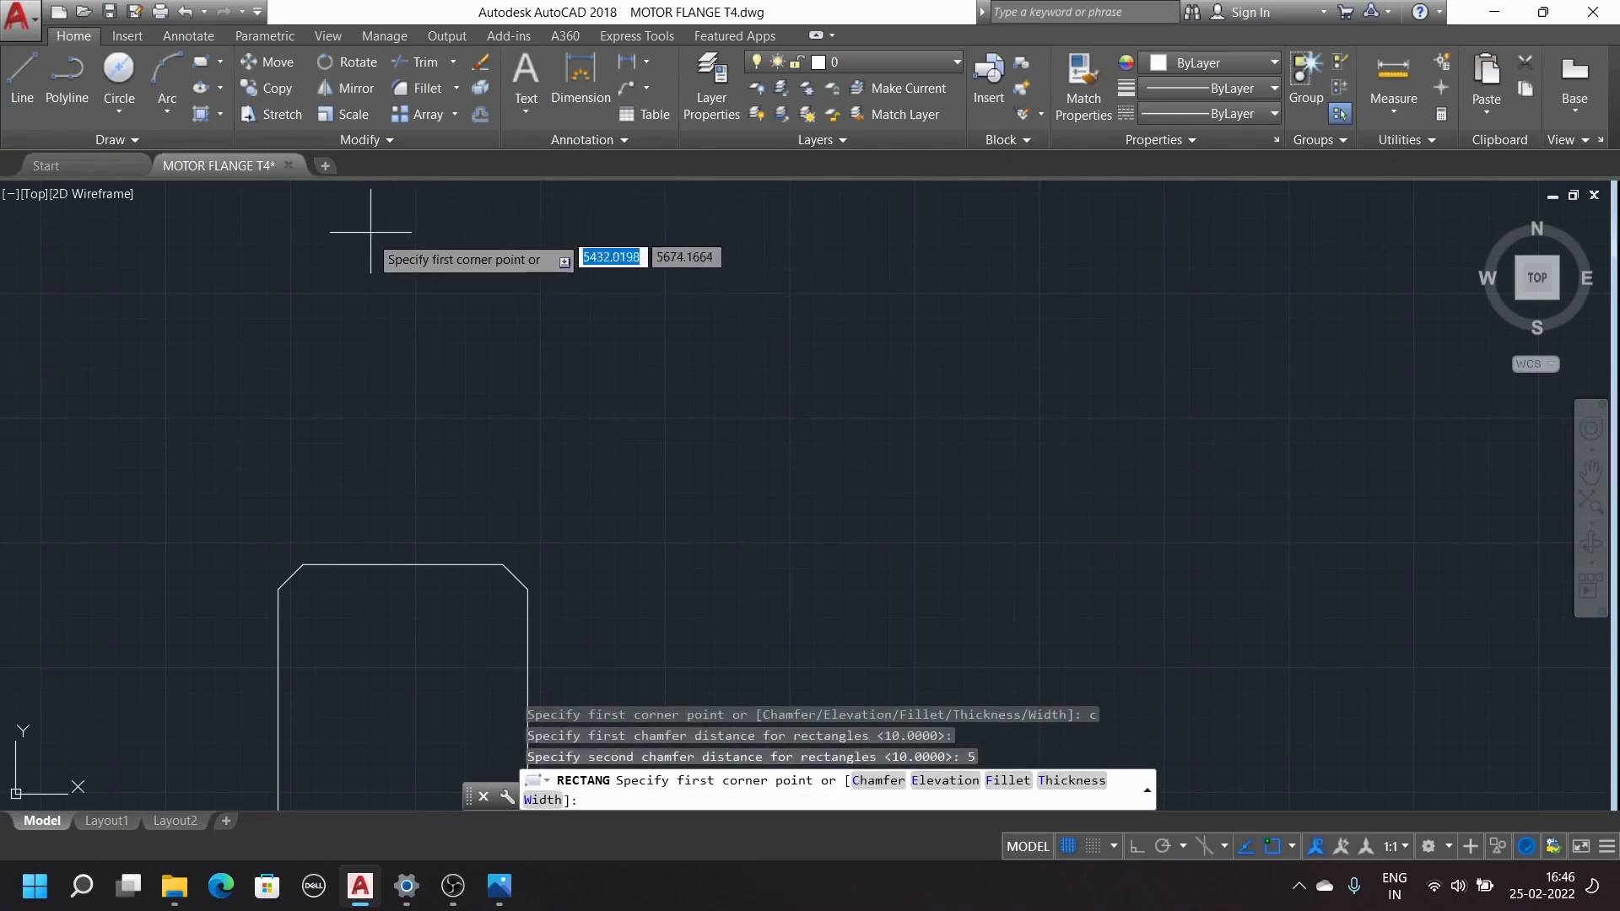
pyautogui.click(392, 260)
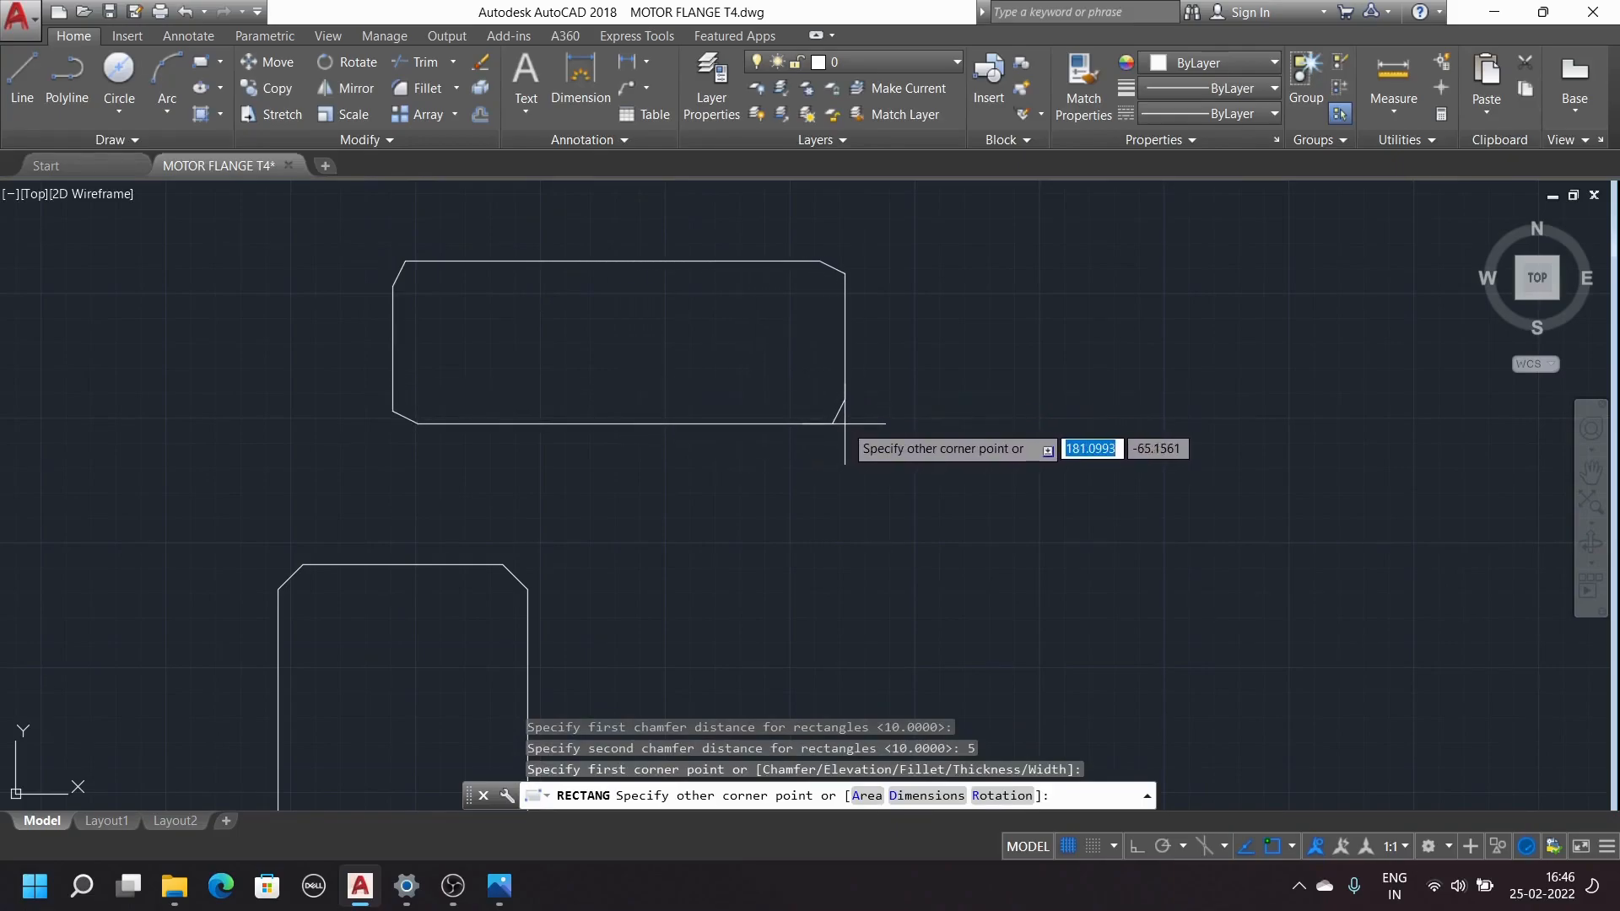
pyautogui.click(846, 423)
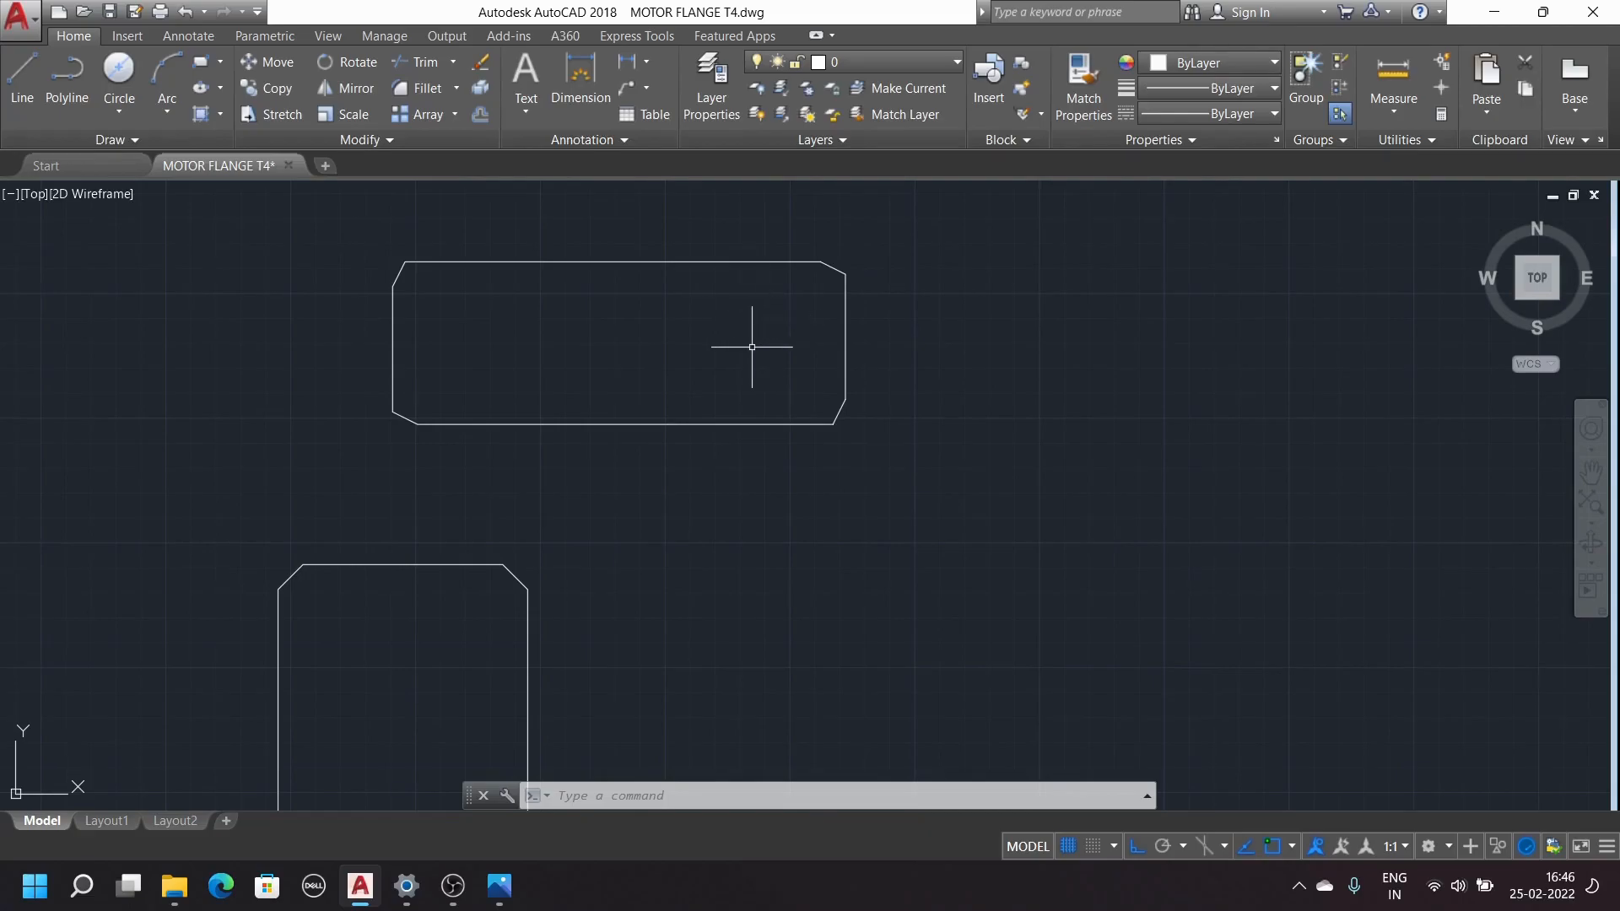
pyautogui.scroll(-5, 712, 369)
pyautogui.scroll(2, 863, 311)
pyautogui.scroll(4, 862, 311)
pyautogui.scroll(-2, 843, 314)
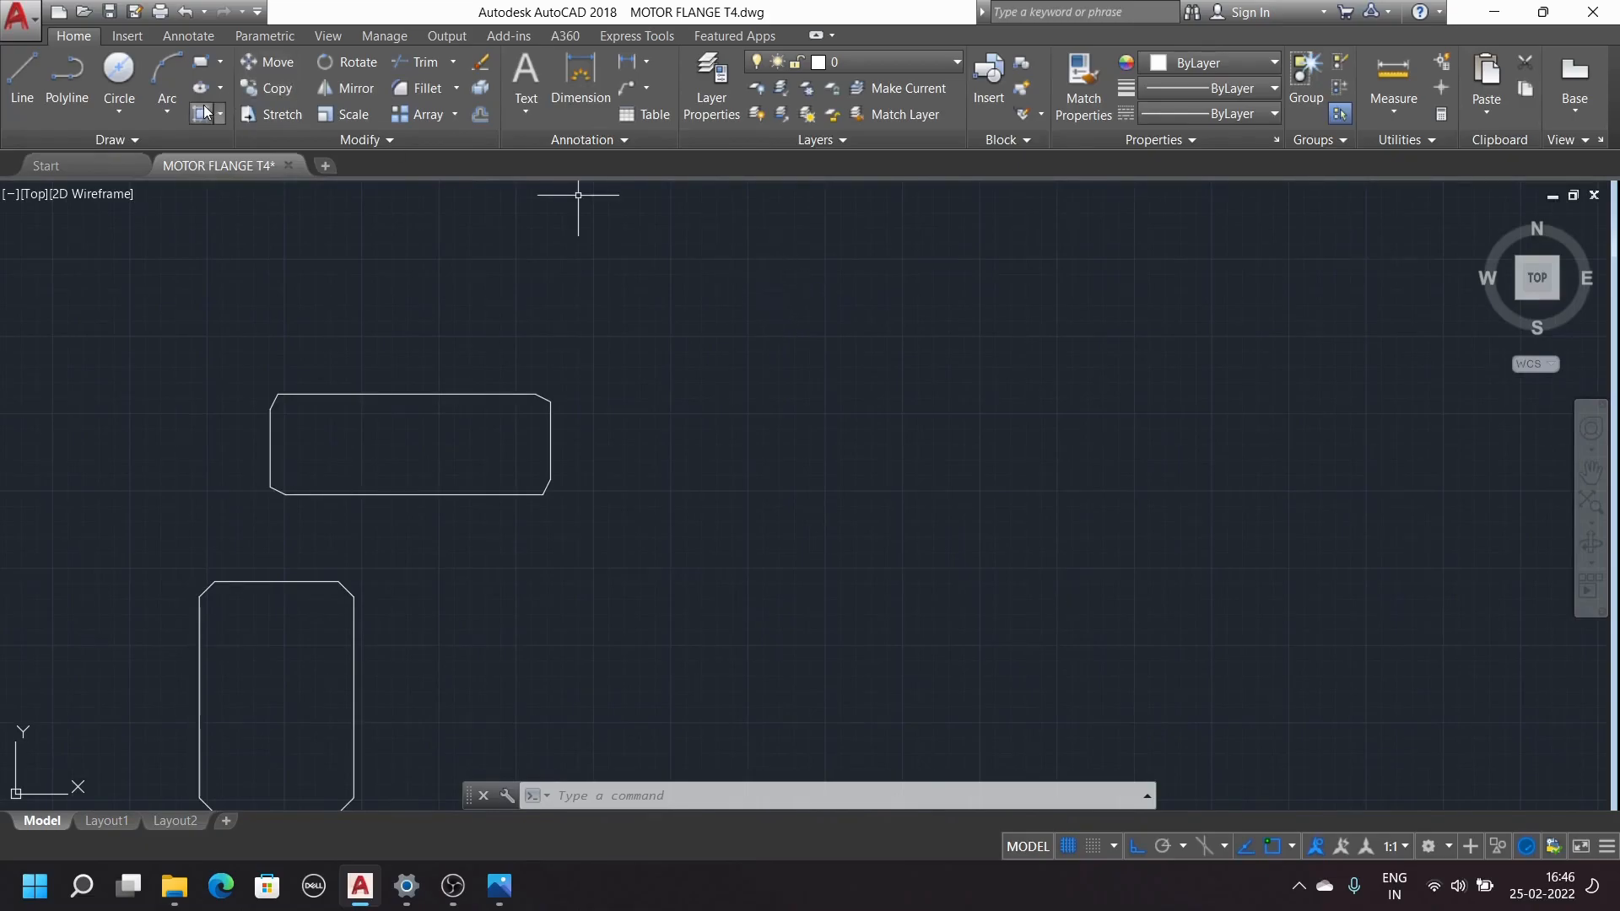
pyautogui.click(202, 64)
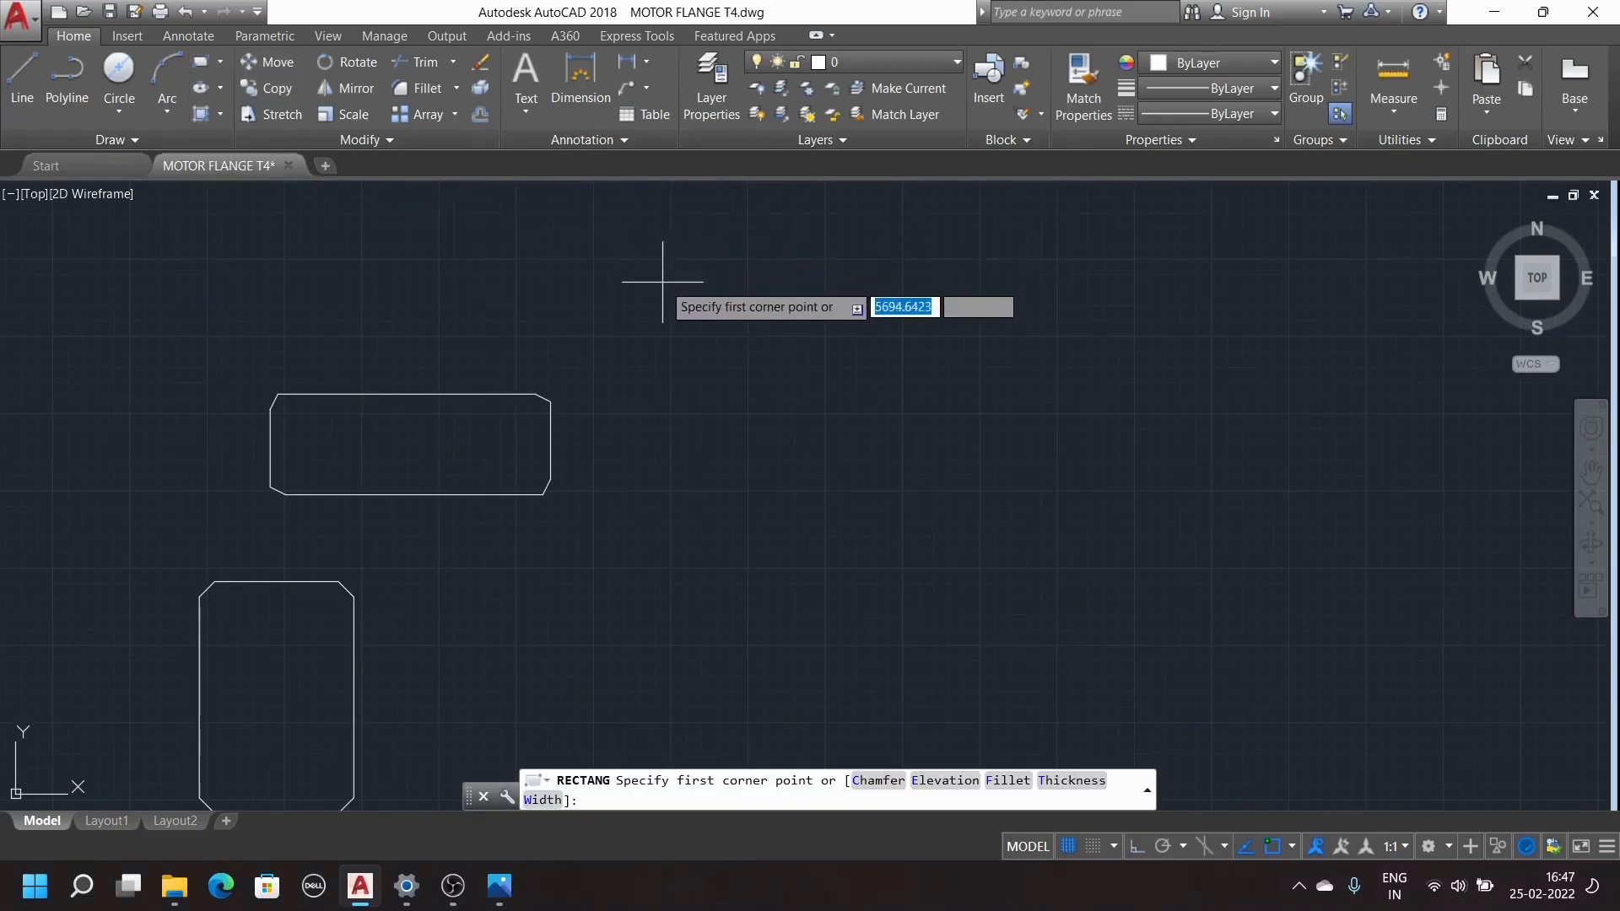
pyautogui.click(659, 294)
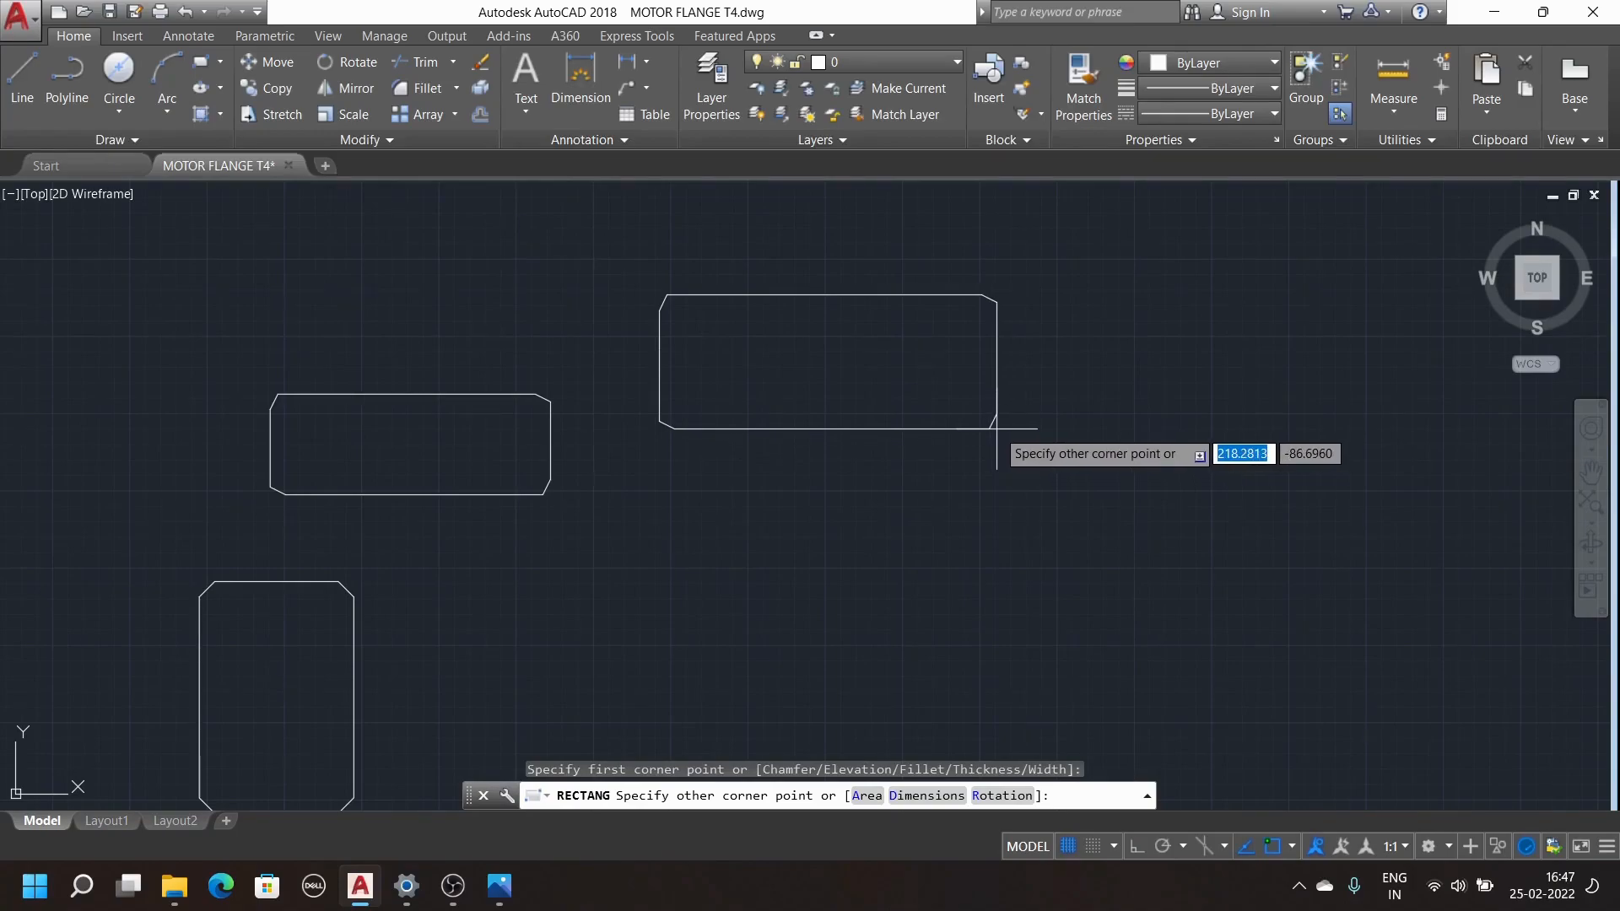
pyautogui.press('Escape')
pyautogui.press('Escape')
pyautogui.press('Escape')
# Draw a plain rectangle to the right of the unequally chamfered rectangle, with both chamfer distances set to 0
pyautogui.write('REC')
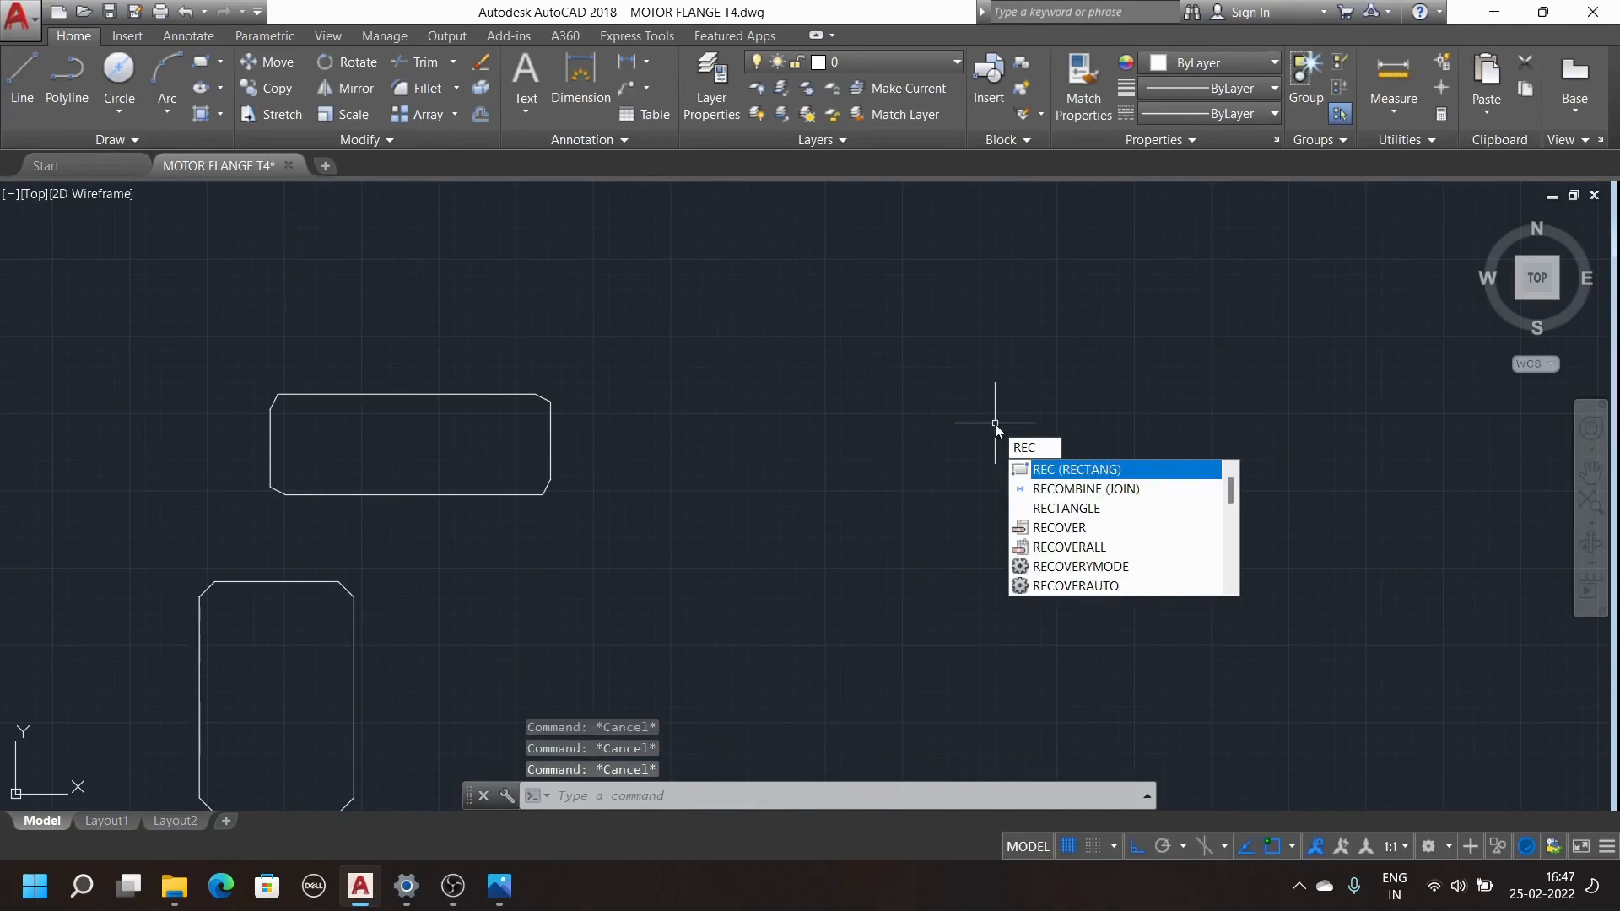
pyautogui.press('Return')
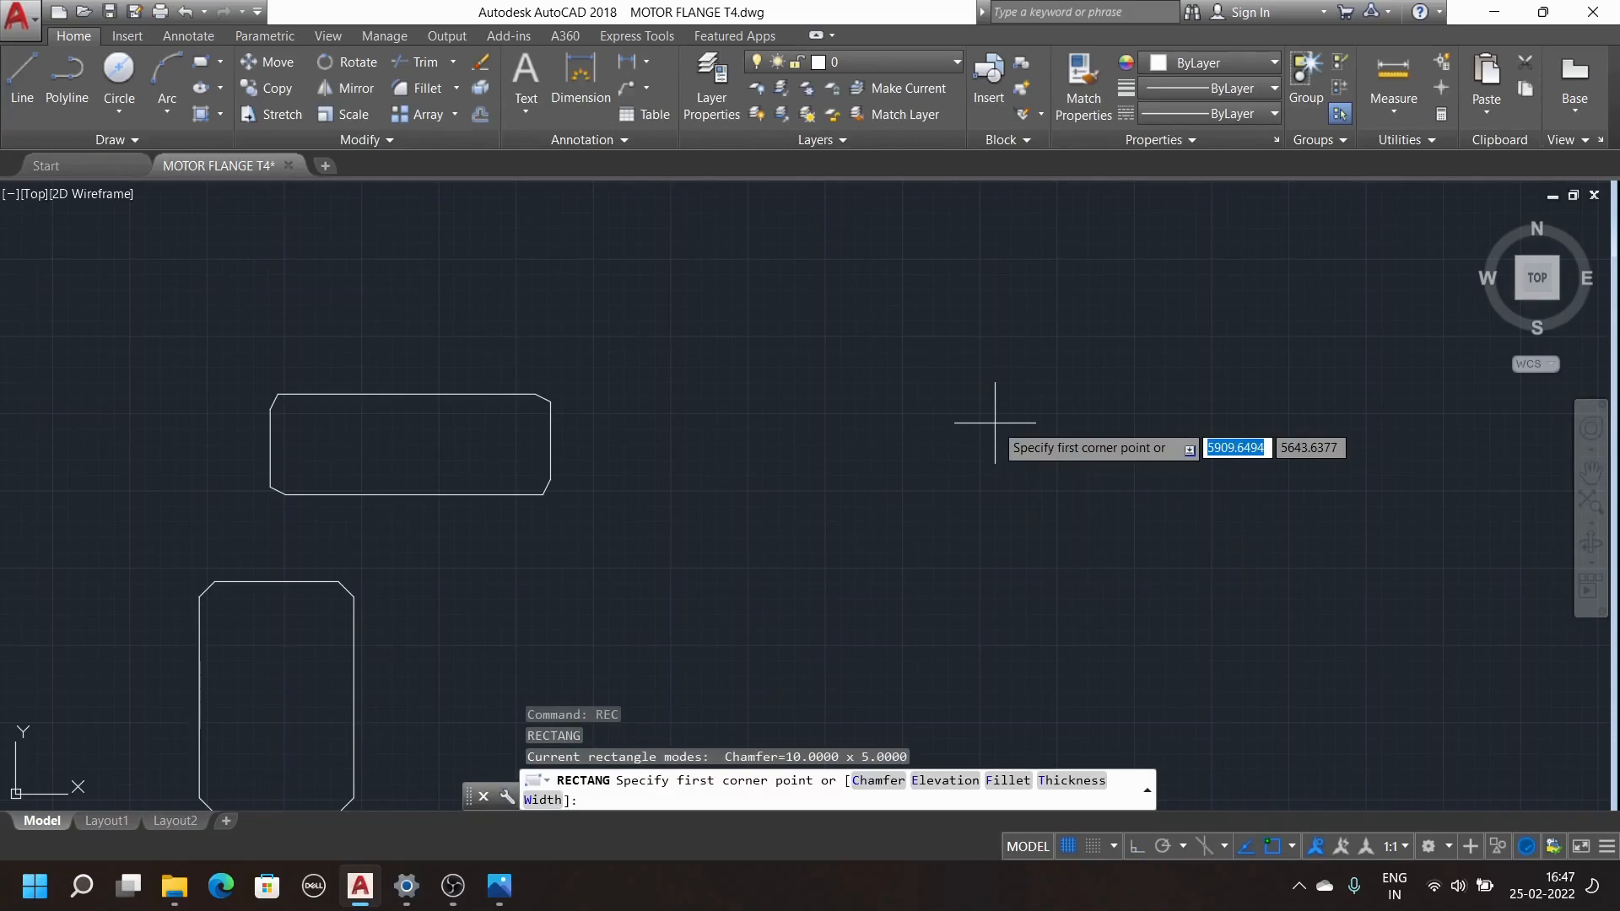
pyautogui.write('c')
pyautogui.press('Return')
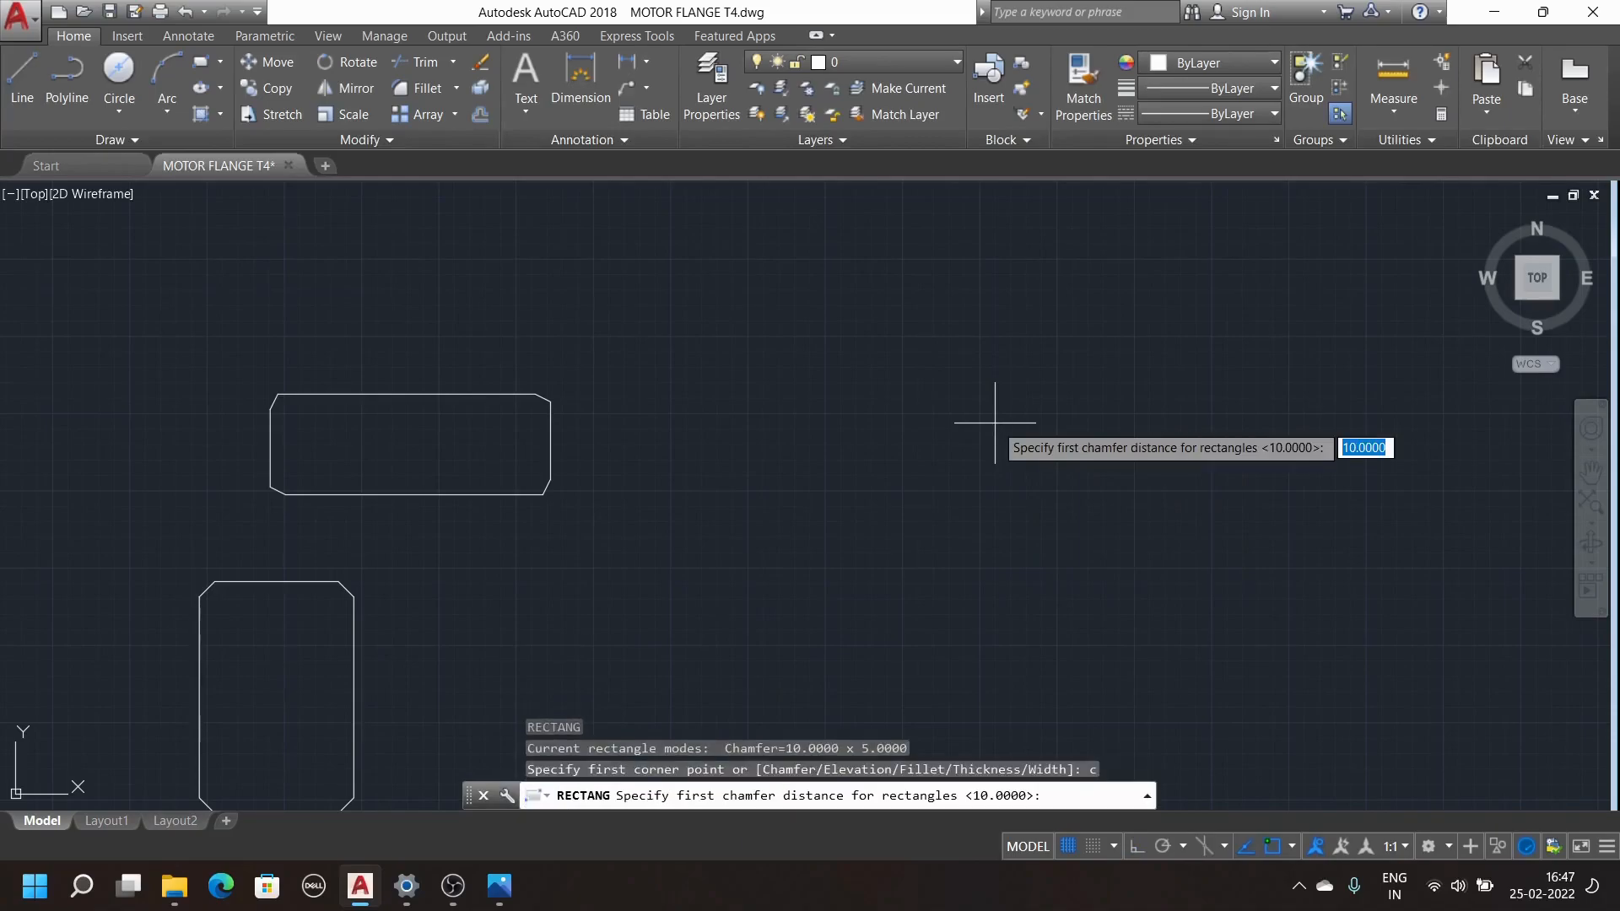
pyautogui.write('0')
pyautogui.press('Return')
pyautogui.write('0')
pyautogui.press('Return')
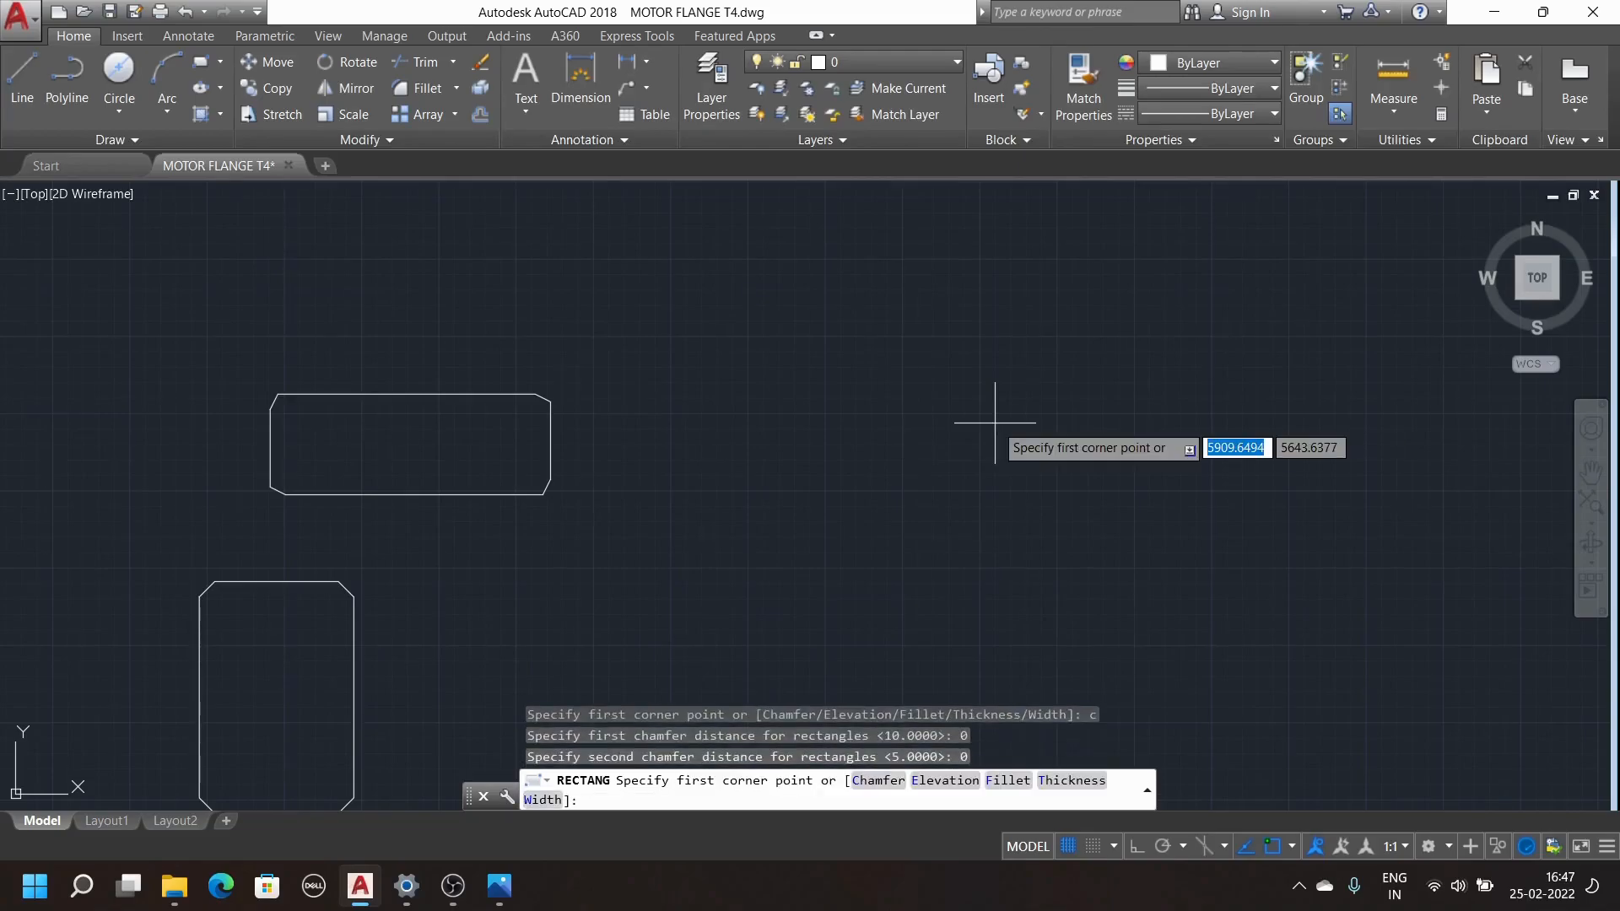
pyautogui.press('Return')
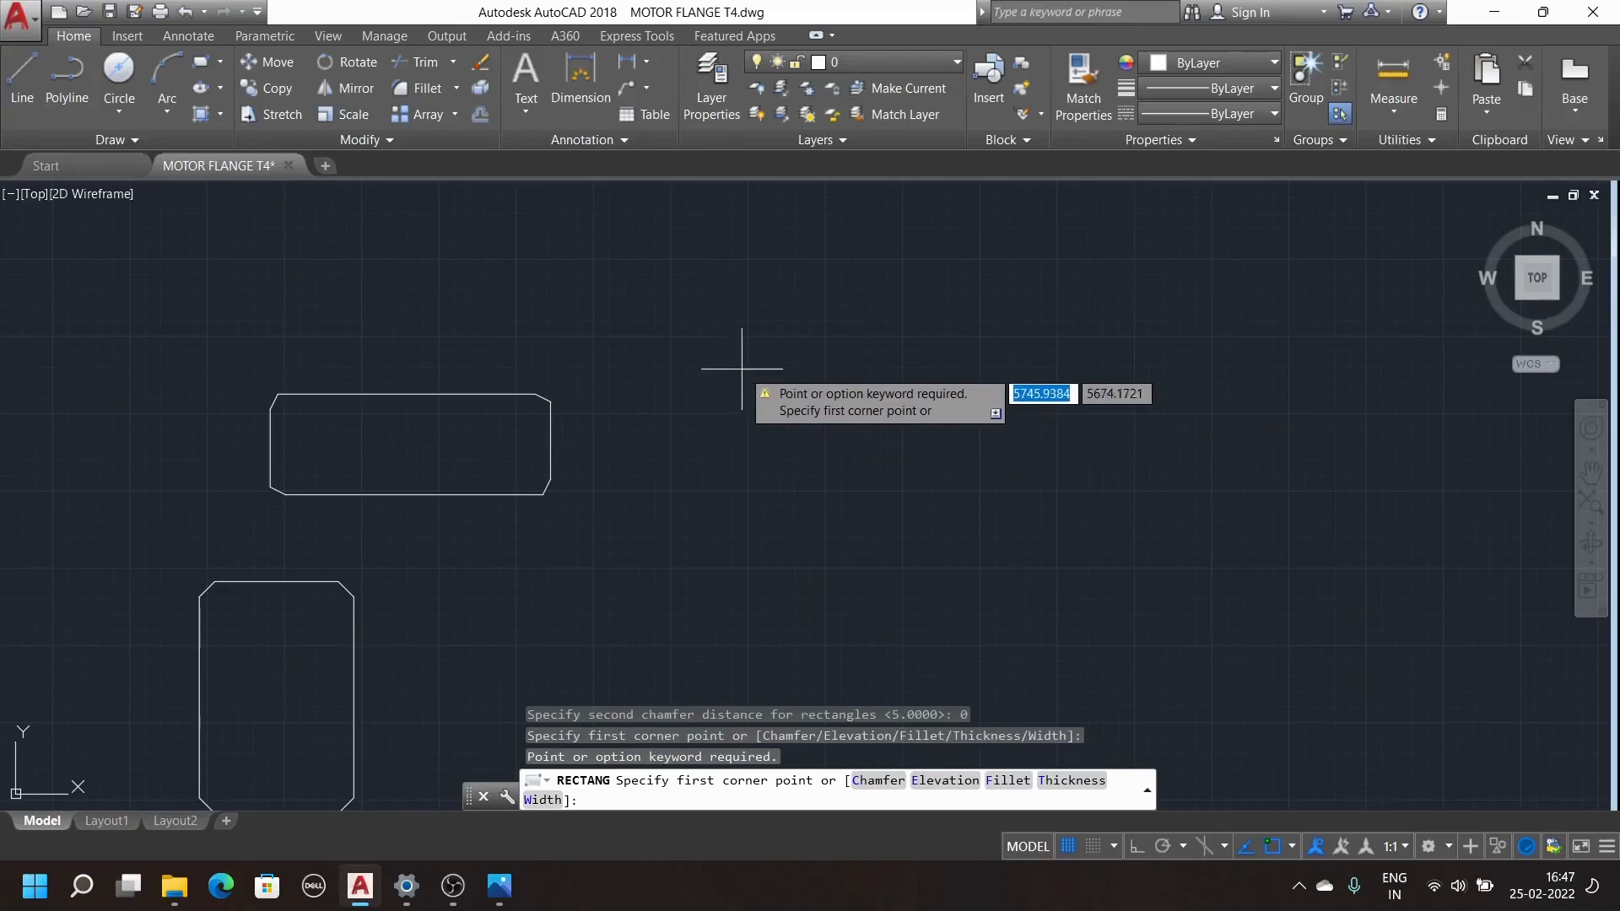
pyautogui.click(765, 324)
pyautogui.click(1179, 478)
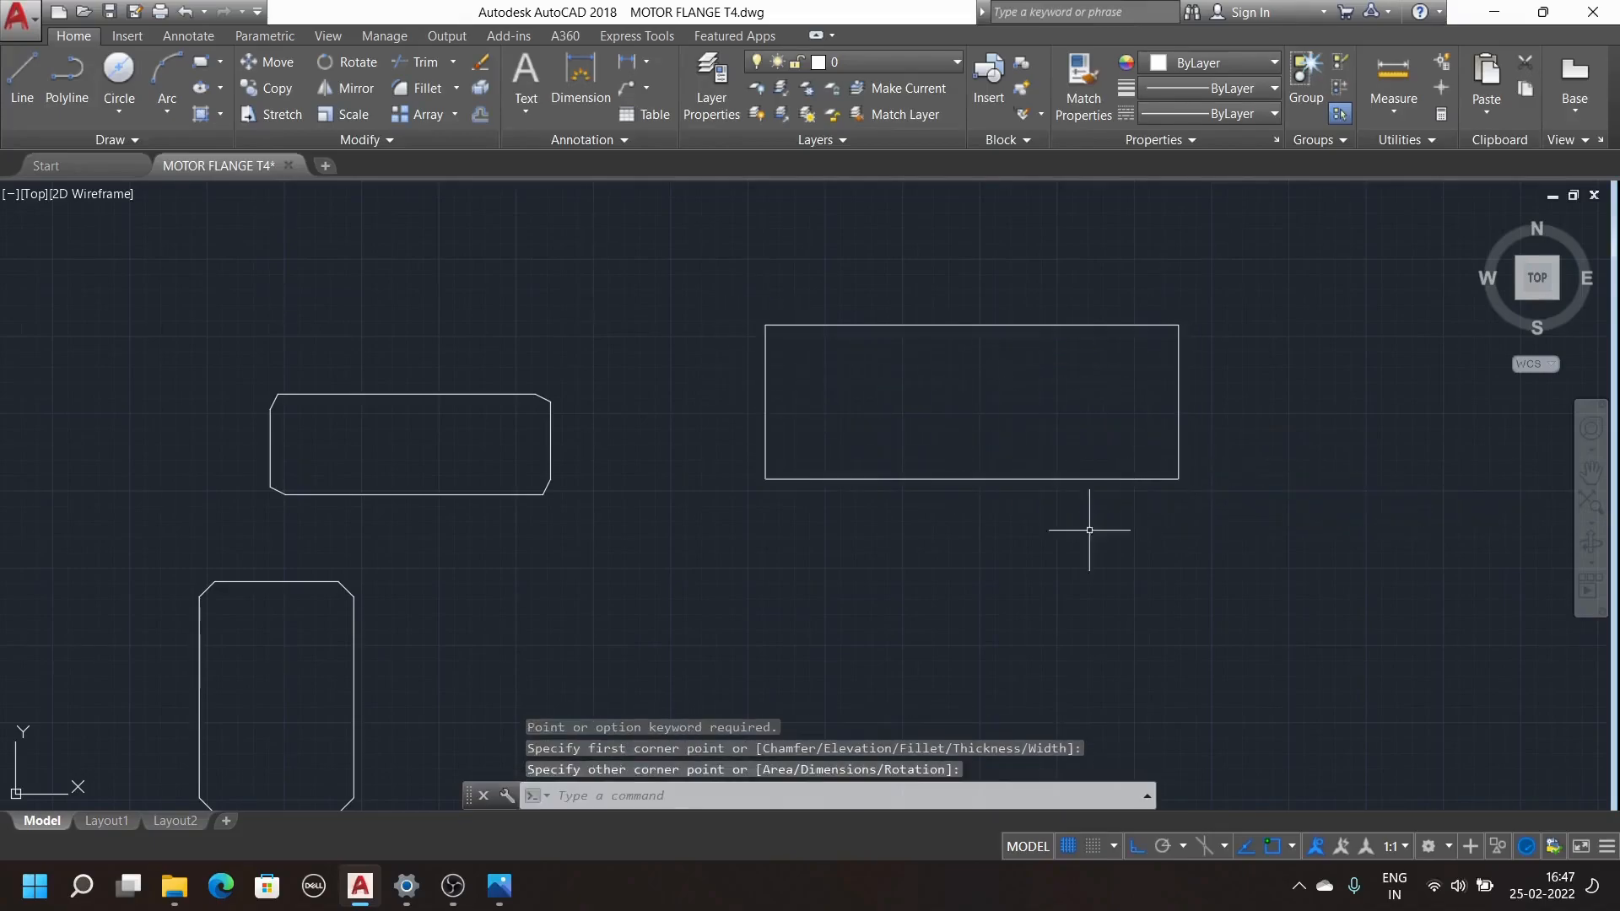
pyautogui.scroll(-4, 860, 470)
pyautogui.scroll(6, 965, 397)
pyautogui.scroll(2, 964, 396)
pyautogui.scroll(-4, 964, 396)
pyautogui.scroll(-2, 963, 397)
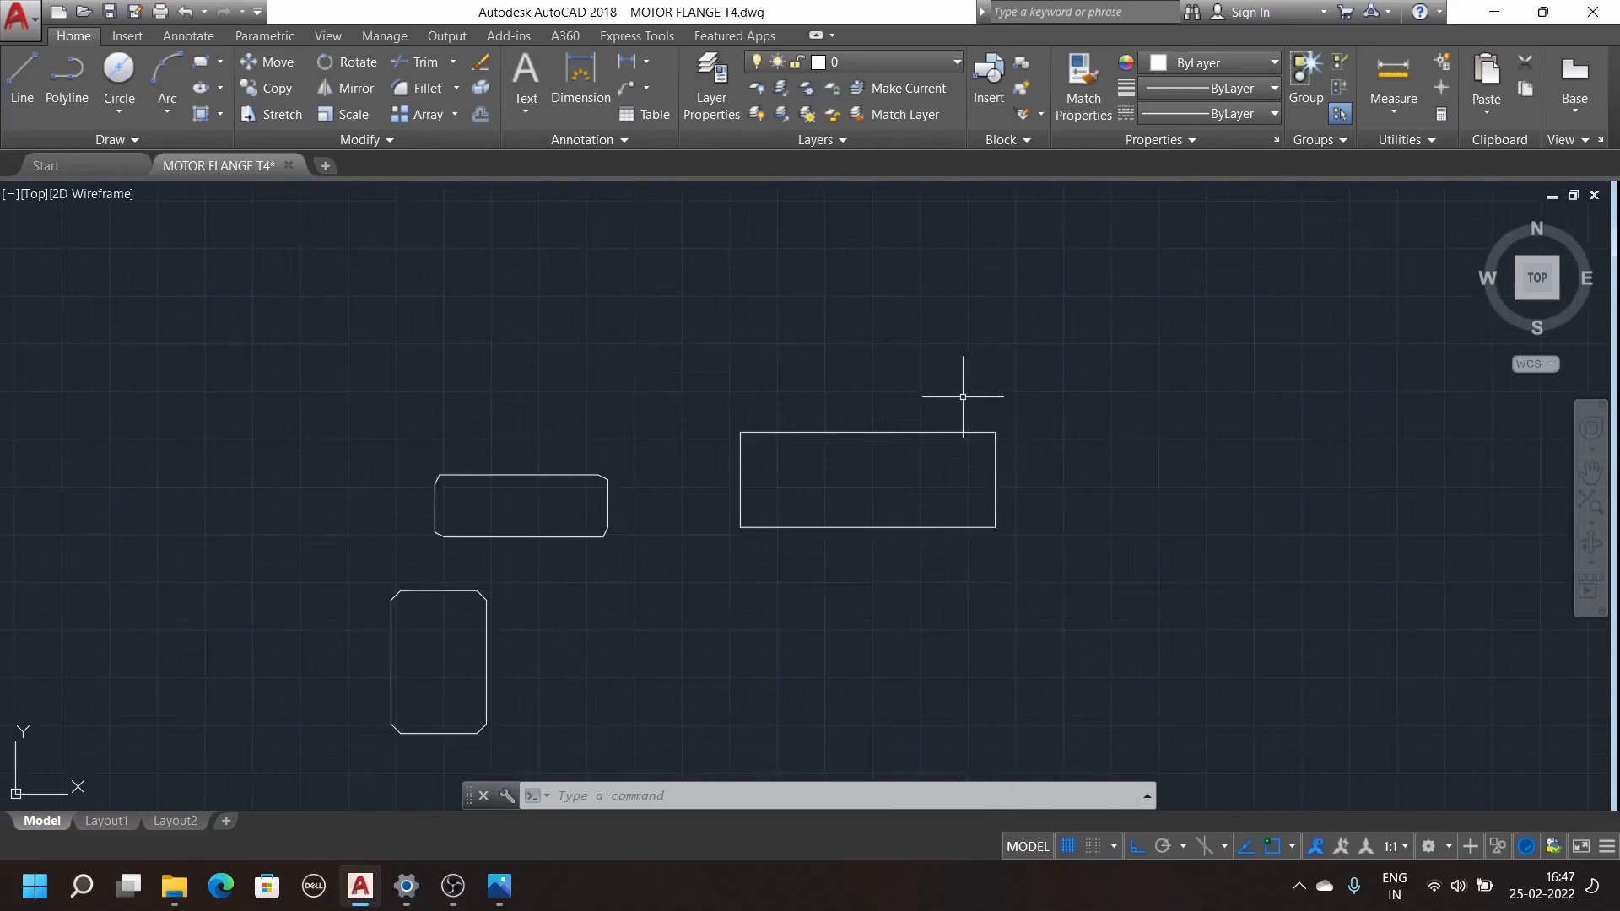
# Draw a freehand rectangle with a fillet radius of 10 in the empty area above the plain rectangle
pyautogui.scroll(-2, 840, 489)
pyautogui.scroll(6, 839, 402)
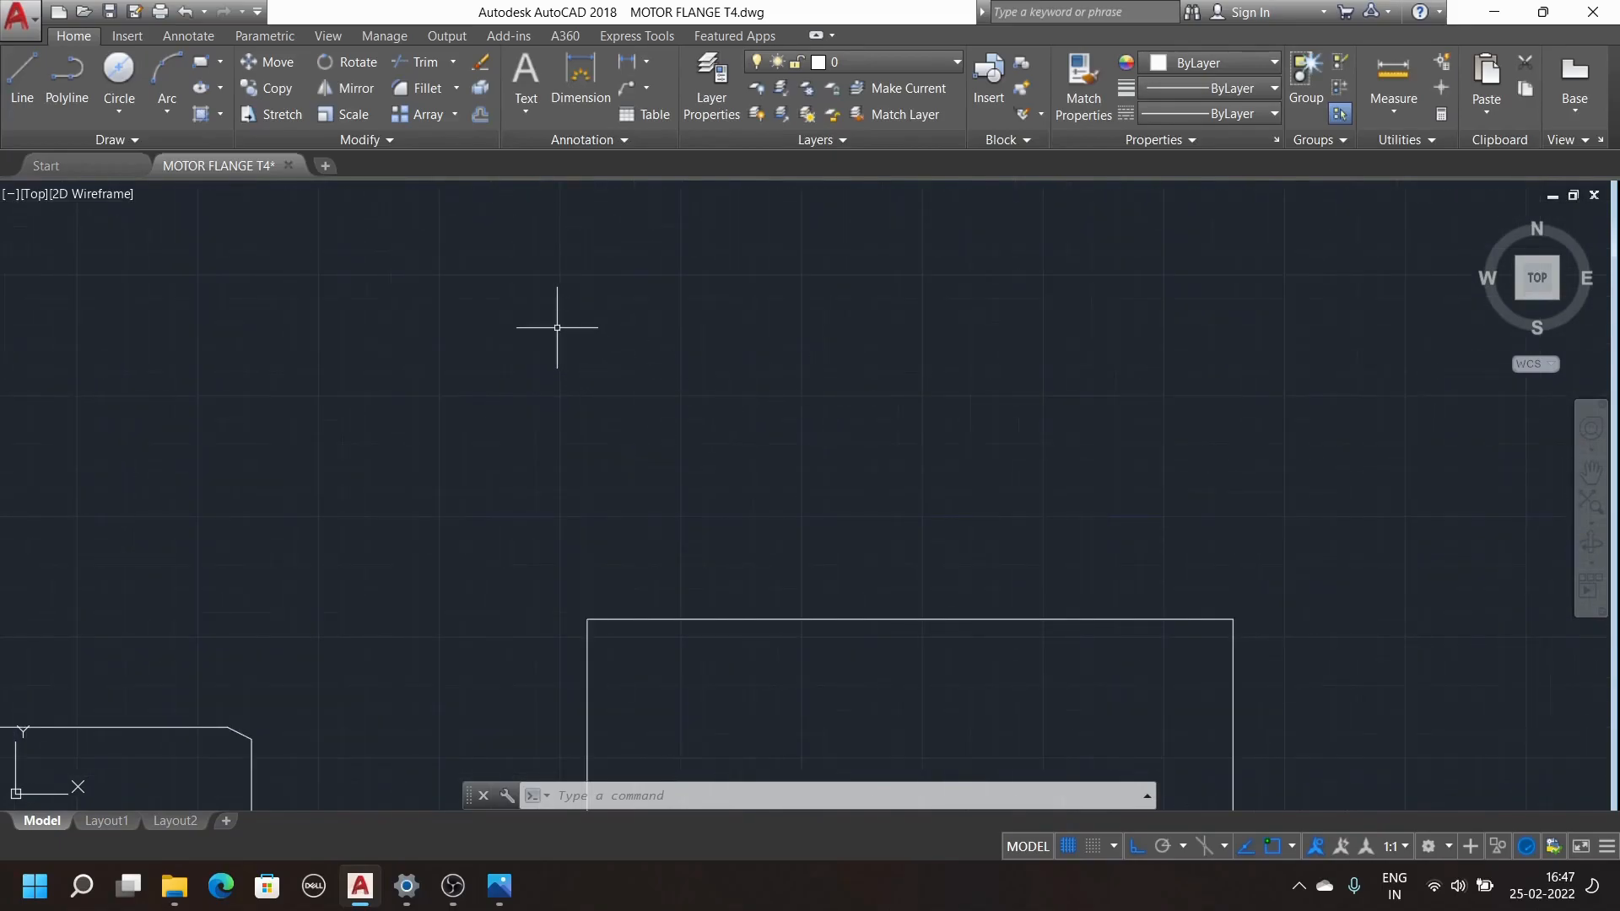
pyautogui.write('REC')
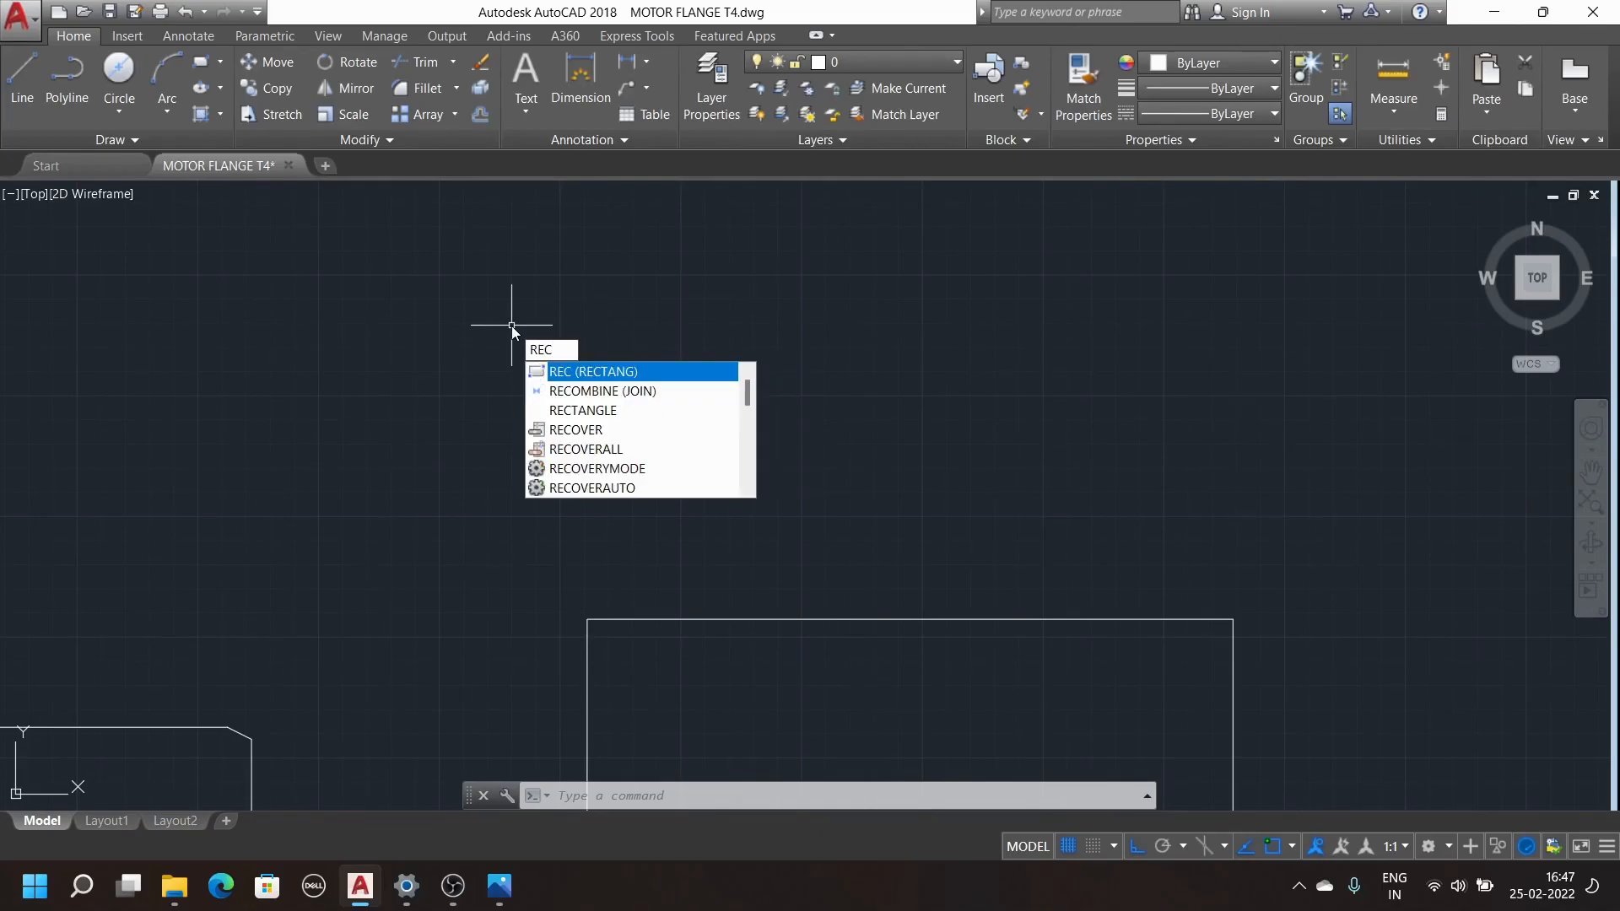
pyautogui.press('Return')
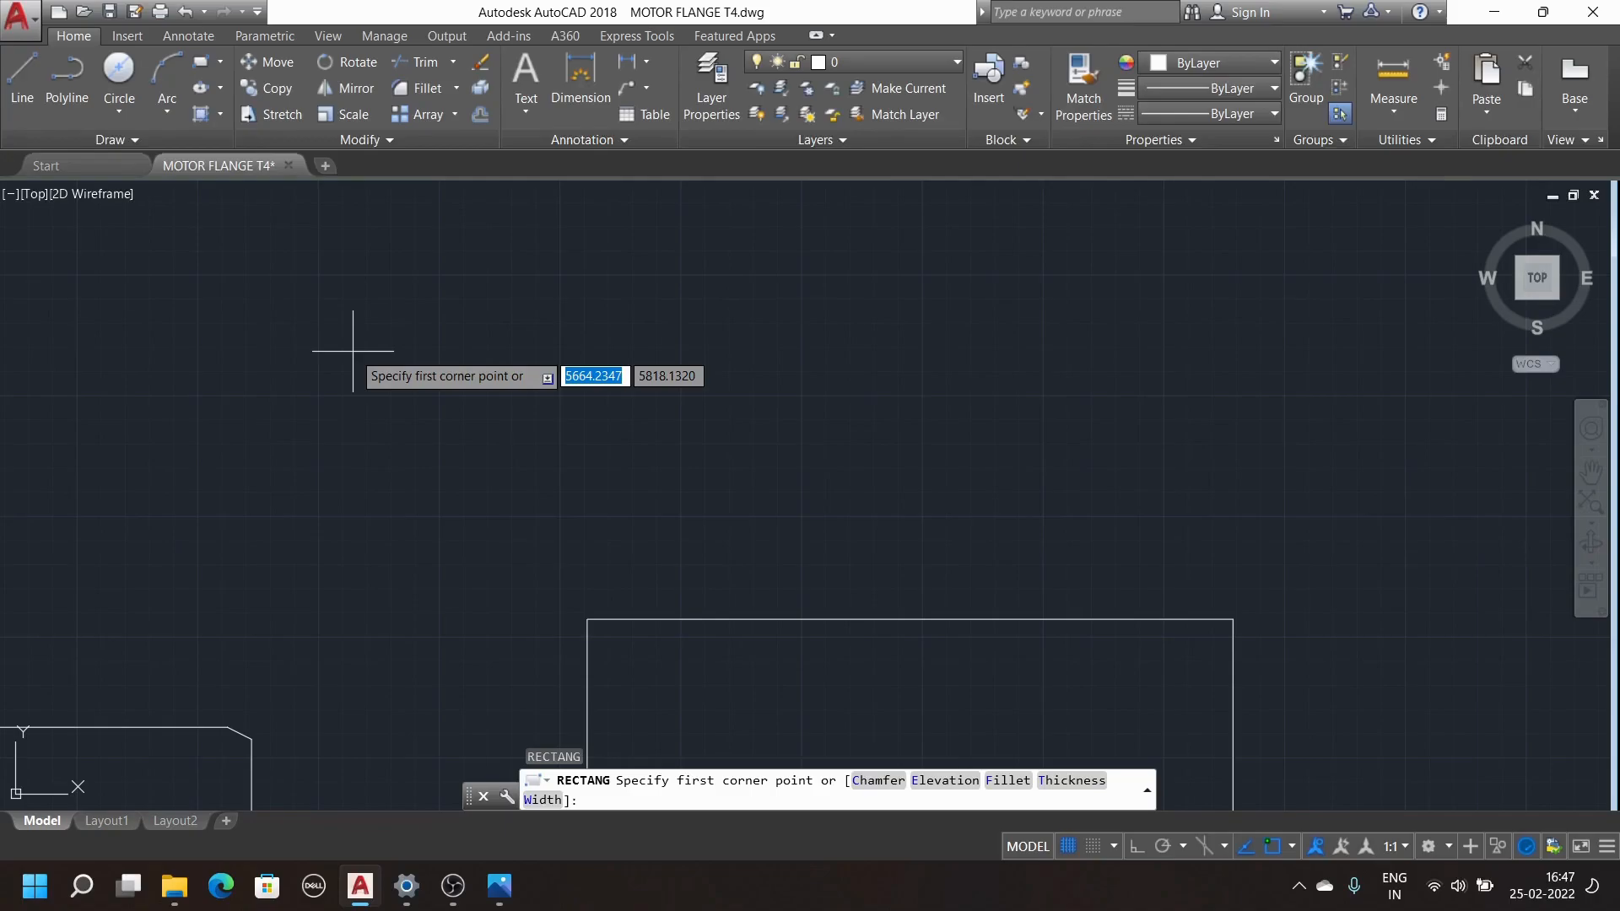
pyautogui.write('f')
pyautogui.press('Return')
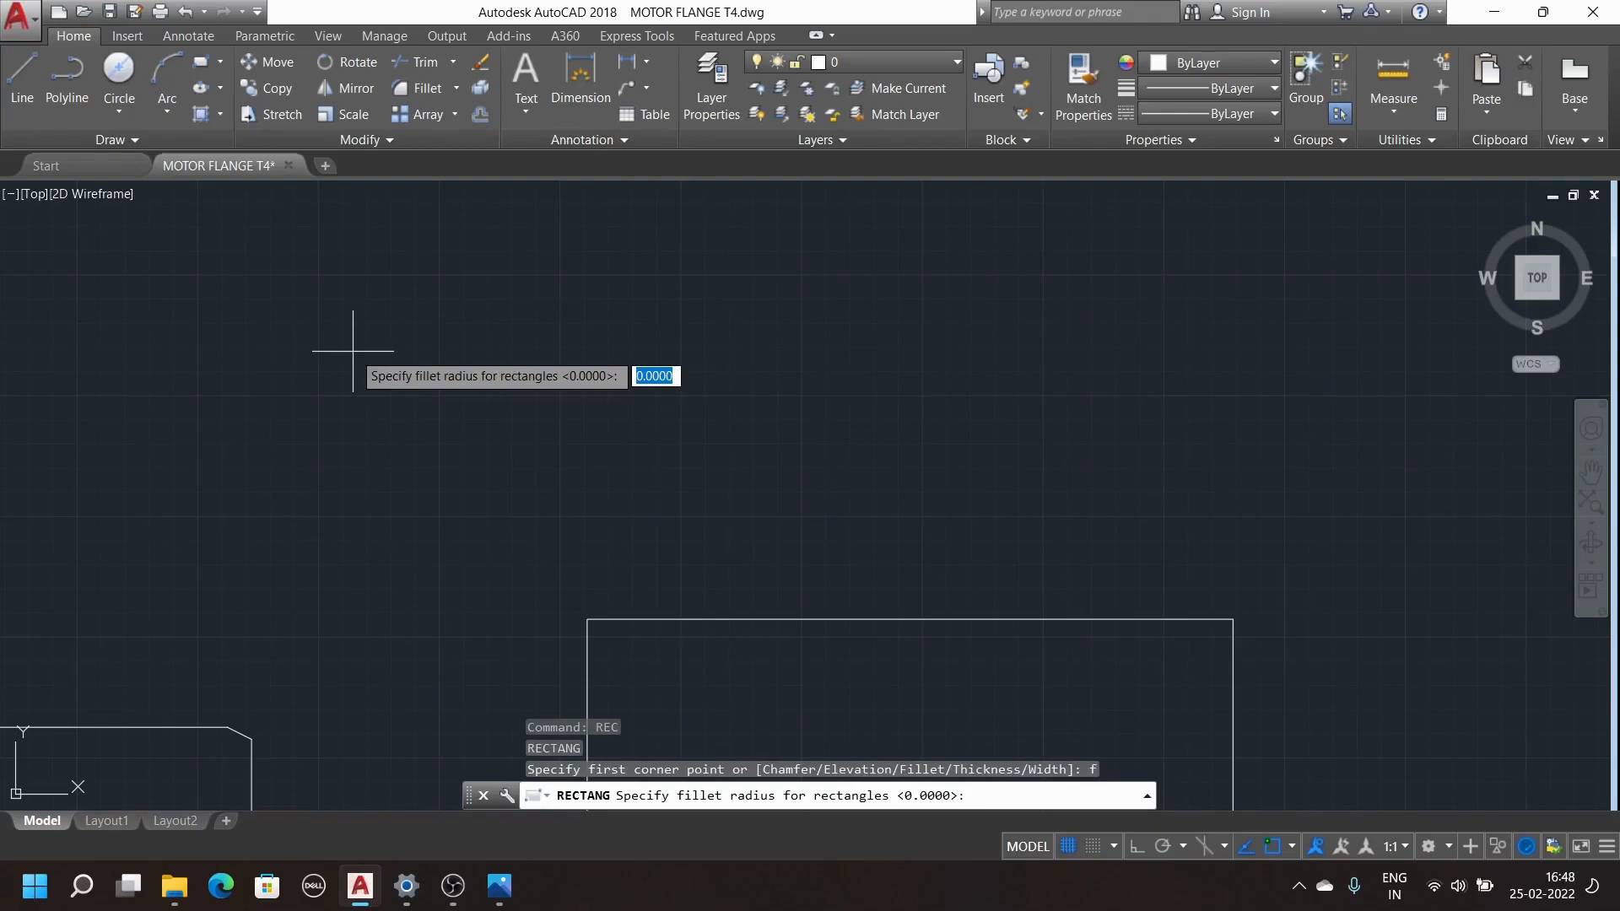
pyautogui.write('10')
pyautogui.press('Return')
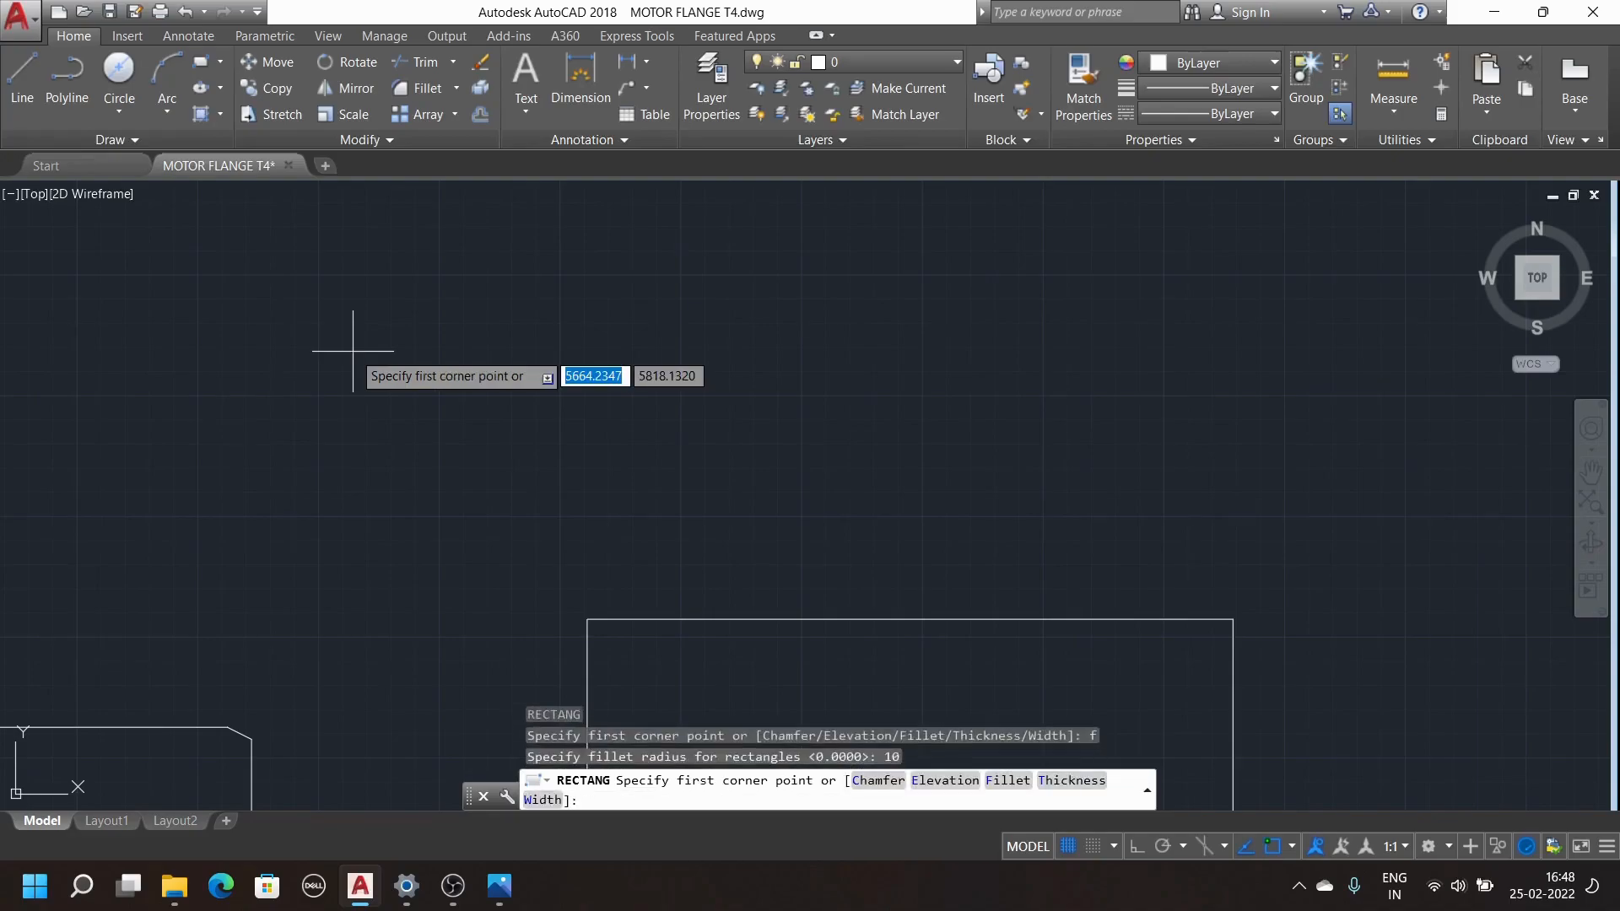
pyautogui.click(356, 346)
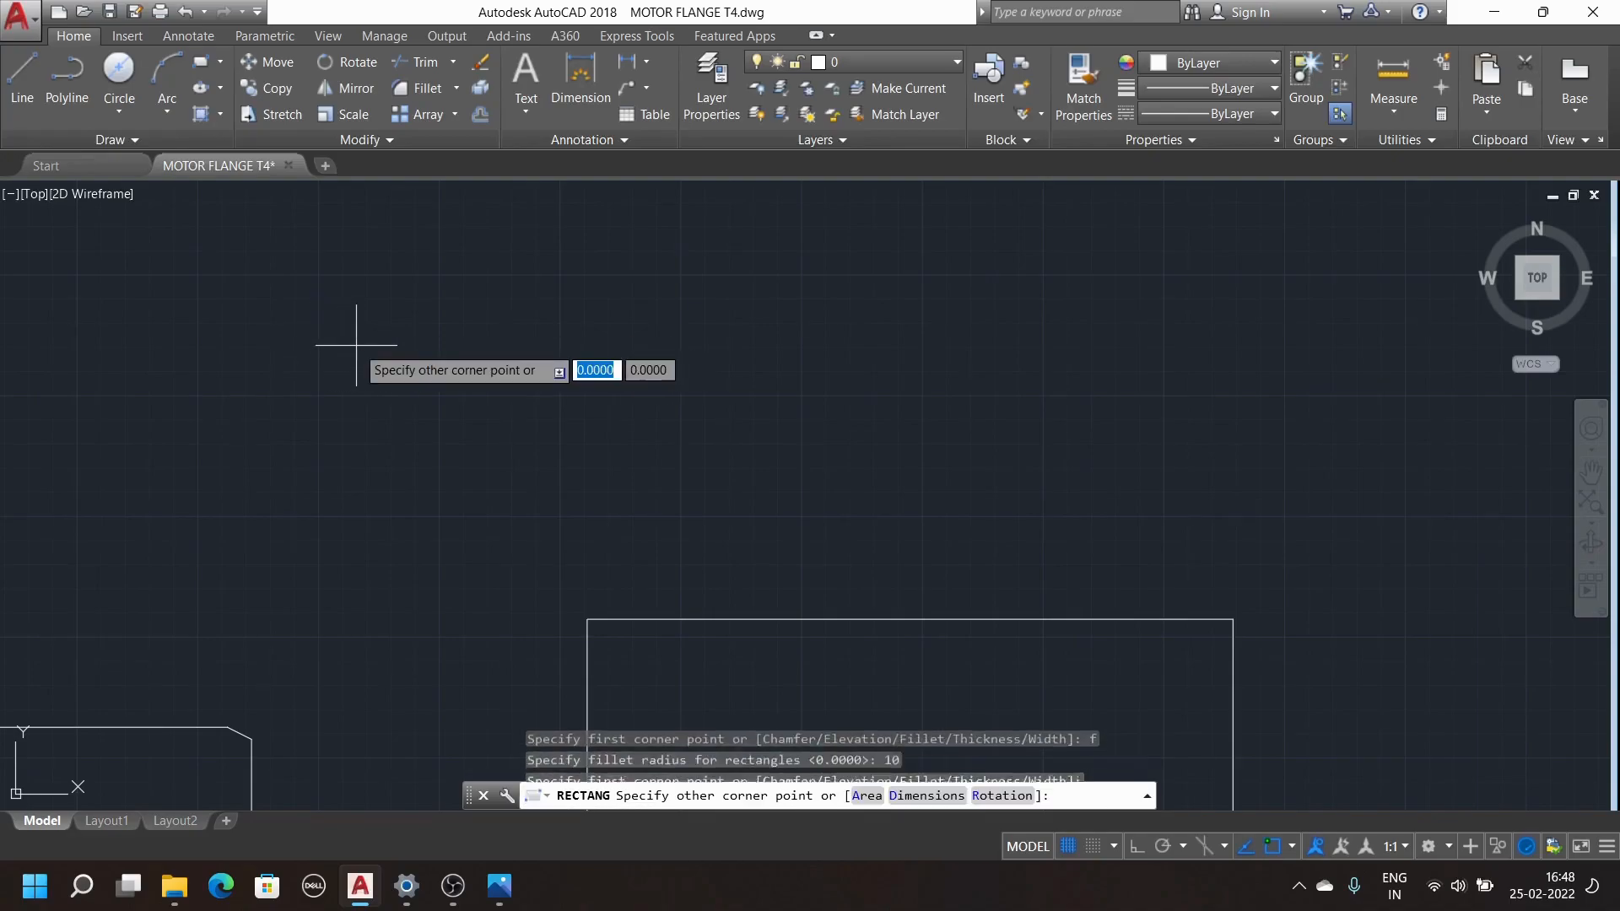
pyautogui.click(785, 493)
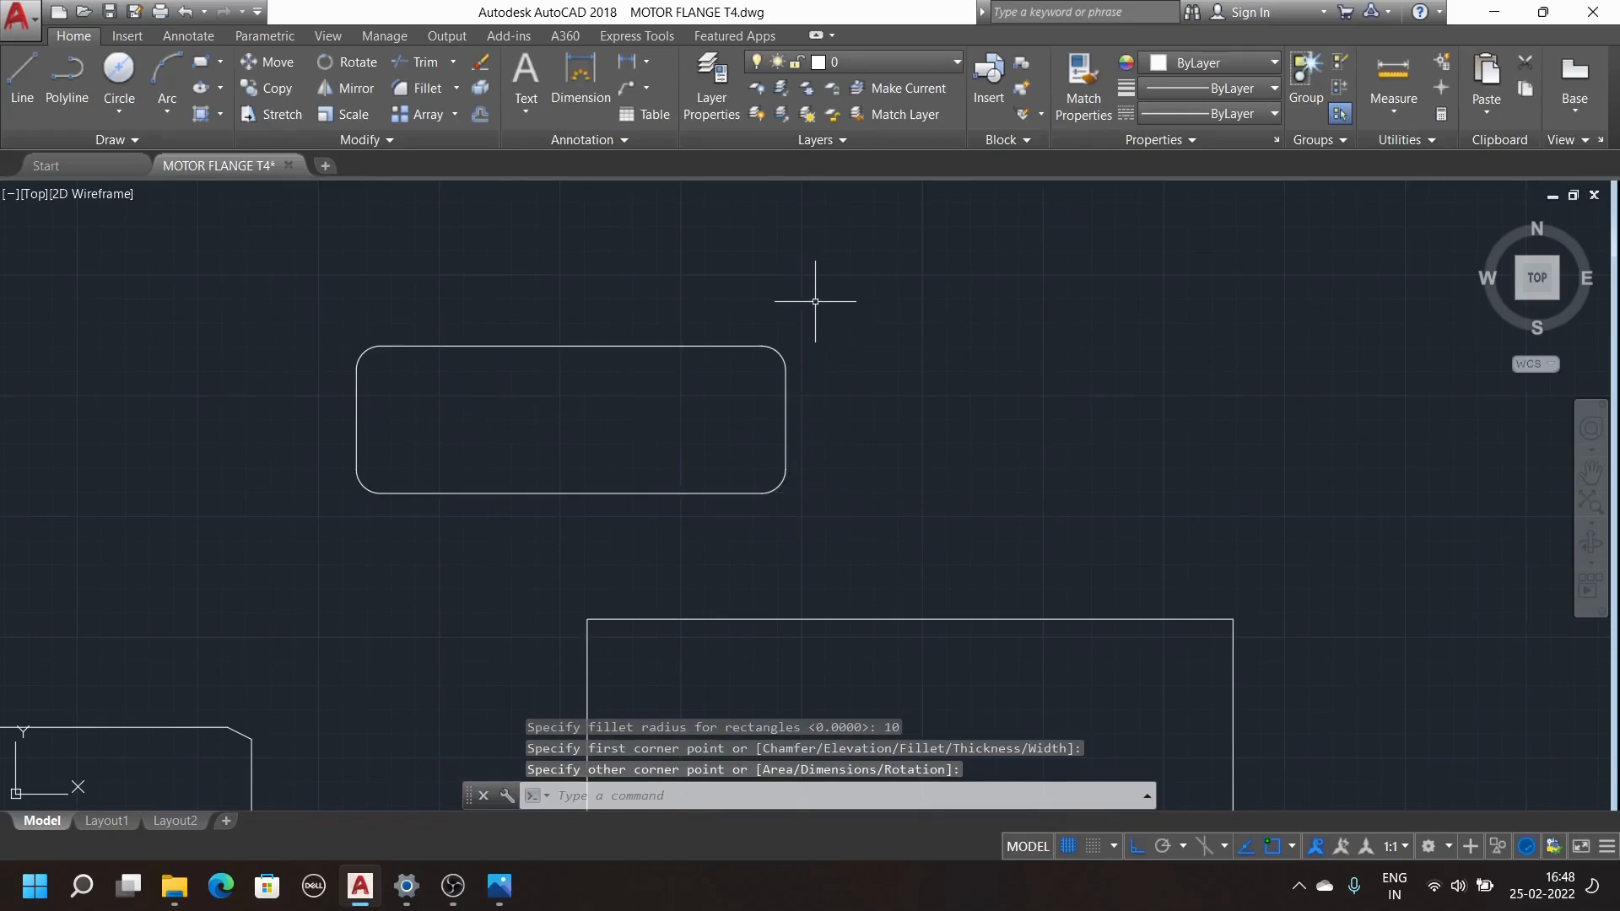
pyautogui.press('Escape')
# Examine the filleted rectangle up close and compare it with the plain and chamfered rectangles
pyautogui.scroll(-4, 669, 416)
pyautogui.scroll(6, 680, 425)
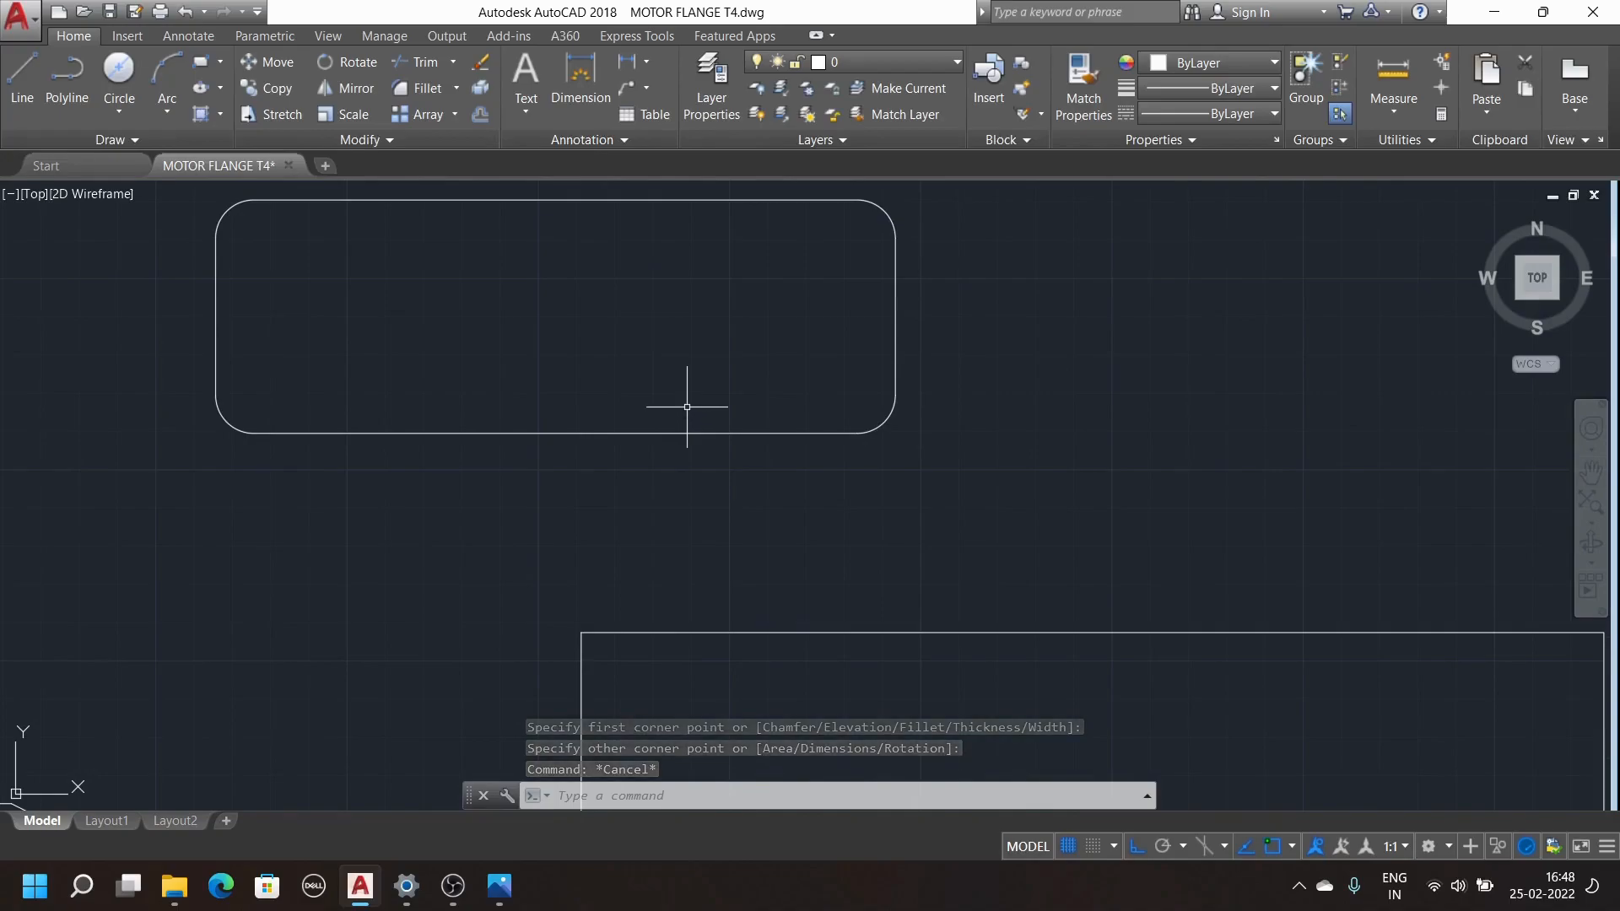
pyautogui.scroll(-5, 751, 473)
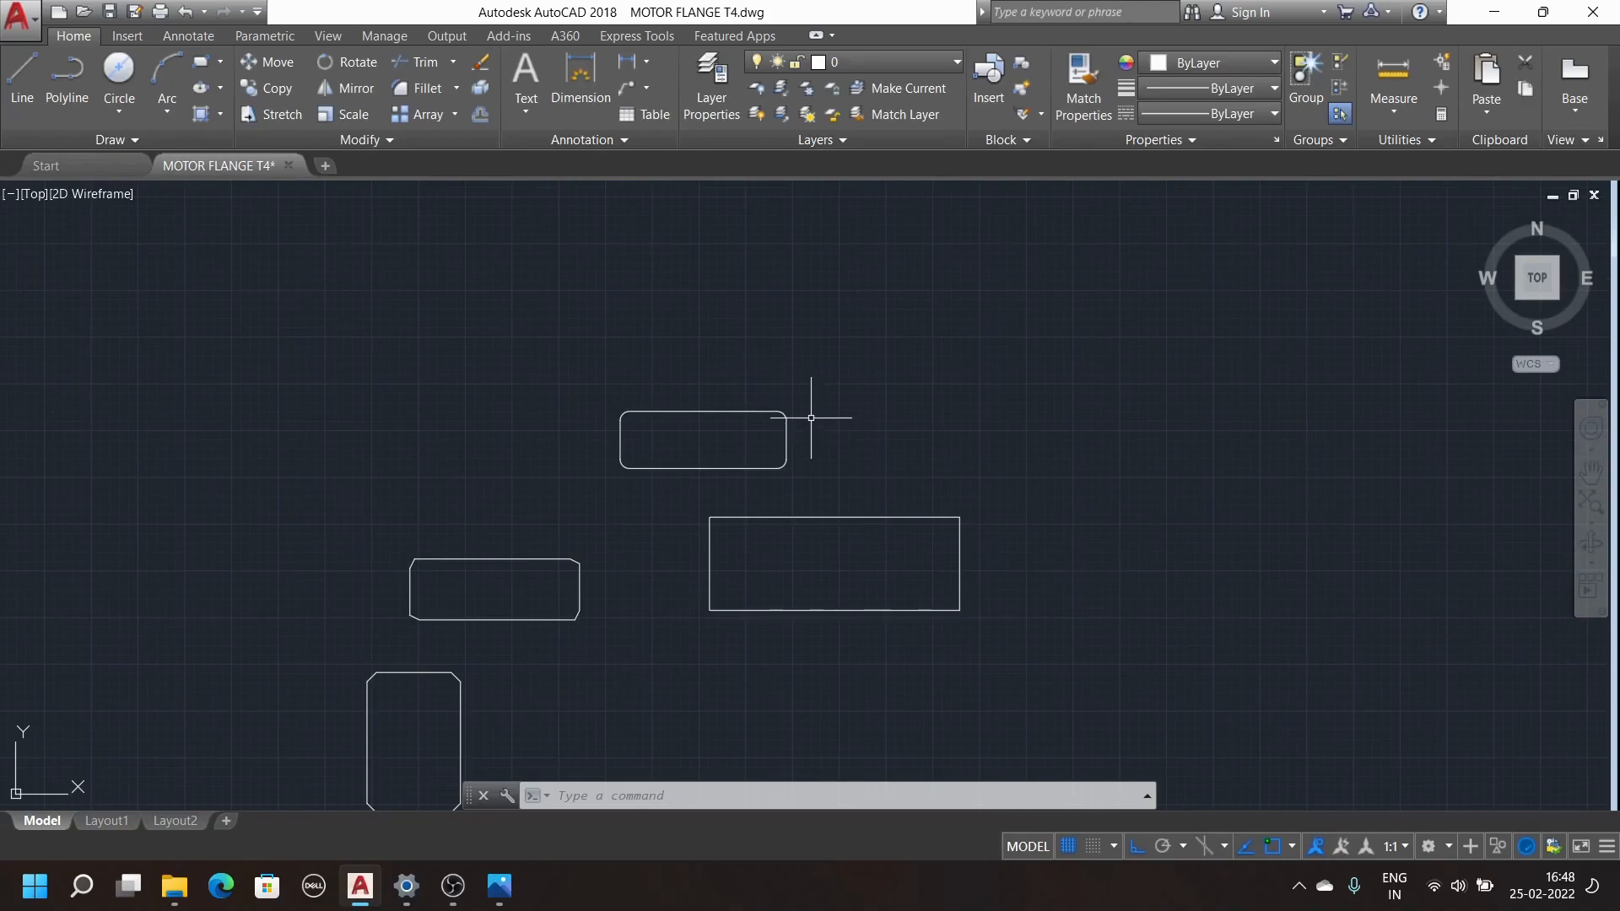
pyautogui.scroll(-4, 773, 422)
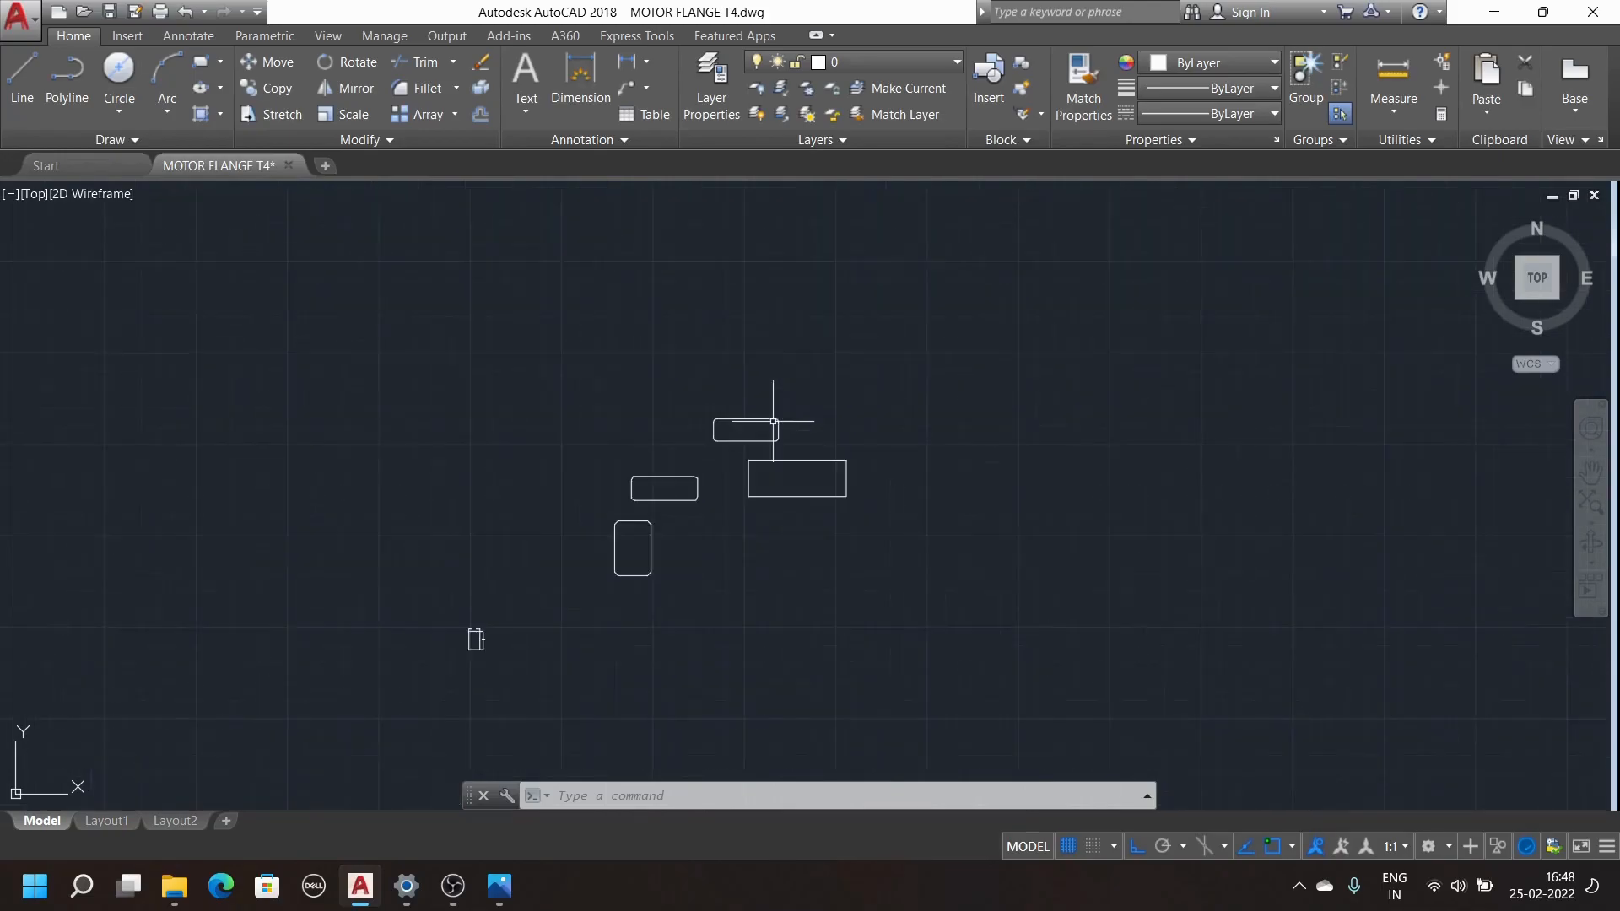
pyautogui.scroll(5, 867, 412)
pyautogui.scroll(-2, 867, 413)
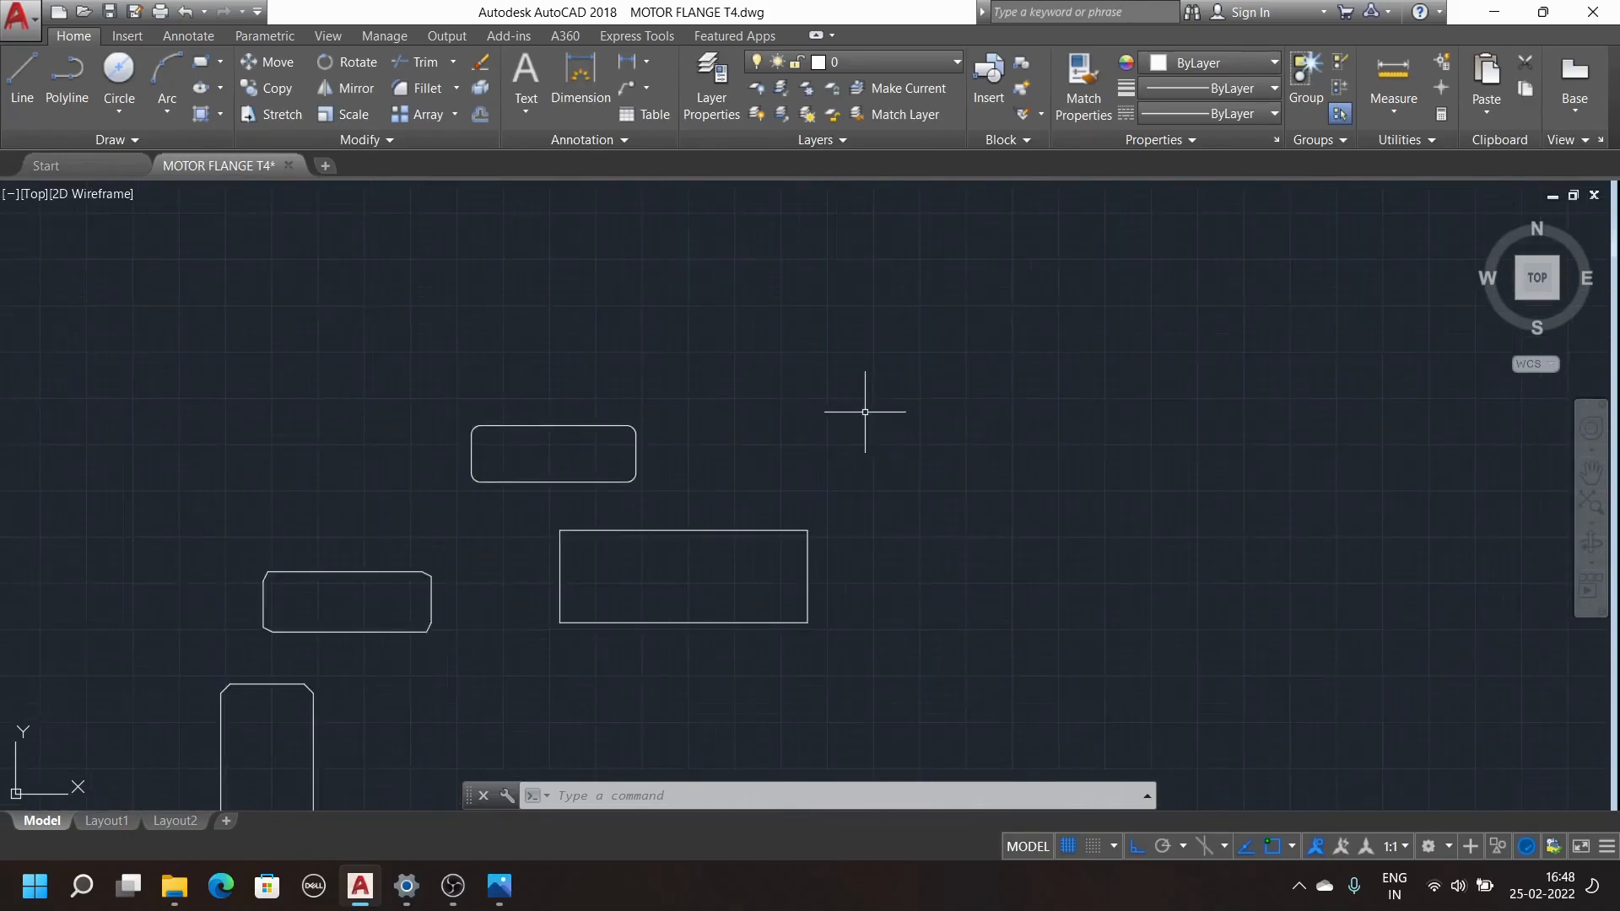
pyautogui.scroll(-2, 631, 448)
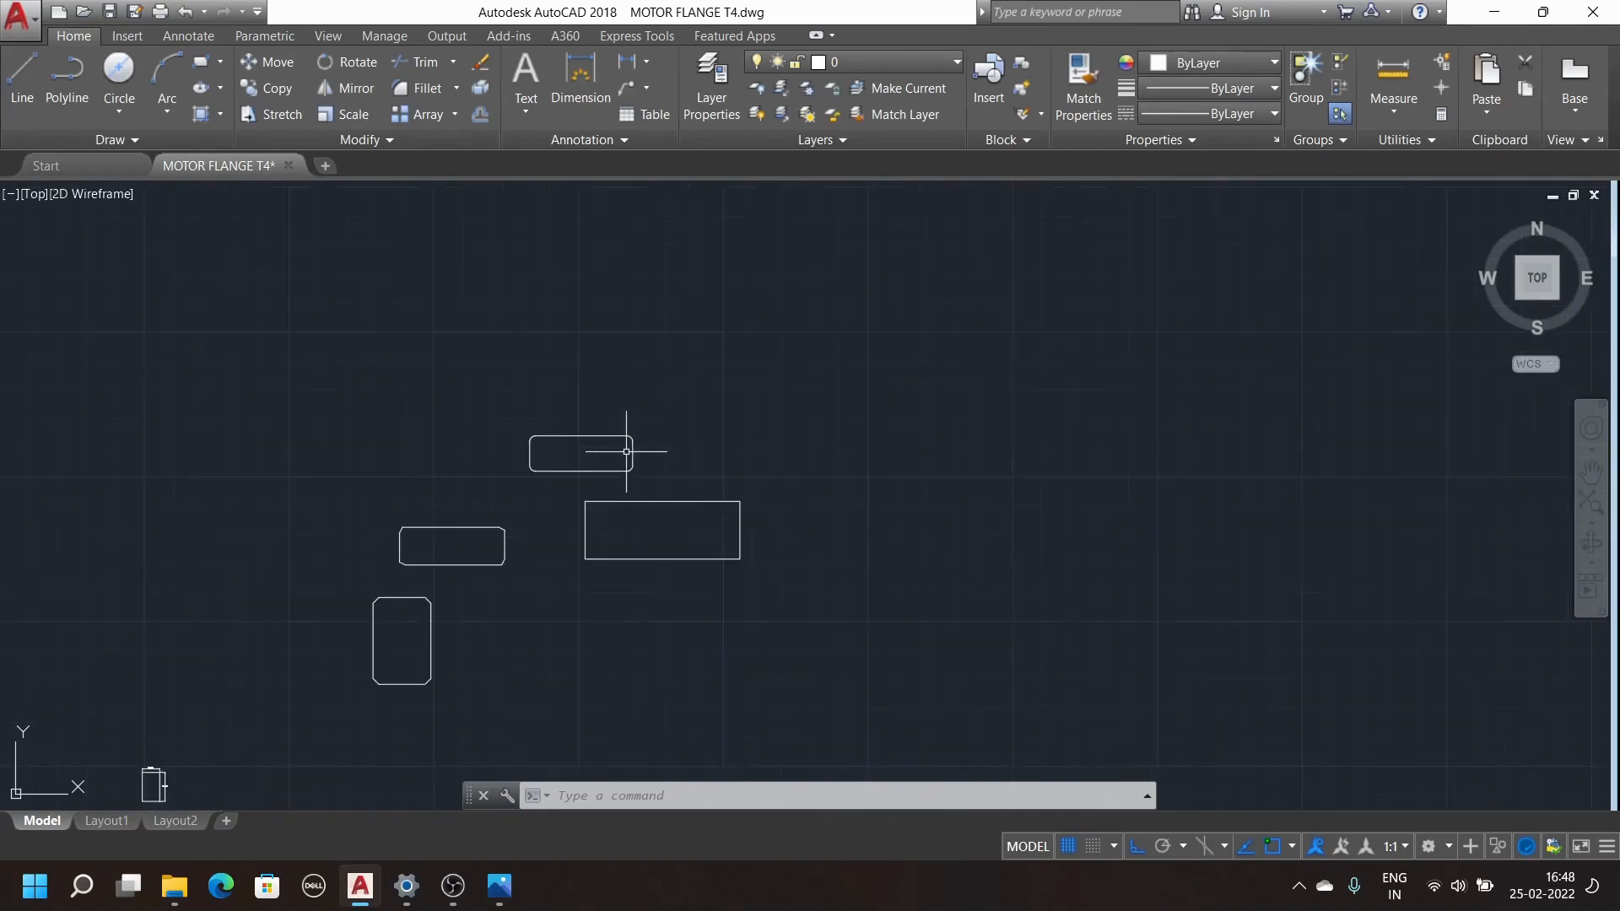
pyautogui.scroll(4, 719, 389)
pyautogui.scroll(-4, 716, 390)
# Draw a rectangle about 183 wide and 59 high with thickness 5 and the current fillet radius, in the empty area above the other rectangles
pyautogui.scroll(3, 764, 343)
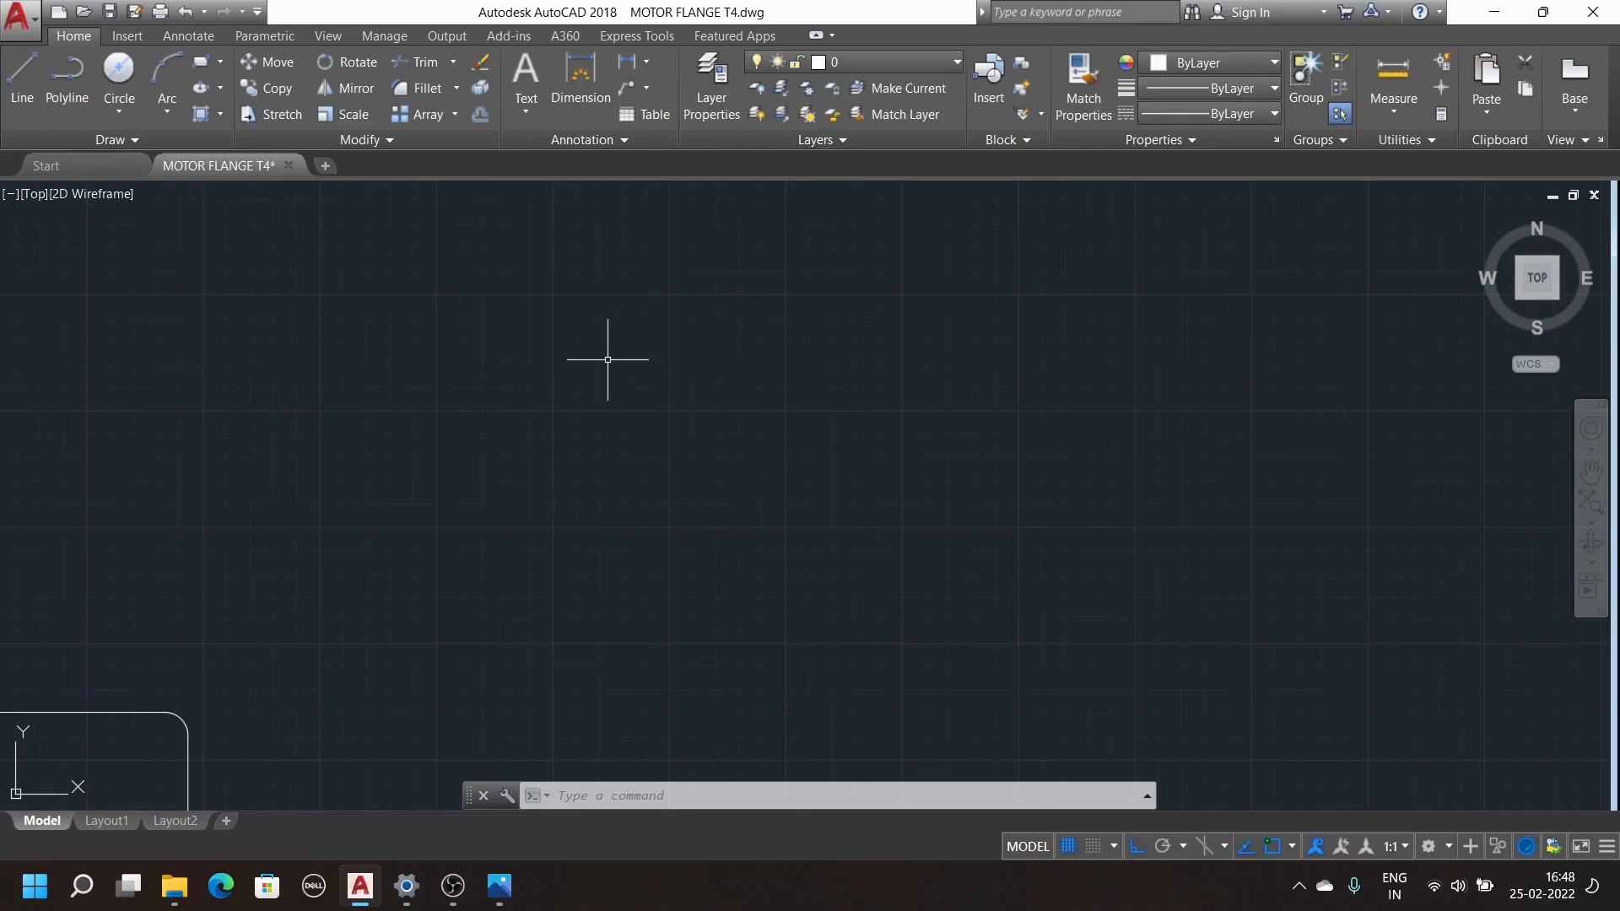
pyautogui.write('REC')
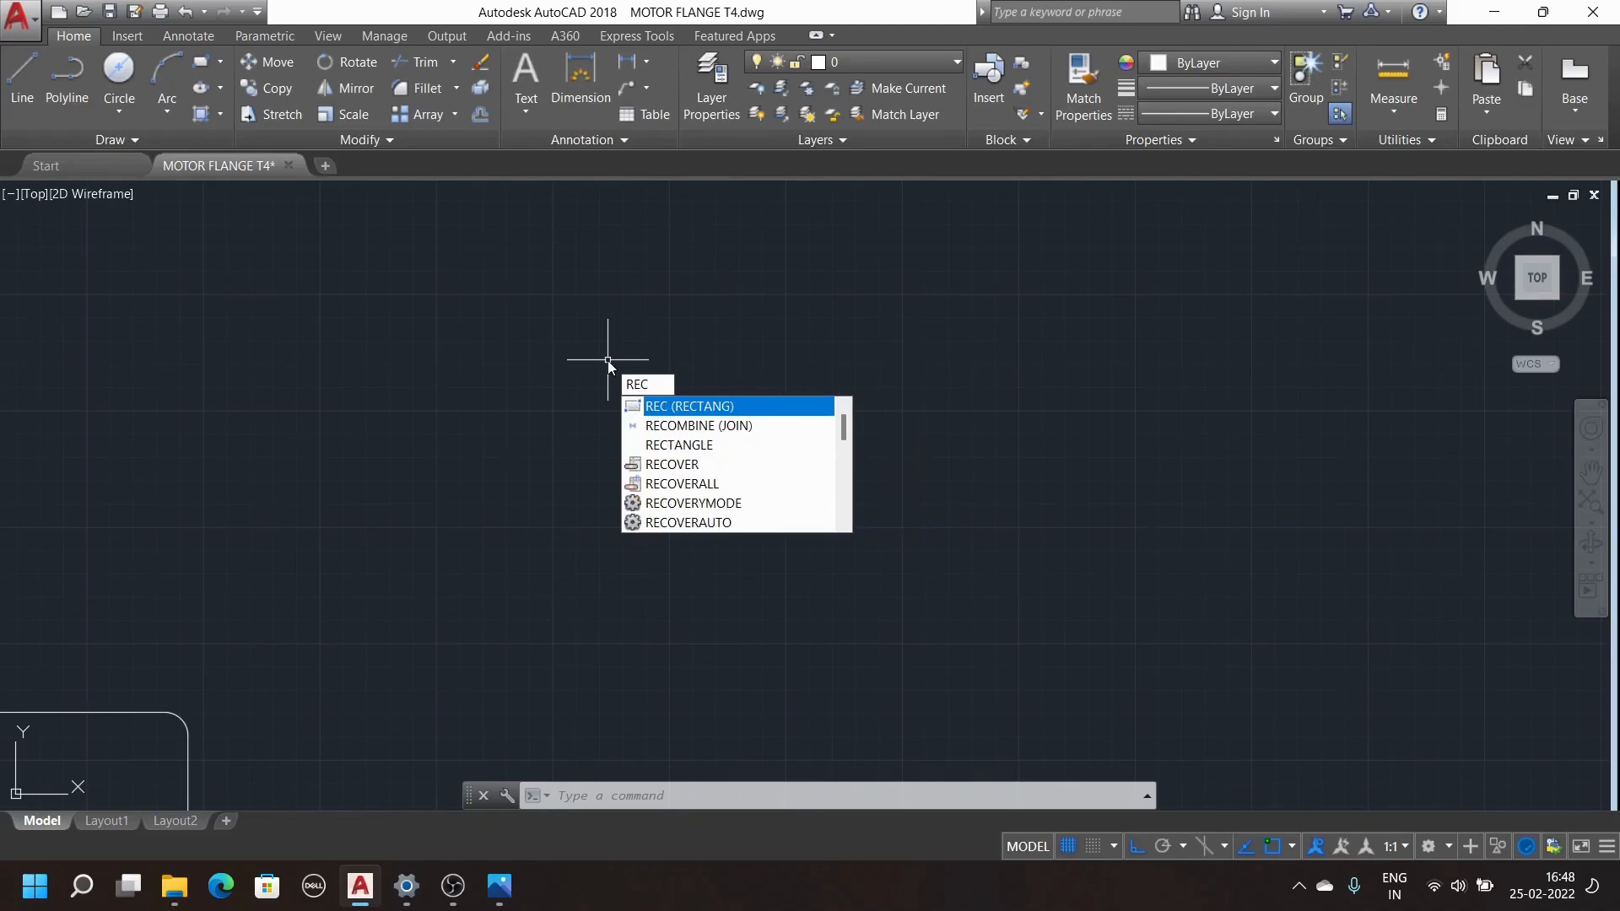
pyautogui.press('Return')
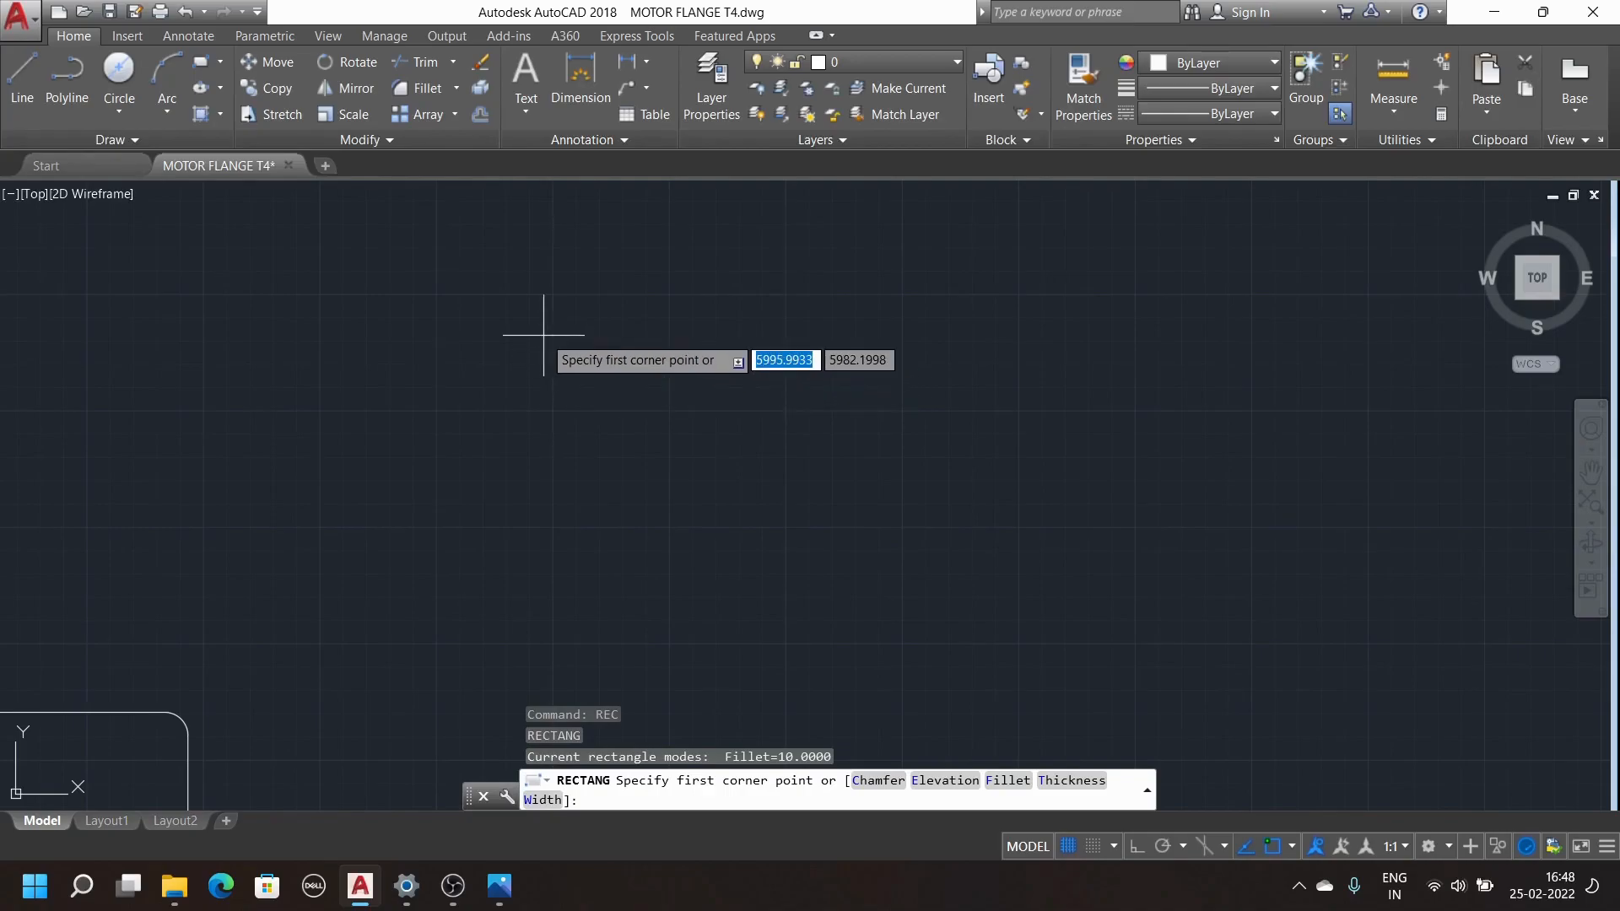
pyautogui.write('t')
pyautogui.press('Return')
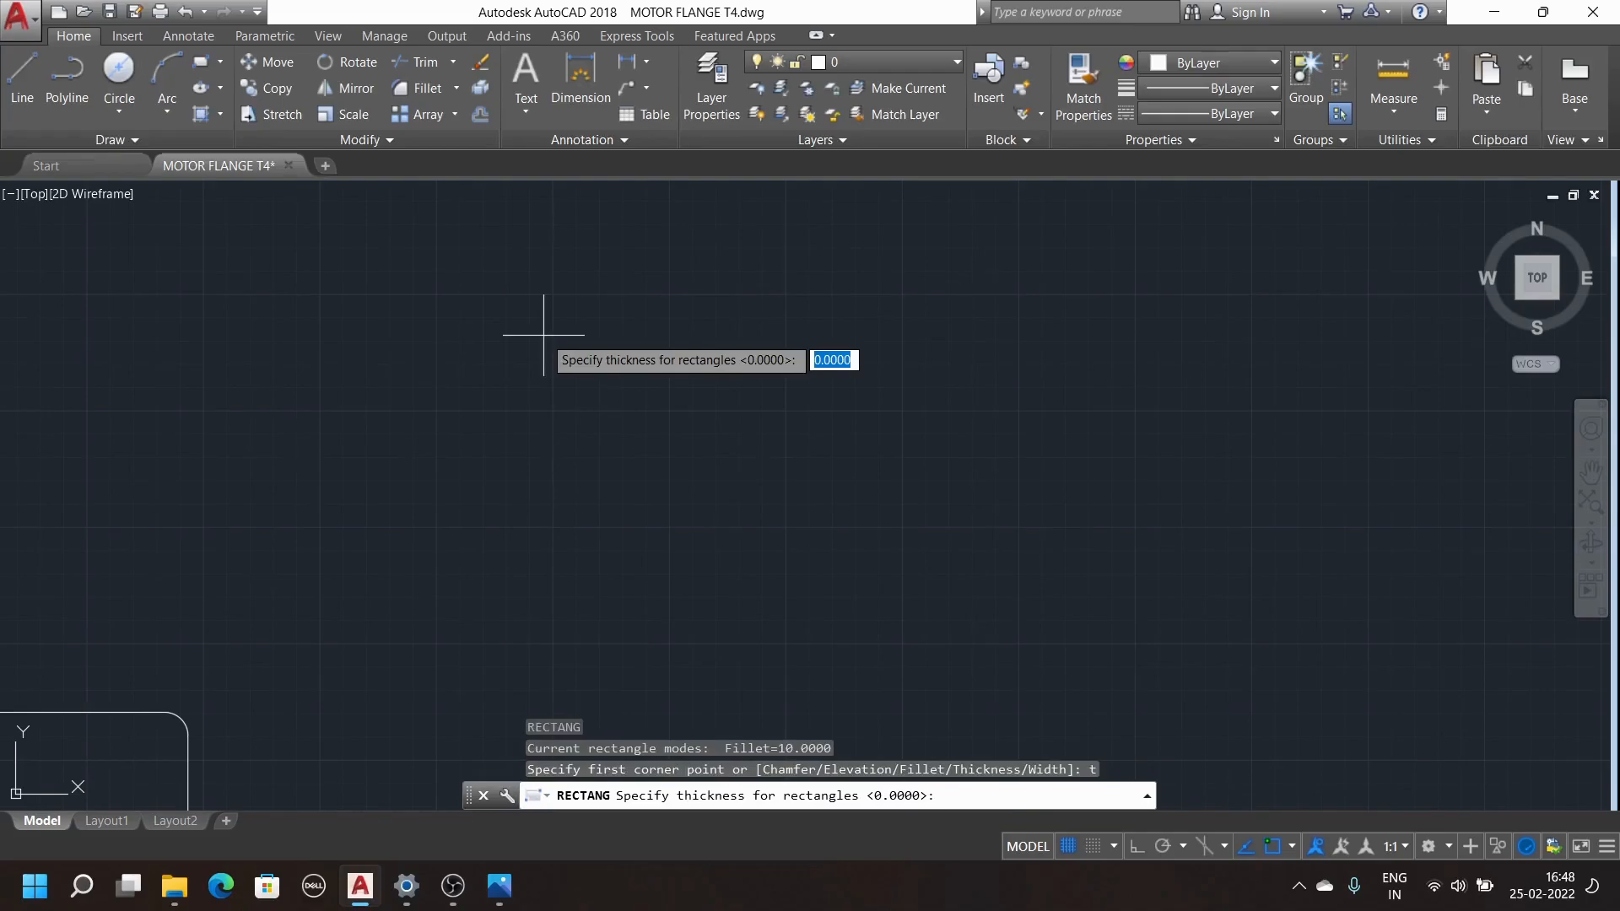
pyautogui.write('5')
pyautogui.press('Return')
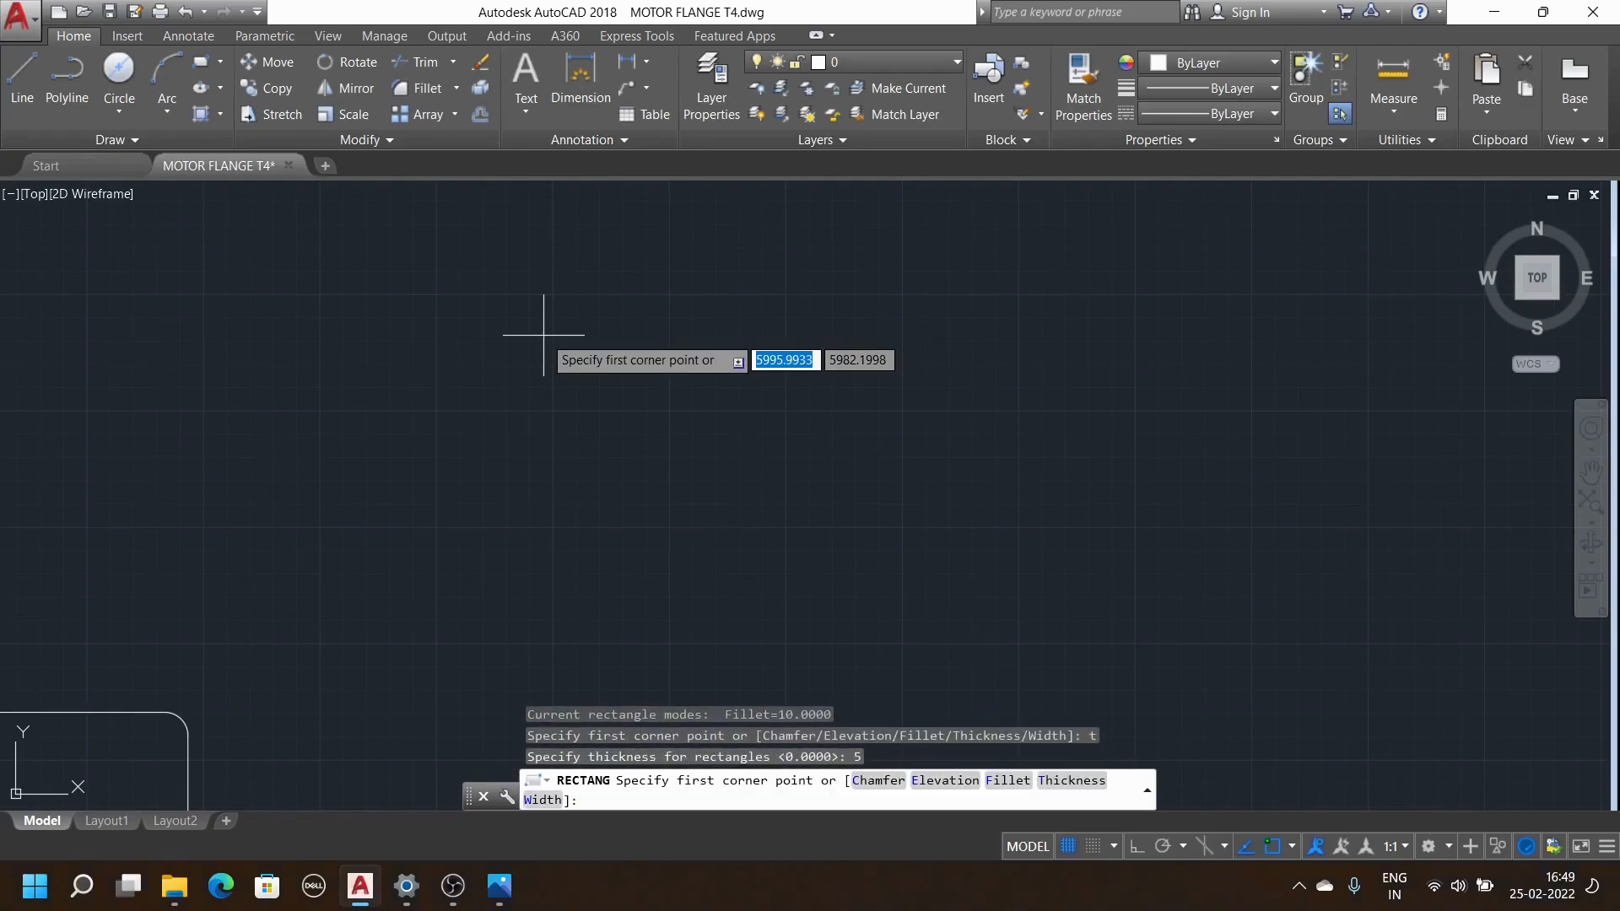
pyautogui.click(417, 302)
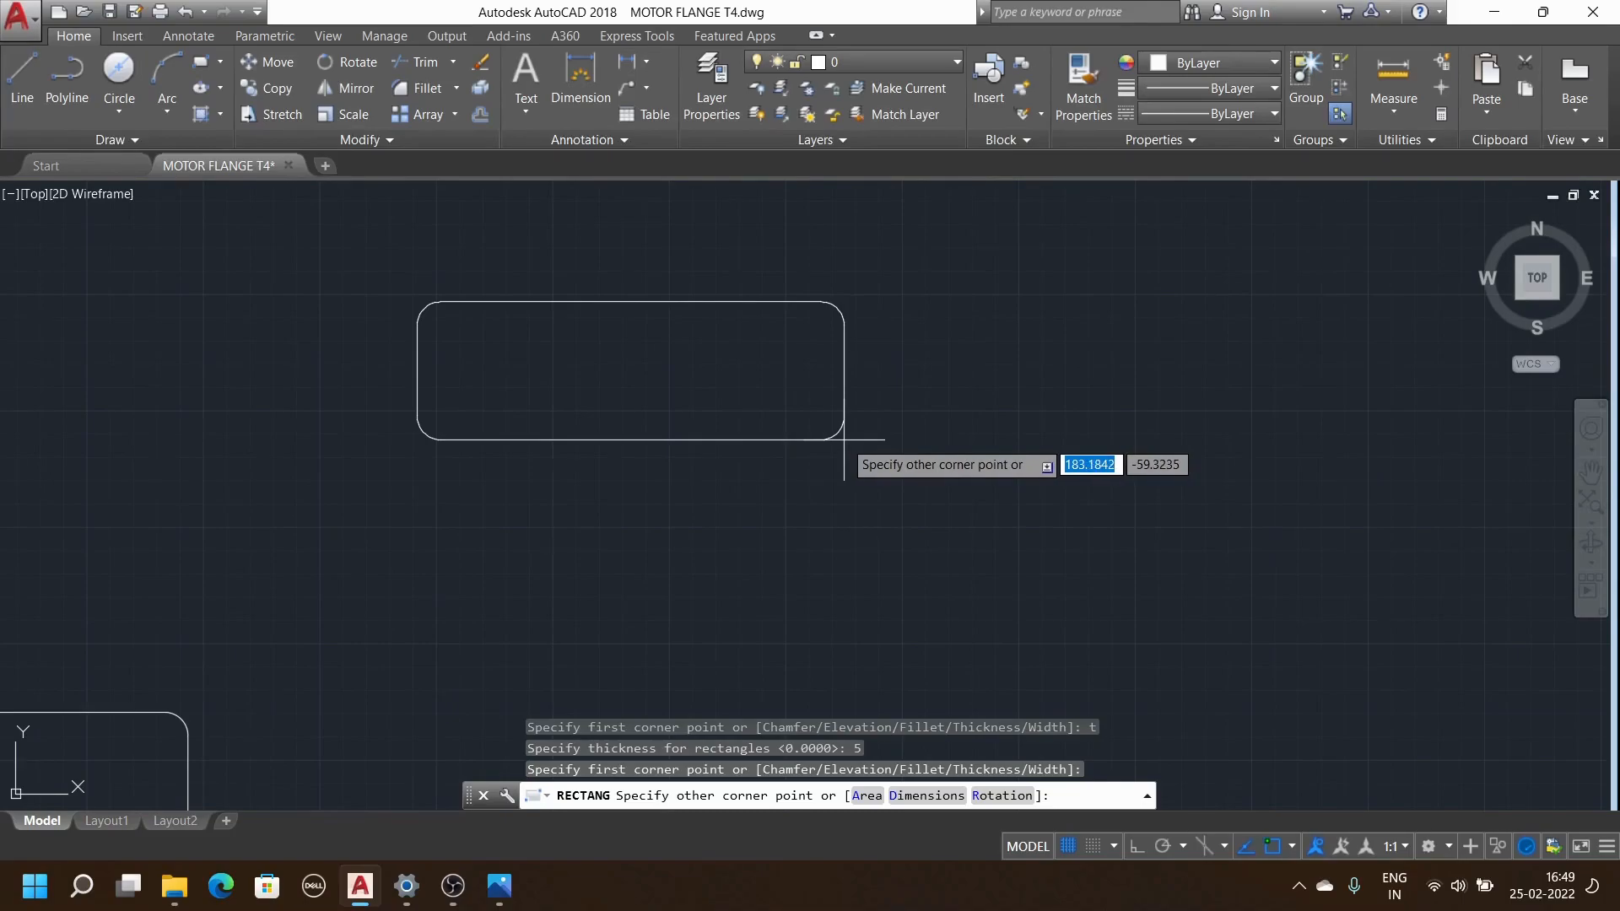
pyautogui.click(845, 439)
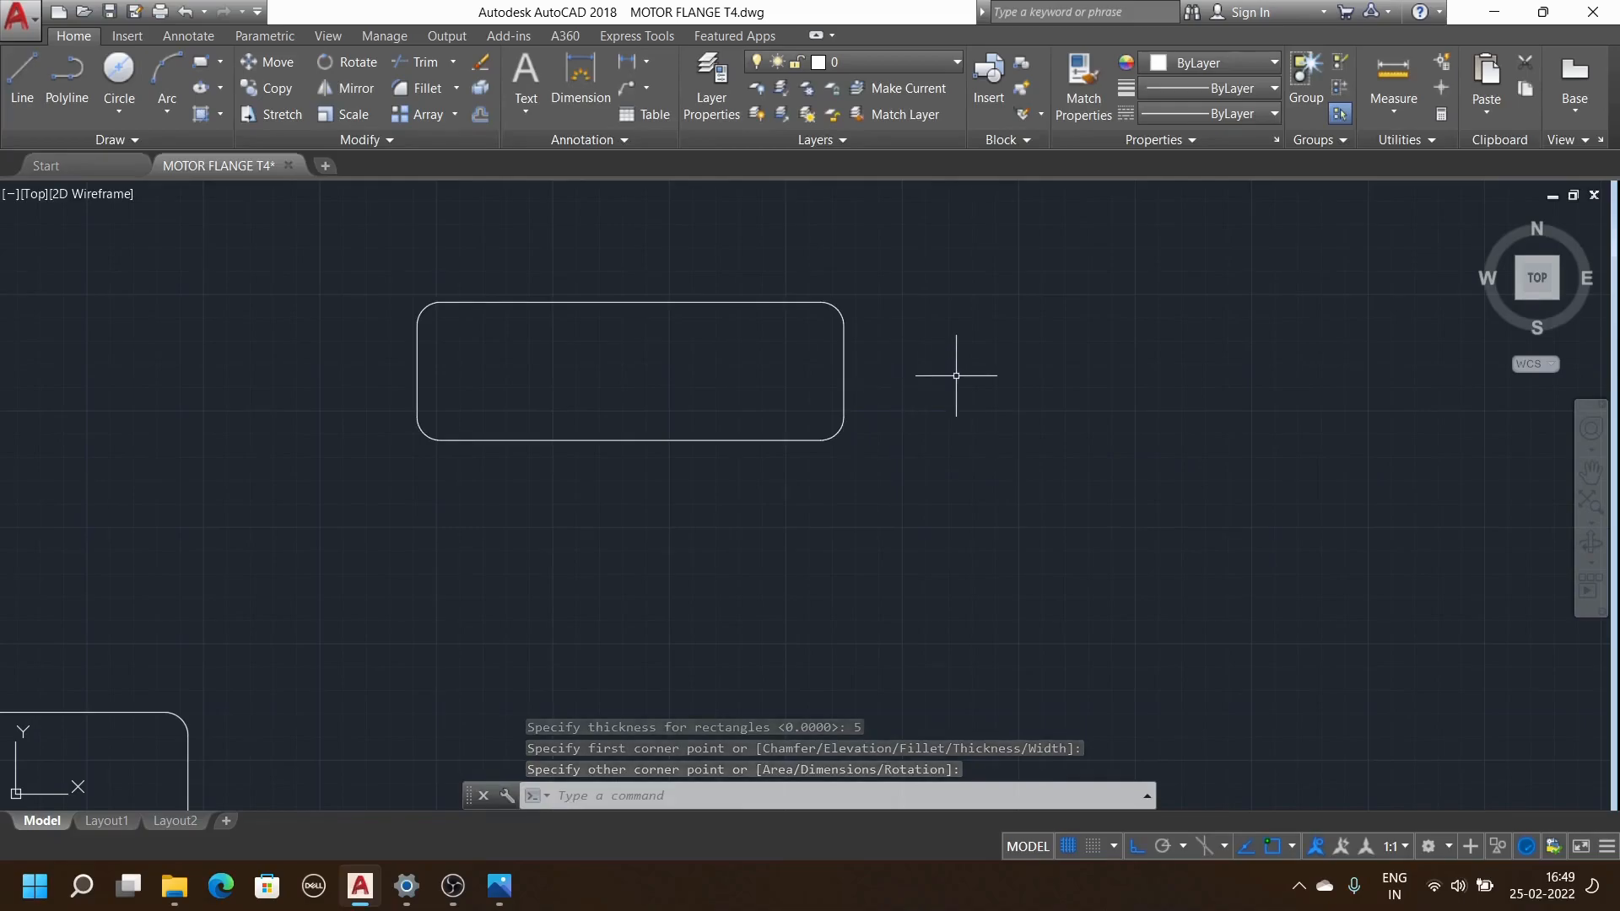
pyautogui.press('Escape')
pyautogui.press('Escape')
pyautogui.press('Escape')
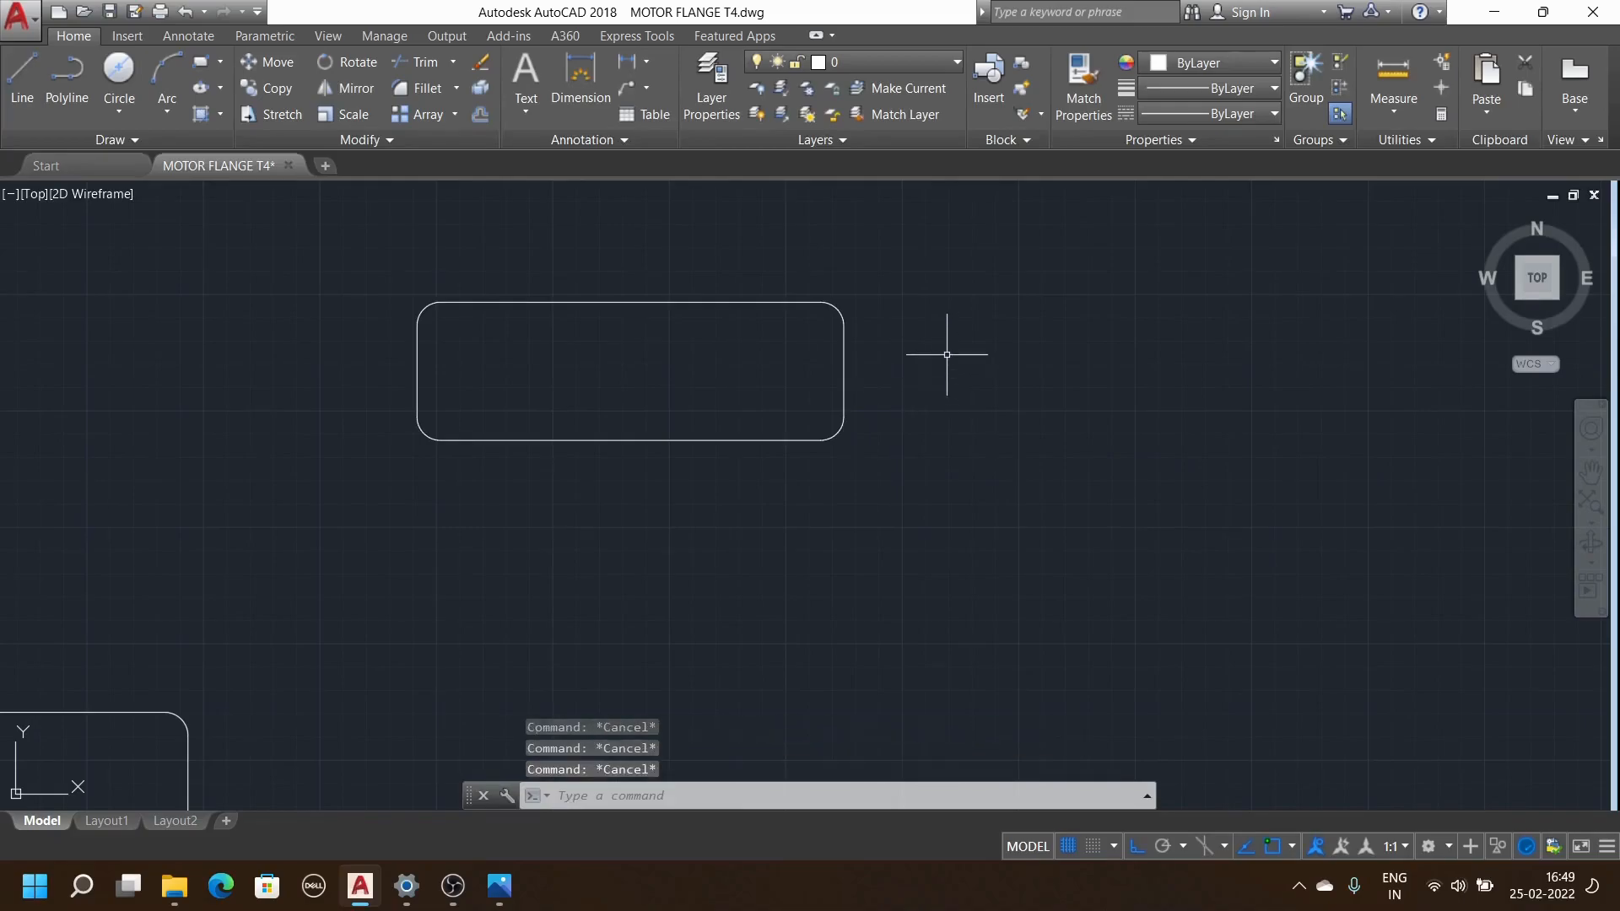
# Orbit the view slightly to look at the thick rectangle's depth, and undo the view change
pyautogui.keyDown('shift'); pyautogui.moveTo(929, 376); pyautogui.dragTo(870, 427, button='middle'); pyautogui.keyUp('shift')
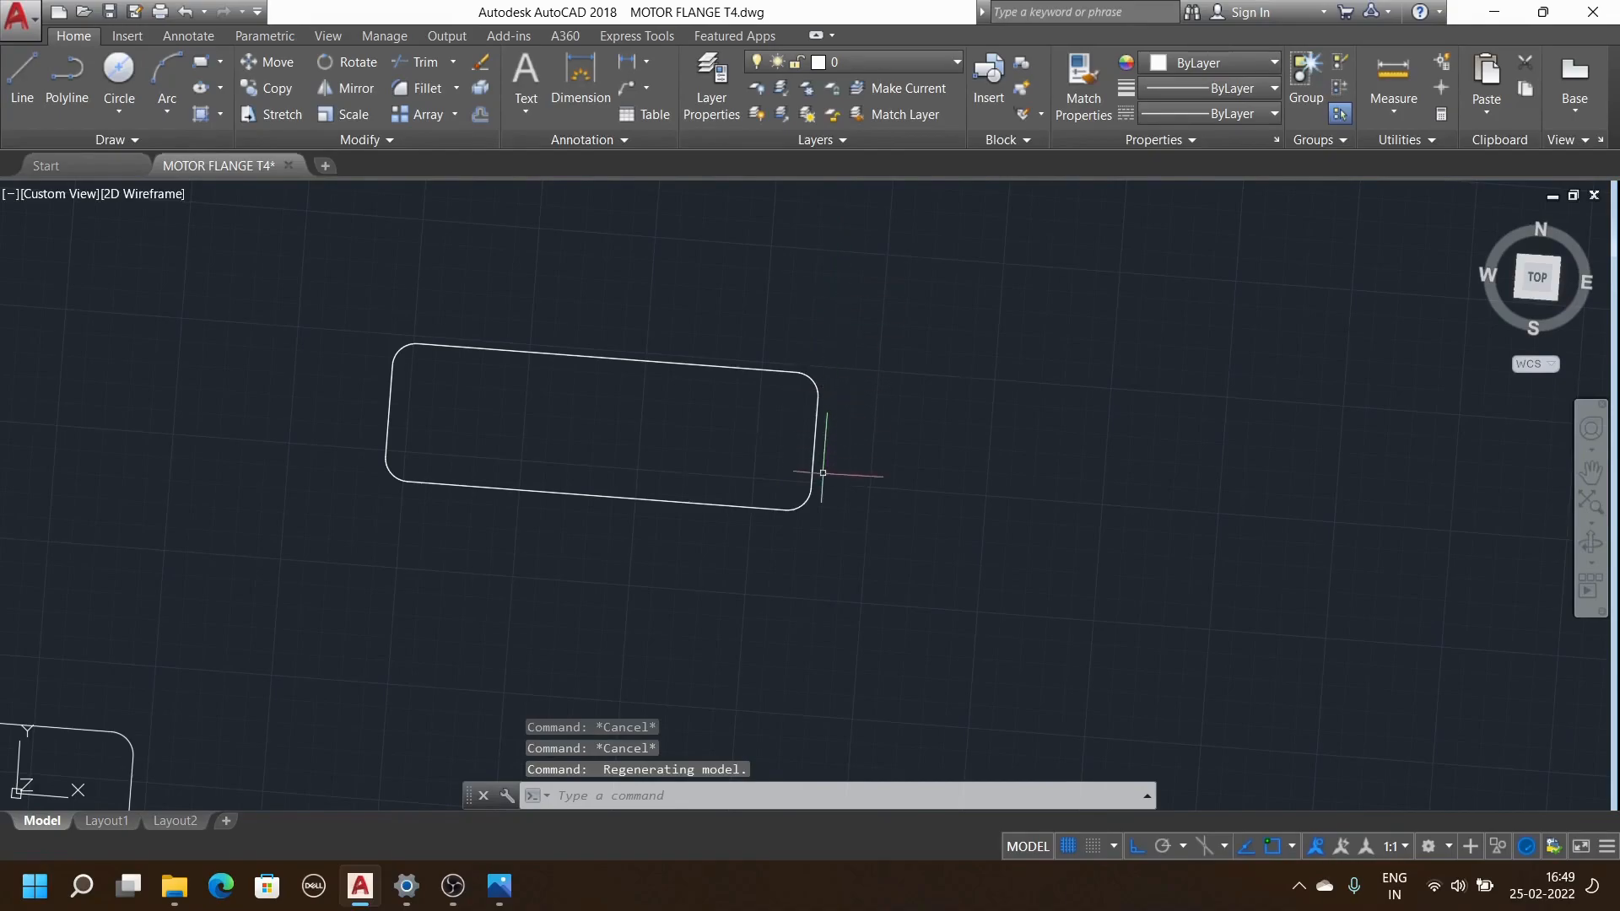
pyautogui.press('Escape')
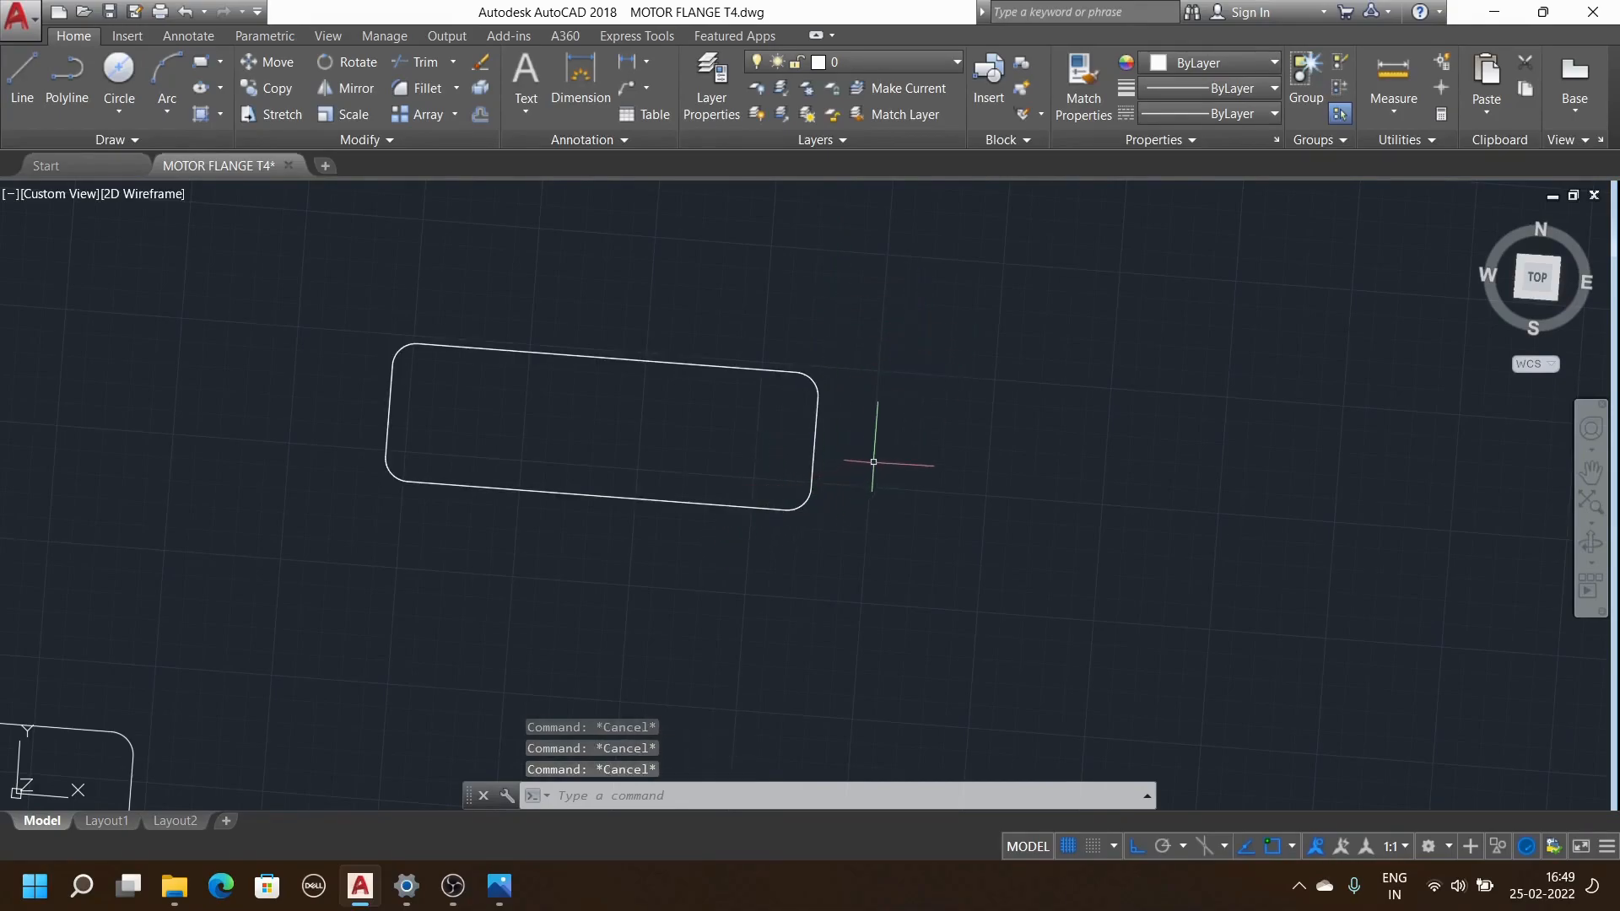
pyautogui.hotkey('ctrl', 'z')
pyautogui.moveTo(875, 445); pyautogui.dragTo(961, 373, button='middle')
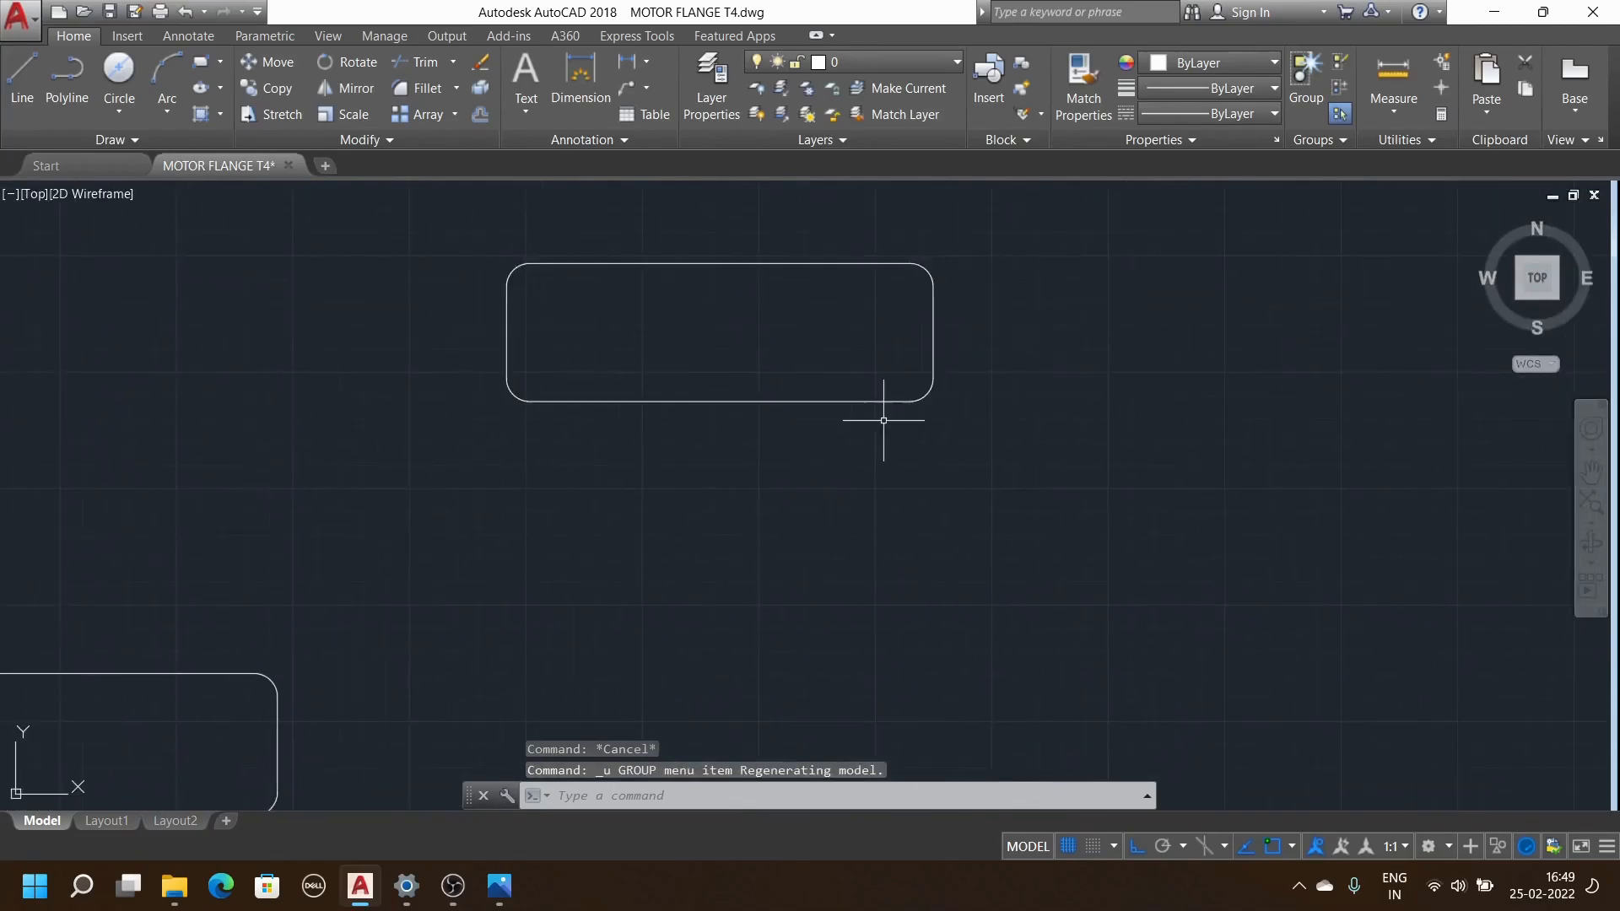
pyautogui.moveTo(886, 415); pyautogui.dragTo(797, 445)
pyautogui.moveTo(1038, 337)
pyautogui.mouseDown()
pyautogui.moveTo(976, 369)
pyautogui.moveTo(987, 357)
pyautogui.mouseUp()
pyautogui.moveTo(987, 358)
pyautogui.mouseDown(button='middle')
pyautogui.moveTo(940, 376)
pyautogui.moveTo(1147, 307)
pyautogui.mouseUp(button='middle')
pyautogui.scroll(-2, 928, 365)
pyautogui.scroll(2, 969, 280)
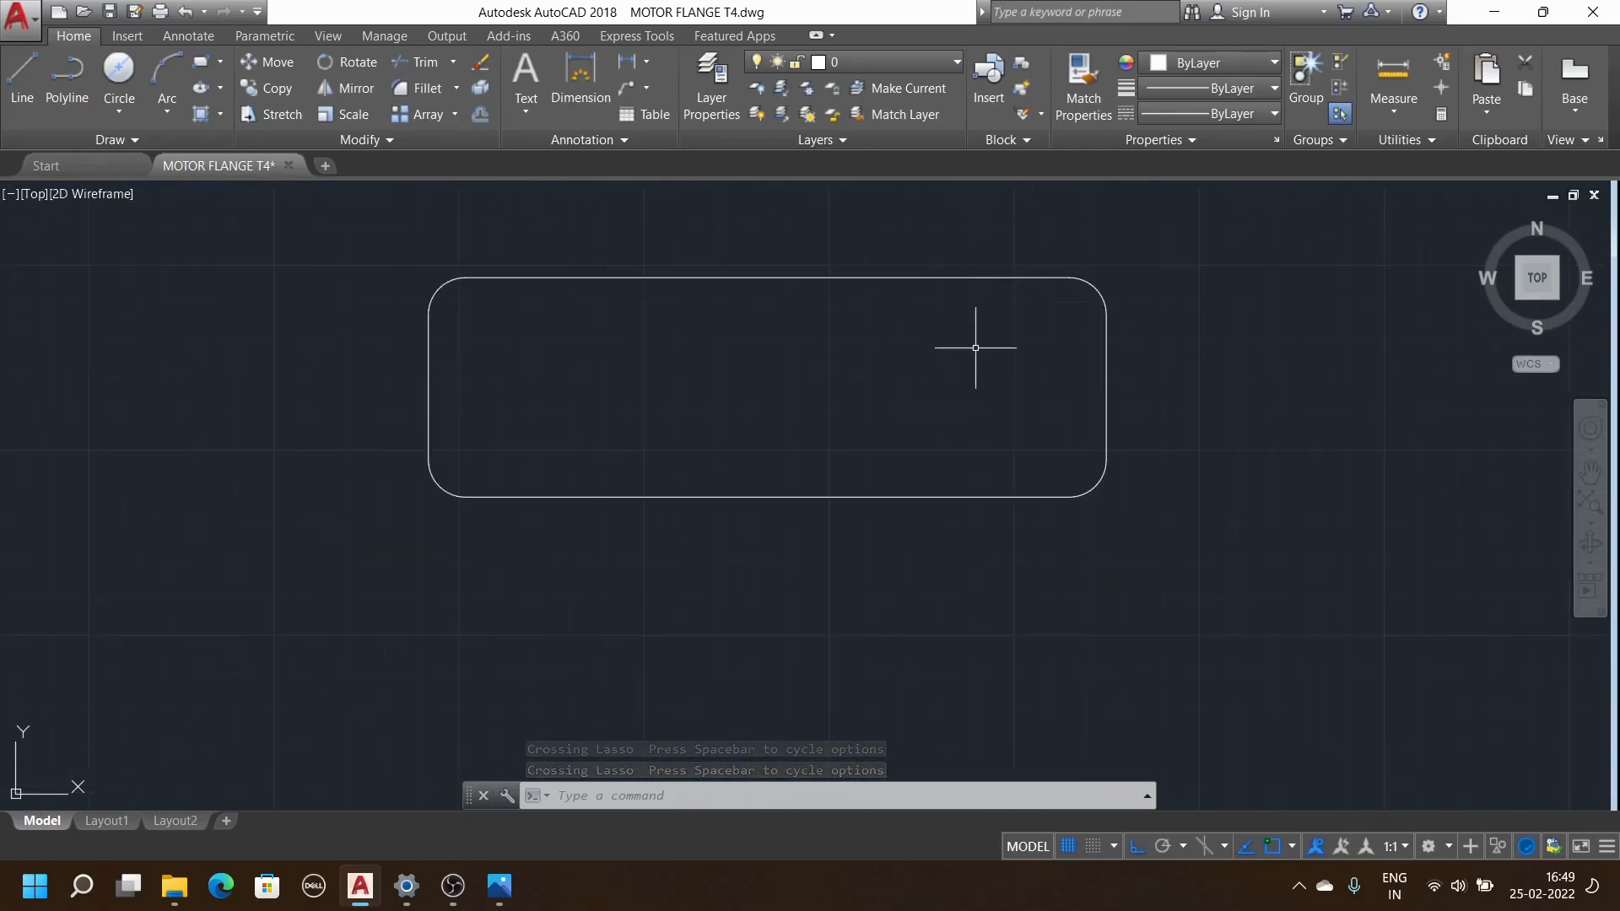
pyautogui.press('Escape')
pyautogui.press('Escape')
pyautogui.press('Escape')
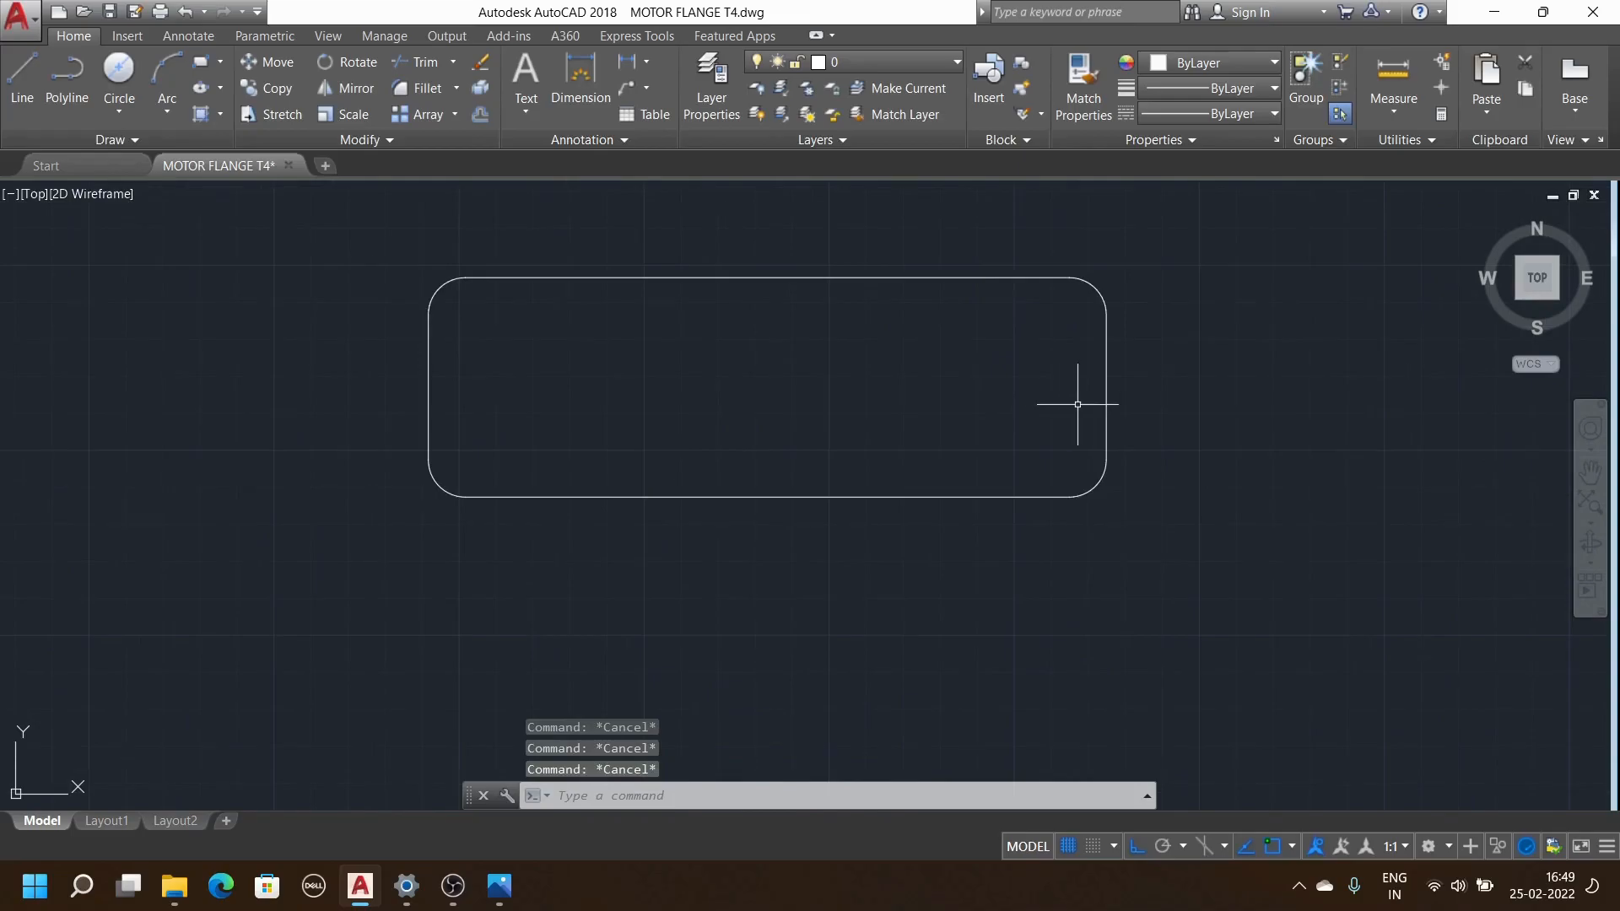
# Orbit and zoom around the thick filleted rectangle to examine its depth and rounded corners, and undo the view changes
pyautogui.moveTo(1112, 409)
pyautogui.mouseDown(button='middle')
pyautogui.moveTo(1060, 416)
pyautogui.moveTo(1212, 372)
pyautogui.moveTo(1142, 390)
pyautogui.moveTo(1169, 253)
pyautogui.mouseUp(button='middle')
pyautogui.scroll(5, 1072, 481)
pyautogui.scroll(-3, 1081, 491)
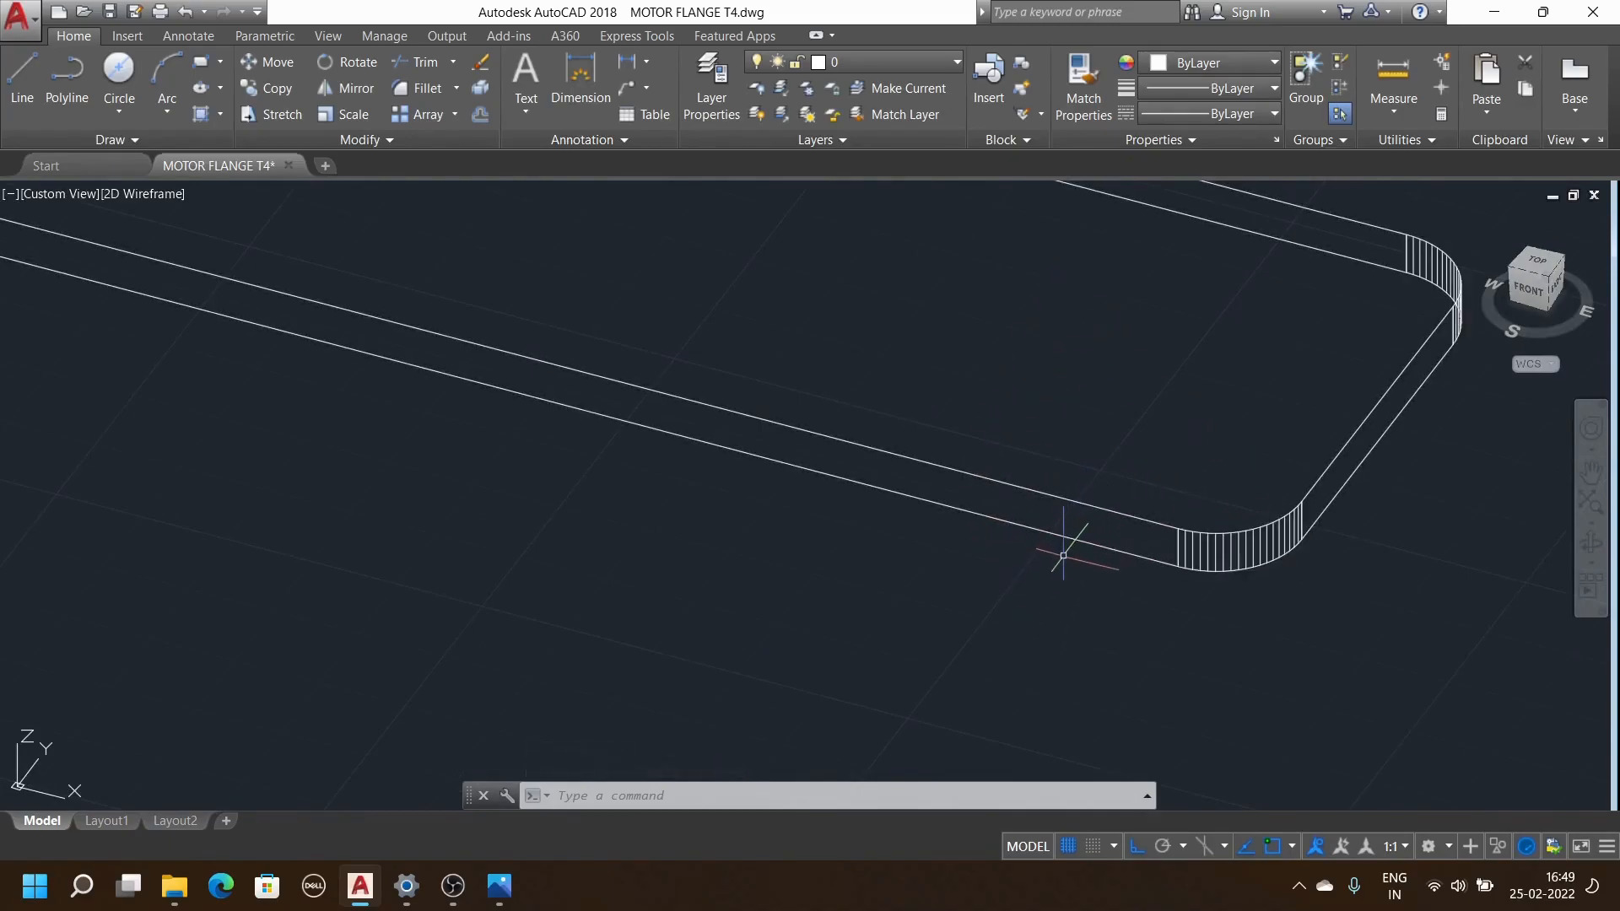
pyautogui.scroll(-4, 1044, 545)
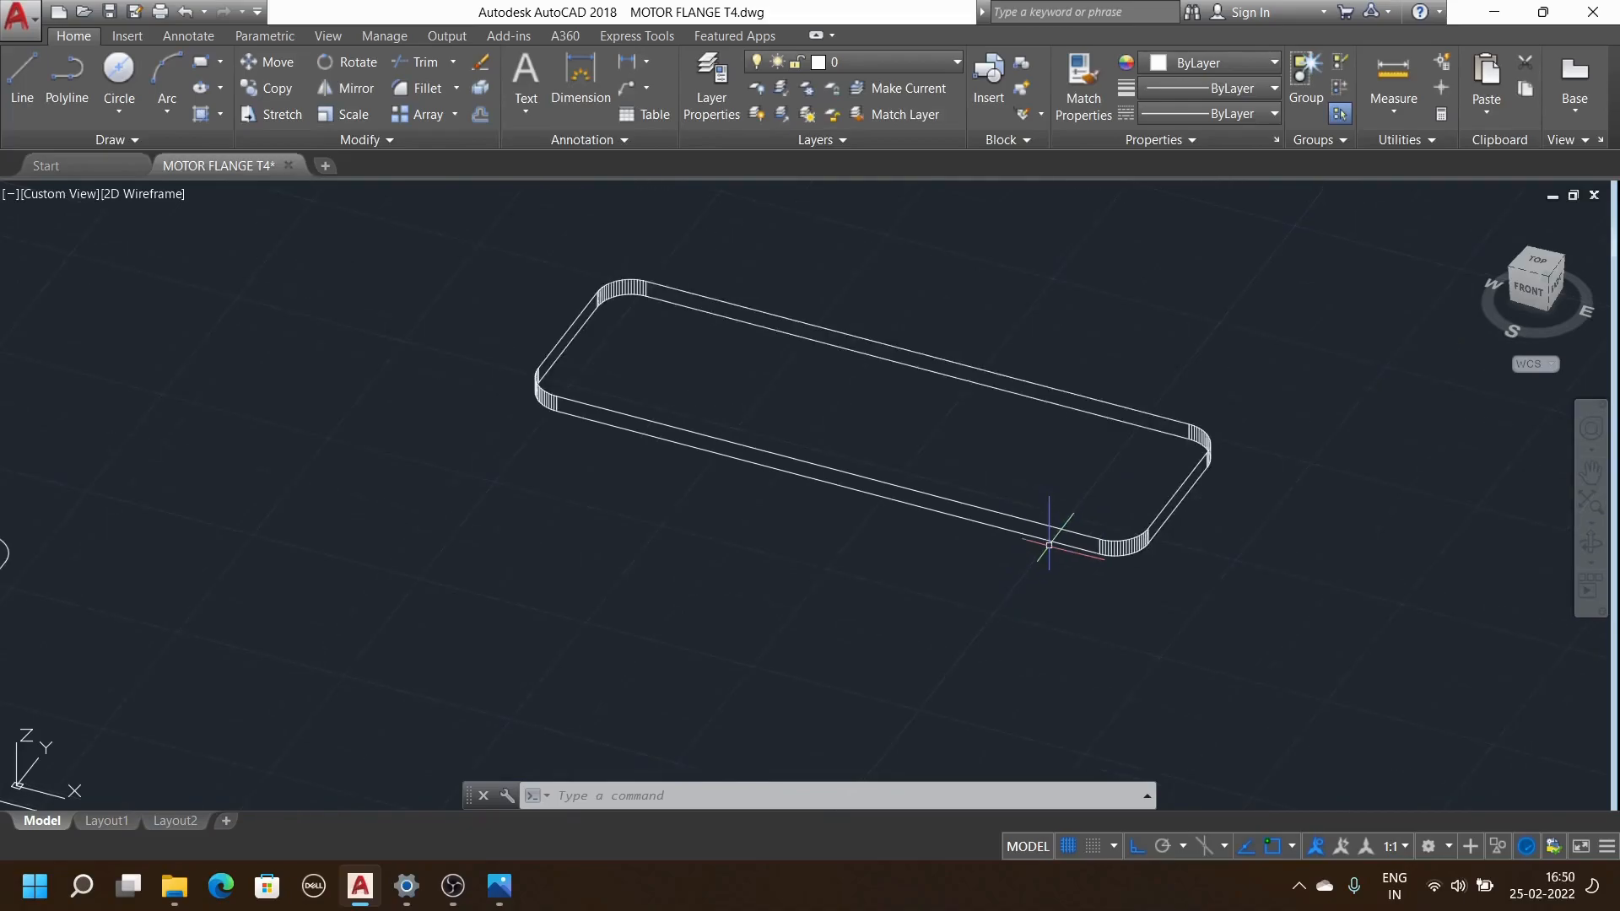
pyautogui.scroll(3, 1048, 527)
pyautogui.scroll(2, 1049, 525)
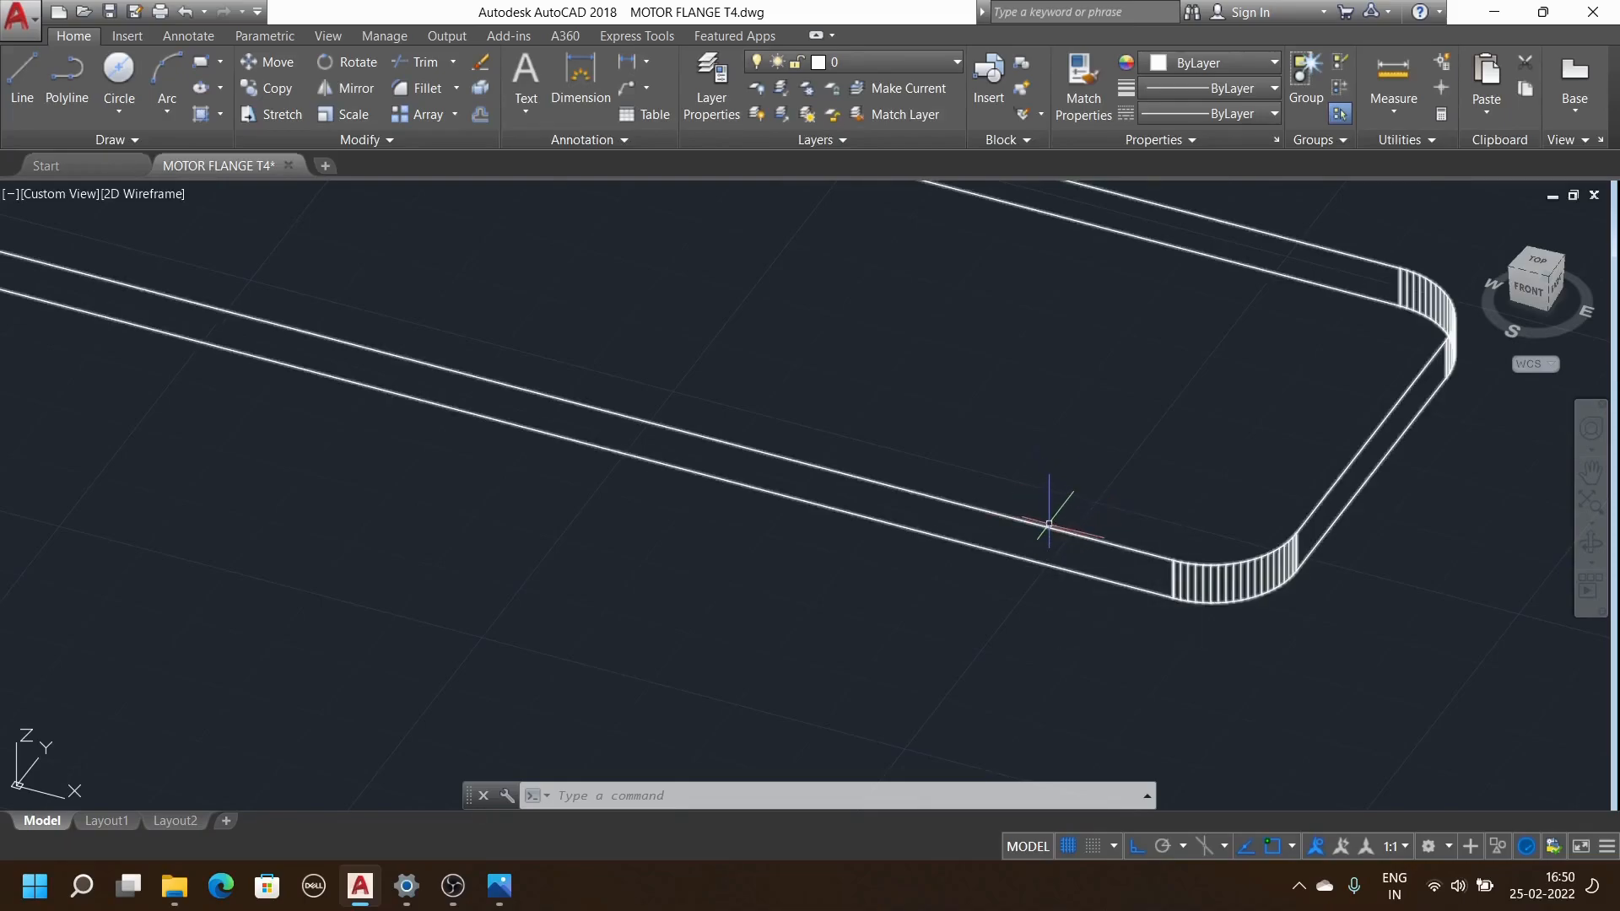
pyautogui.scroll(-4, 1046, 540)
pyautogui.moveTo(996, 333)
pyautogui.mouseDown(button='middle')
pyautogui.moveTo(984, 467)
pyautogui.moveTo(970, 335)
pyautogui.mouseUp(button='middle')
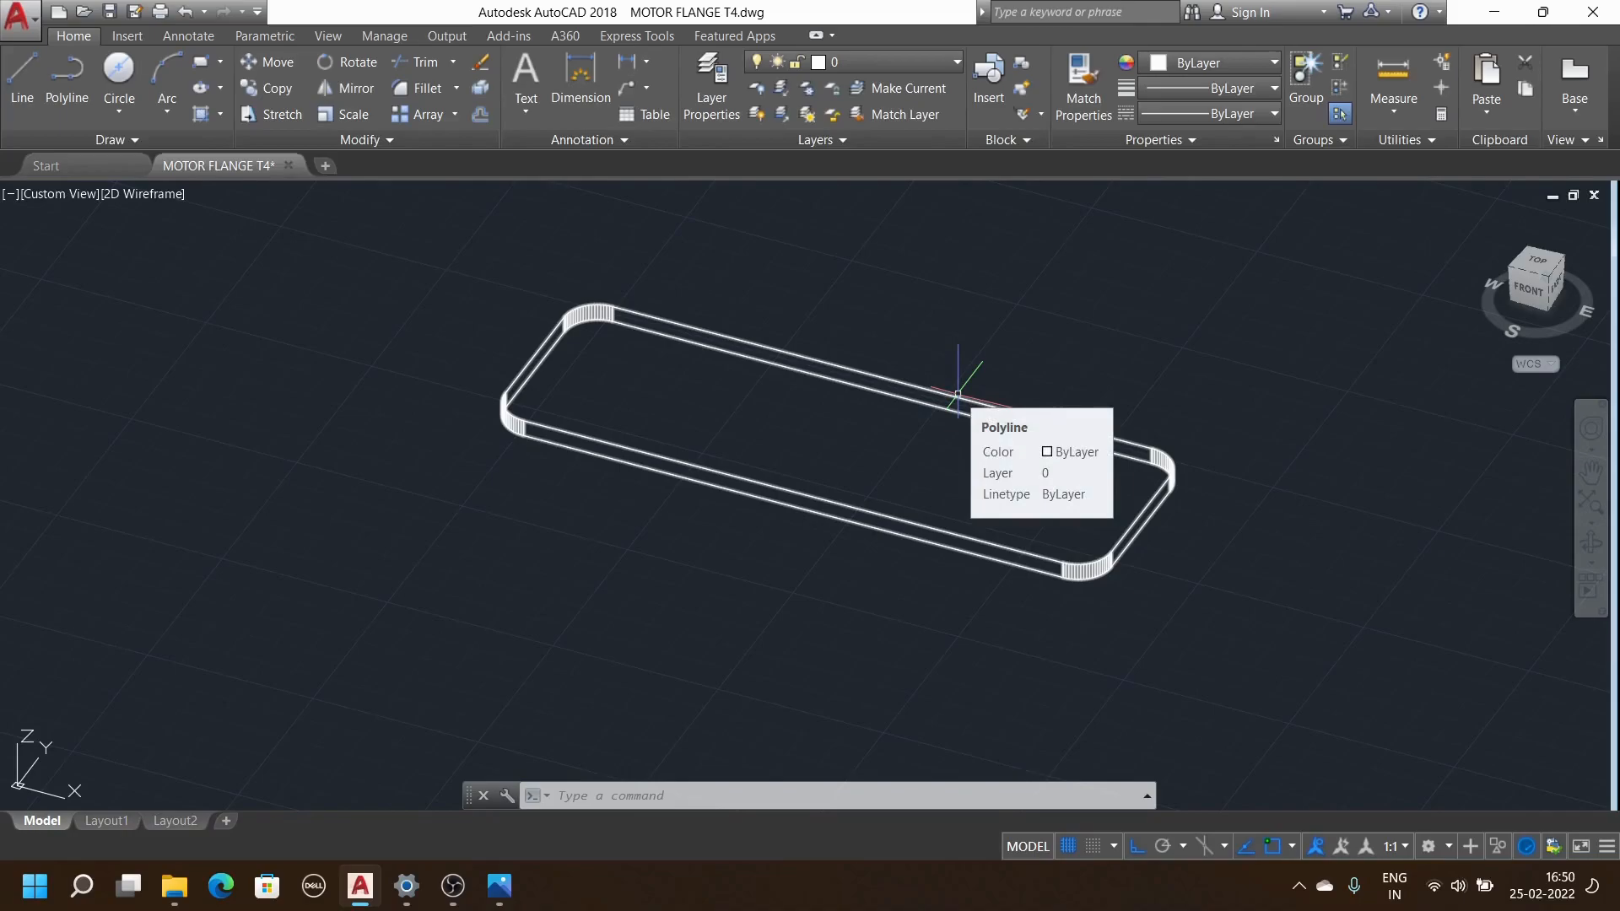
pyautogui.middleClick(891, 379)
pyautogui.scroll(4, 891, 379)
pyautogui.hotkey('ctrl', 'z')
pyautogui.hotkey('ctrl', 'z')
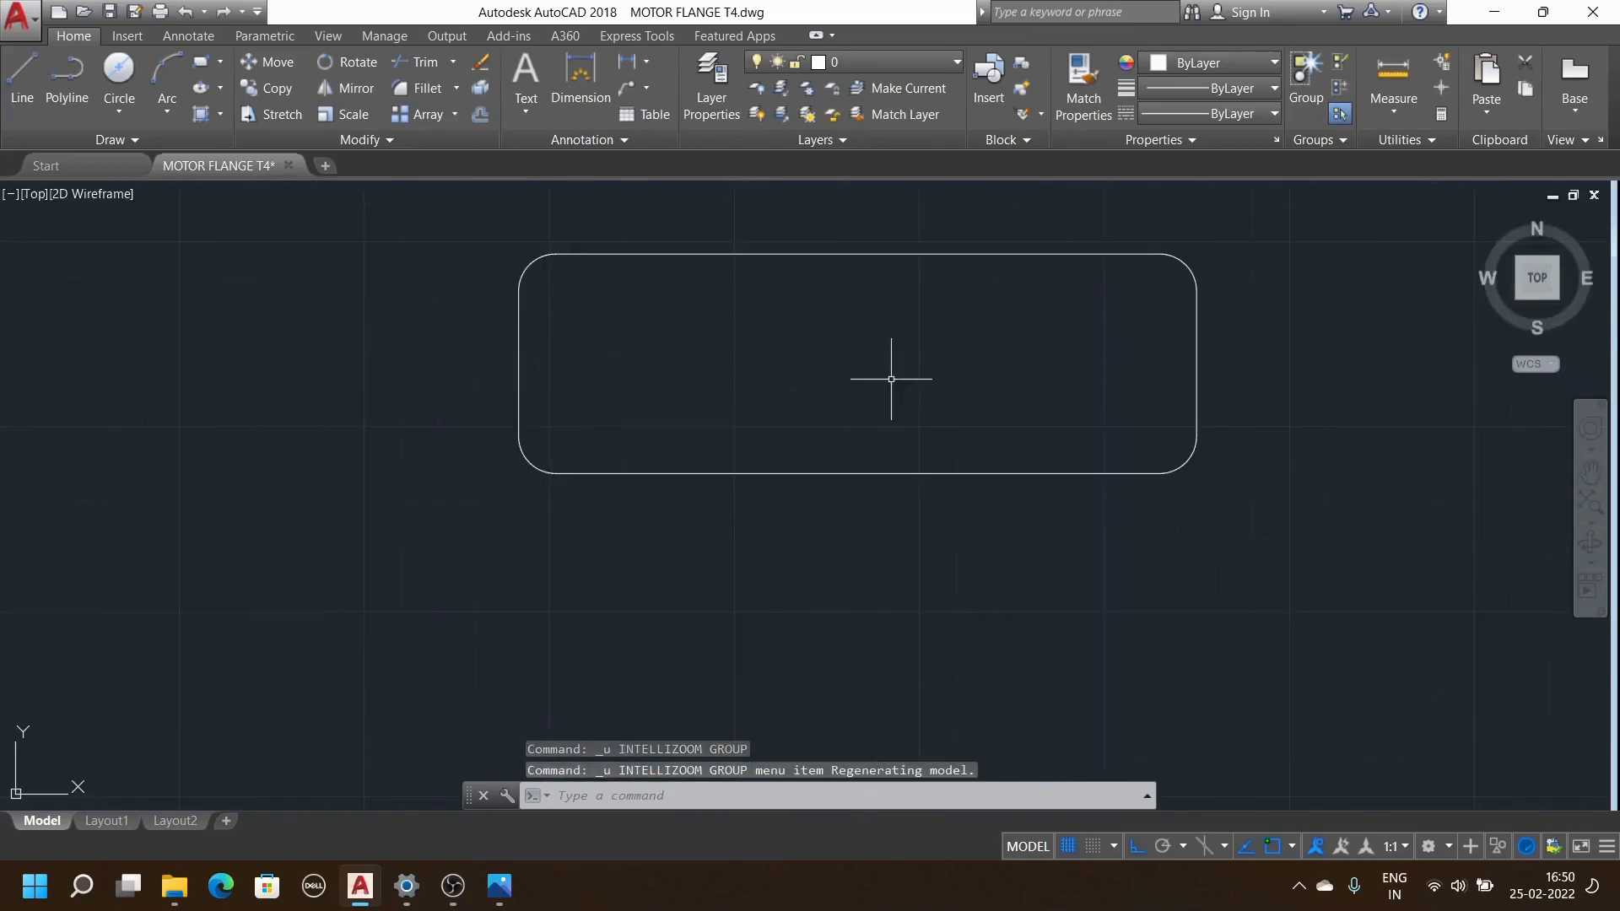
pyautogui.hotkey('ctrl', 'z')
# Turn off Ortho mode and bring the empty area beyond the thick rectangle into view
pyautogui.scroll(-4, 835, 464)
pyautogui.scroll(6, 801, 384)
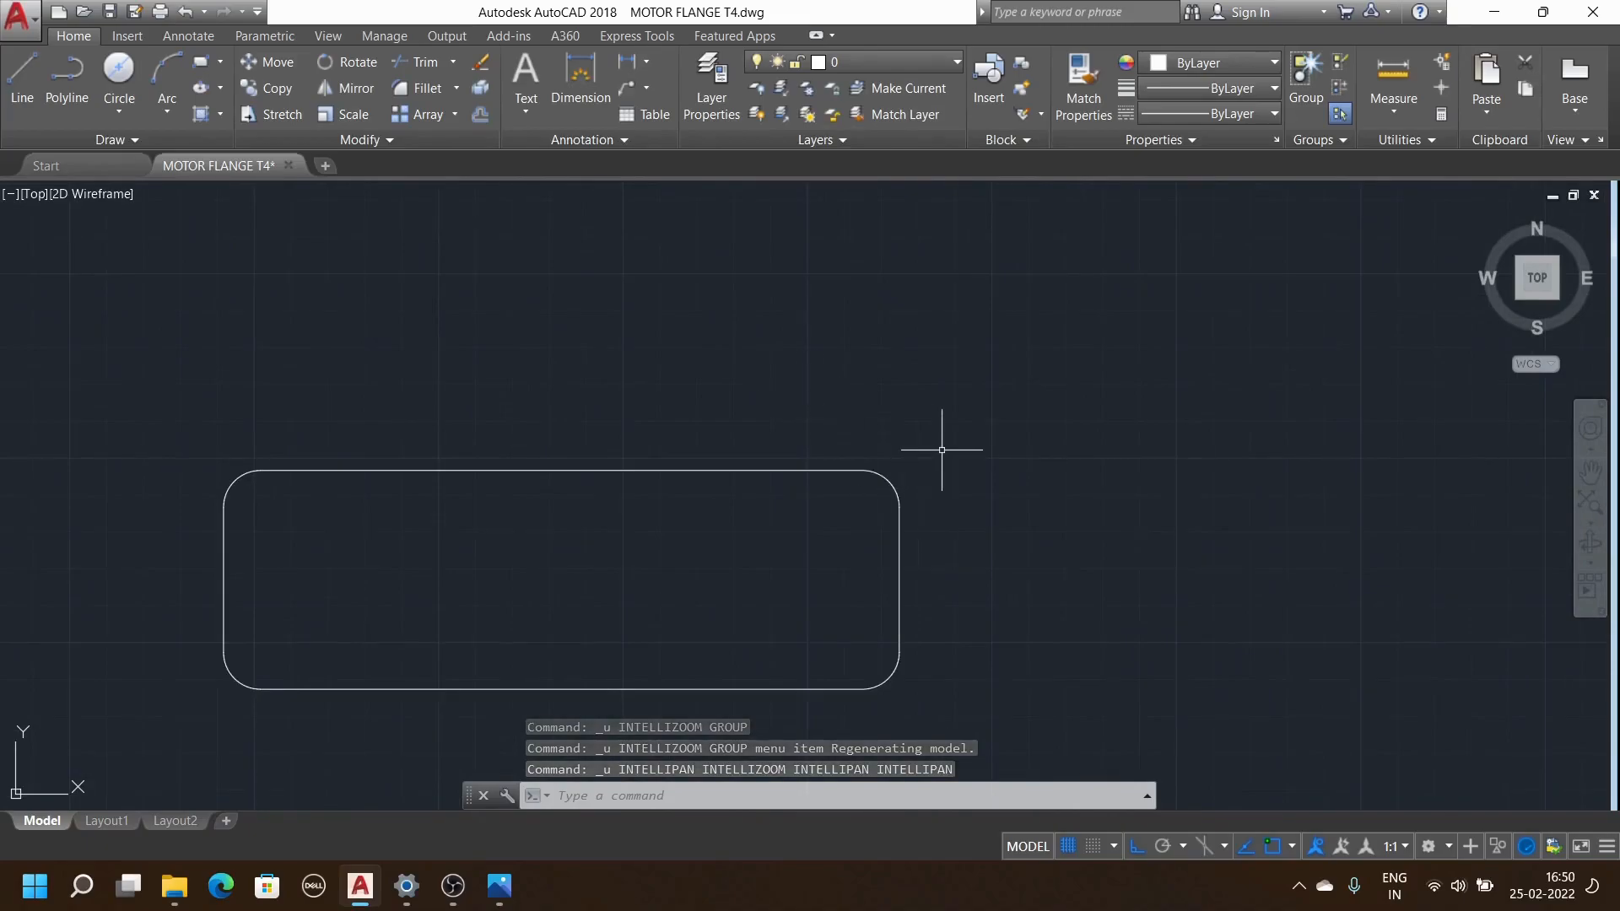
pyautogui.scroll(-5, 783, 459)
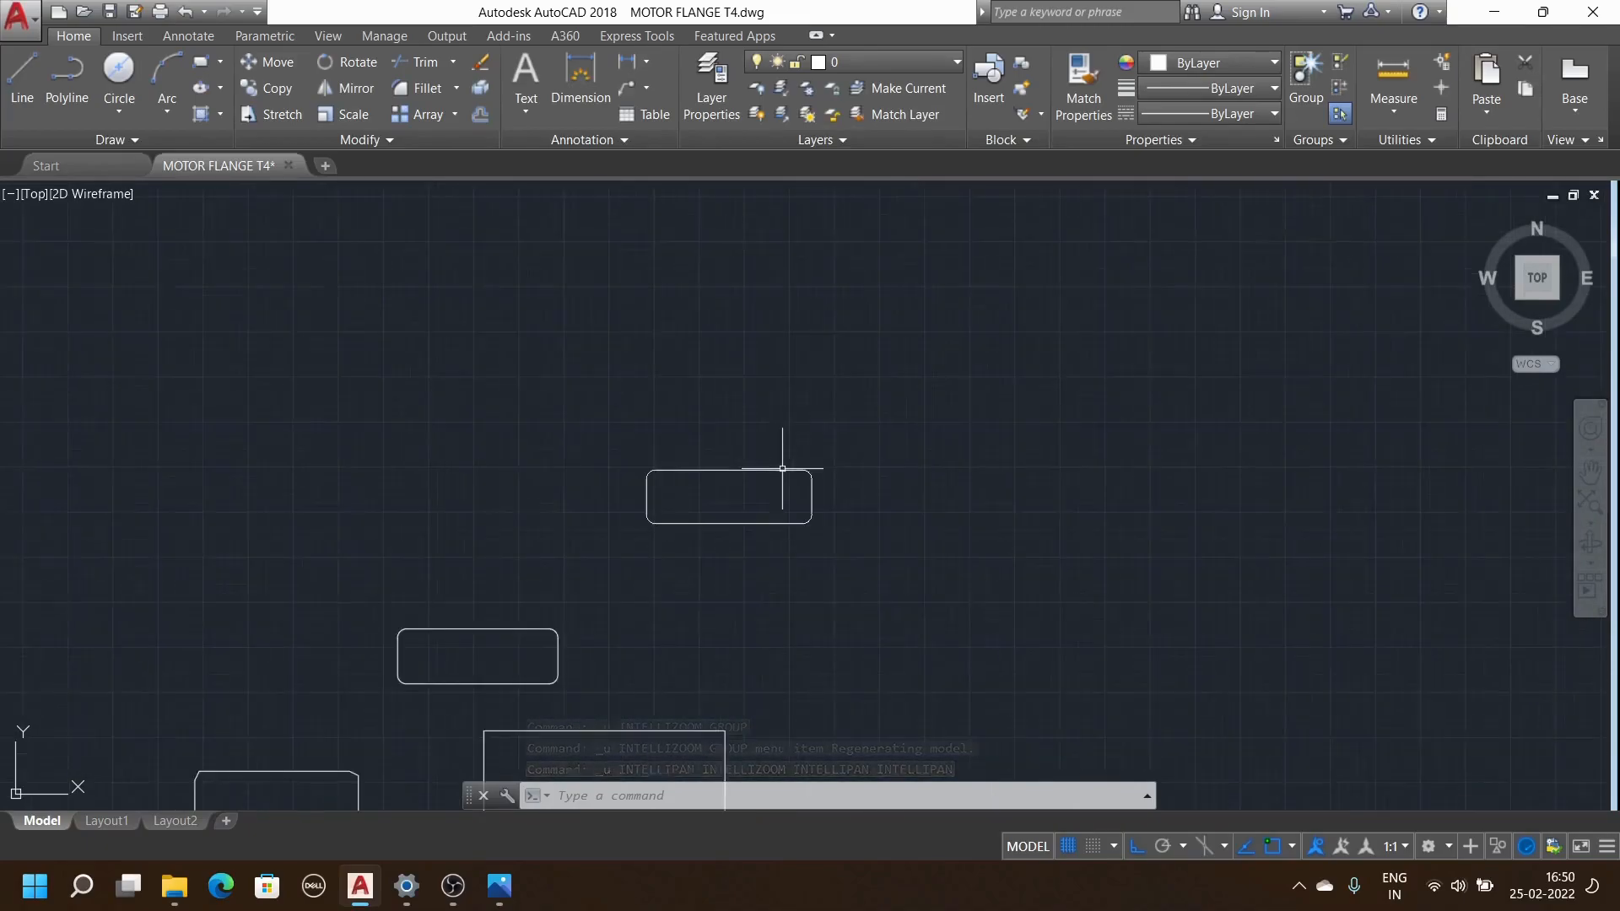
pyautogui.scroll(4, 860, 373)
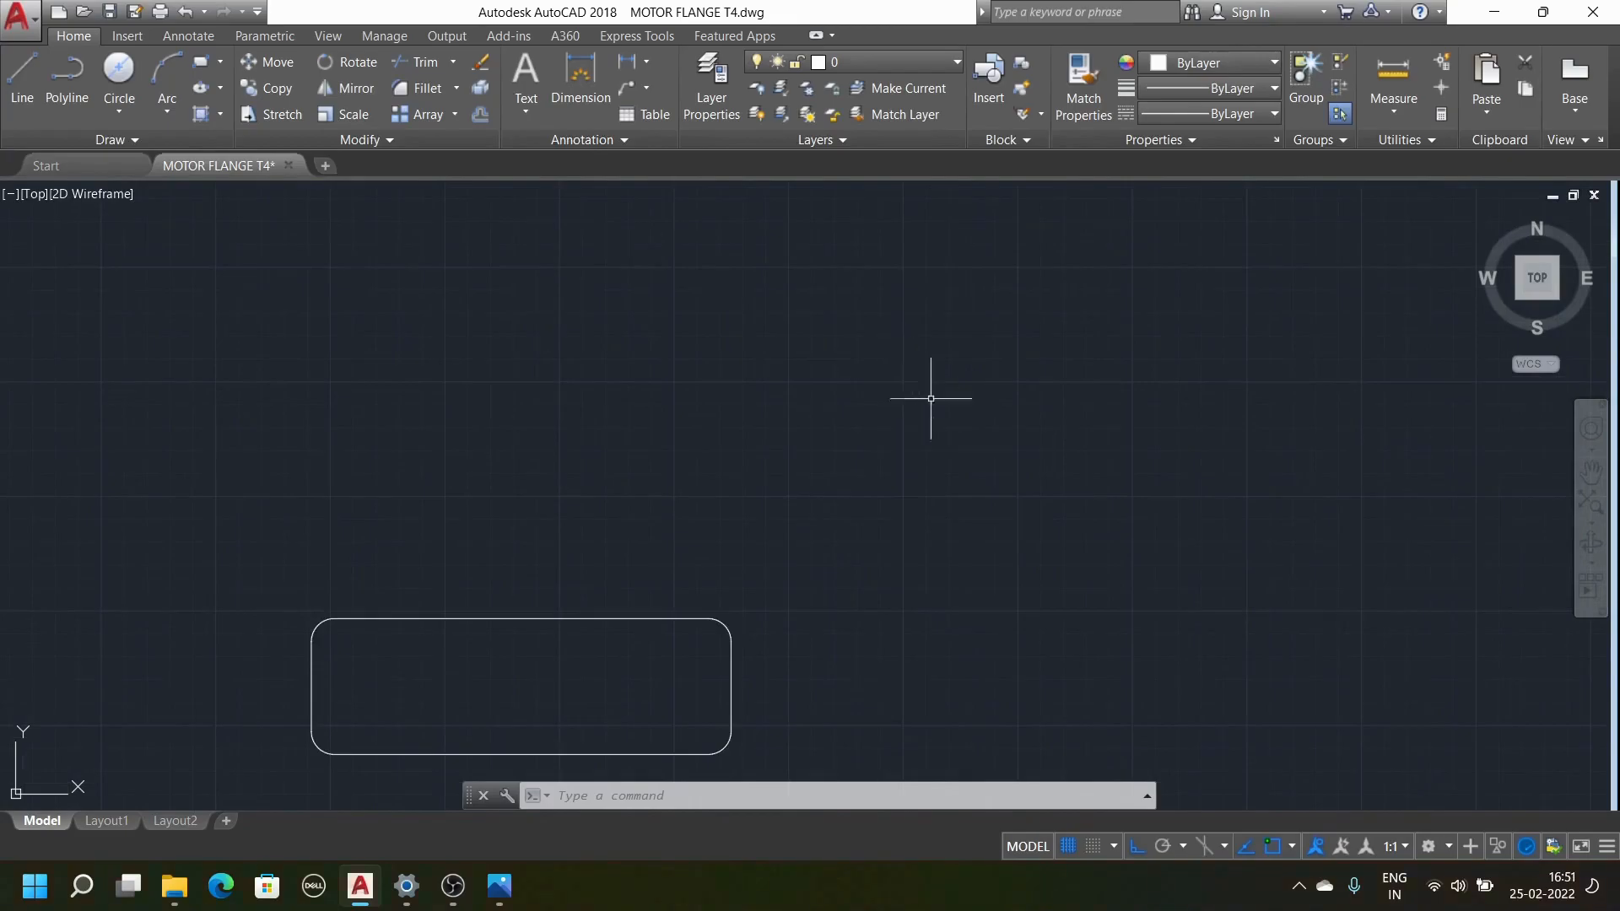
pyautogui.click(1140, 847)
pyautogui.scroll(-4, 748, 545)
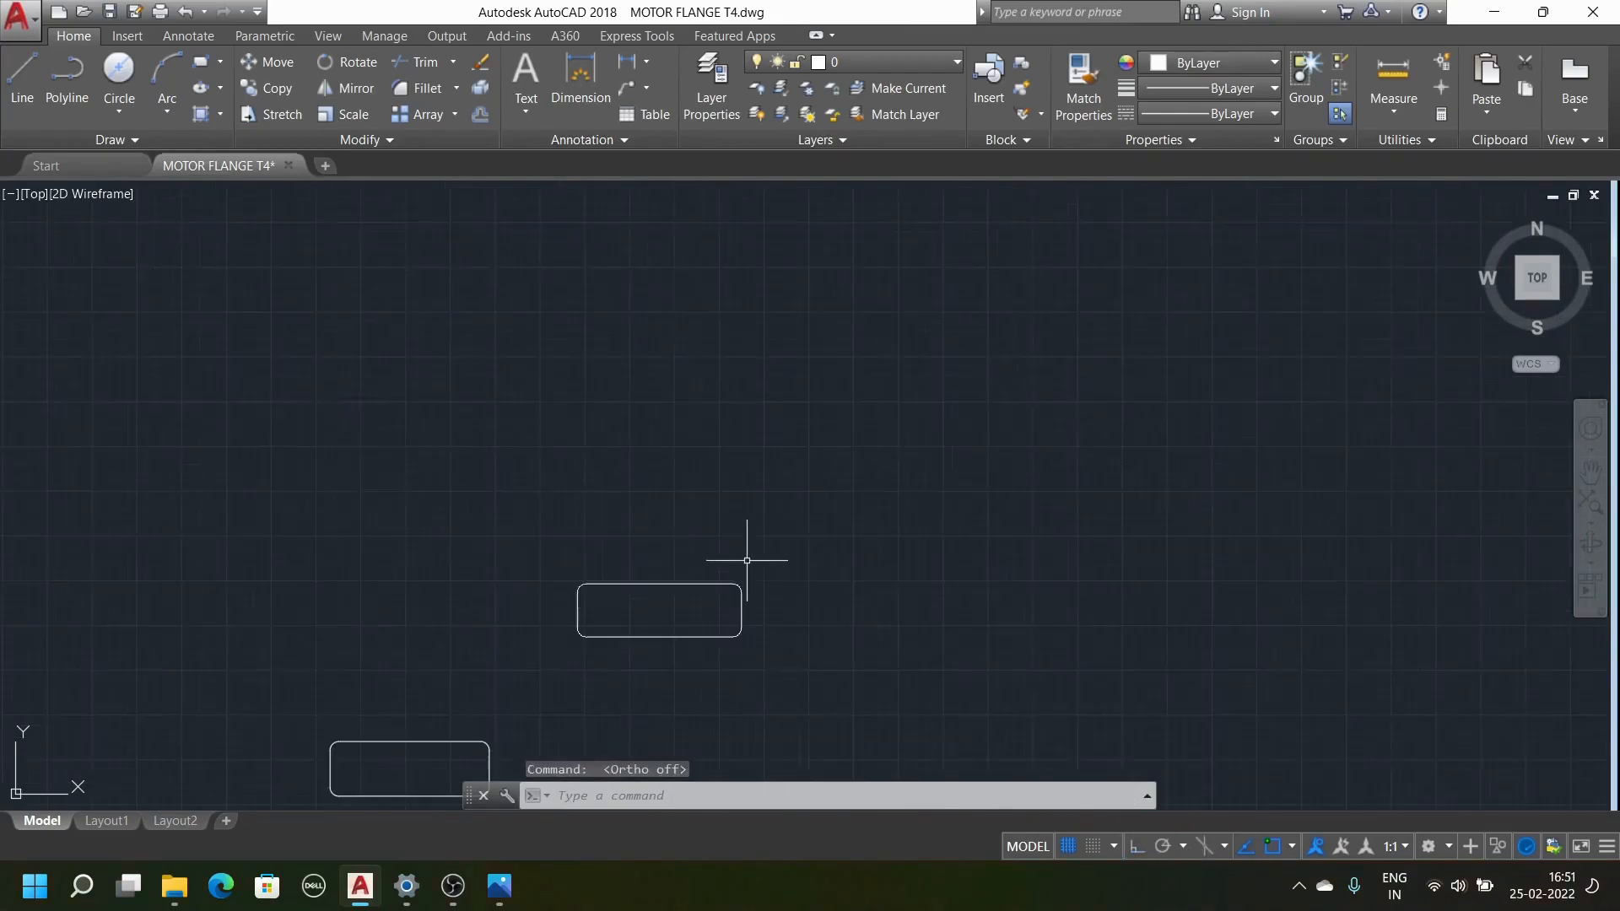
pyautogui.scroll(5, 747, 464)
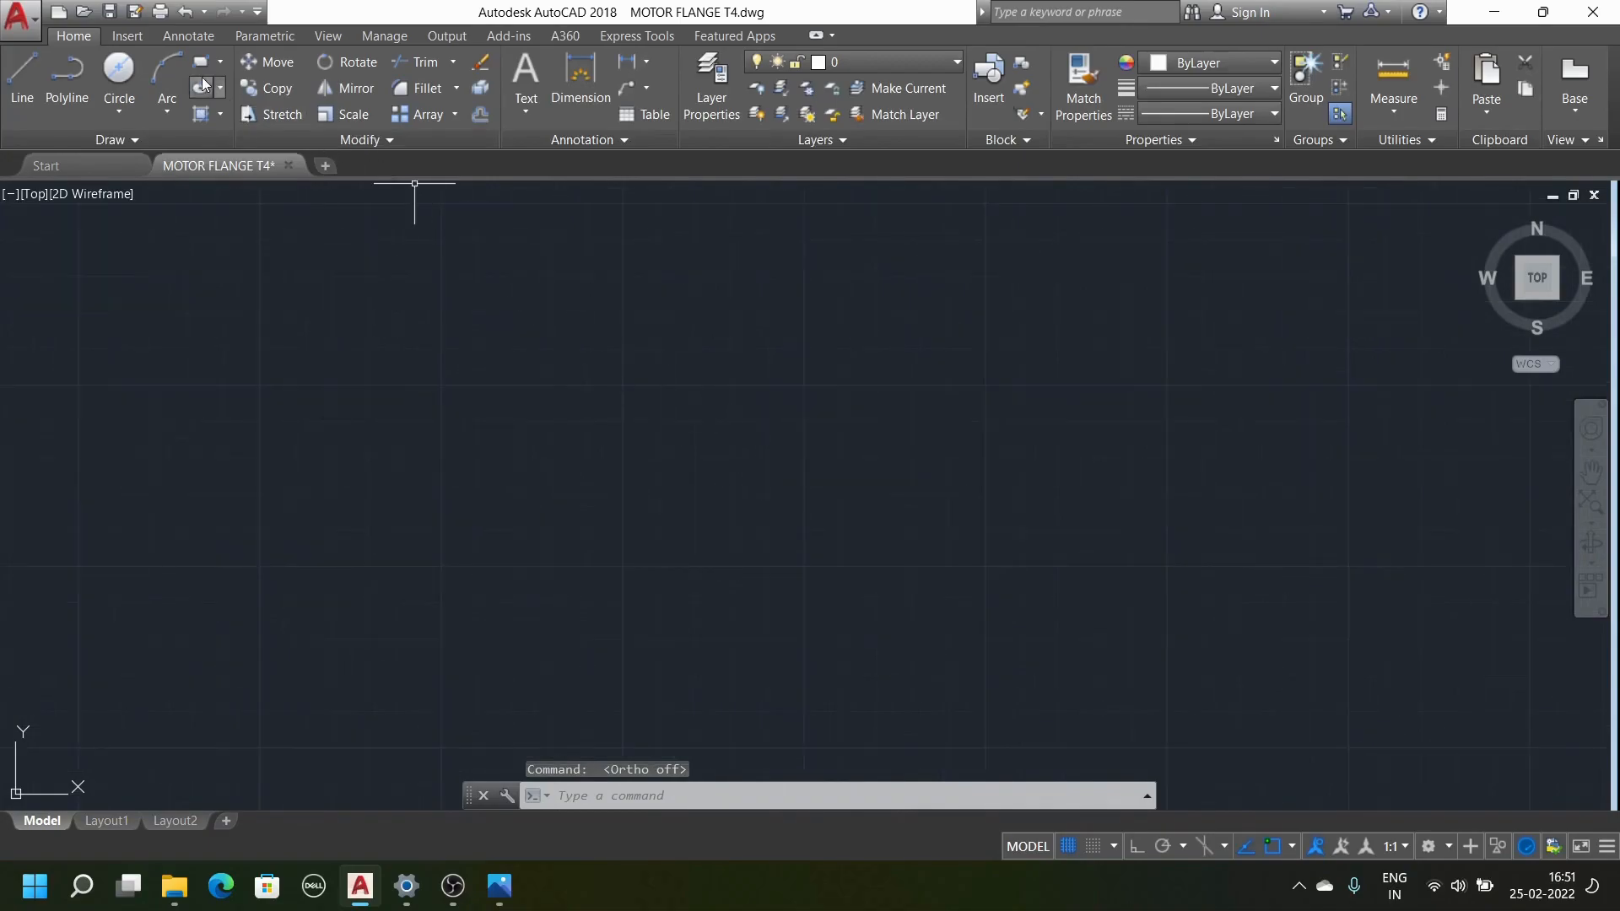
# Draw a freehand rectangle with elevation 5 in the empty area, keeping the current fillet and thickness settings
pyautogui.click(201, 61)
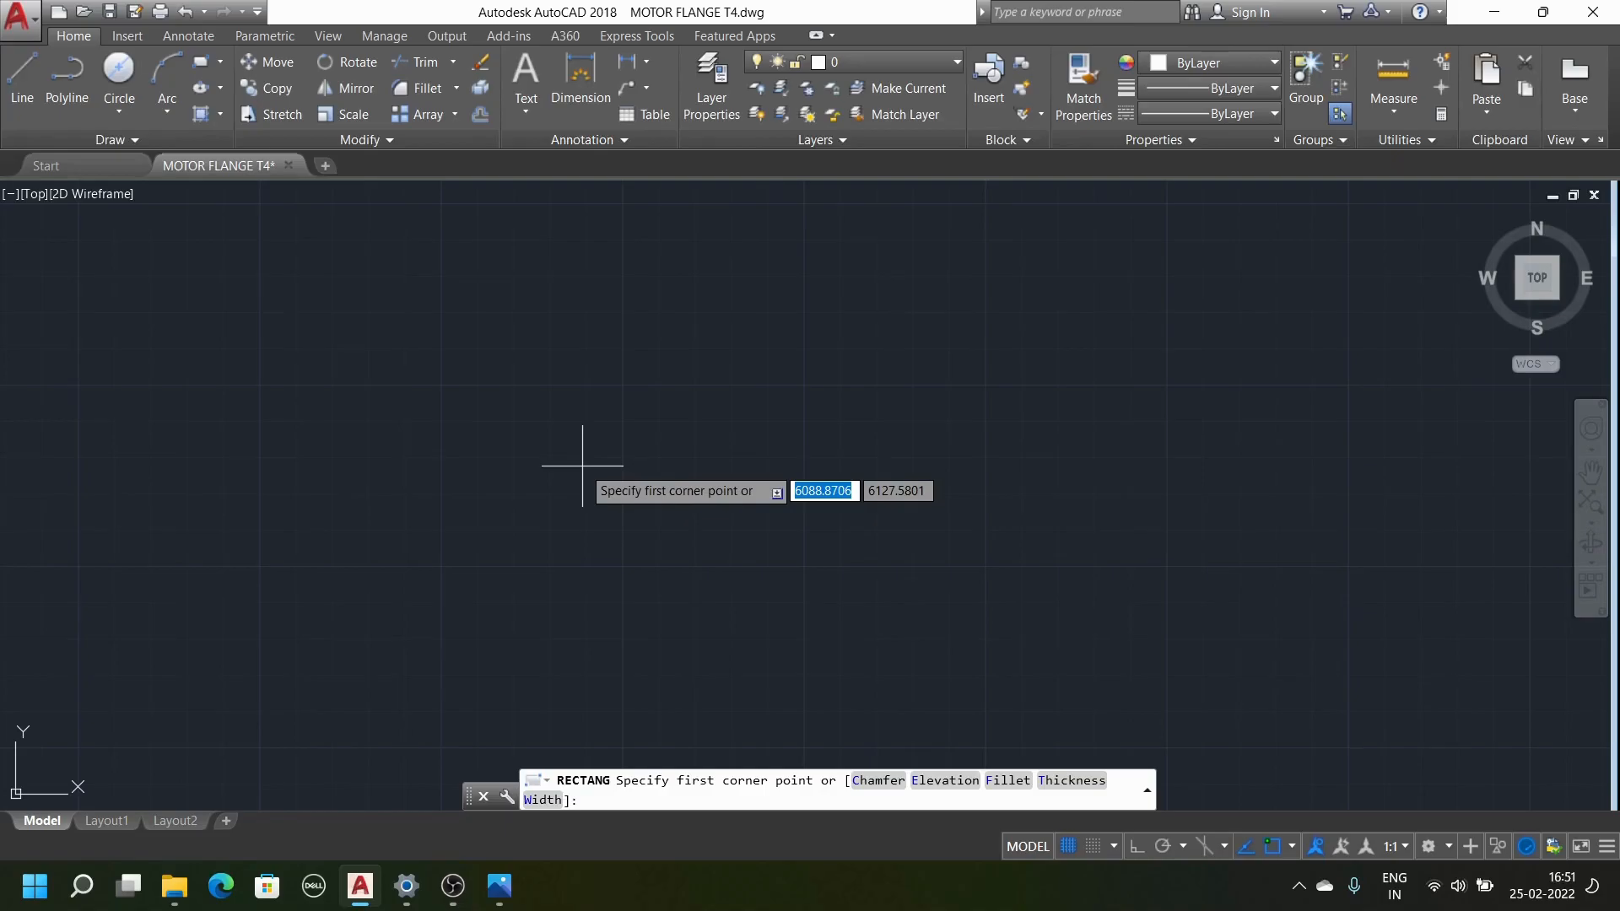
pyautogui.write('e')
pyautogui.press('Return')
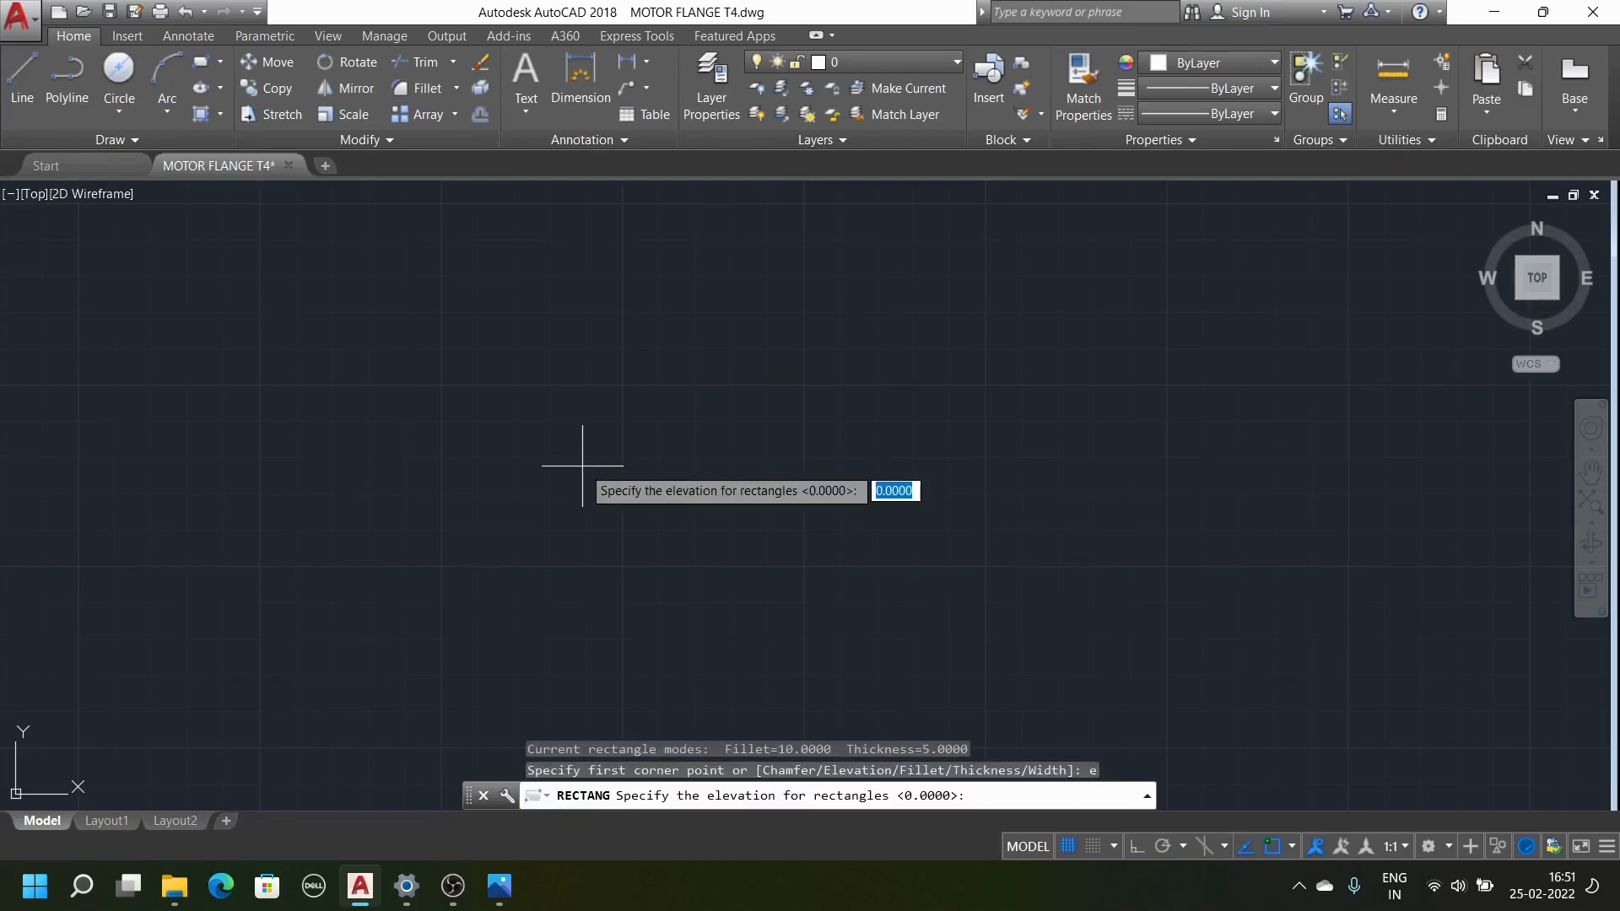
pyautogui.write('5')
pyautogui.press('Return')
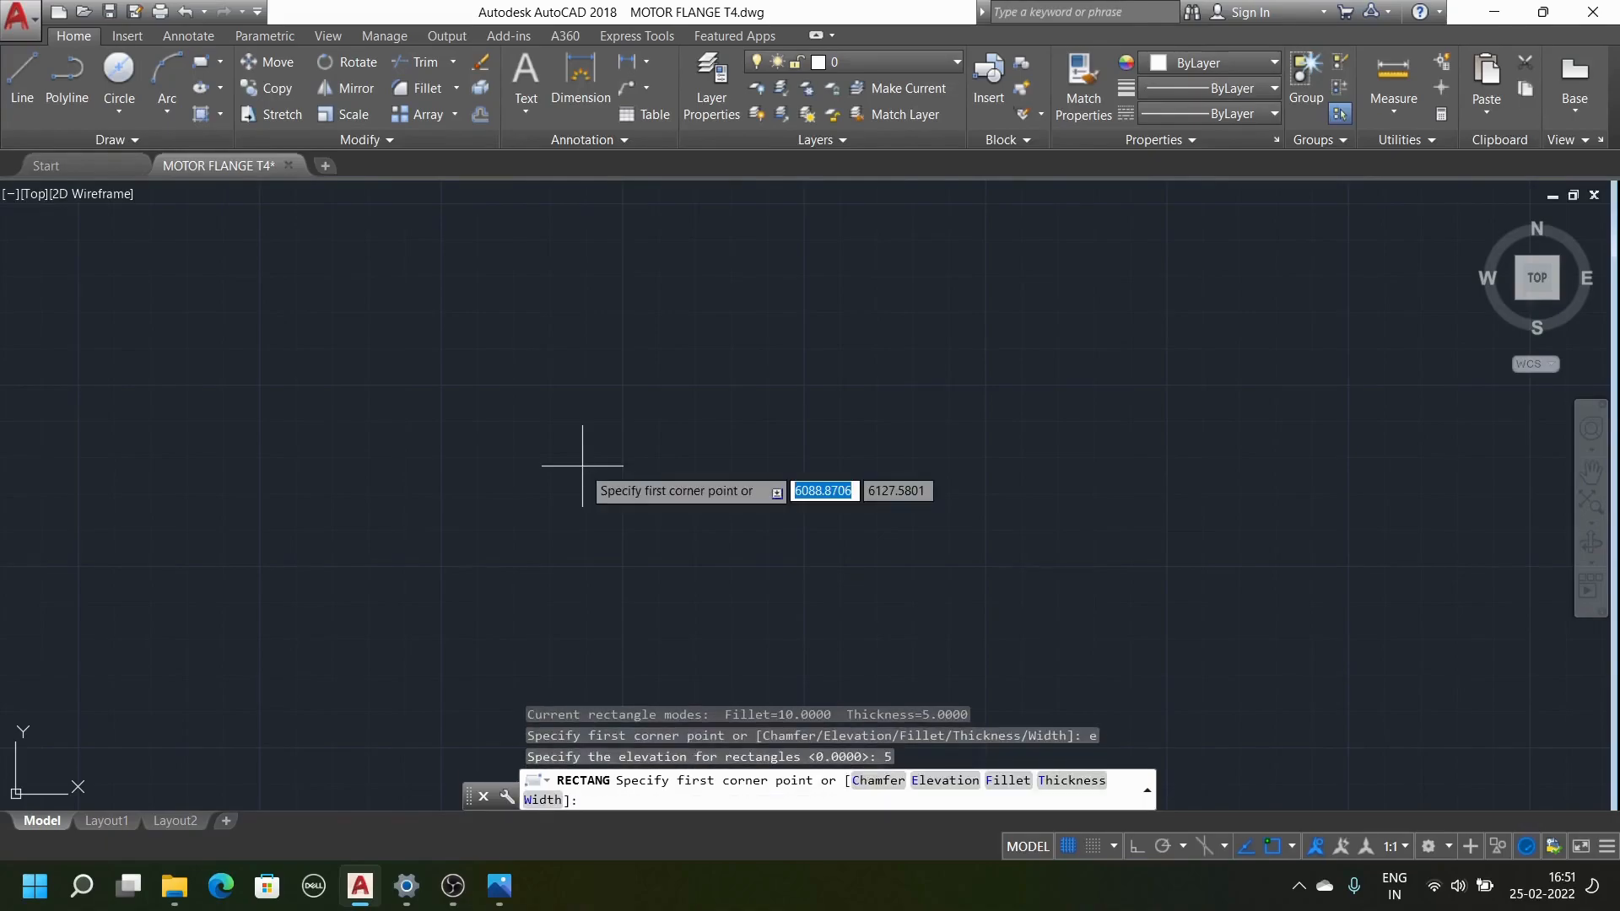
pyautogui.click(457, 386)
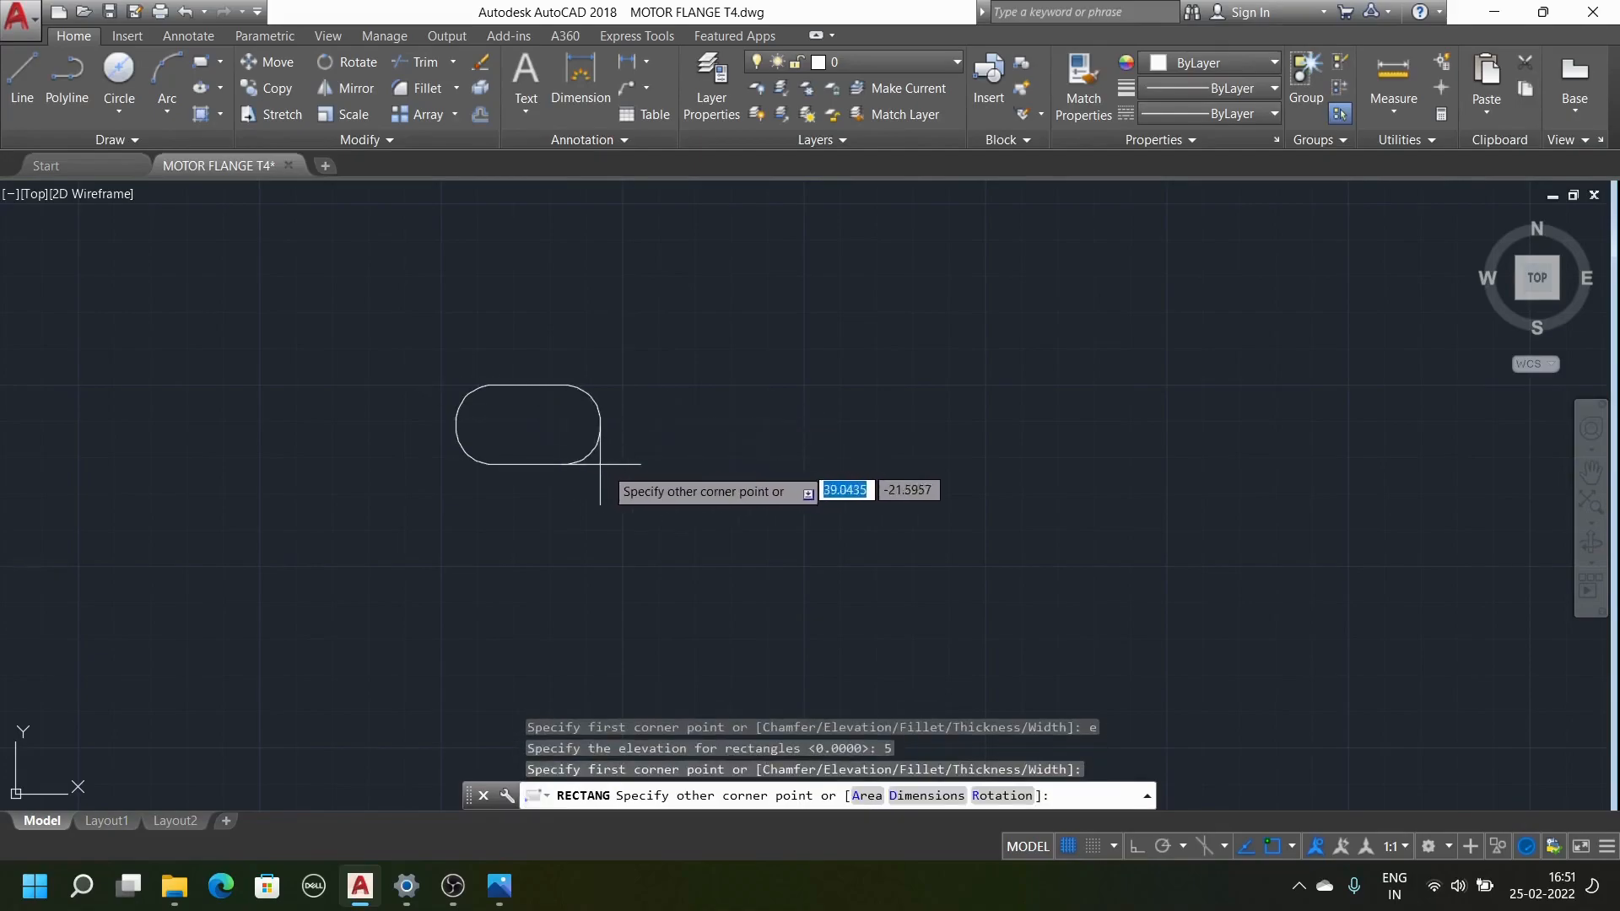
pyautogui.click(754, 498)
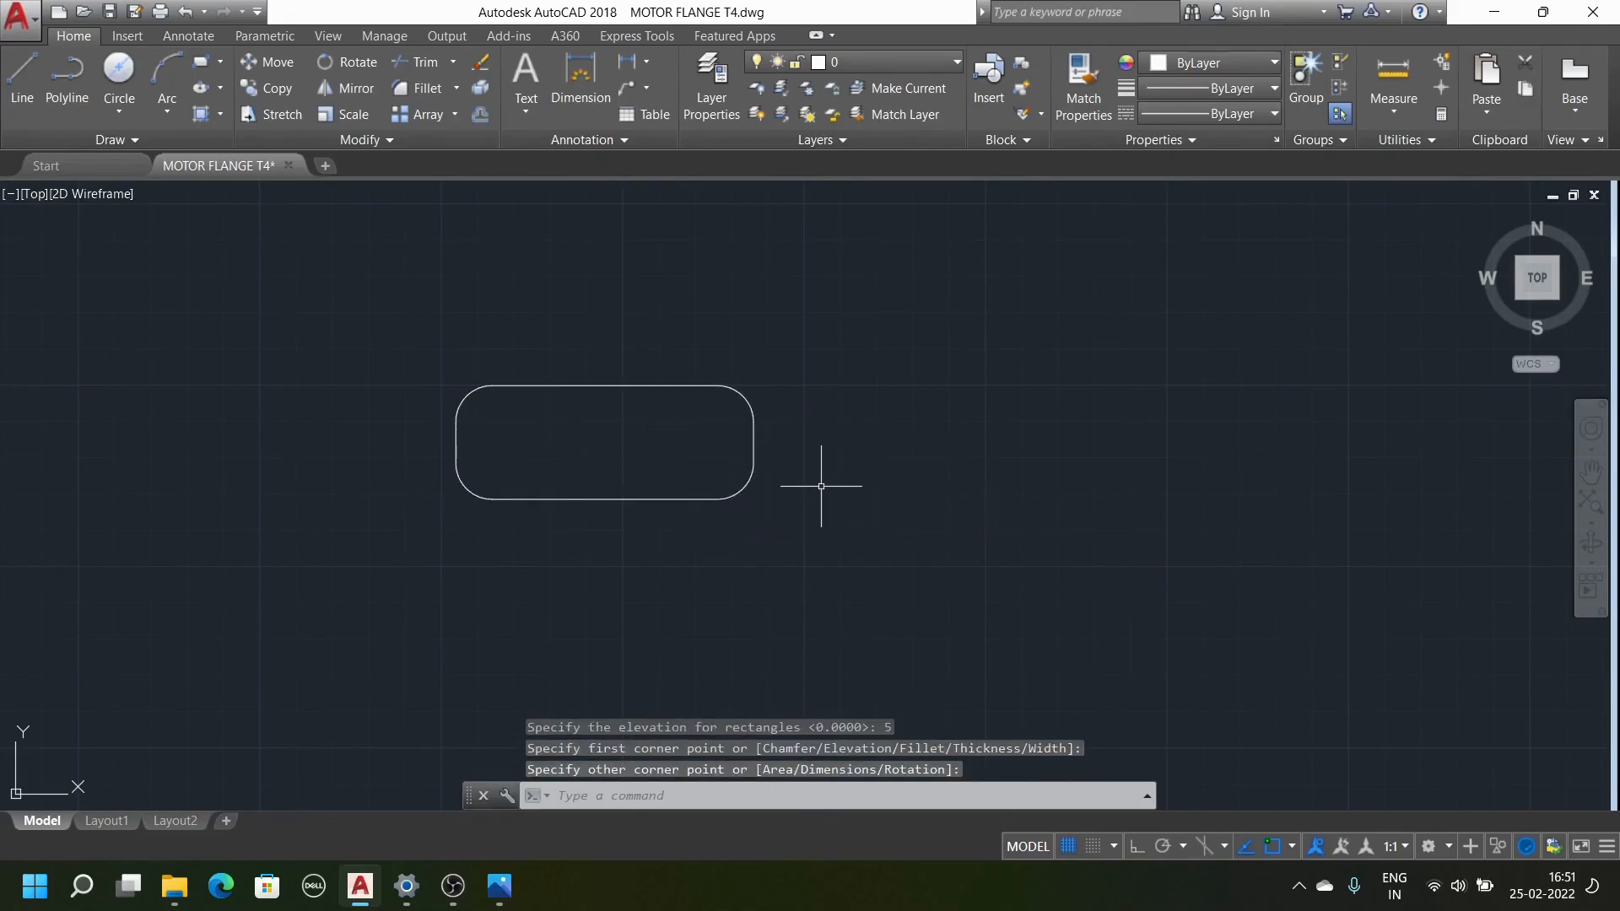
# Orbit and zoom around the elevated rectangle to examine its height and depth, and undo the view changes
pyautogui.keyDown('shift'); pyautogui.moveTo(830, 488); pyautogui.dragTo(886, 360, button='middle'); pyautogui.keyUp('shift')
pyautogui.keyDown('shift'); pyautogui.moveTo(629, 387); pyautogui.dragTo(644, 405, button='middle'); pyautogui.keyUp('shift')
pyautogui.scroll(8, 644, 405)
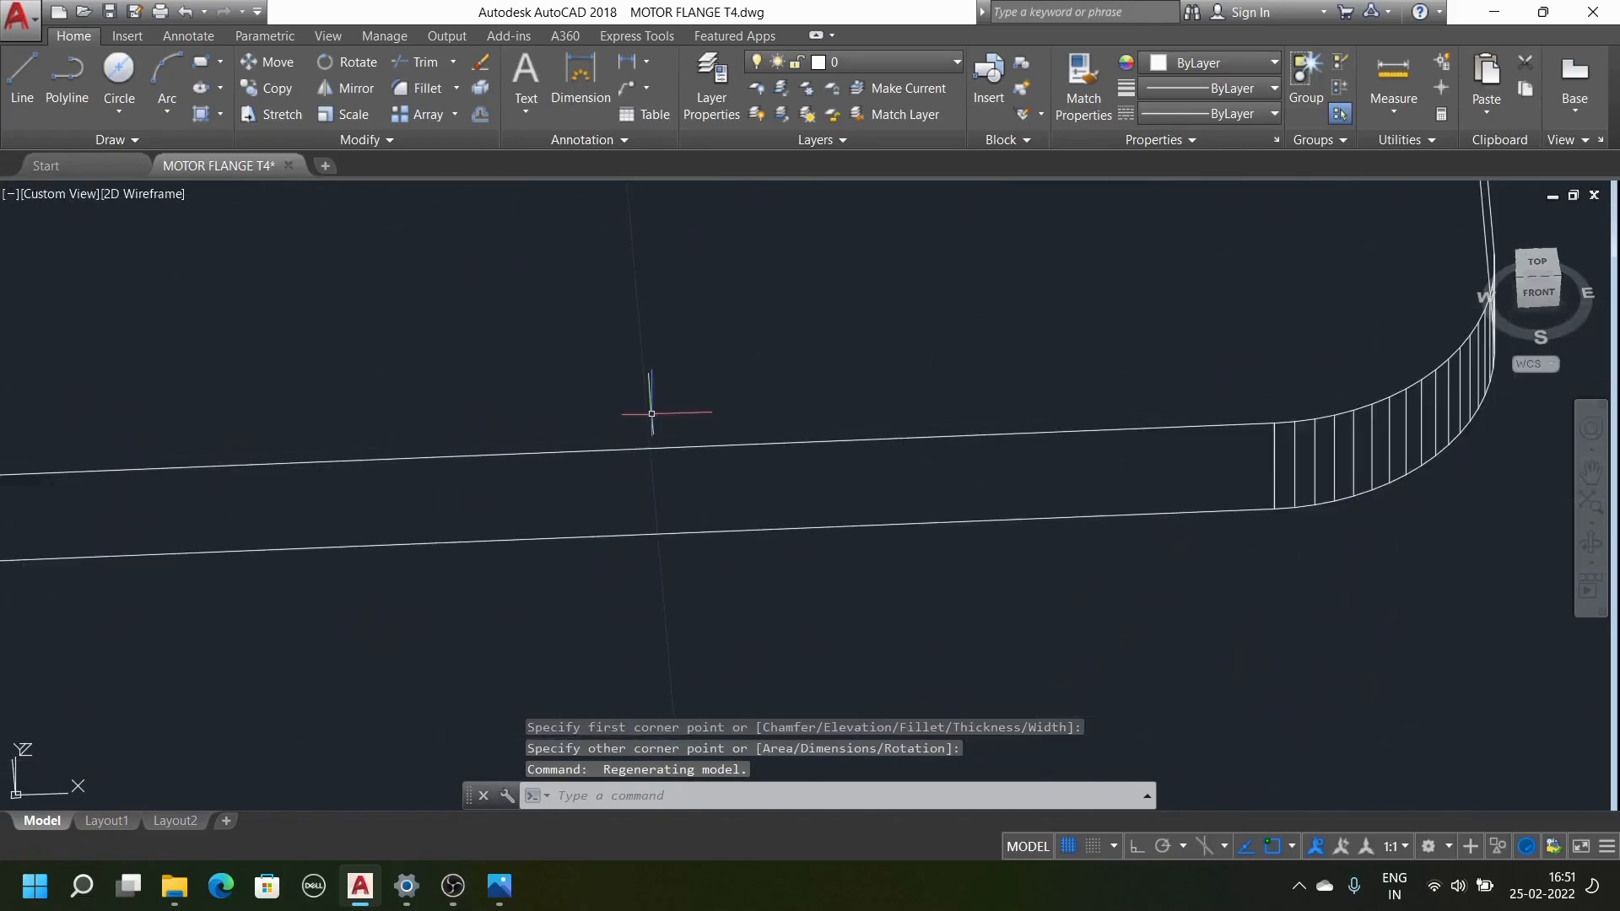
pyautogui.scroll(-8, 652, 413)
pyautogui.moveTo(897, 292); pyautogui.dragTo(888, 420, button='middle')
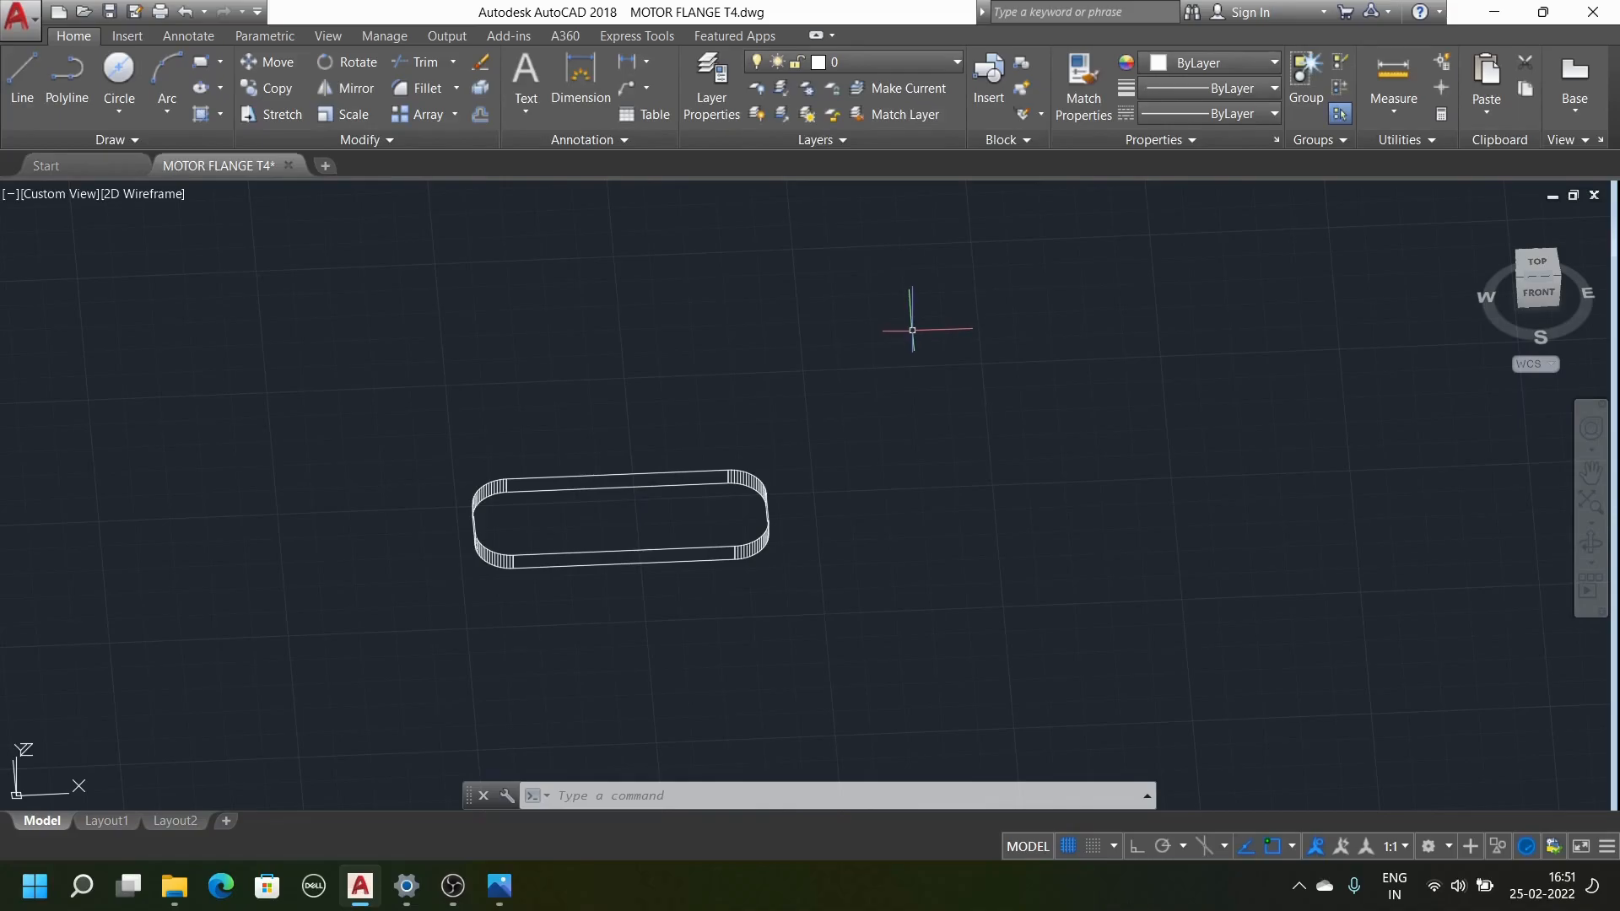
pyautogui.hotkey('ctrl', 'z')
pyautogui.hotkey('ctrl', 'z')
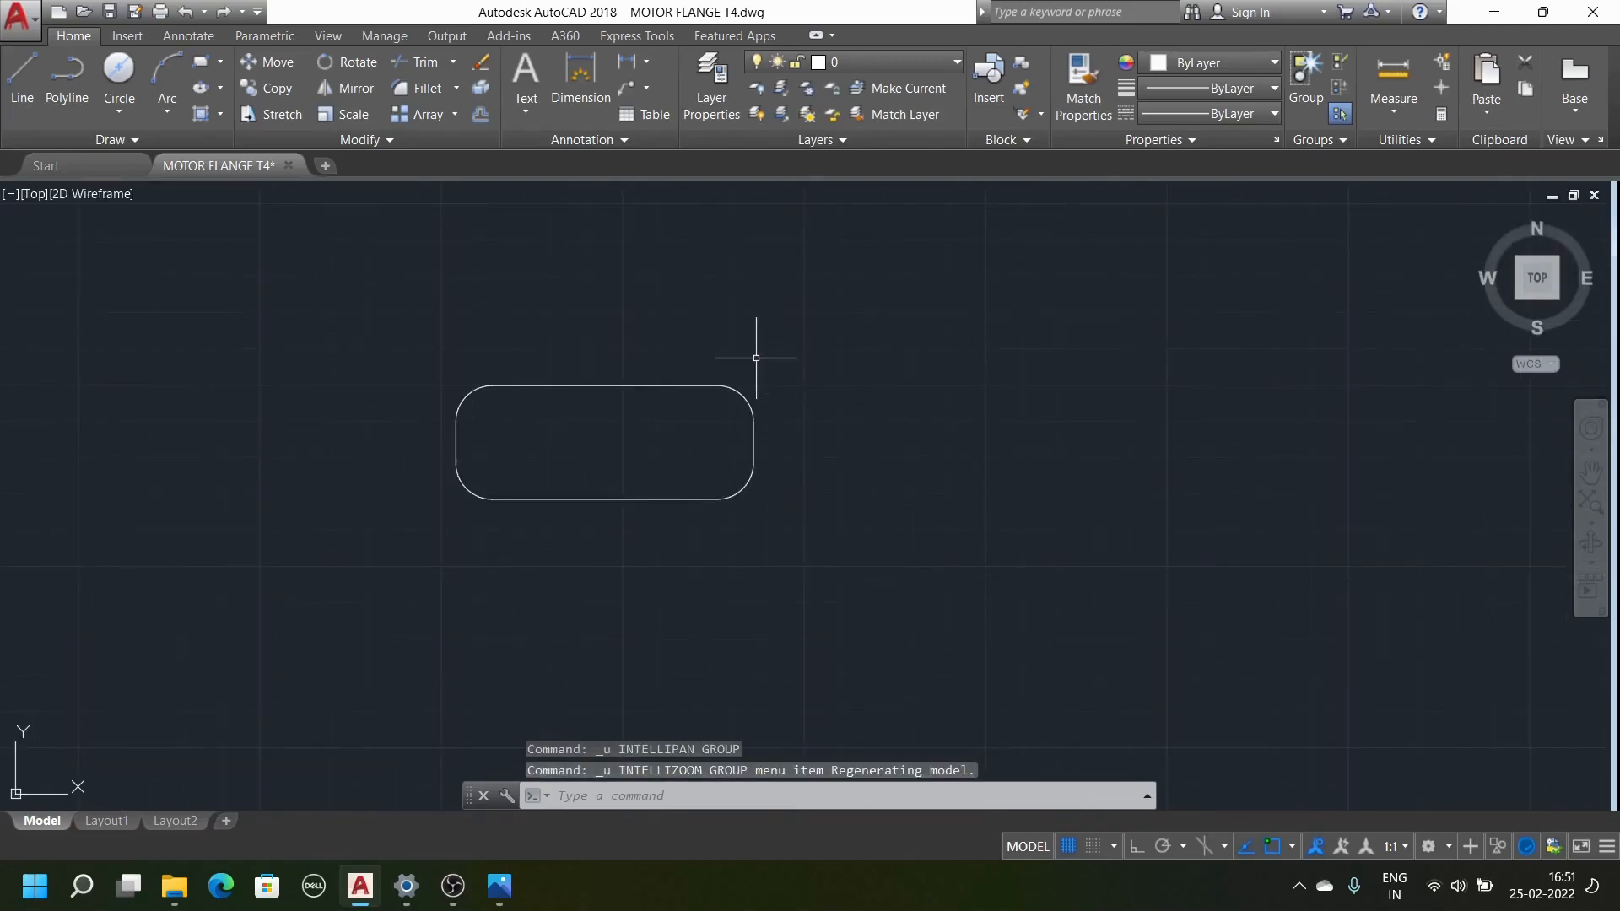
pyautogui.press('Escape')
pyautogui.press('Escape')
pyautogui.press('Escape')
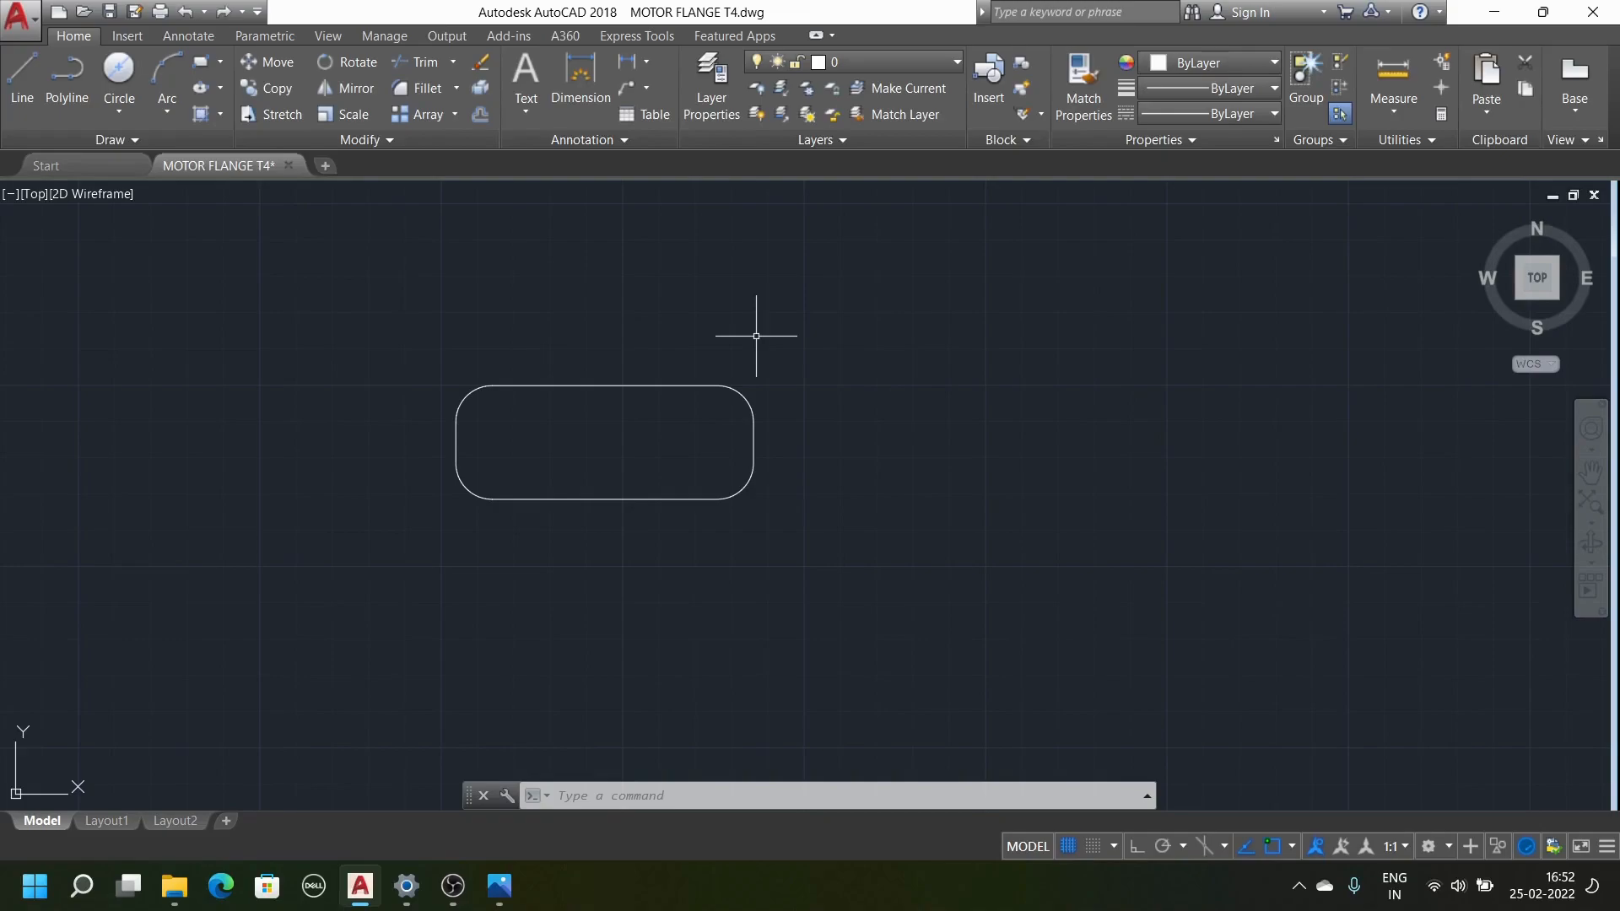
pyautogui.write('REC')
pyautogui.press('Return')
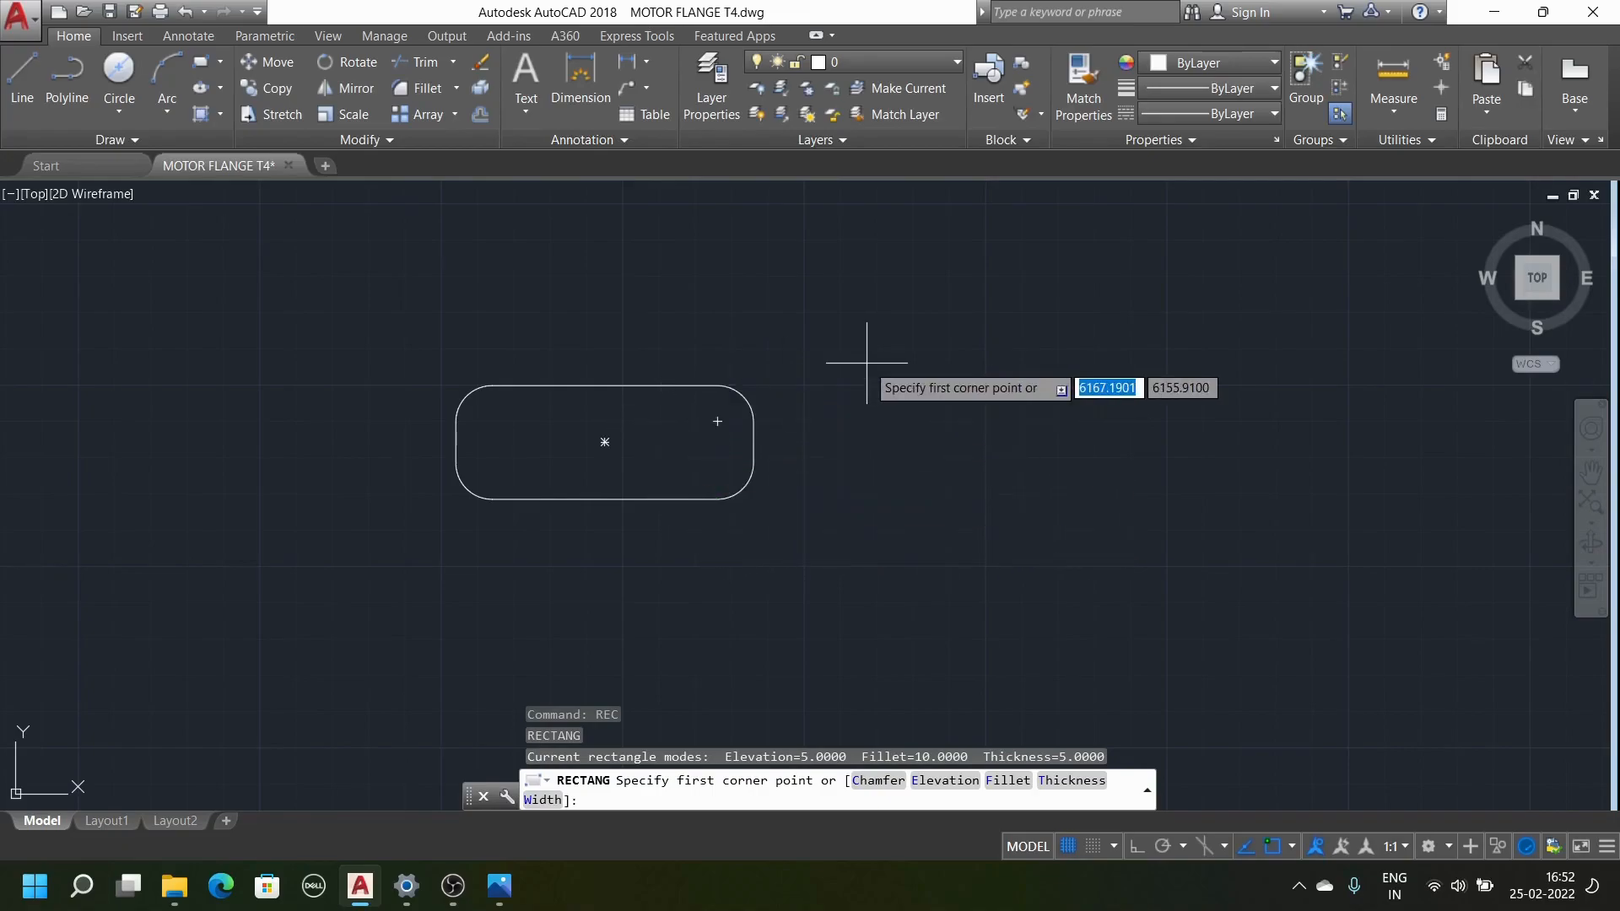
pyautogui.write('f')
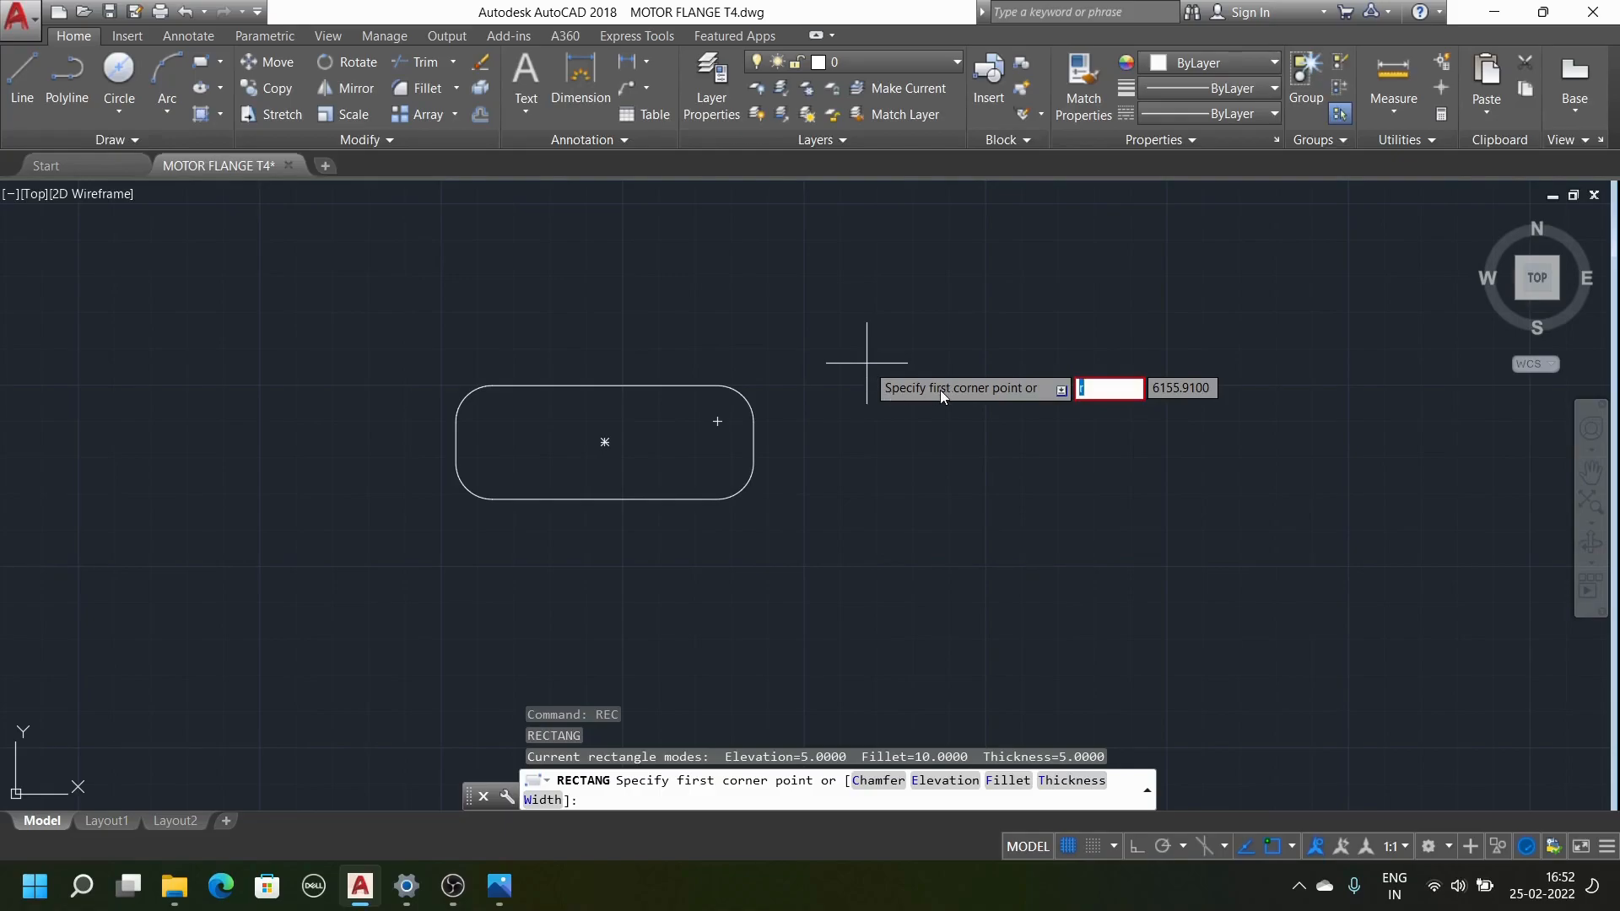
pyautogui.press('Escape')
pyautogui.press('Escape')
pyautogui.press('Escape')
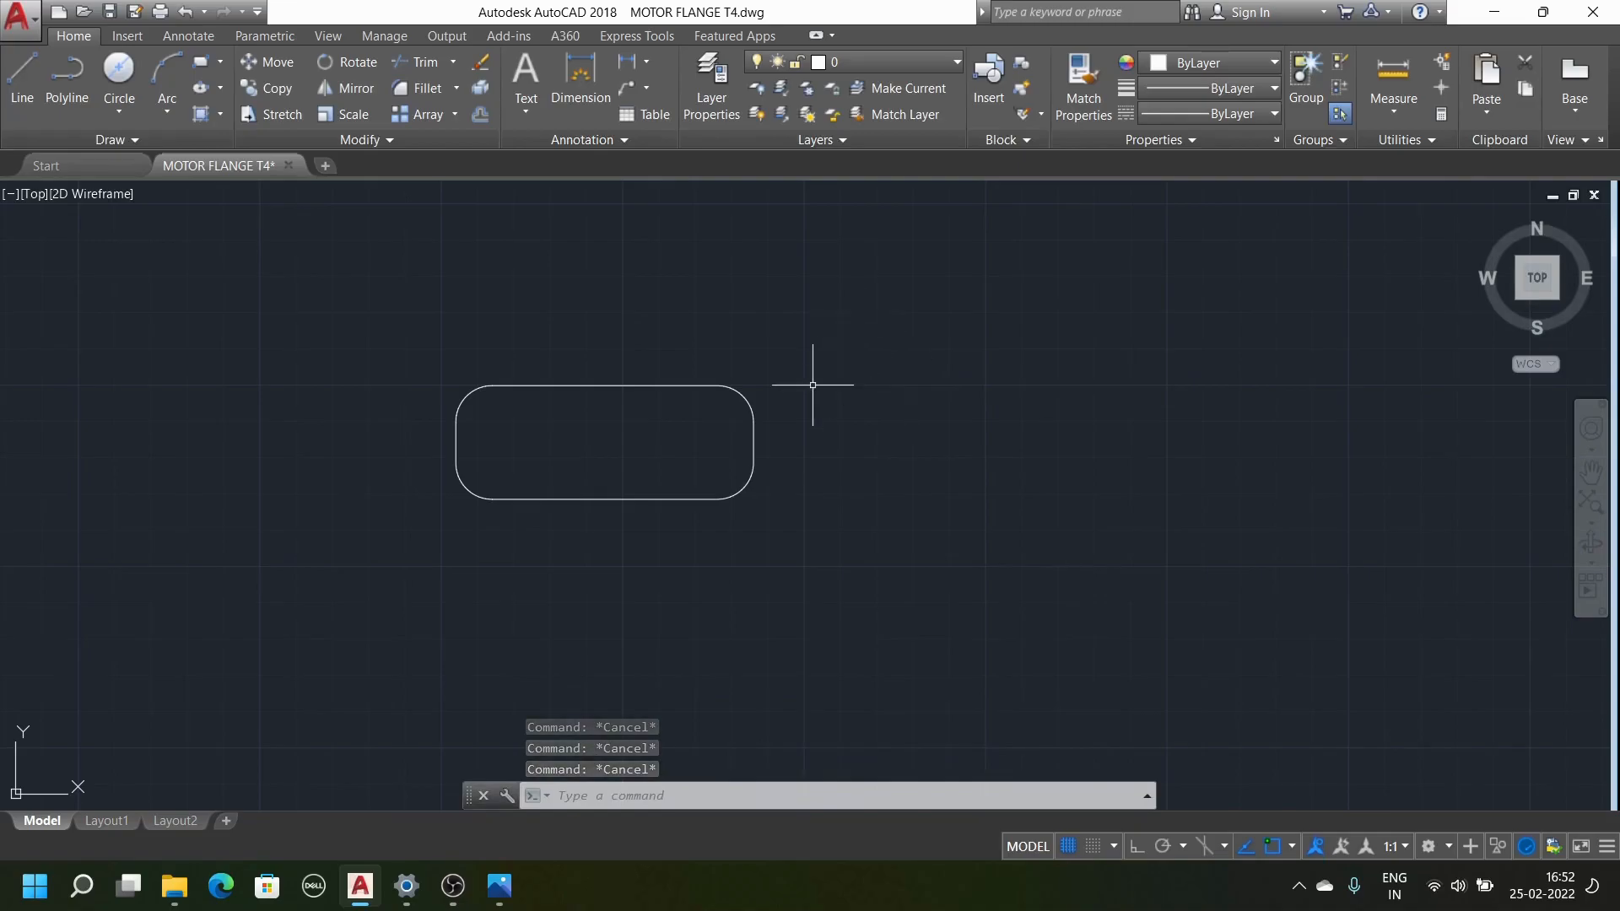
# Draw a freehand sharp-cornered rectangle with the fillet radius reset to 0, just above the elevated filleted rectangle
pyautogui.write('REC')
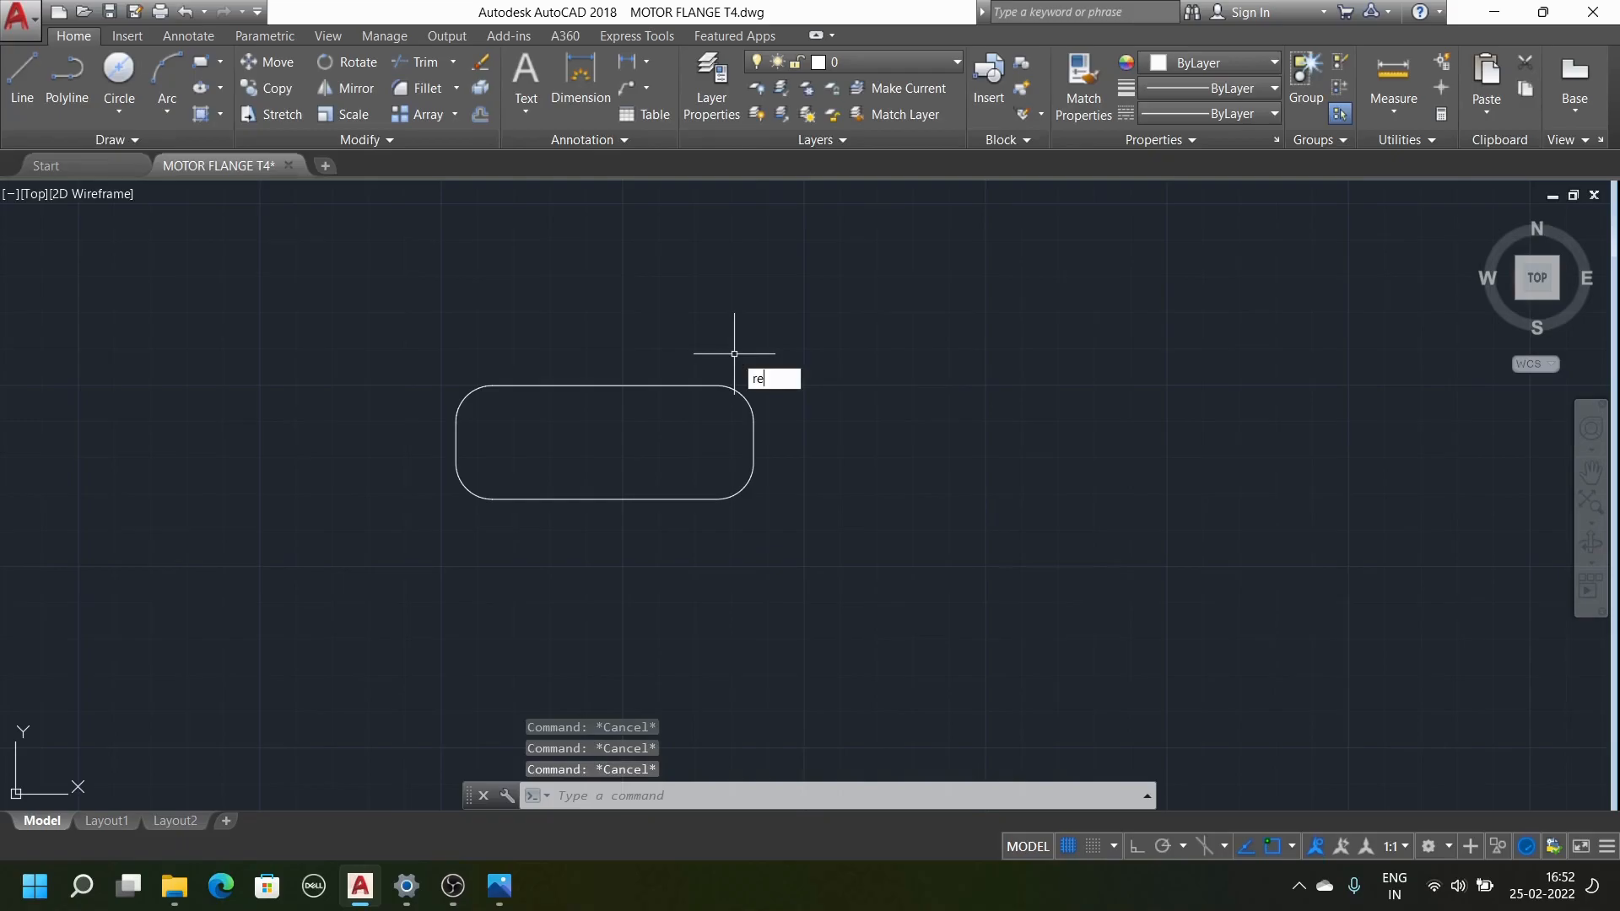
pyautogui.press('Return')
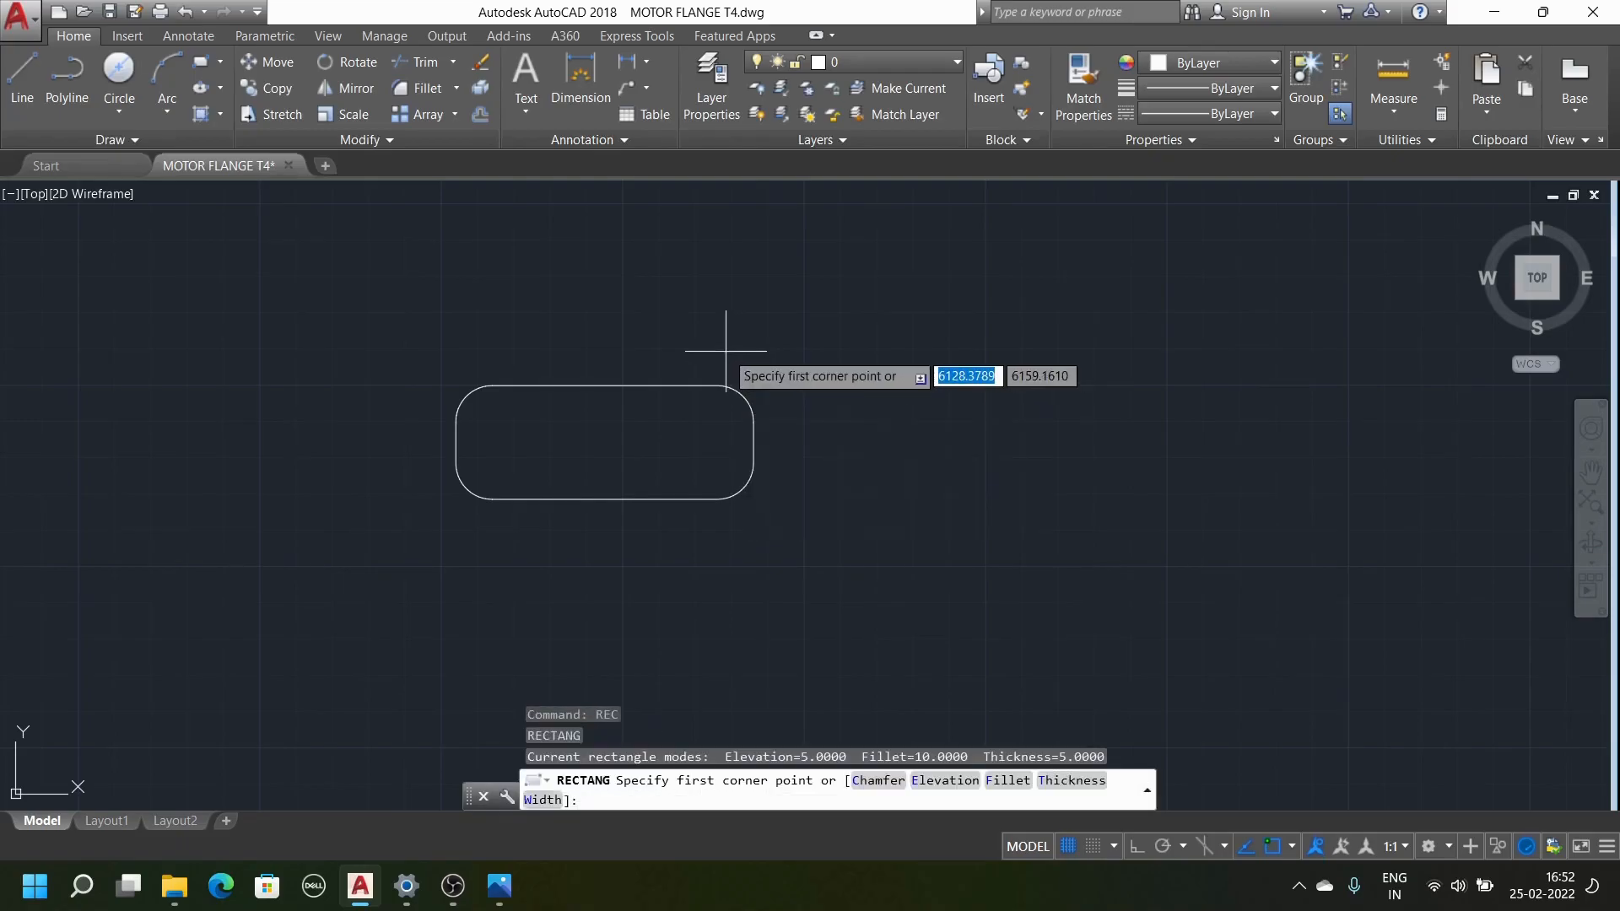
pyautogui.write('f')
pyautogui.press('Return')
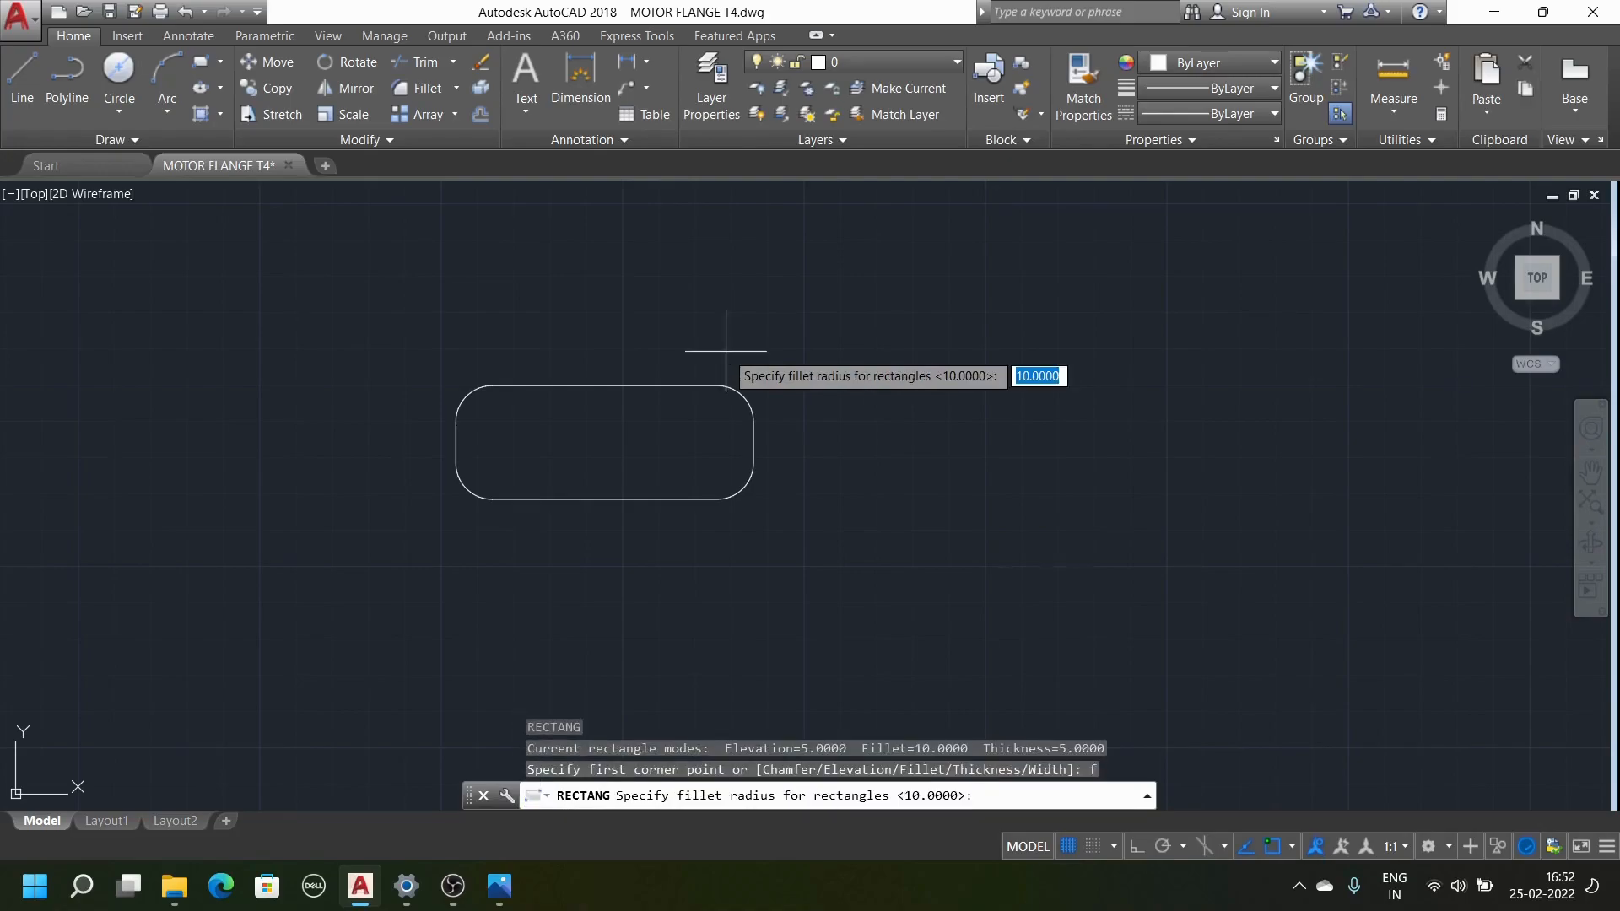
pyautogui.write('0')
pyautogui.press('Return')
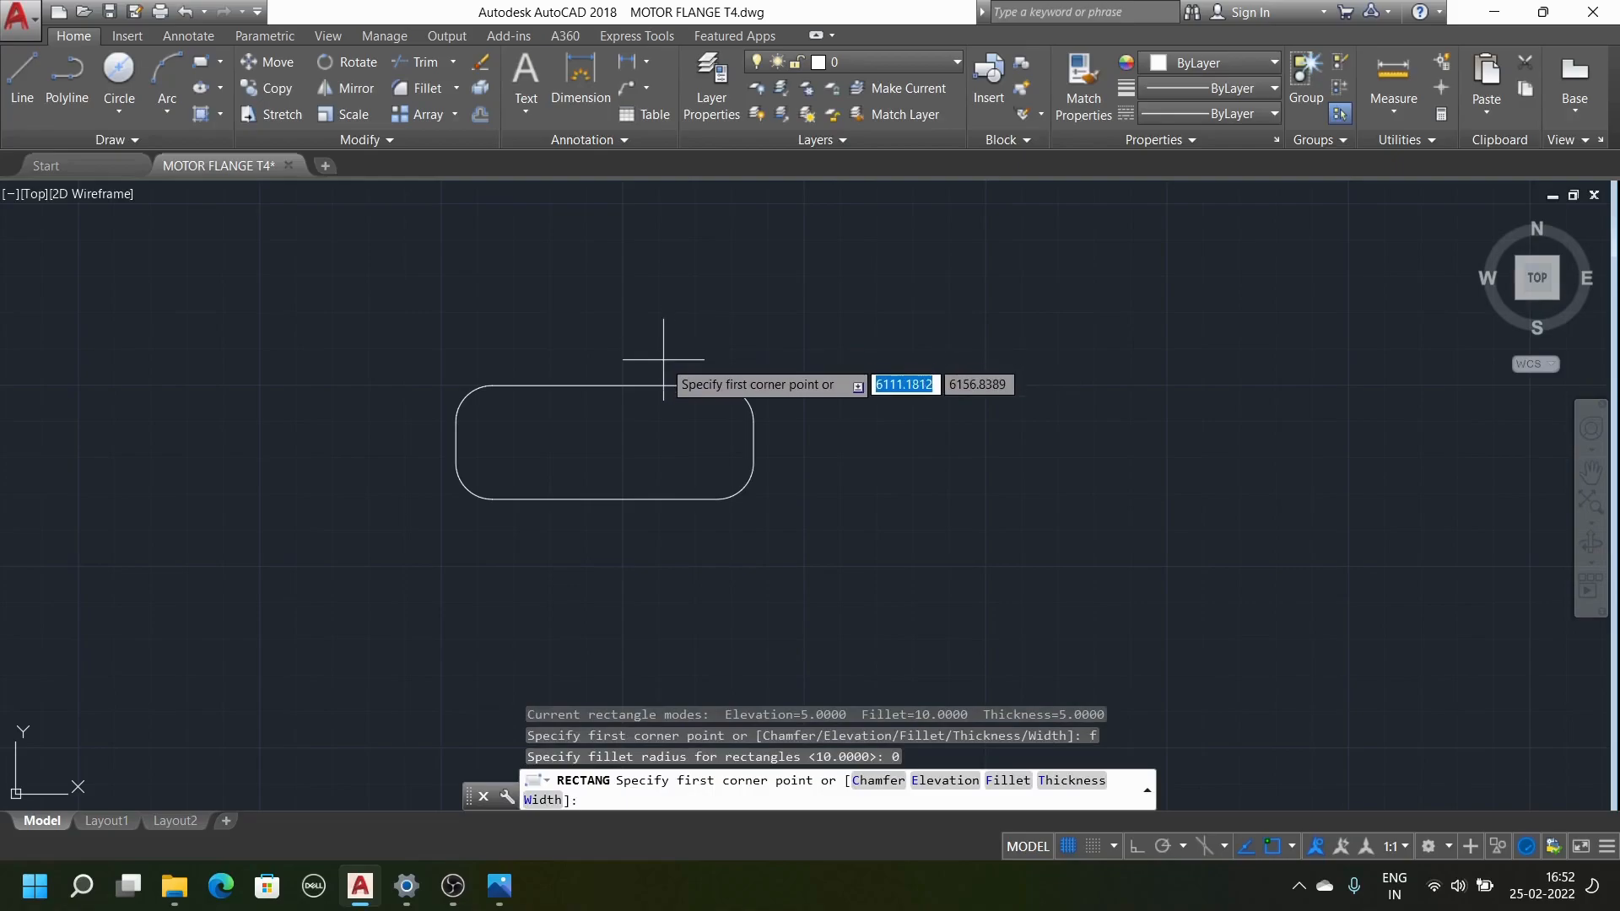
pyautogui.click(627, 288)
pyautogui.click(839, 363)
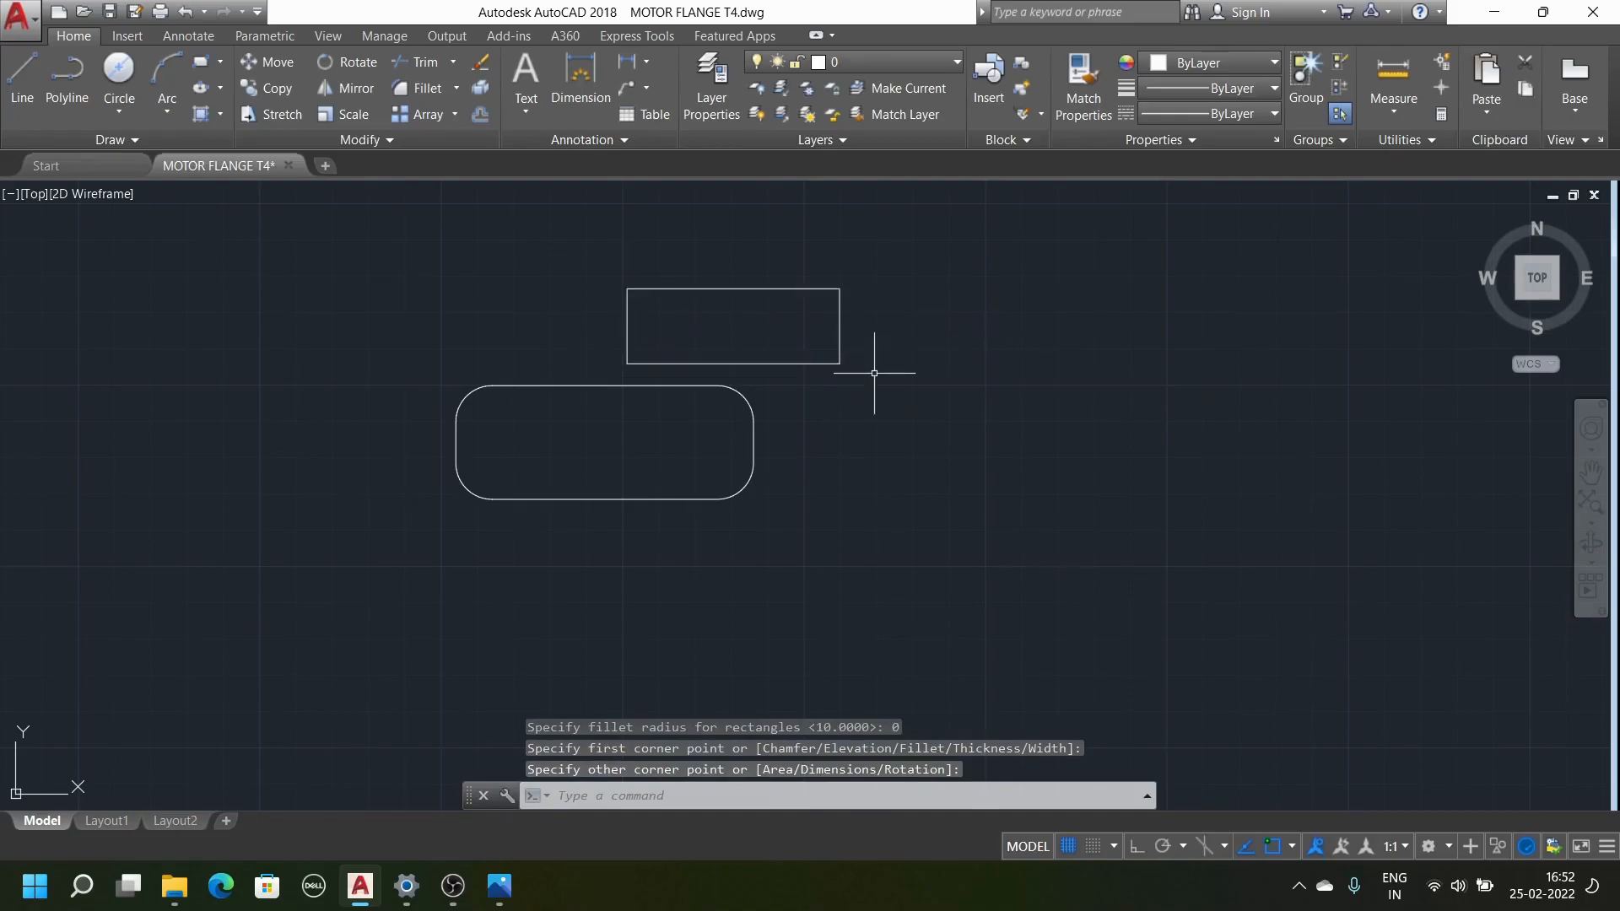
pyautogui.scroll(-2, 853, 411)
pyautogui.scroll(-3, 853, 409)
pyautogui.scroll(5, 900, 343)
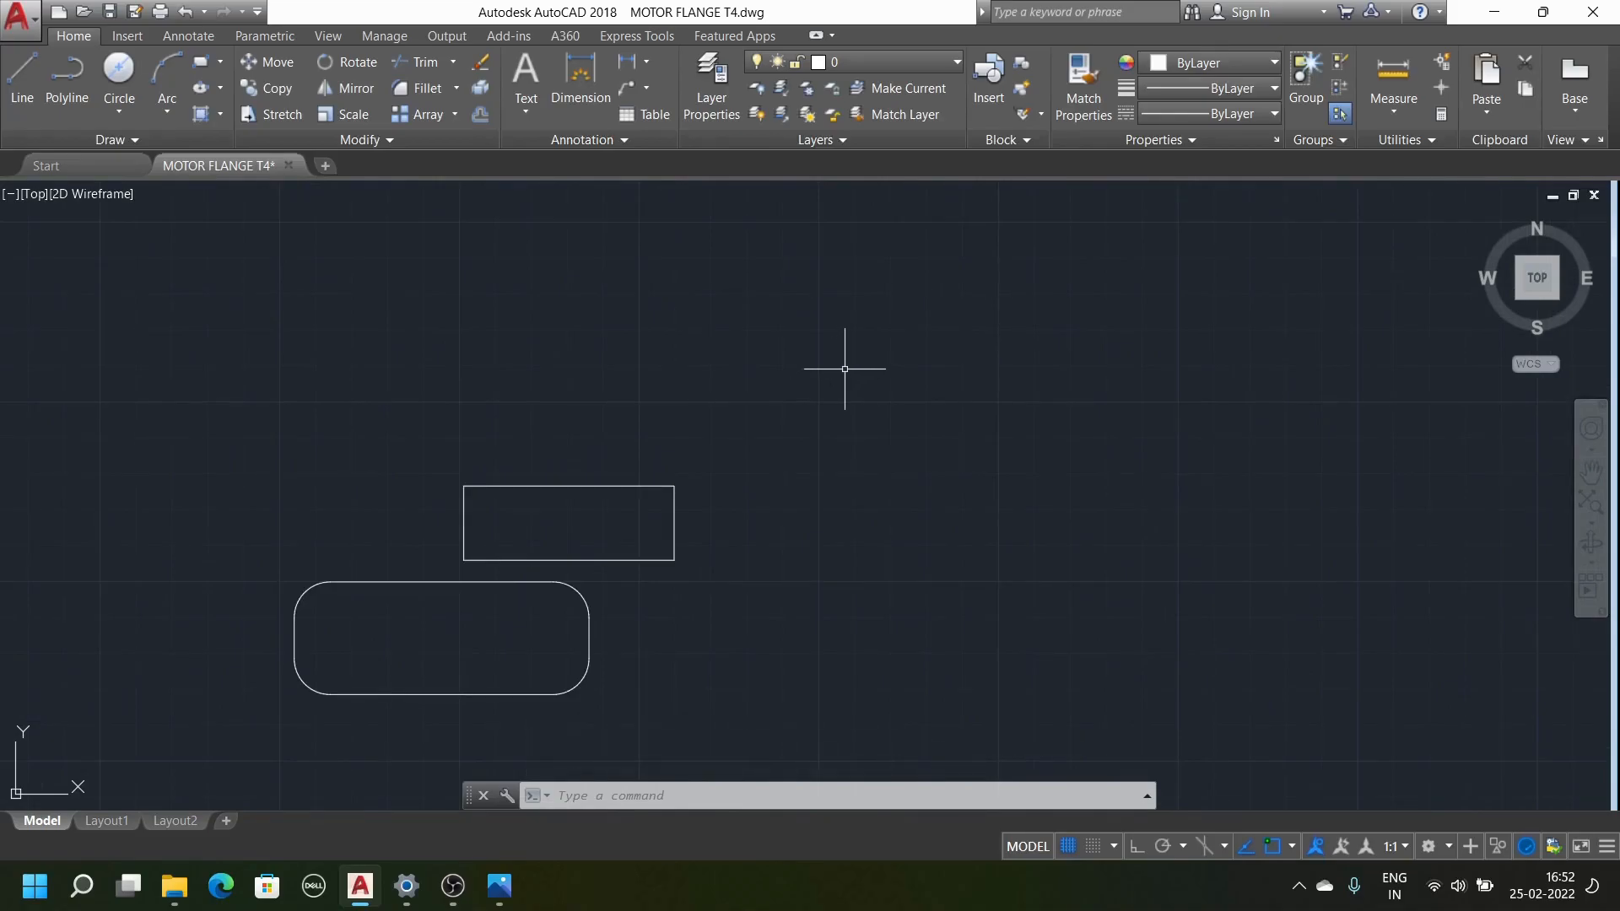
# Draw a smaller freehand rectangle with the elevation reset to 0, in the empty area above the sharp-cornered rectangle
pyautogui.scroll(-3, 713, 425)
pyautogui.scroll(3, 727, 411)
pyautogui.scroll(2, 731, 404)
pyautogui.press('Escape')
pyautogui.press('Escape')
pyautogui.press('Escape')
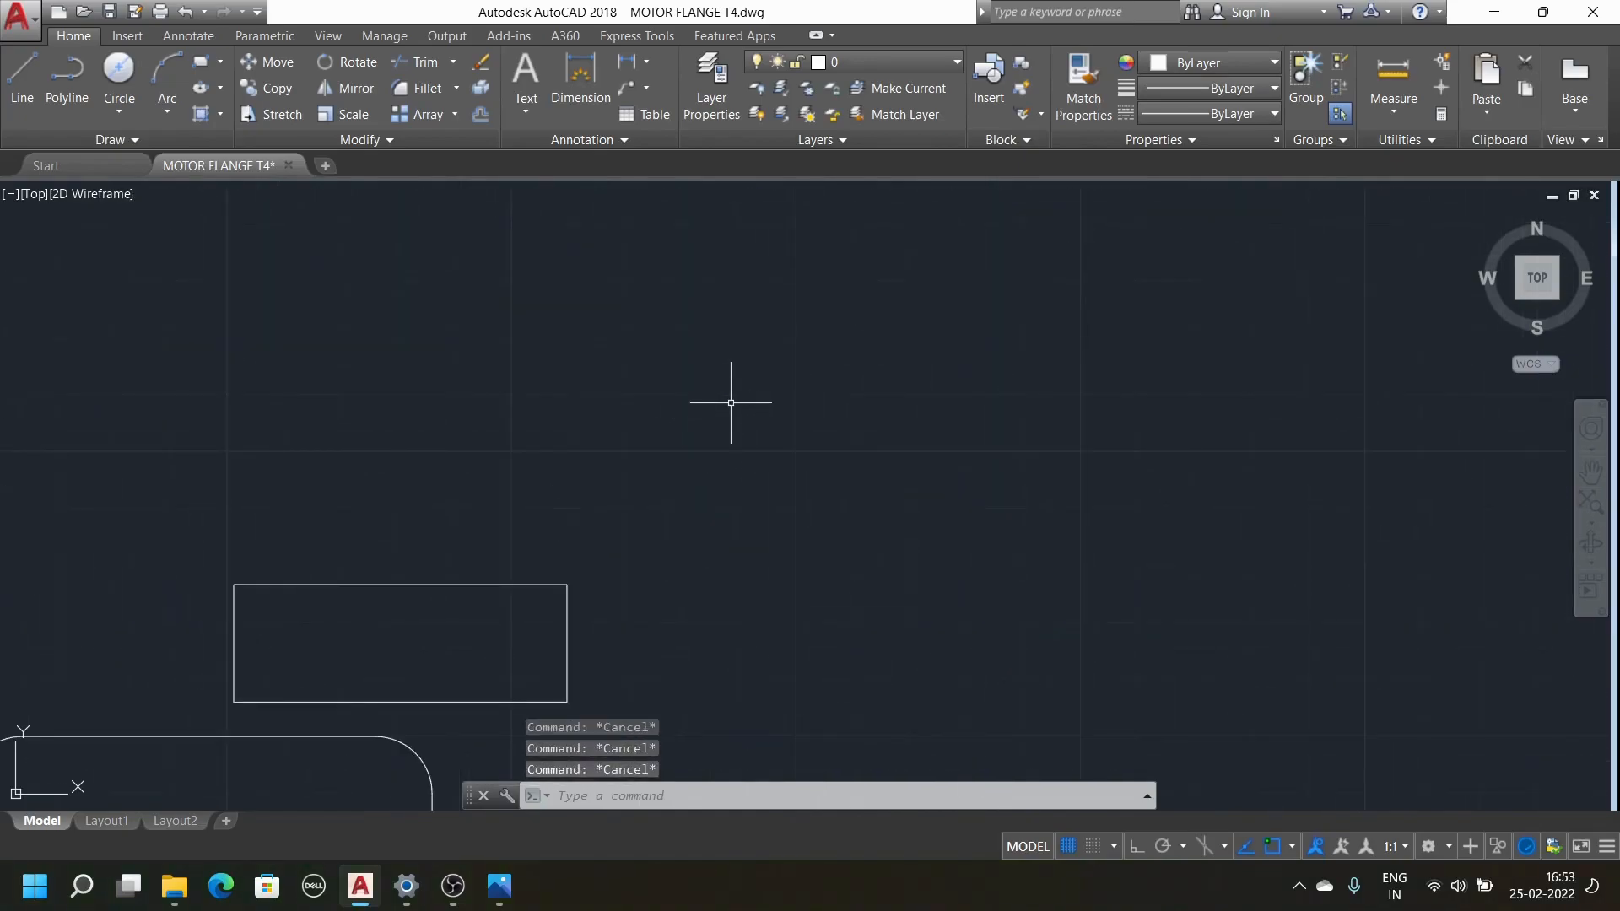
pyautogui.write('REC')
pyautogui.press('Return')
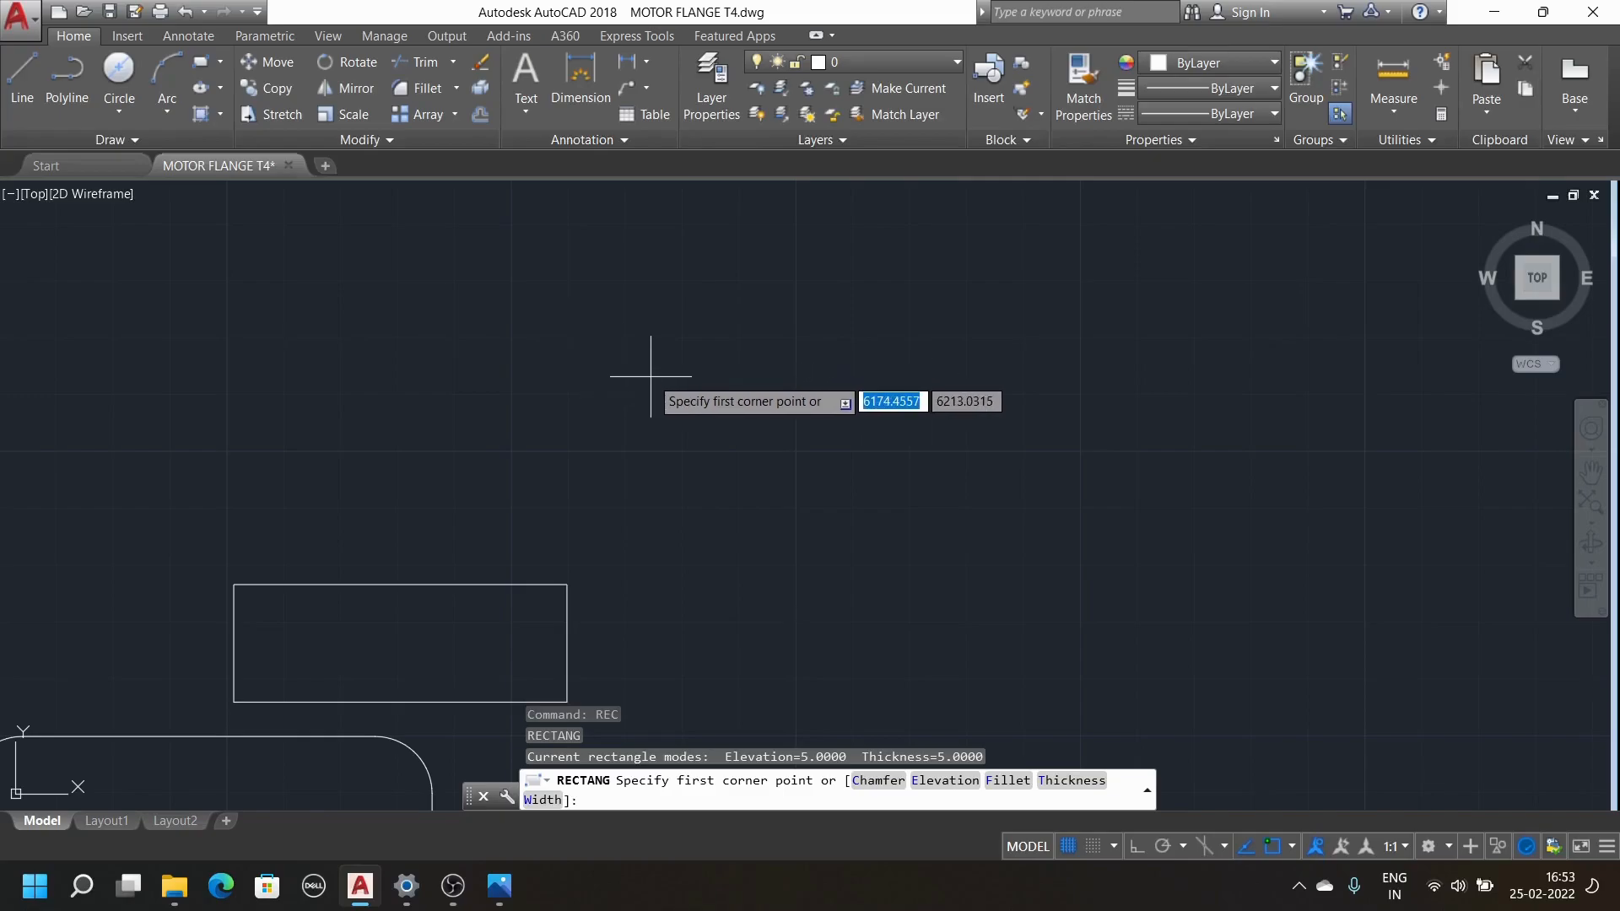
pyautogui.write('e')
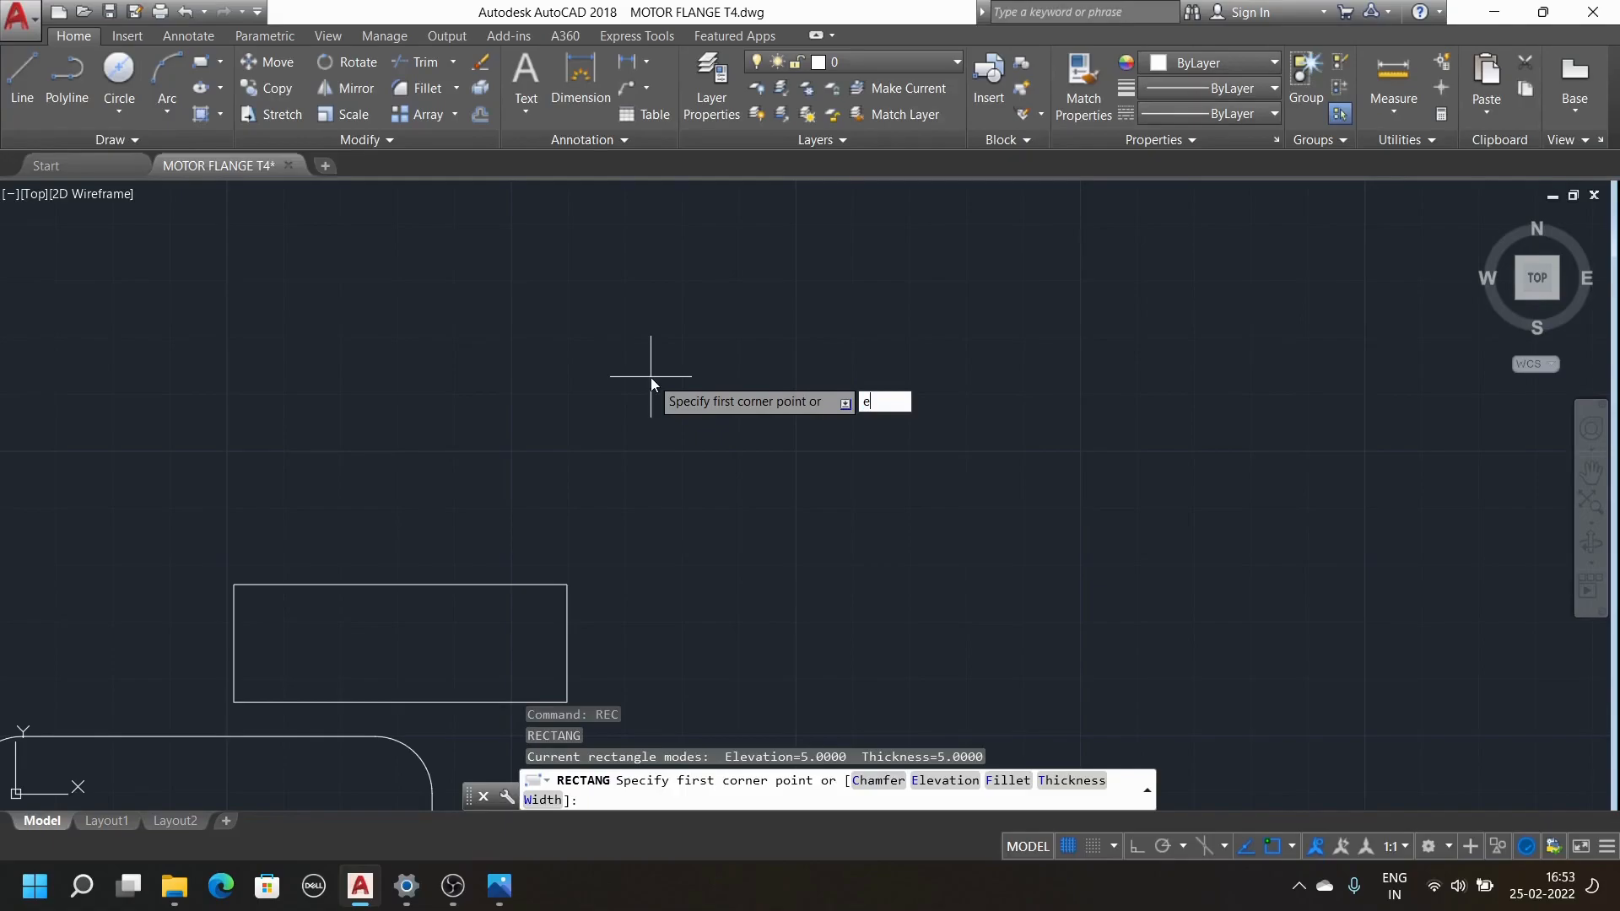
pyautogui.press('Return')
pyautogui.write('0')
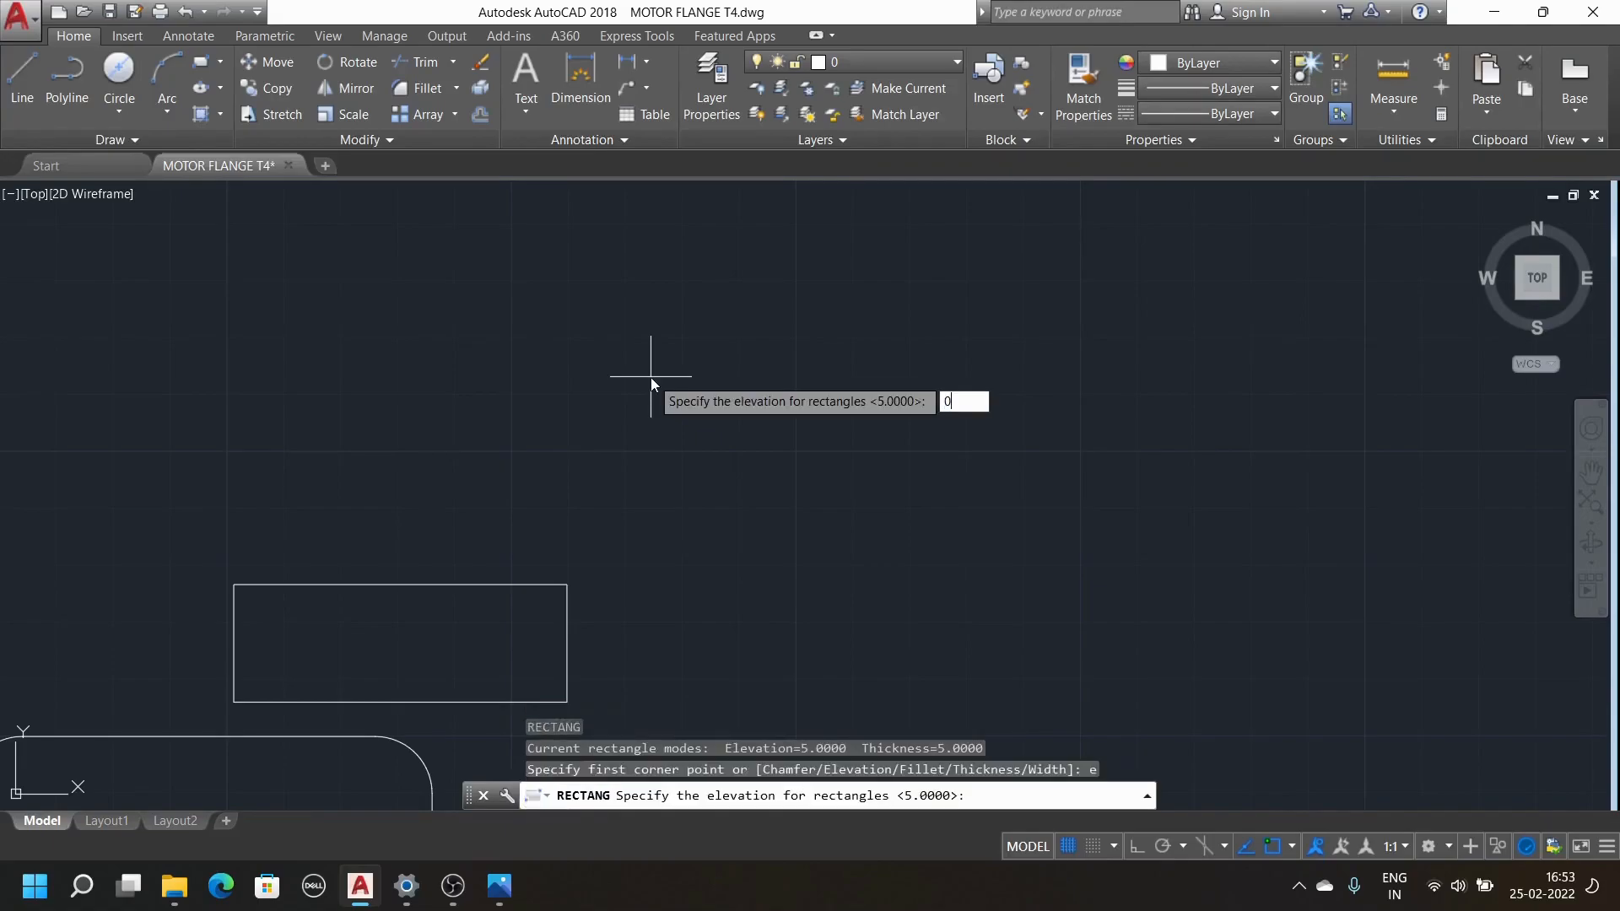
pyautogui.press('Return')
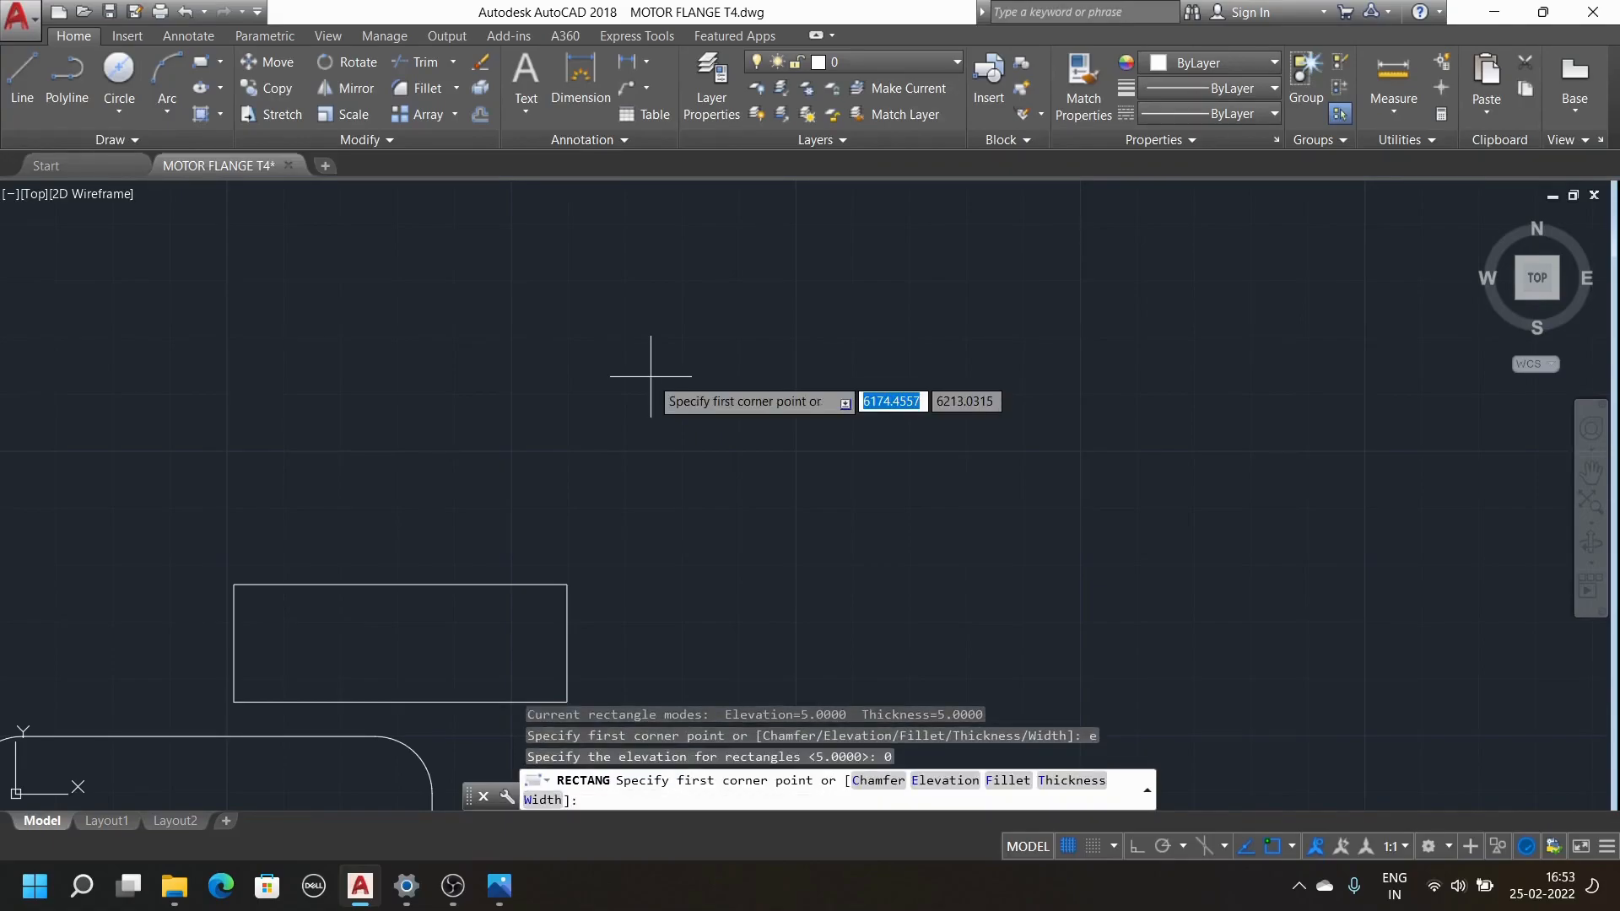
pyautogui.click(558, 376)
pyautogui.click(791, 474)
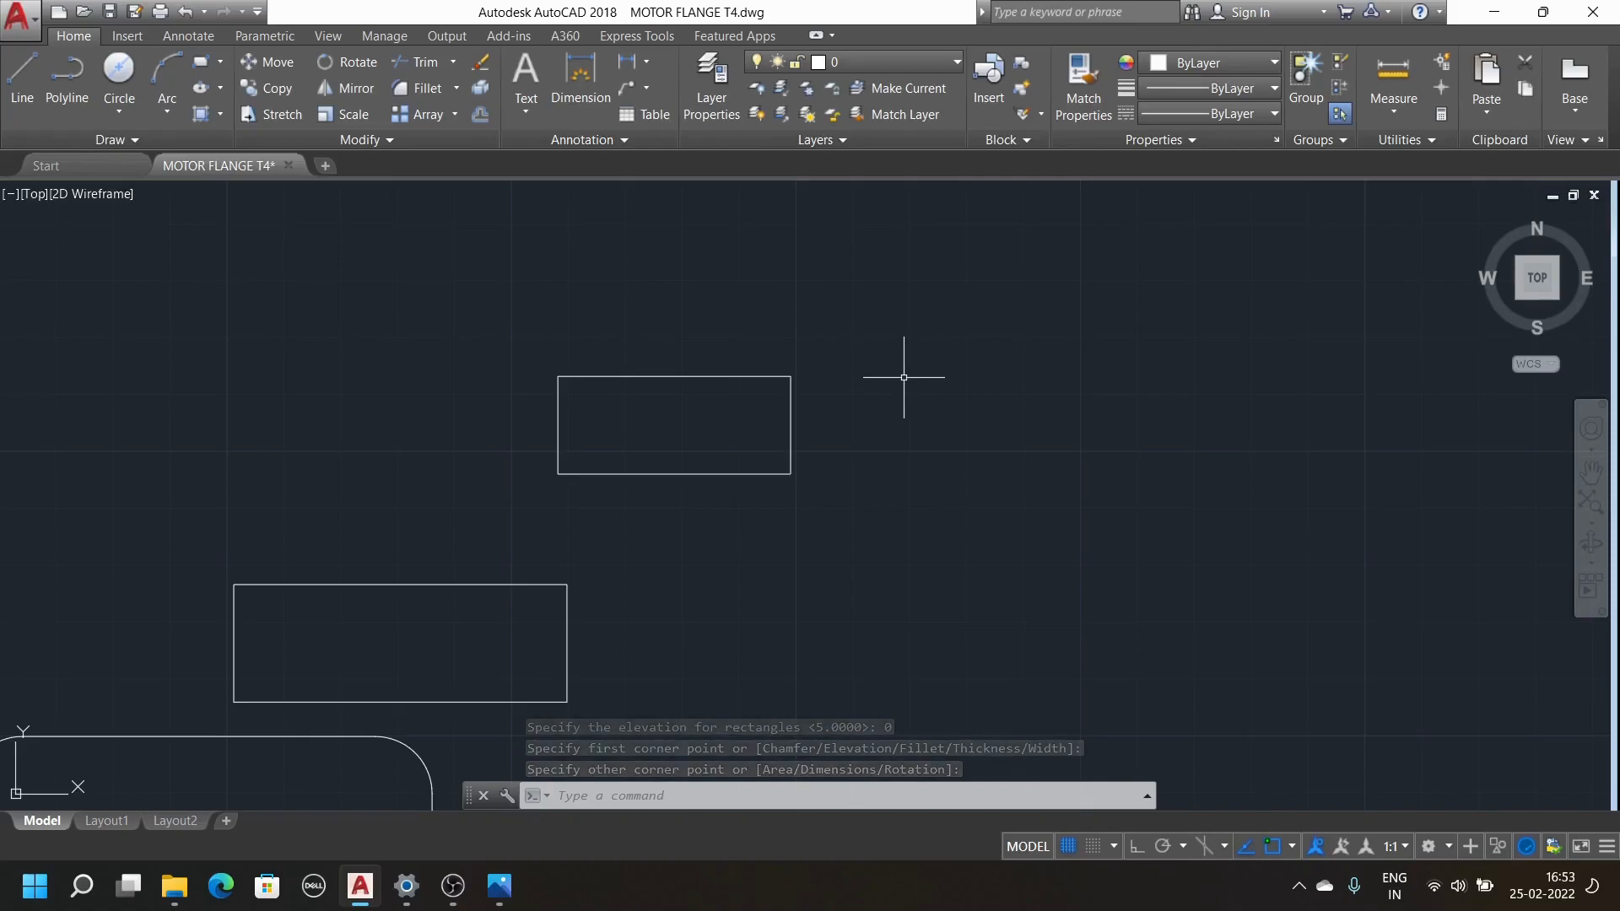
pyautogui.scroll(-4, 691, 465)
pyautogui.scroll(6, 687, 408)
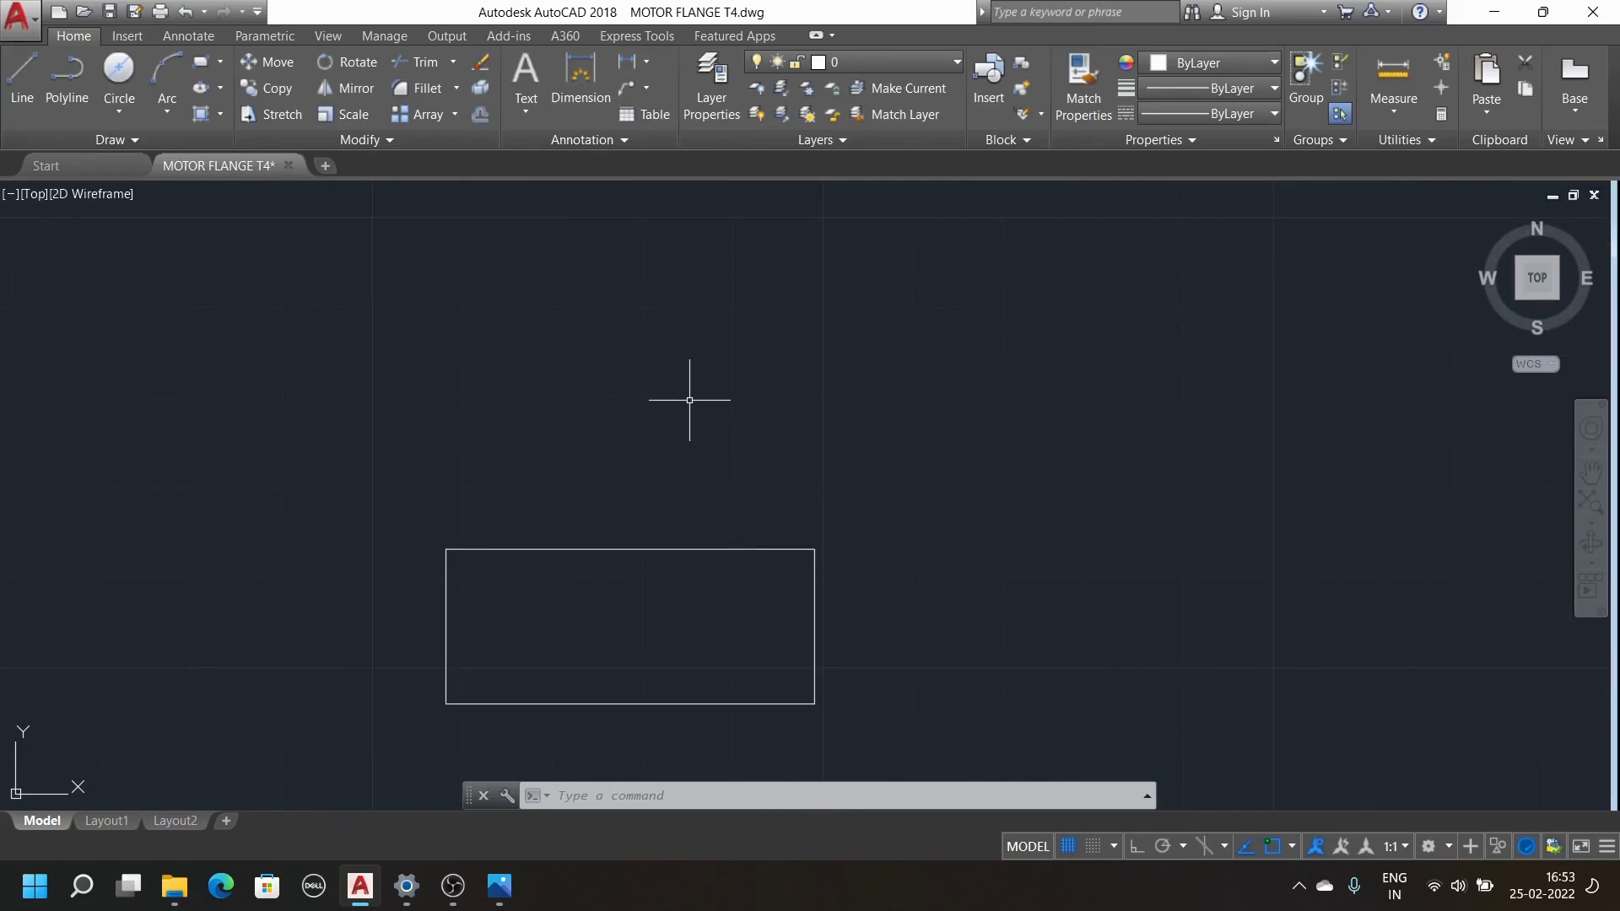
# Draw a three-sided polygon inscribed in a circle of radius 20, in the empty area above and beside the smallest rectangle
pyautogui.click(219, 63)
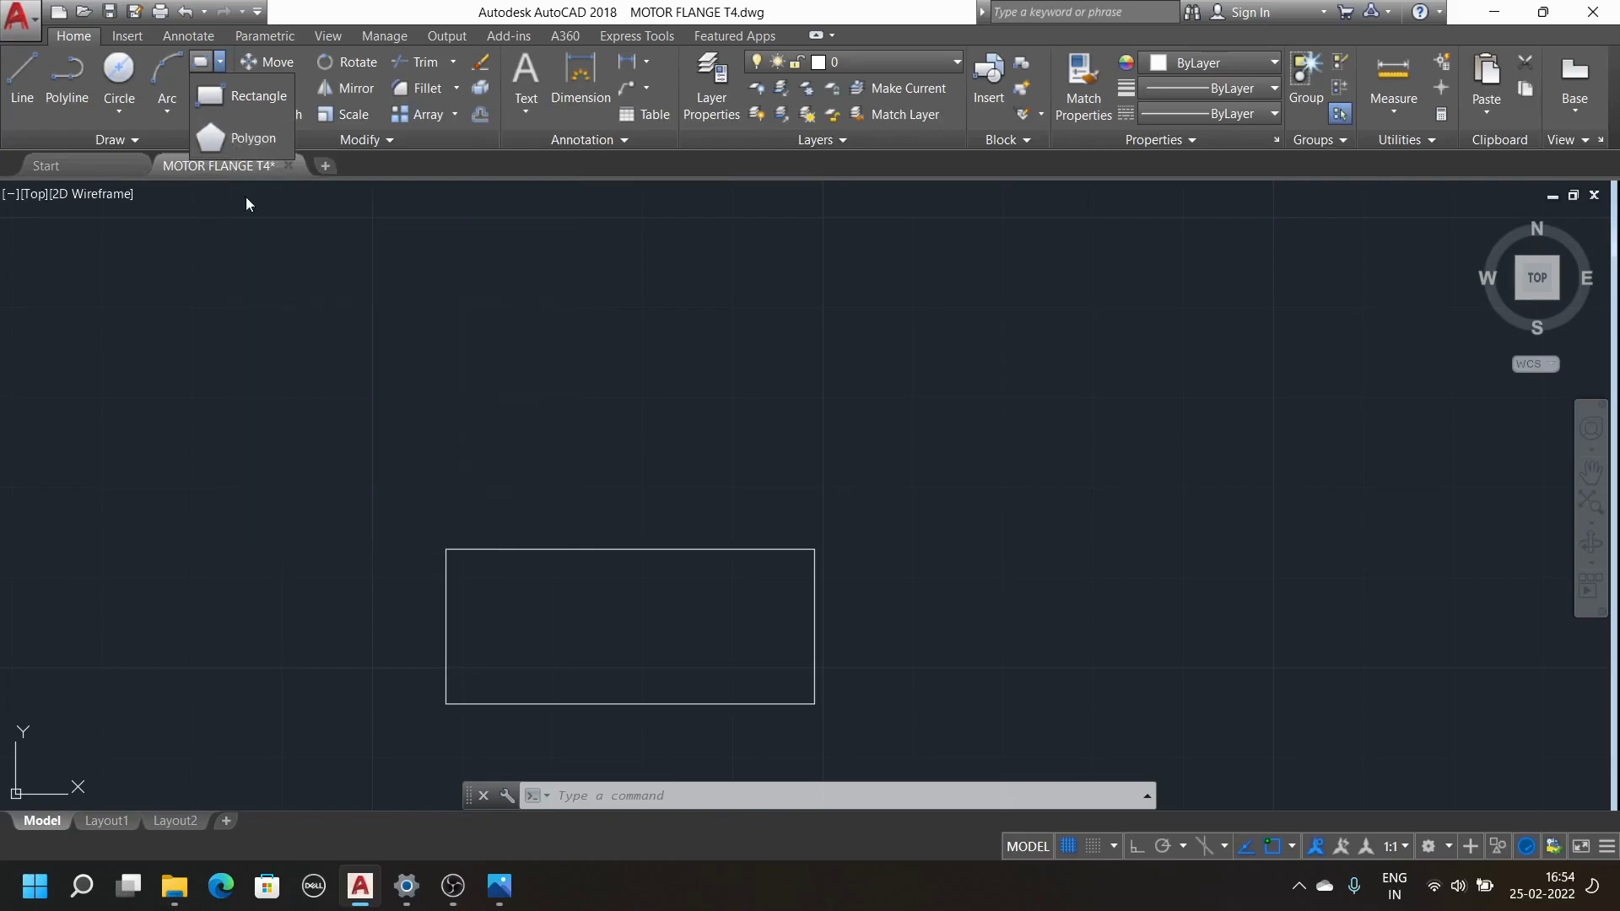
pyautogui.scroll(-3, 339, 320)
pyautogui.scroll(4, 438, 331)
pyautogui.scroll(-4, 427, 348)
pyautogui.scroll(-2, 427, 348)
pyautogui.scroll(5, 519, 355)
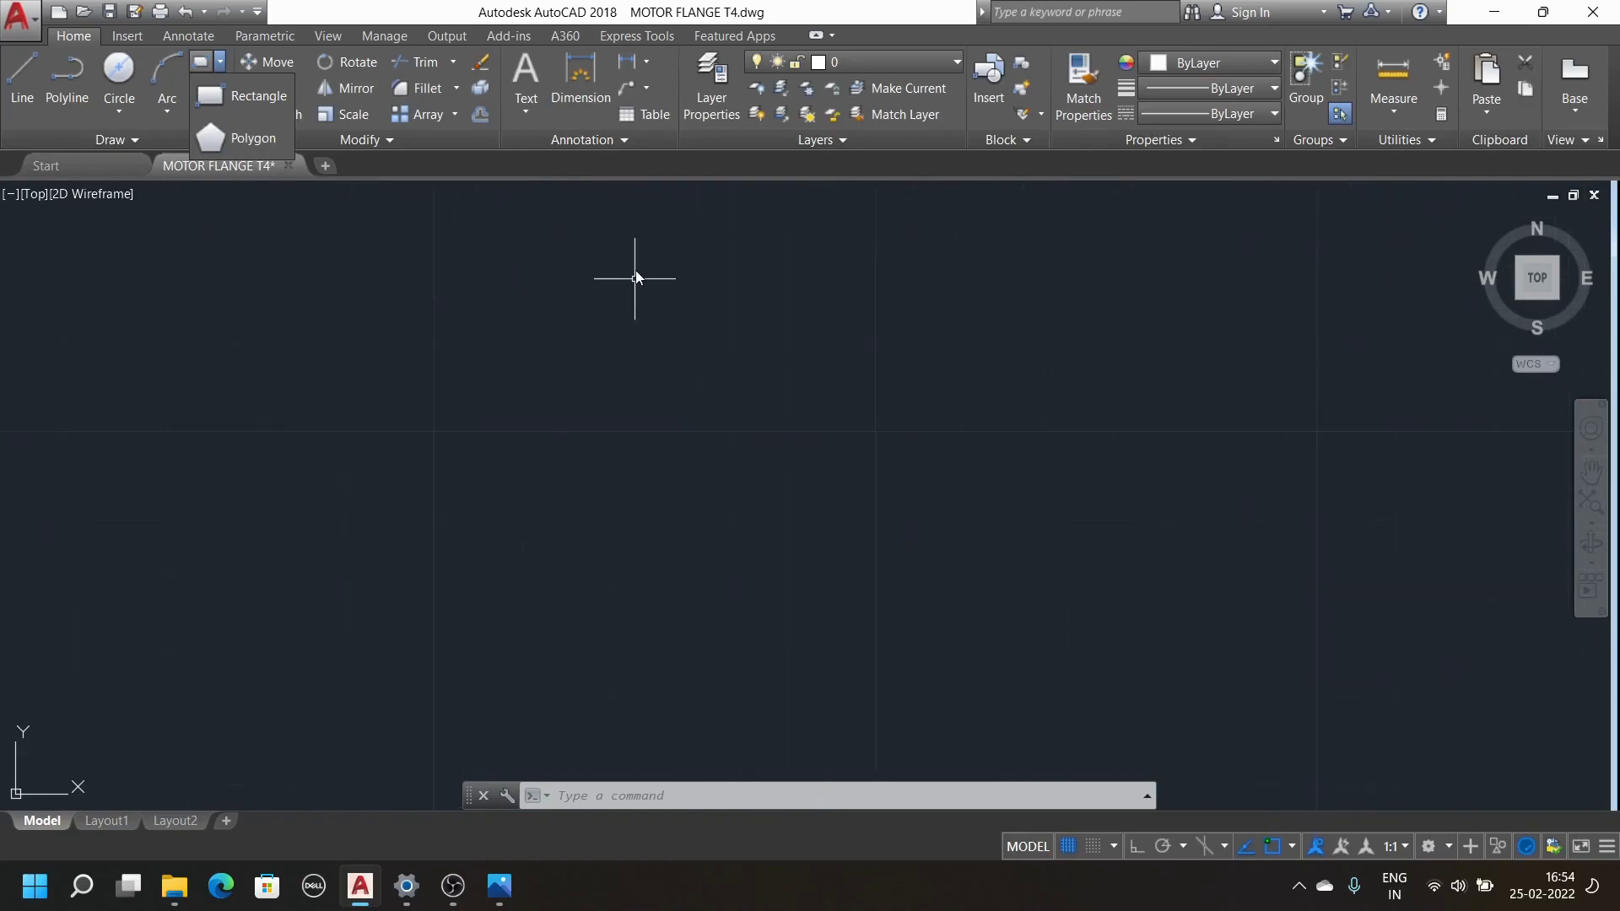
pyautogui.scroll(-2, 561, 363)
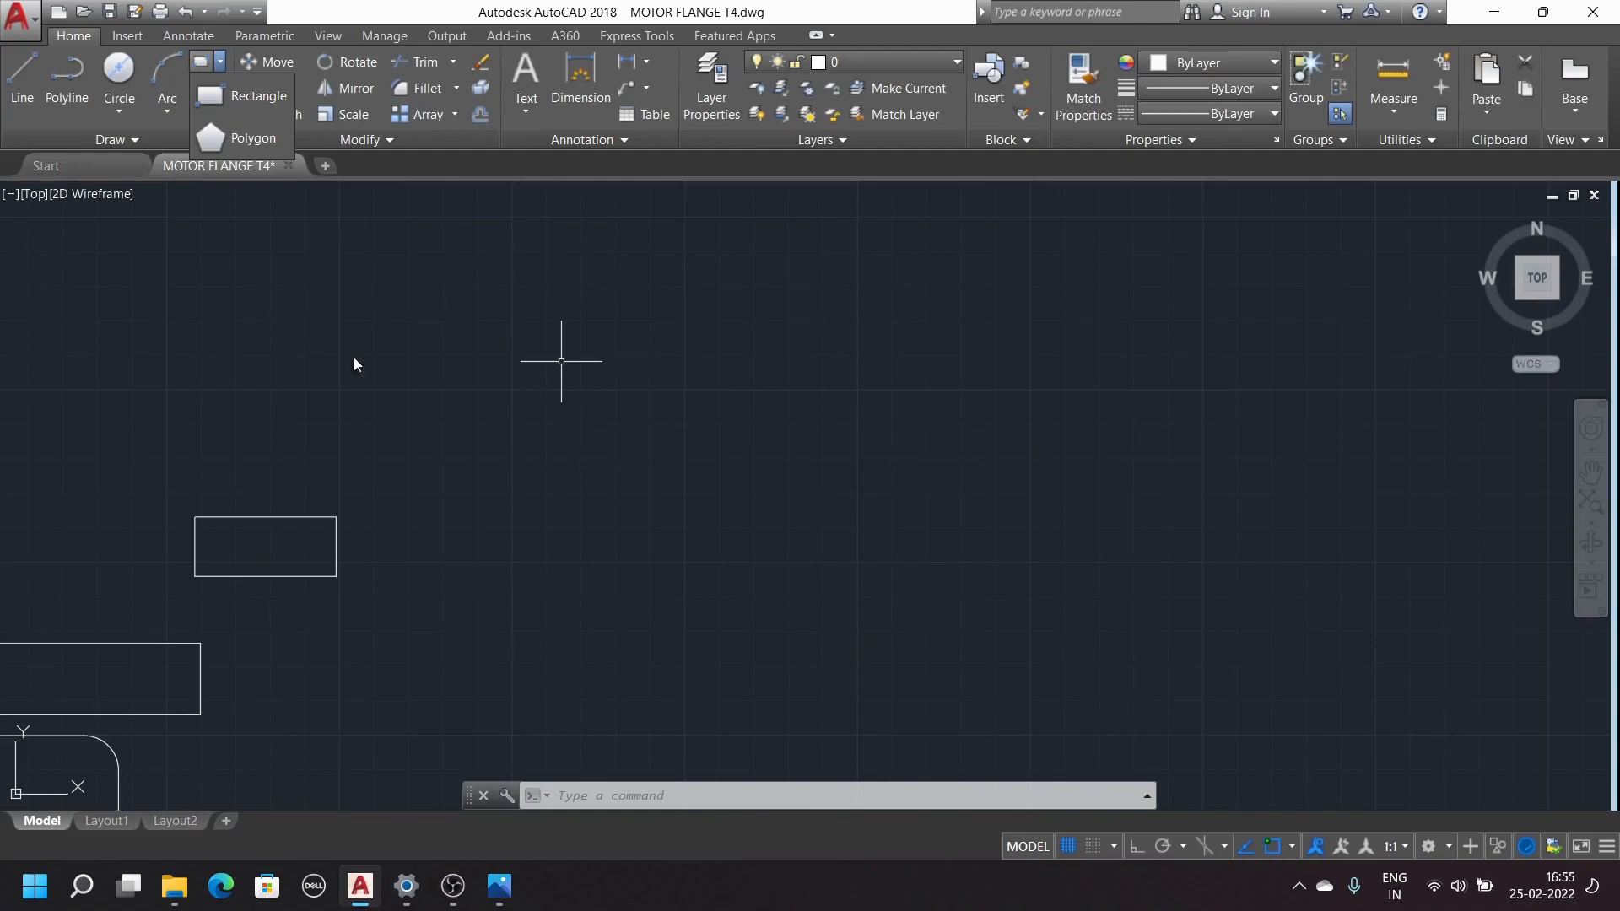
pyautogui.click(255, 140)
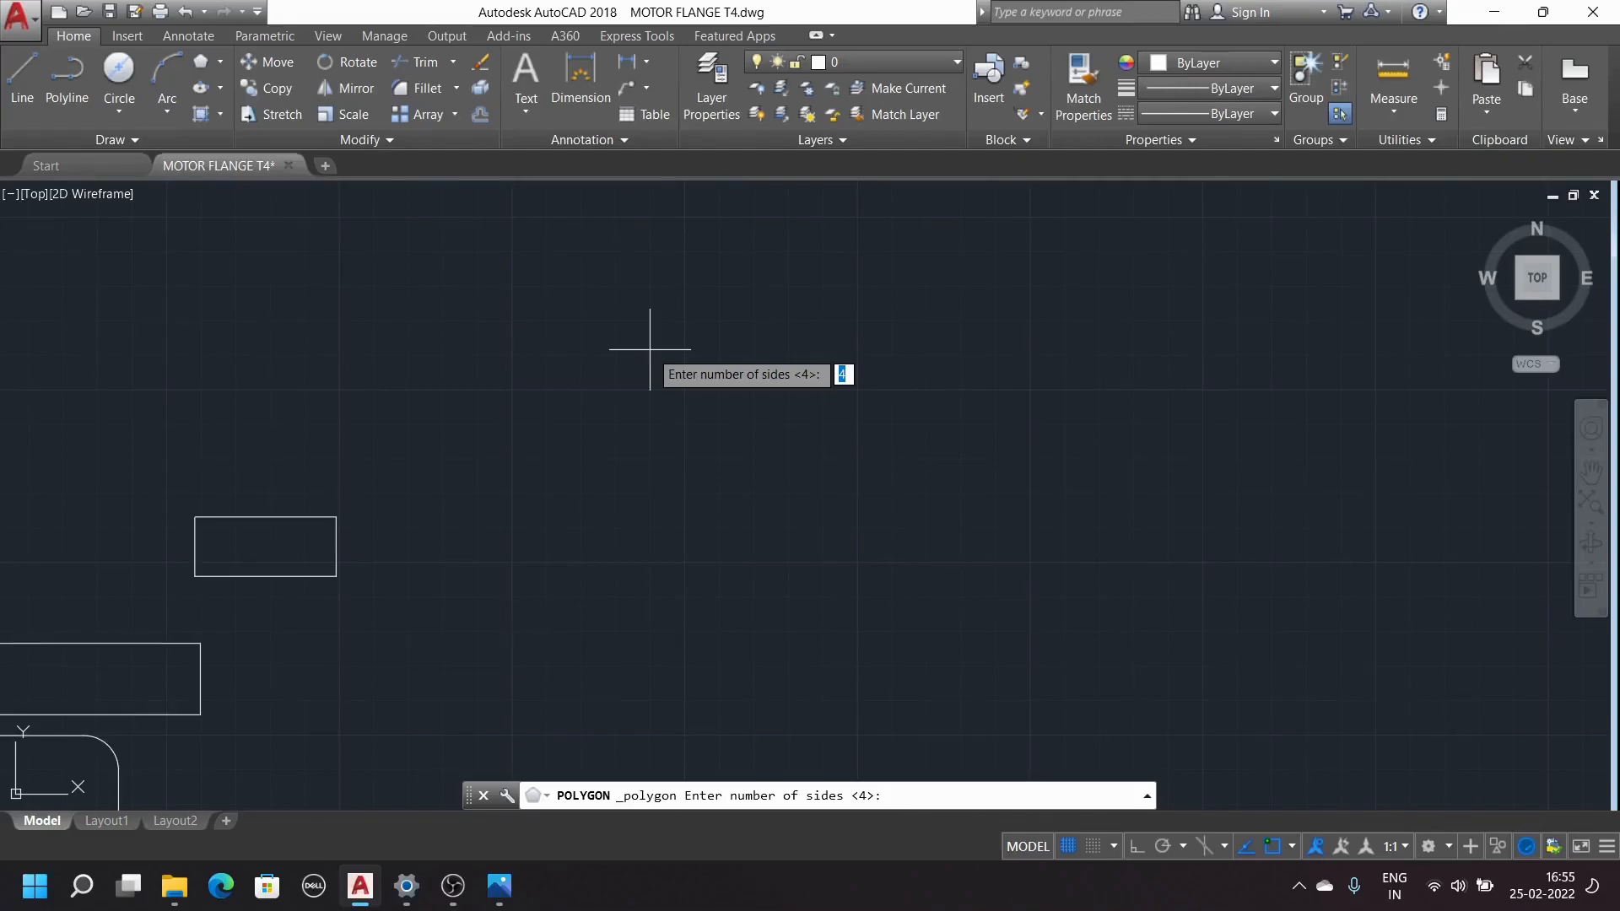
pyautogui.press('Return')
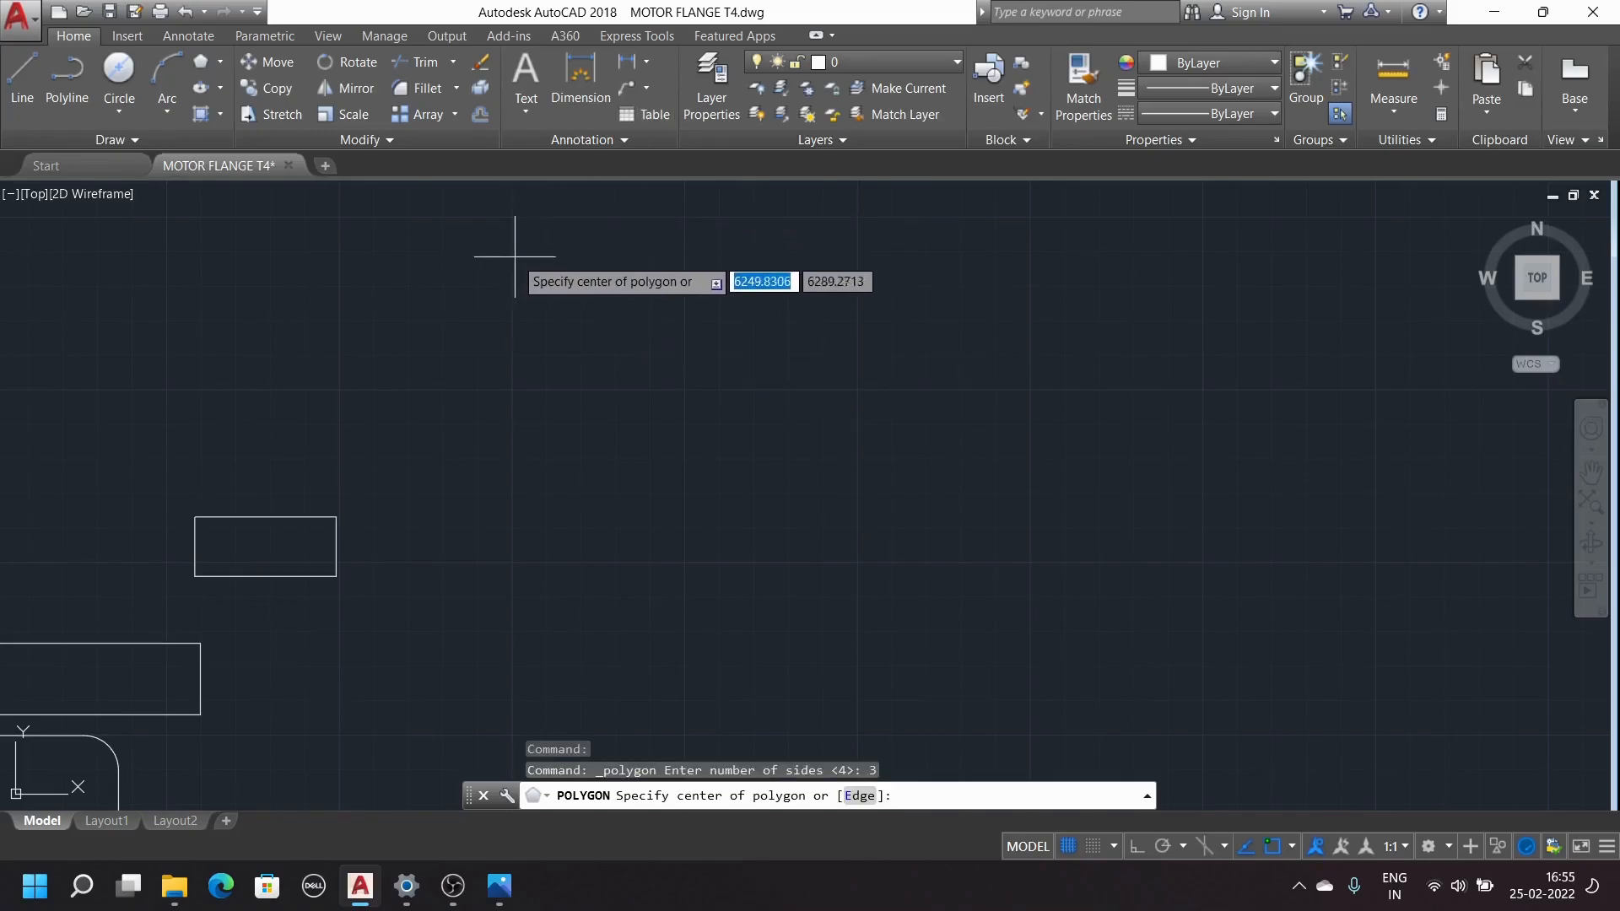
pyautogui.click(620, 351)
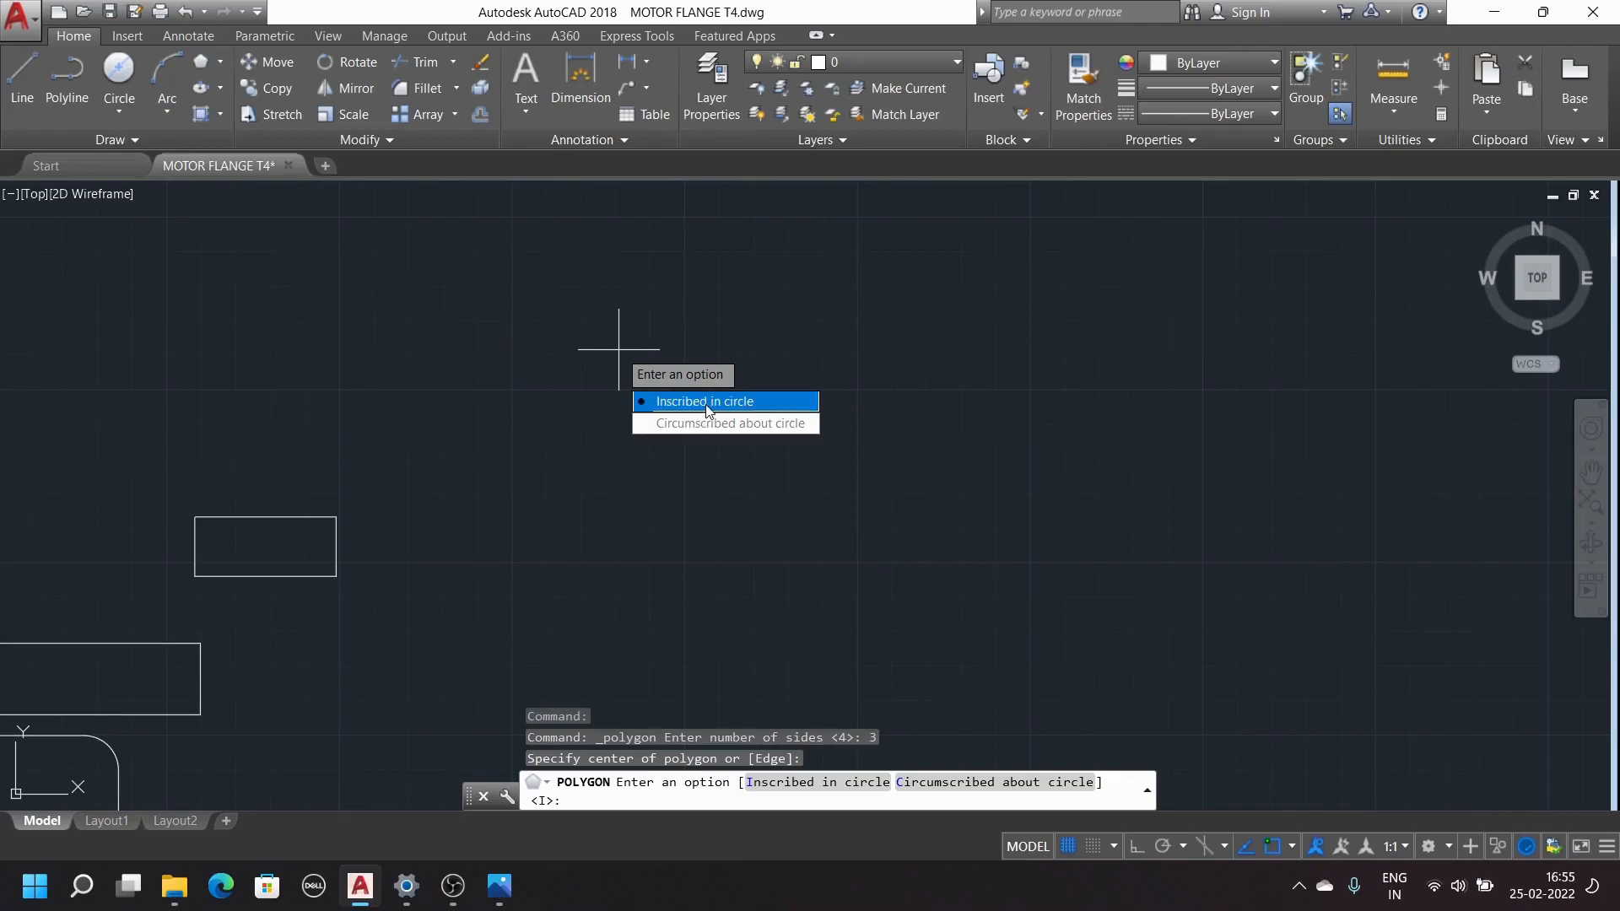
pyautogui.click(720, 409)
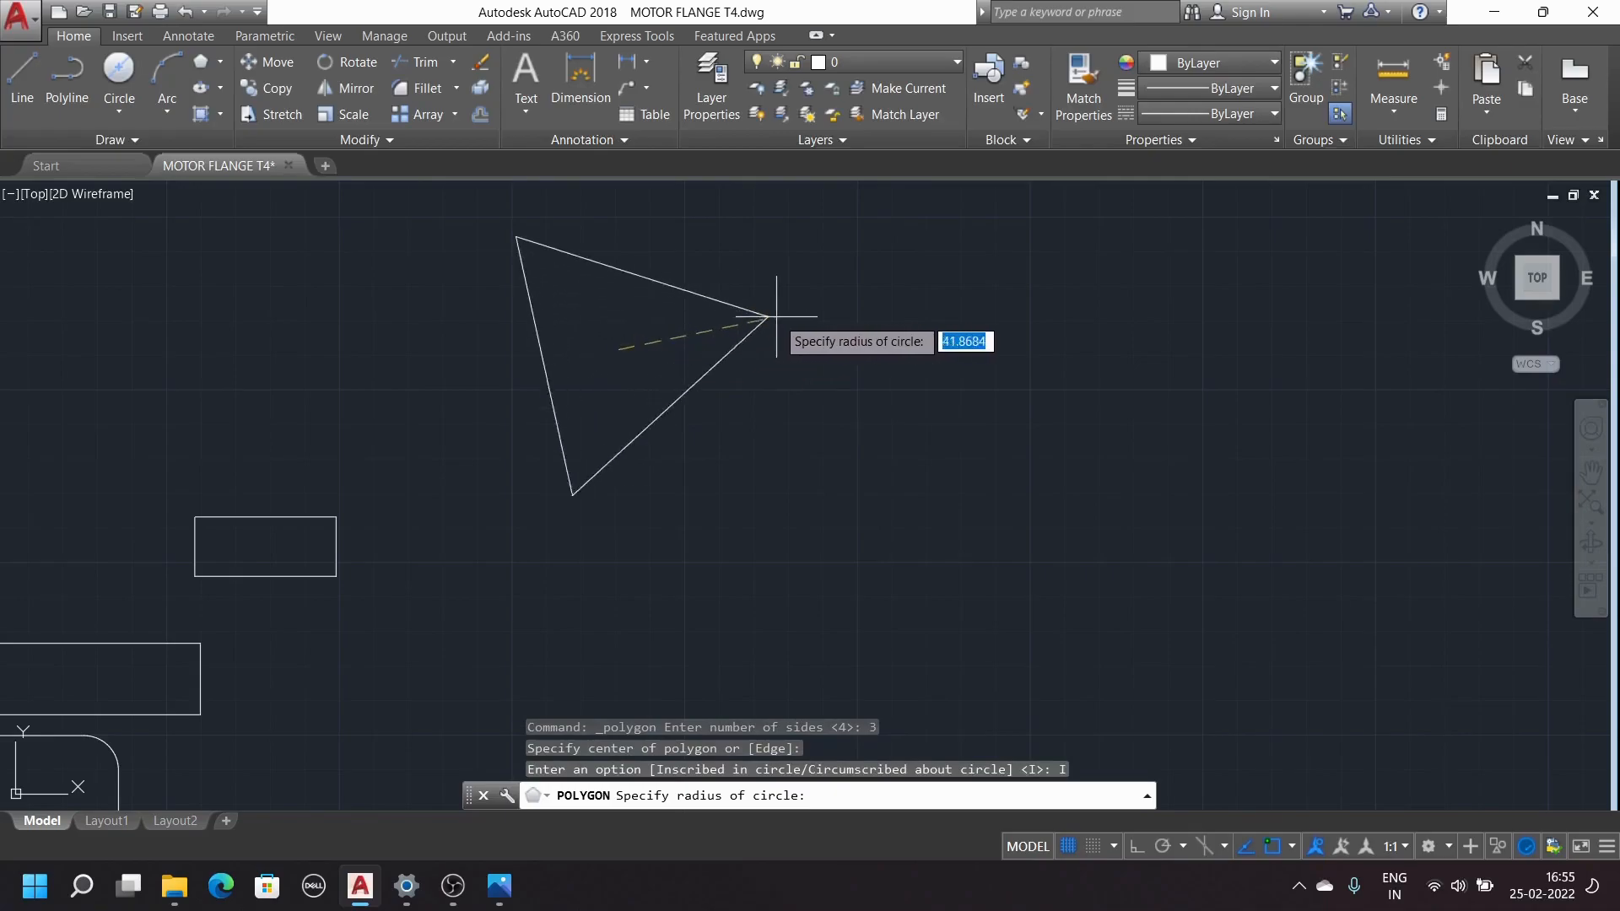
pyautogui.scroll(5, 769, 300)
pyautogui.scroll(-5, 772, 300)
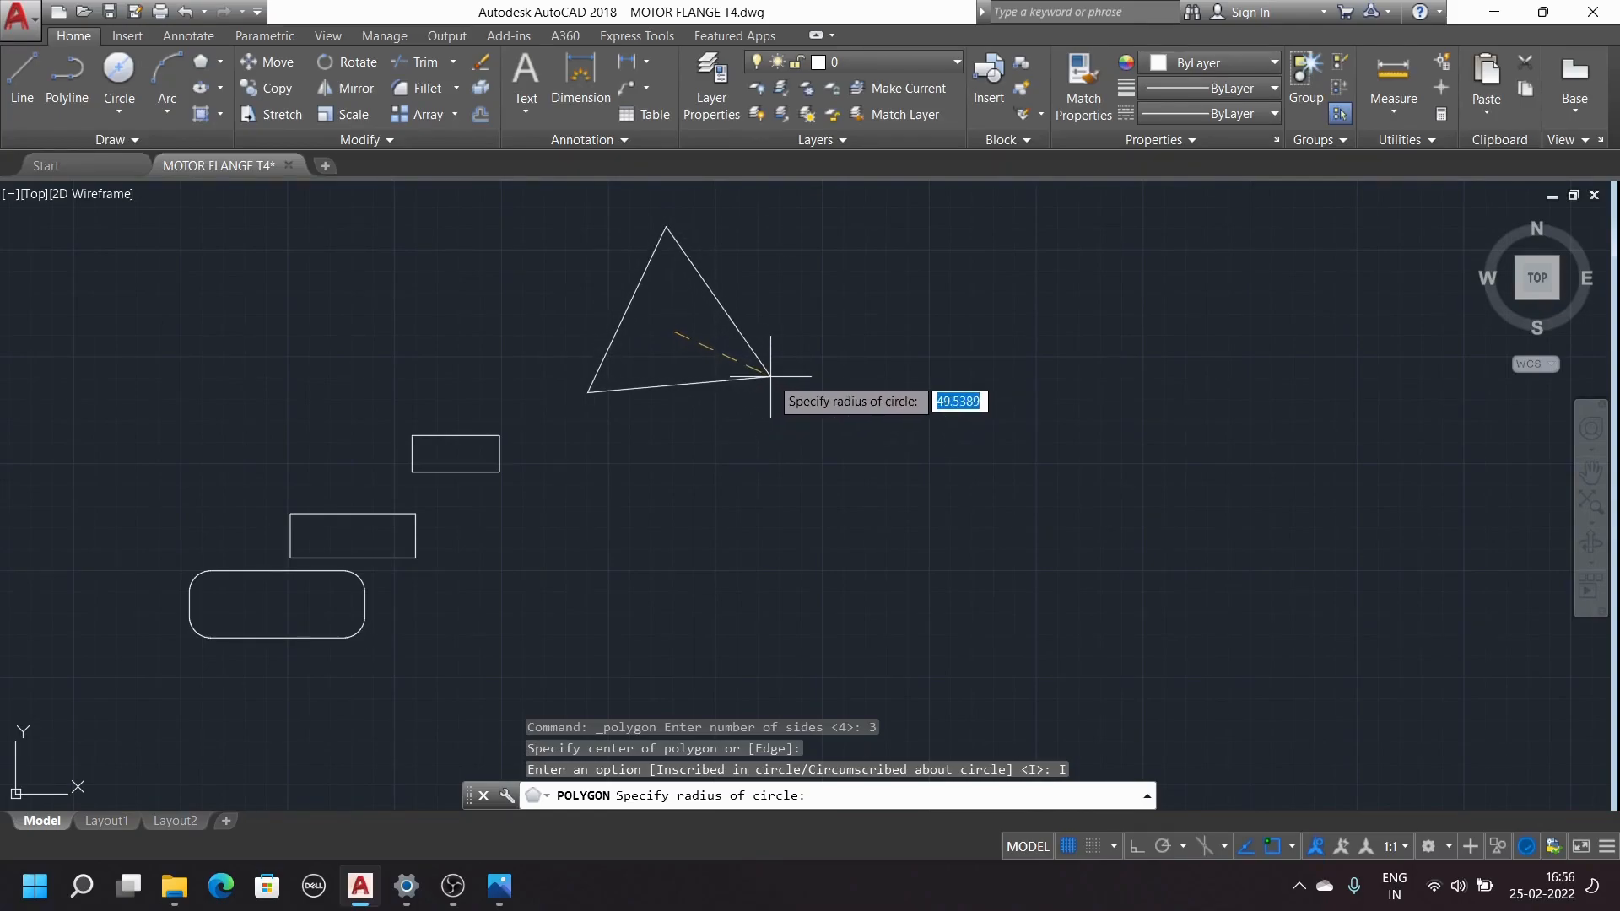
pyautogui.write('20')
pyautogui.press('Return')
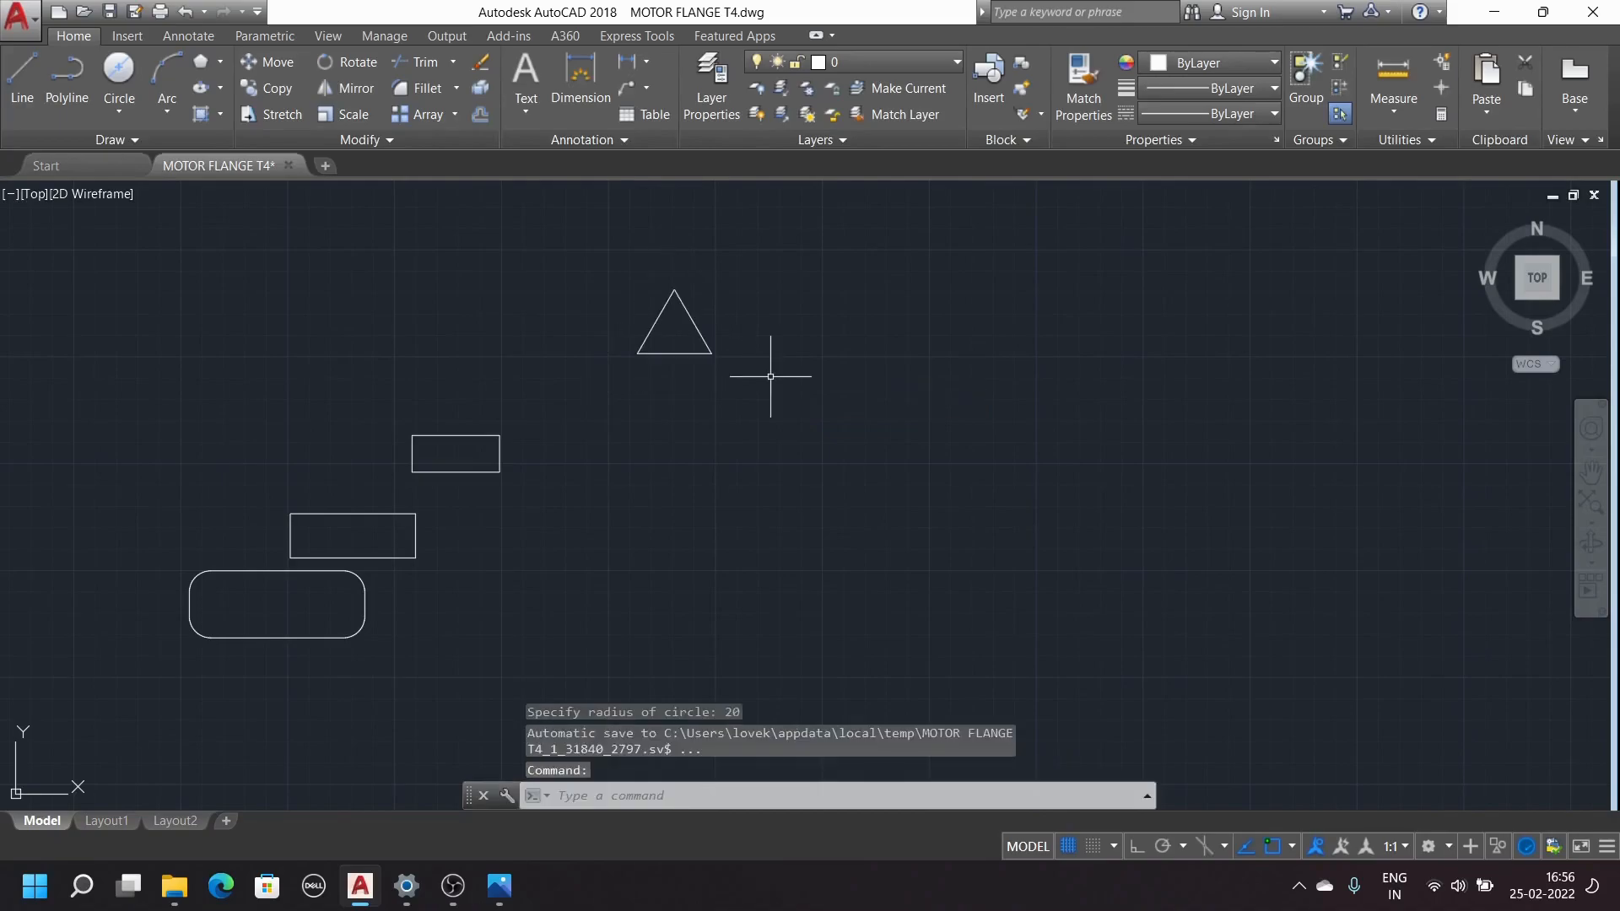
# Examine the inscribed triangle up close, looking at its center and the distance to its vertices
pyautogui.scroll(2, 651, 334)
pyautogui.scroll(-2, 662, 334)
pyautogui.scroll(6, 669, 289)
pyautogui.scroll(-4, 667, 297)
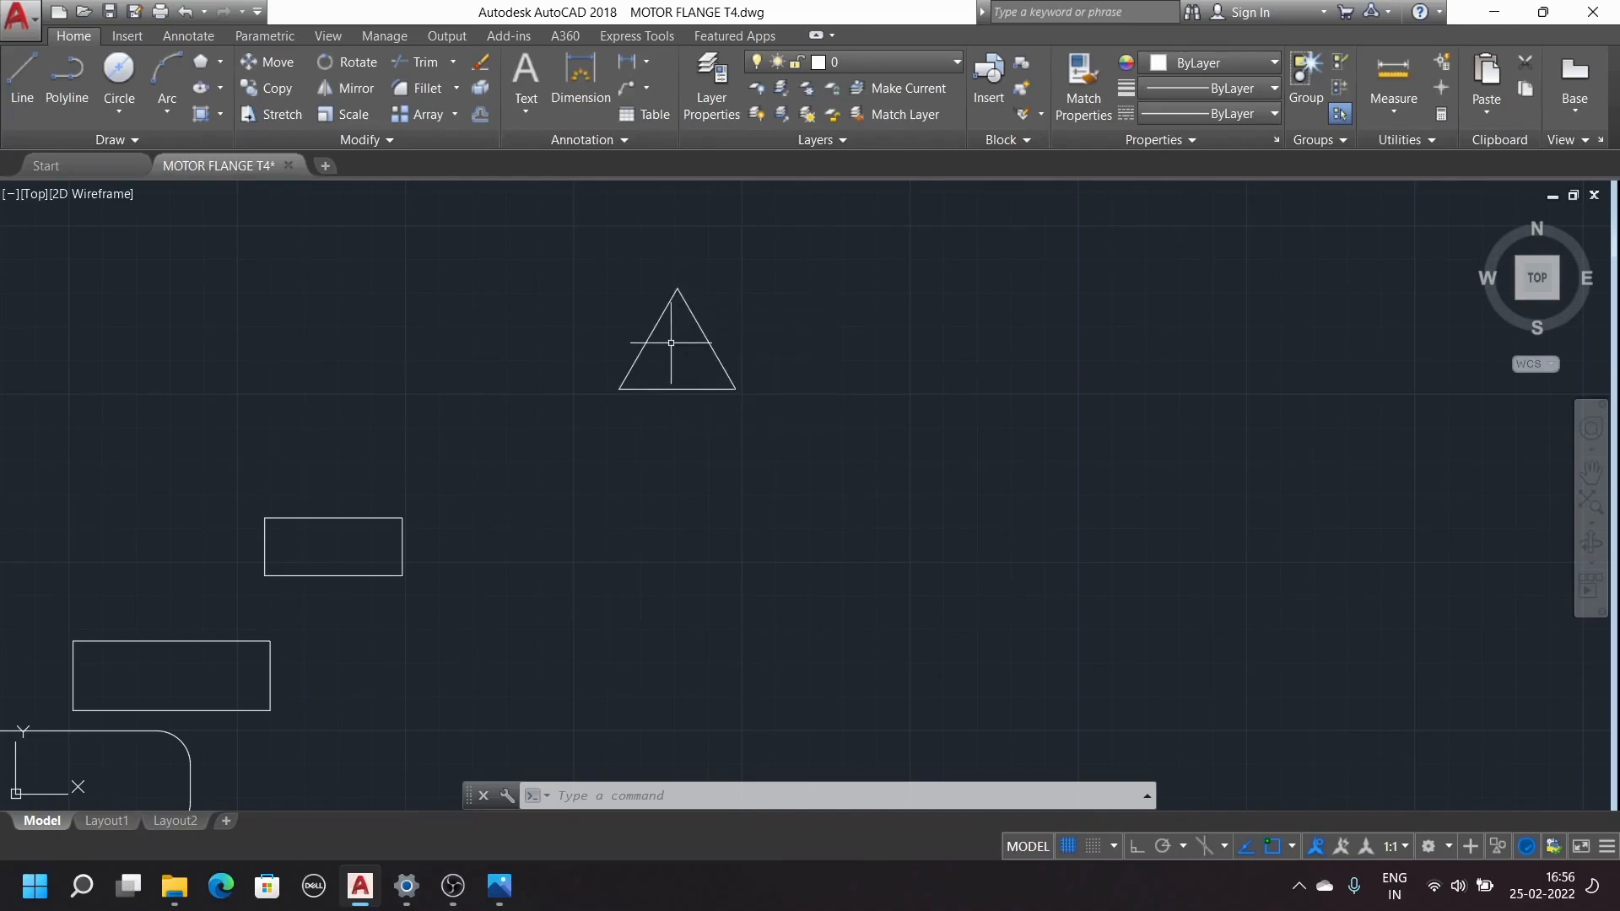
pyautogui.scroll(4, 672, 334)
pyautogui.scroll(-4, 673, 320)
pyautogui.scroll(4, 673, 313)
pyautogui.scroll(2, 655, 289)
pyautogui.scroll(-2, 770, 318)
pyautogui.scroll(-4, 764, 330)
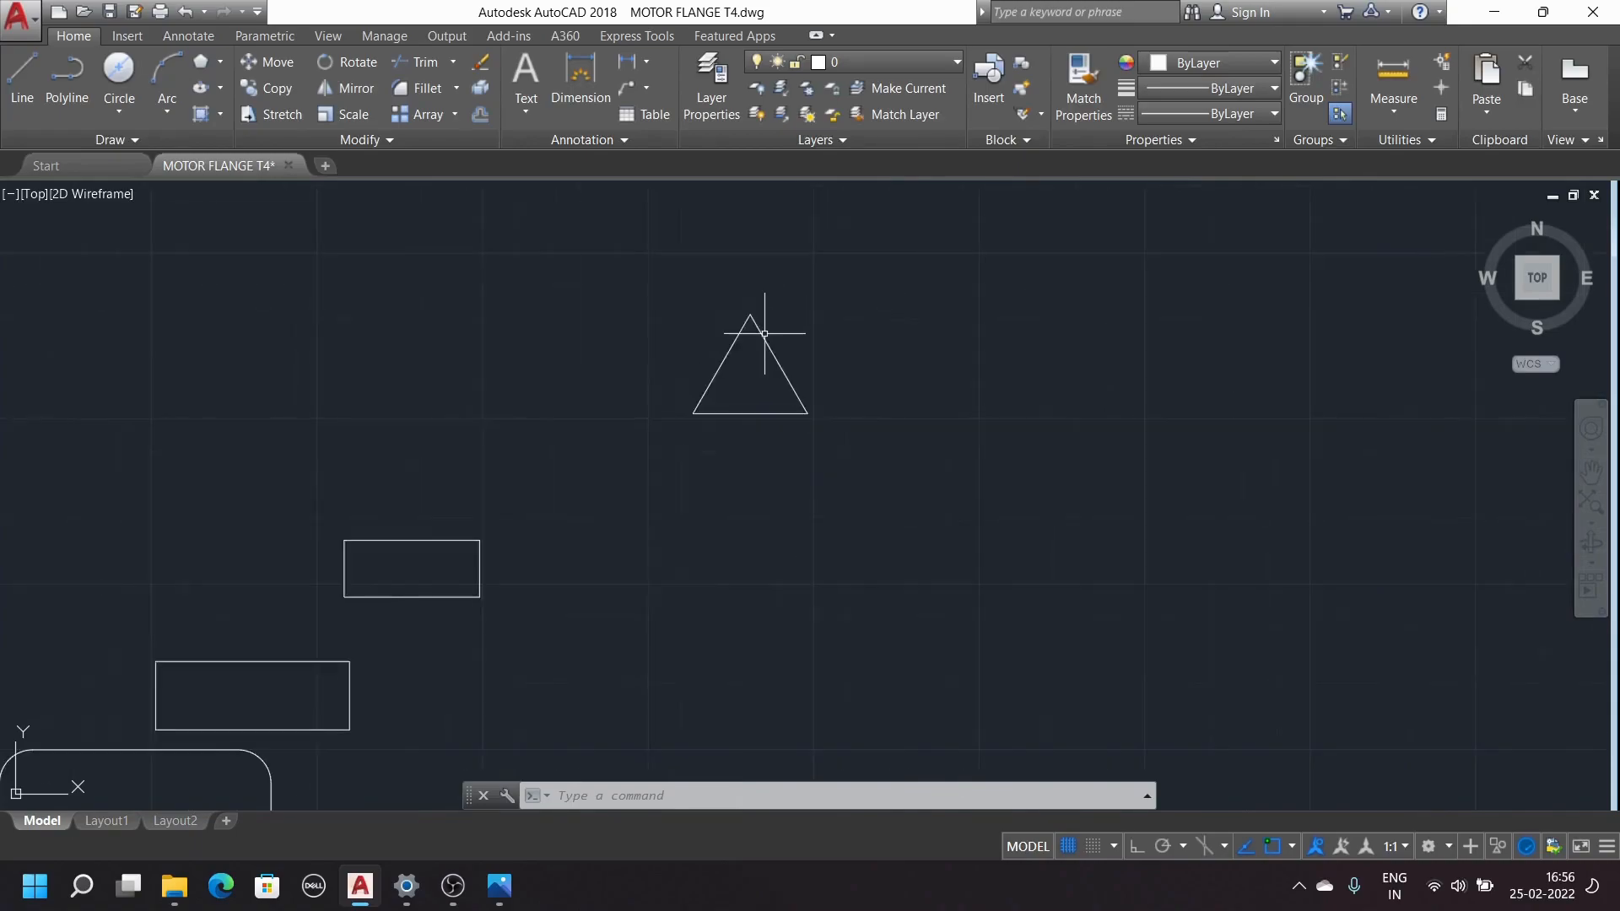
# Draw a circle centered on the triangle's center, using the distance to the top vertex as its diameter
pyautogui.scroll(2, 763, 343)
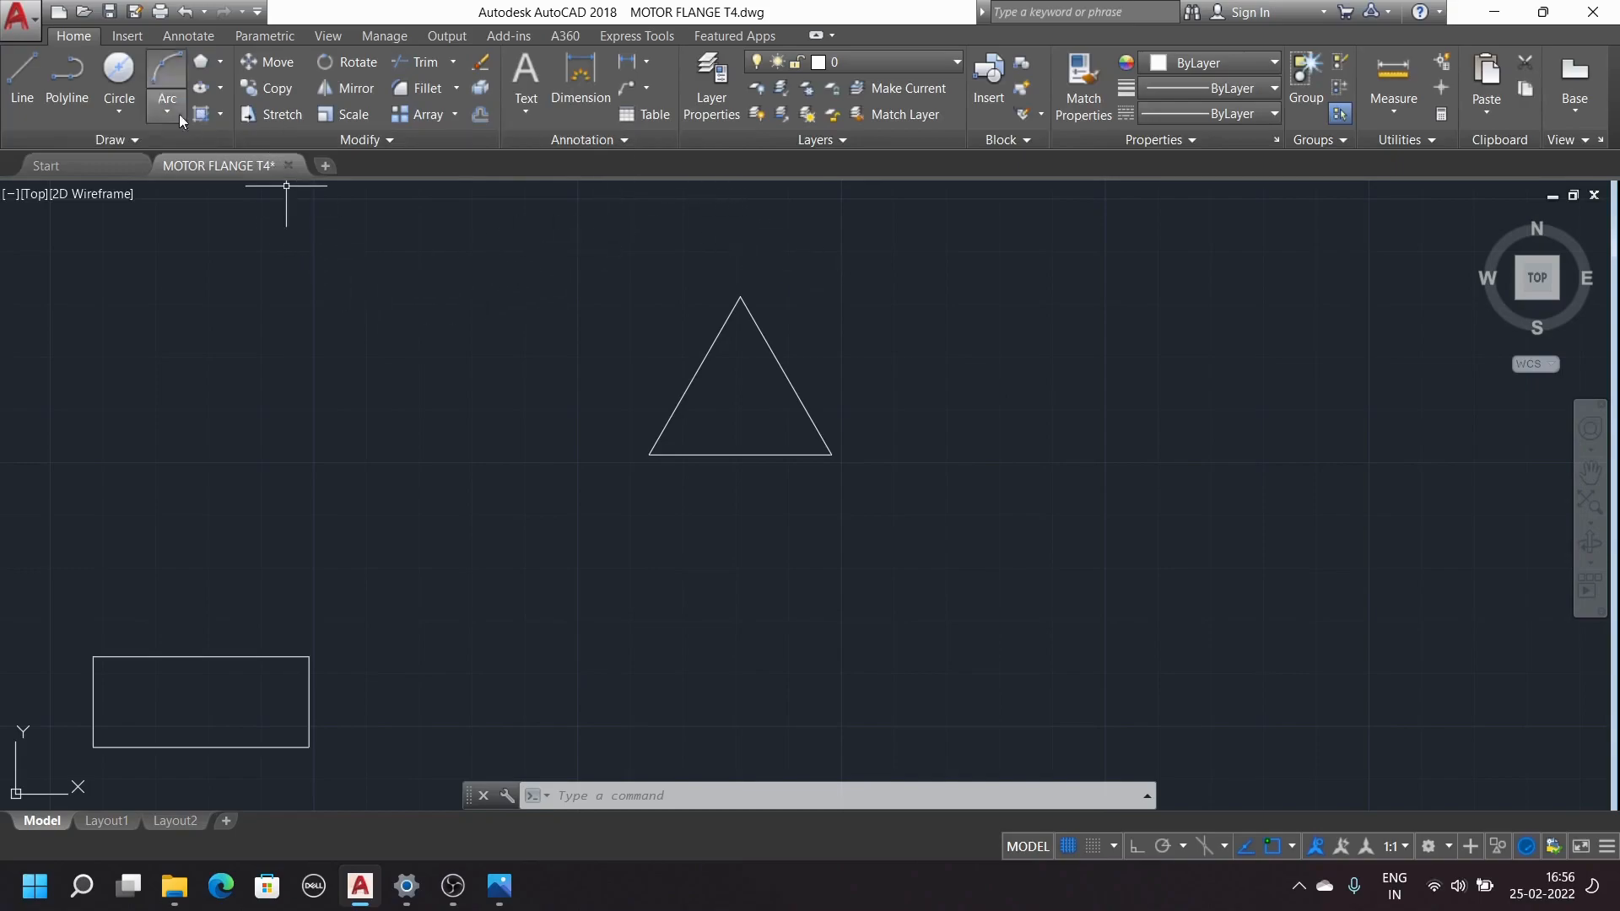
pyautogui.click(118, 74)
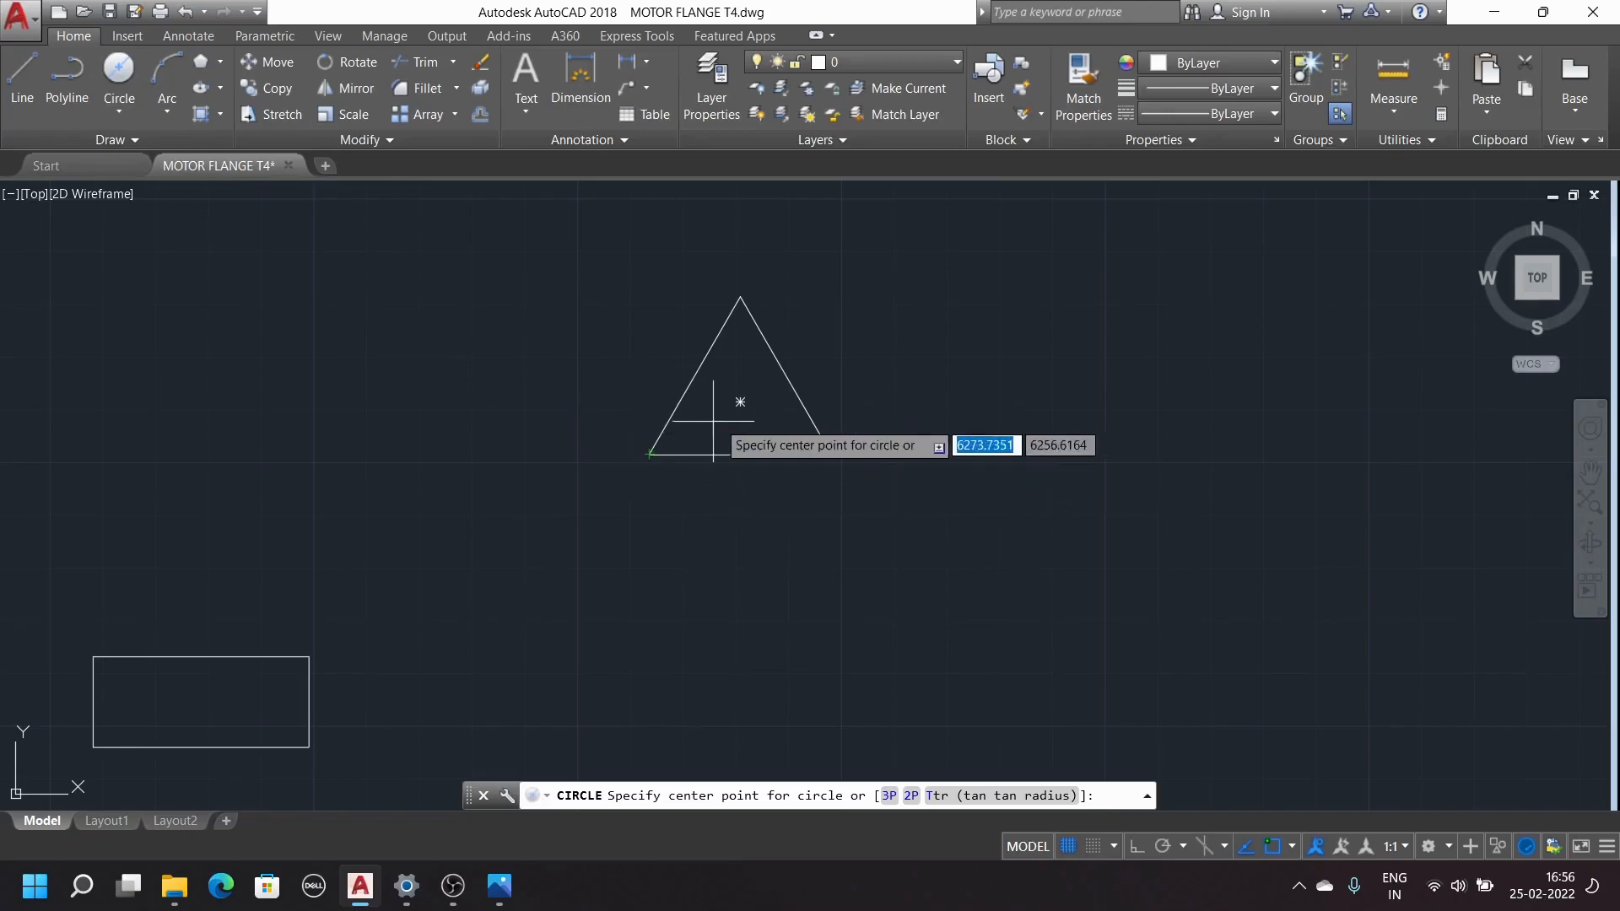
pyautogui.click(740, 402)
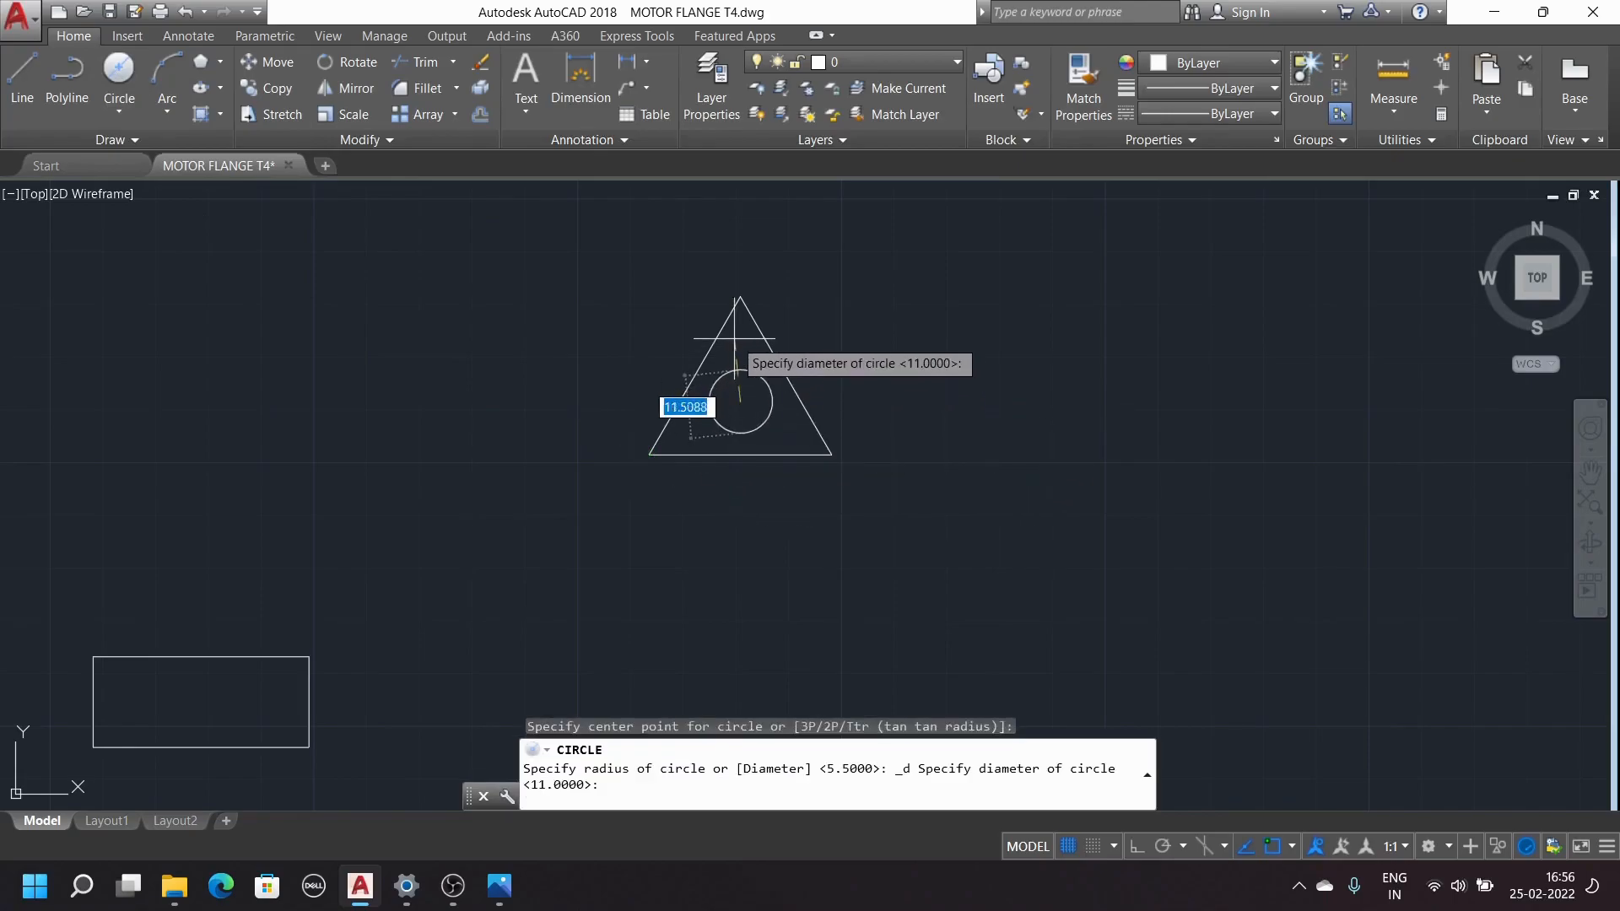
pyautogui.click(740, 296)
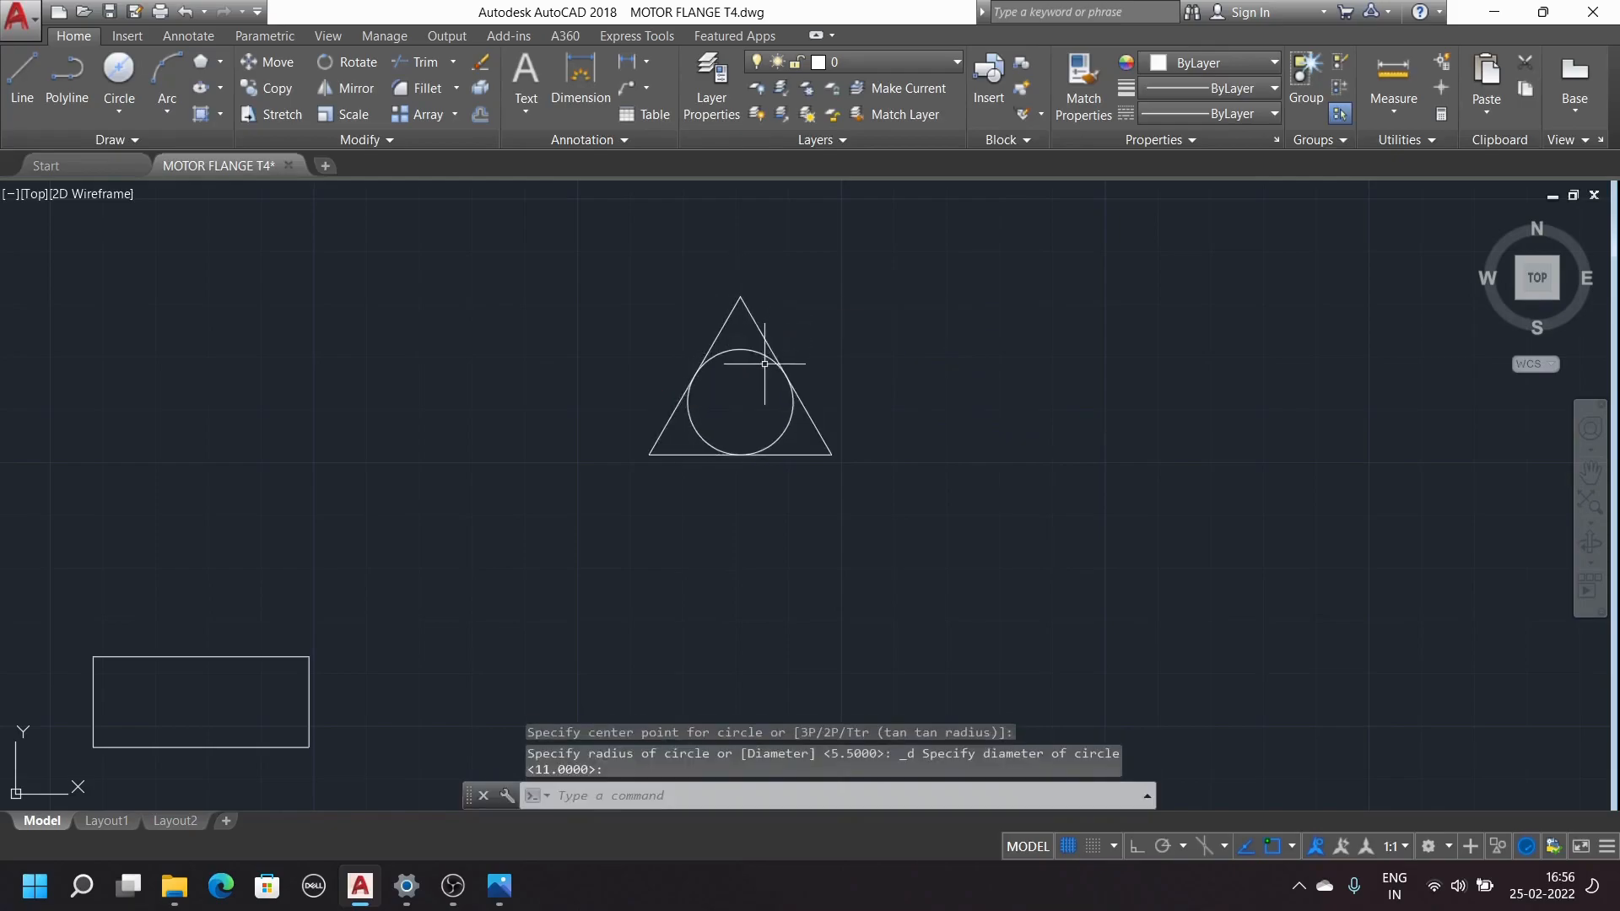
pyautogui.scroll(5, 765, 363)
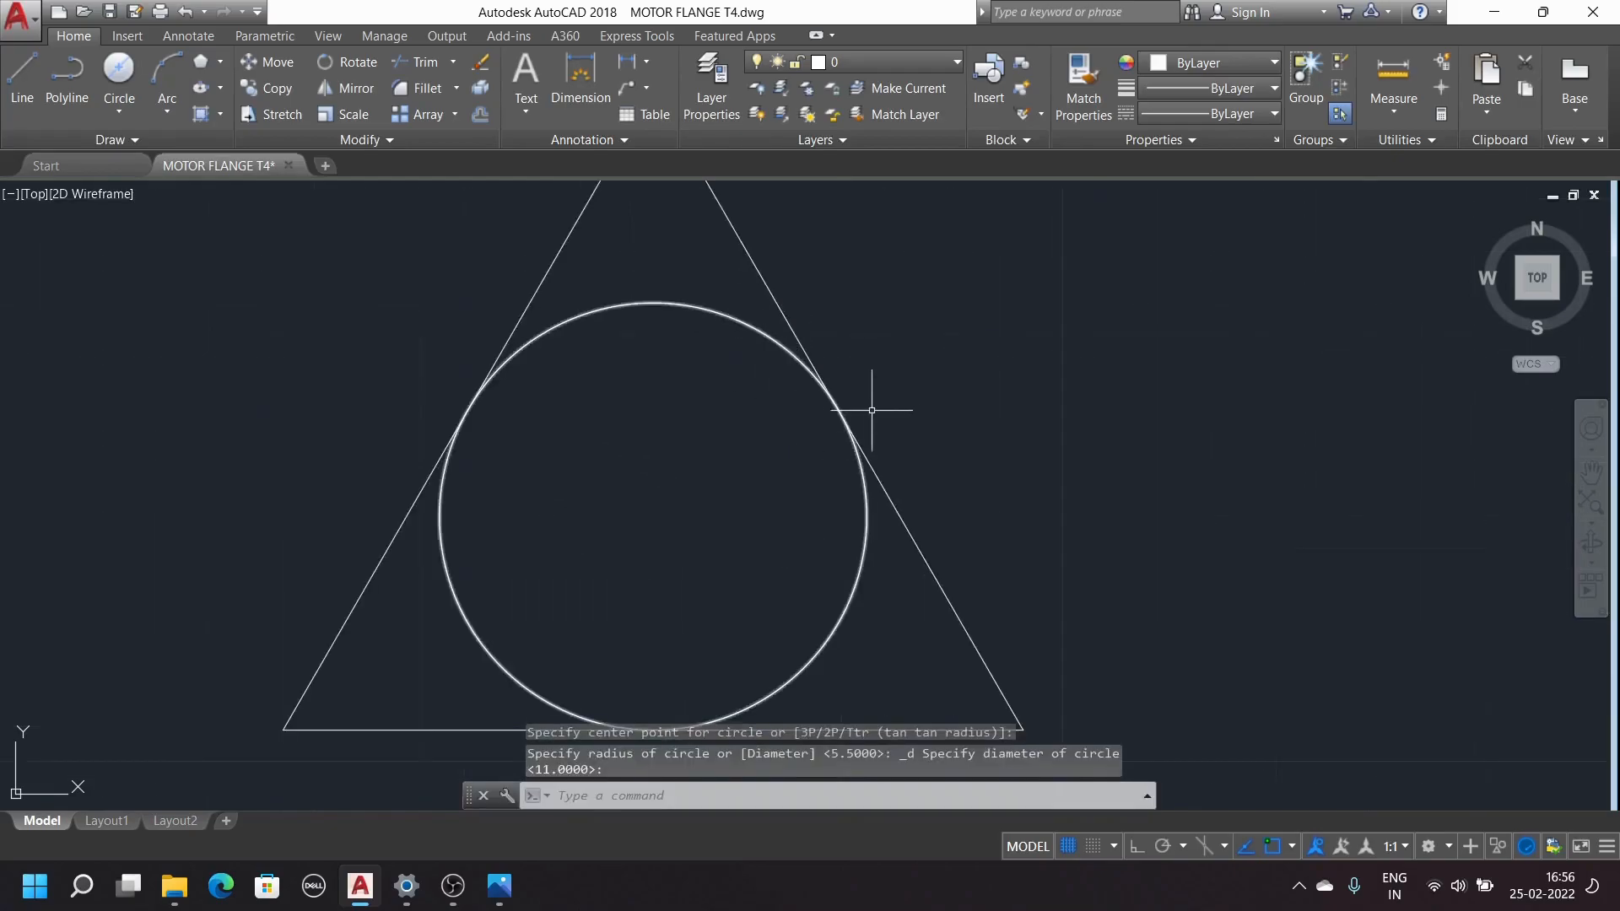
pyautogui.scroll(-5, 873, 477)
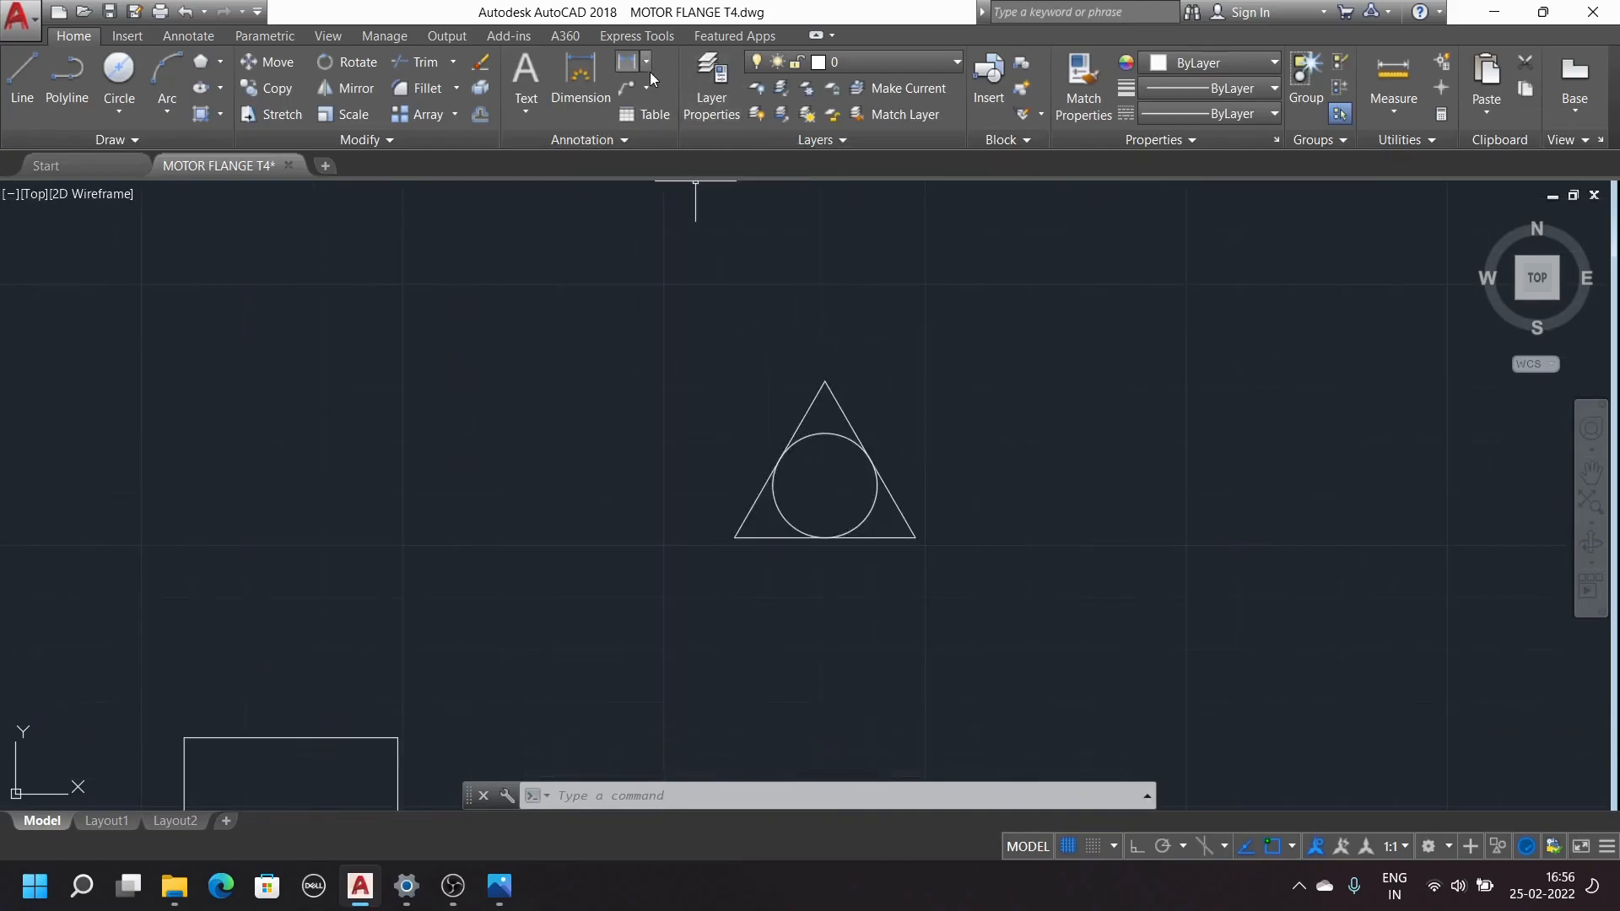
# Add a radius dimension to the circle inside the triangle, placing its text outside the triangle's upper right side
pyautogui.click(627, 66)
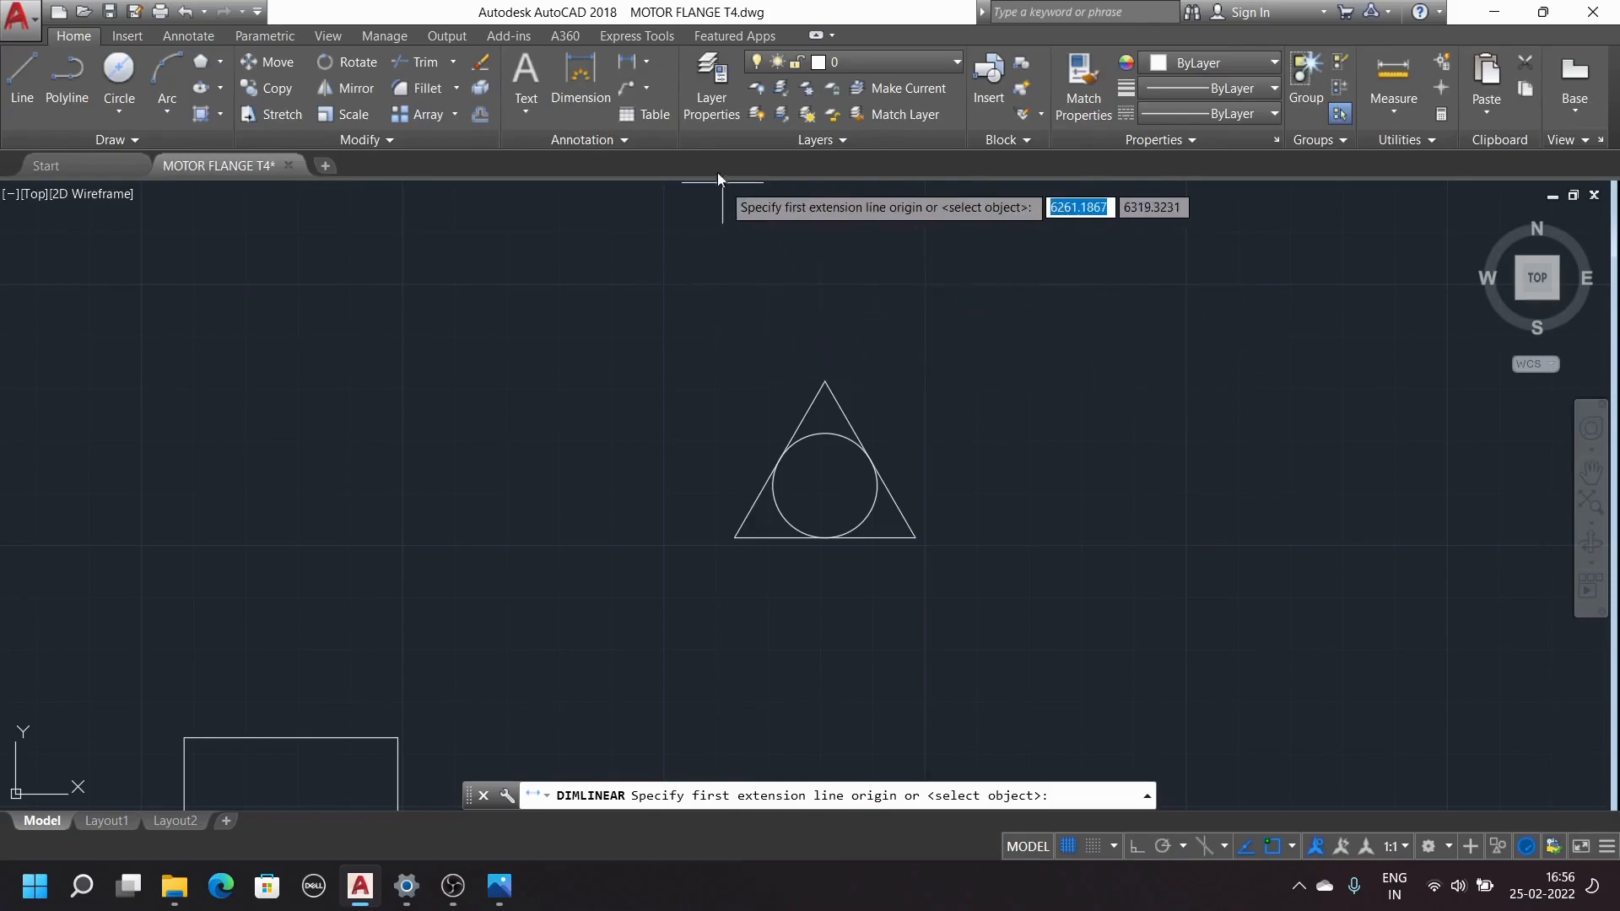
pyautogui.click(648, 57)
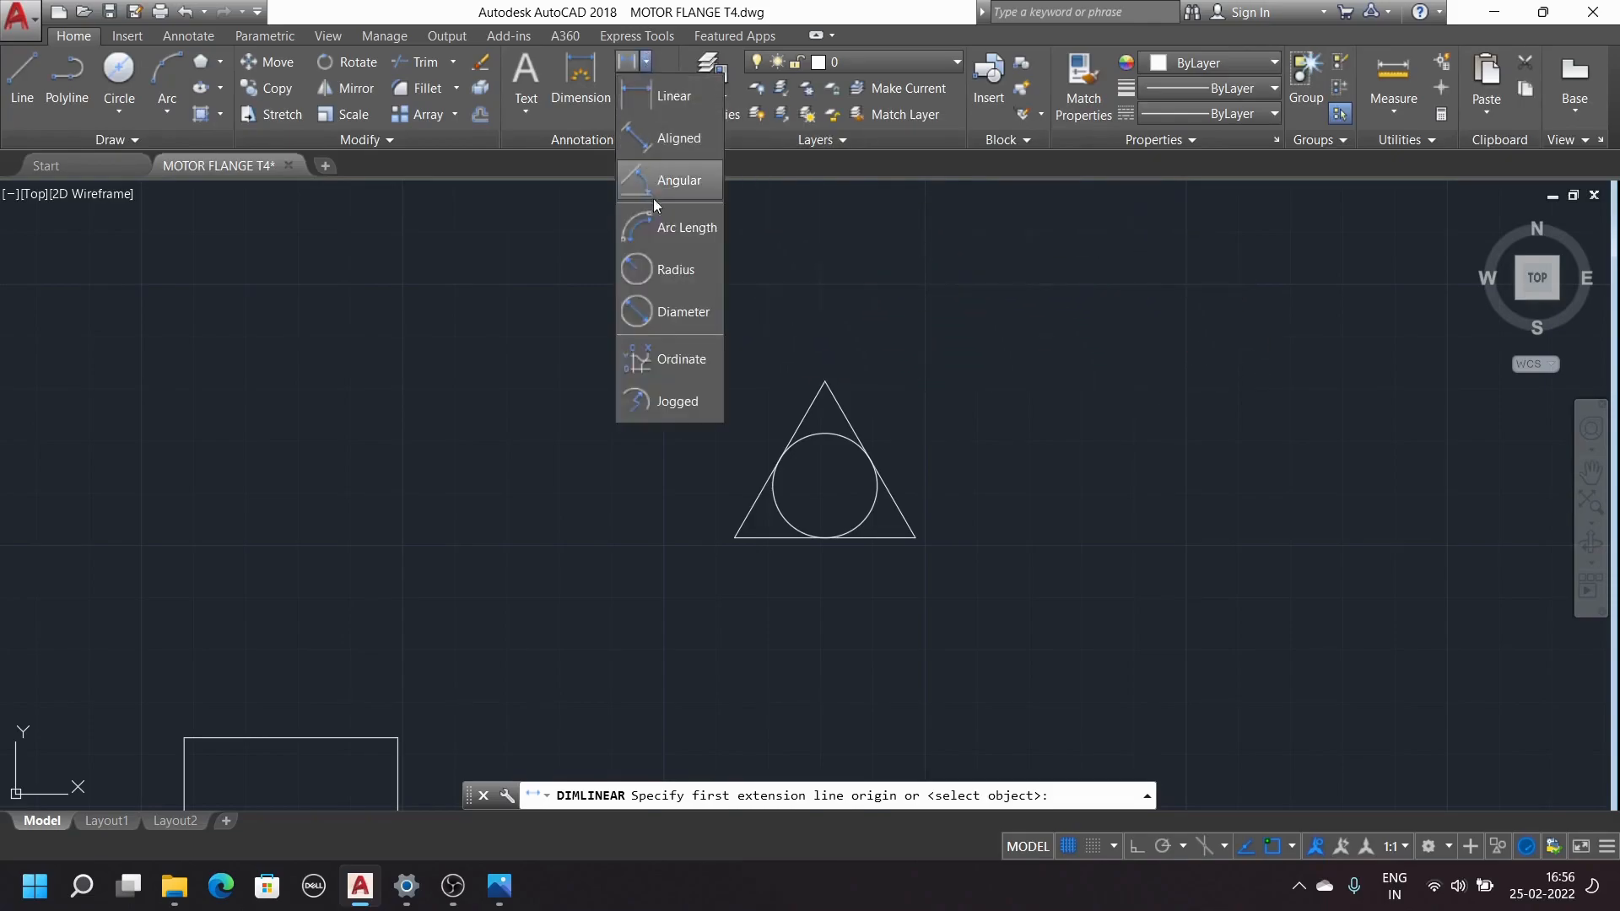
pyautogui.click(672, 269)
pyautogui.click(844, 437)
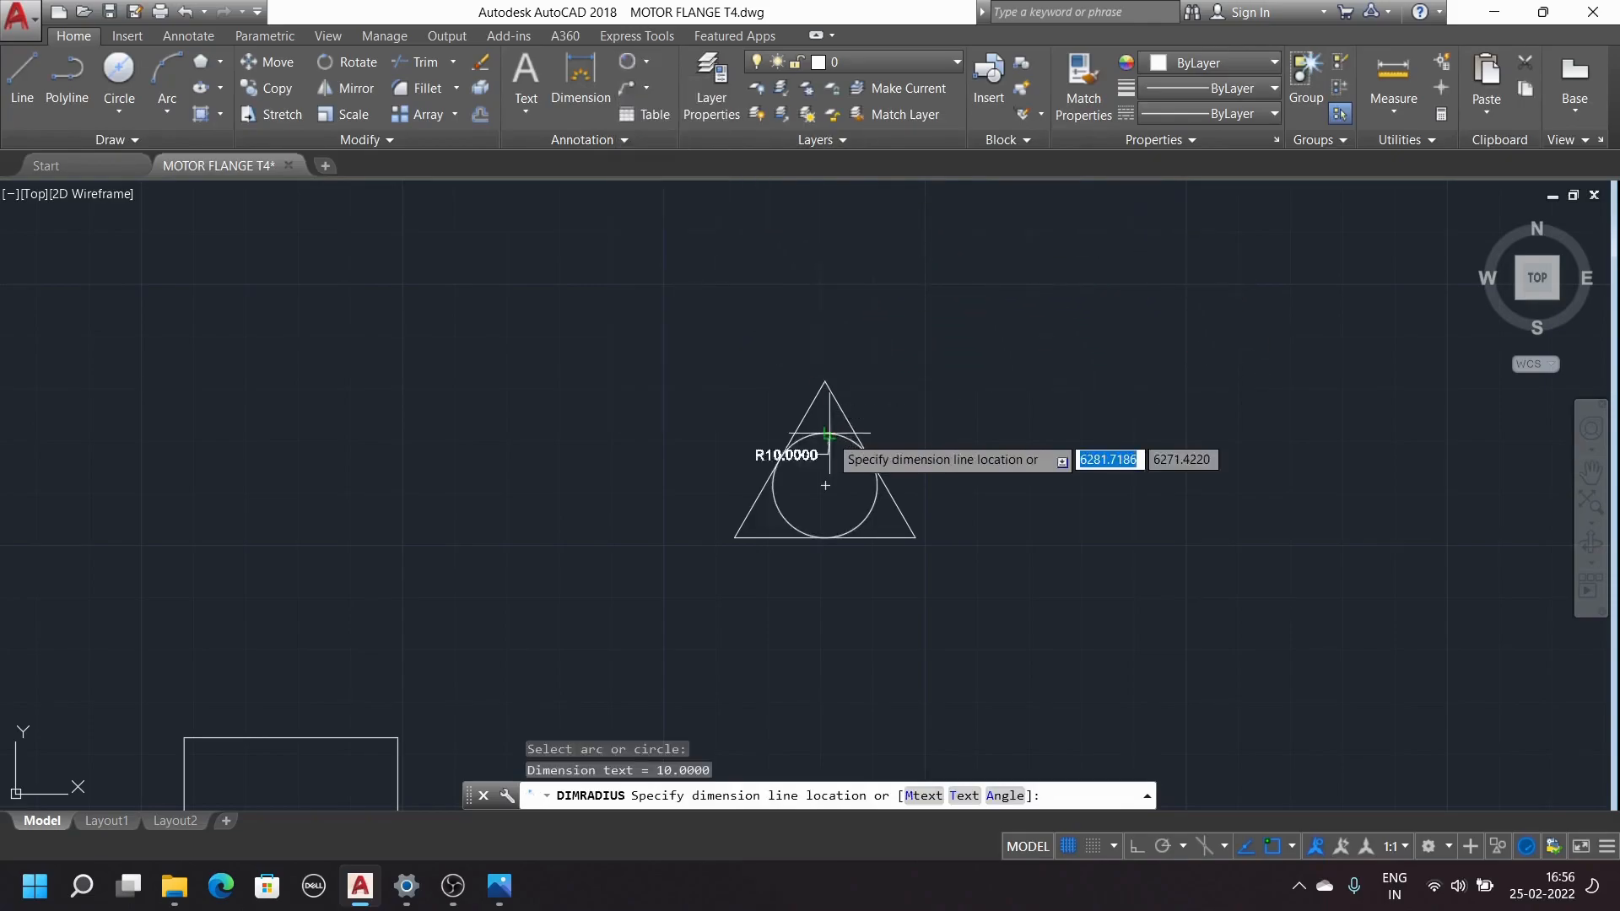
pyautogui.click(940, 377)
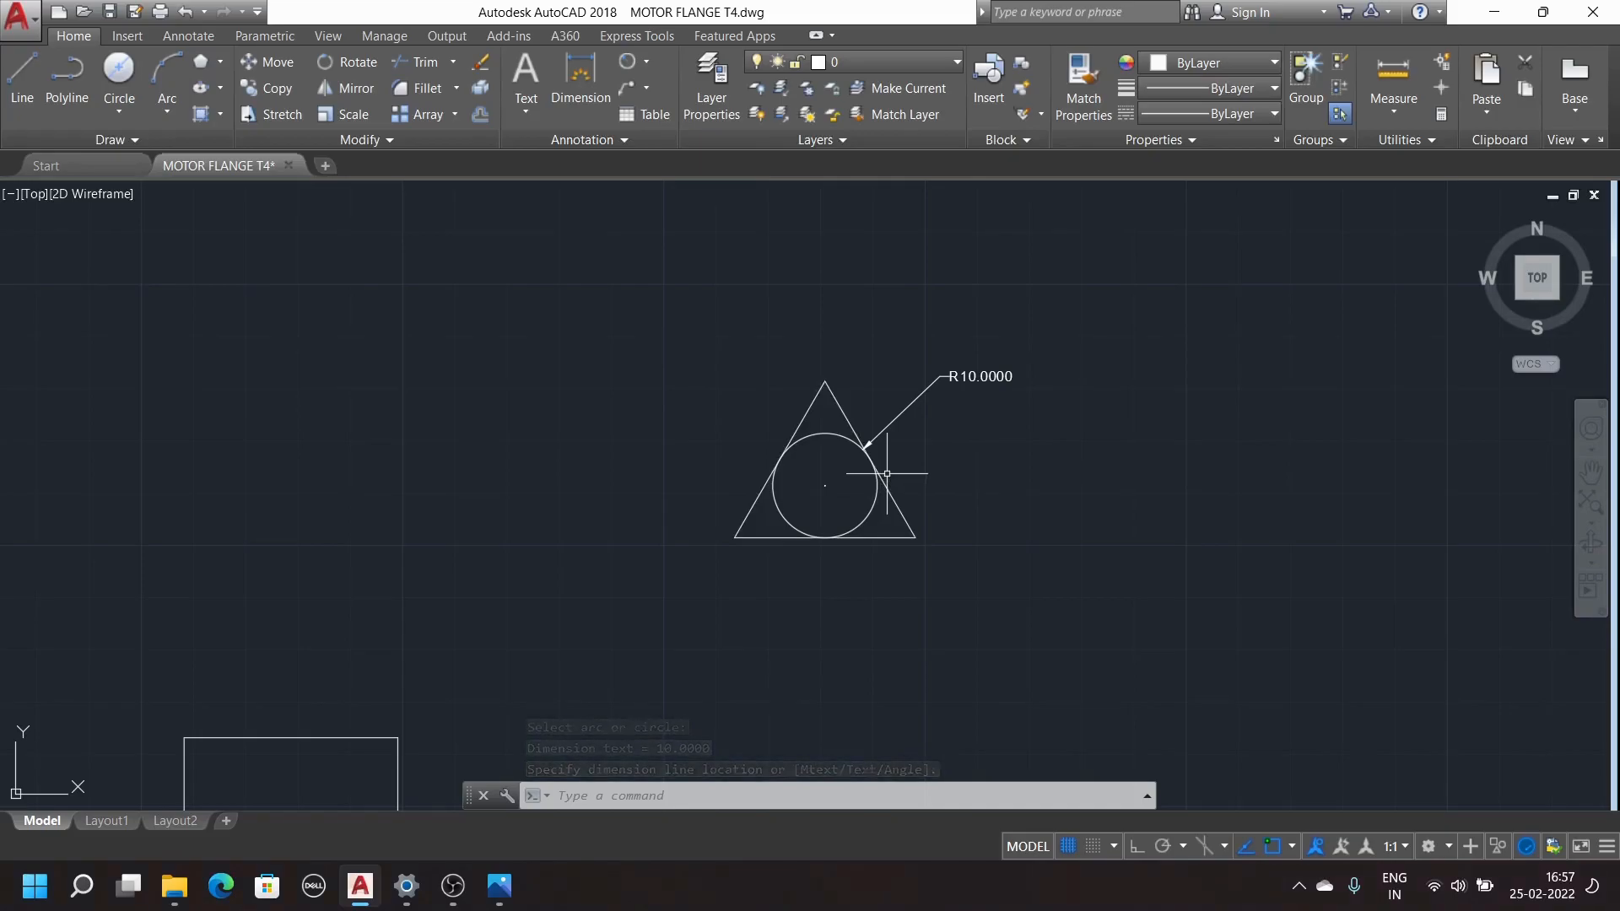
# Examine the dimensioned circle and how it fits inside the triangle
pyautogui.scroll(-3, 842, 483)
pyautogui.scroll(5, 958, 470)
pyautogui.scroll(-4, 836, 474)
pyautogui.scroll(2, 759, 481)
pyautogui.scroll(4, 723, 483)
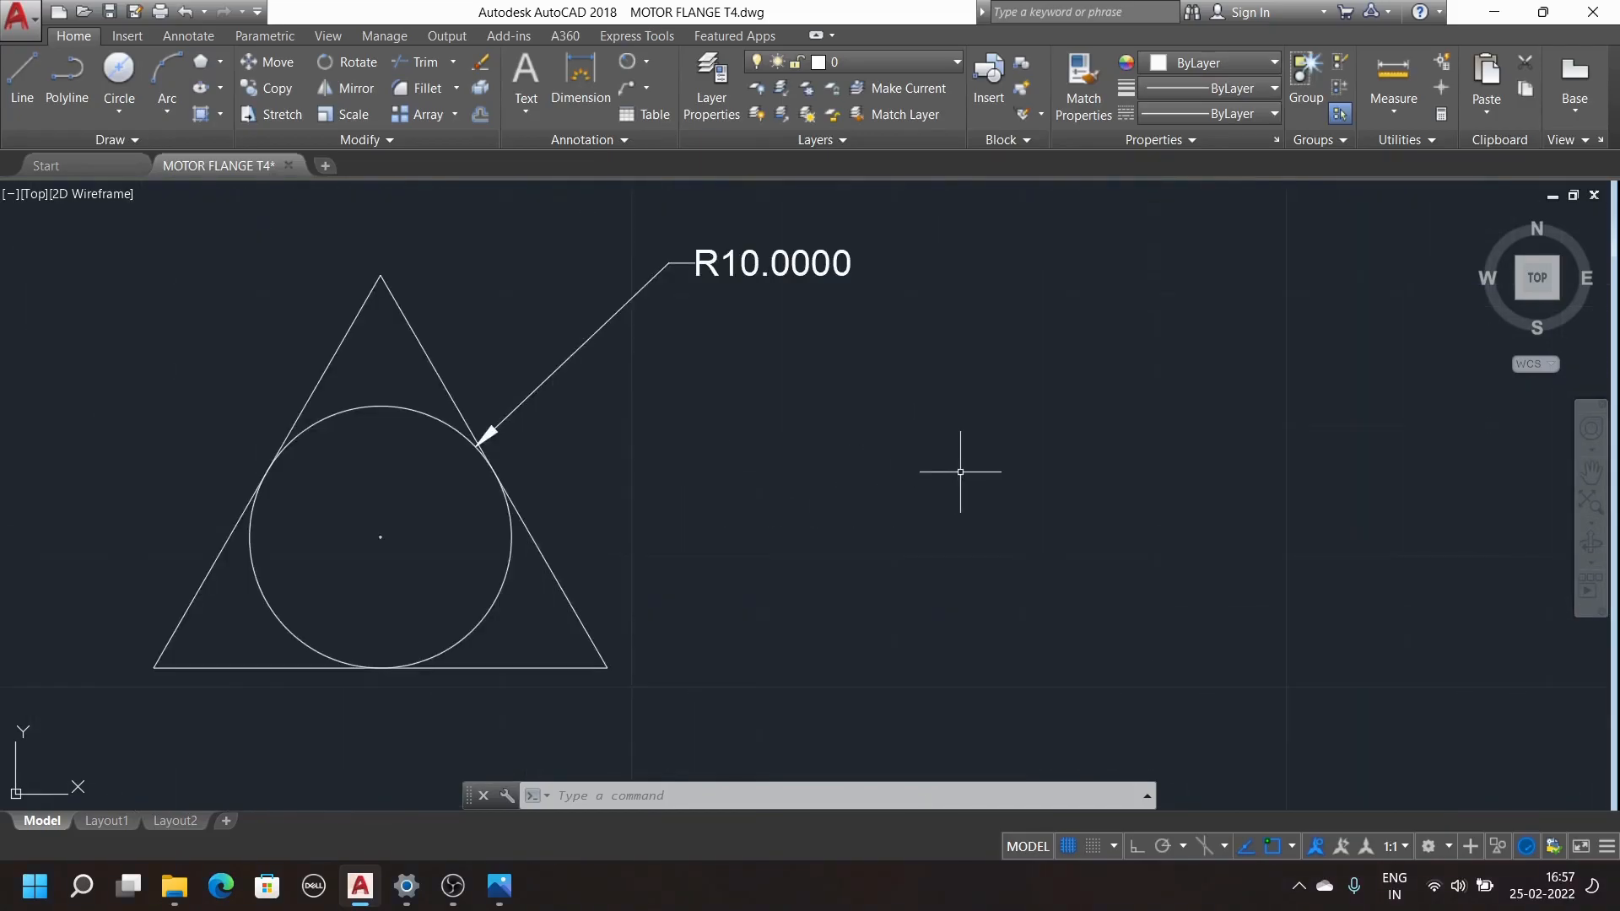
pyautogui.scroll(-4, 960, 471)
pyautogui.scroll(4, 876, 482)
pyautogui.scroll(-4, 766, 495)
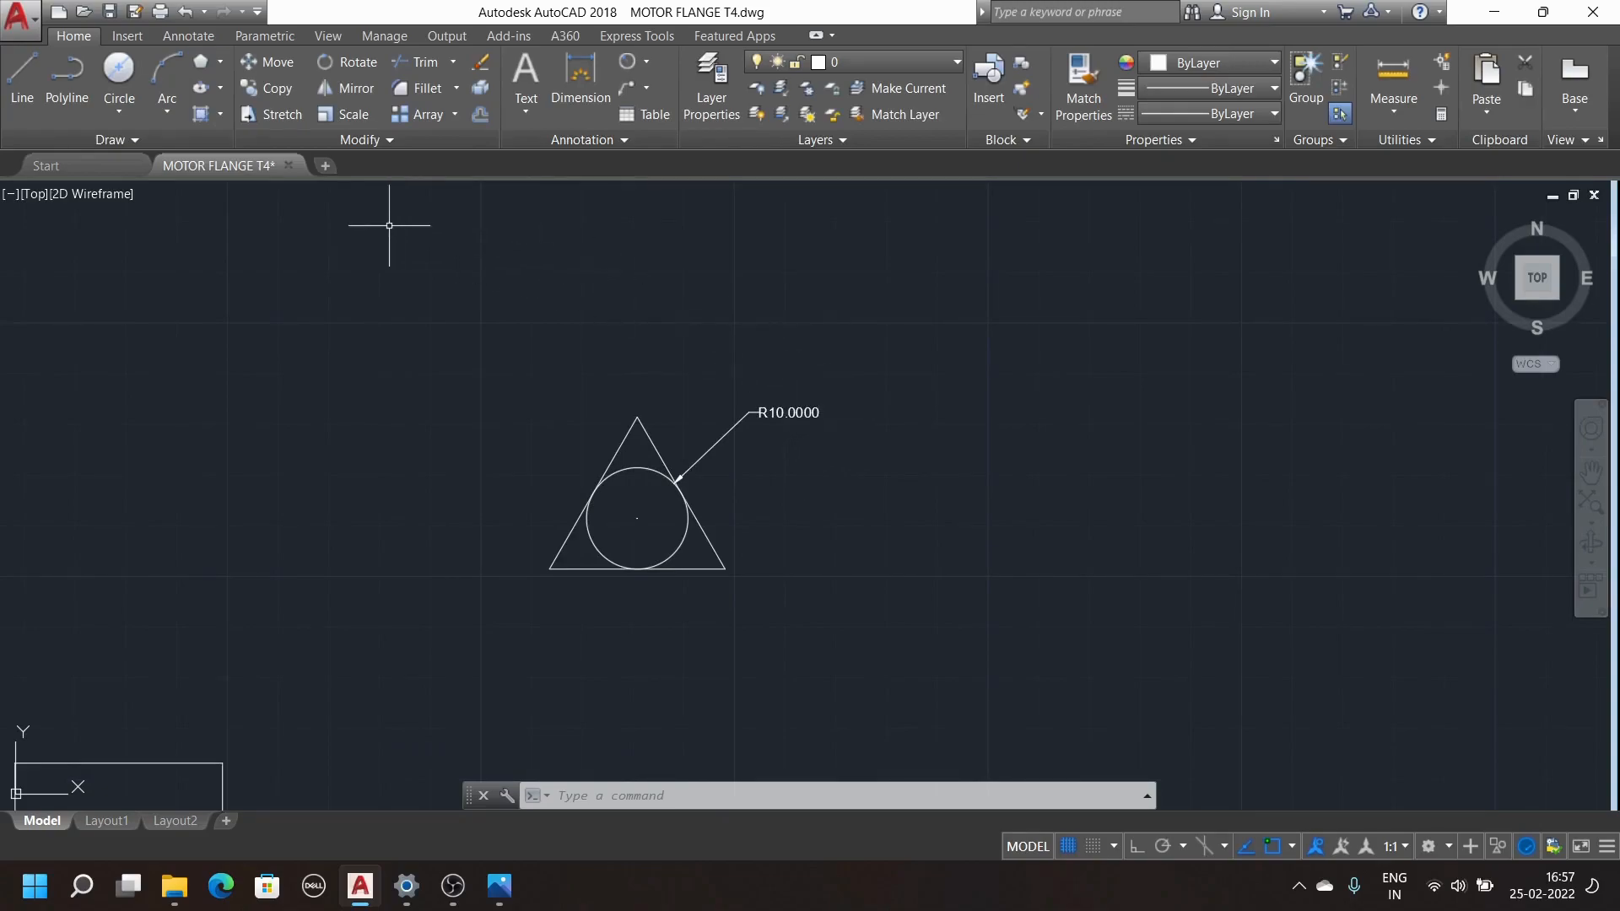
# Draw a second three-sided polygon, circumscribed about a circle of radius 20, to the right of the dimensioned triangle
pyautogui.click(200, 64)
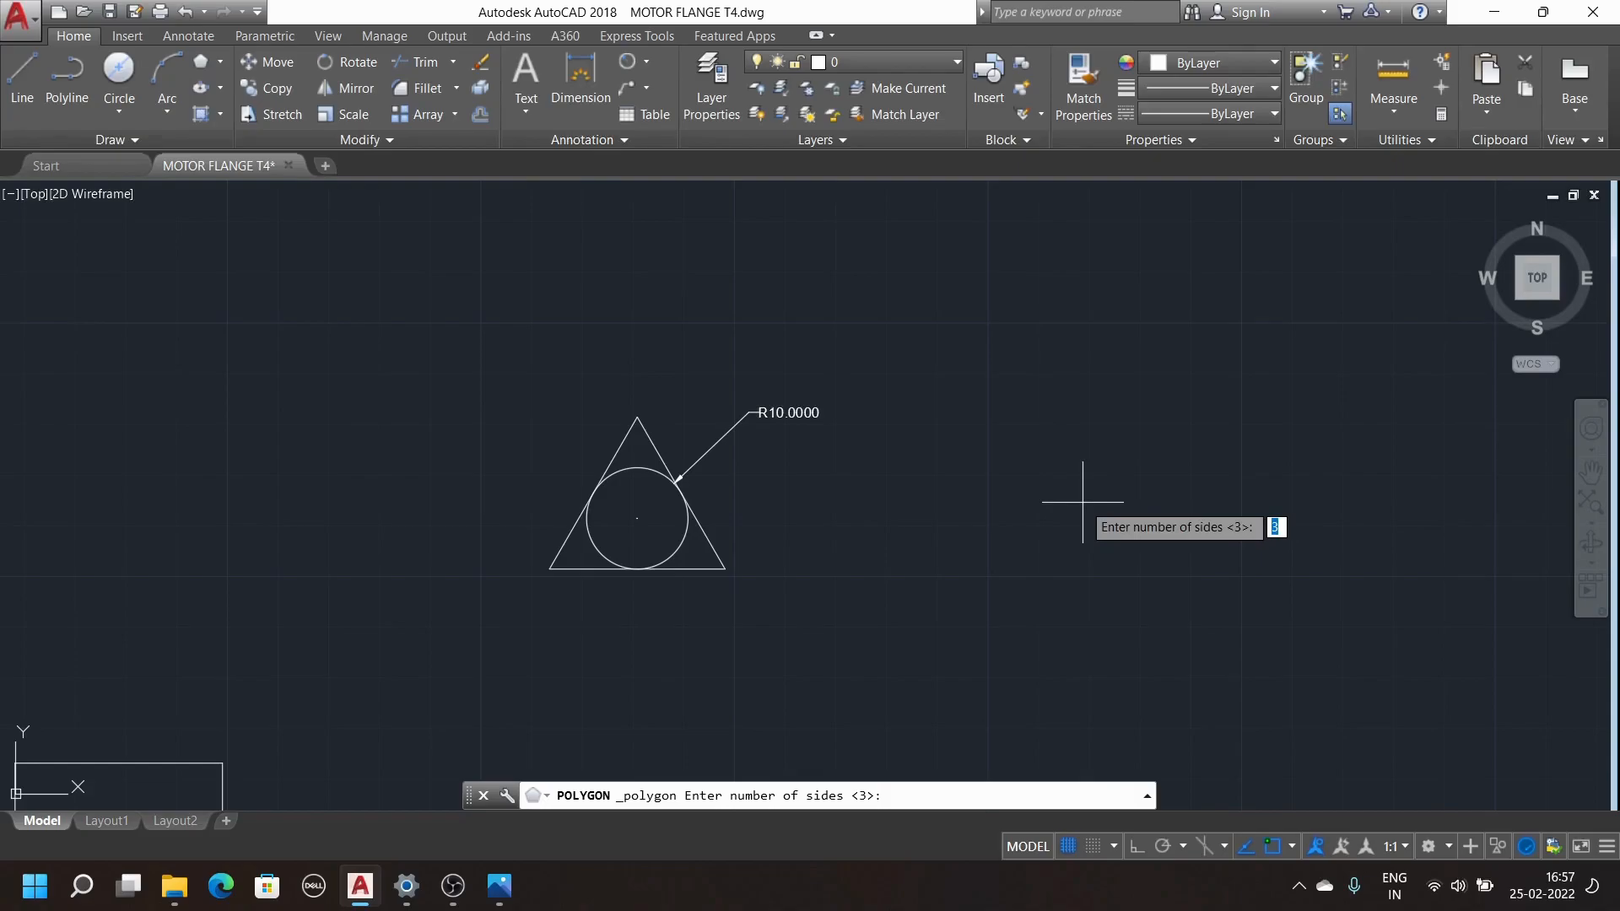
pyautogui.press('Return')
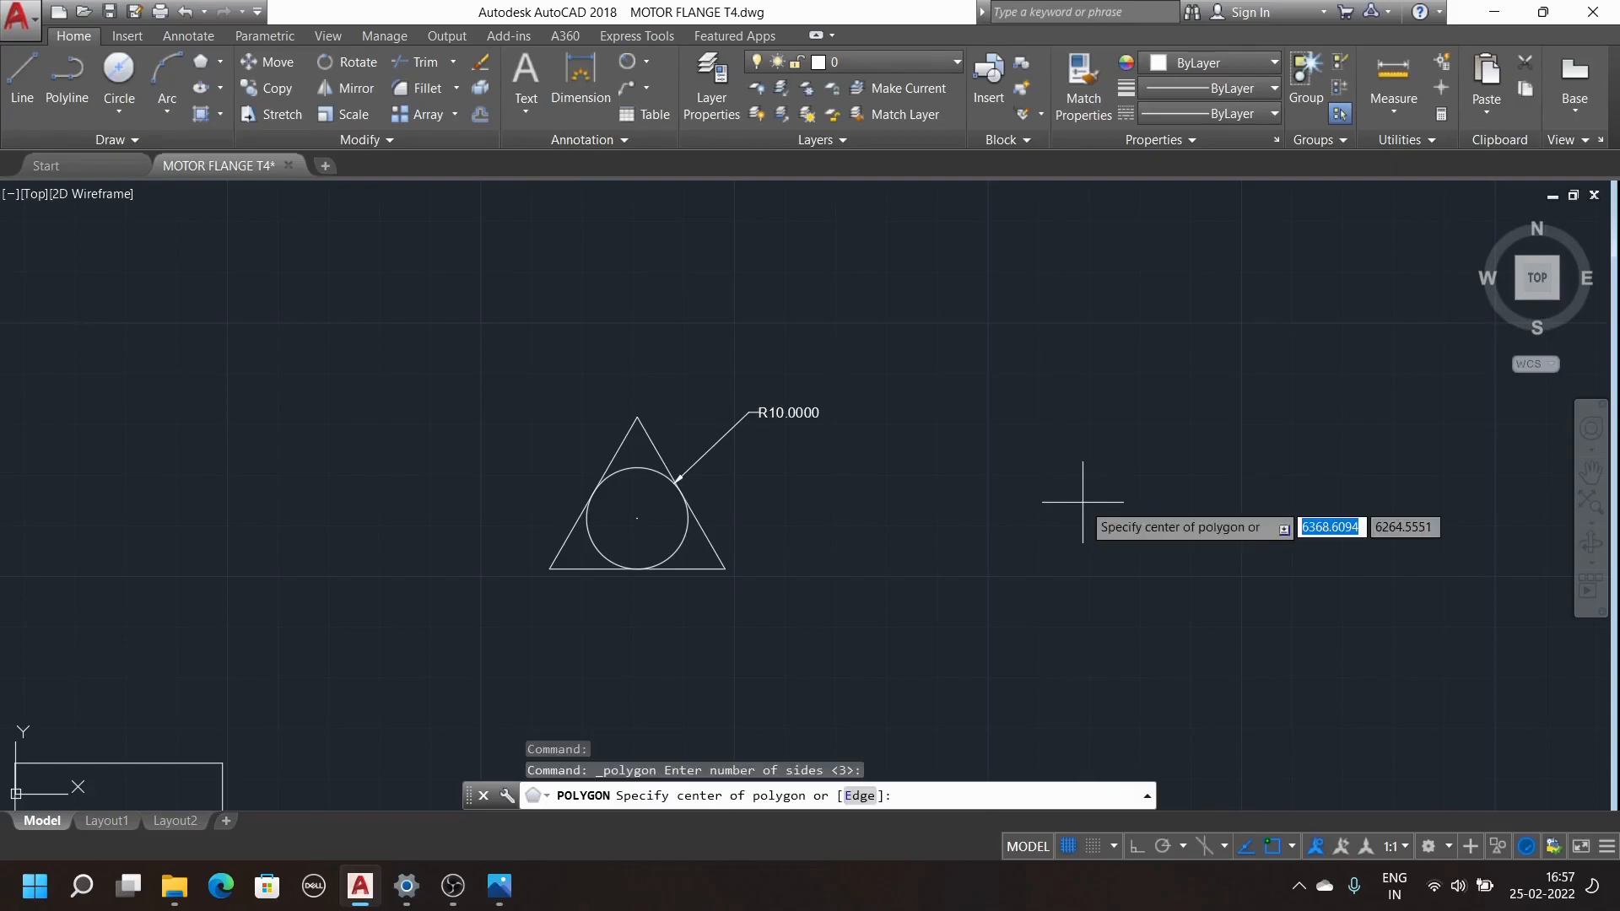
pyautogui.click(998, 500)
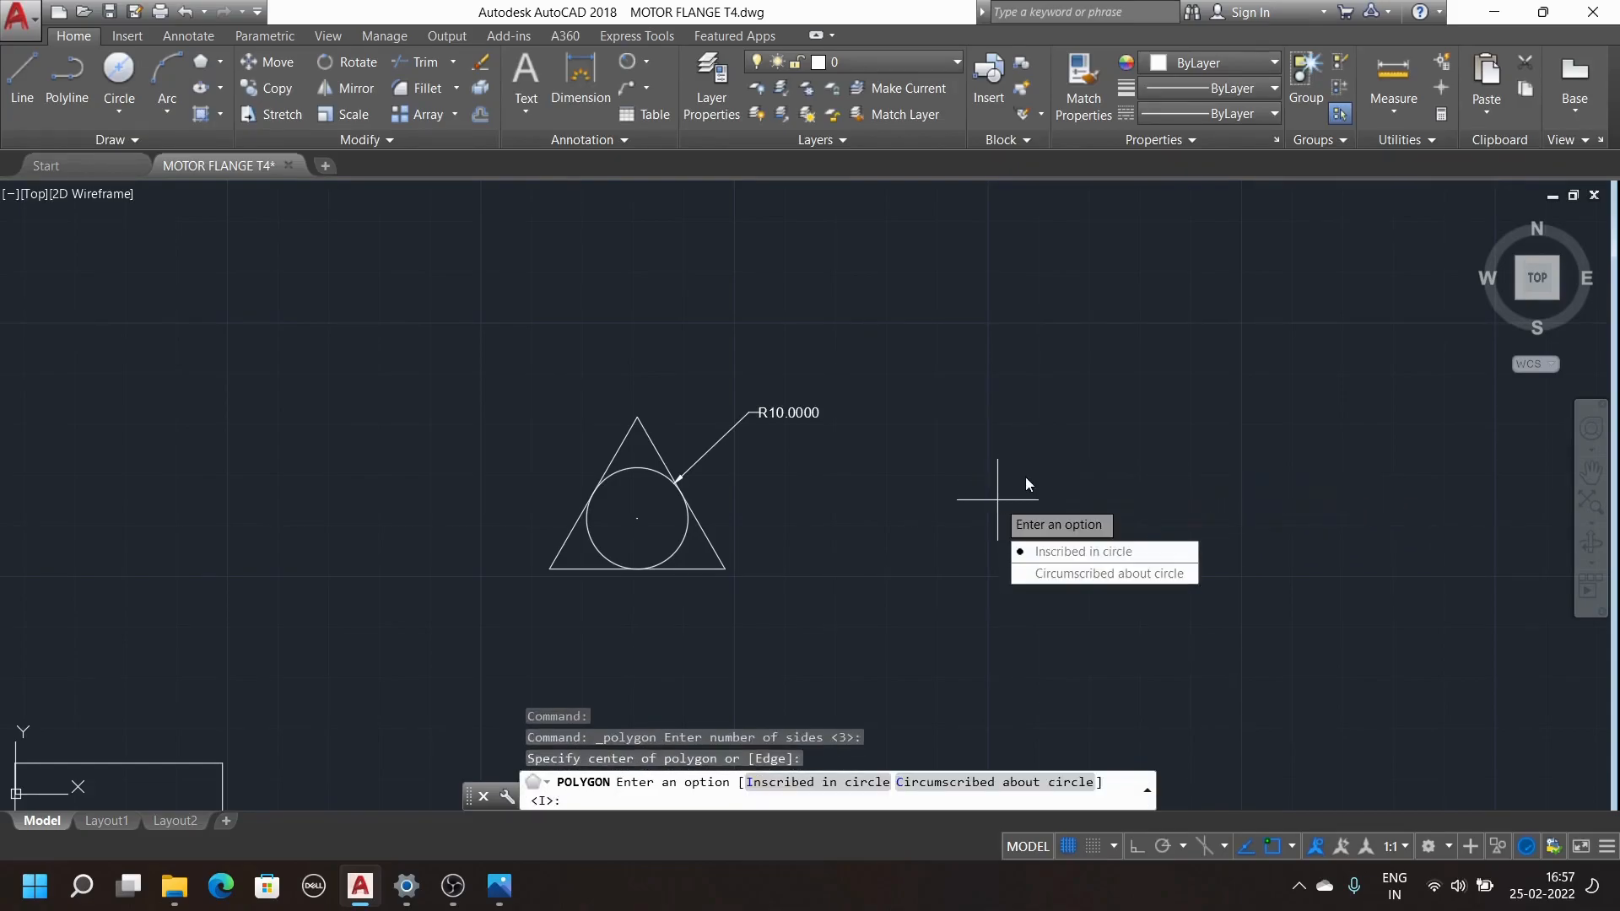
pyautogui.click(1060, 578)
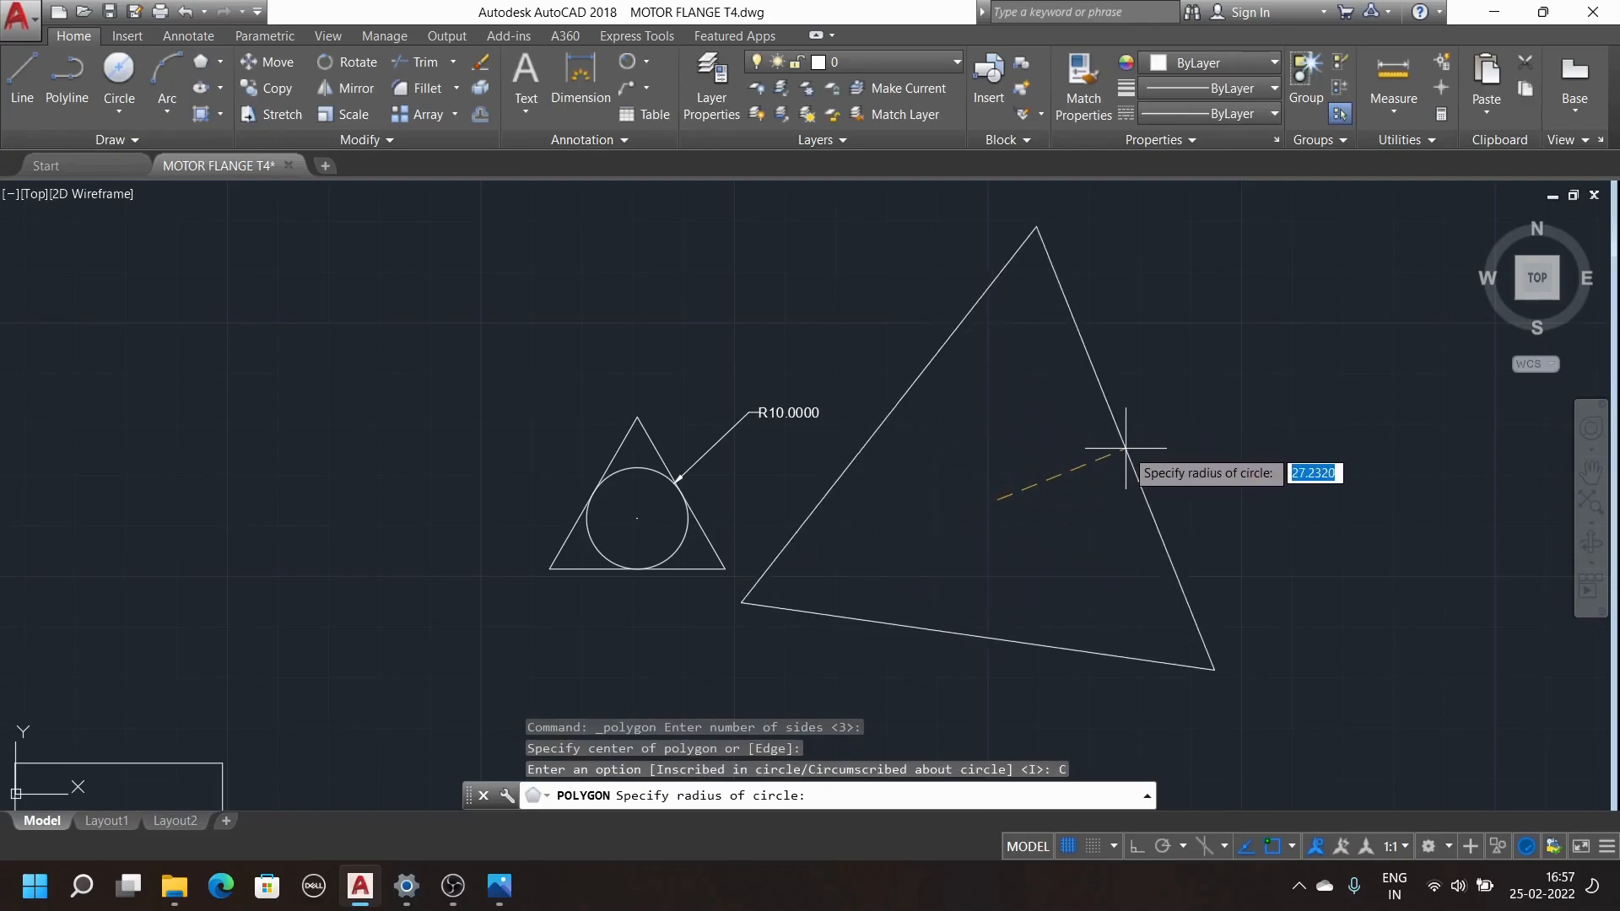
pyautogui.write('20')
pyautogui.press('Return')
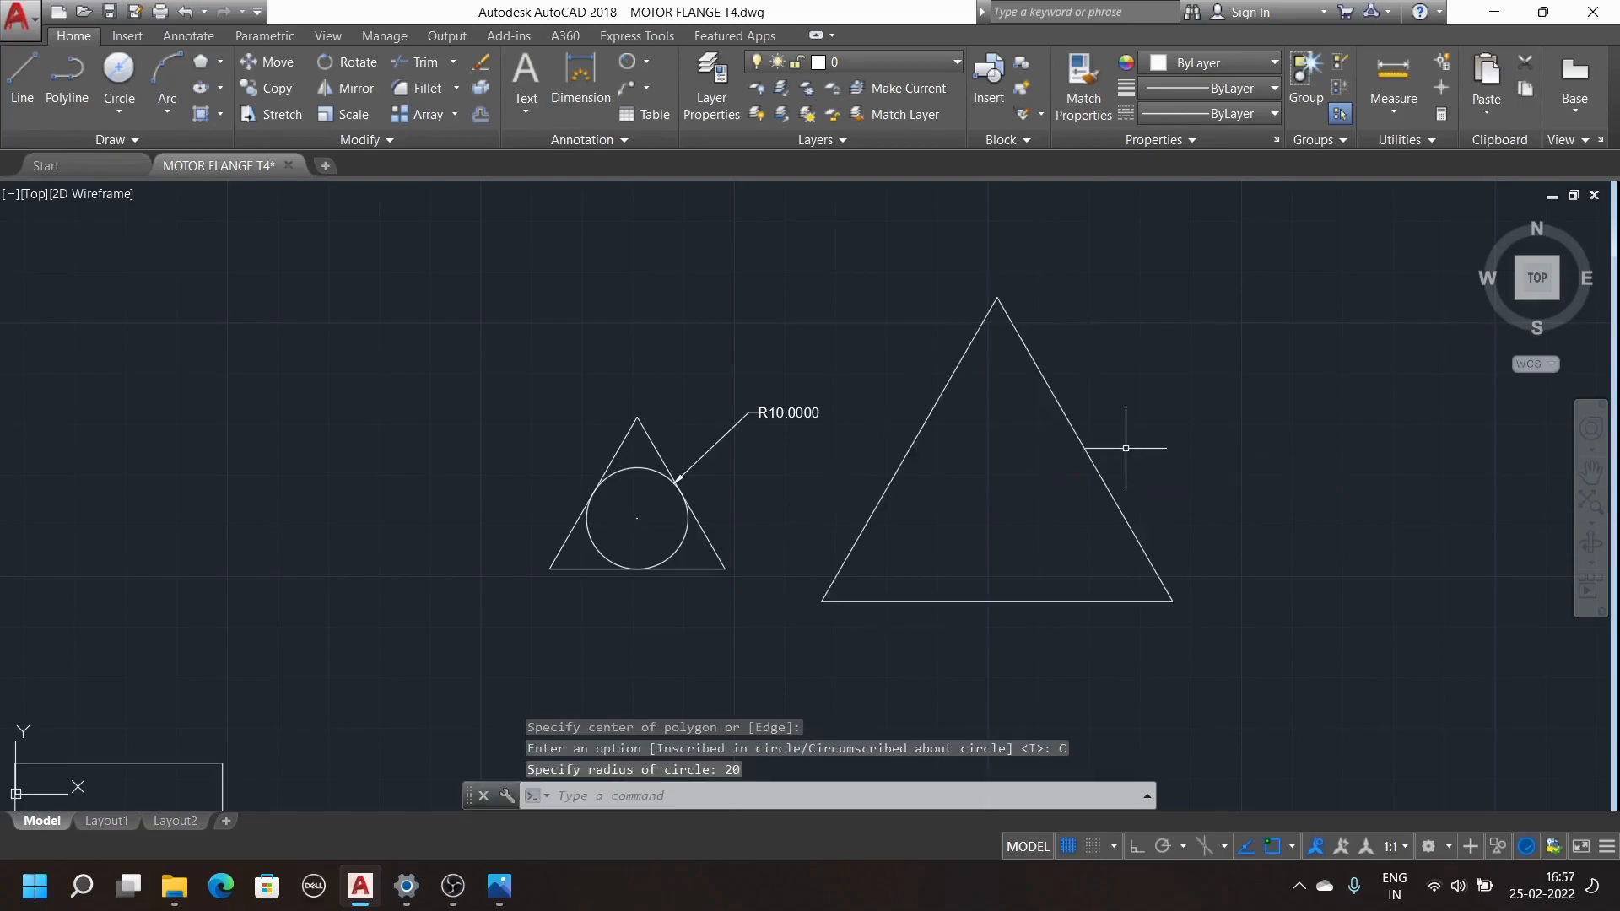
pyautogui.scroll(-3, 968, 427)
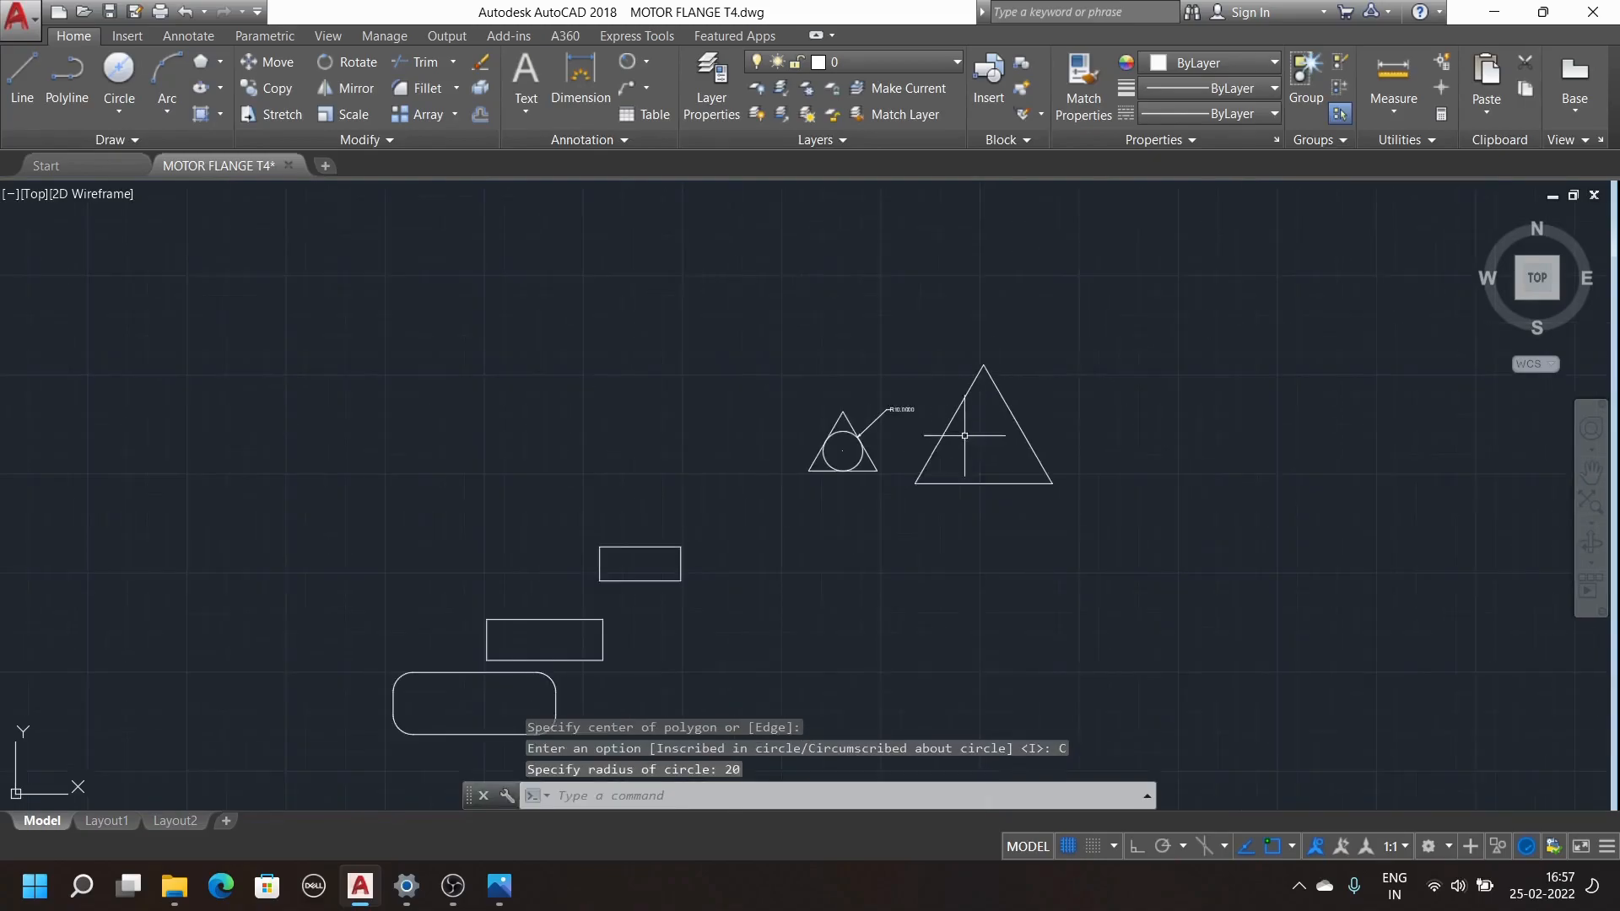
pyautogui.scroll(2, 882, 453)
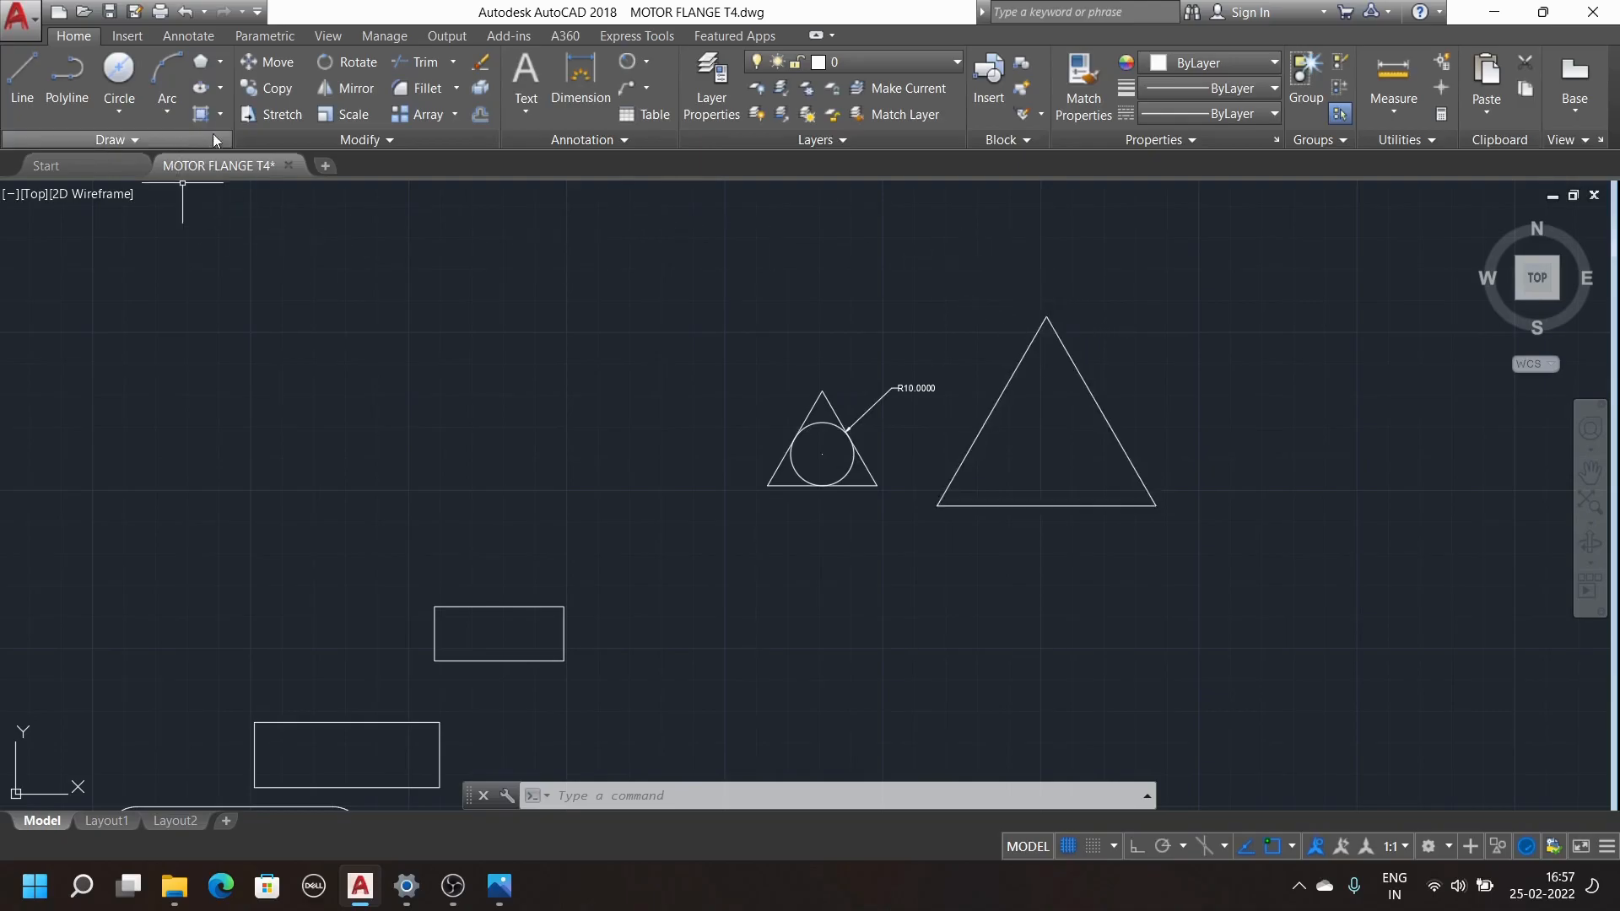
# Draw a circle of diameter 40 centred in the larger triangle, touching its three sides
pyautogui.click(129, 74)
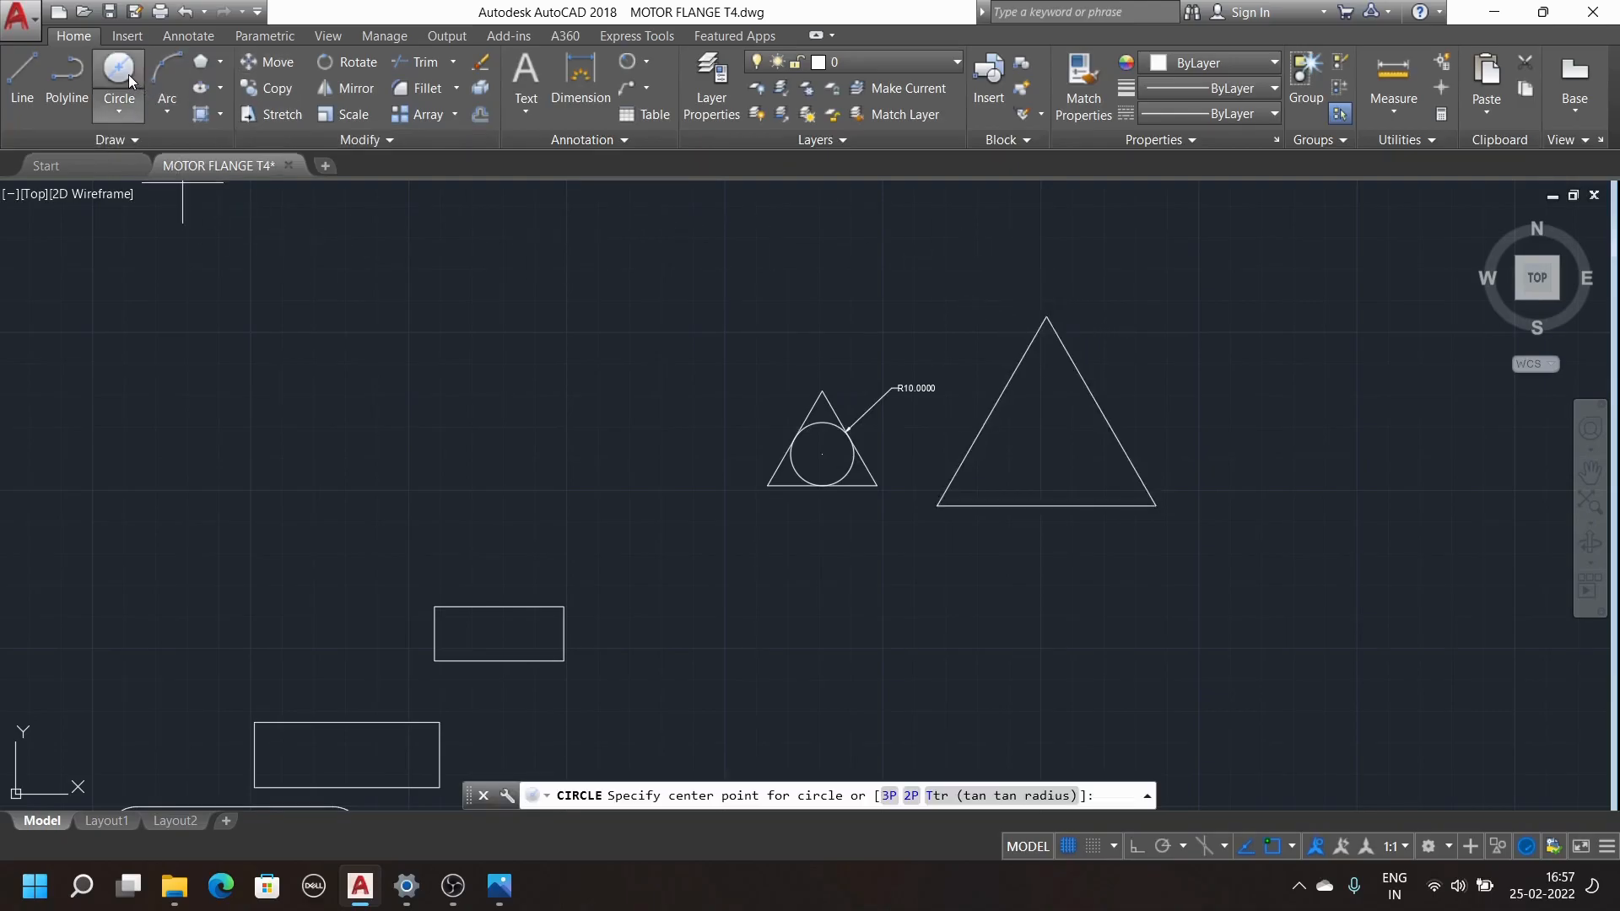
pyautogui.click(1049, 432)
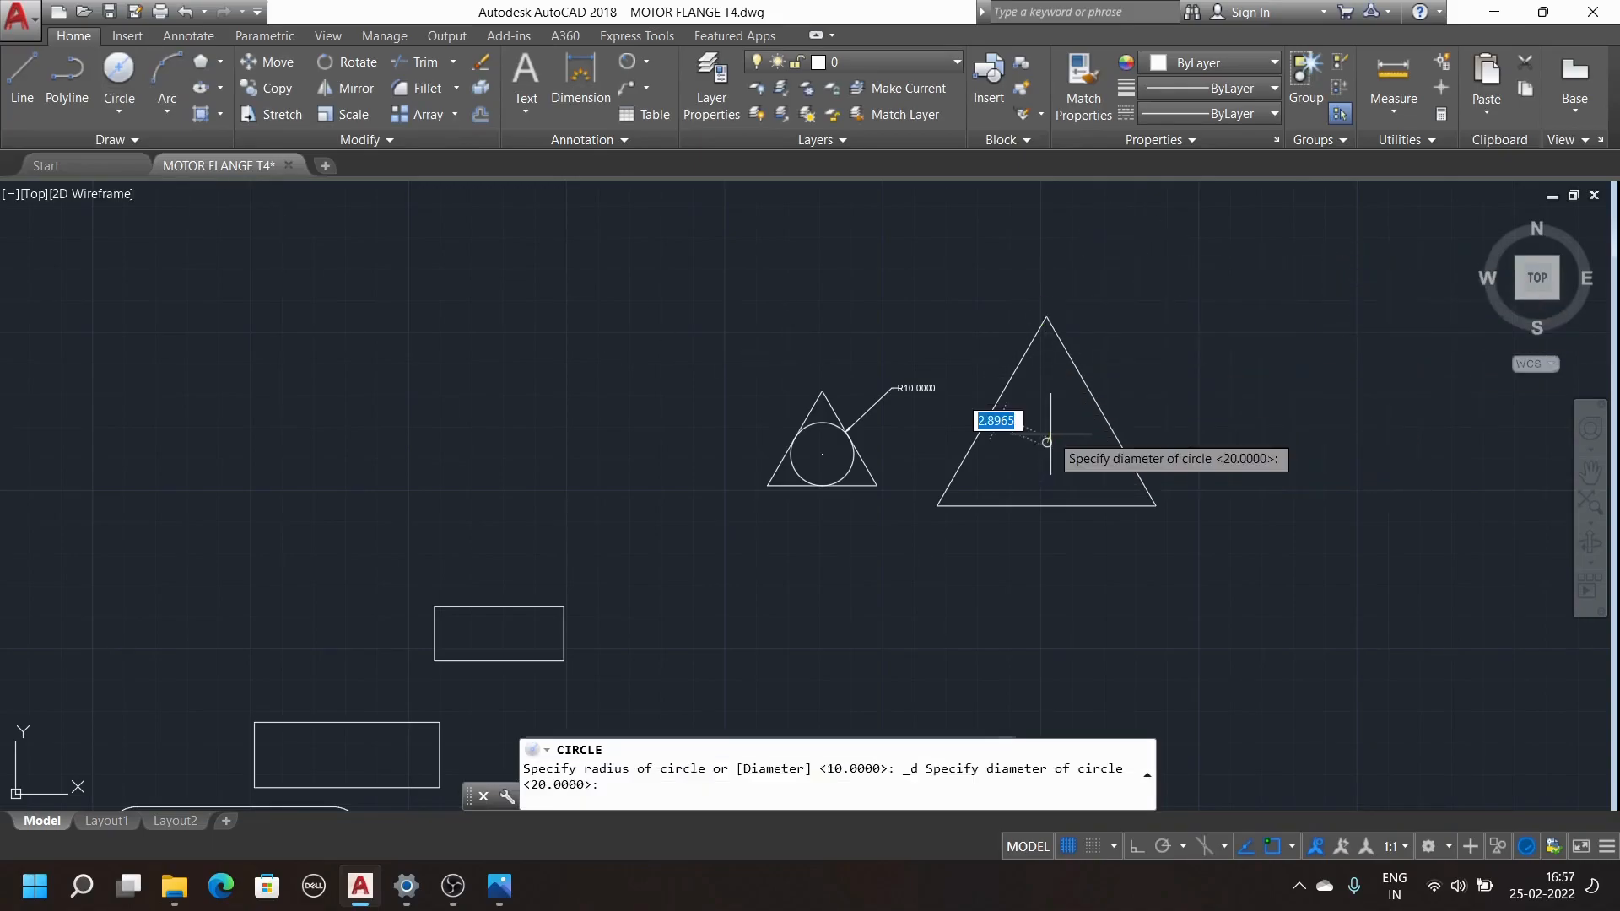
pyautogui.click(1047, 316)
pyautogui.scroll(4, 1049, 437)
pyautogui.scroll(-5, 1051, 437)
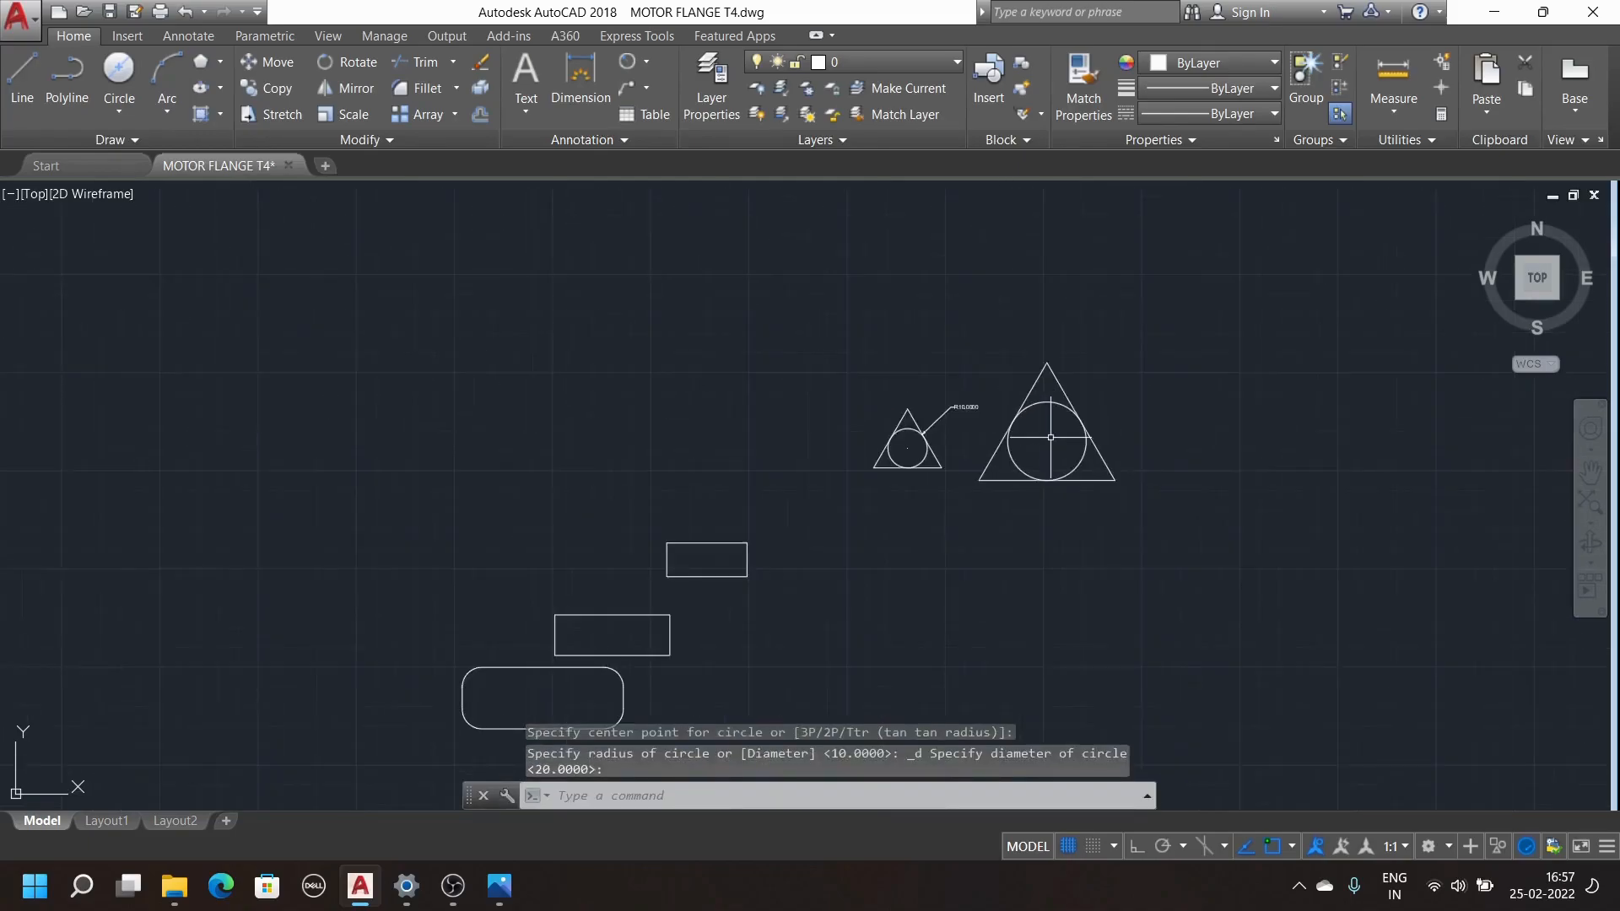
pyautogui.scroll(8, 1106, 396)
pyautogui.scroll(-8, 1085, 408)
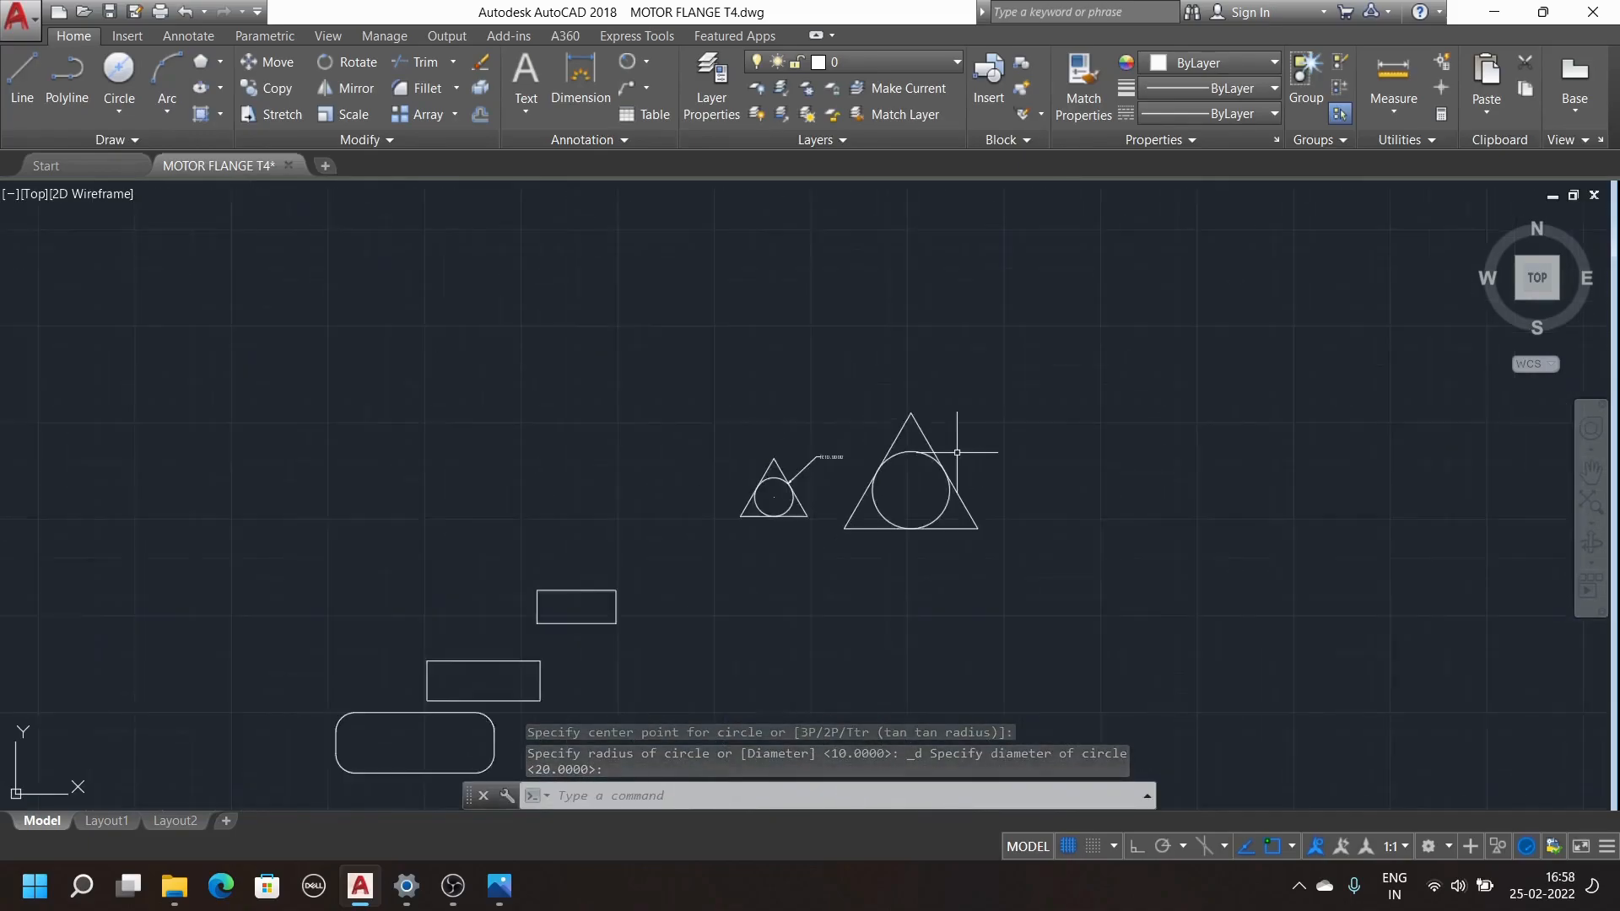
pyautogui.scroll(4, 983, 466)
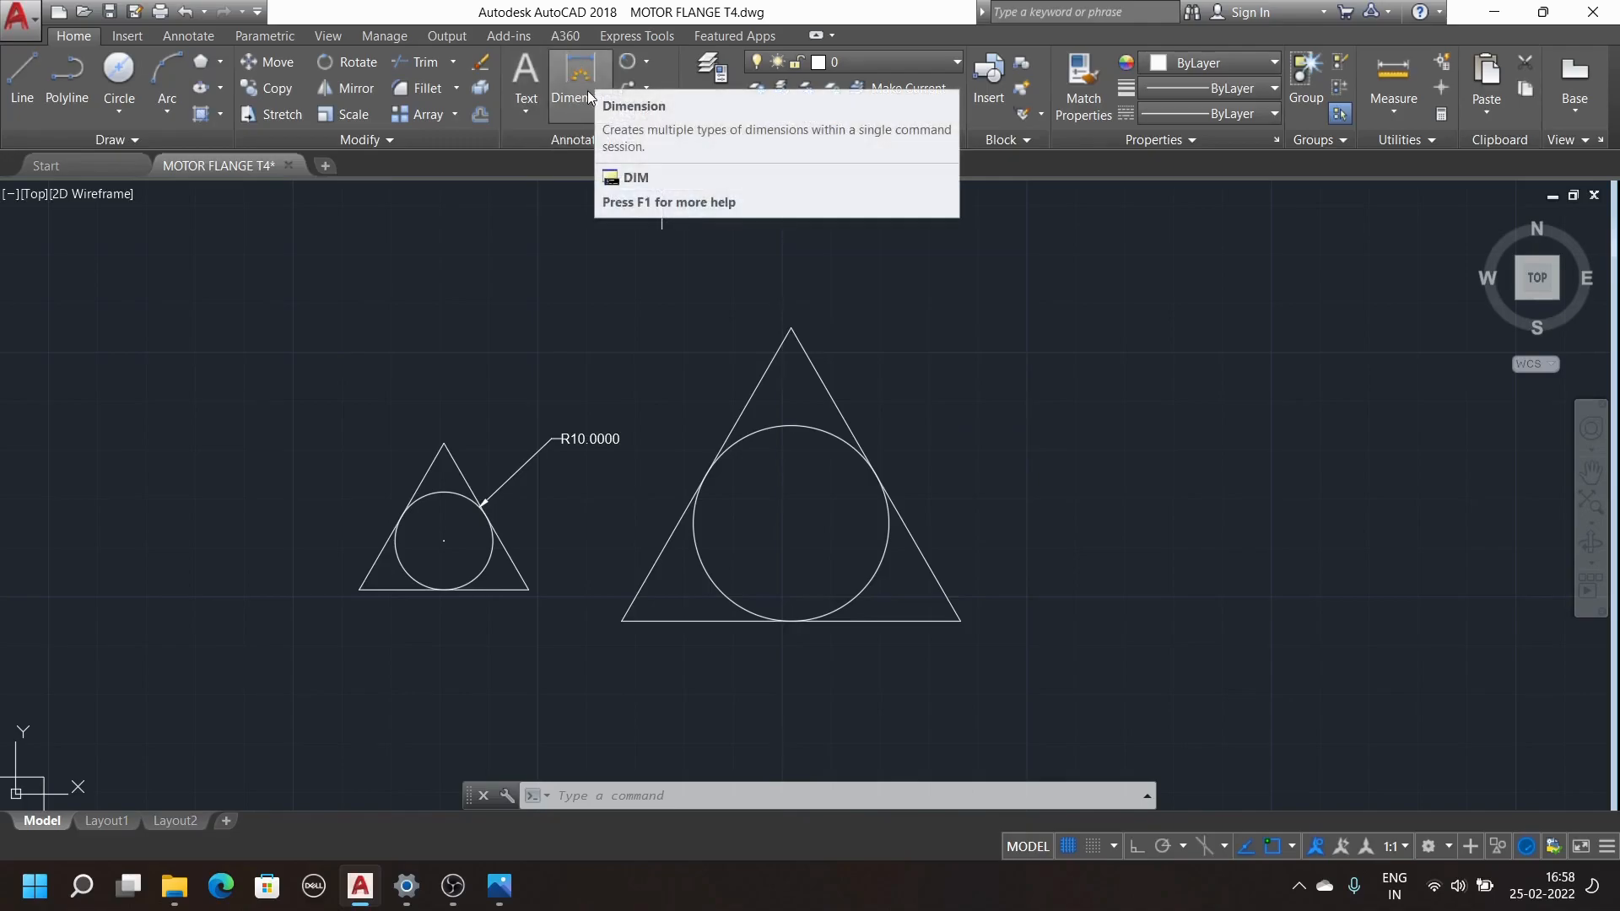
# Add a radius dimension to the circle inside the larger triangle, placing its text outside the triangle's sloping side
pyautogui.click(631, 84)
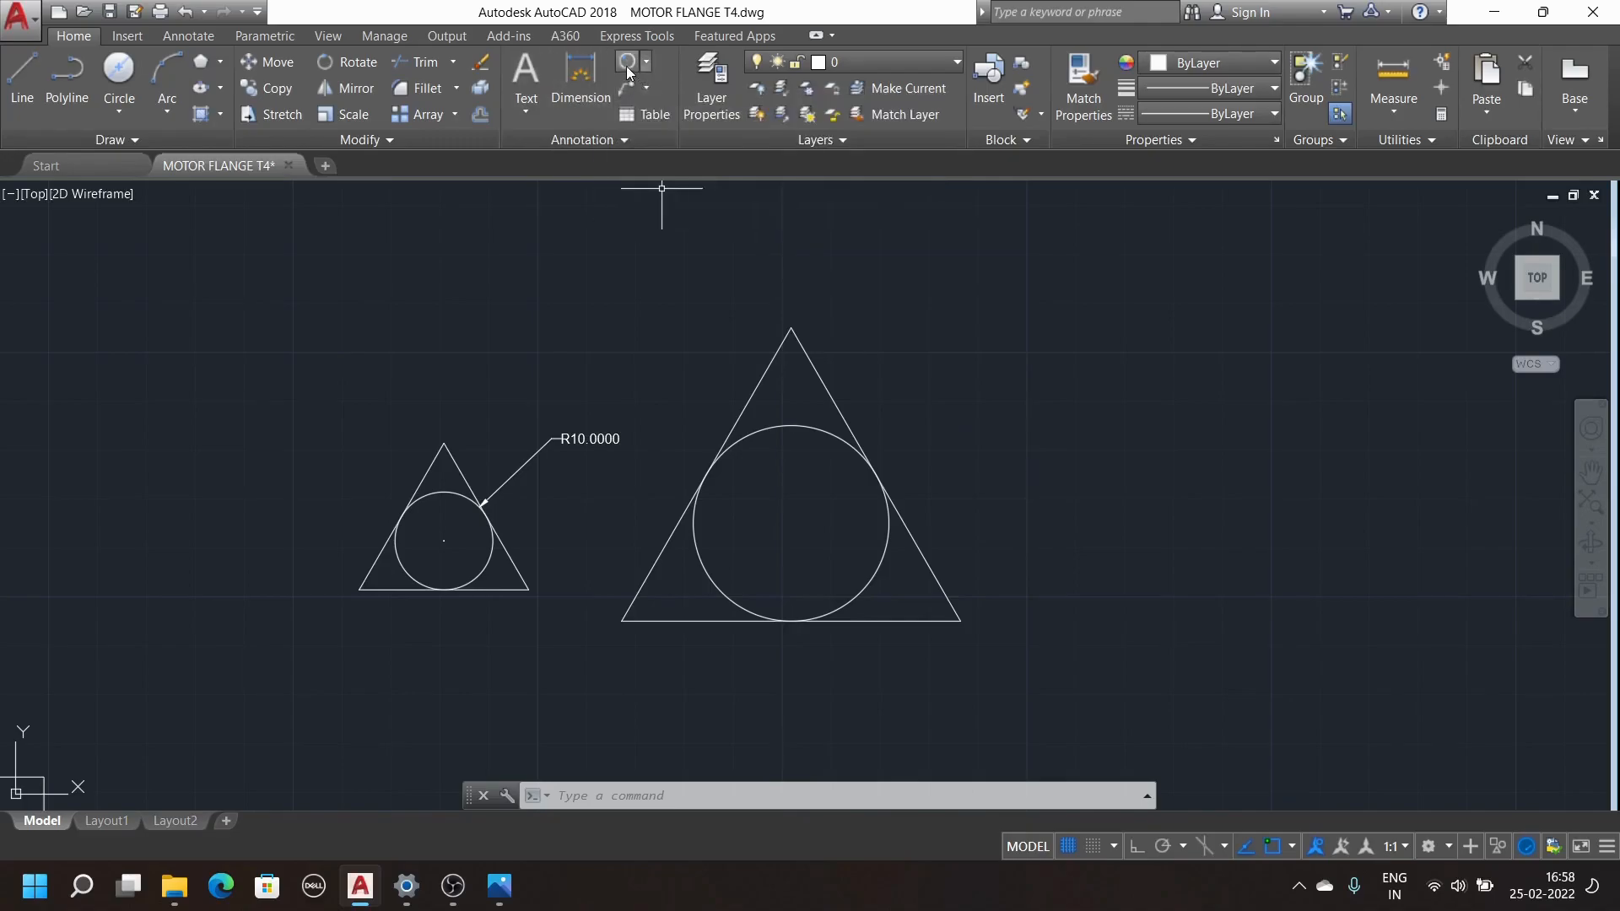
pyautogui.click(801, 416)
pyautogui.click(820, 430)
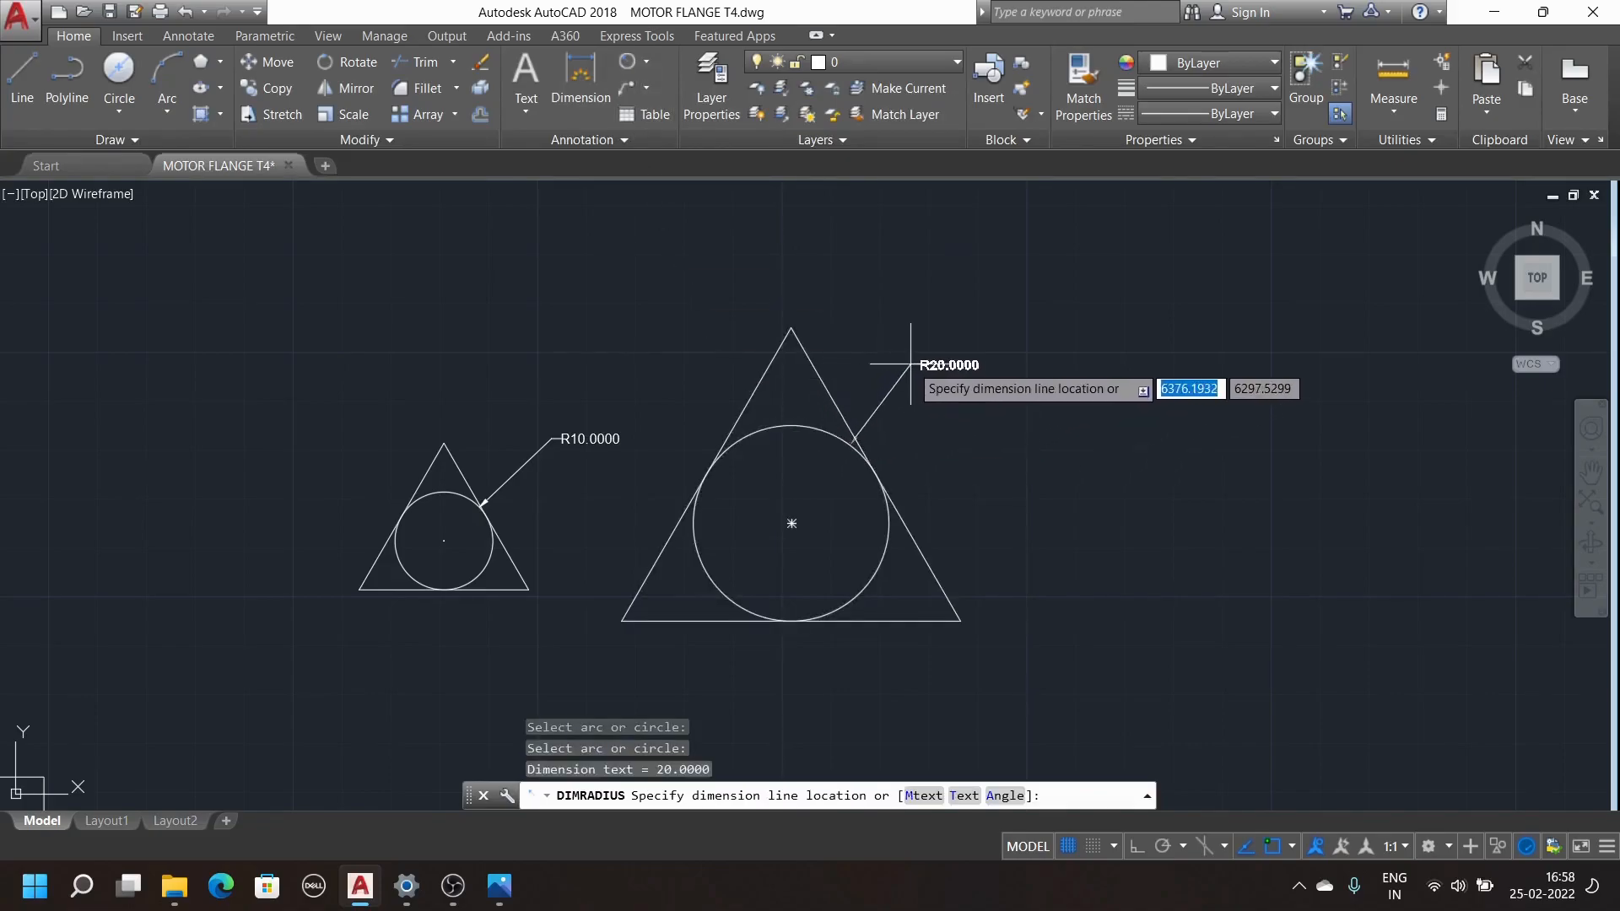
pyautogui.click(911, 365)
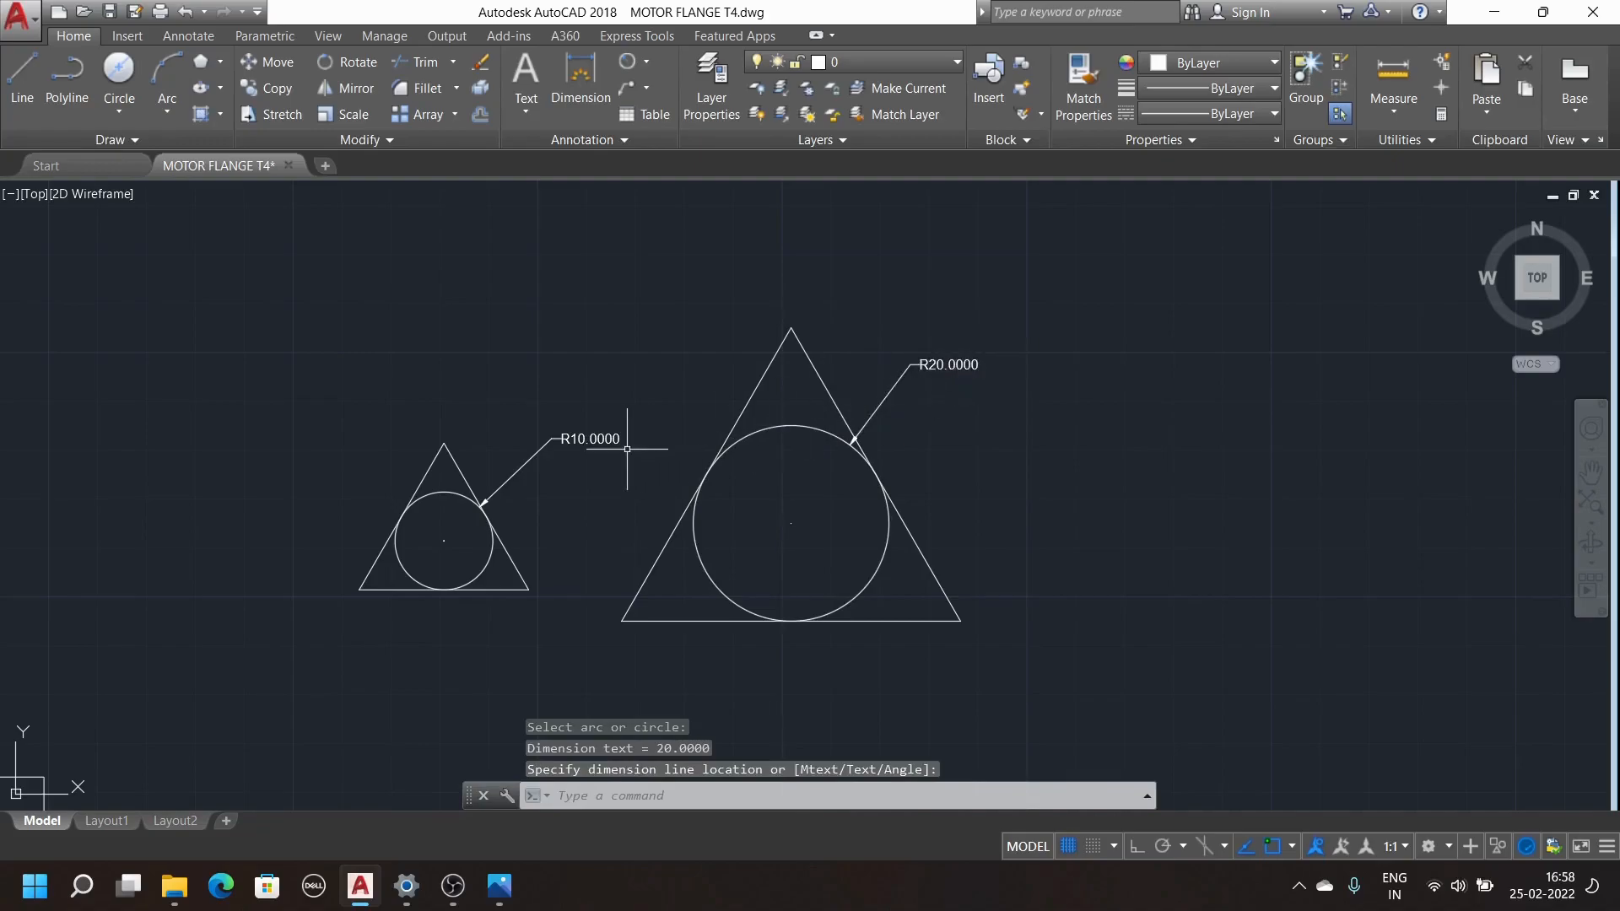
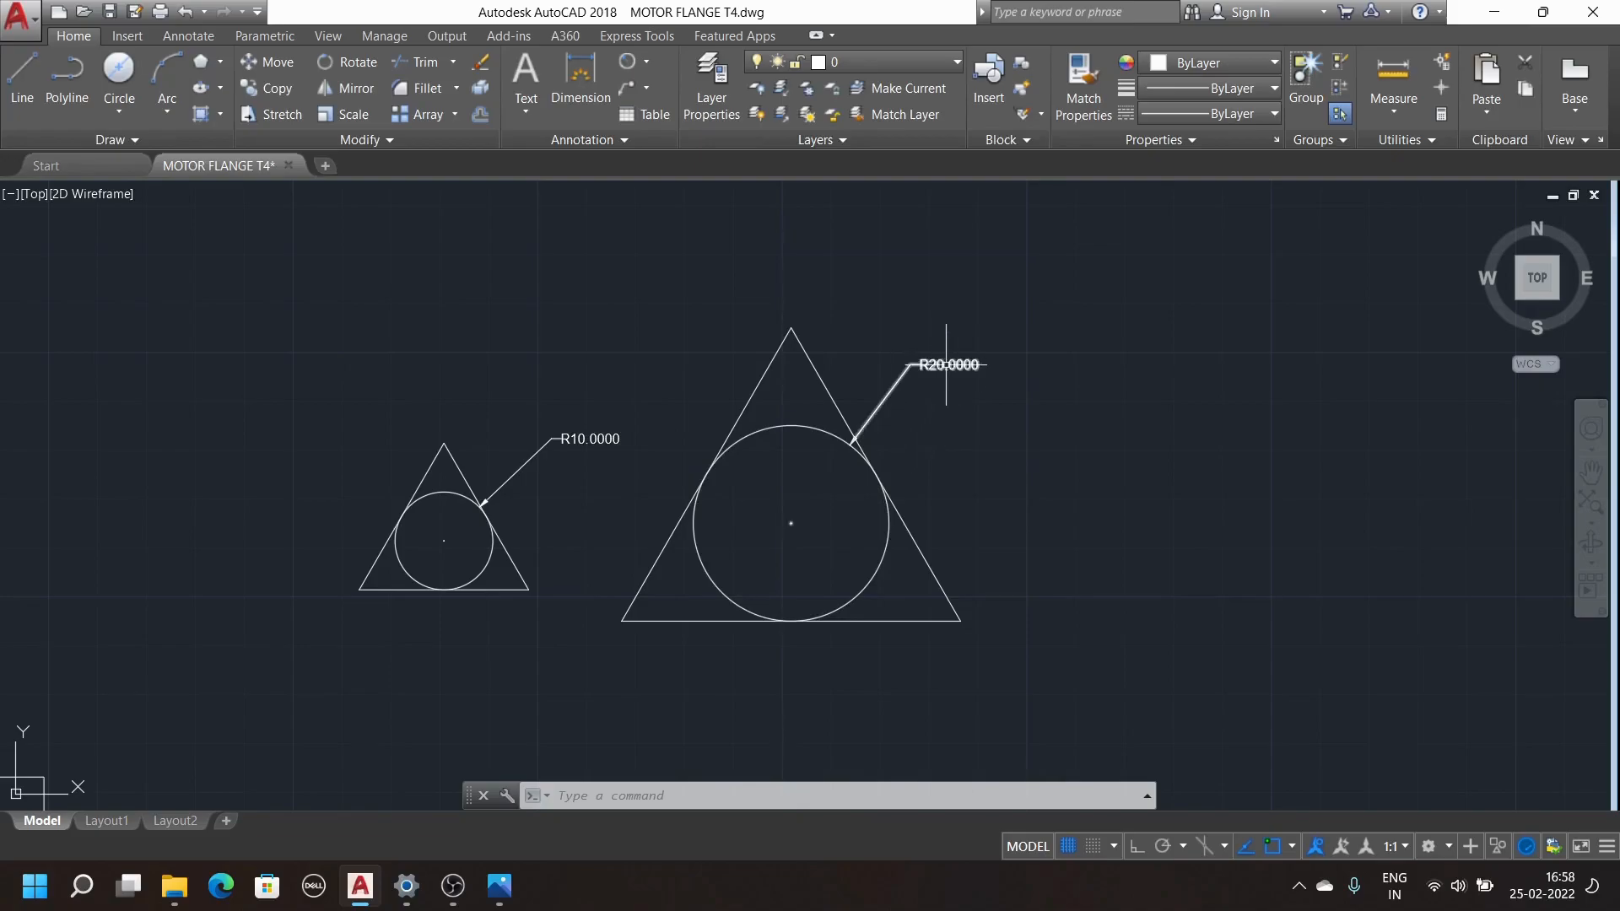
# Draw a six-sided polygon circumscribed about a circle of radius 30, above and beside the larger triangle
pyautogui.scroll(-5, 928, 392)
pyautogui.scroll(3, 973, 357)
pyautogui.scroll(5, 922, 391)
pyautogui.scroll(-3, 917, 392)
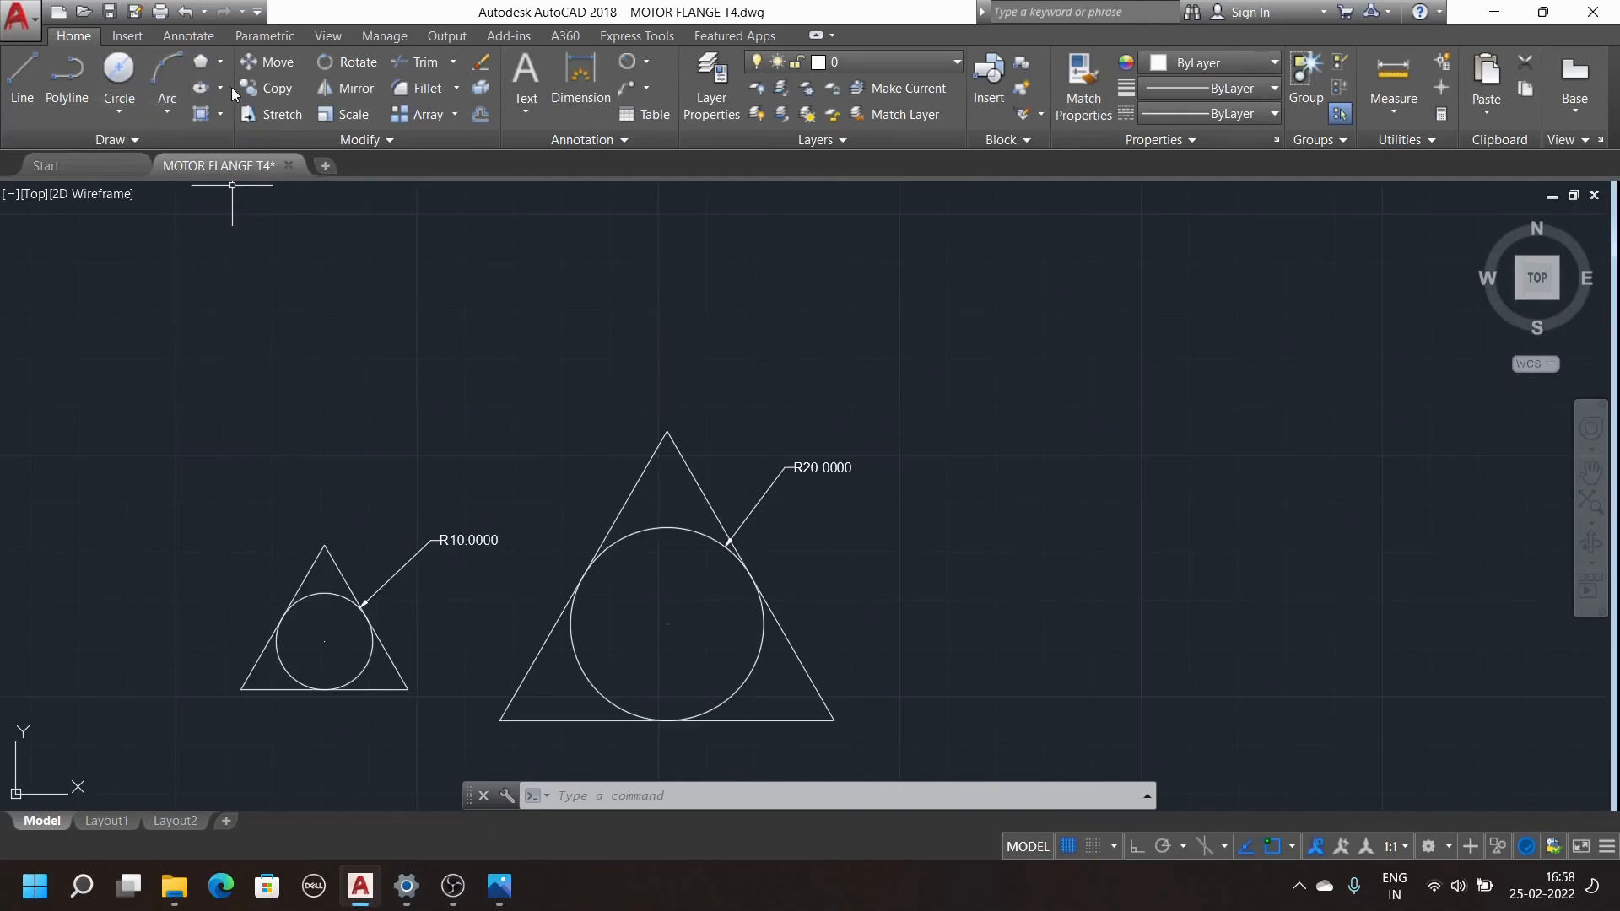
pyautogui.click(201, 62)
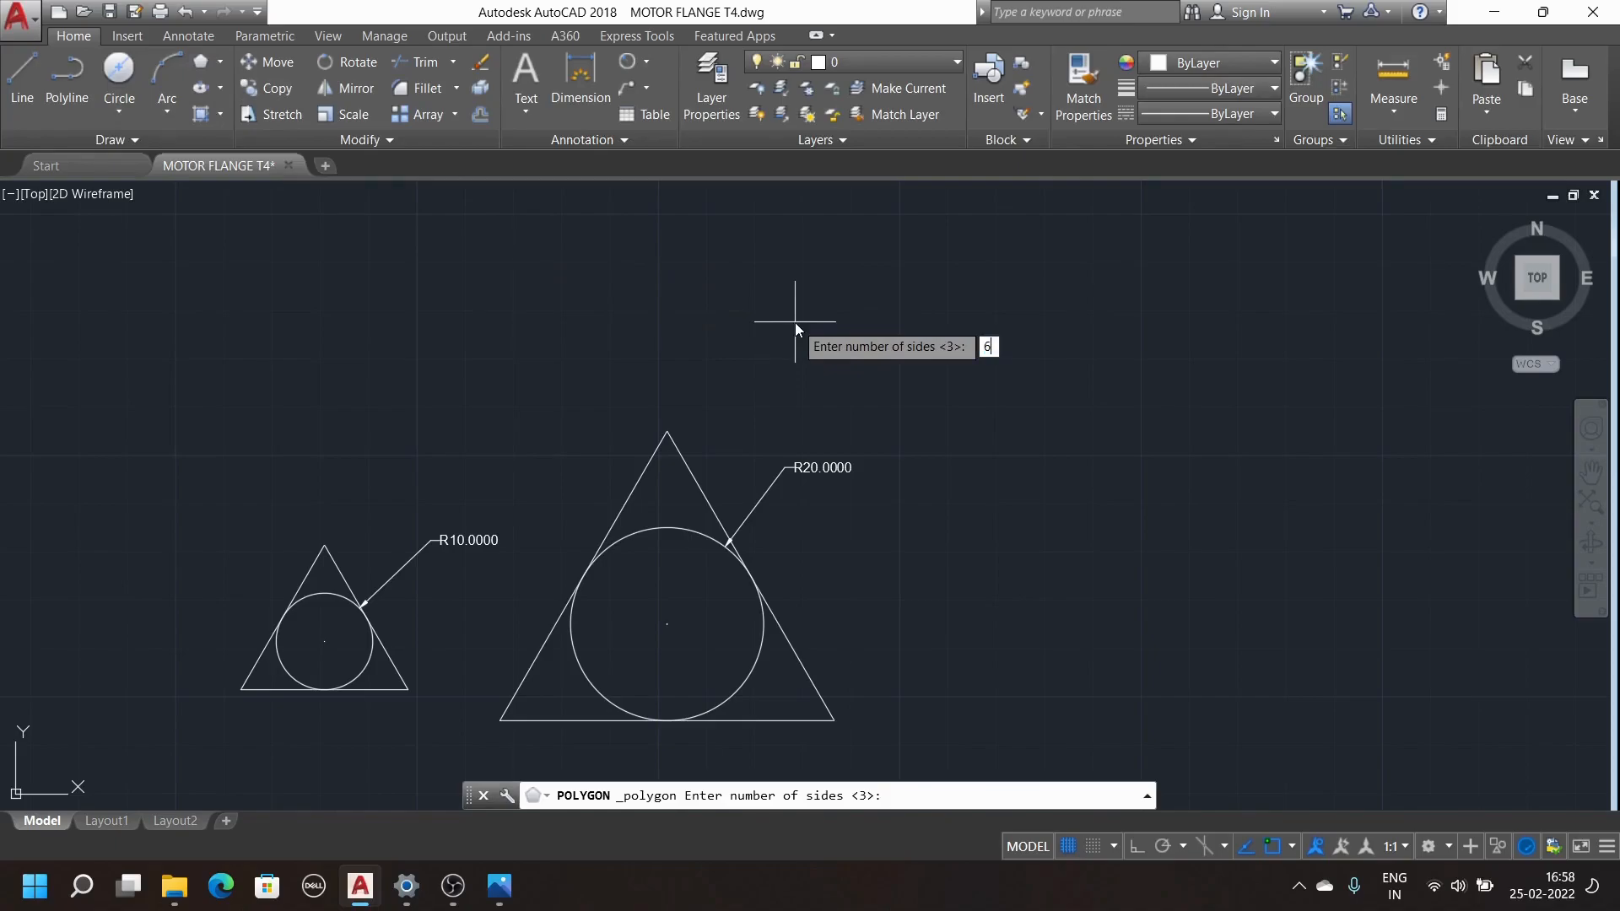
pyautogui.press('Return')
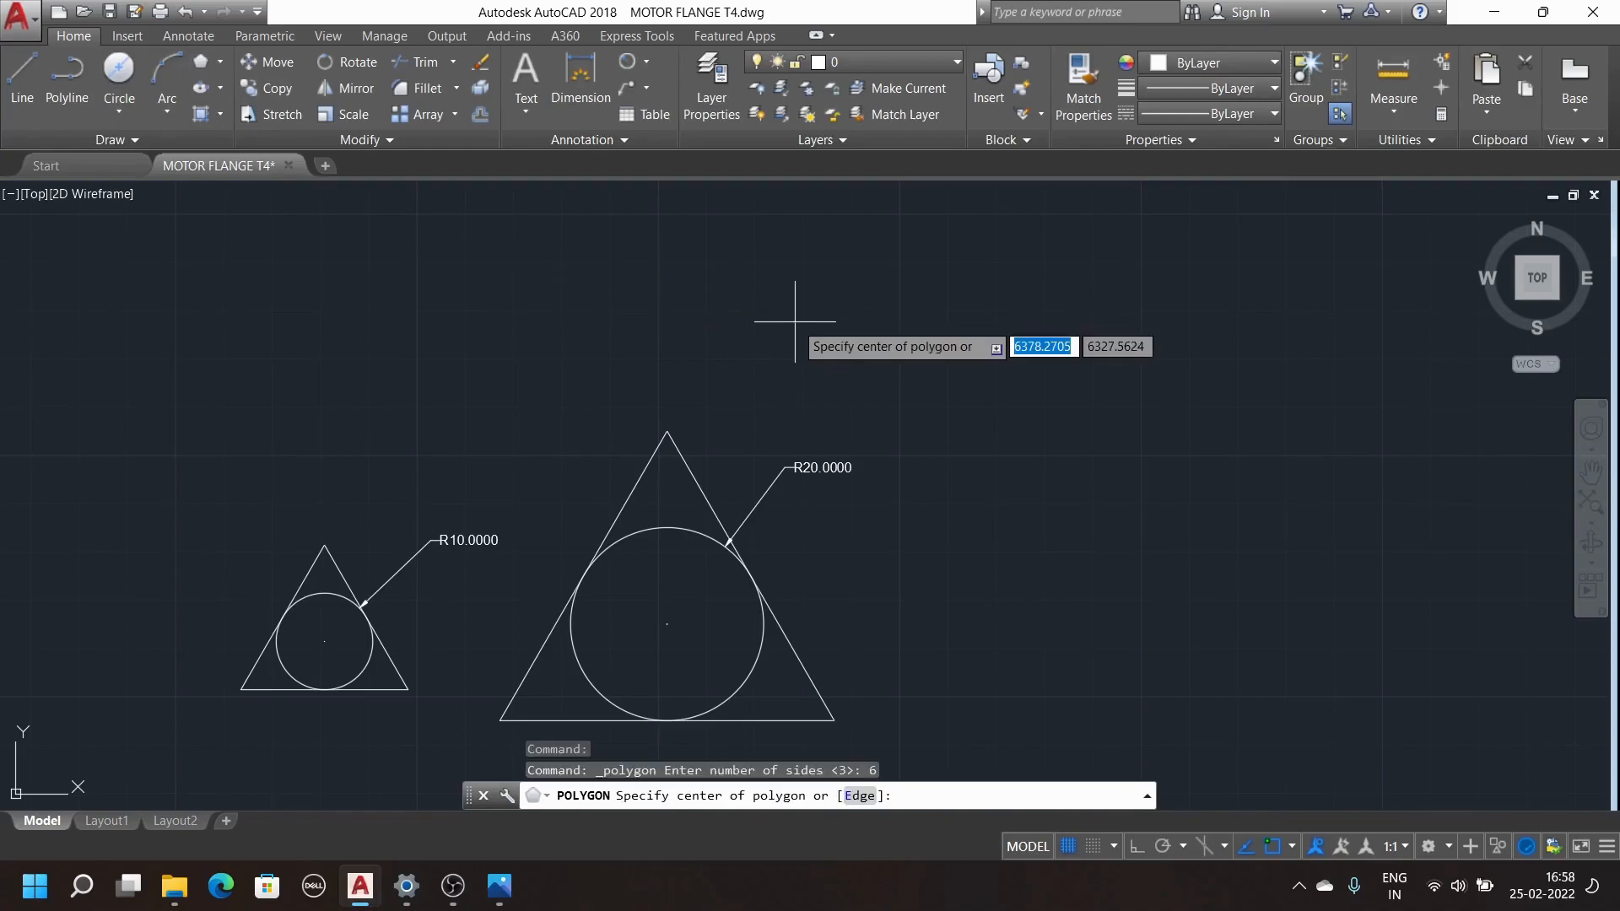
pyautogui.click(978, 367)
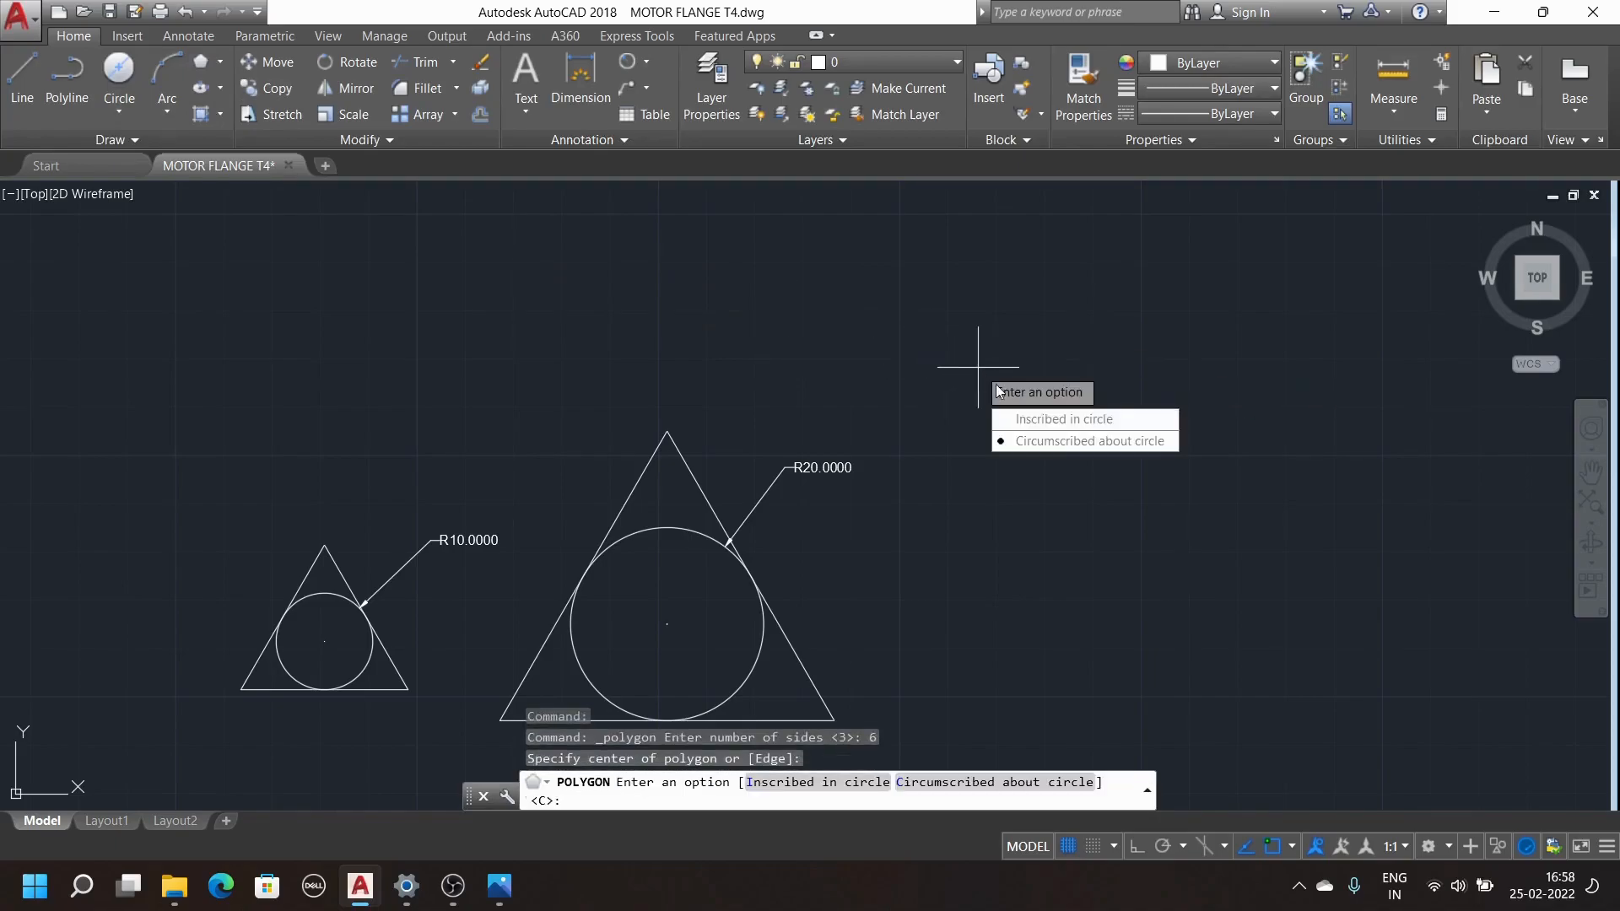
pyautogui.click(1101, 441)
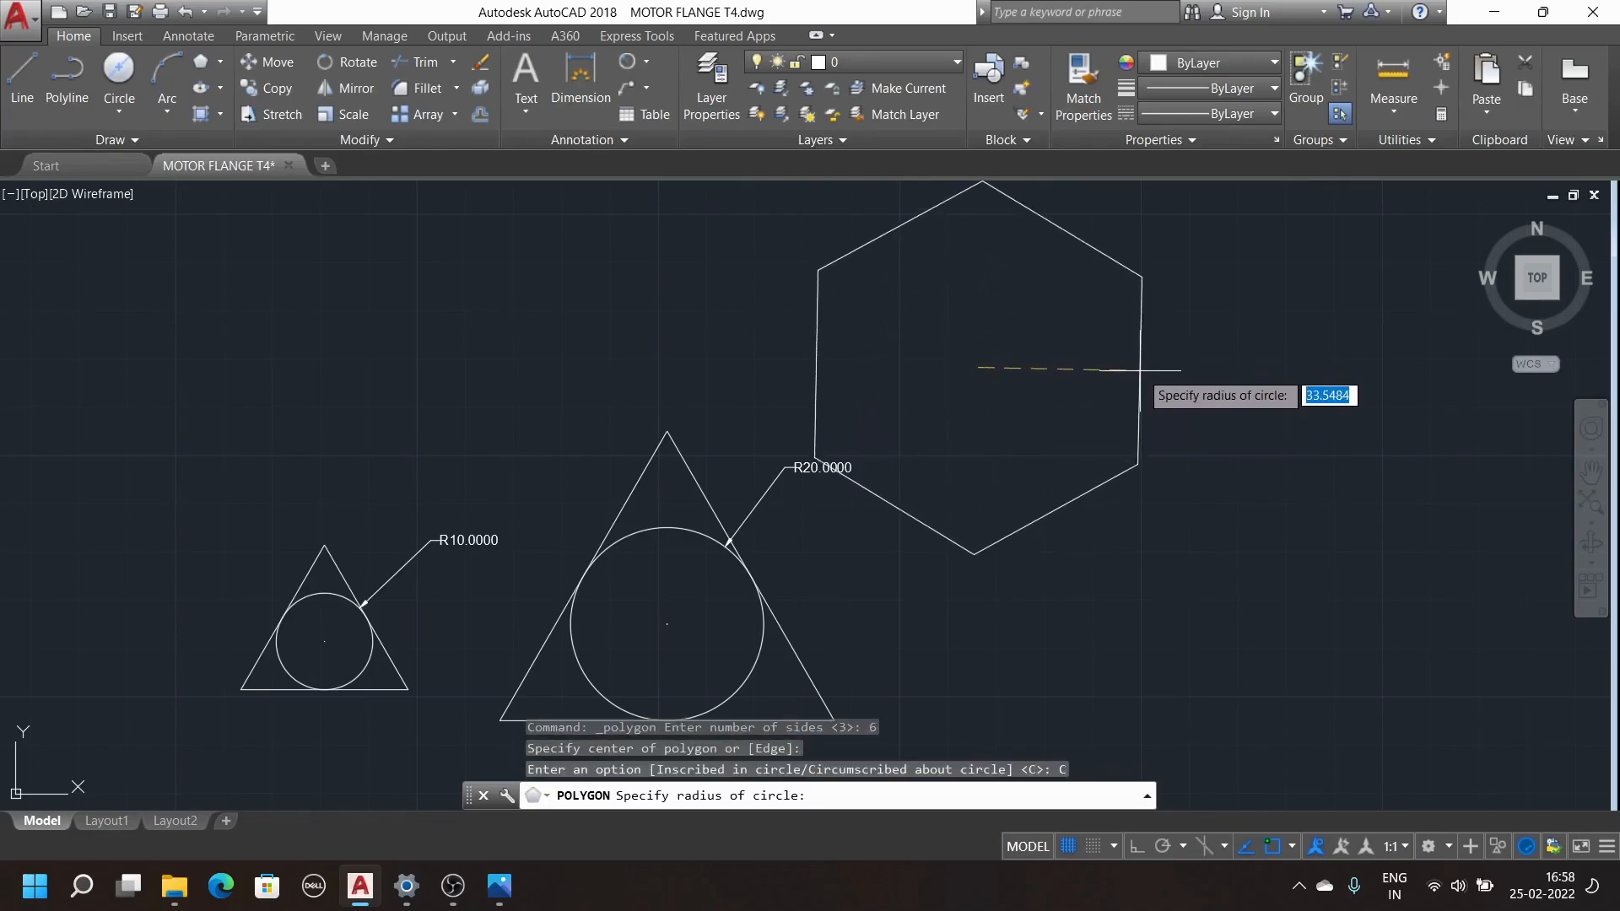
pyautogui.write('30')
pyautogui.press('Return')
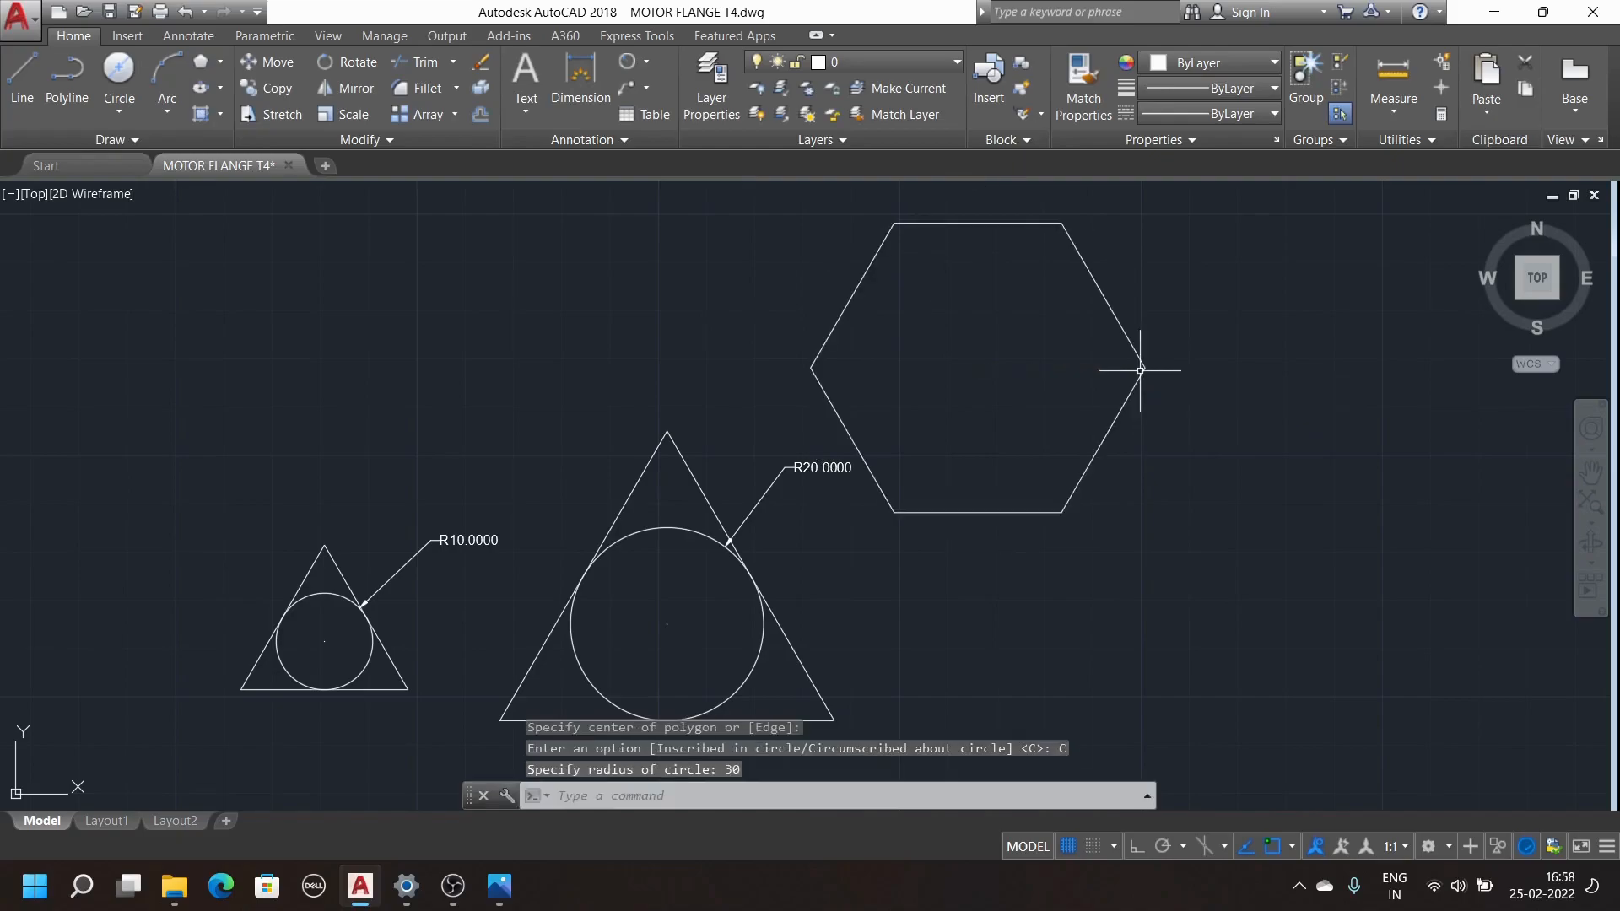
pyautogui.scroll(-4, 1135, 370)
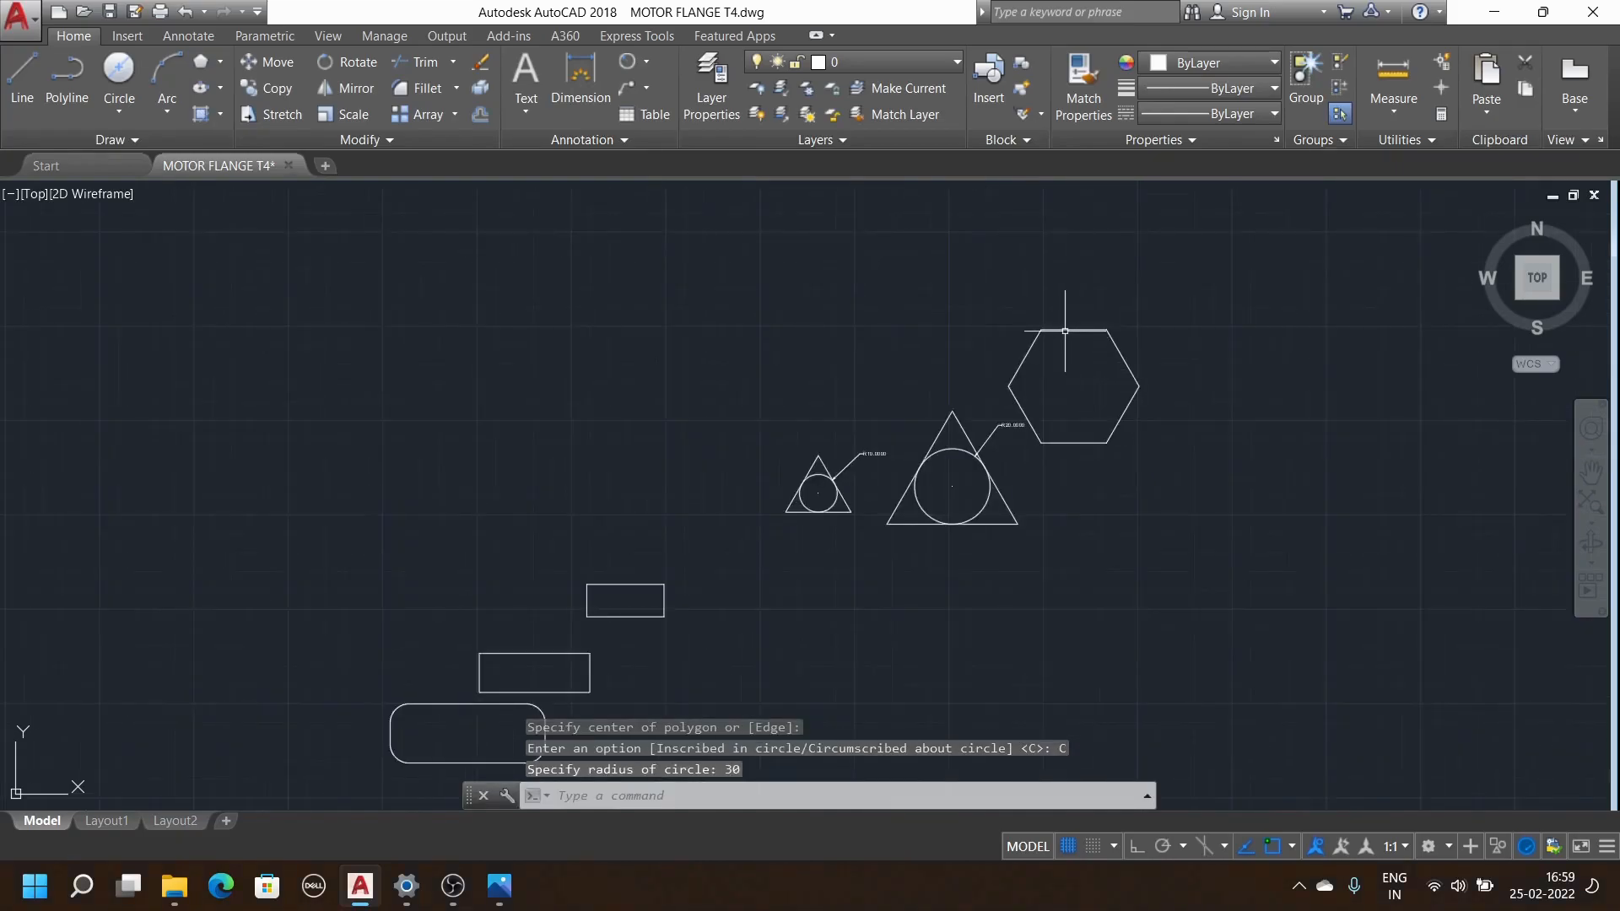
# Try to draw a circle centred in the hexagon, picking one of its upper corners to set the diameter
pyautogui.click(119, 69)
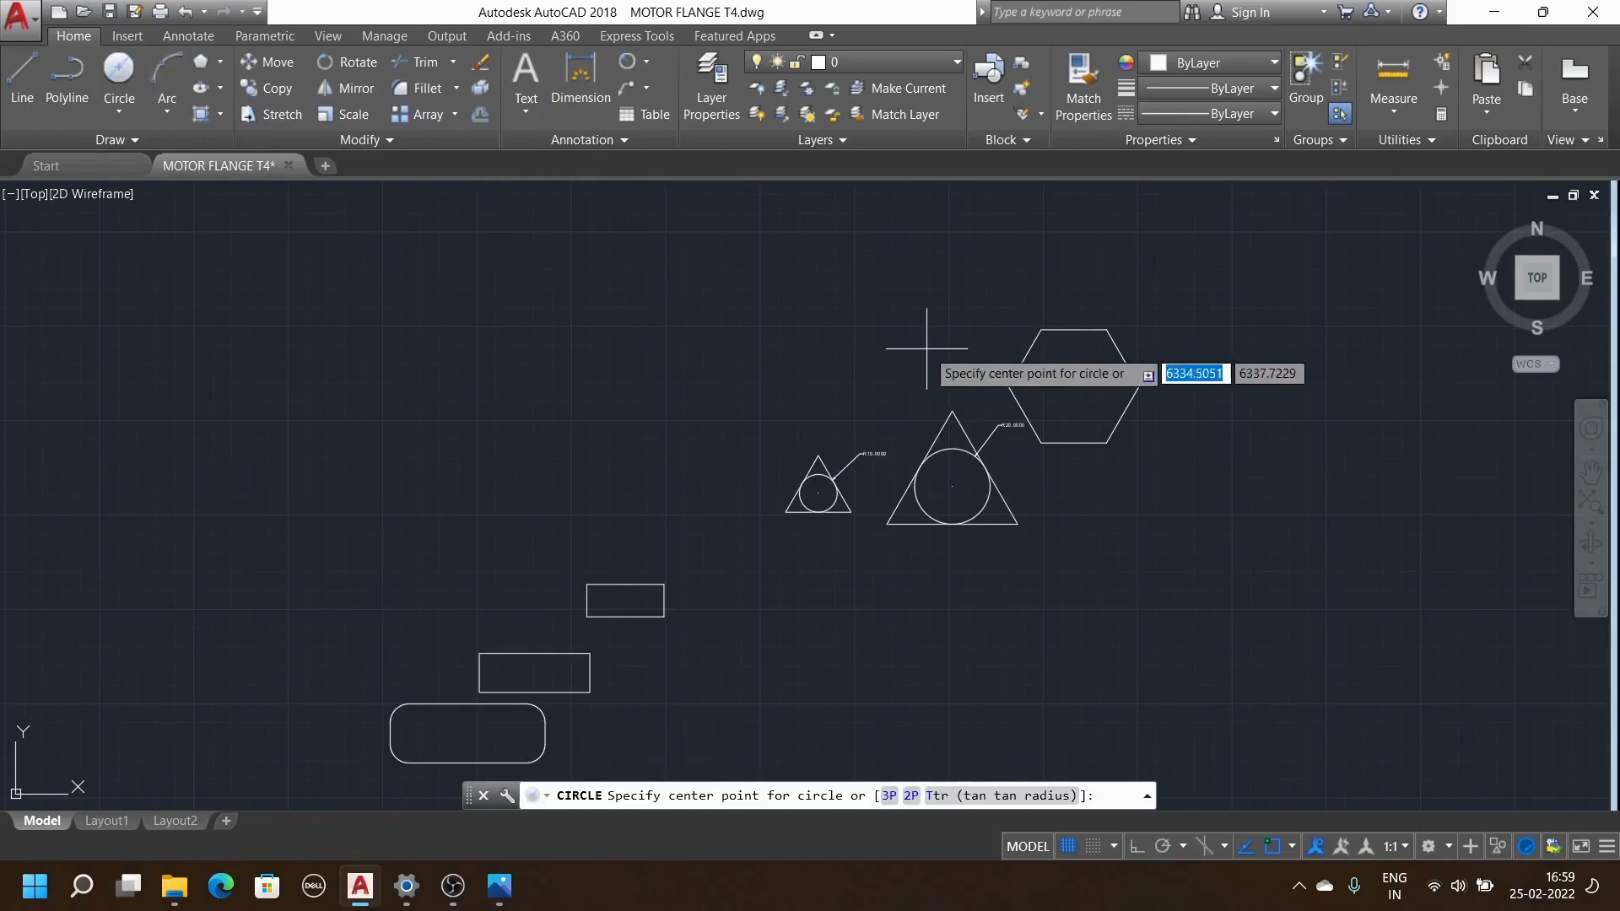
pyautogui.click(1074, 386)
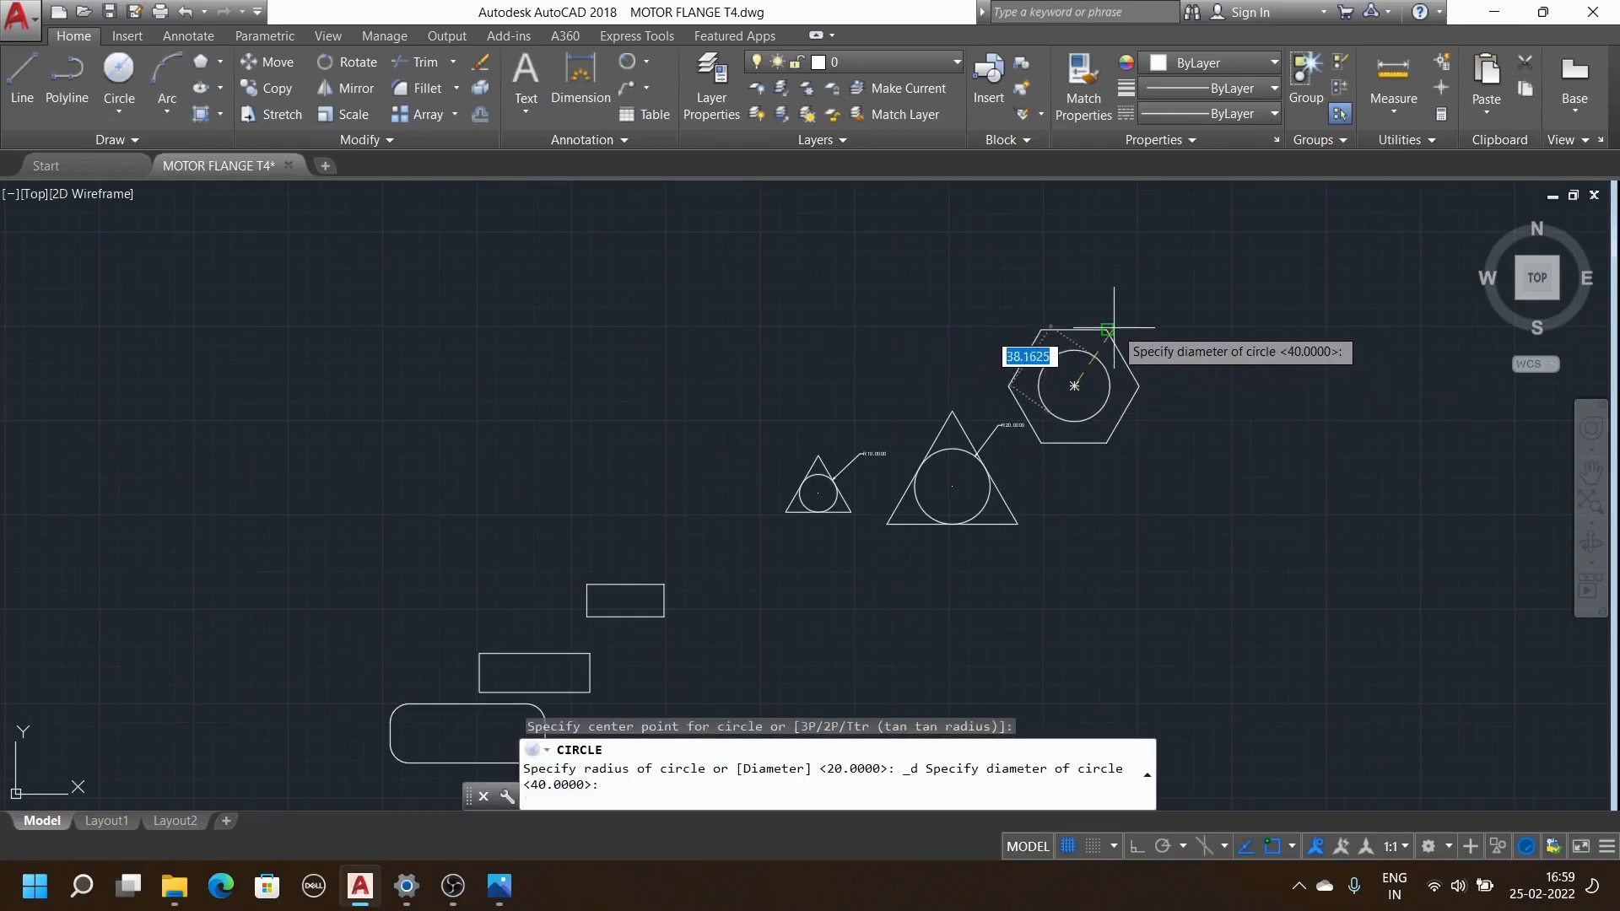
pyautogui.click(1106, 329)
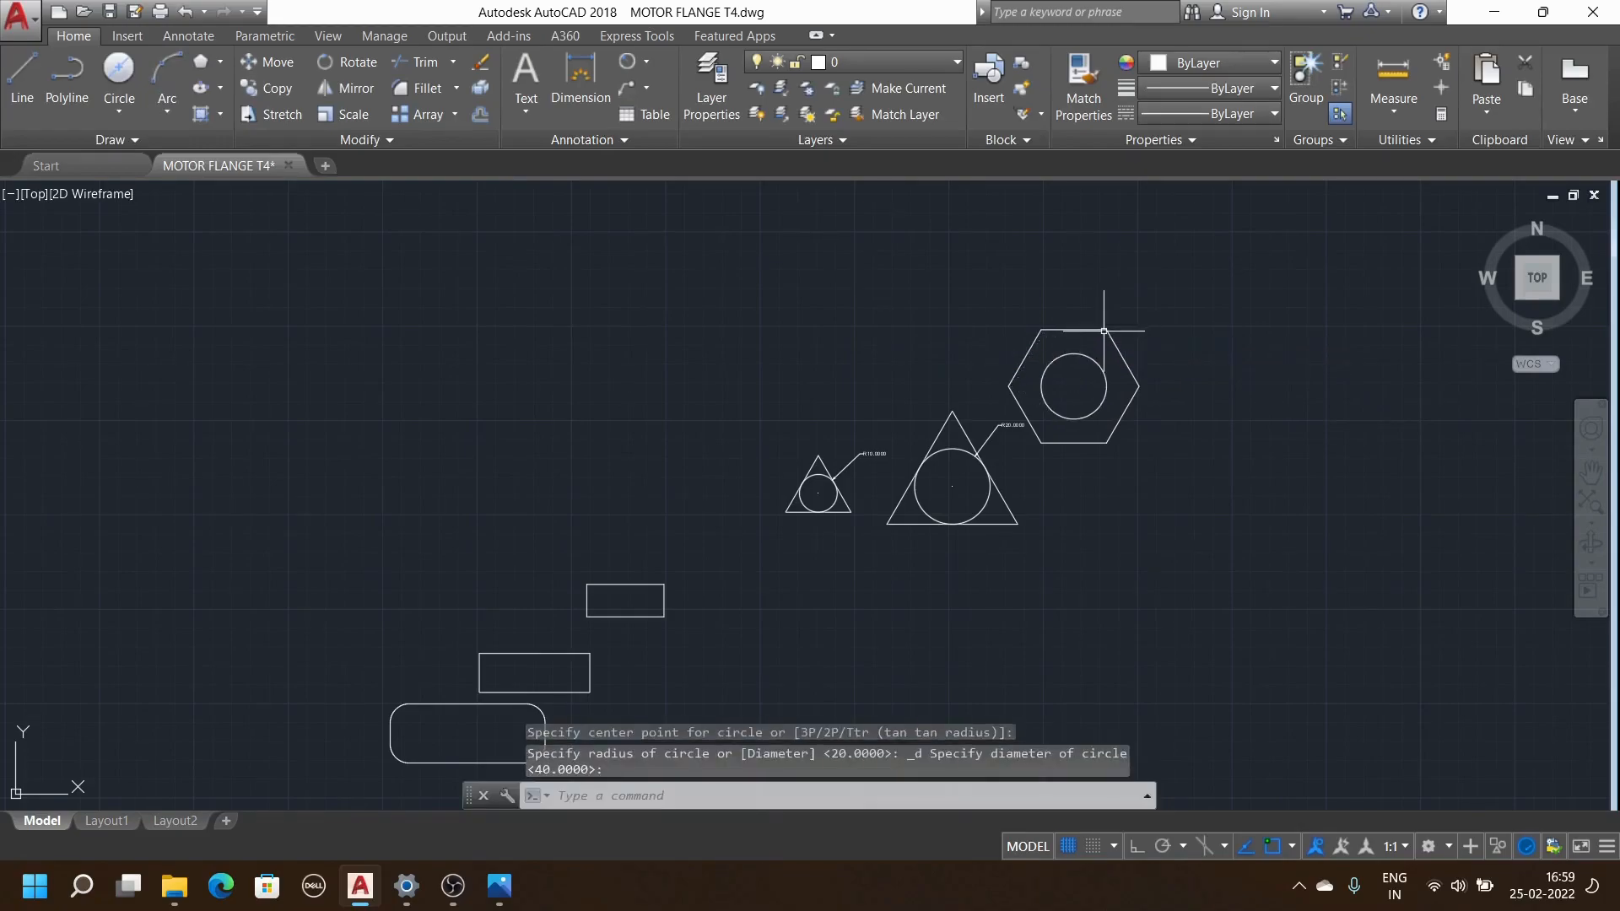
pyautogui.scroll(6, 1082, 364)
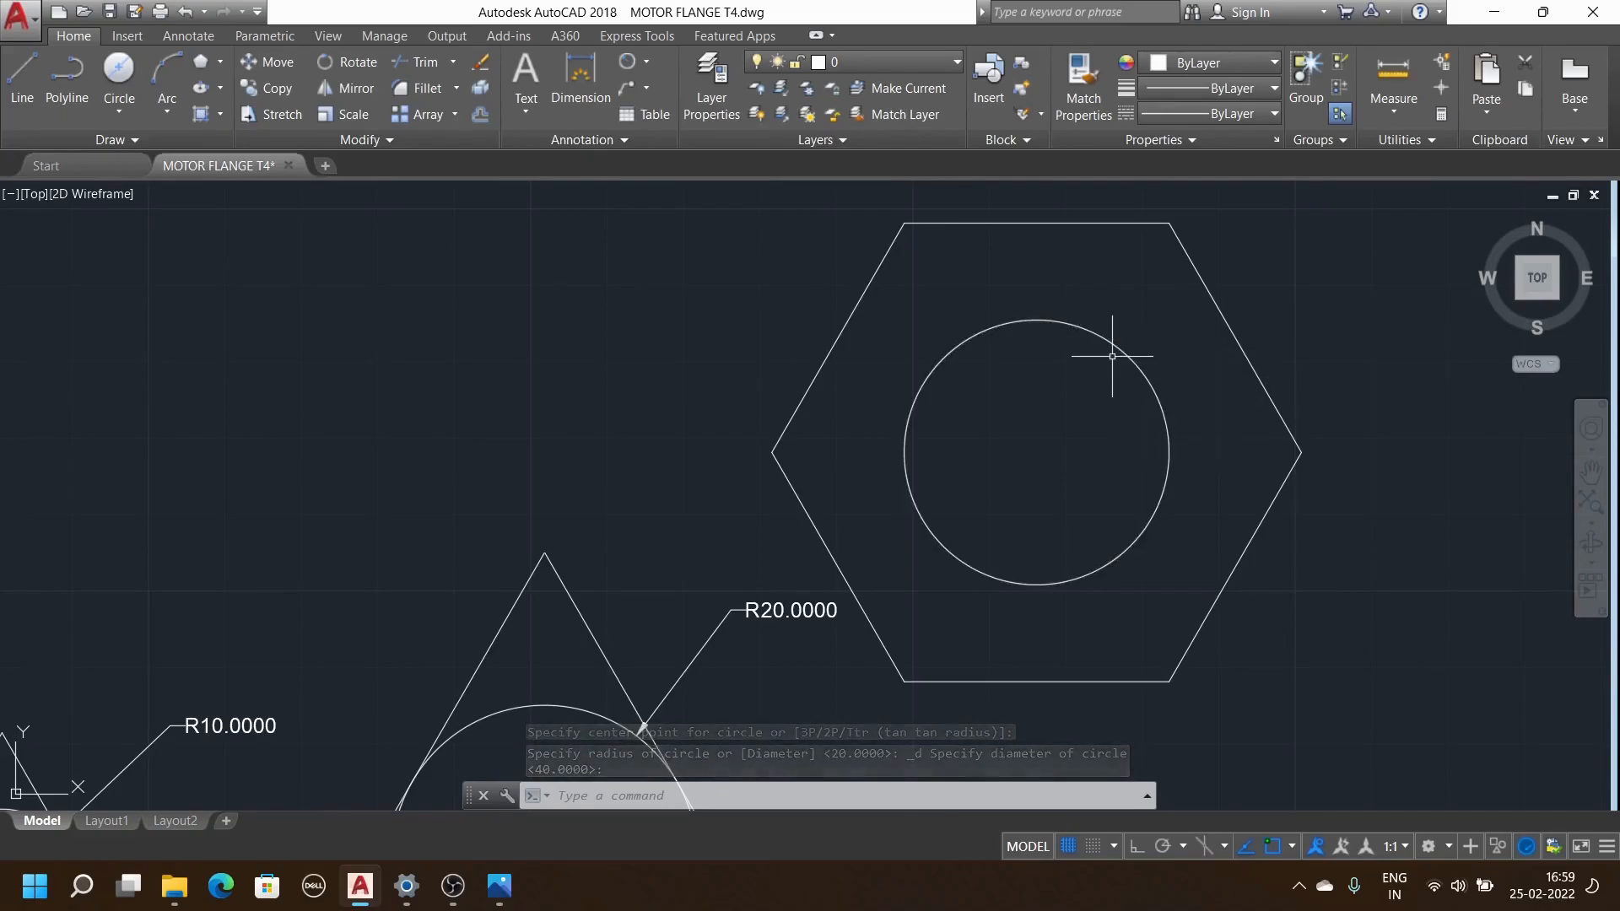
pyautogui.hotkey('ctrl', 'z')
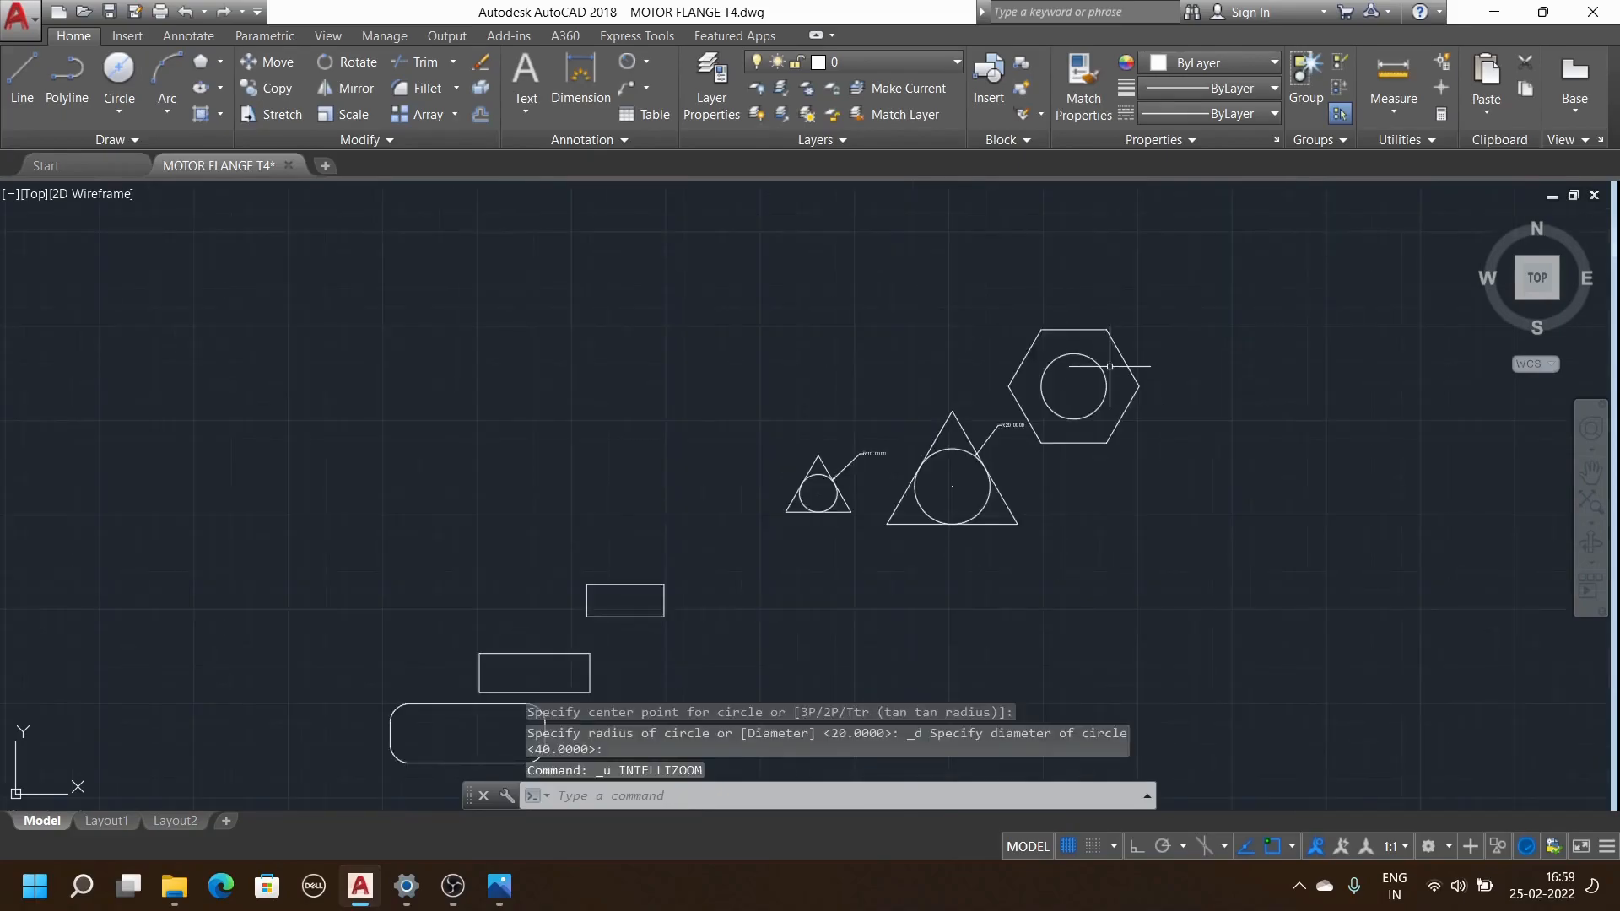
pyautogui.hotkey('ctrl', 'z')
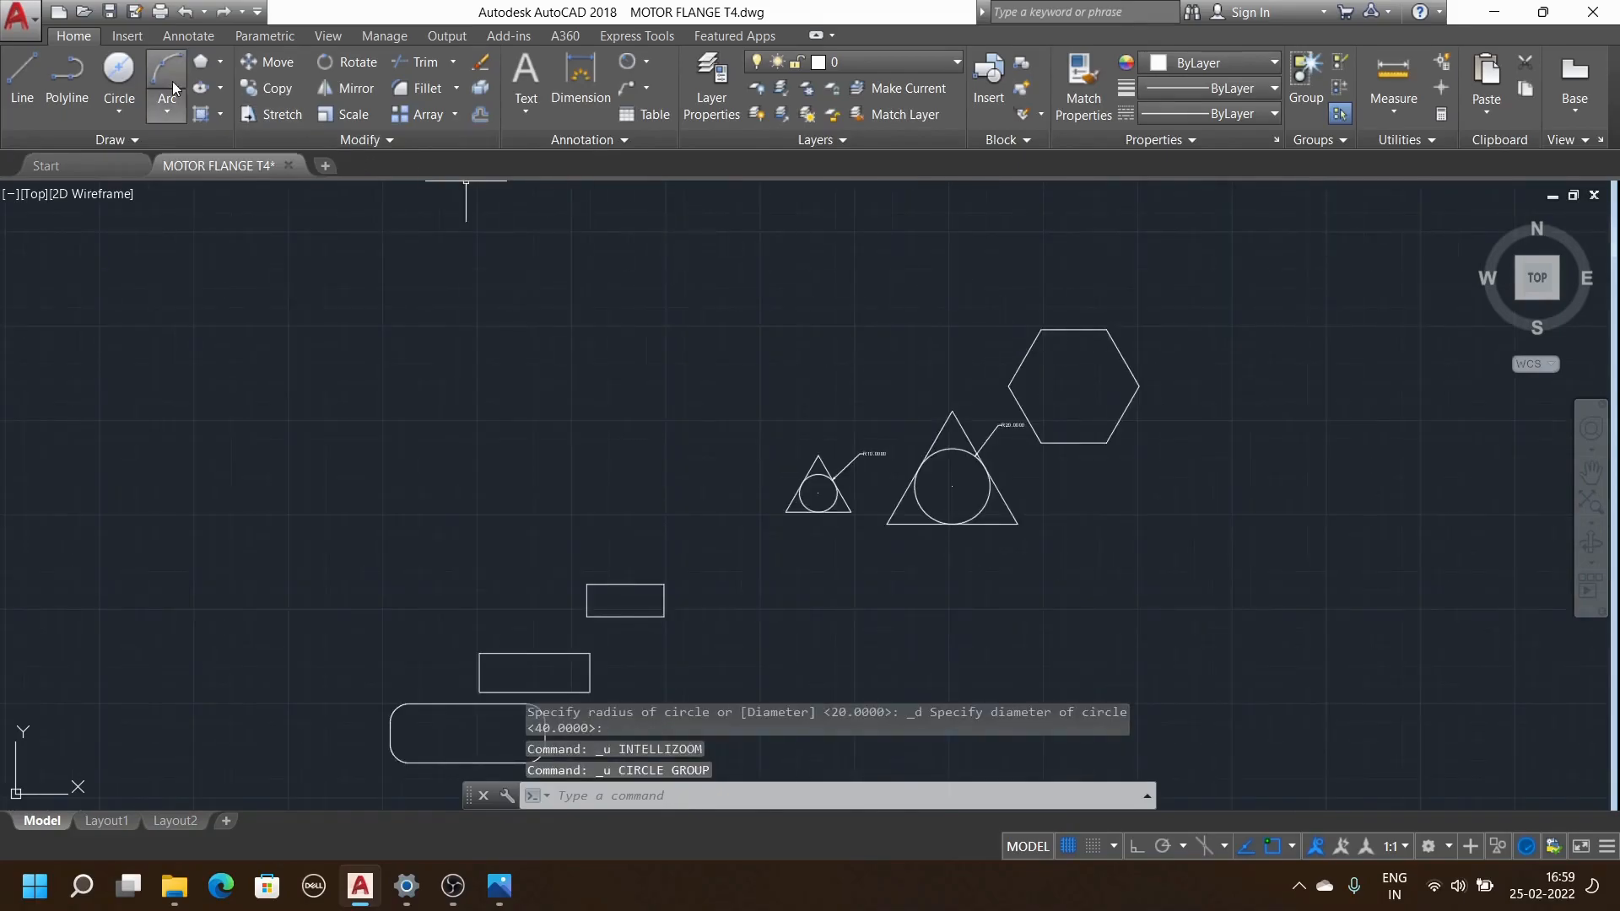
# Draw a circle of diameter 60 from the hexagon's centre
pyautogui.click(119, 71)
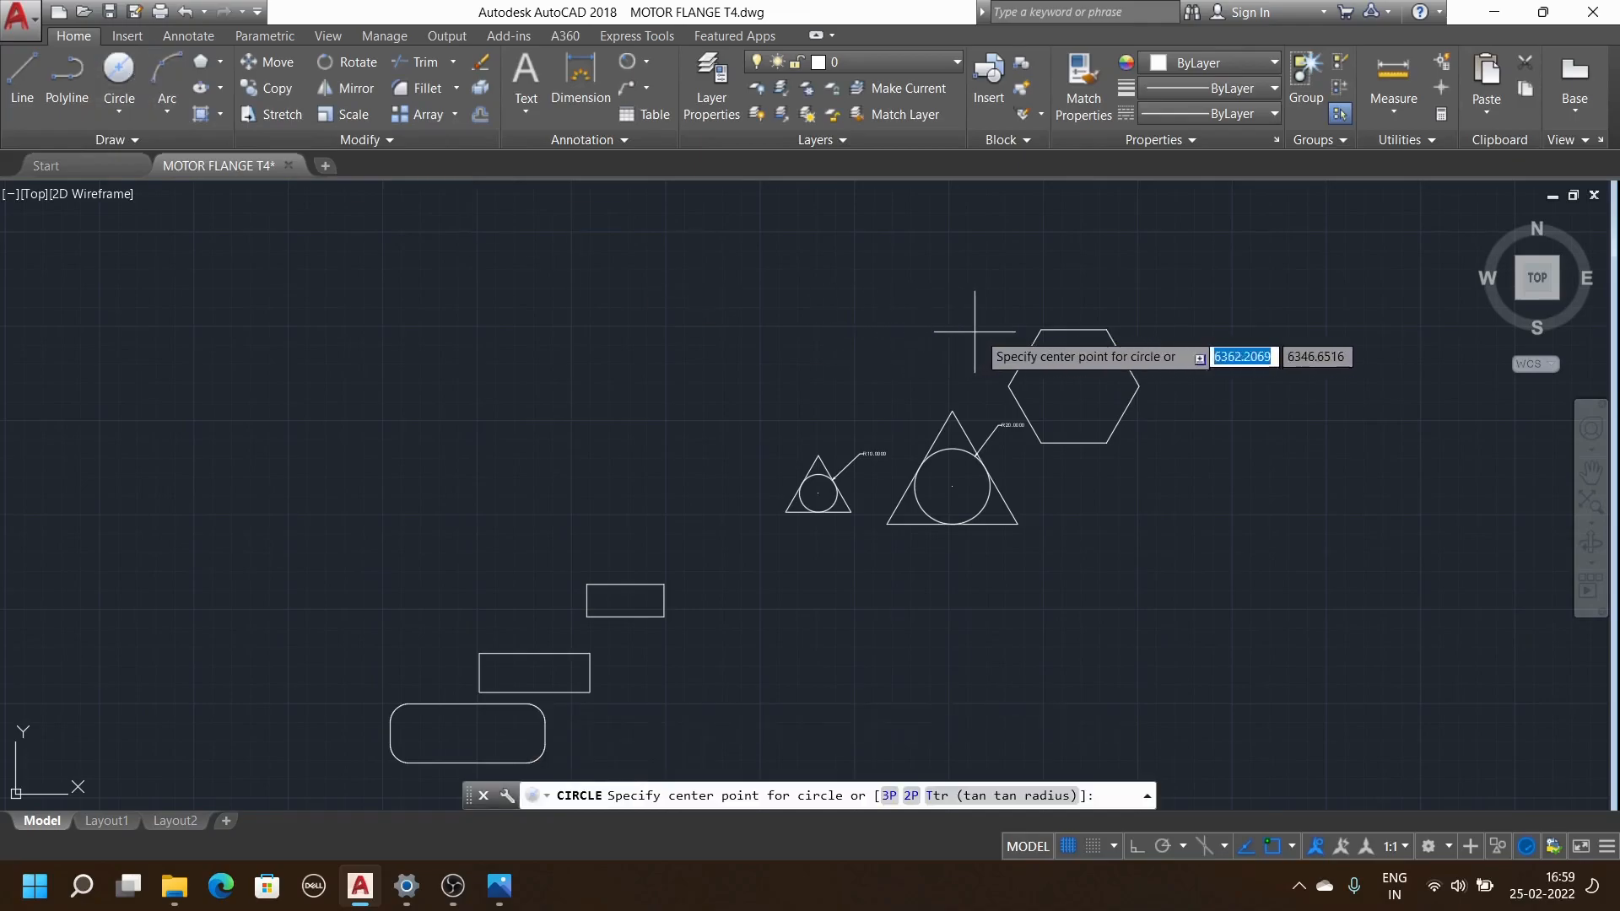
pyautogui.scroll(6, 1087, 351)
pyautogui.scroll(-4, 1067, 343)
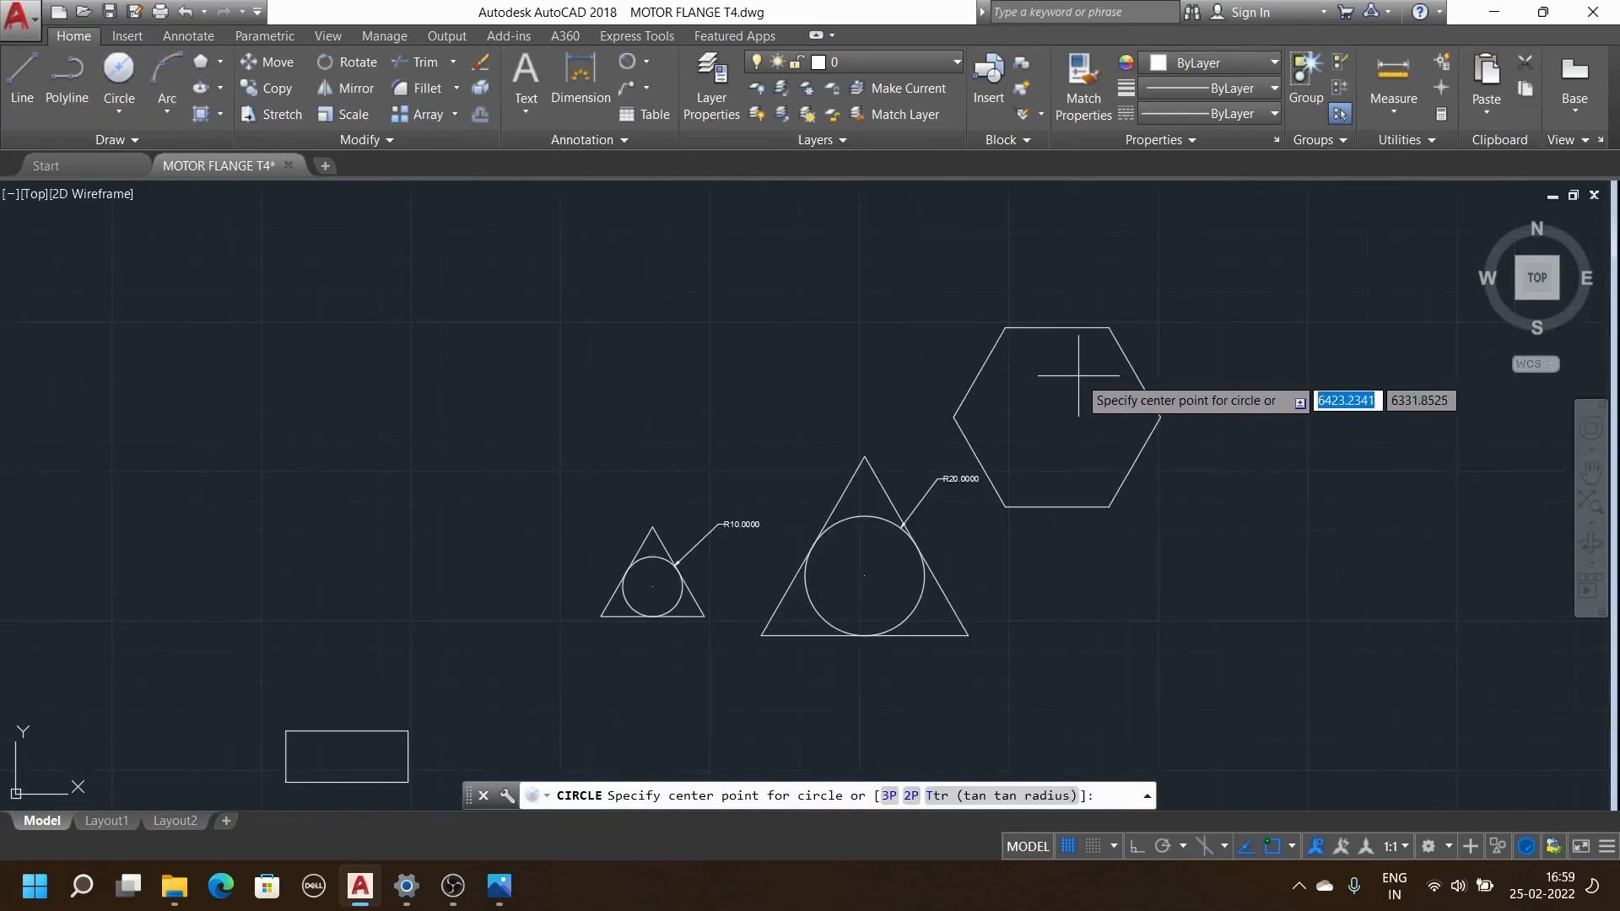
pyautogui.click(1063, 401)
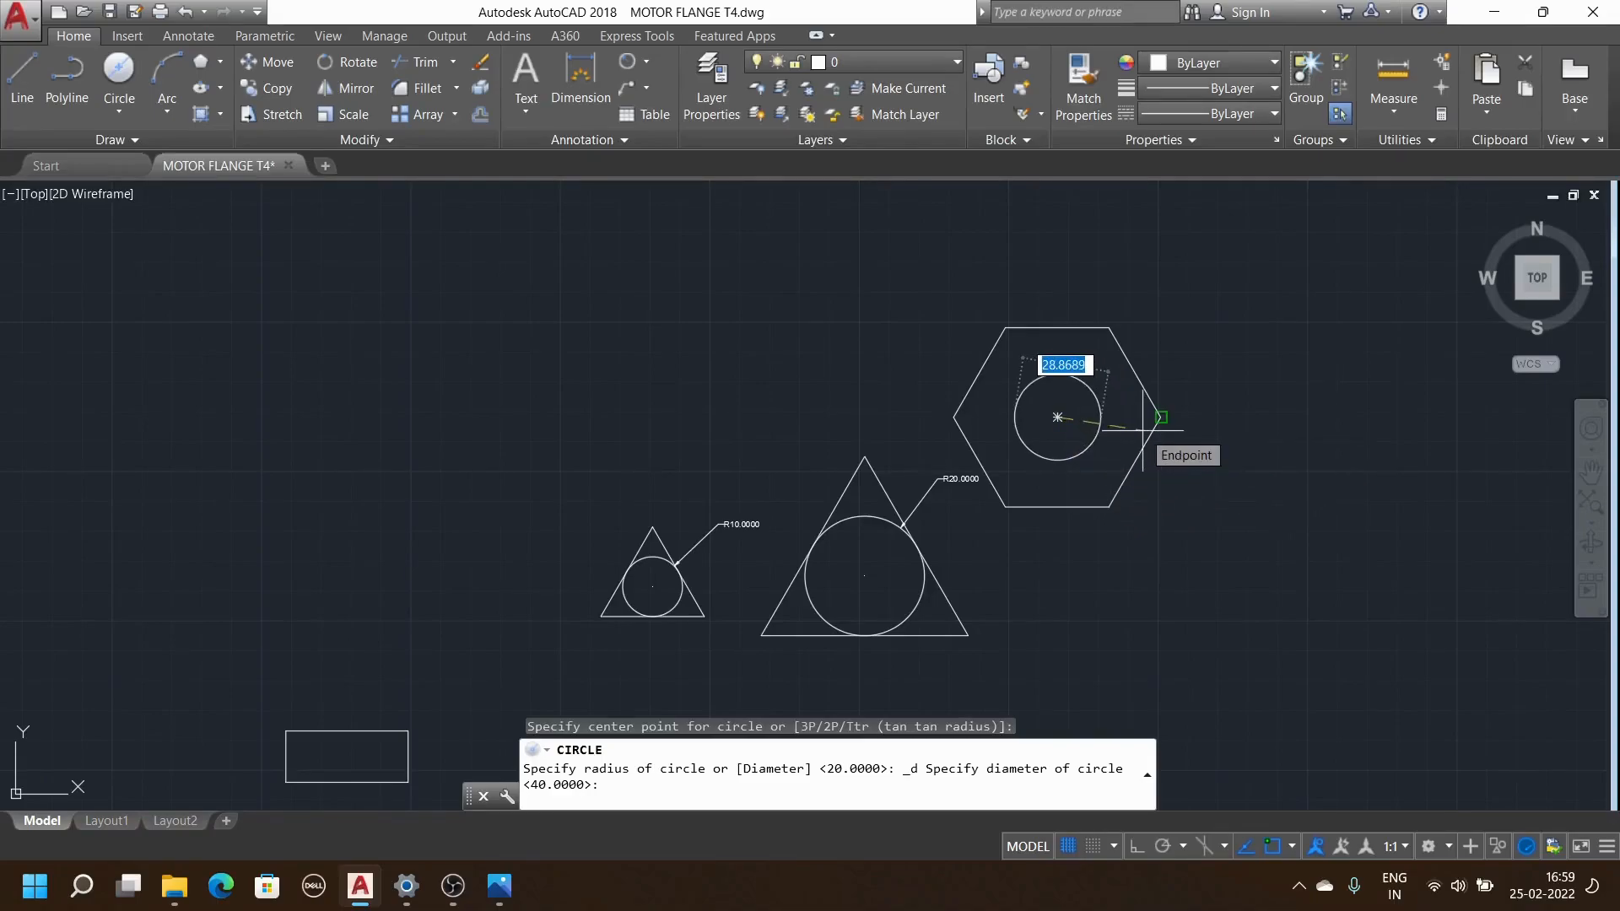
pyautogui.write('60')
pyautogui.press('Return')
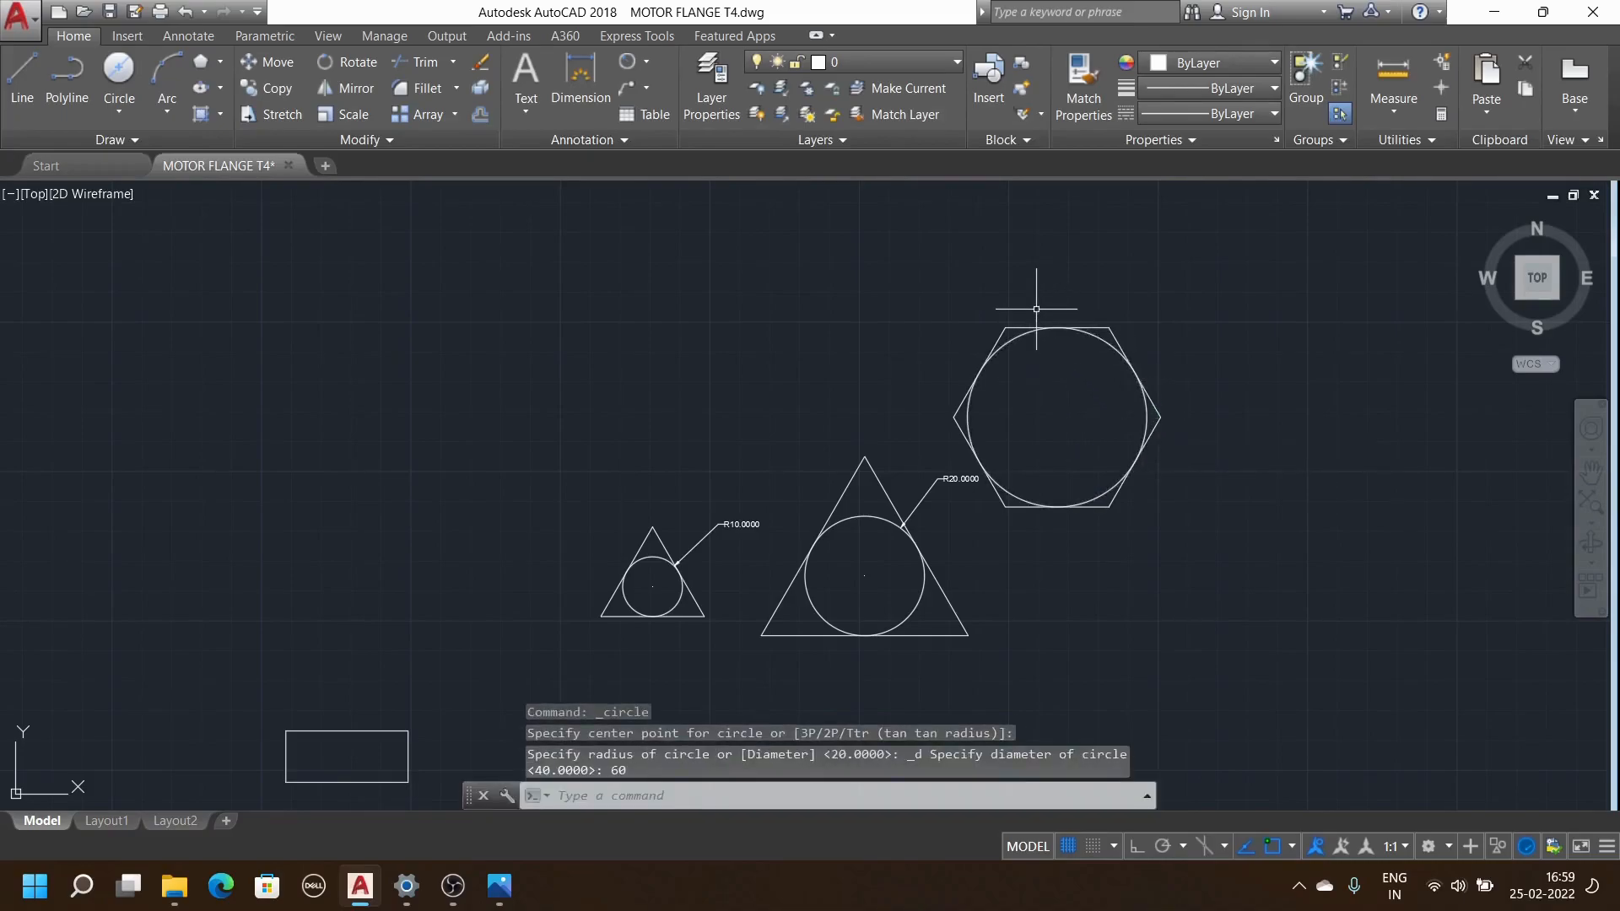
pyautogui.scroll(8, 1040, 311)
pyautogui.scroll(-8, 1045, 314)
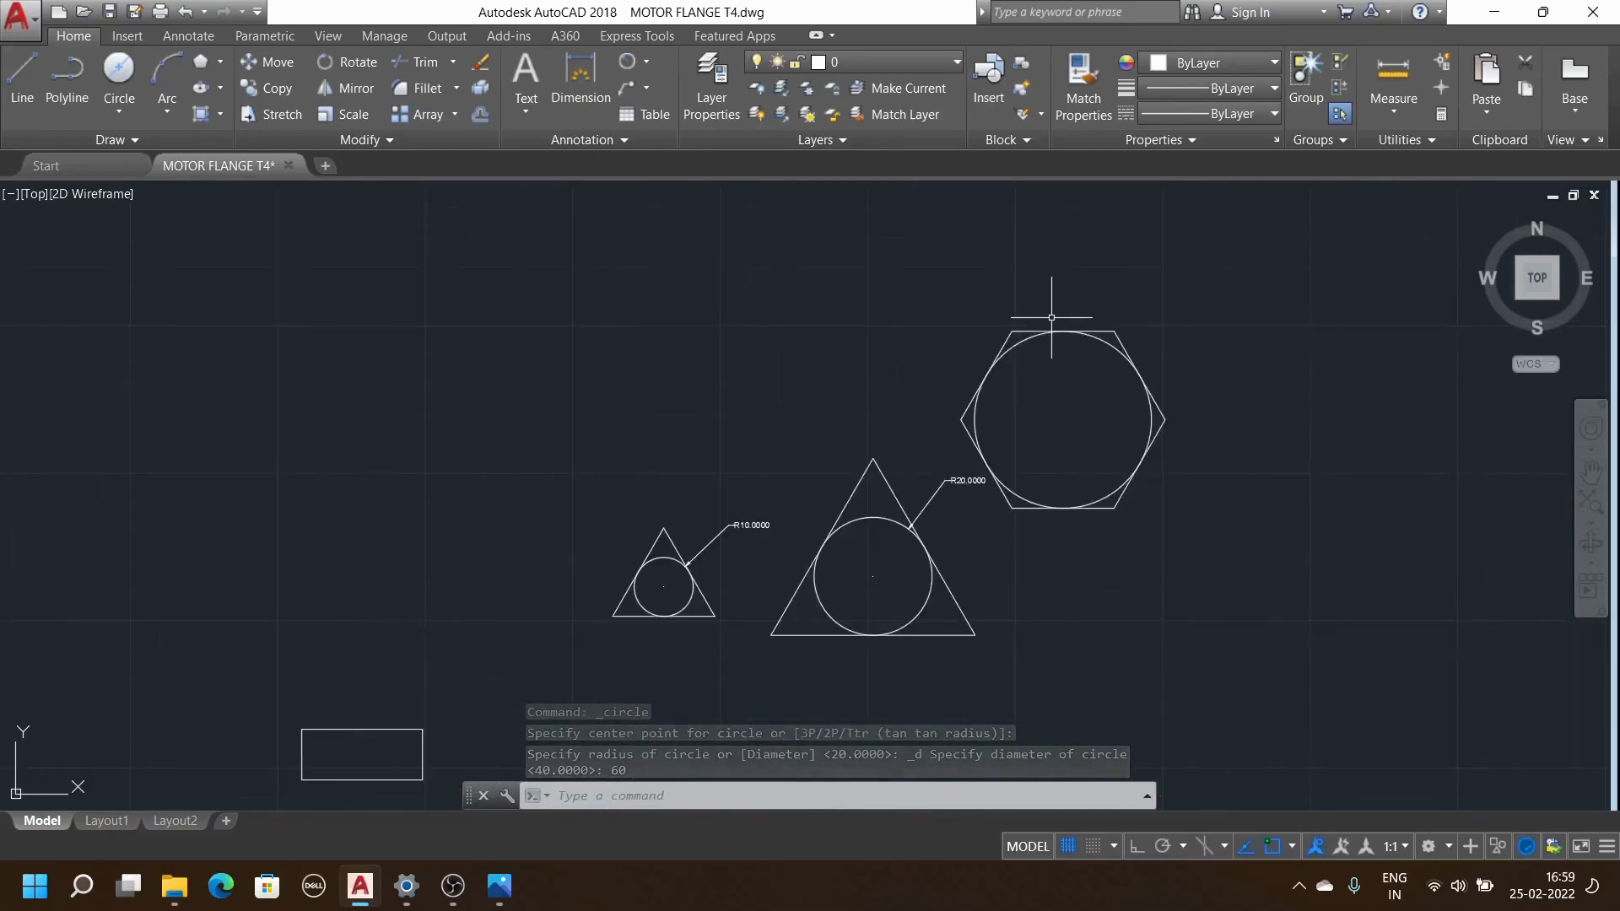
# Draw a second six-sided polygon, inscribed in a circle of radius 30, in the empty area beside the first hexagon
pyautogui.scroll(-3, 1095, 392)
pyautogui.scroll(8, 1193, 380)
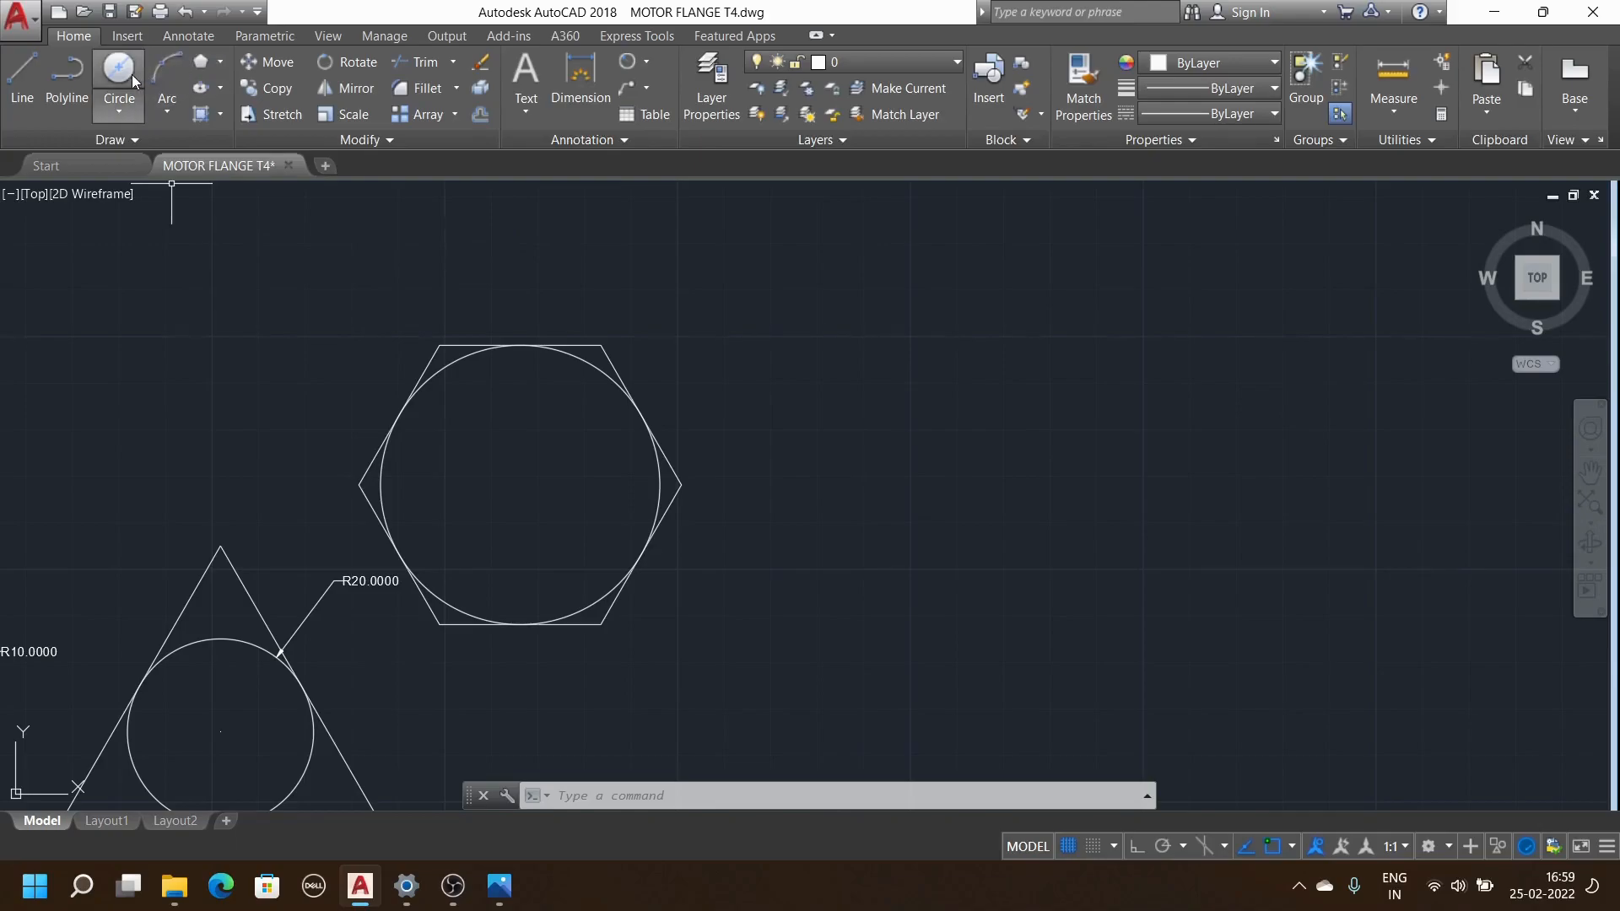
pyautogui.click(199, 63)
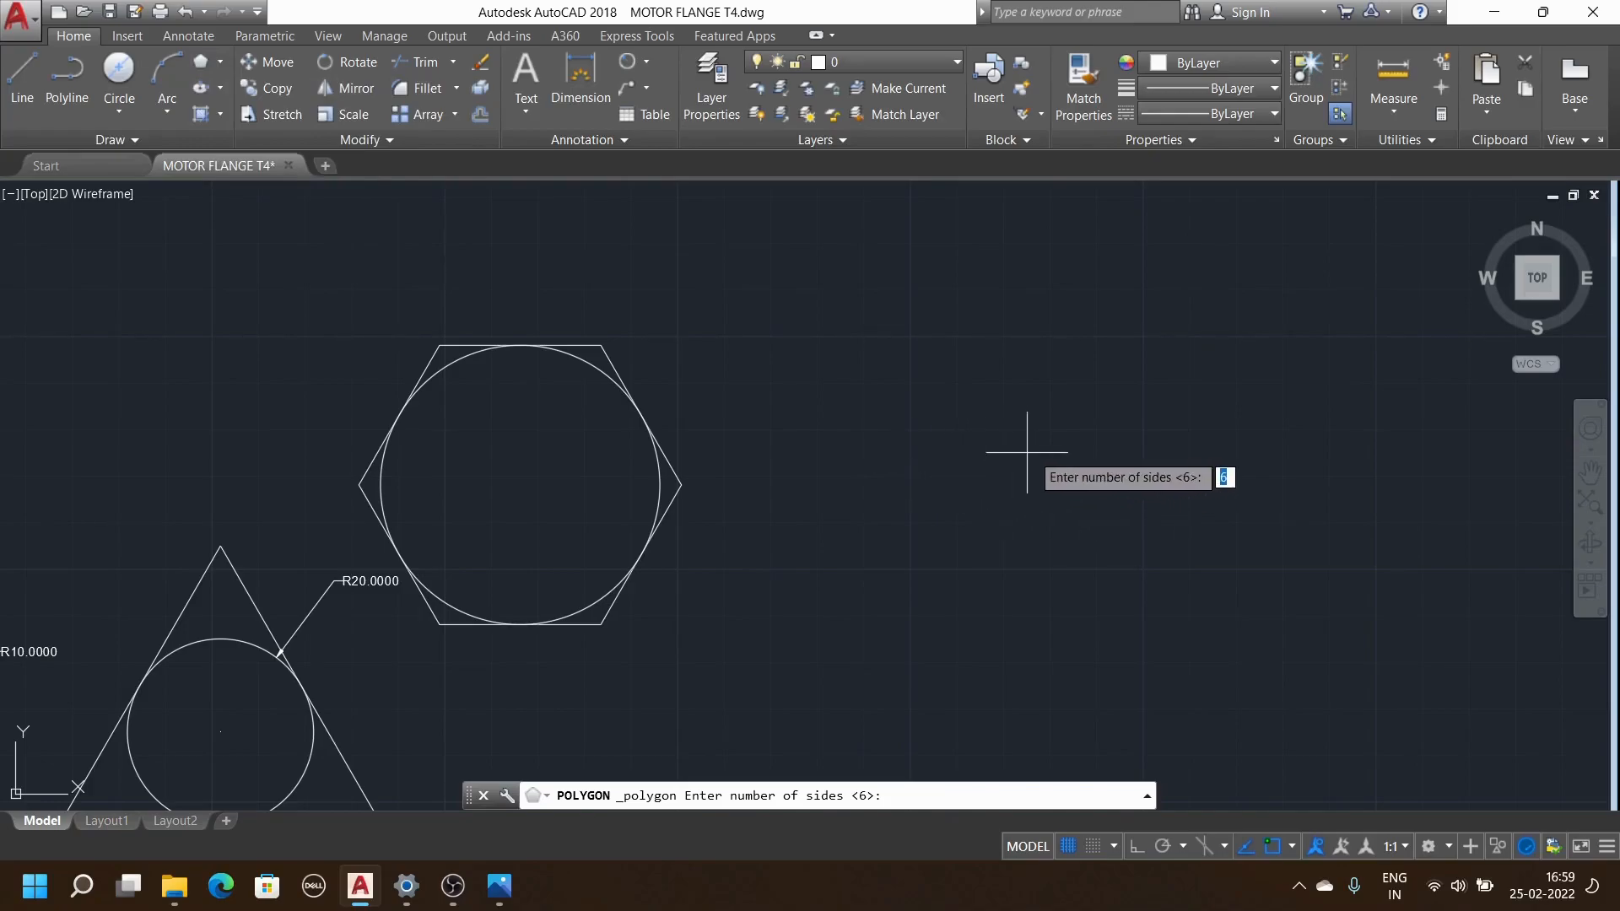
pyautogui.press('Return')
pyautogui.click(923, 449)
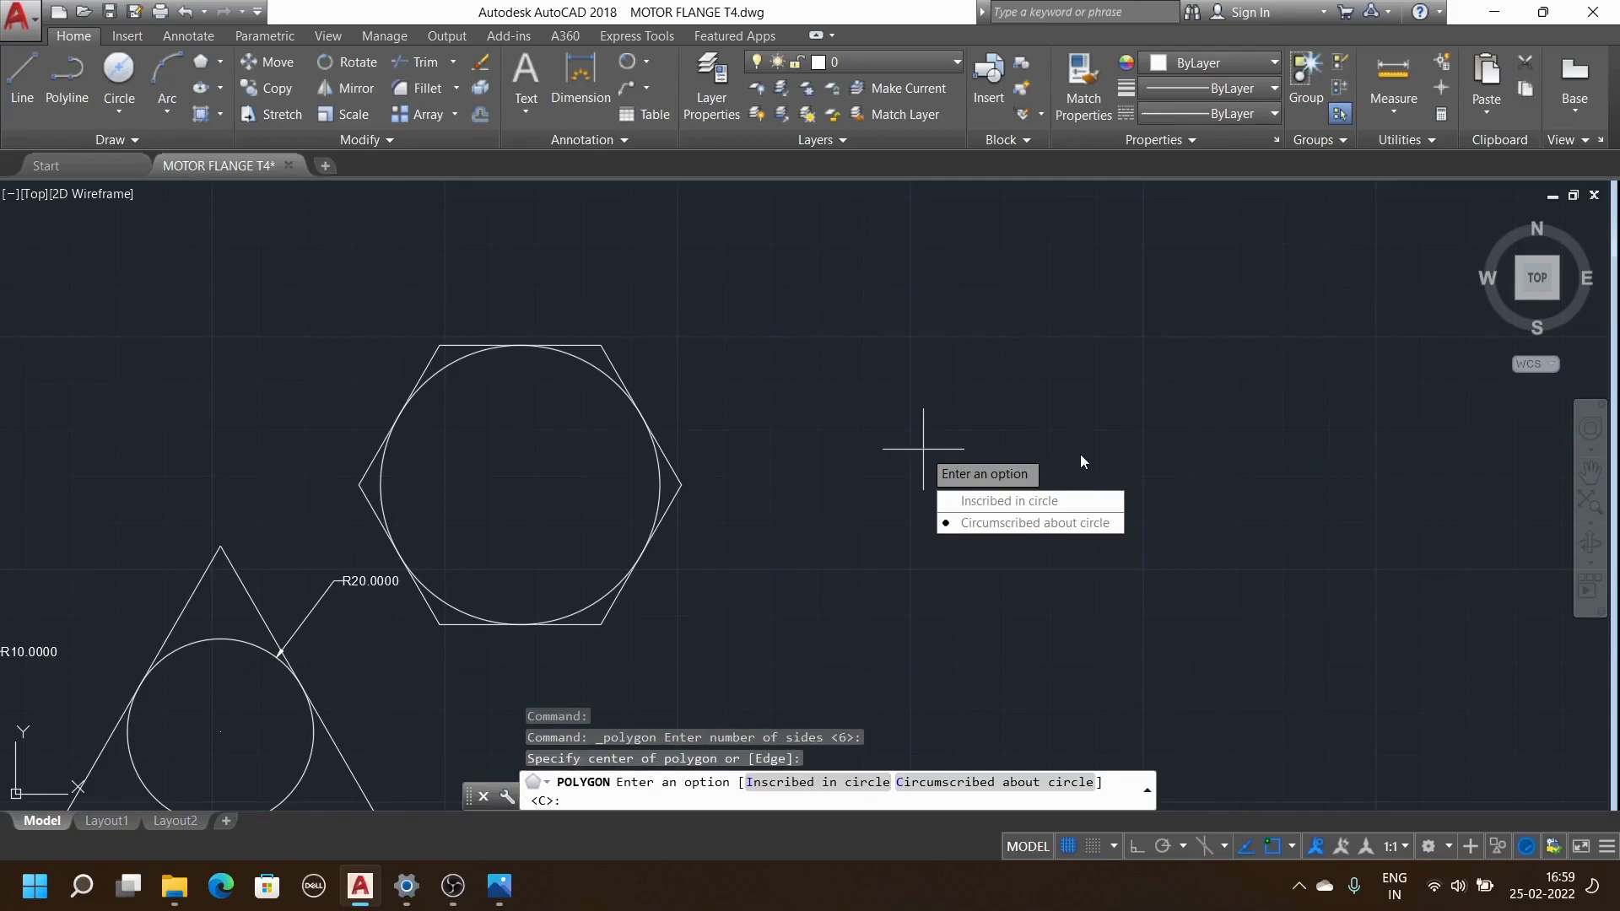
pyautogui.click(1011, 501)
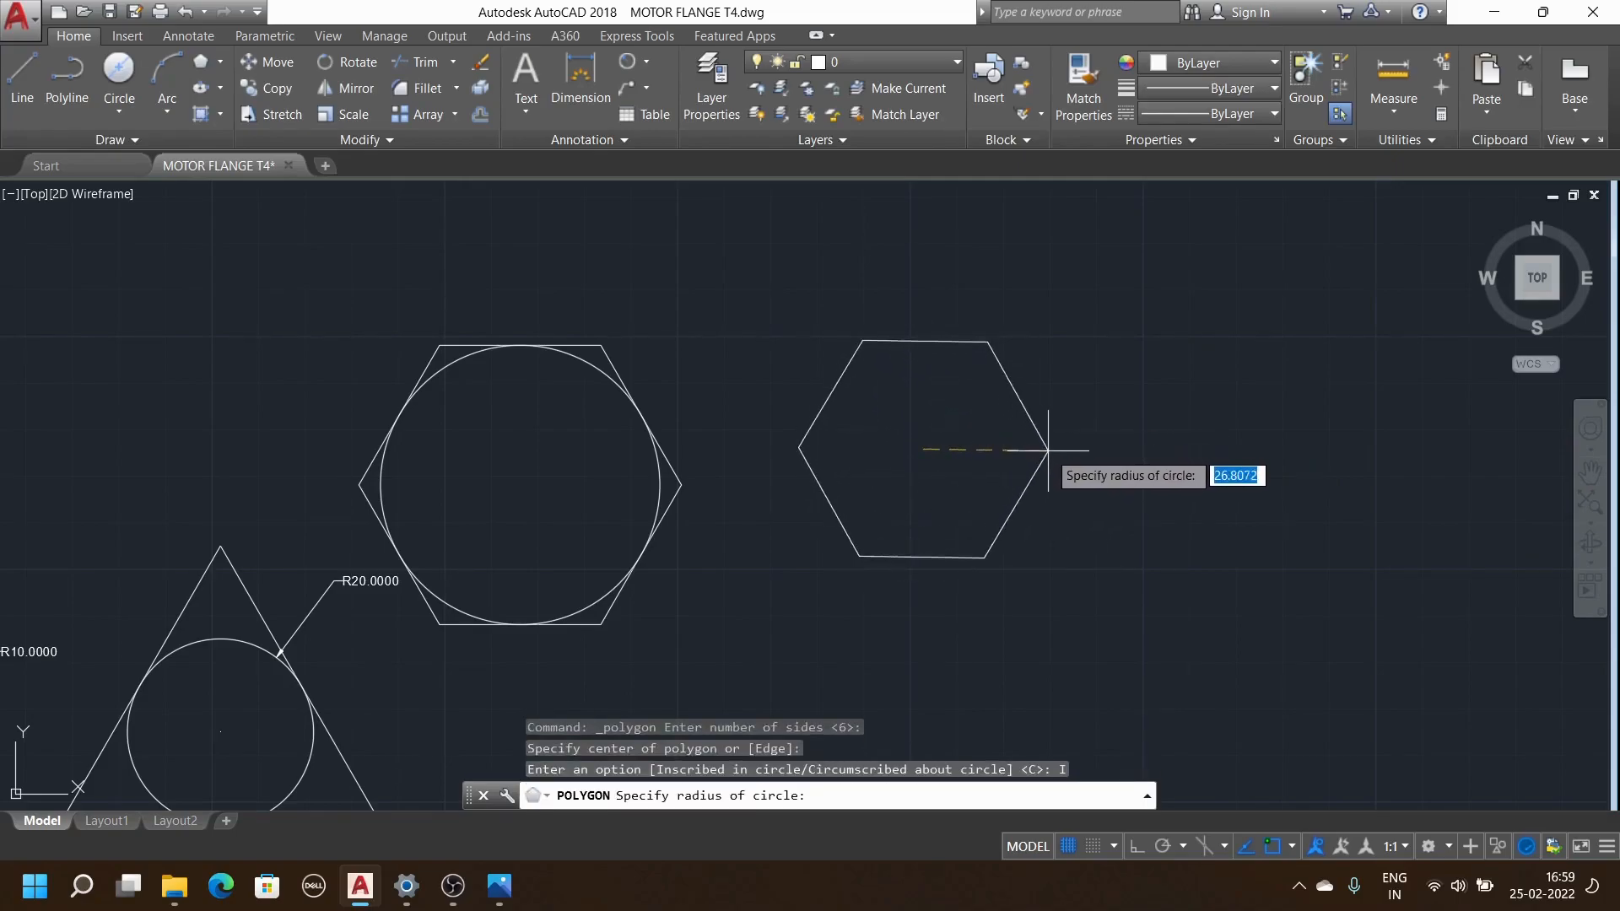
pyautogui.write('30')
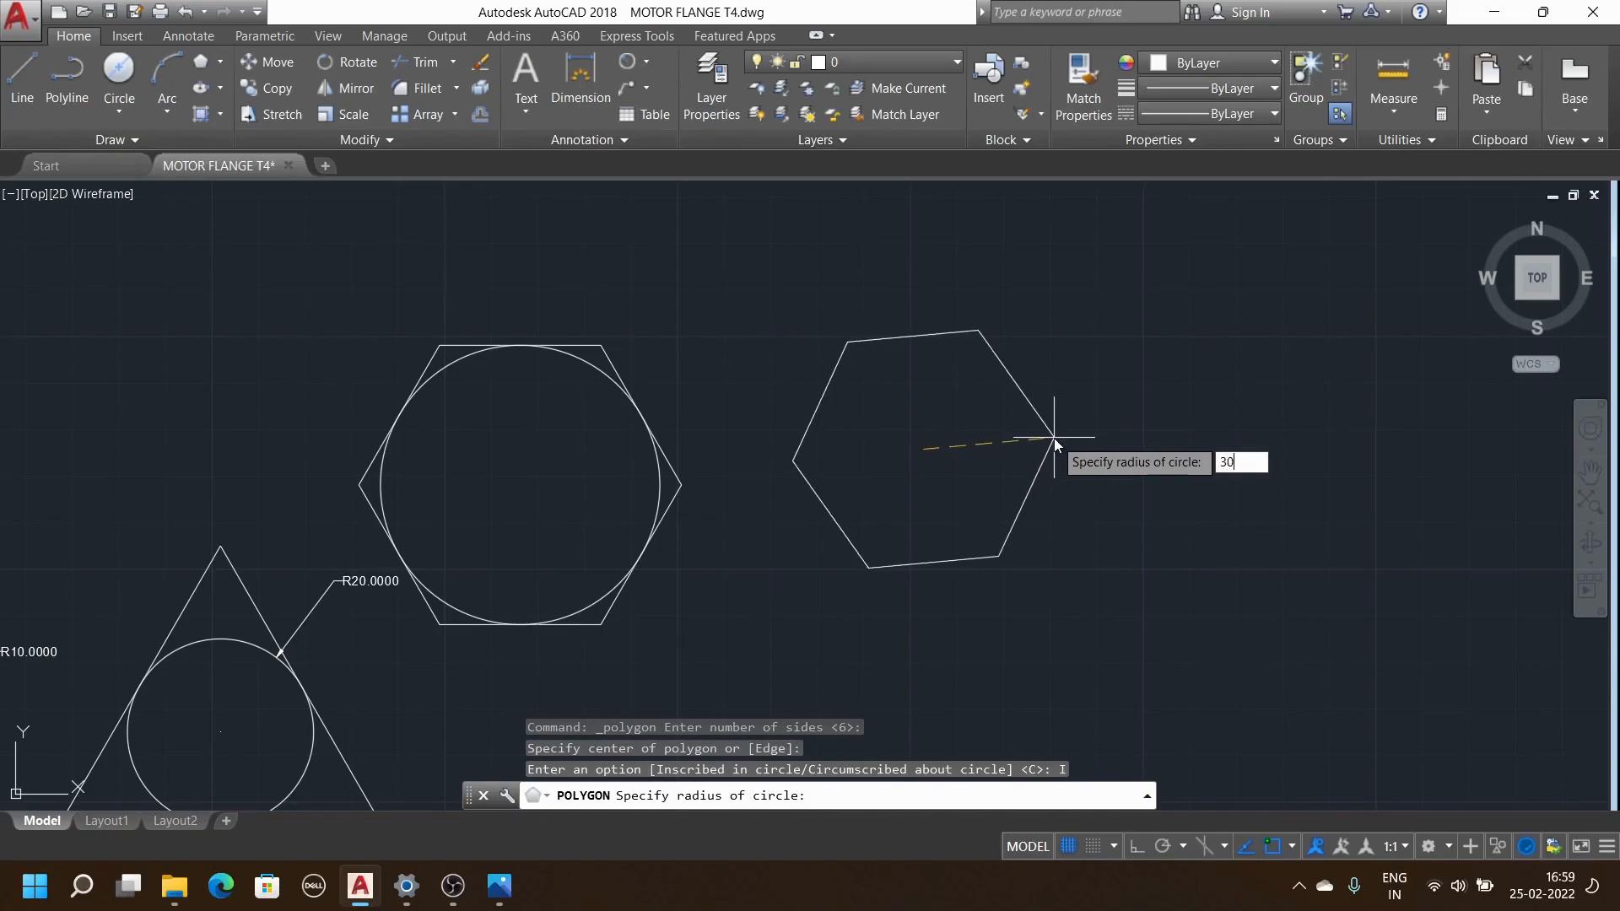
pyautogui.press('Return')
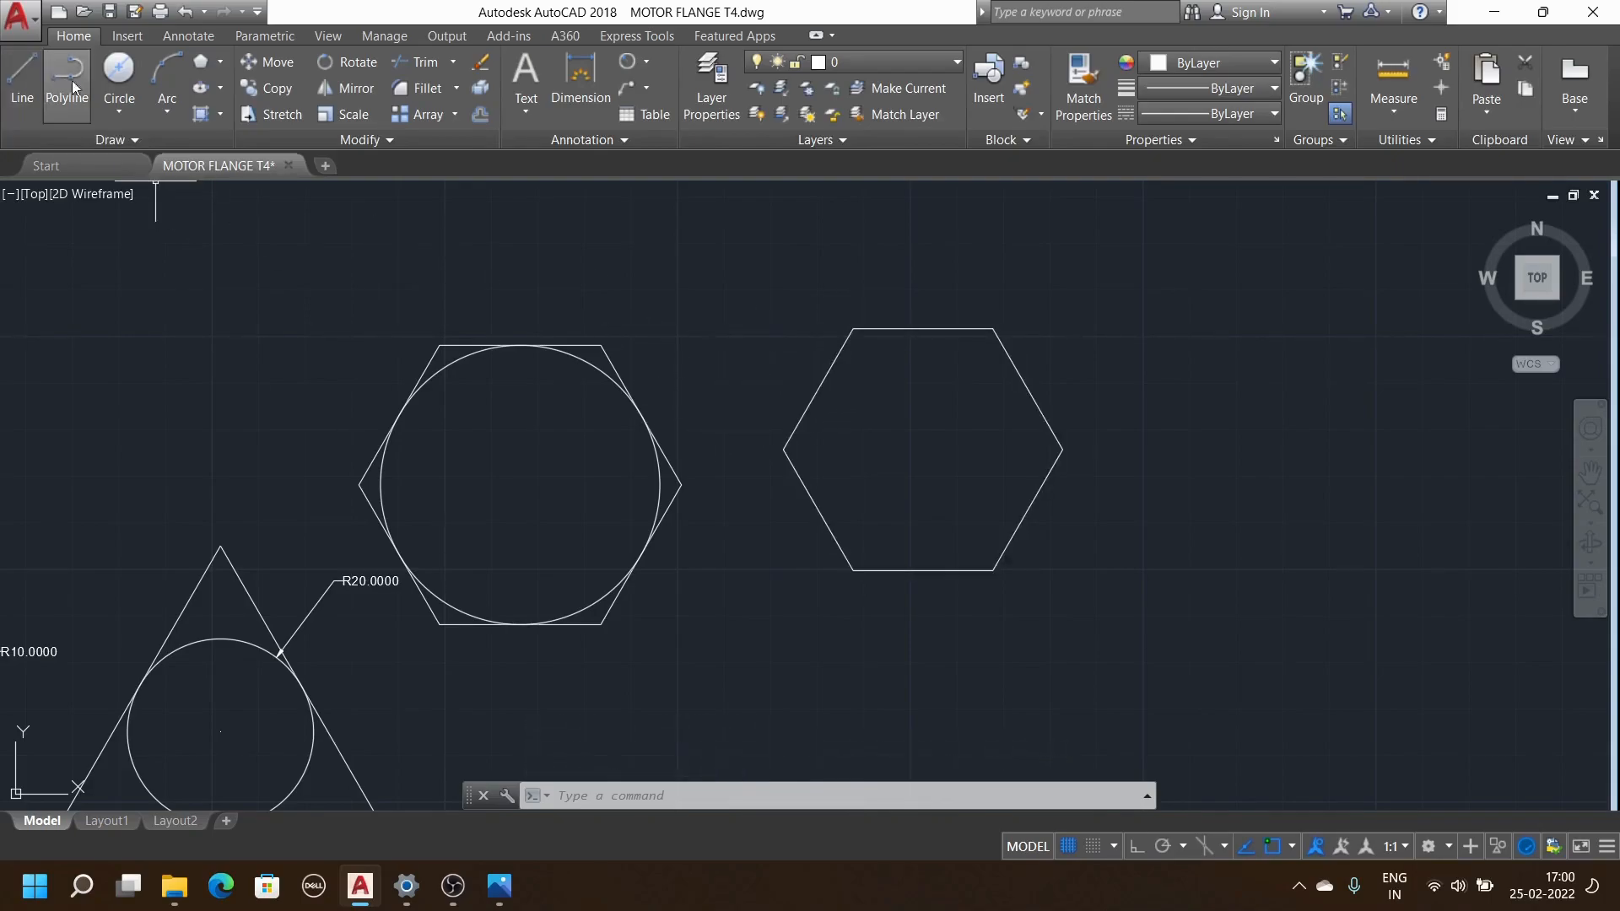
# Draw a circle of diameter 60 from the centre of the second, inscribed hexagon
pyautogui.click(135, 77)
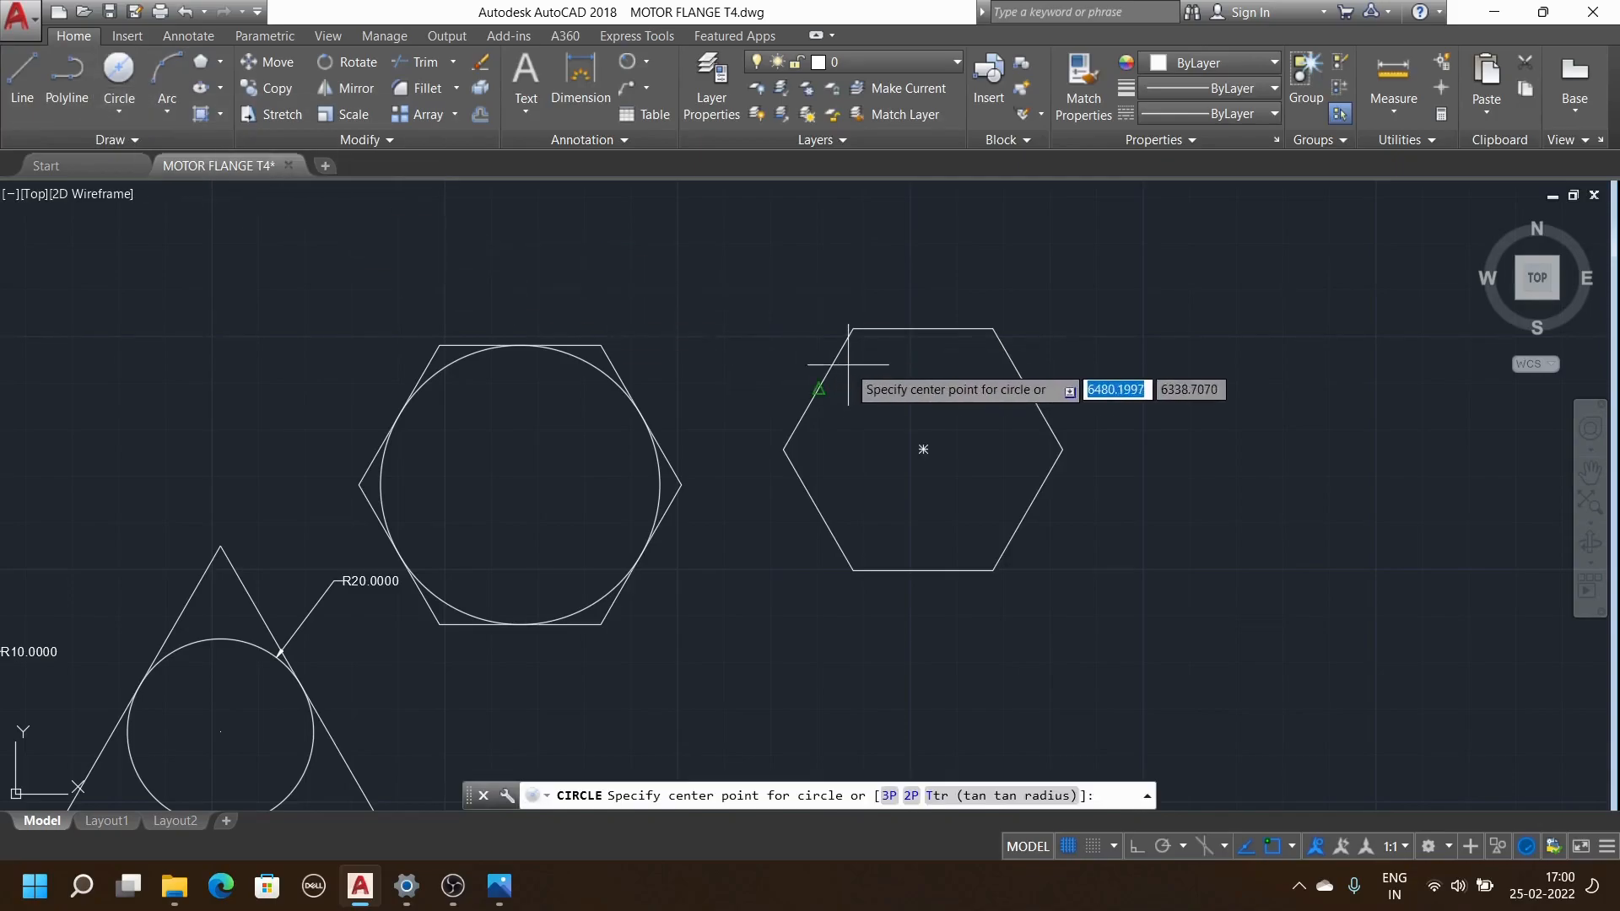
pyautogui.click(923, 449)
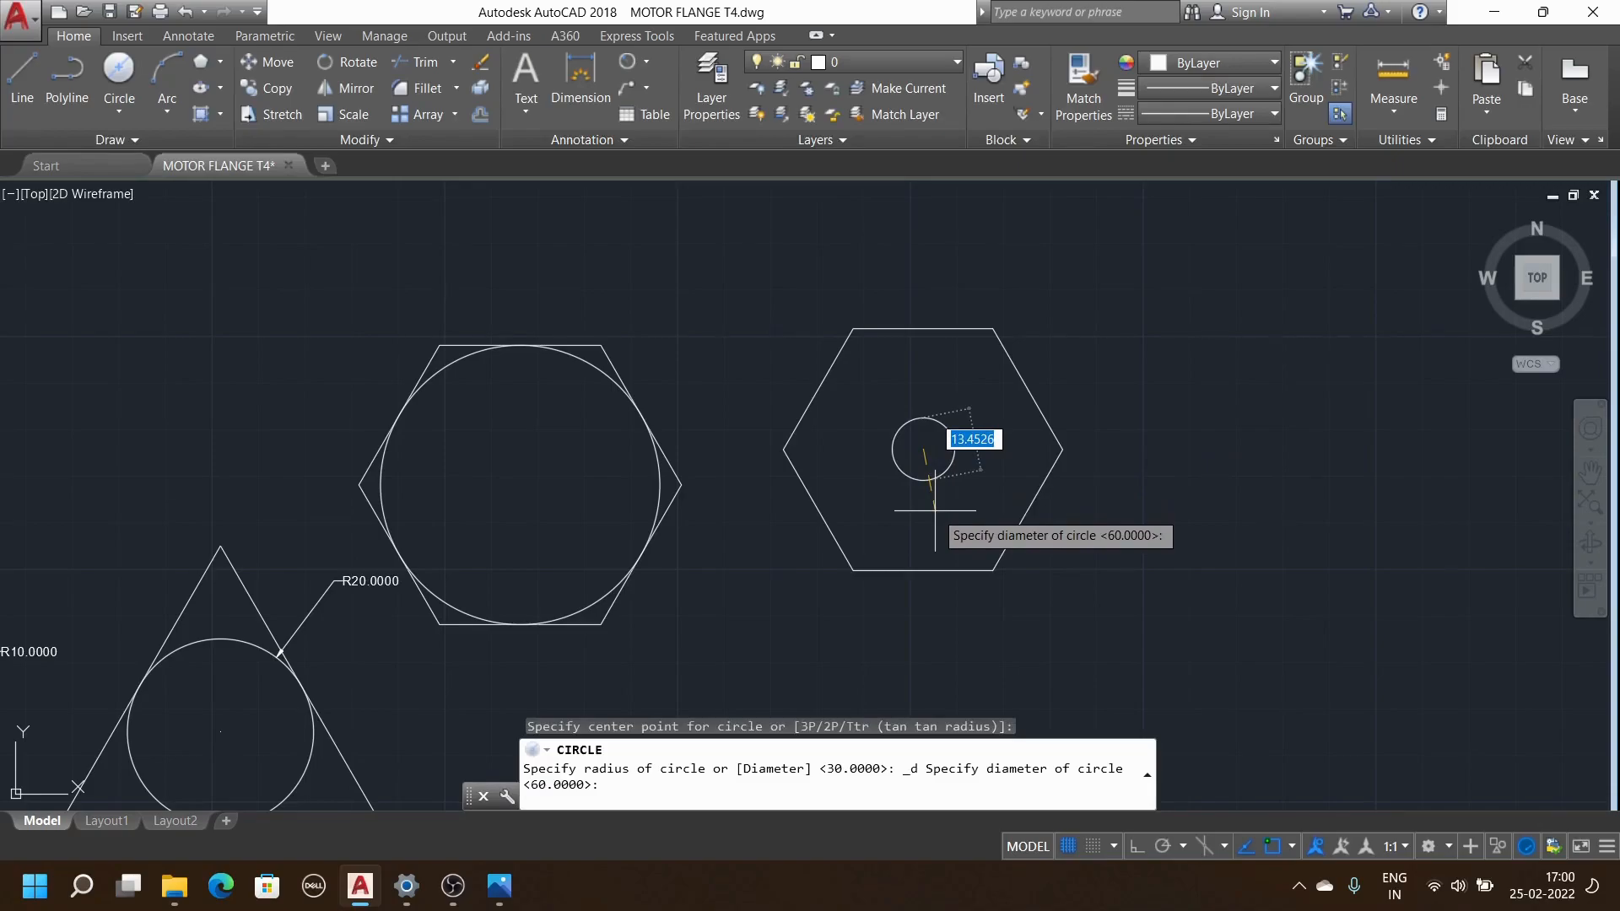
pyautogui.write('60')
pyautogui.press('Return')
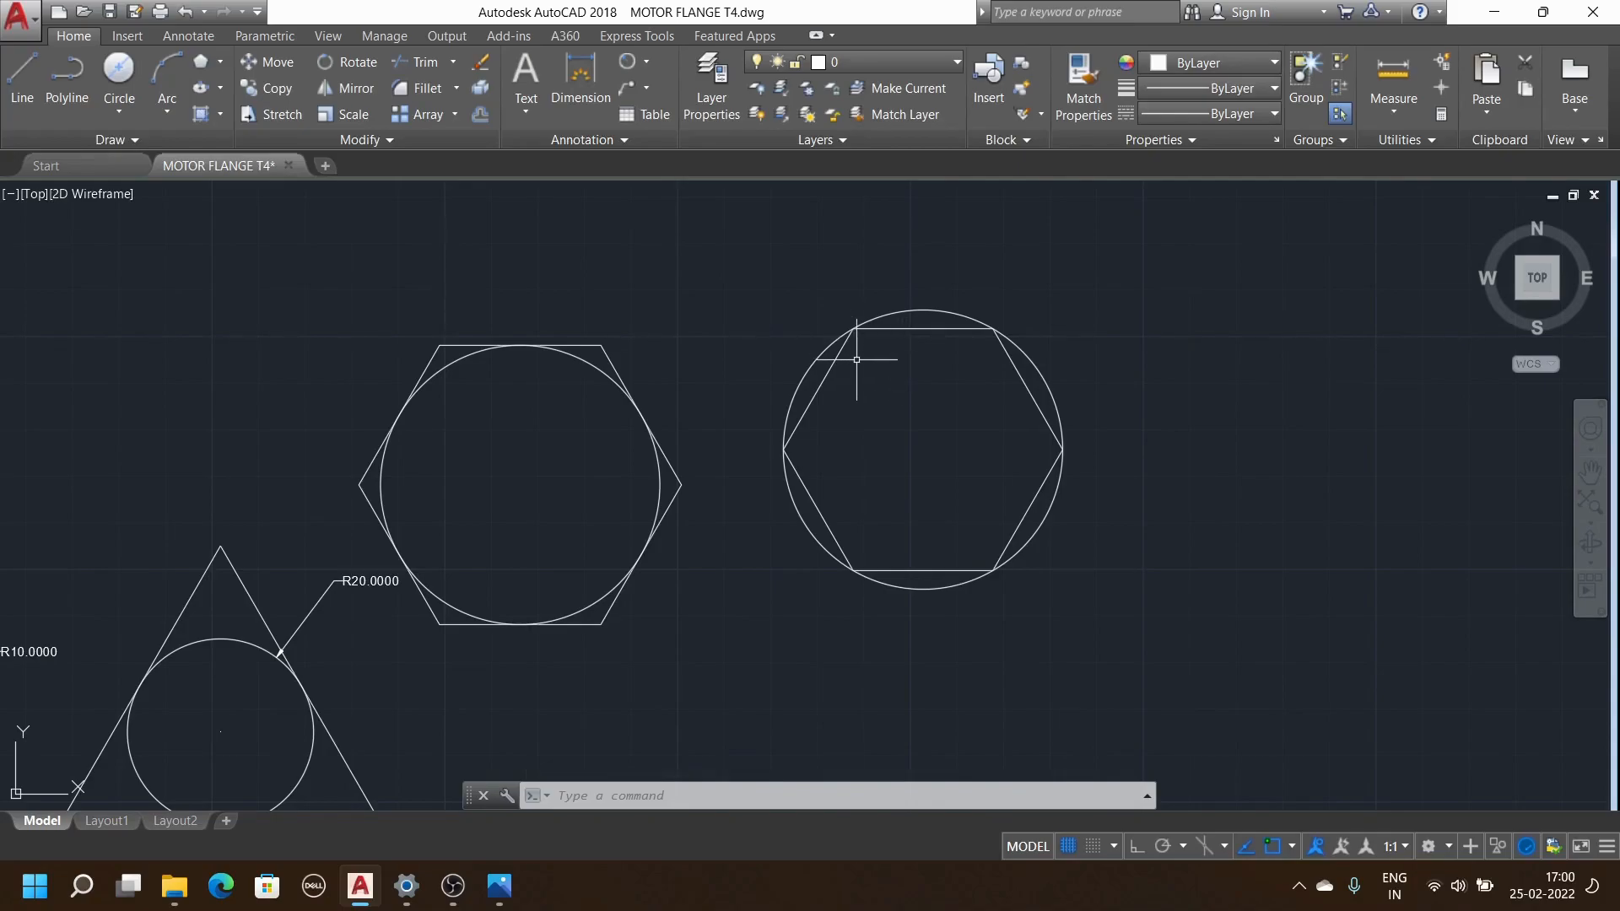
pyautogui.press('Escape')
pyautogui.press('Escape')
pyautogui.press('Escape')
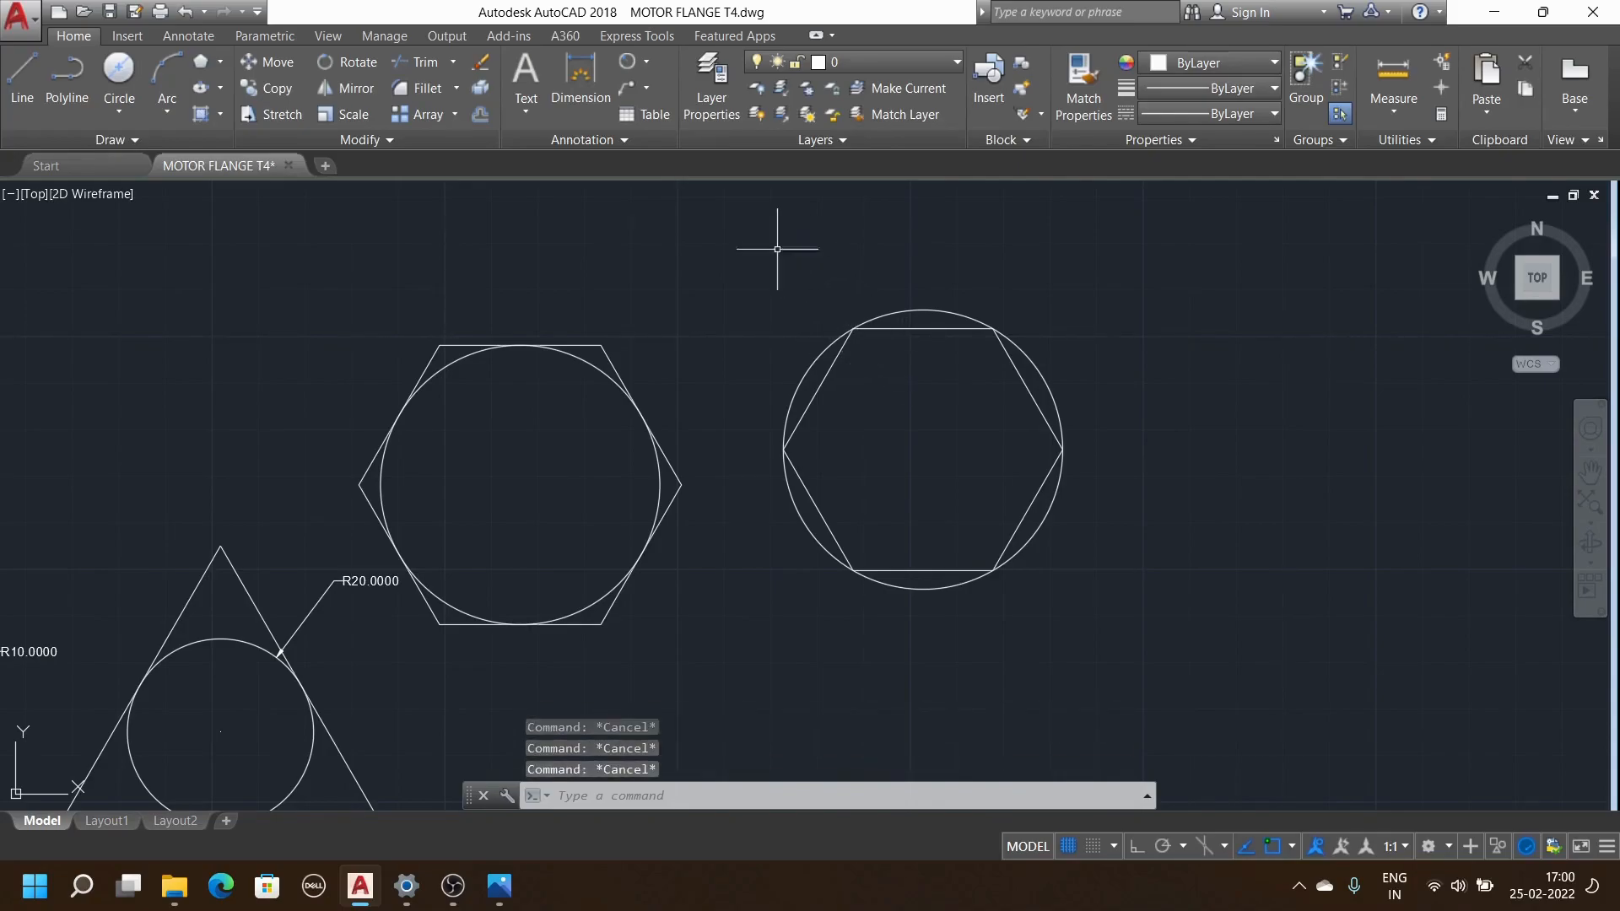
# Add radius dimensions to the circle around the second hexagon and the circle inside the first, placing both labels above and outside the shapes
pyautogui.click(629, 68)
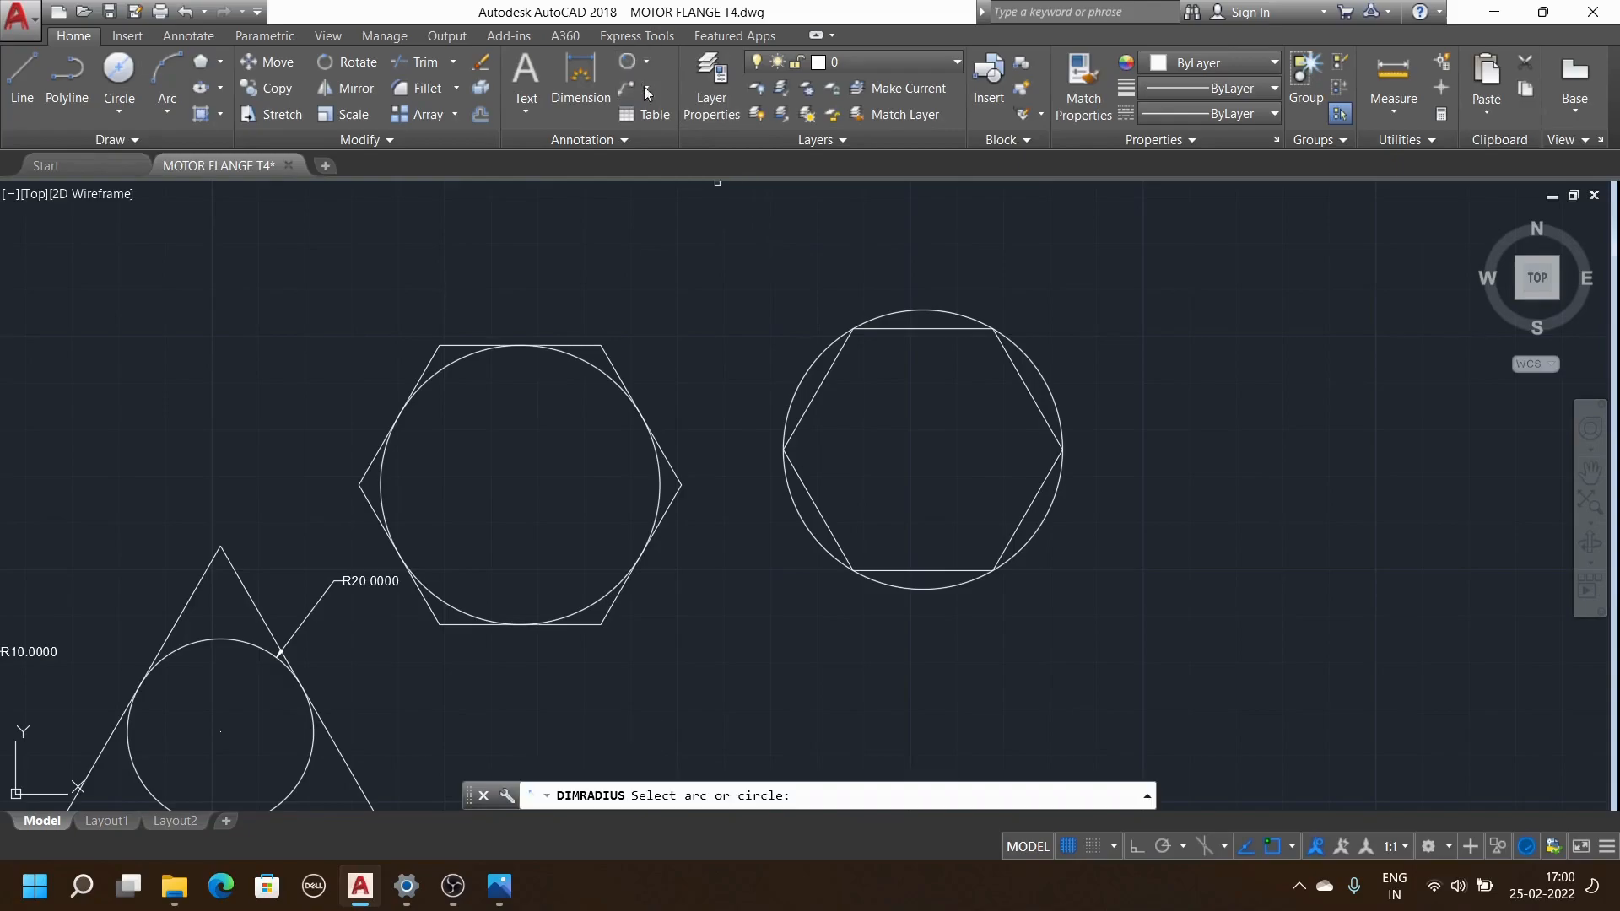
pyautogui.click(951, 314)
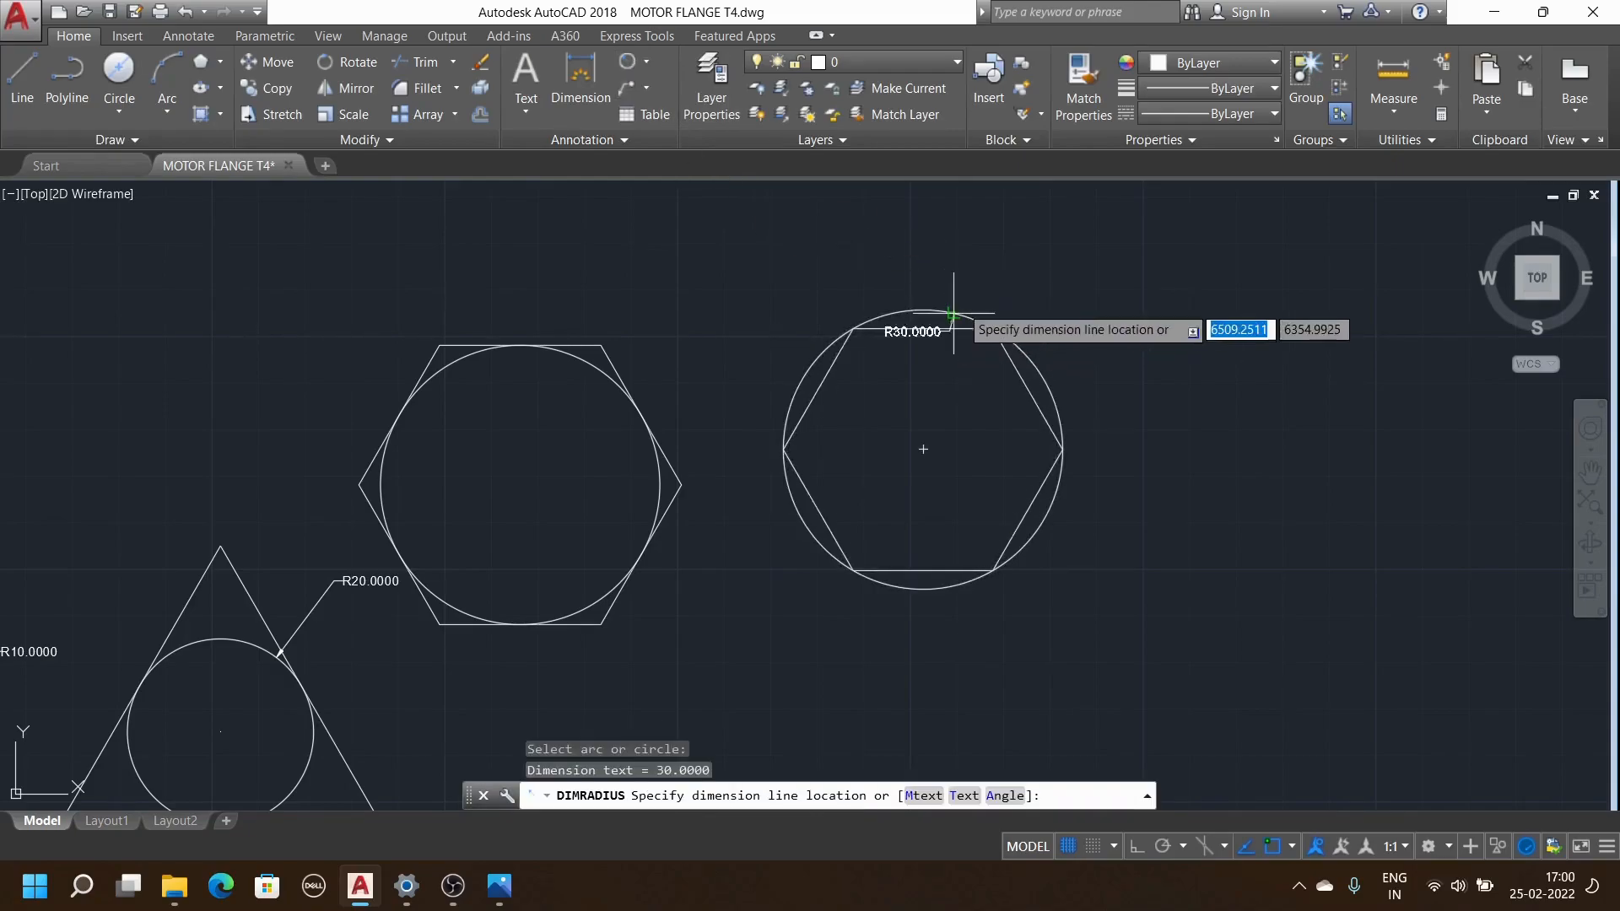
pyautogui.click(1031, 269)
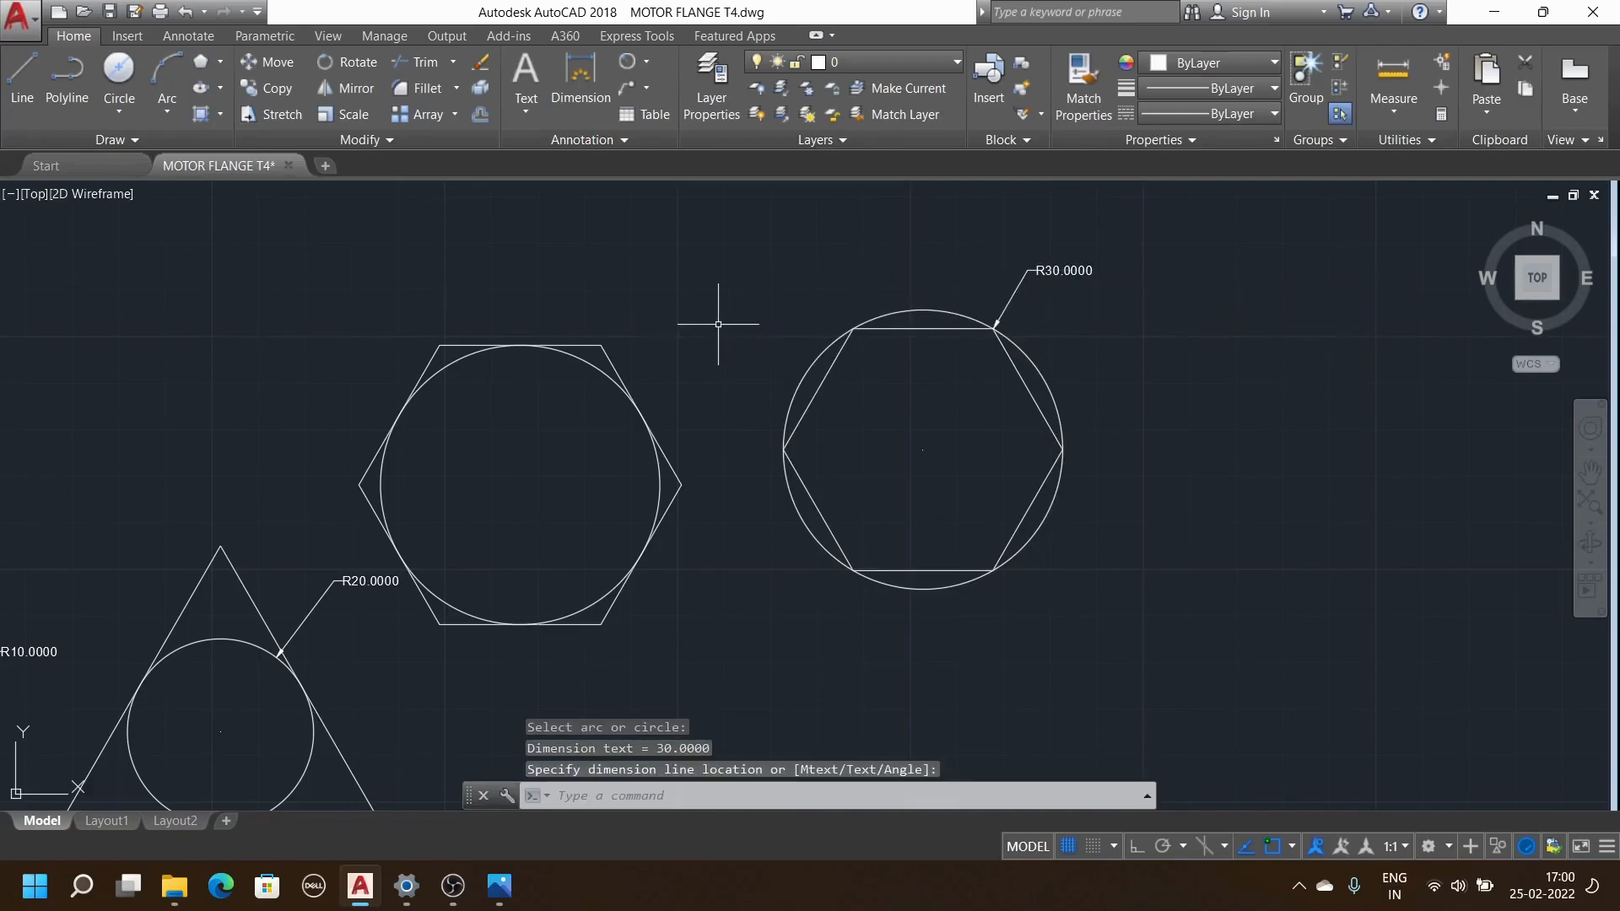
pyautogui.press('Return')
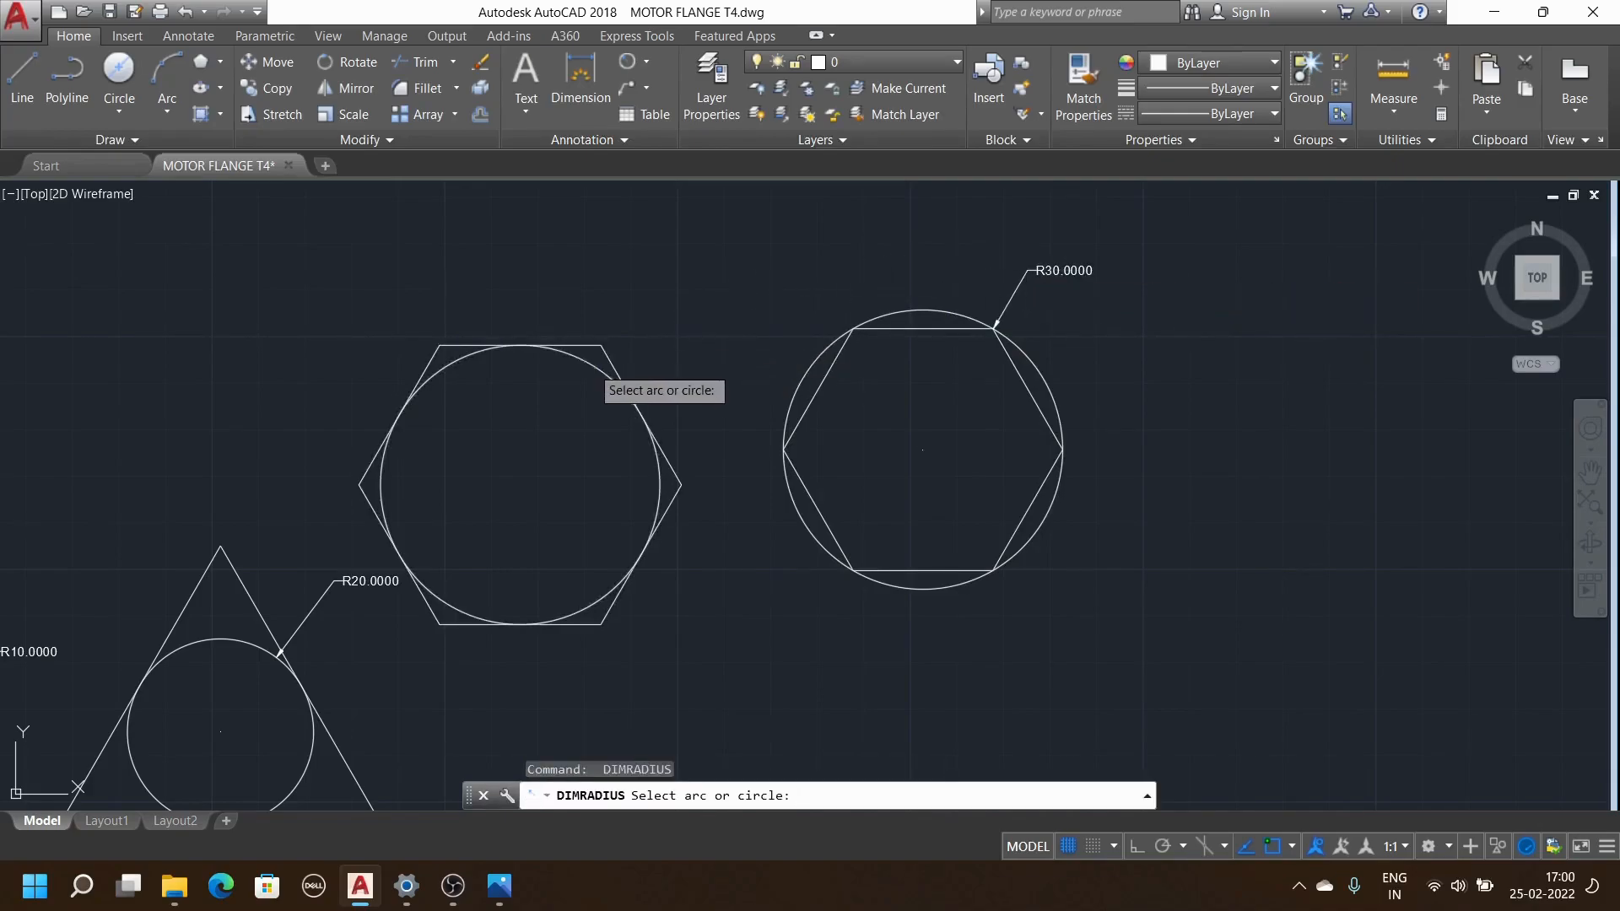
pyautogui.click(591, 365)
pyautogui.click(693, 312)
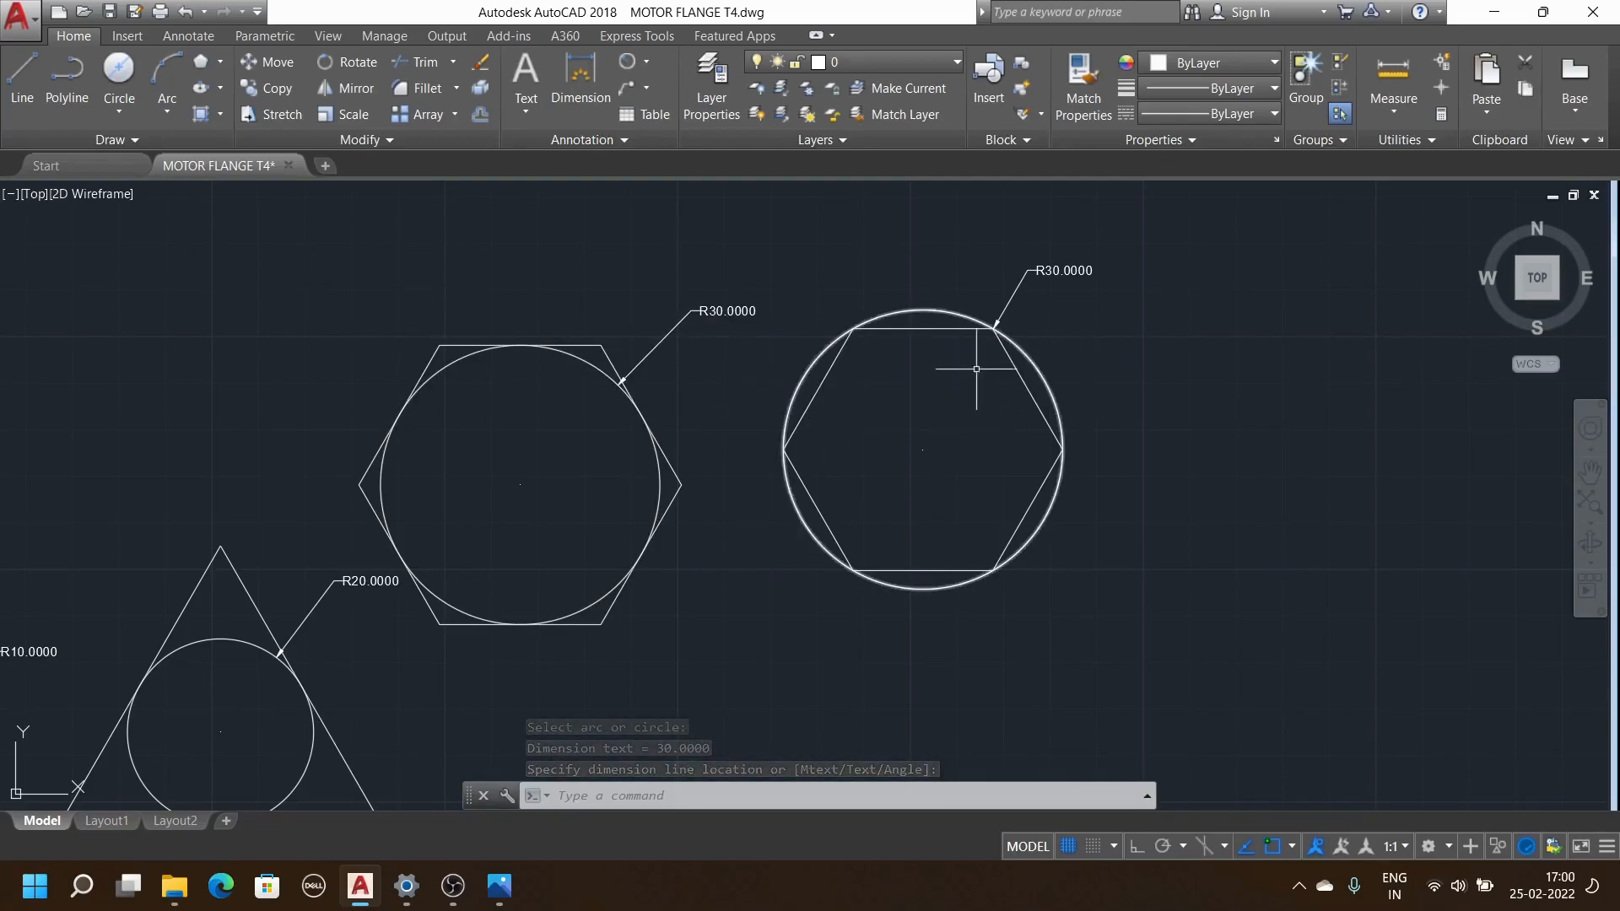
# Compare how the circumscribed and inscribed hexagons relate to their circles and radius dimensions
pyautogui.scroll(2, 850, 374)
pyautogui.scroll(-2, 852, 378)
pyautogui.scroll(-2, 770, 344)
pyautogui.scroll(4, 741, 336)
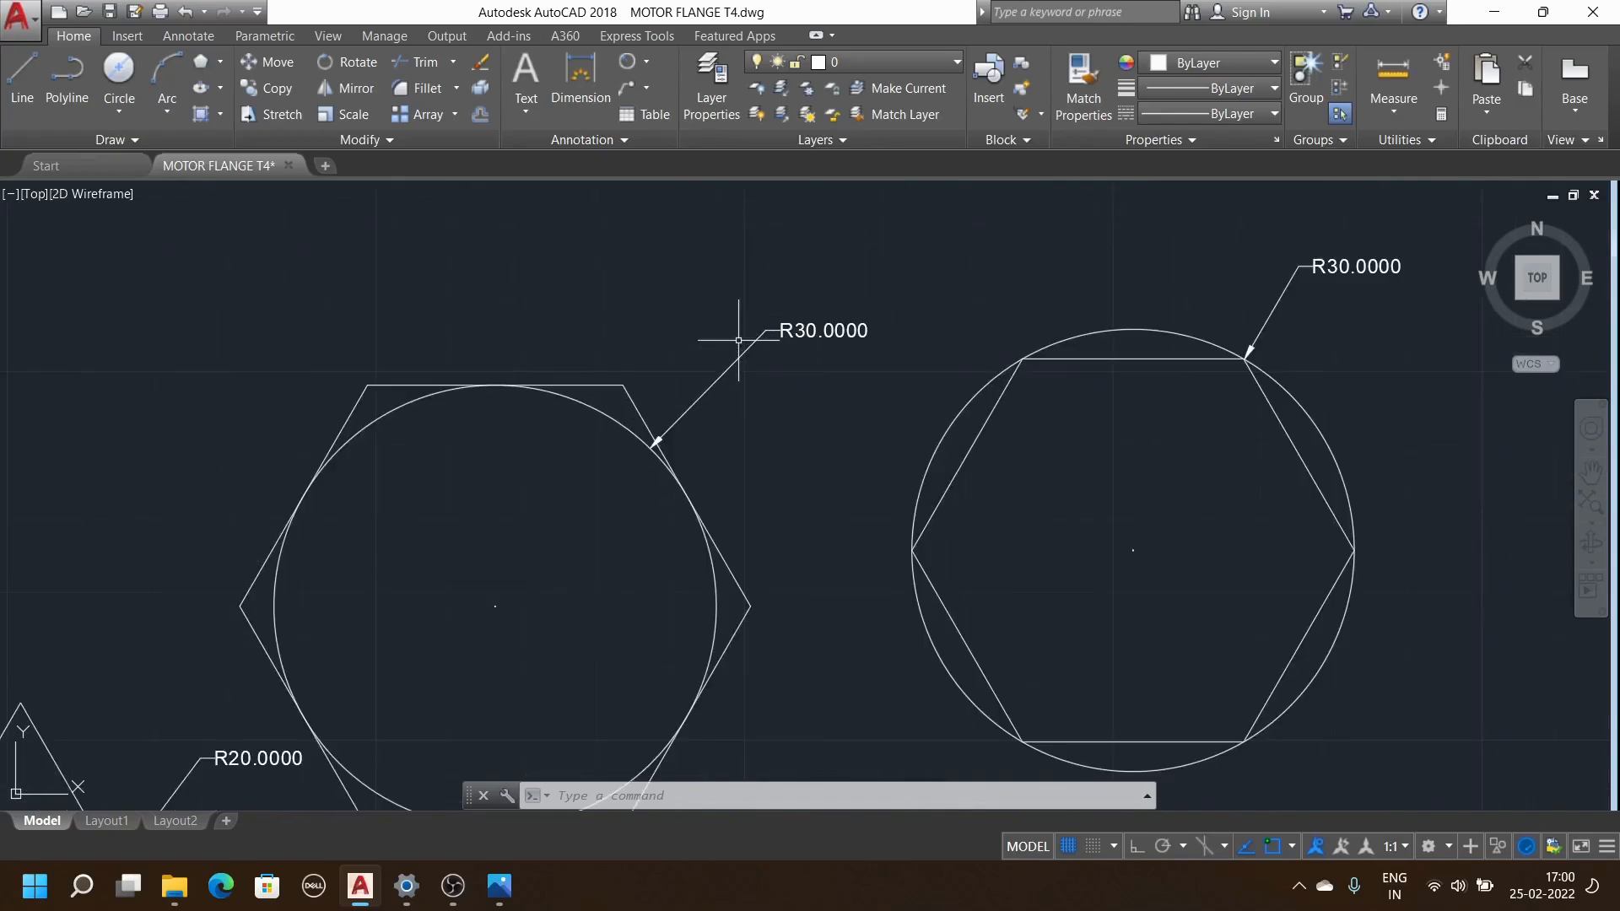
pyautogui.scroll(-6, 819, 417)
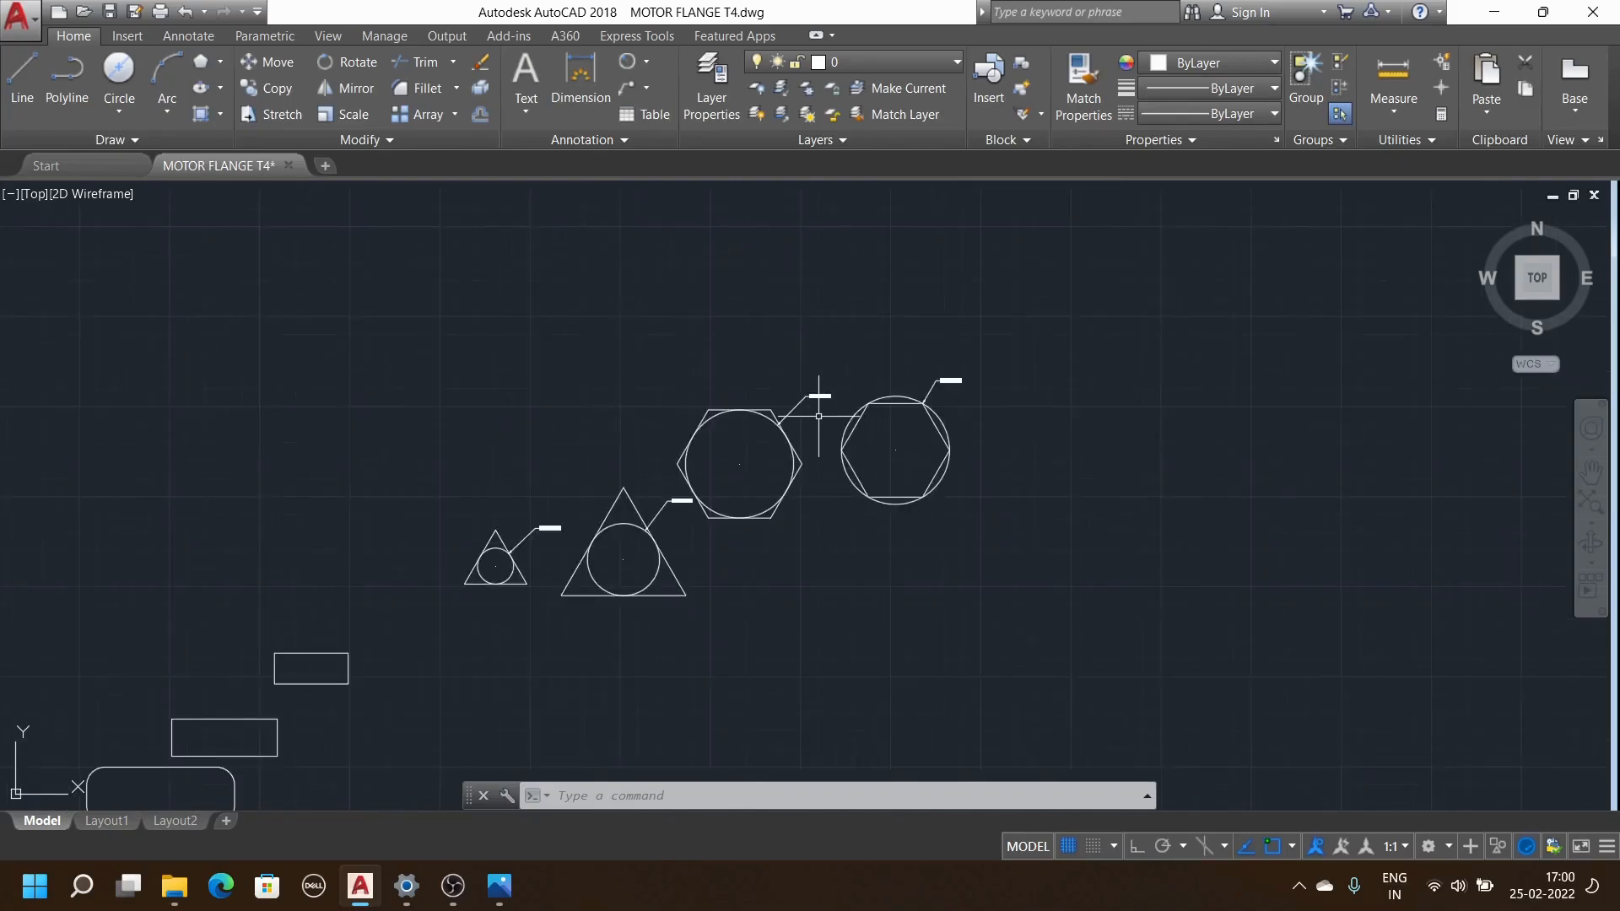
pyautogui.scroll(3, 919, 325)
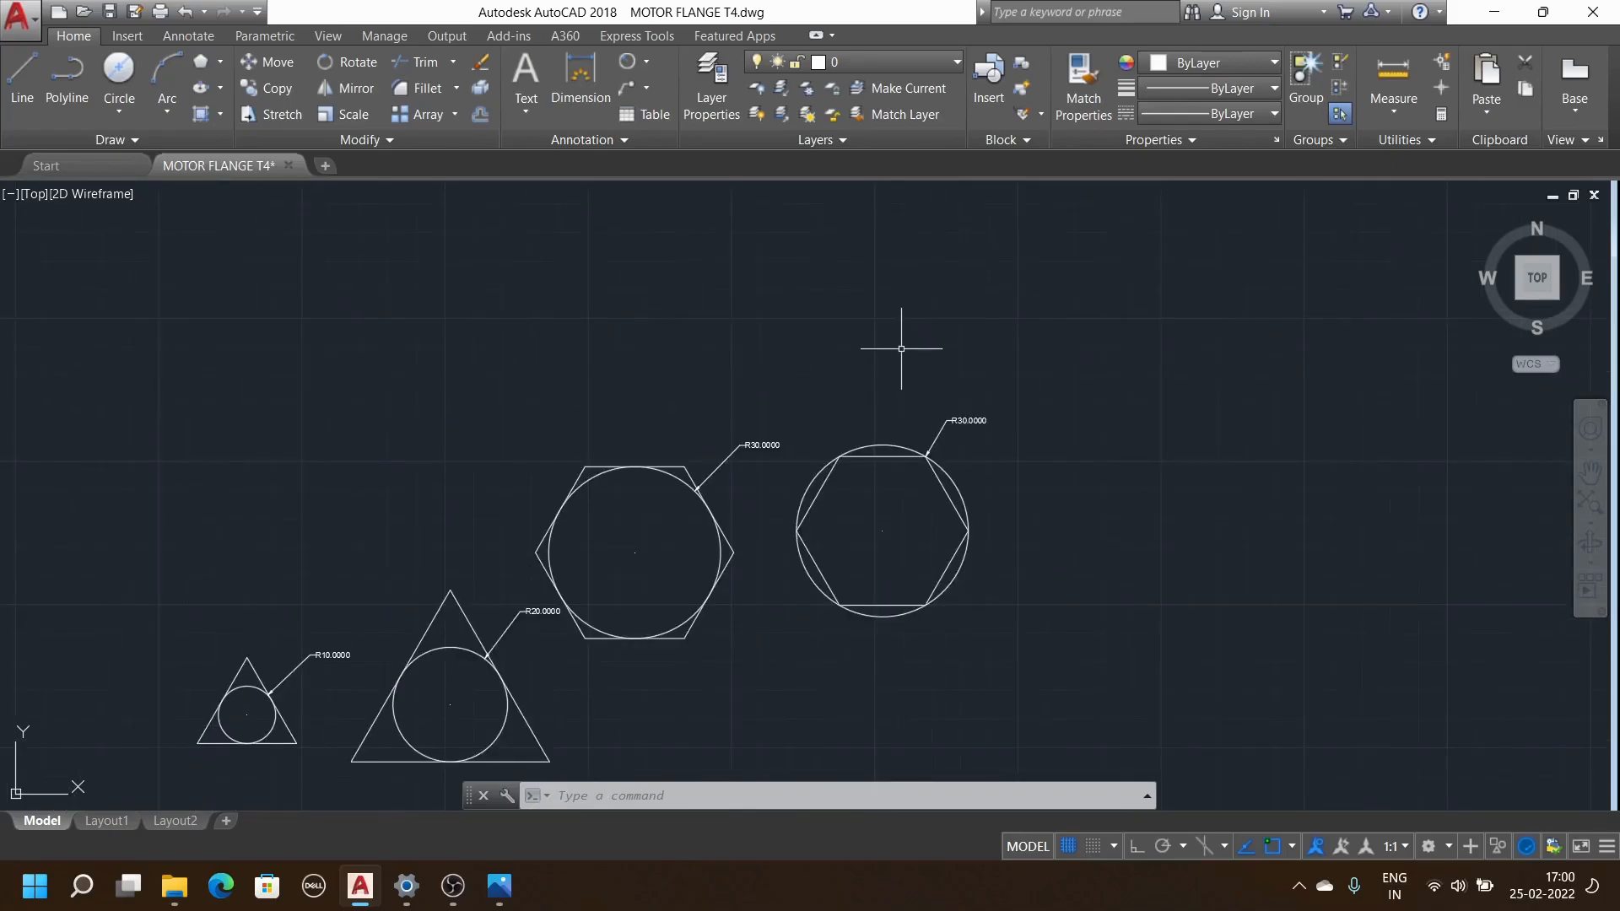
pyautogui.scroll(-4, 896, 346)
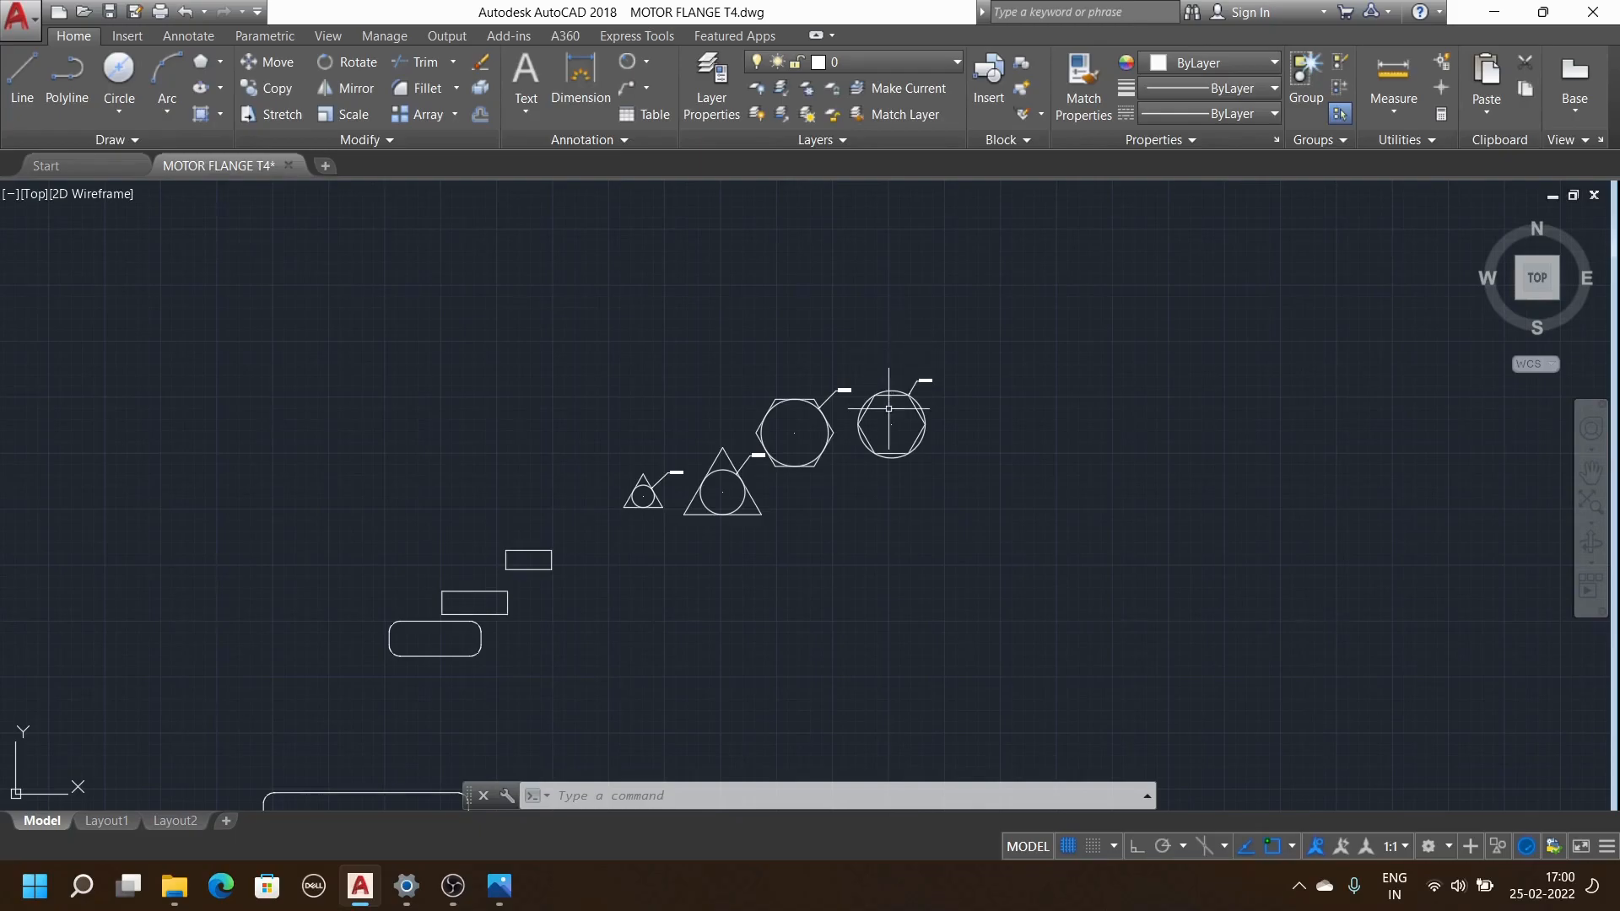
pyautogui.scroll(5, 893, 394)
pyautogui.scroll(-3, 892, 394)
pyautogui.scroll(6, 945, 344)
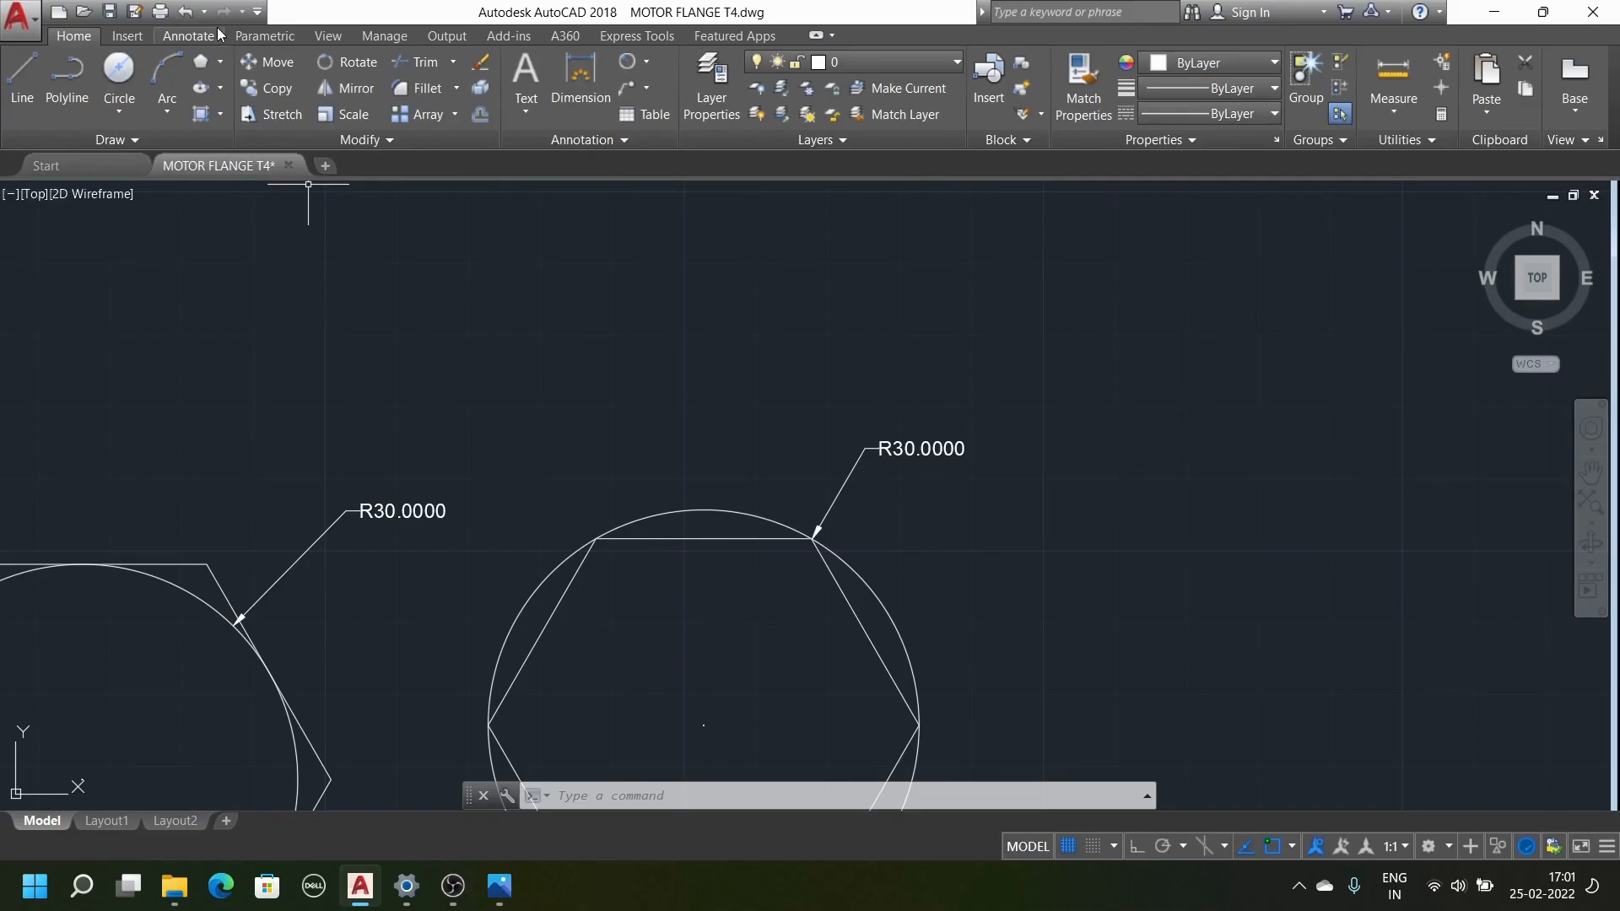
# Draw a four-sided polygon inscribed in a circle of radius 20, centred in the empty area above the second hexagon
pyautogui.click(199, 63)
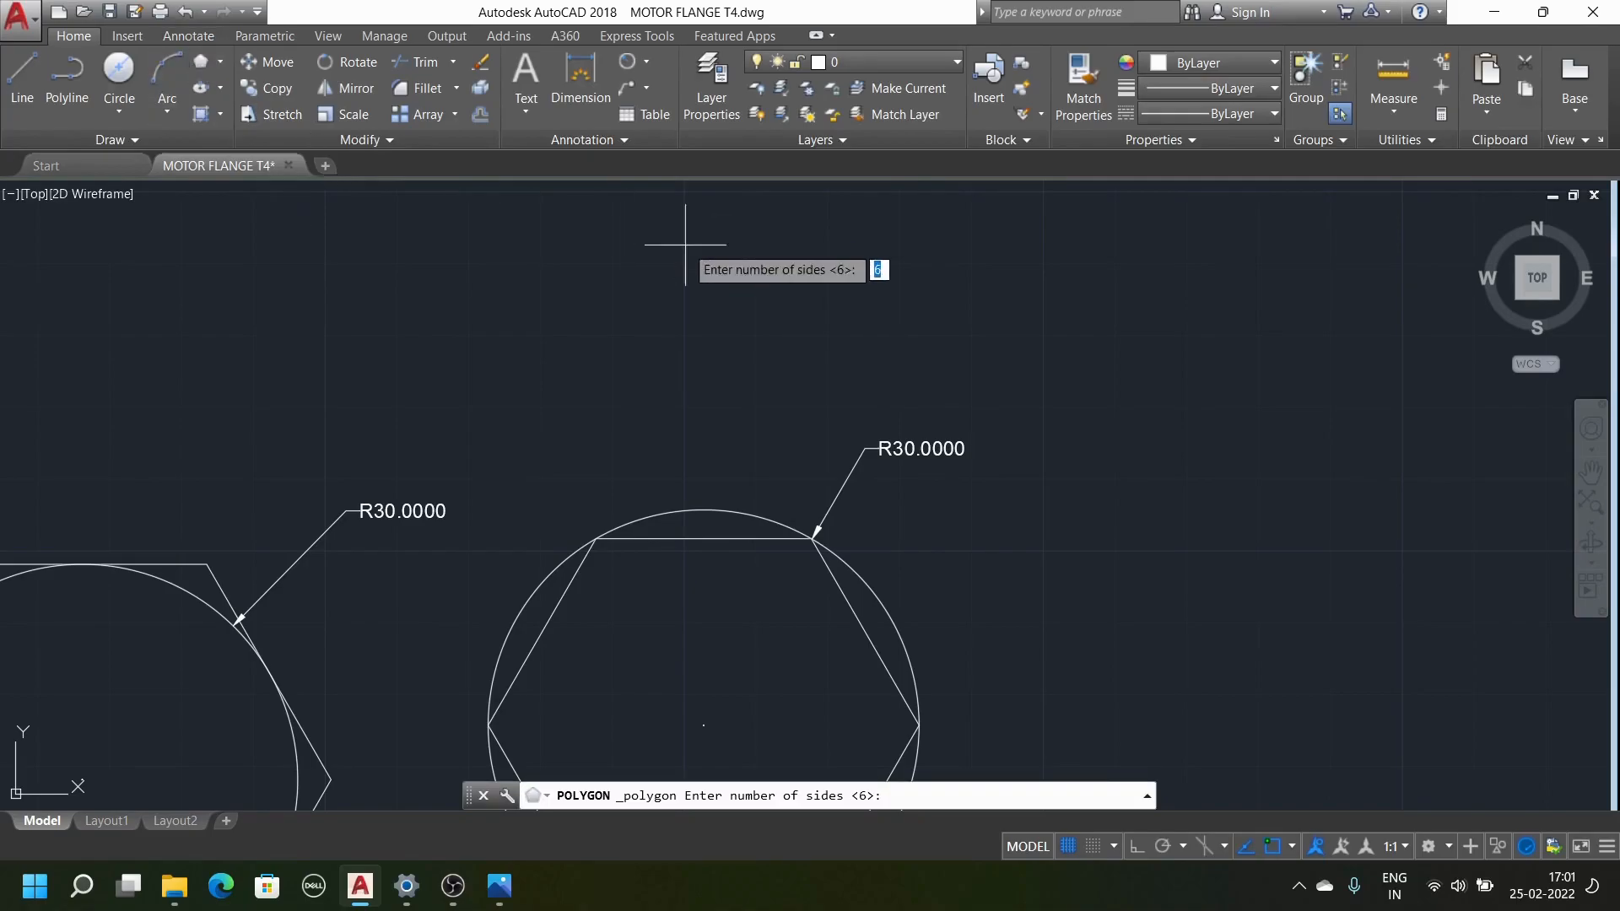
pyautogui.press('Return')
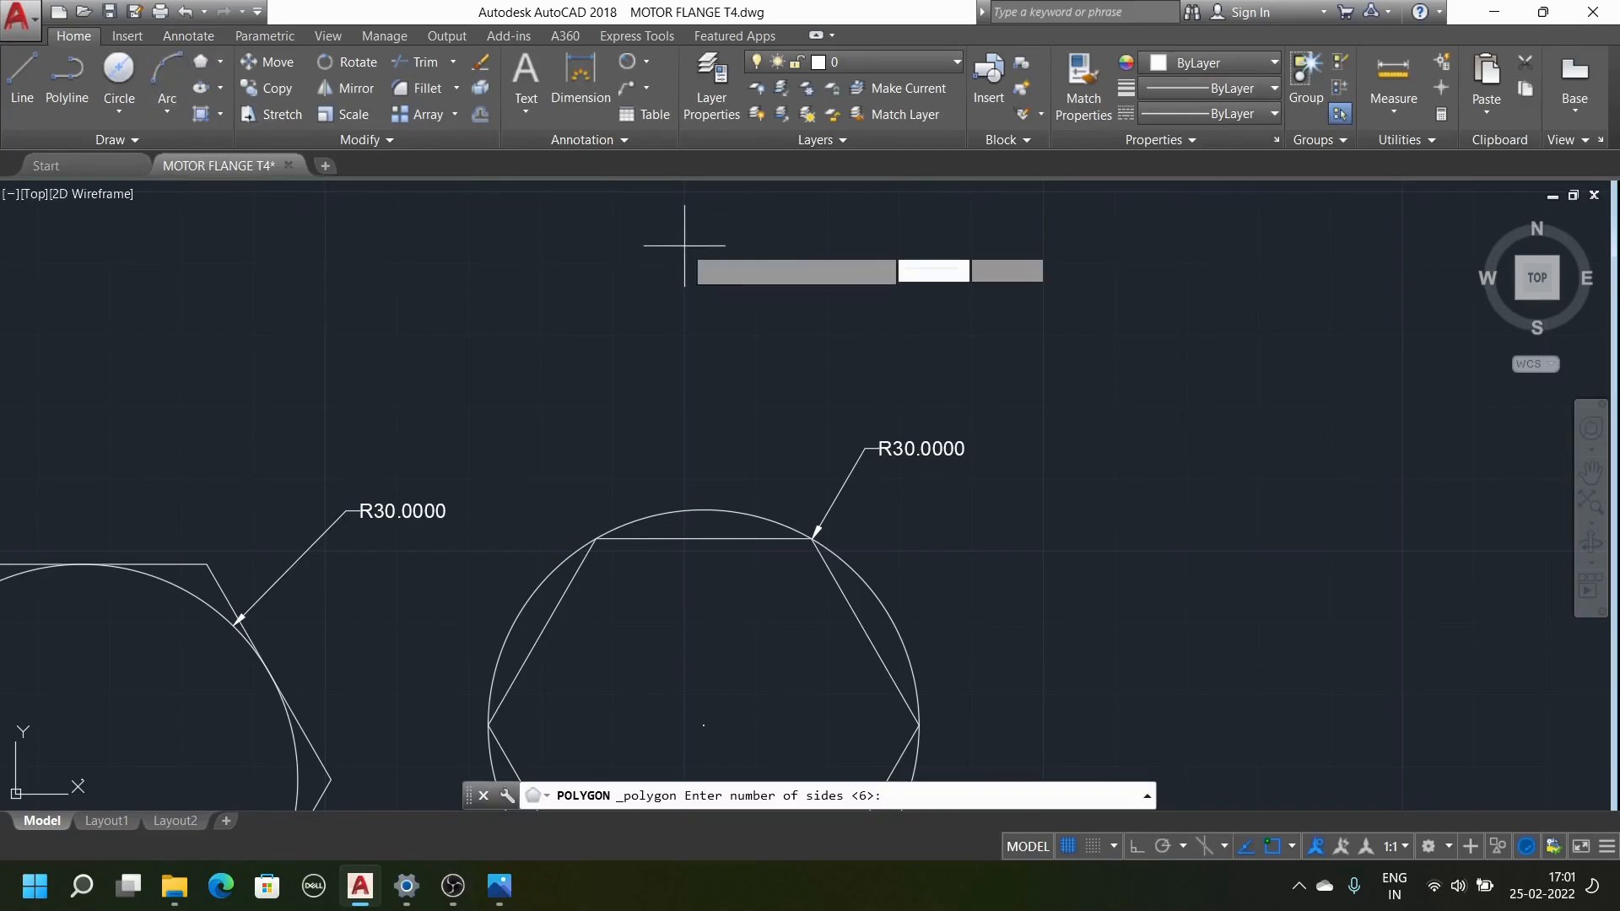
pyautogui.click(675, 275)
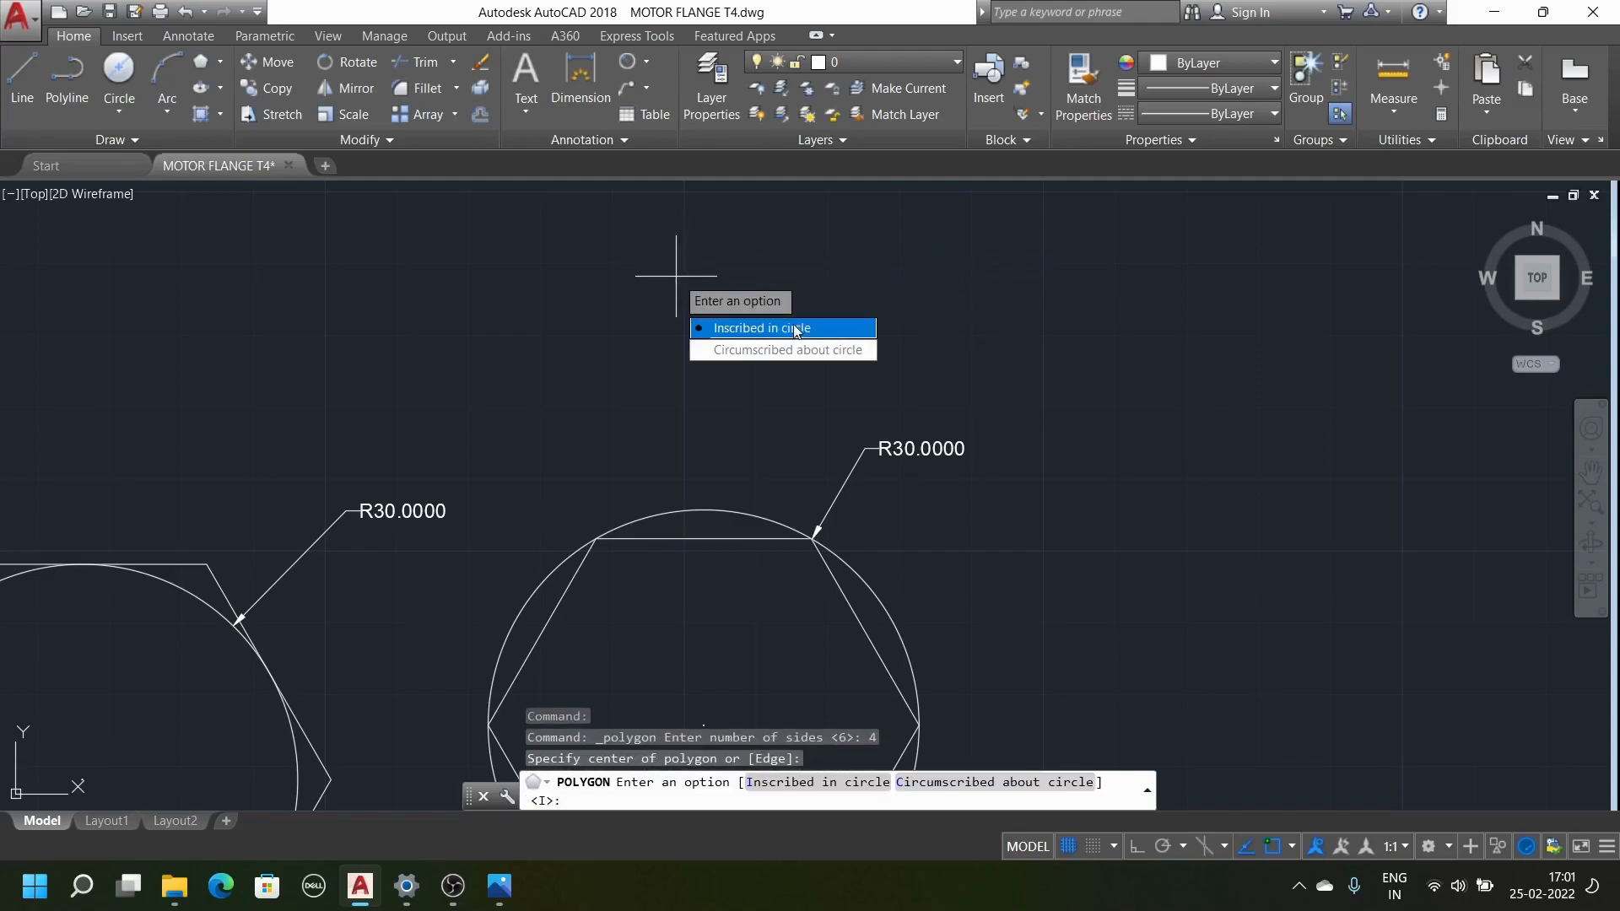
pyautogui.click(804, 332)
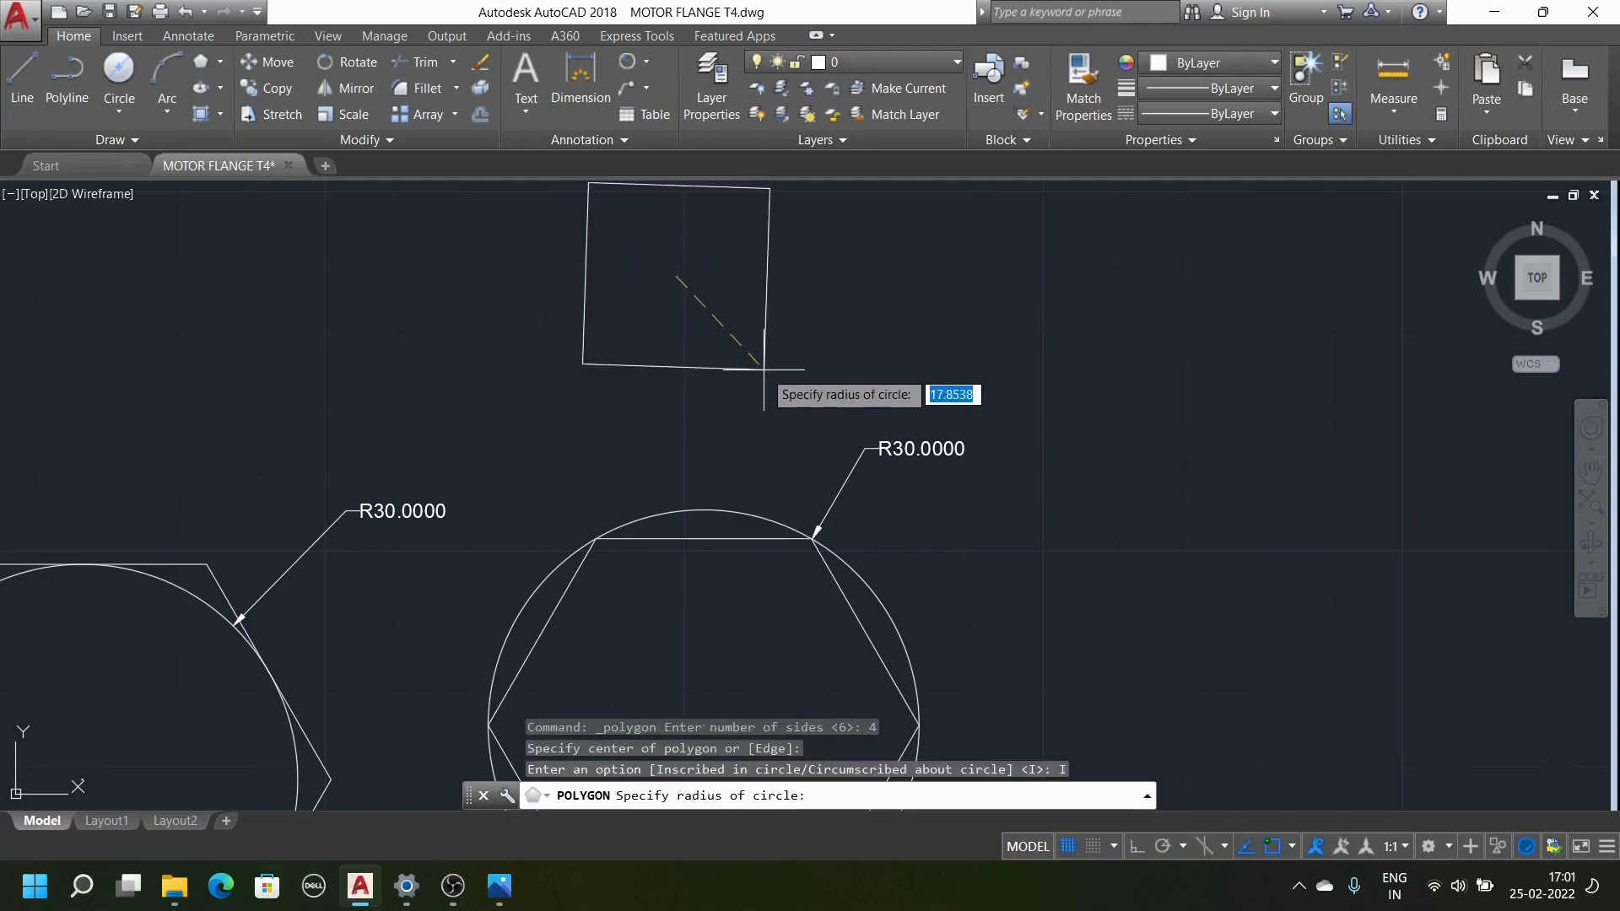
pyautogui.write('20')
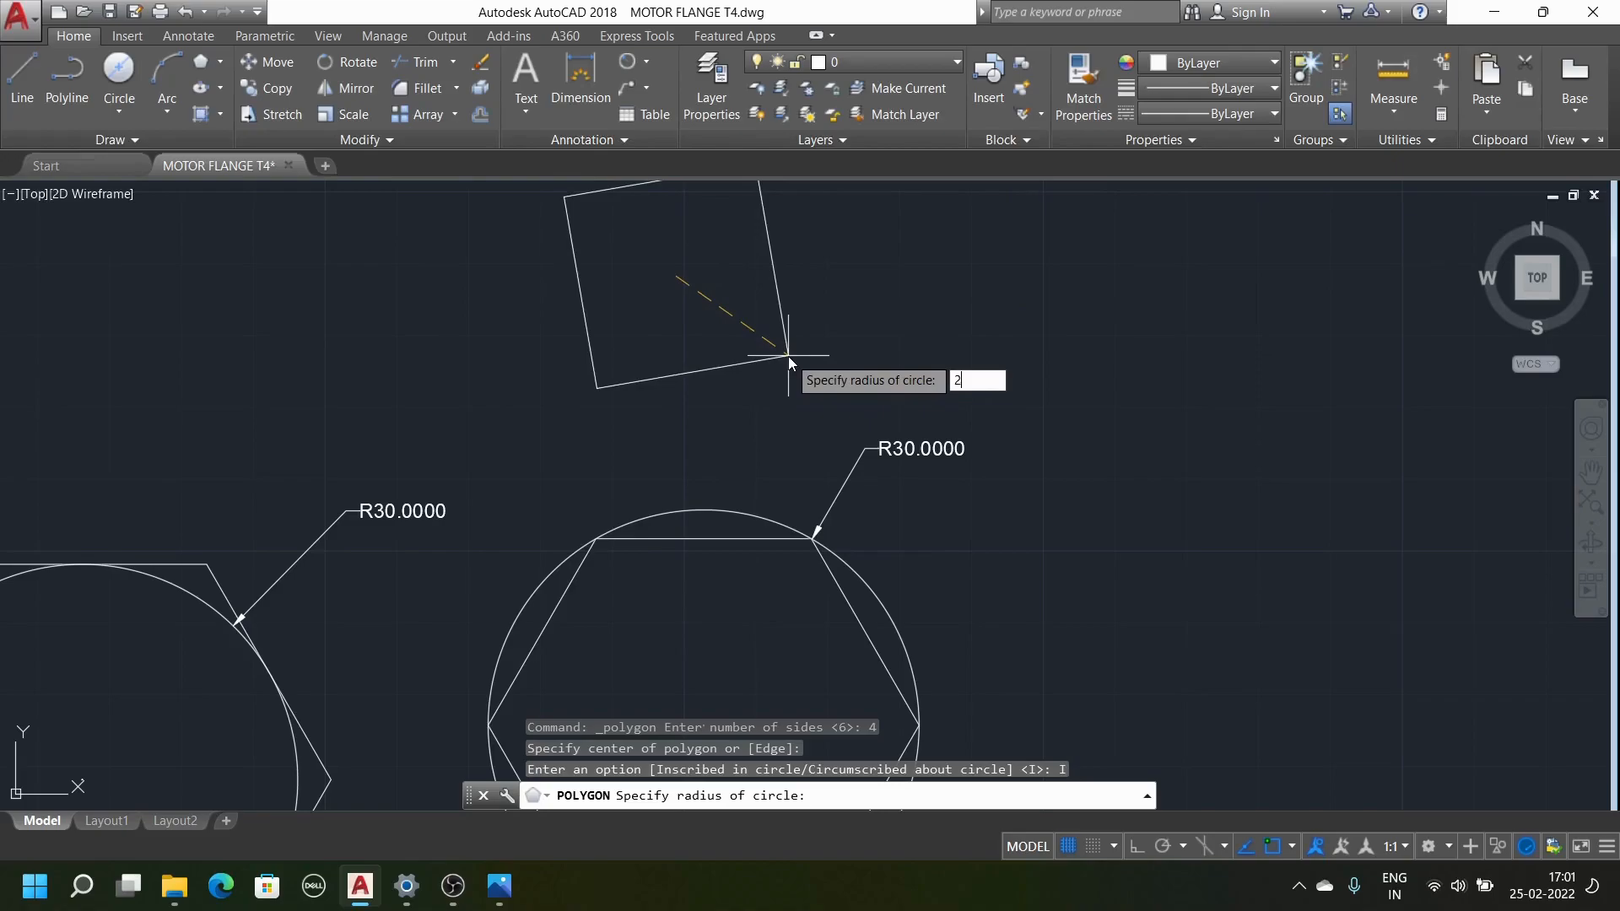
pyautogui.press('Return')
pyautogui.scroll(-3, 778, 475)
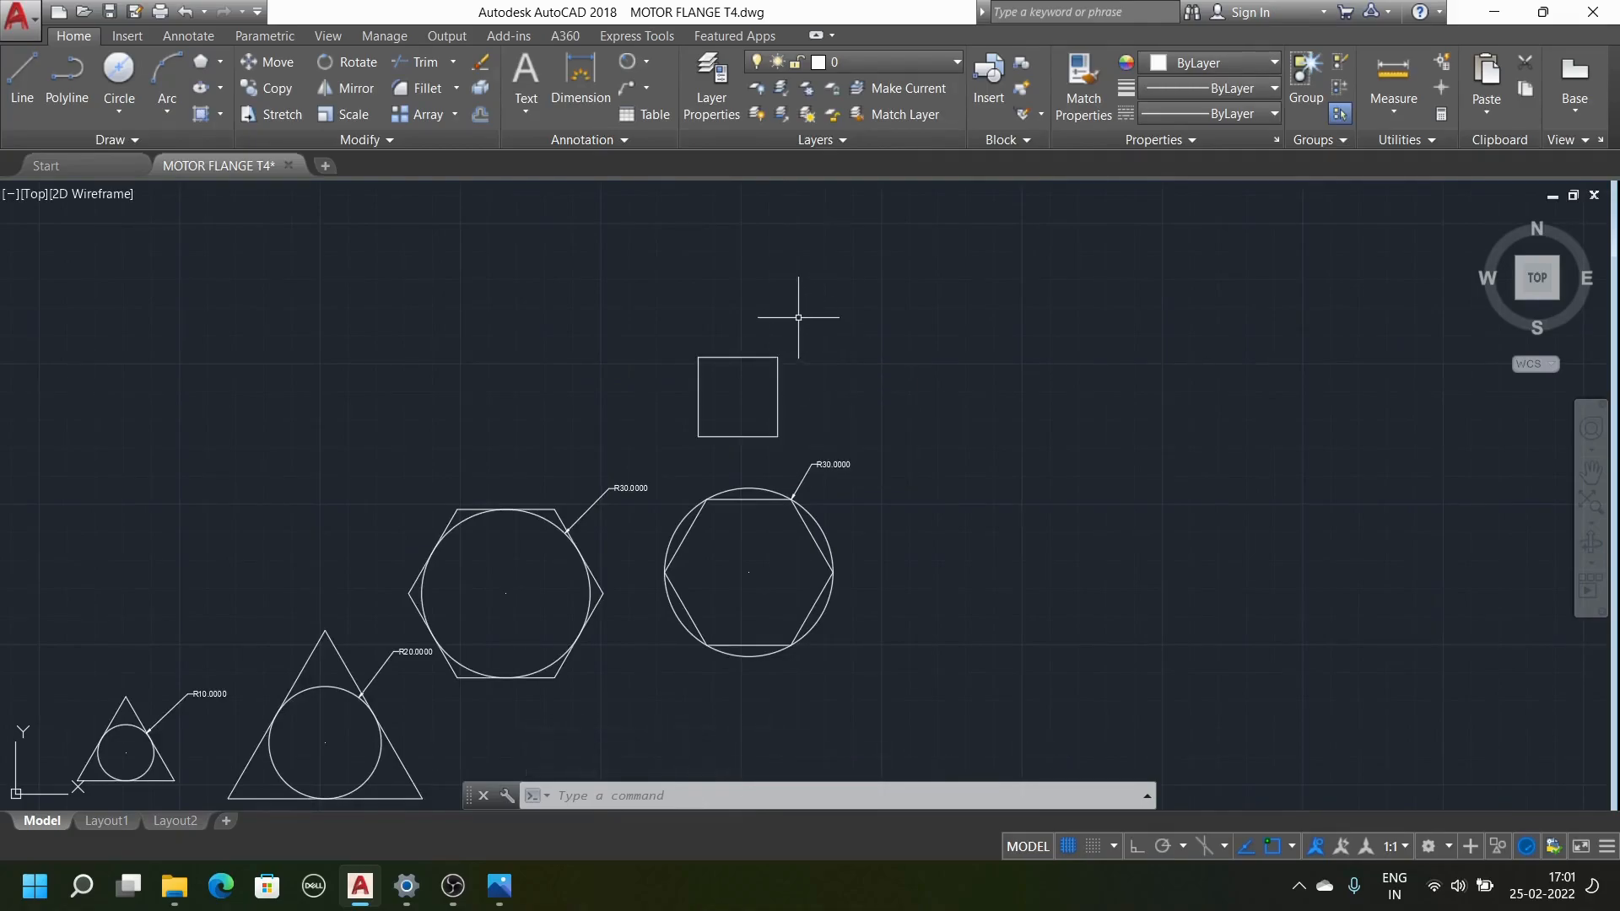
# Draw a ten-sided polygon with the inscribed-in-circle option in the empty area beside the square, larger than both hexagons
pyautogui.click(201, 63)
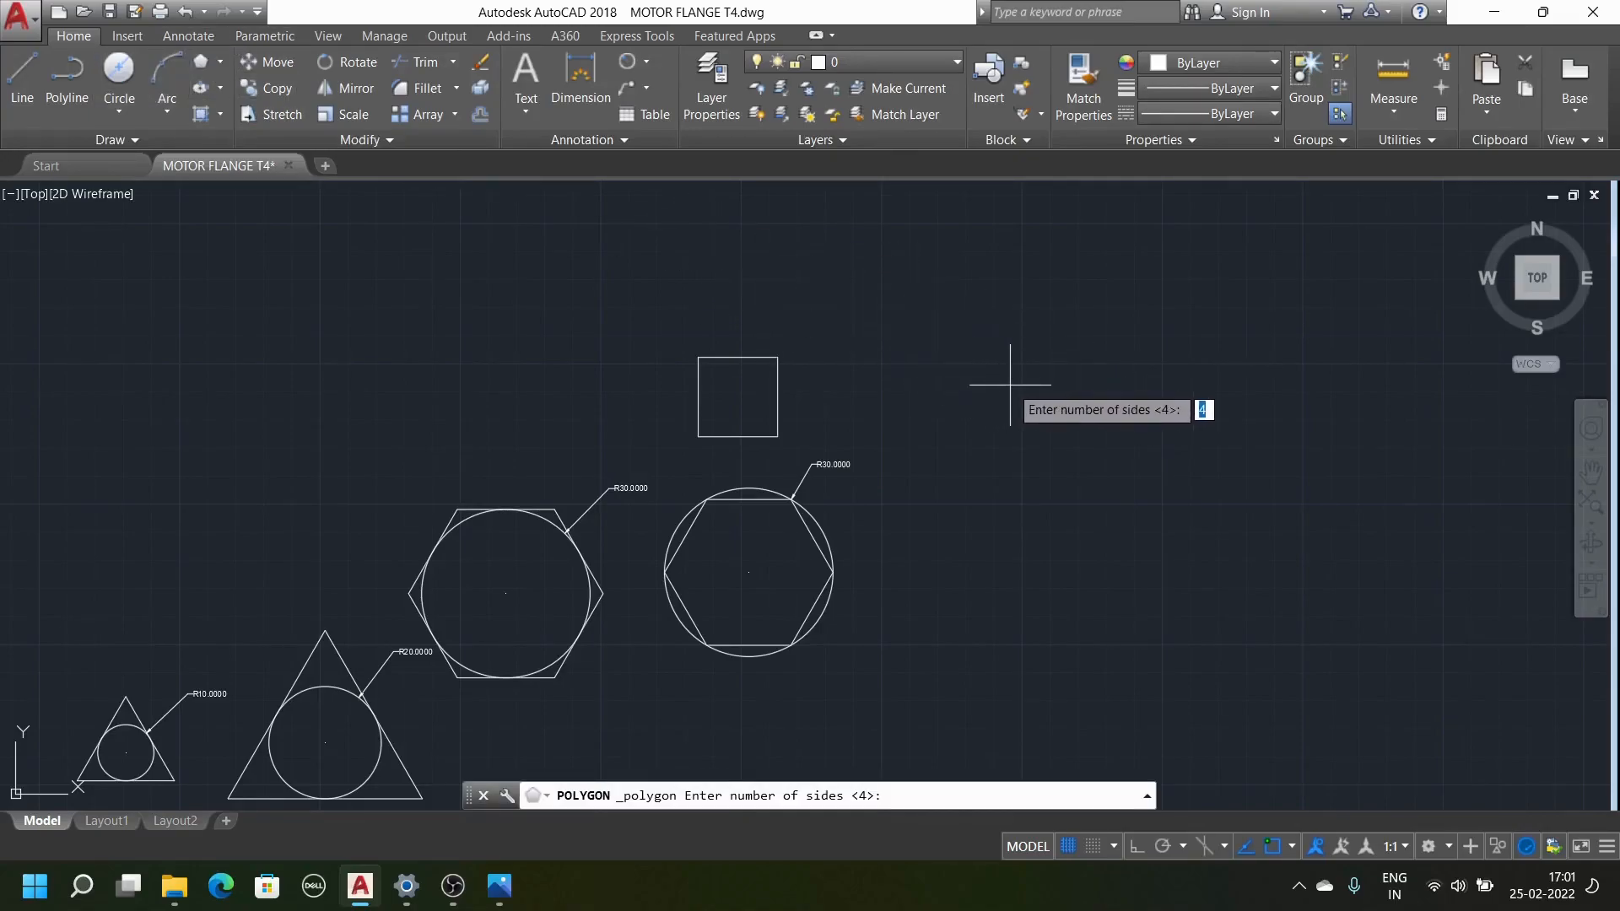
pyautogui.write('10')
pyautogui.press('Return')
pyautogui.click(988, 356)
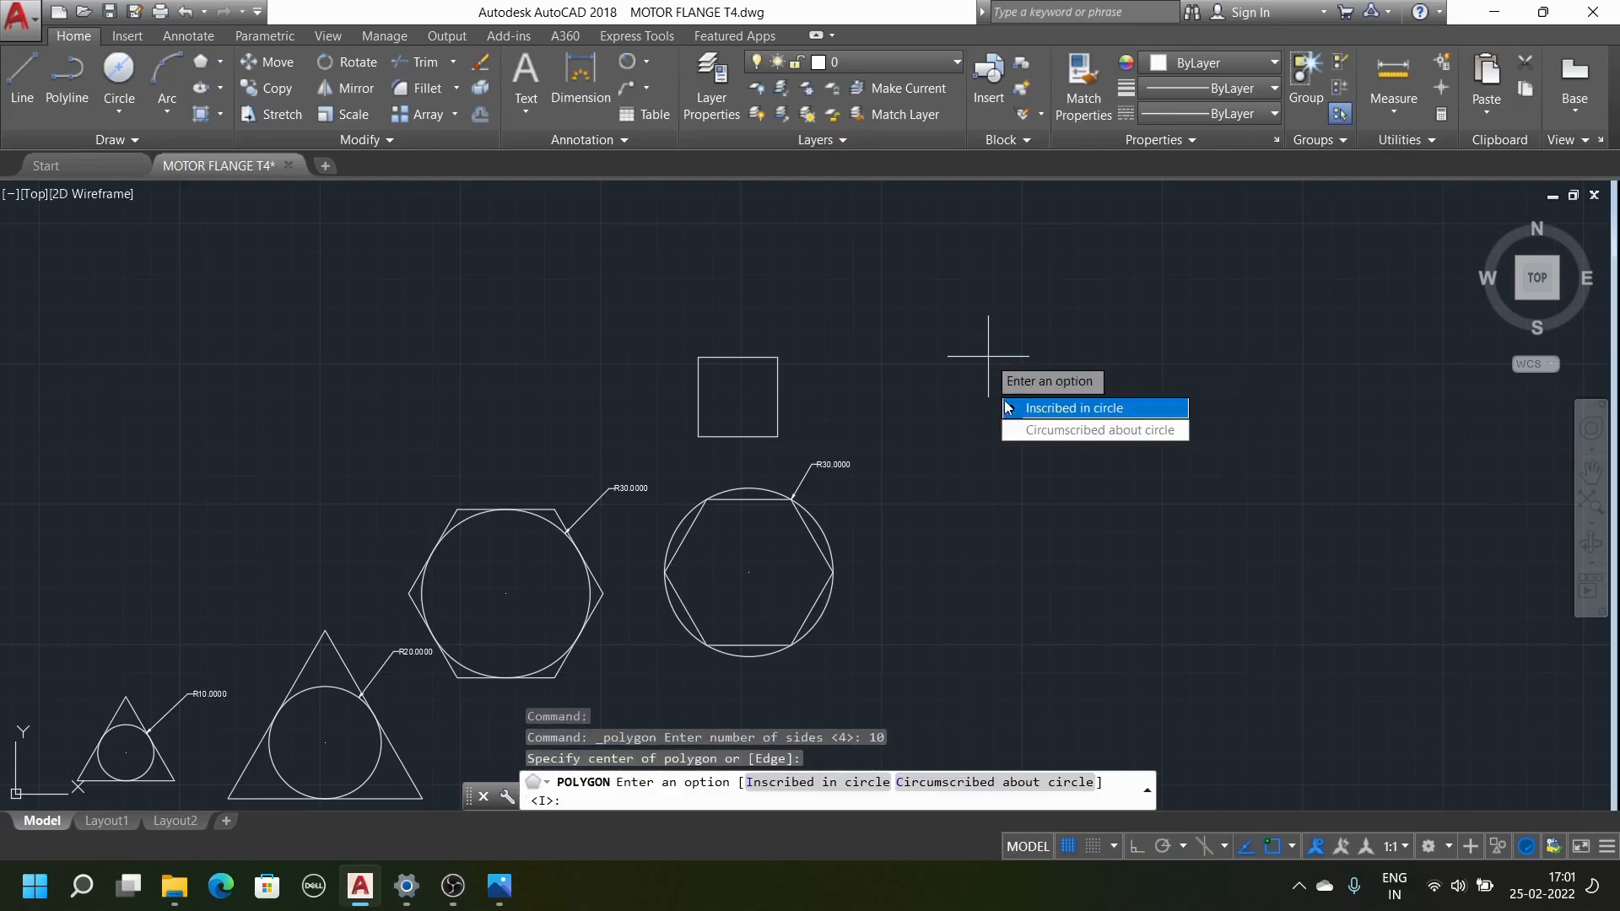
pyautogui.click(1040, 413)
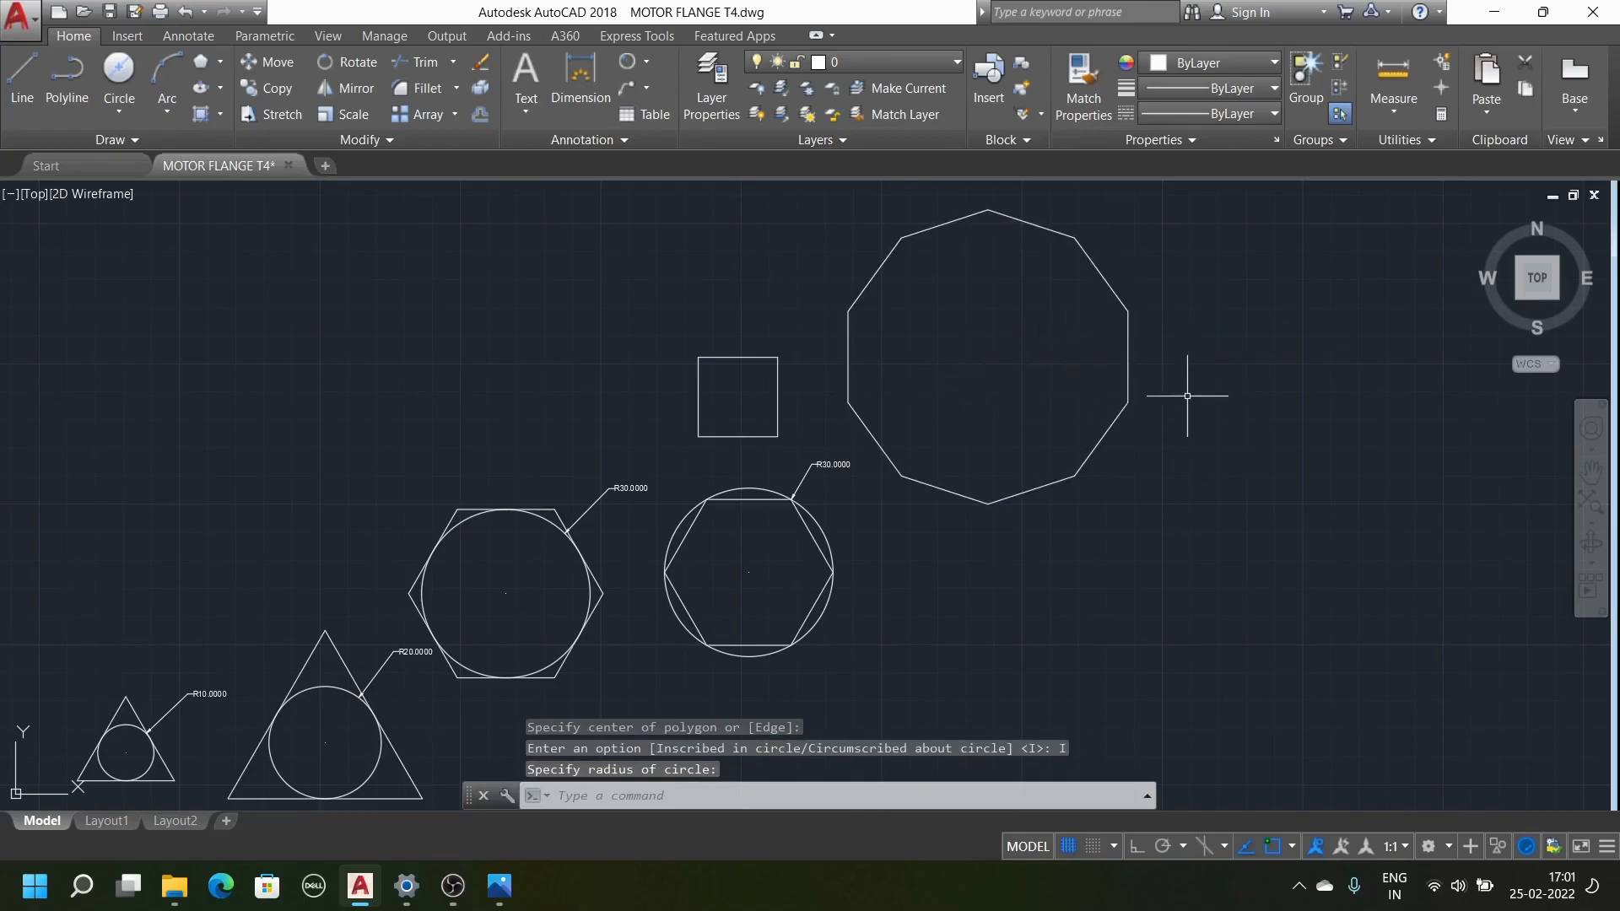
pyautogui.scroll(-4, 1186, 388)
pyautogui.scroll(4, 1090, 414)
pyautogui.scroll(-4, 1097, 338)
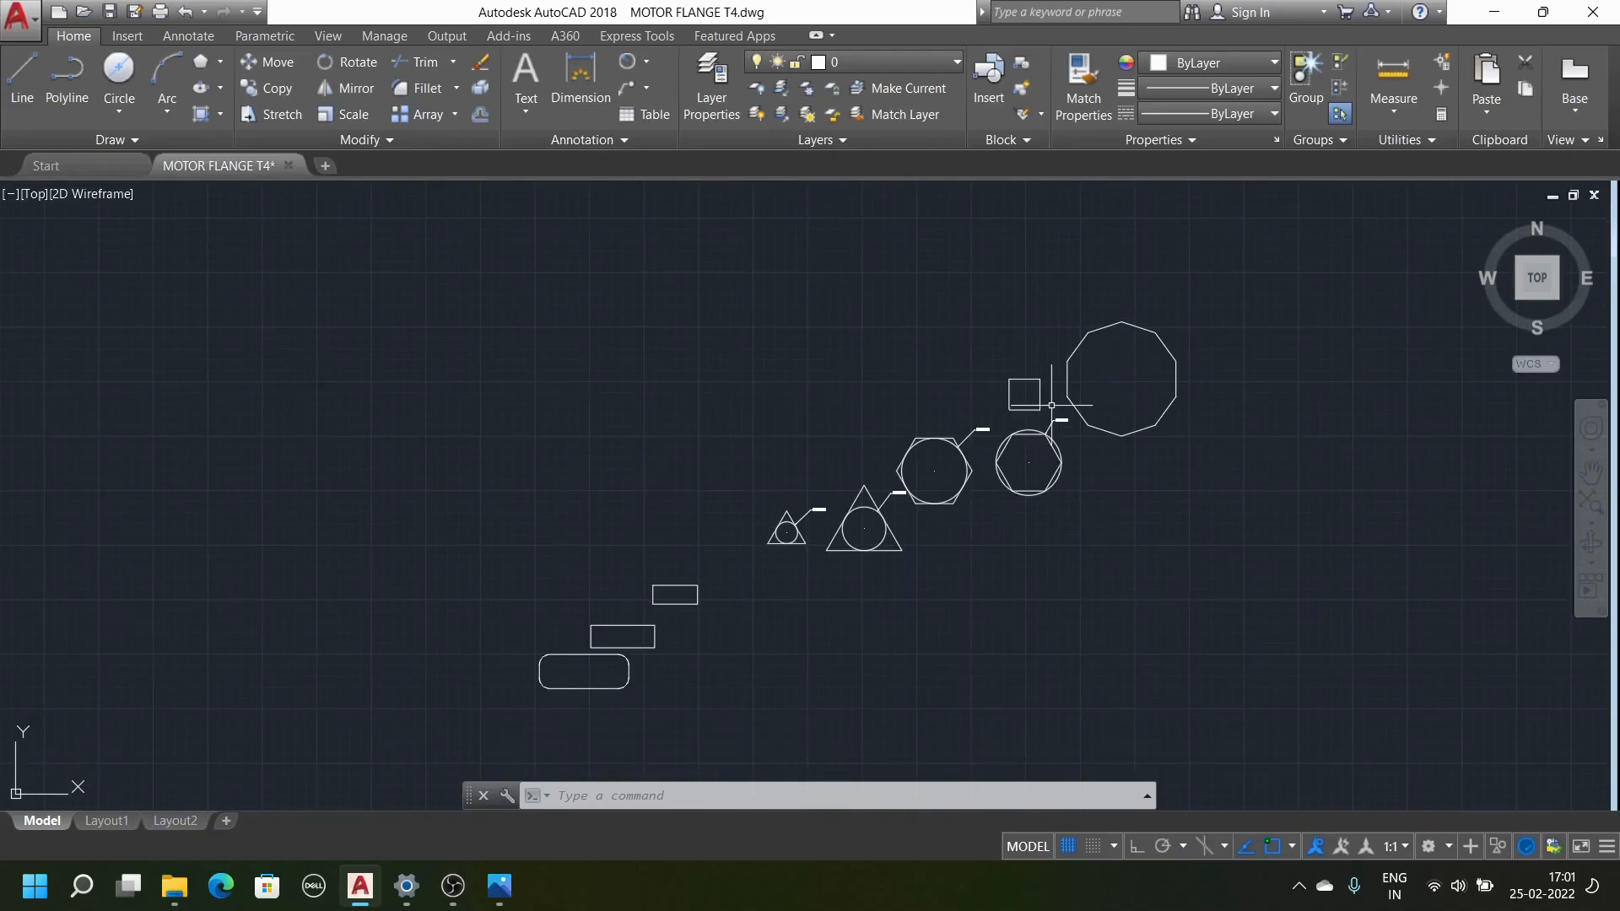
pyautogui.scroll(-2, 1027, 459)
pyautogui.scroll(4, 1120, 373)
pyautogui.scroll(-4, 1122, 372)
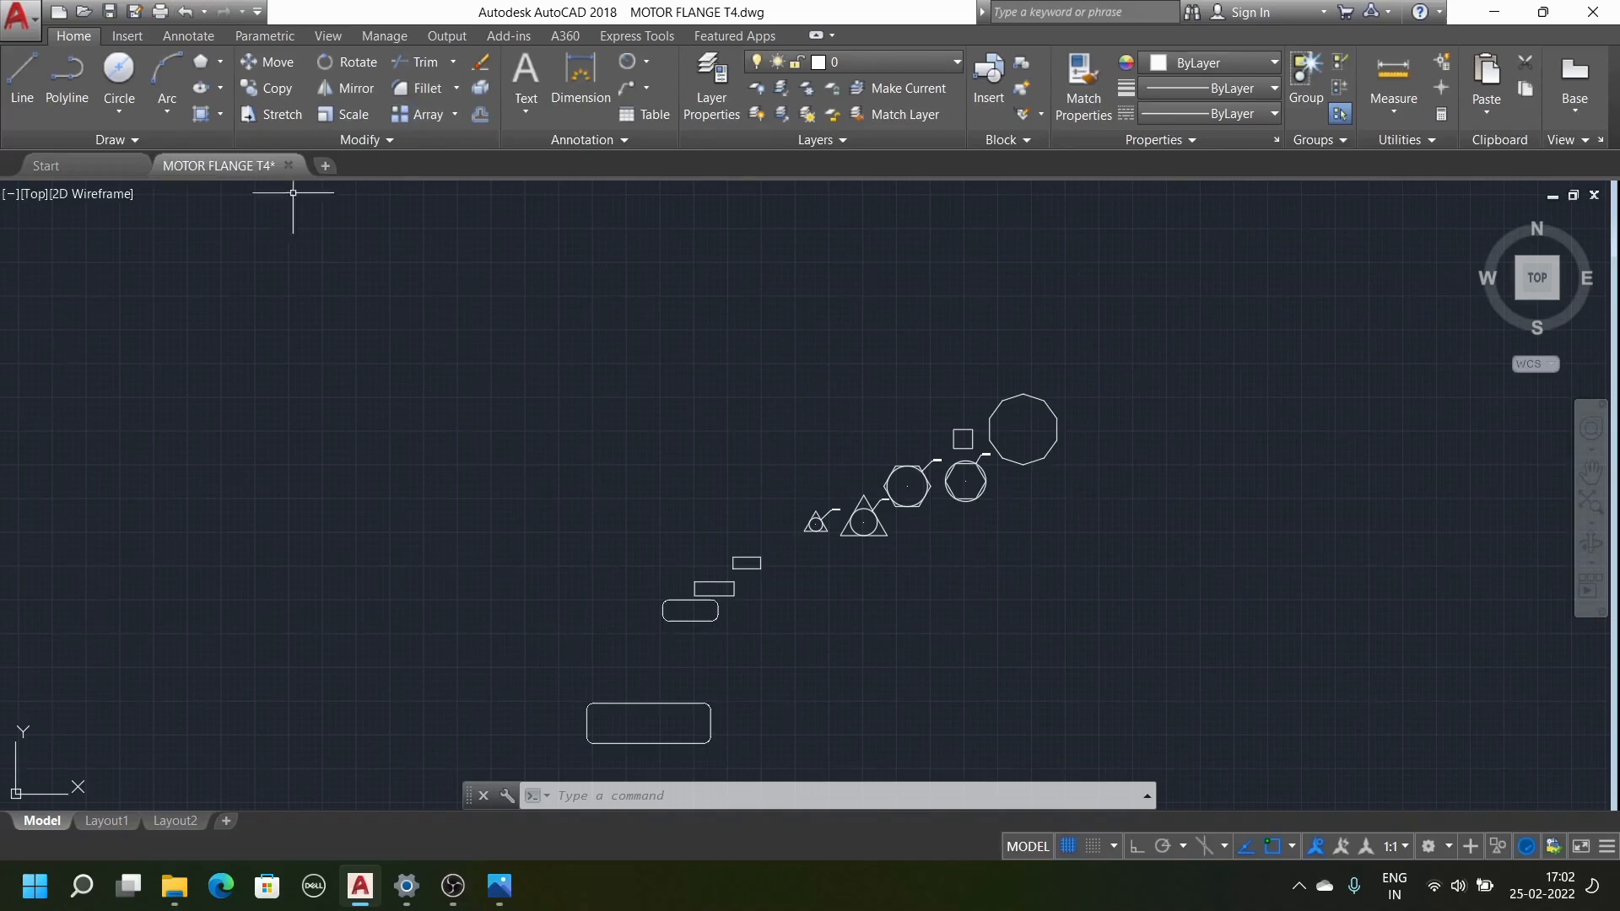
# Draw an ellipse from its centre in an empty area, with a vertical half-axis of 10 and a horizontal half-axis of 50
pyautogui.scroll(-4, 283, 225)
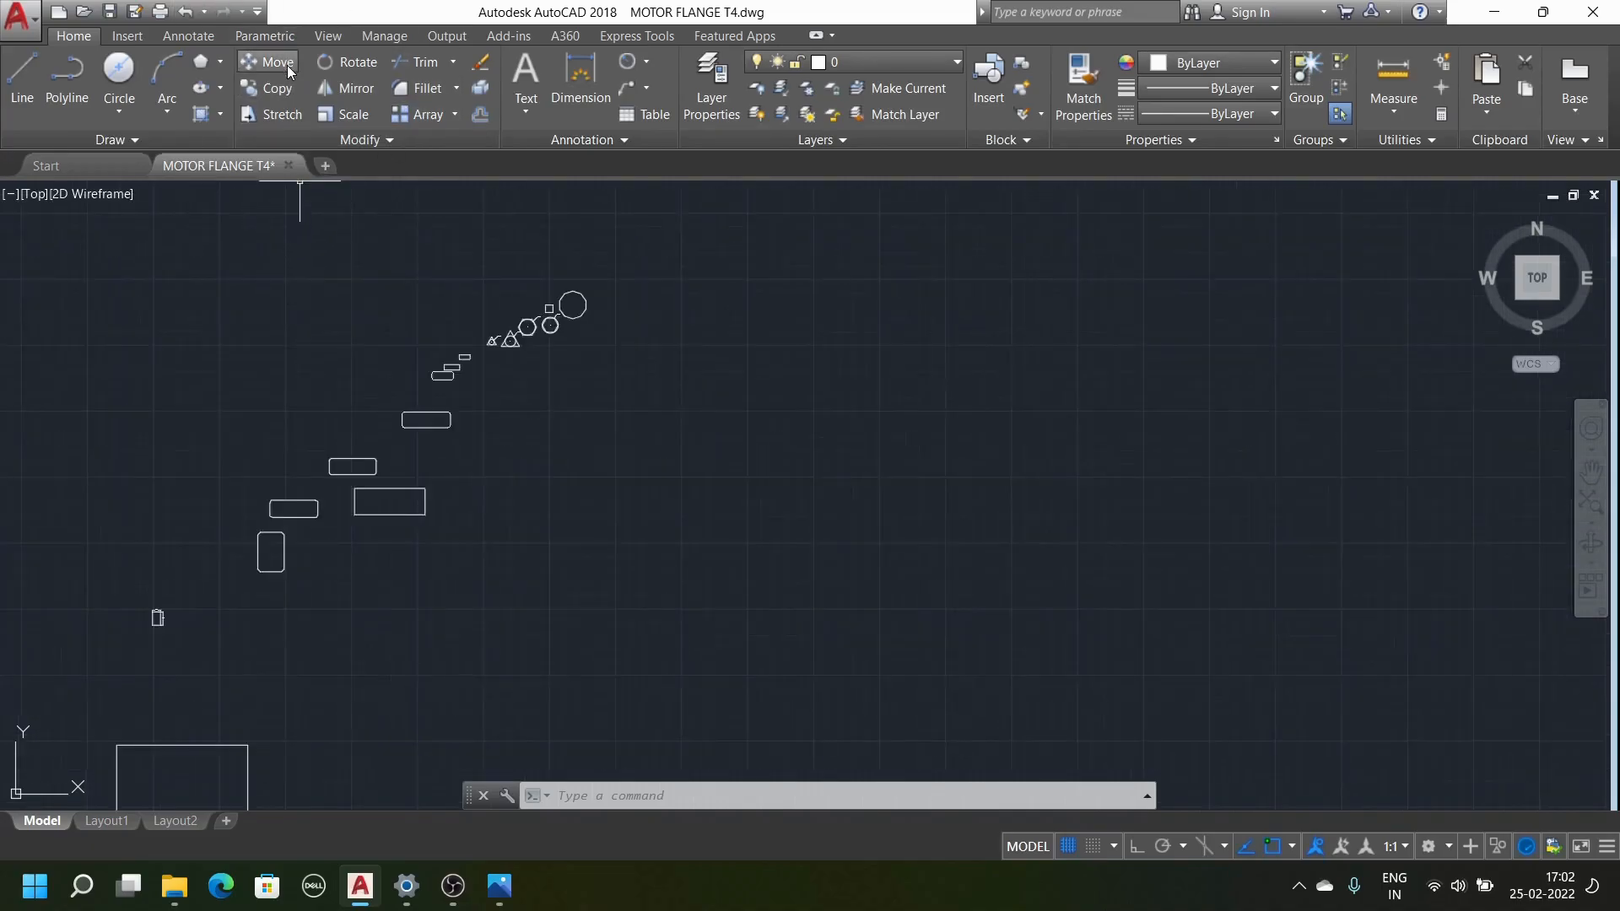
pyautogui.click(220, 87)
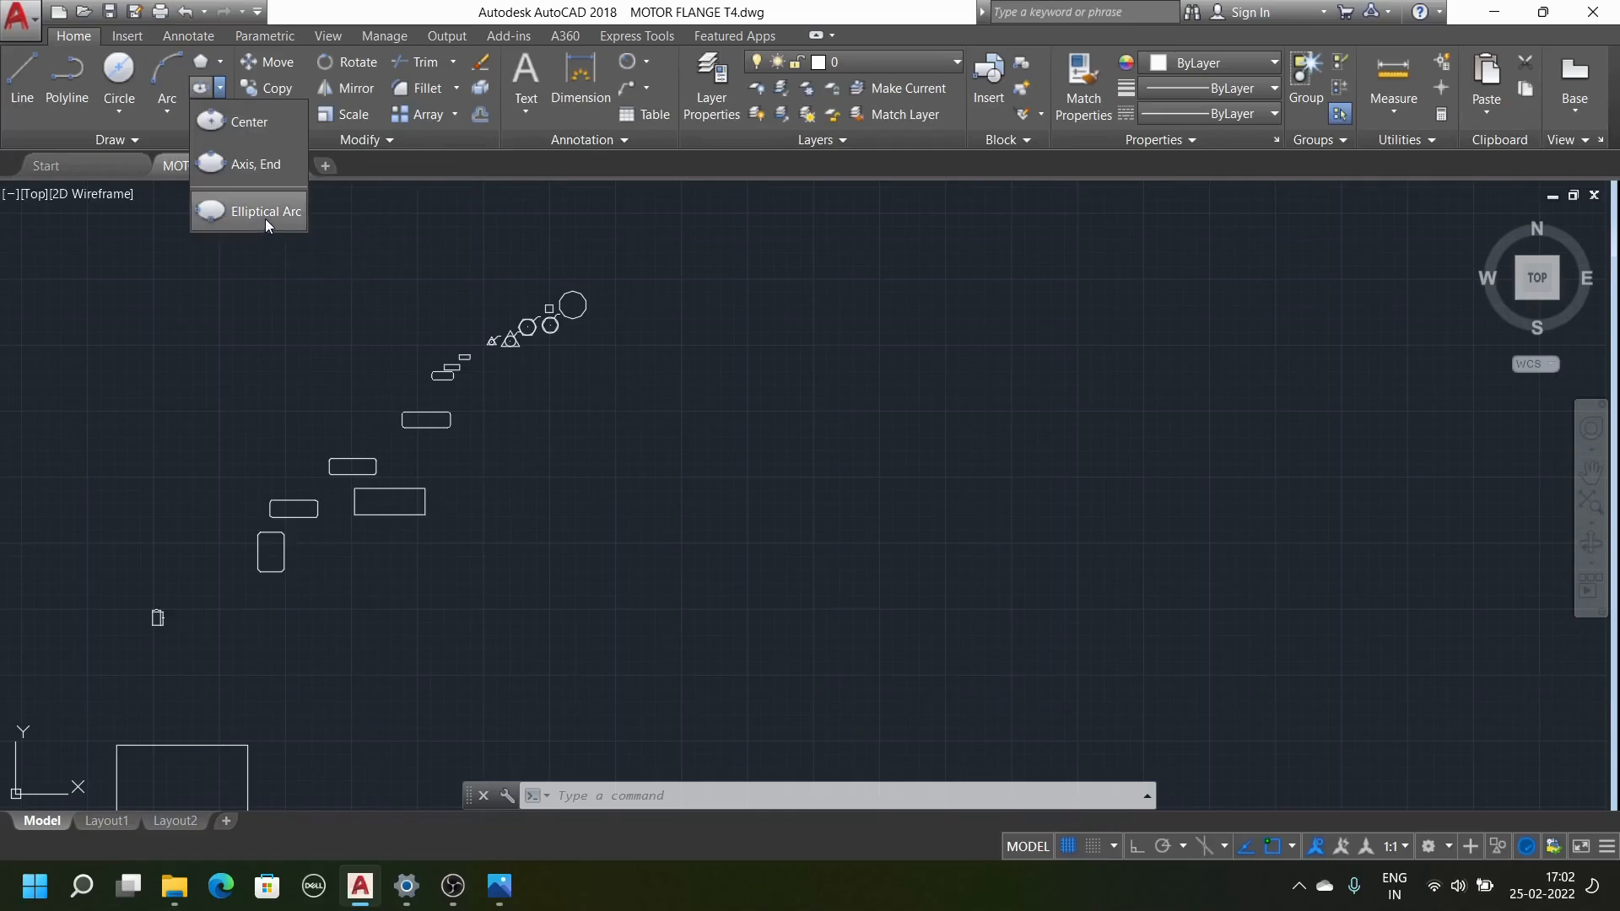
pyautogui.scroll(3, 608, 388)
pyautogui.scroll(-3, 566, 275)
pyautogui.scroll(3, 567, 275)
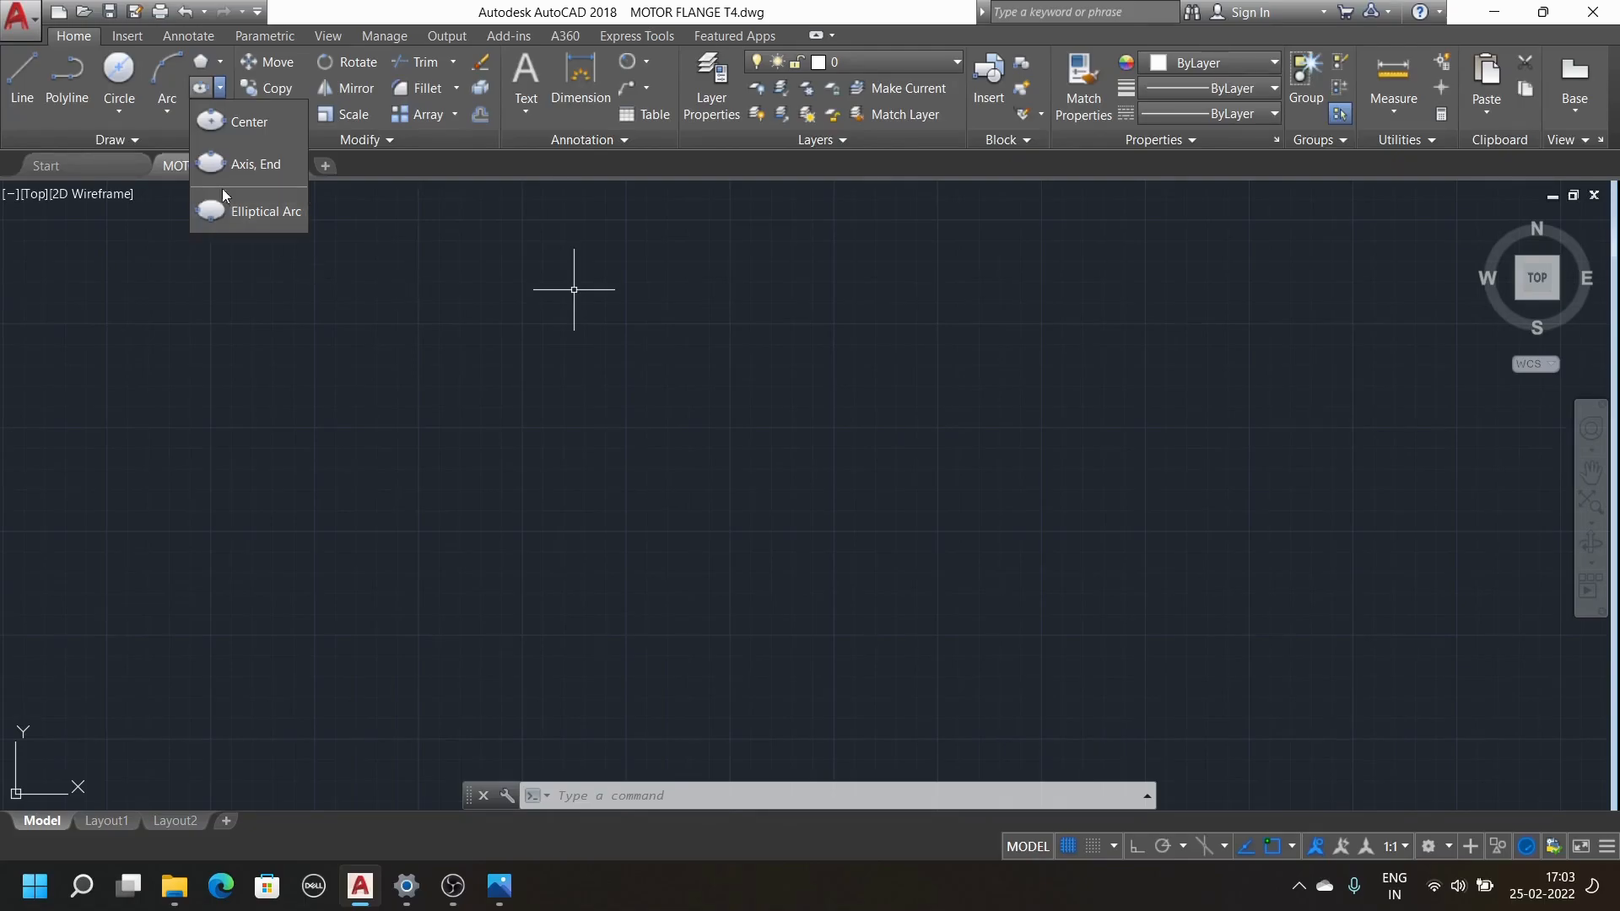
pyautogui.click(252, 134)
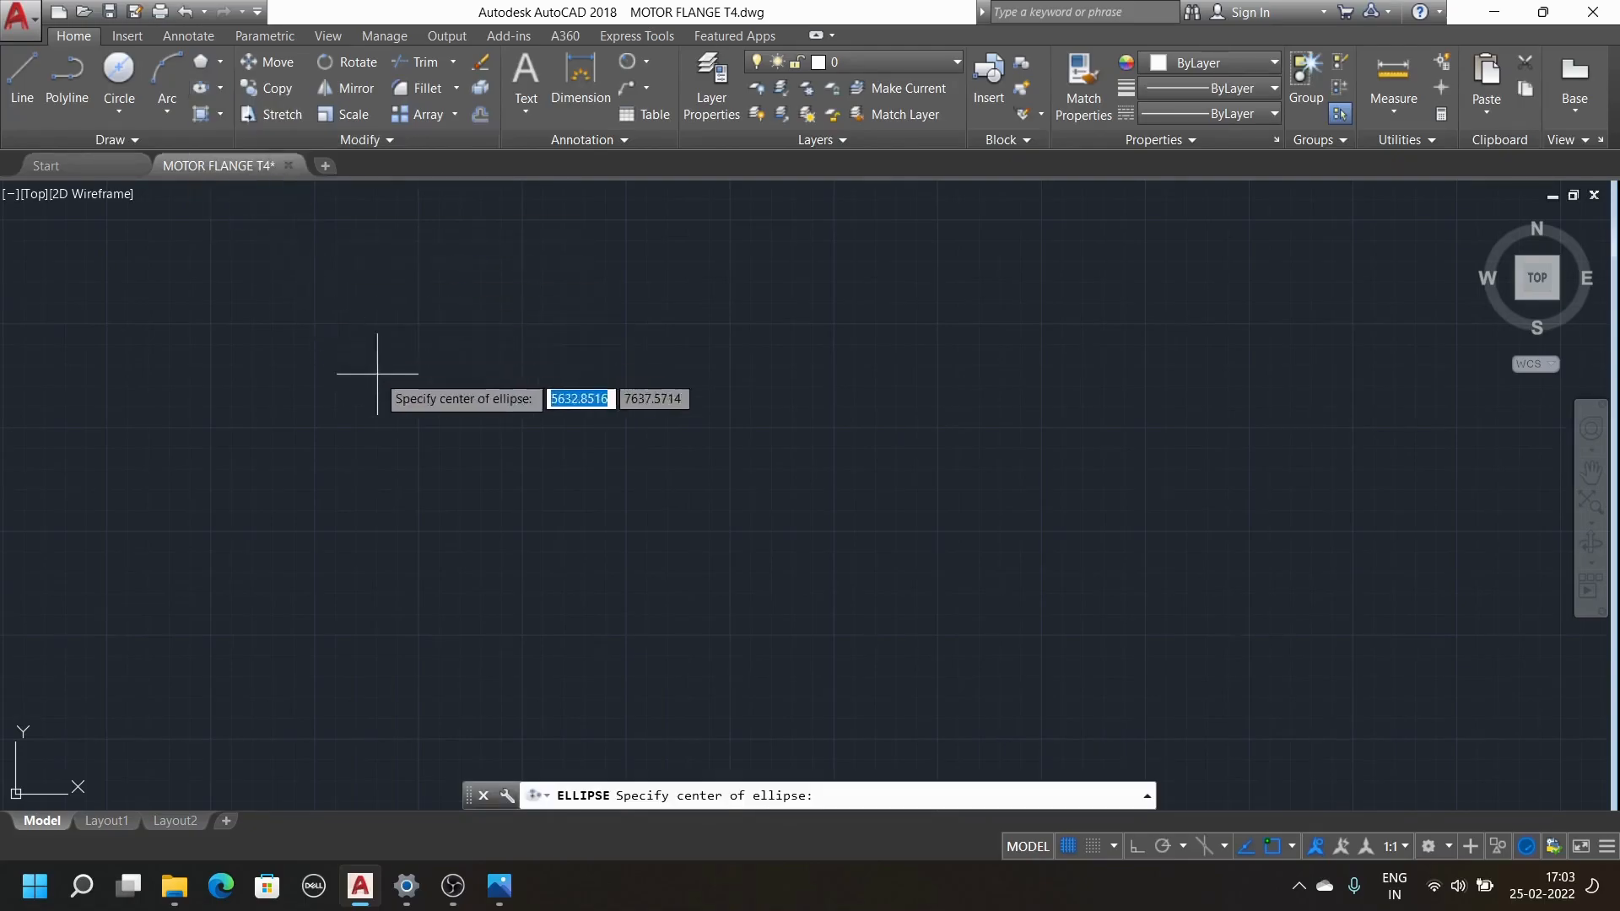
pyautogui.click(620, 449)
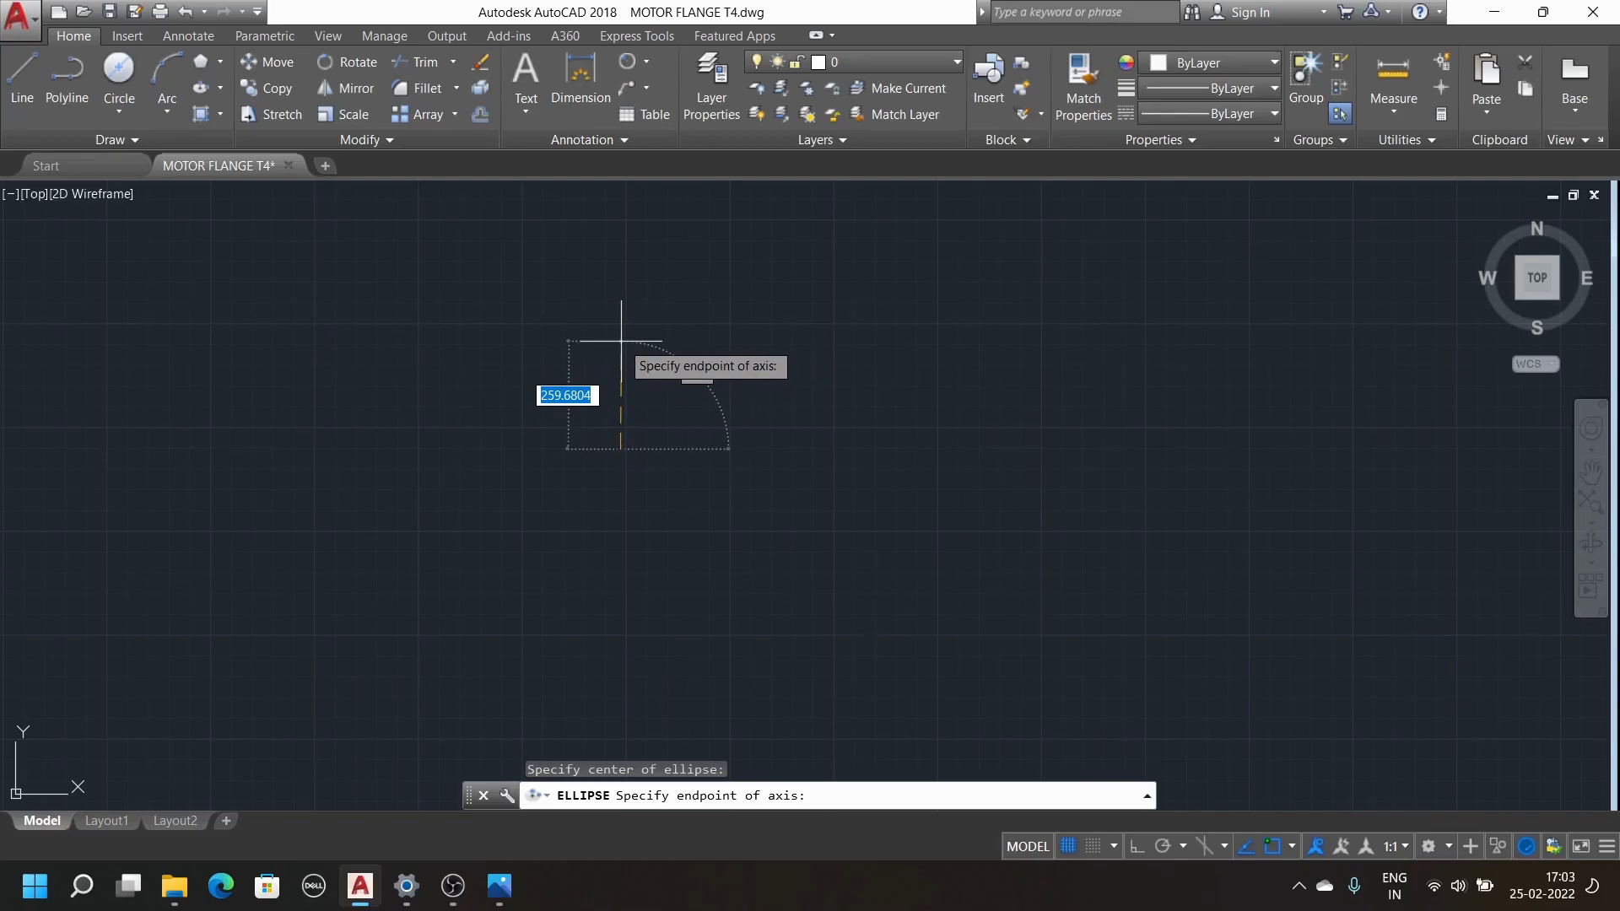
pyautogui.write('10')
pyautogui.press('Return')
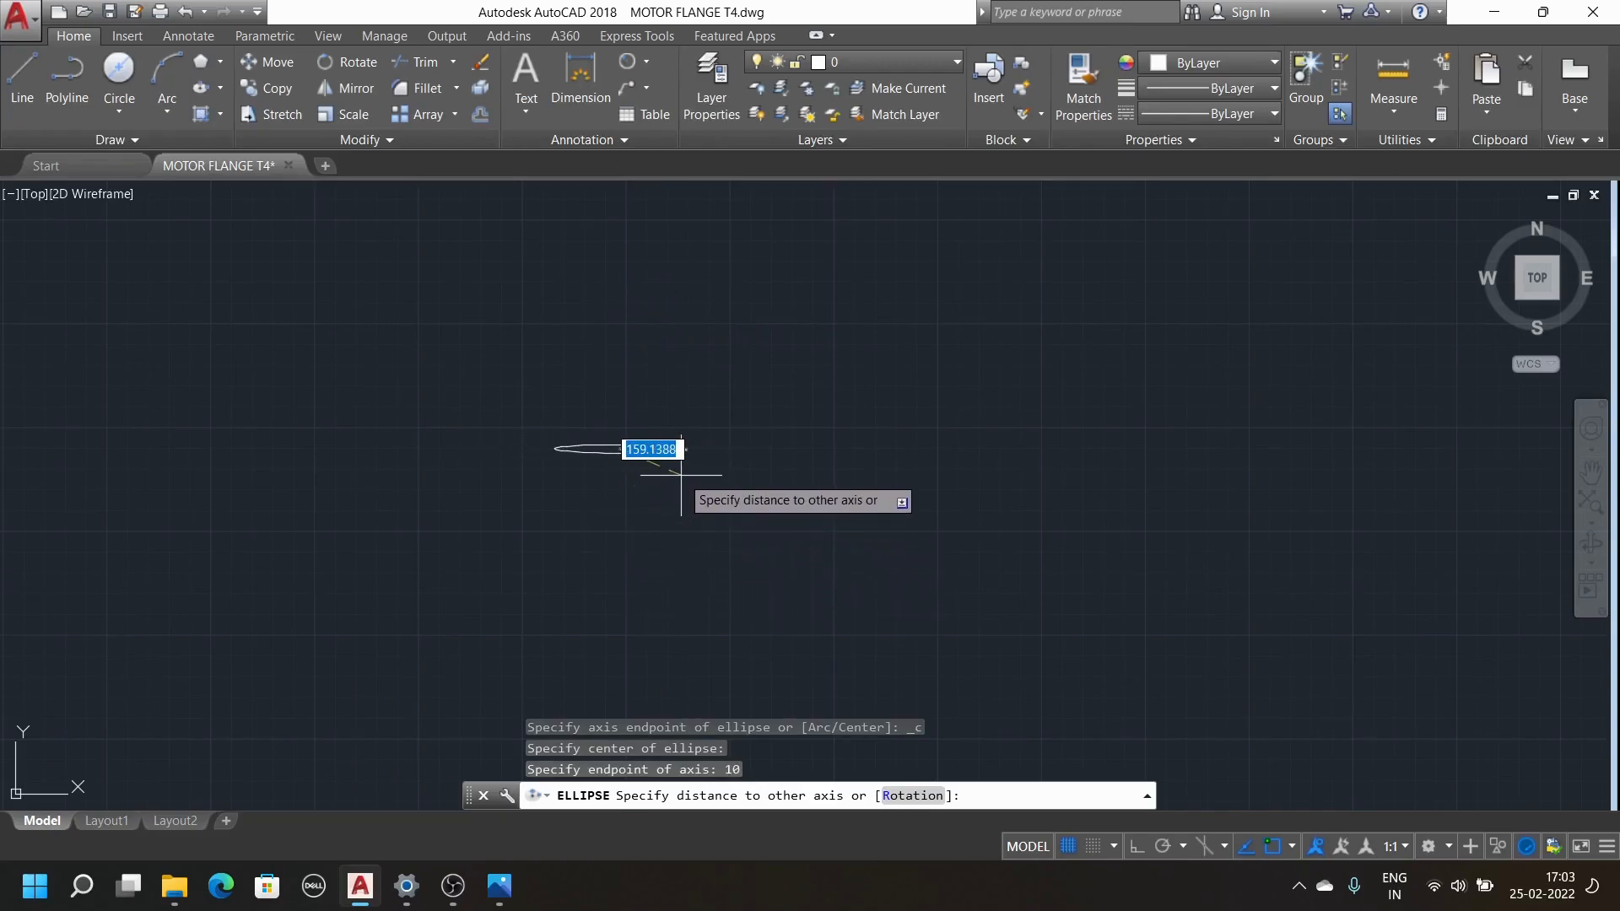
pyautogui.scroll(5, 675, 486)
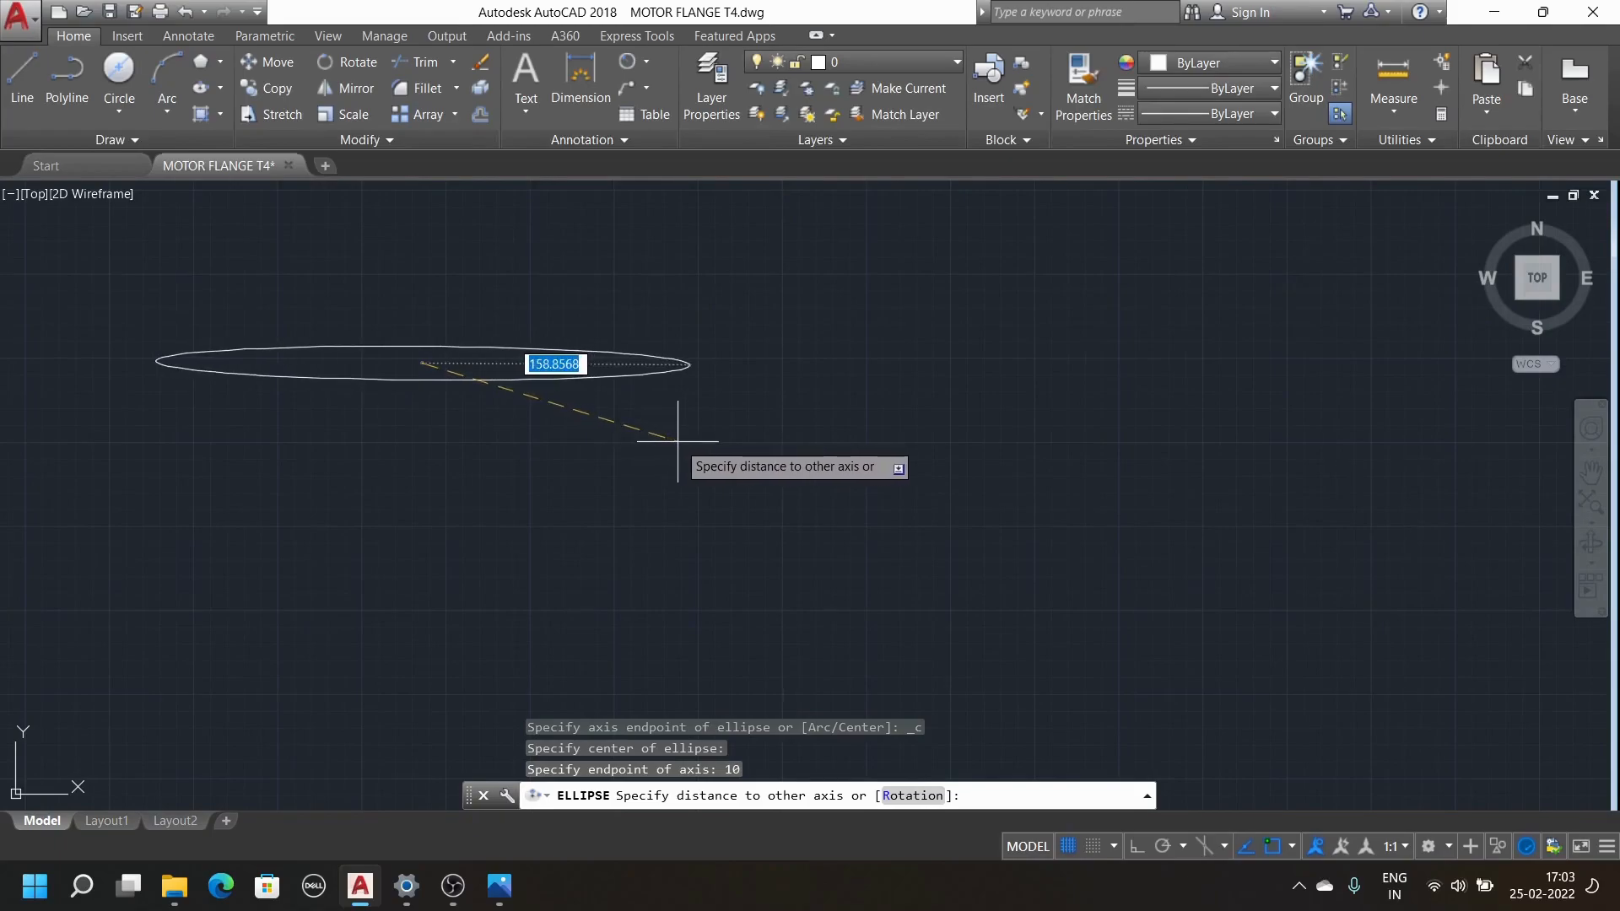
pyautogui.write('50')
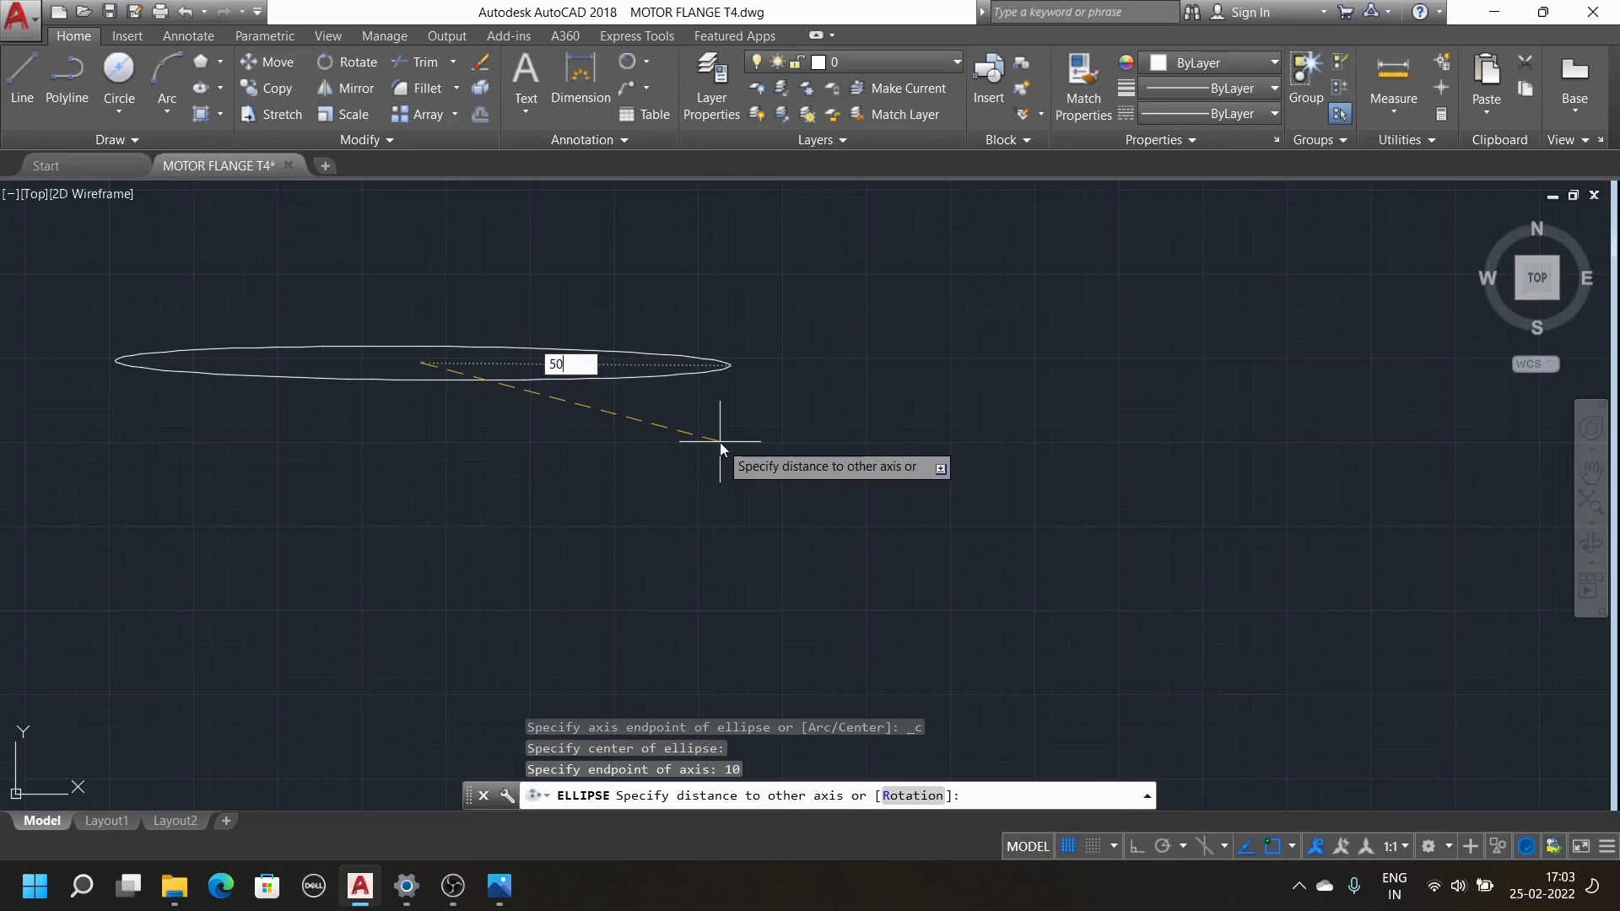
pyautogui.press('Return')
# Examine the ellipse's shape up close and from an orbited view
pyautogui.scroll(6, 380, 351)
pyautogui.scroll(-4, 688, 373)
pyautogui.scroll(-2, 874, 331)
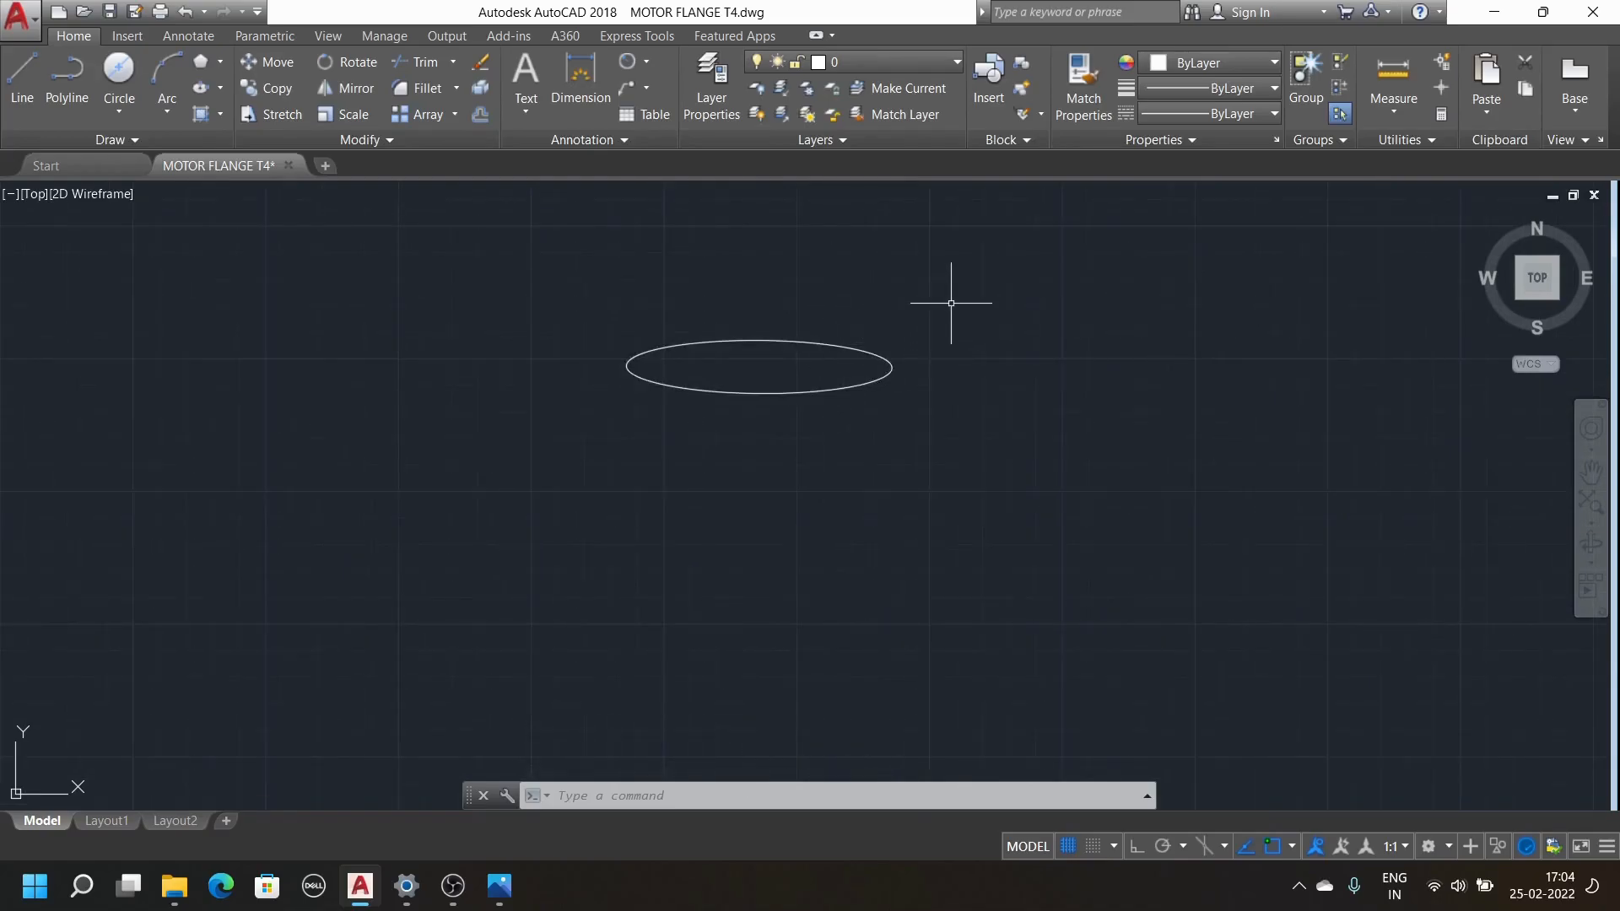
pyautogui.moveTo(959, 346); pyautogui.dragTo(958, 422)
pyautogui.moveTo(952, 339)
pyautogui.mouseDown(button='middle')
pyautogui.moveTo(939, 543)
pyautogui.moveTo(940, 253)
pyautogui.moveTo(987, 687)
pyautogui.mouseUp(button='middle')
pyautogui.keyDown('shift'); pyautogui.moveTo(977, 379); pyautogui.dragTo(1202, 605, button='middle'); pyautogui.keyUp('shift')
pyautogui.scroll(6, 743, 386)
pyautogui.scroll(-2, 777, 362)
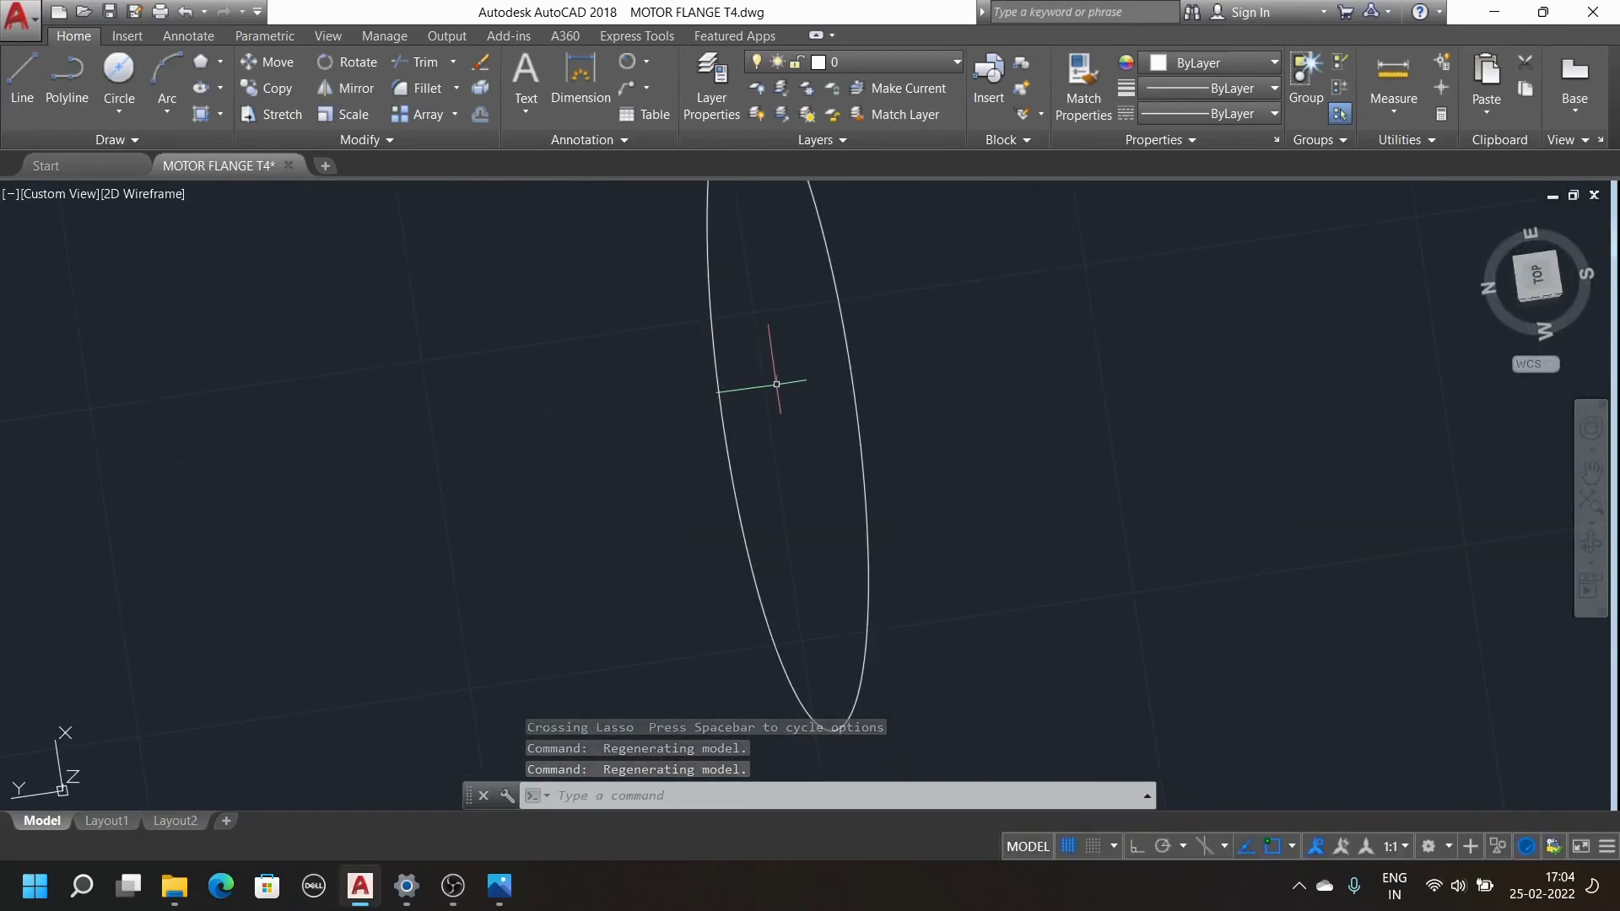
# Undo the zoom and orbit changes to restore the top view of the ellipse
pyautogui.scroll(-5, 848, 371)
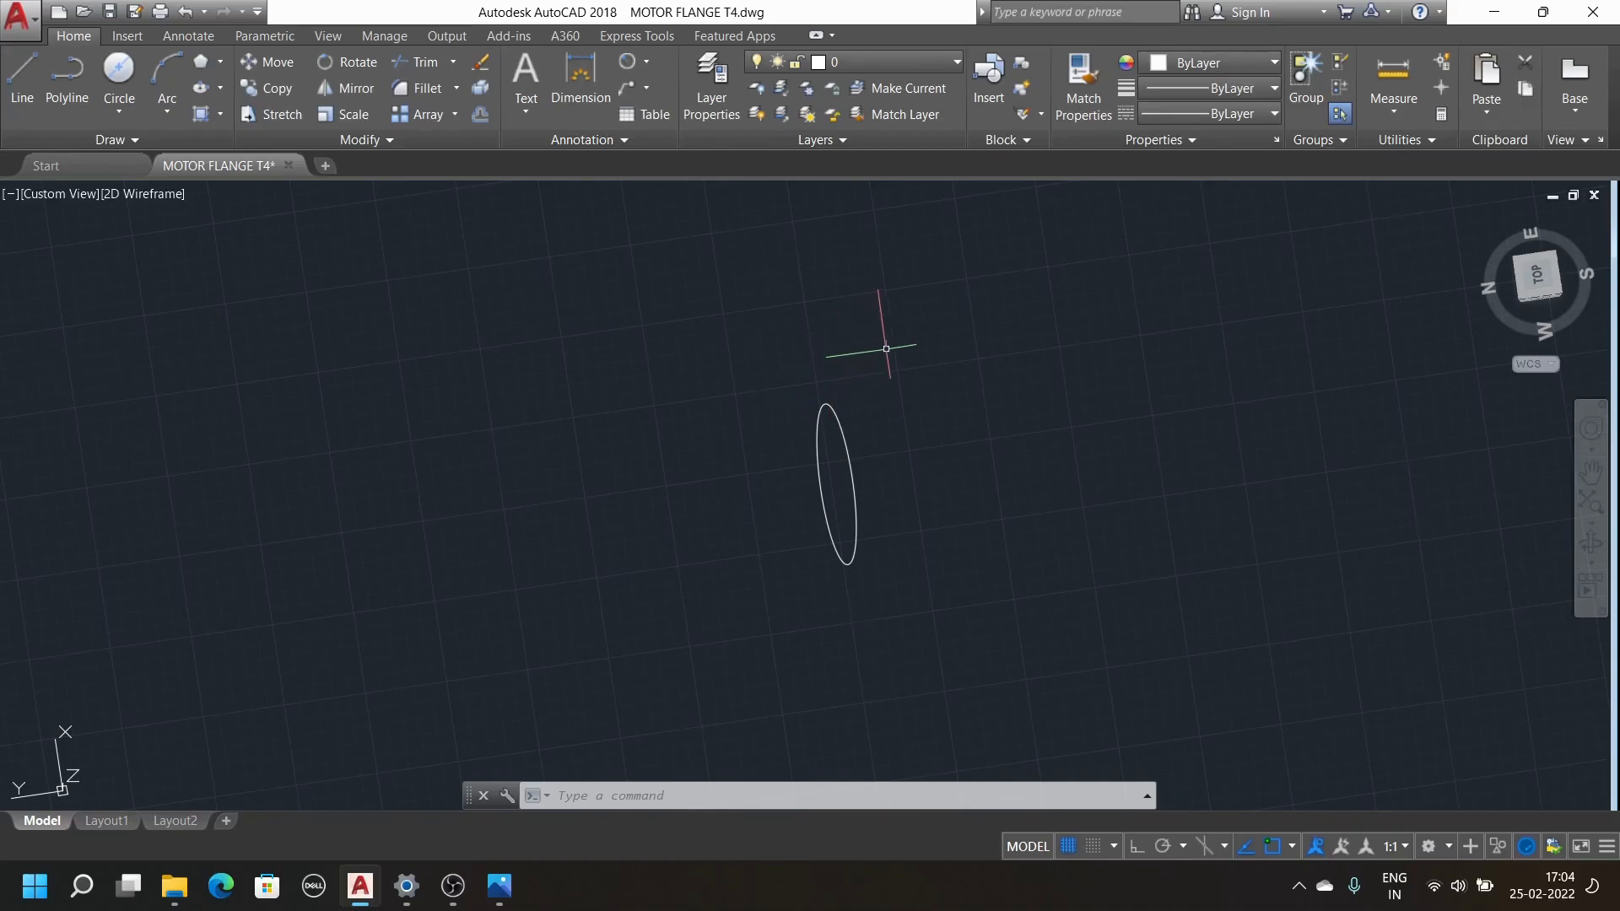
pyautogui.hotkey('ctrl', 'z')
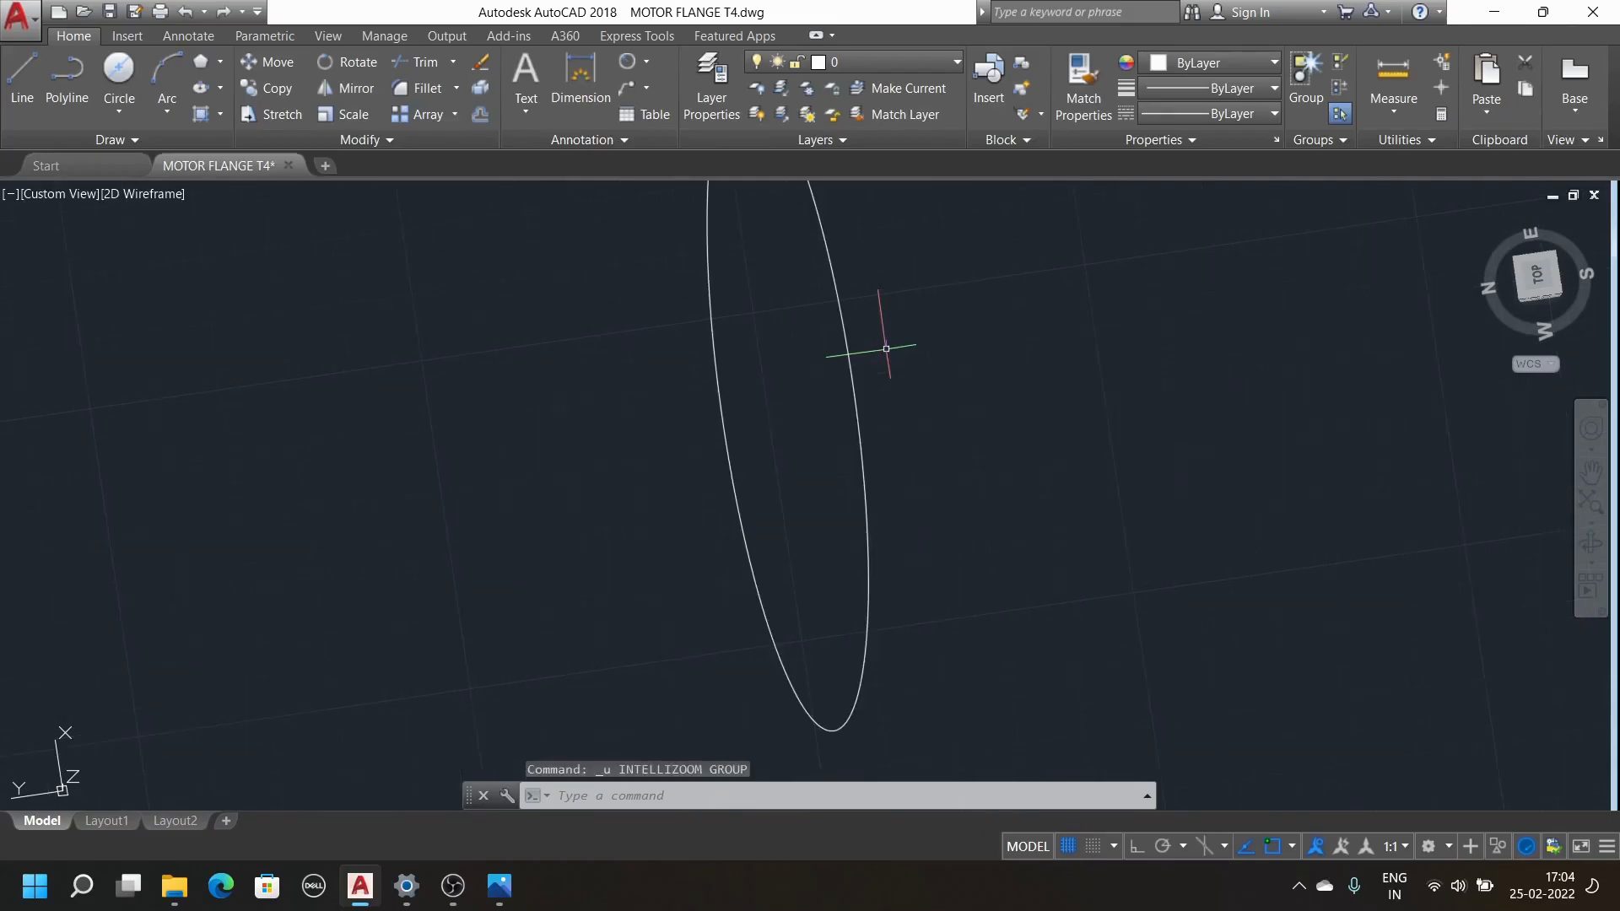
pyautogui.hotkey('ctrl', 'z')
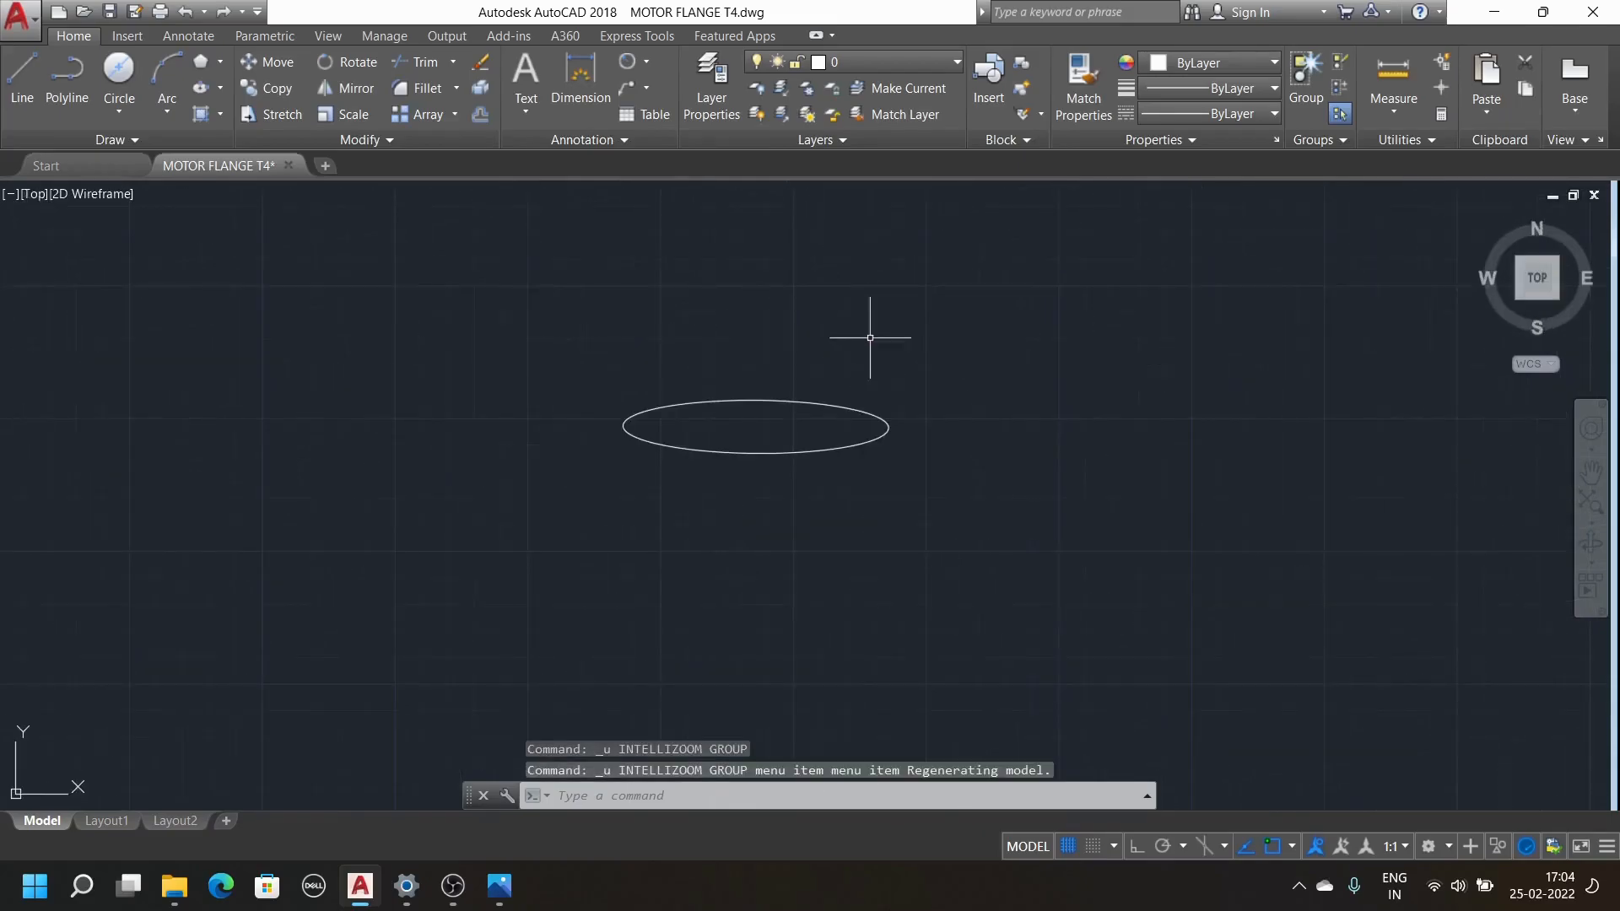
pyautogui.click(214, 87)
pyautogui.click(219, 87)
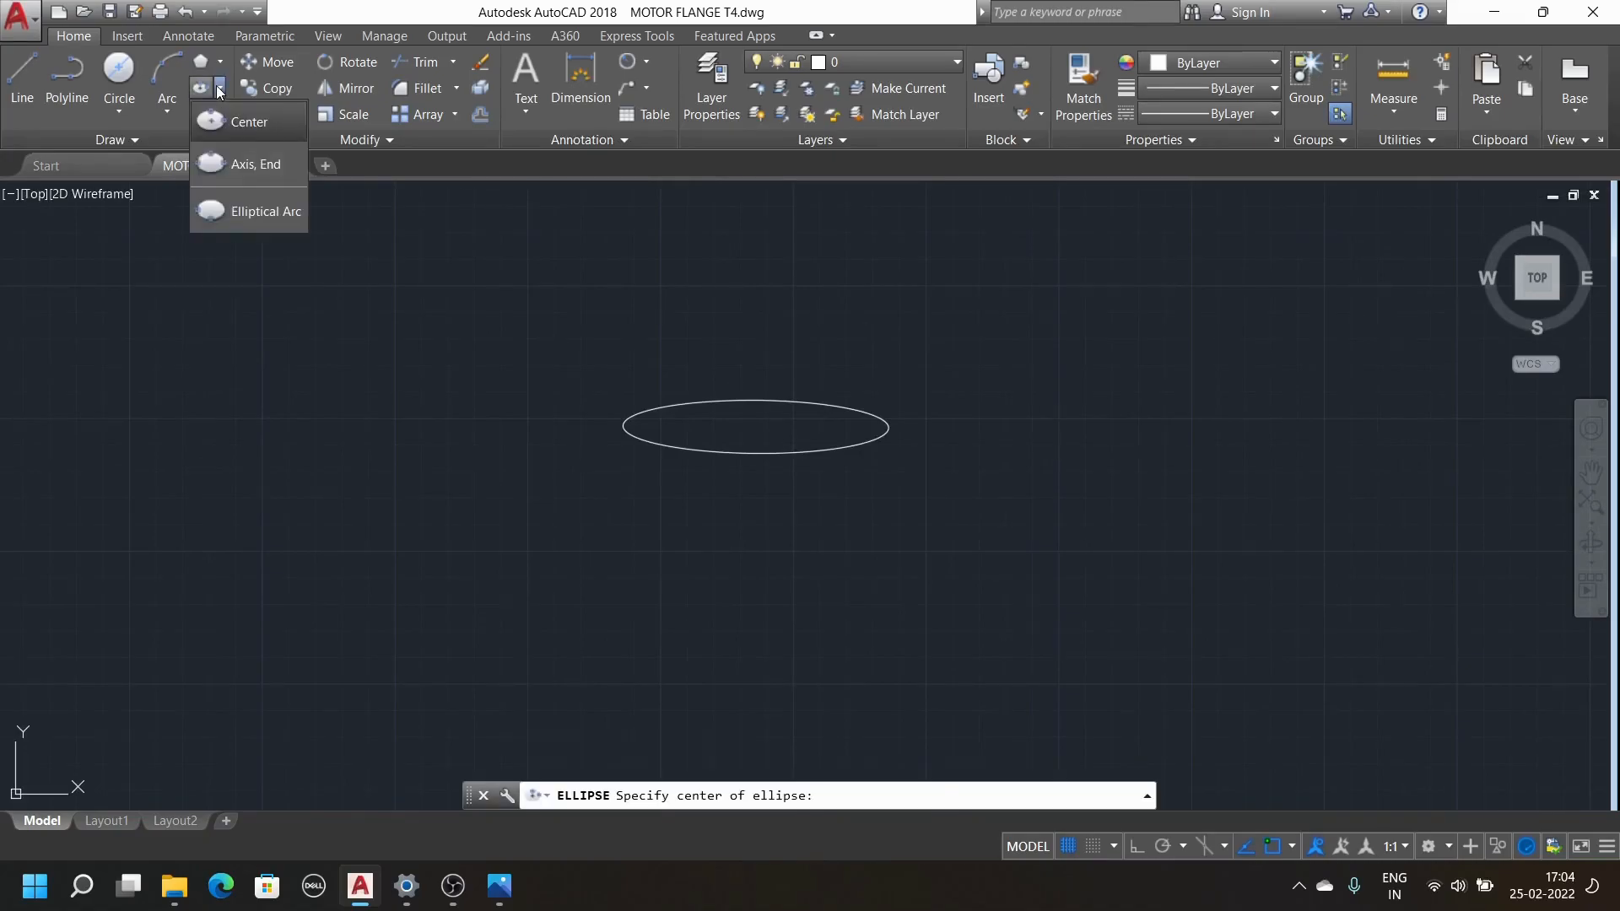
pyautogui.click(253, 166)
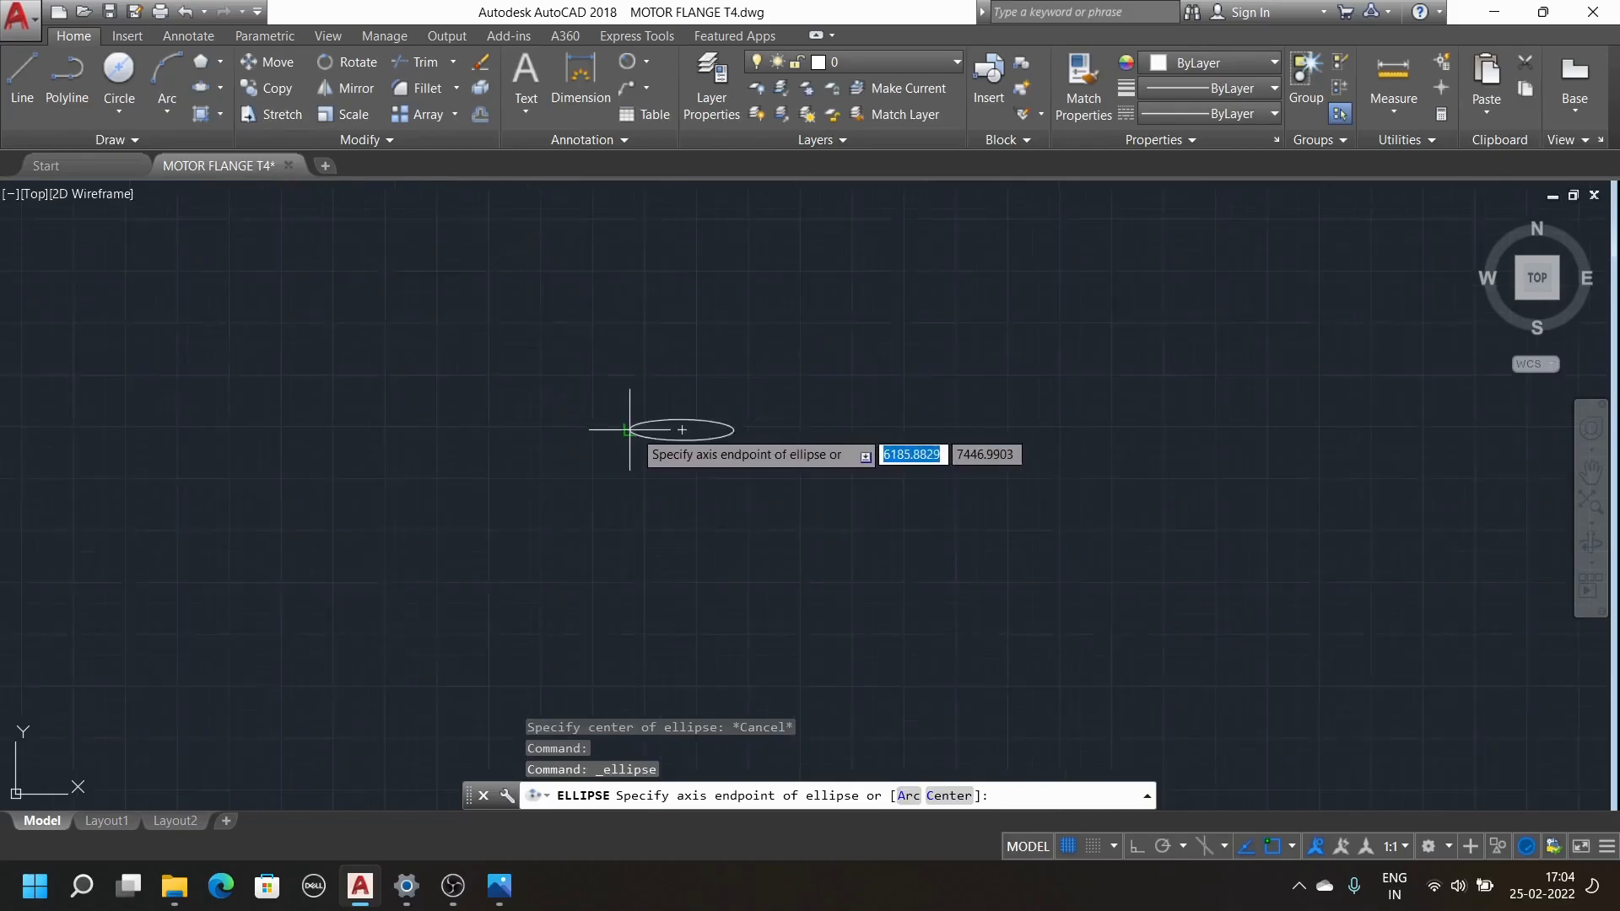
pyautogui.click(597, 416)
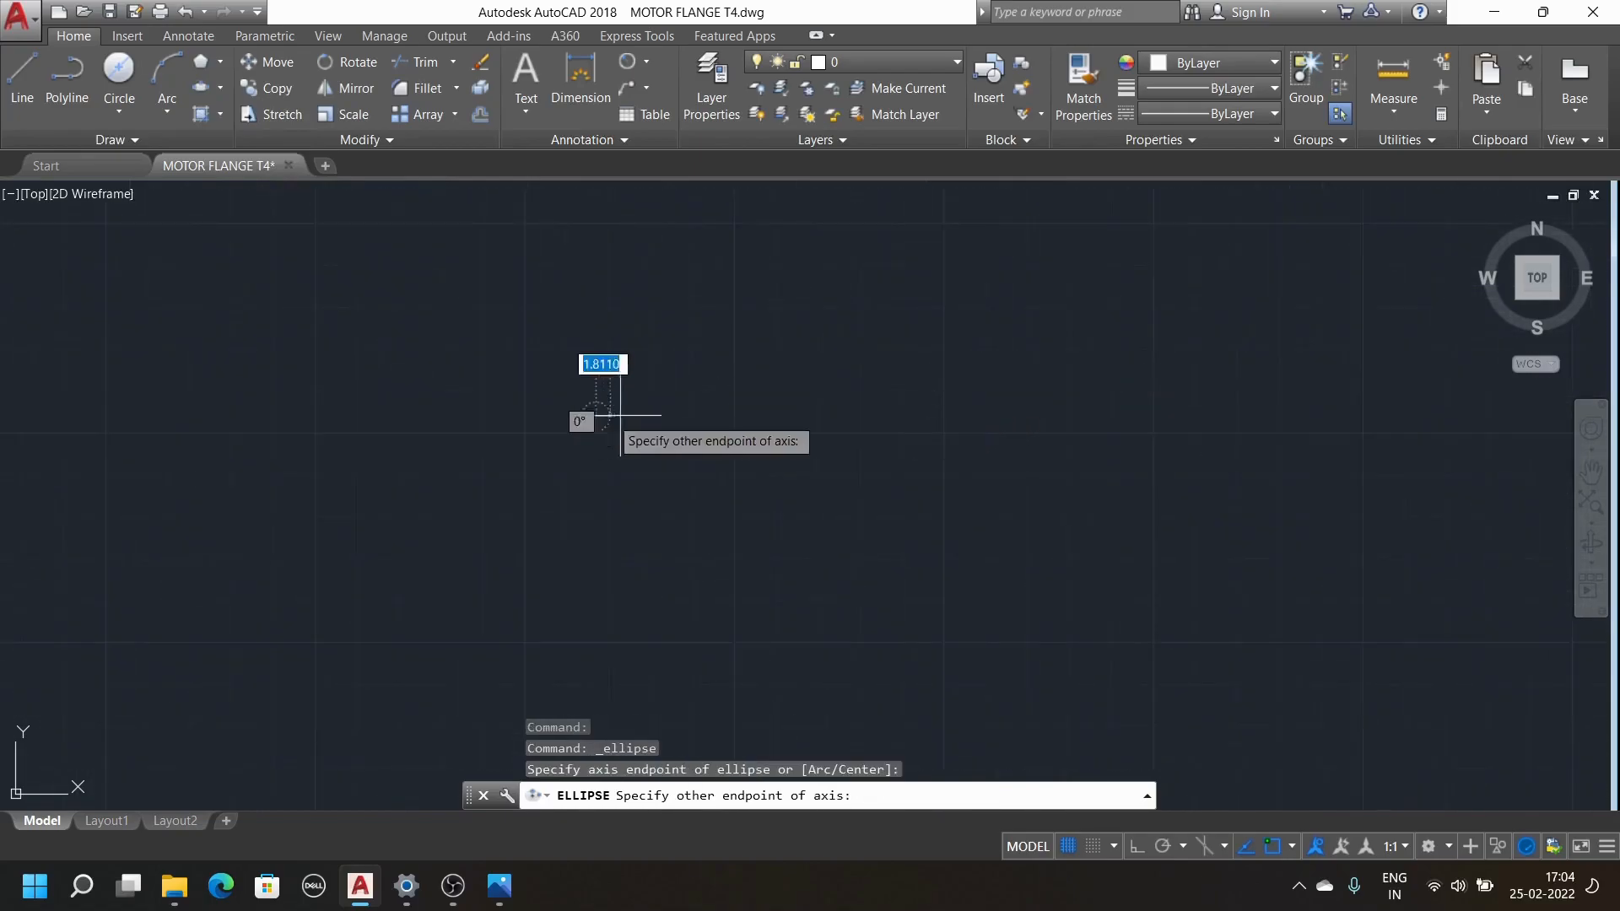
pyautogui.click(848, 348)
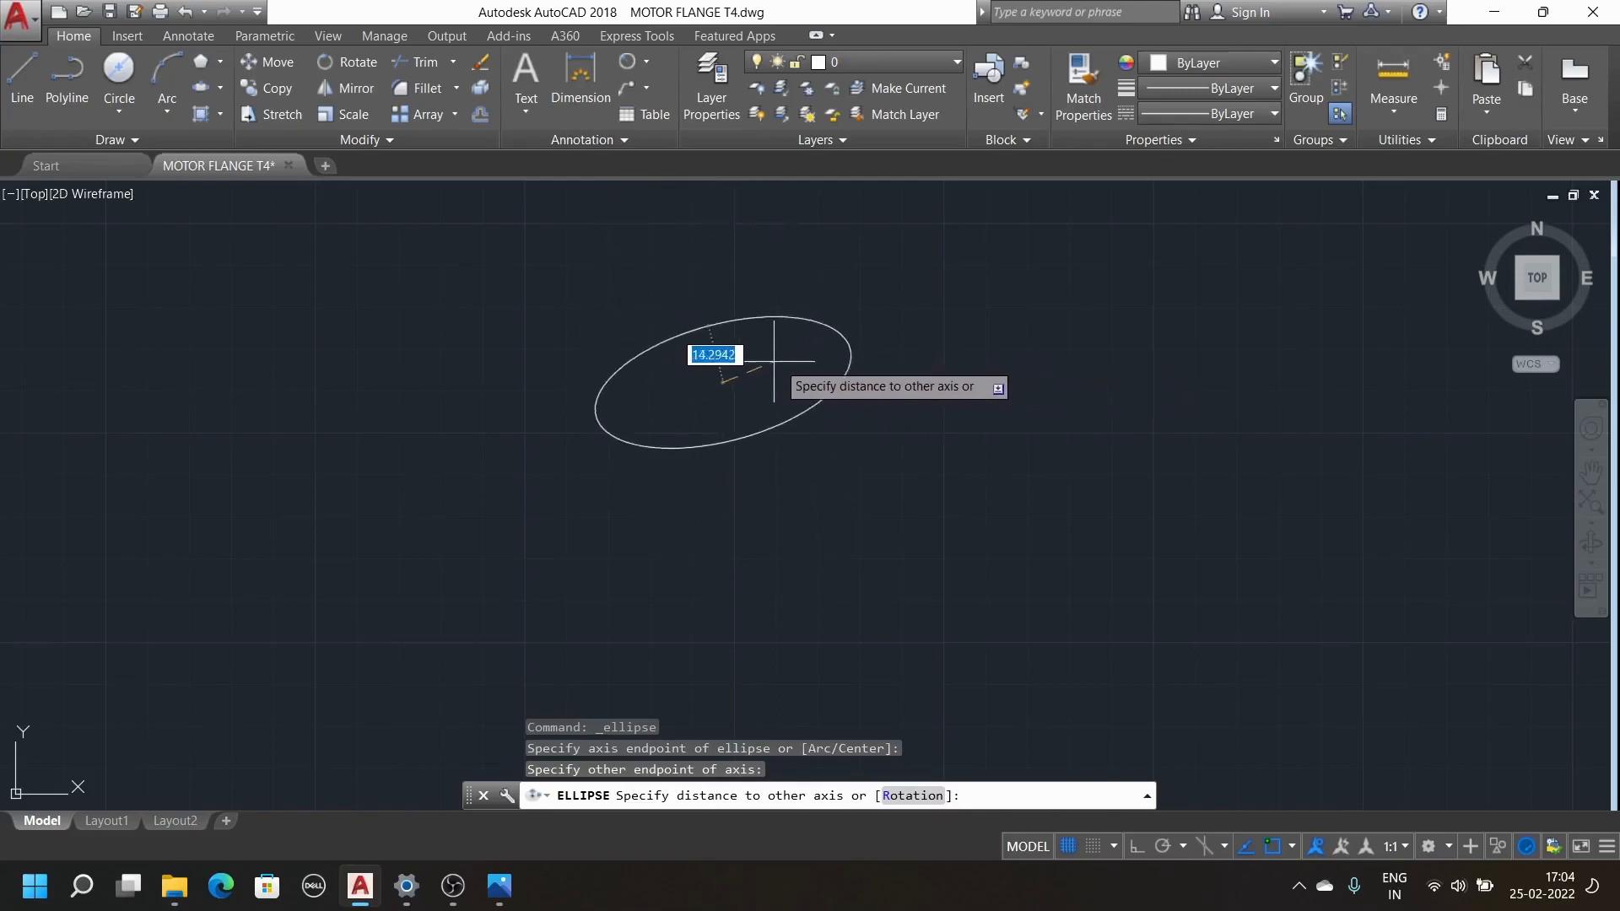
pyautogui.scroll(-5, 548, 382)
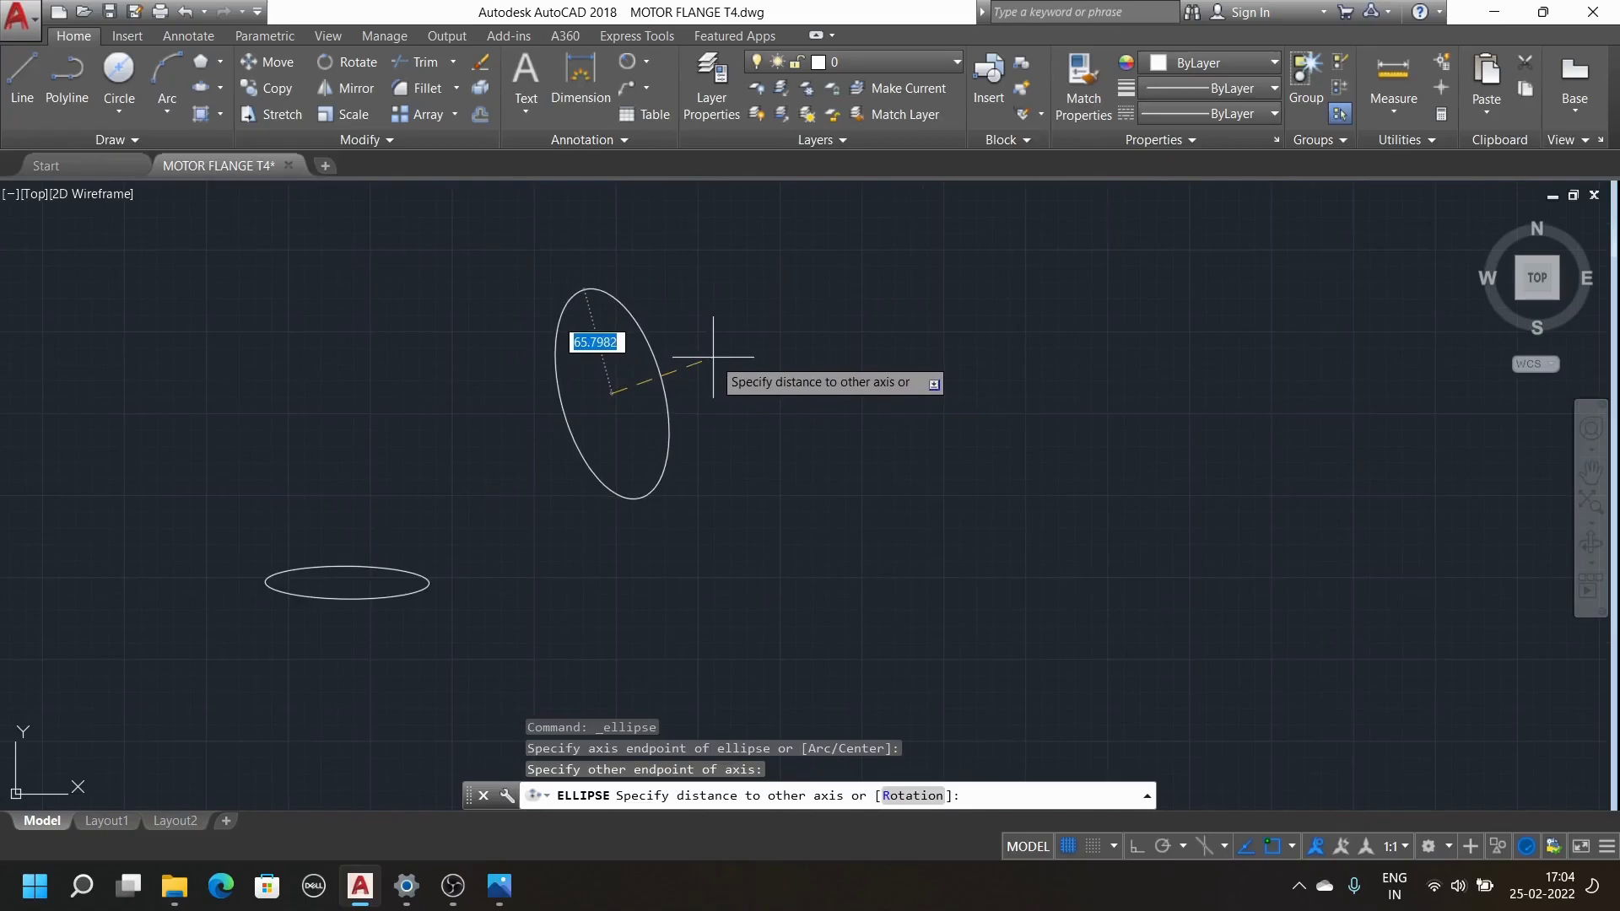
pyautogui.press('Escape')
pyautogui.press('Escape')
pyautogui.press('Escape')
pyautogui.press('Escape')
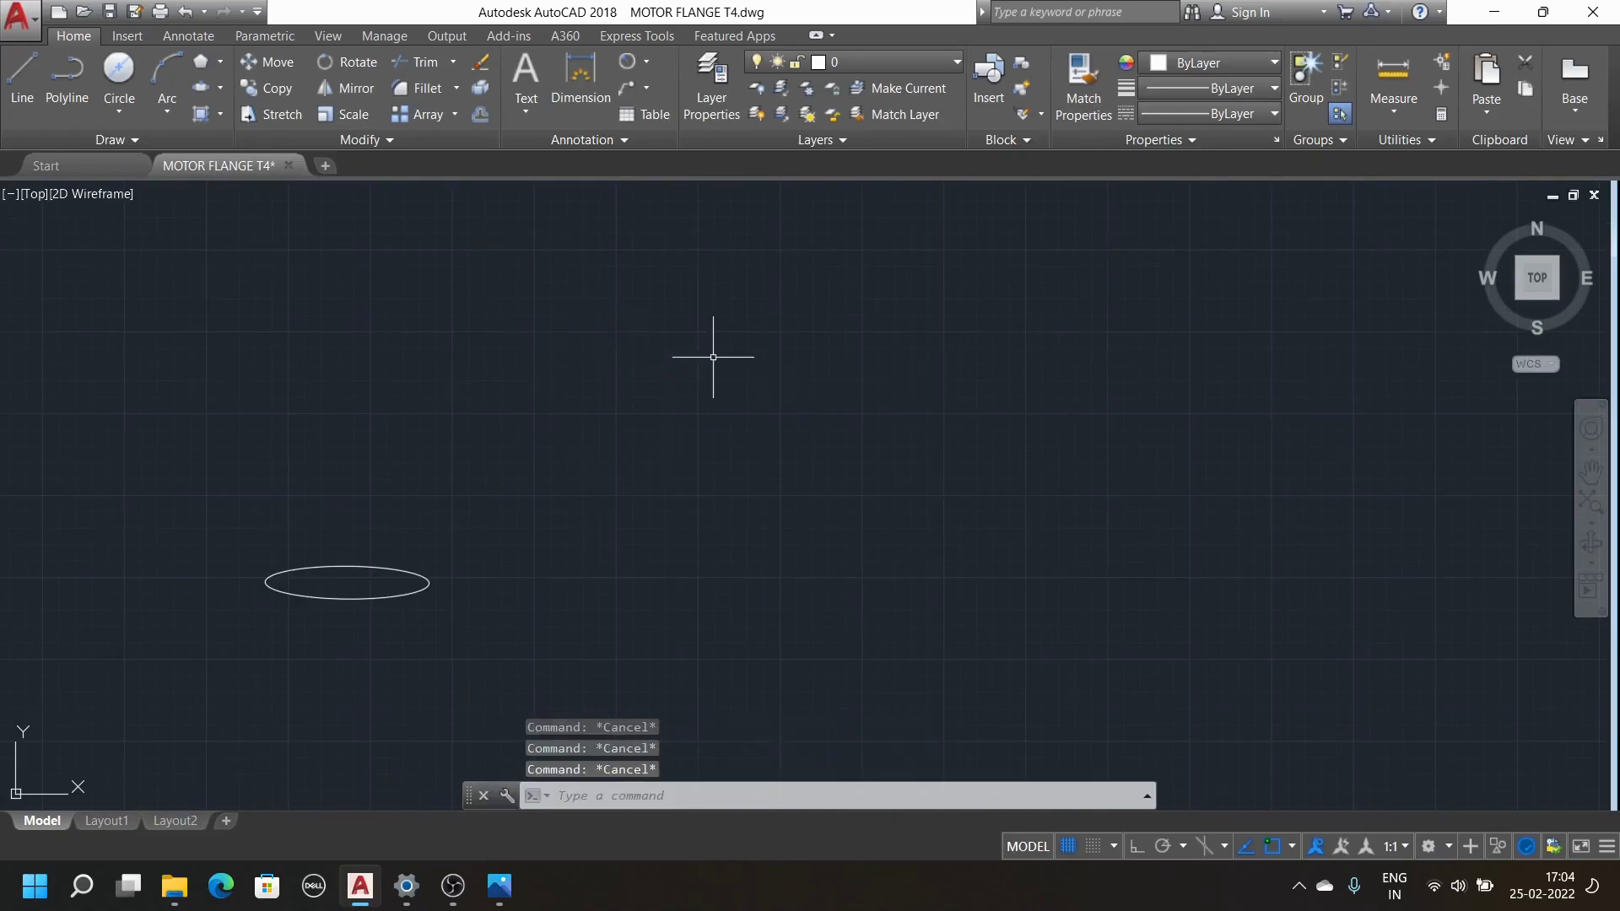
# Turn on ortho mode and draw a larger Axis, End ellipse above the first, with a horizontal long axis and a vertical half-axis of 20
pyautogui.click(1141, 847)
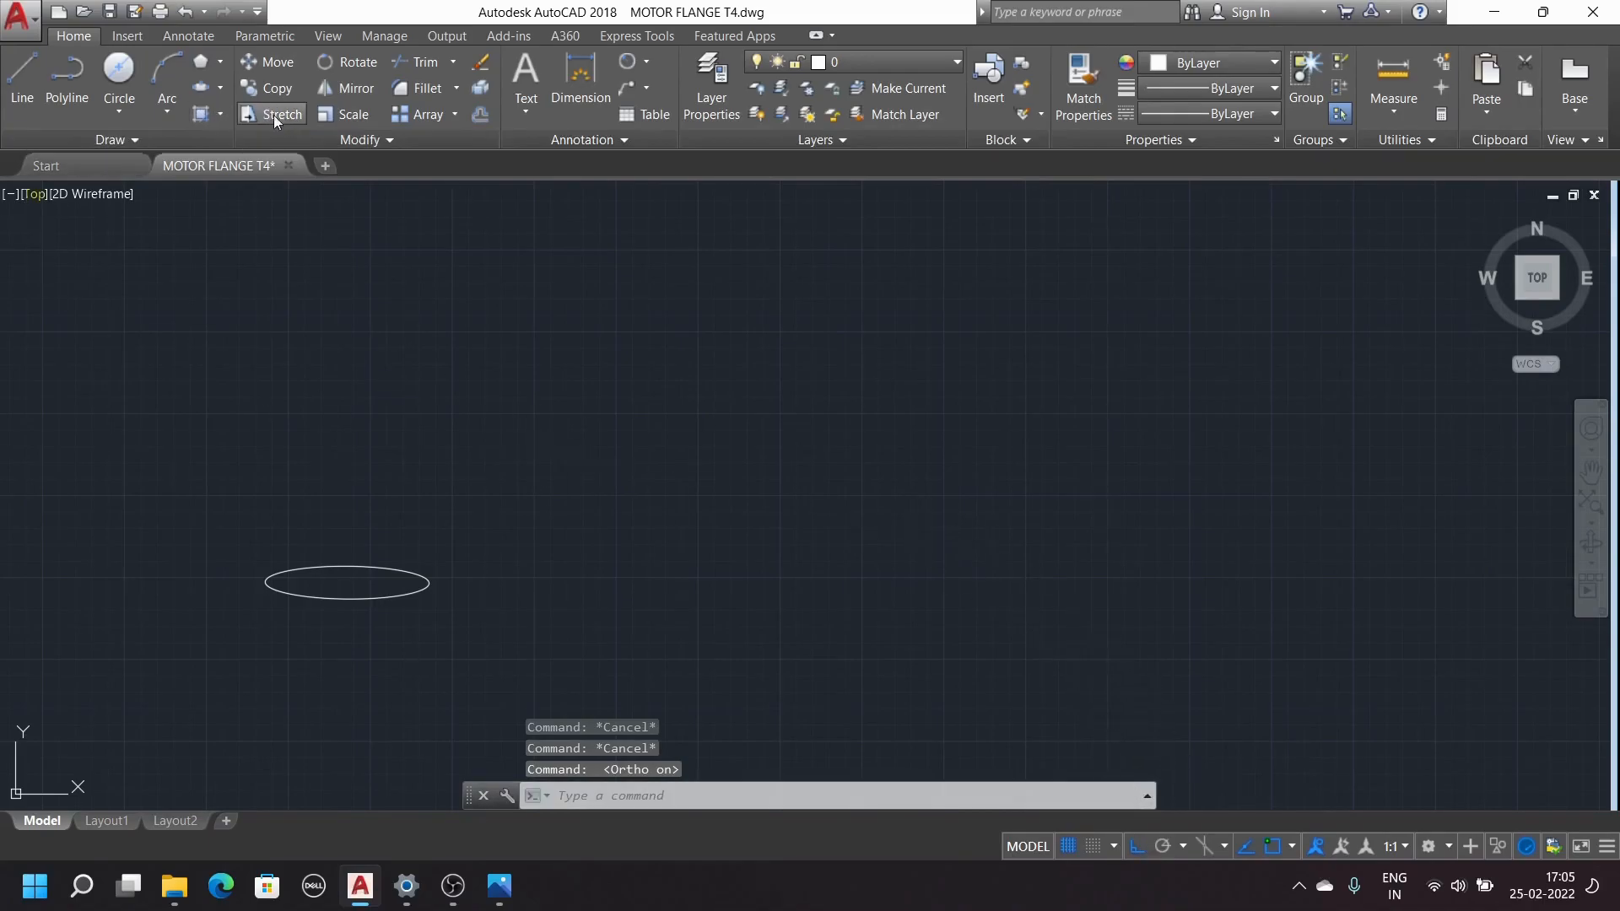
pyautogui.click(210, 90)
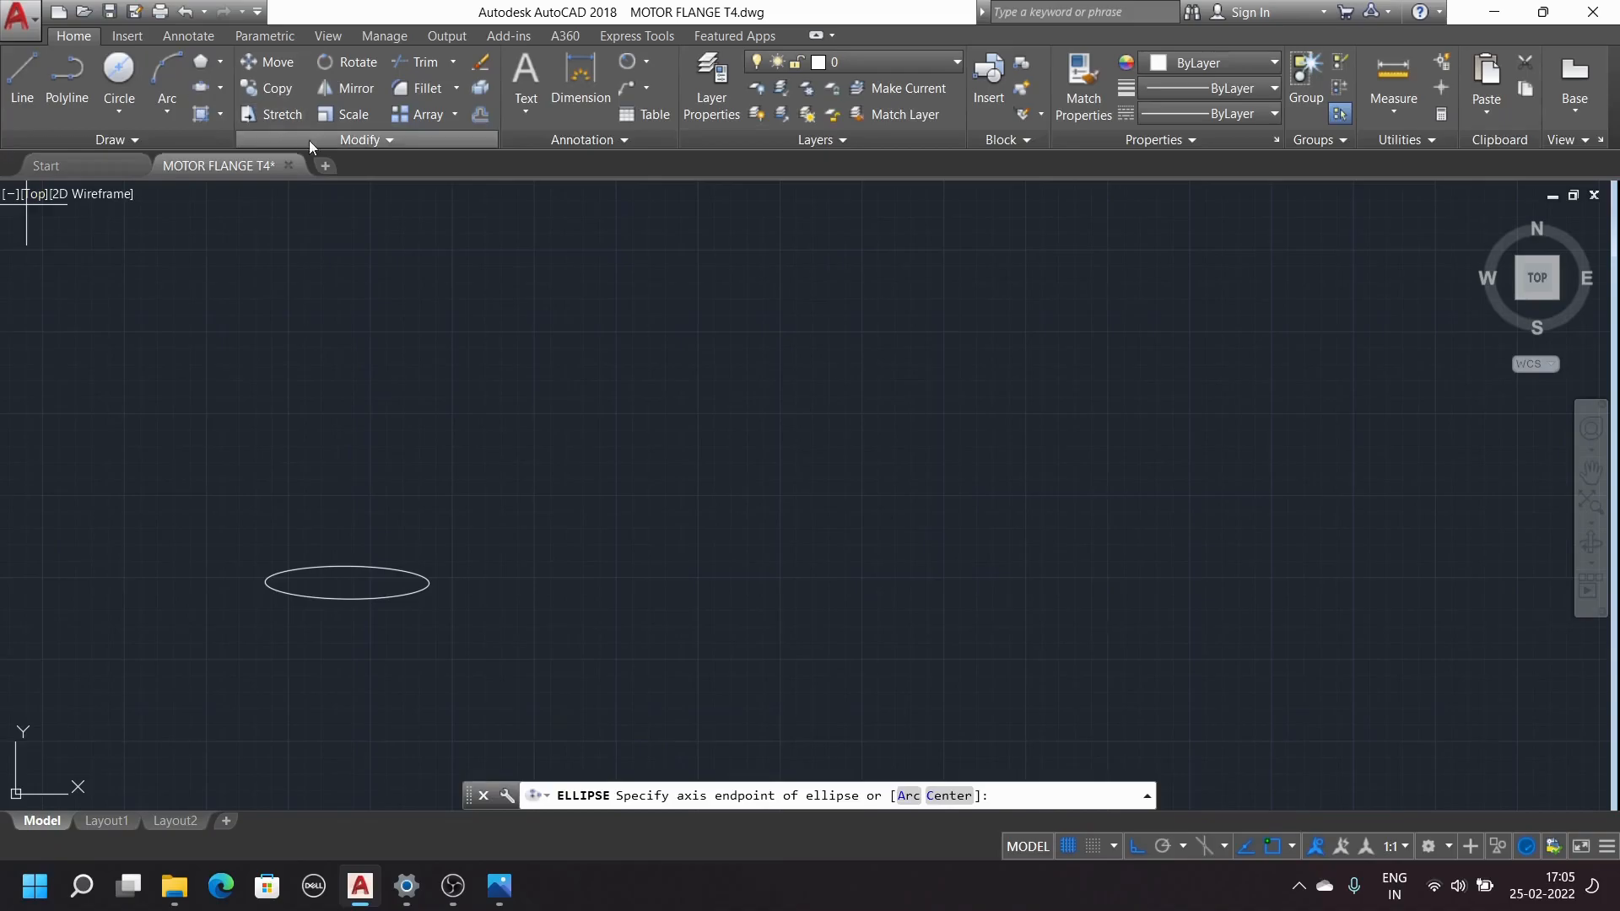
pyautogui.click(595, 384)
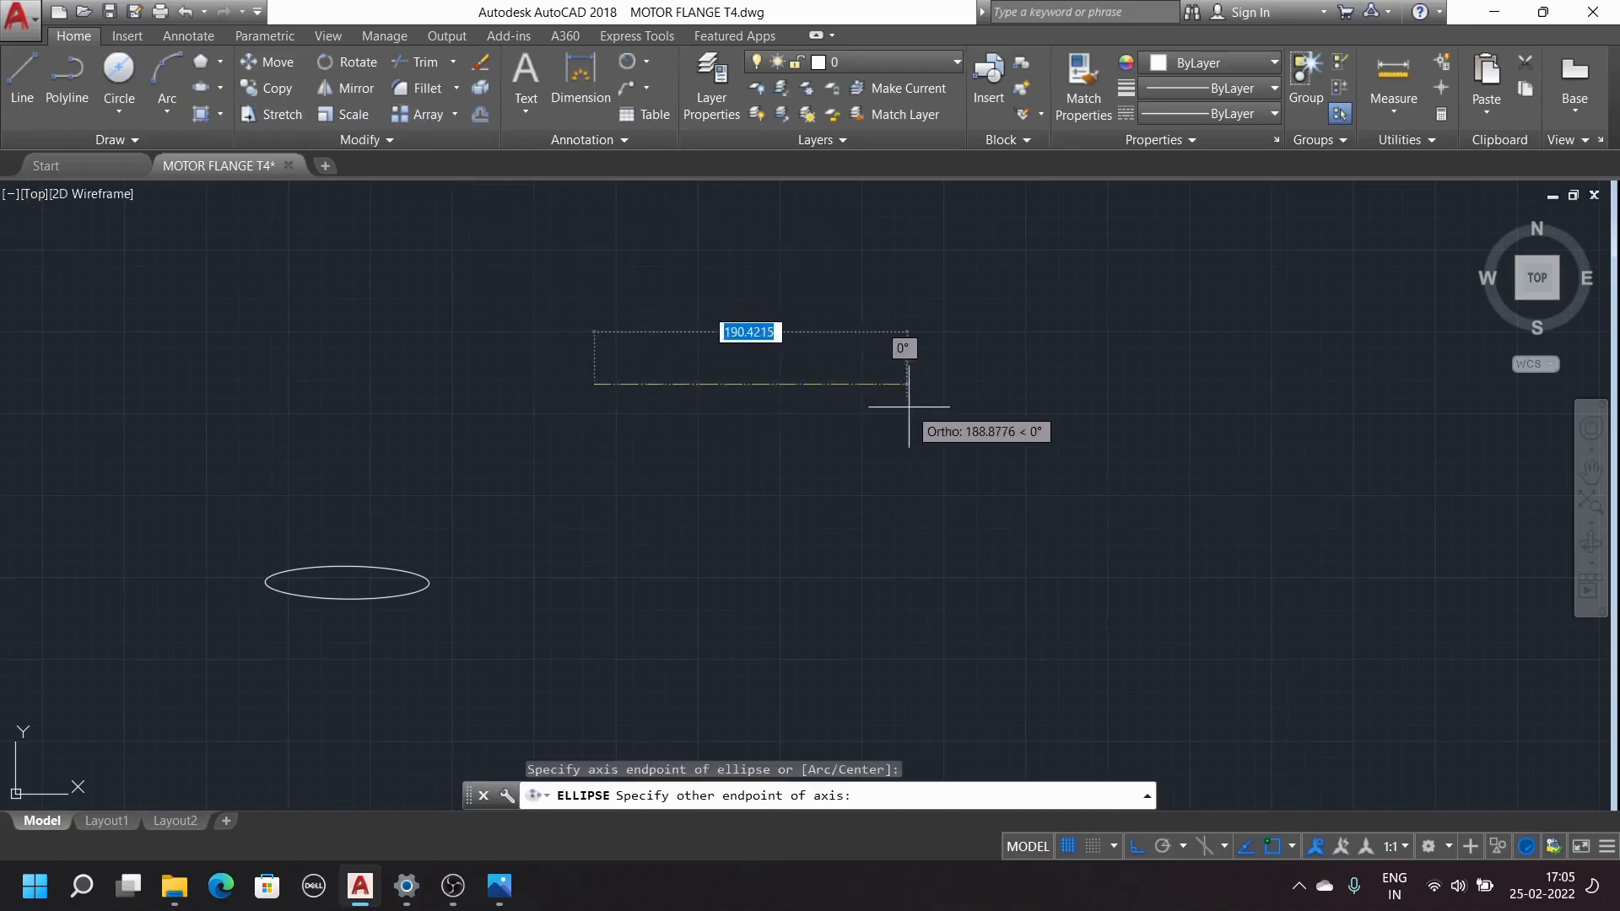
pyautogui.click(1030, 401)
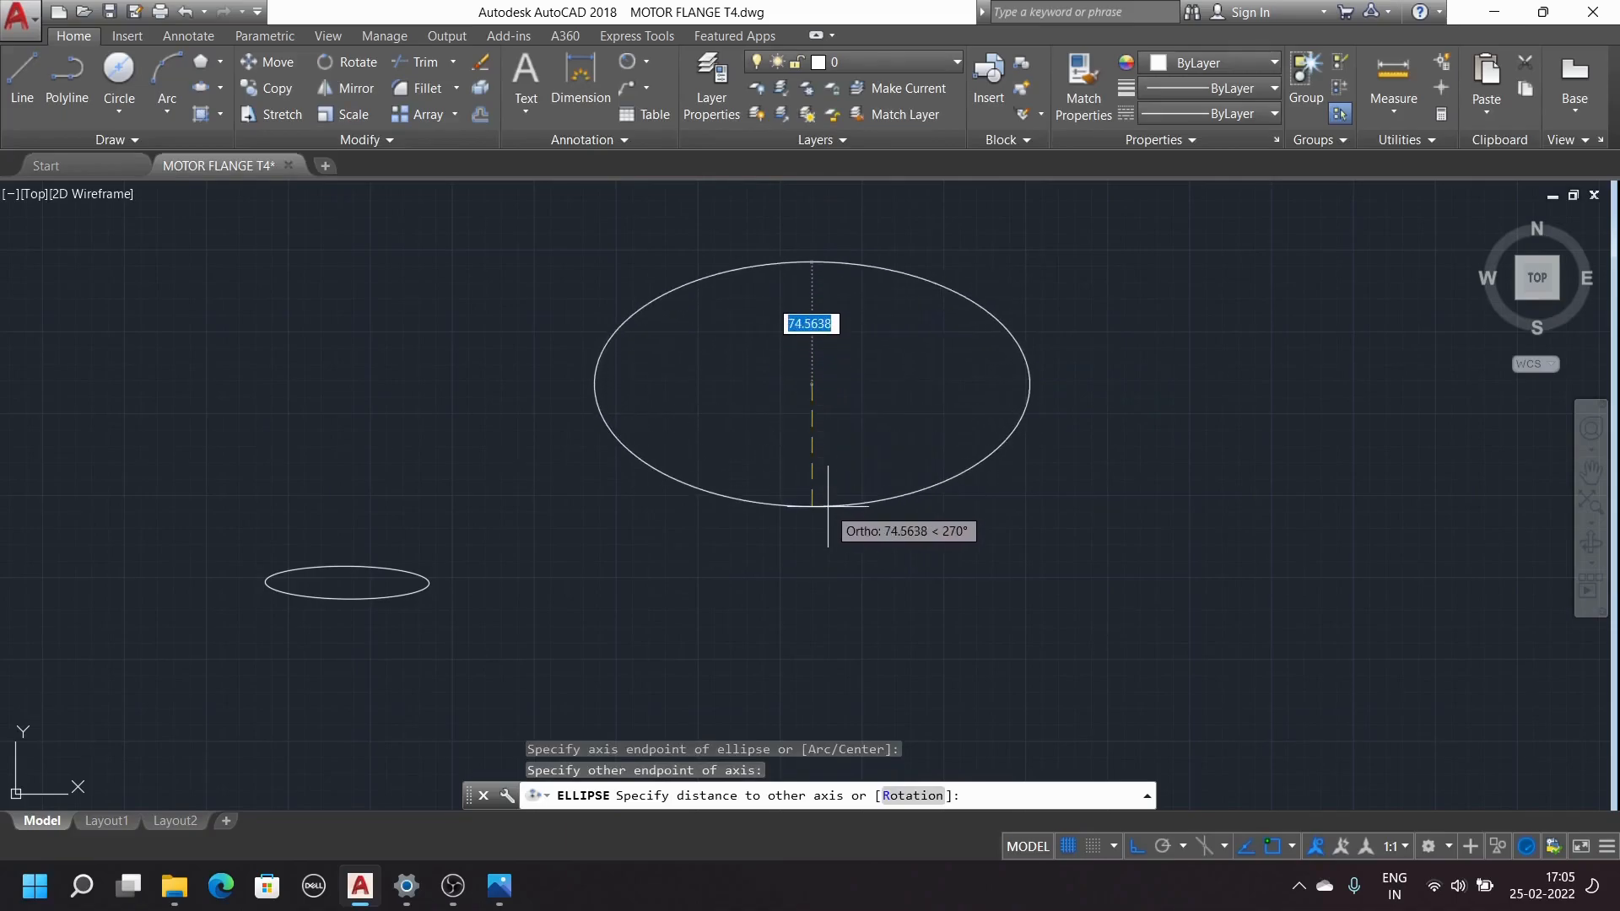
pyautogui.write('20')
pyautogui.press('Return')
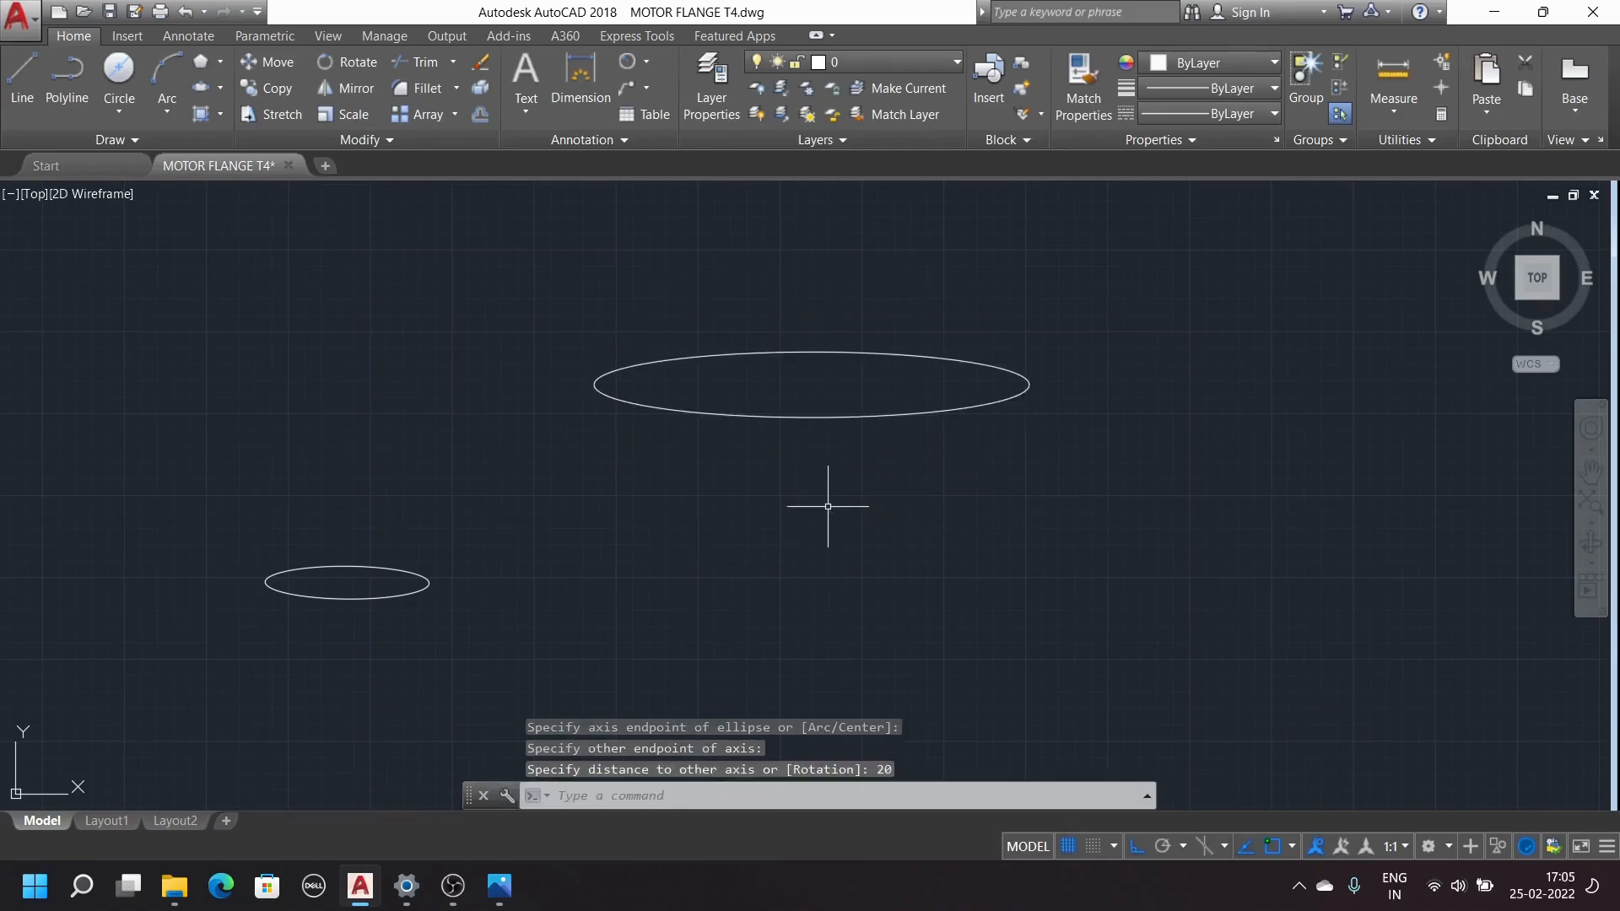
pyautogui.scroll(4, 869, 338)
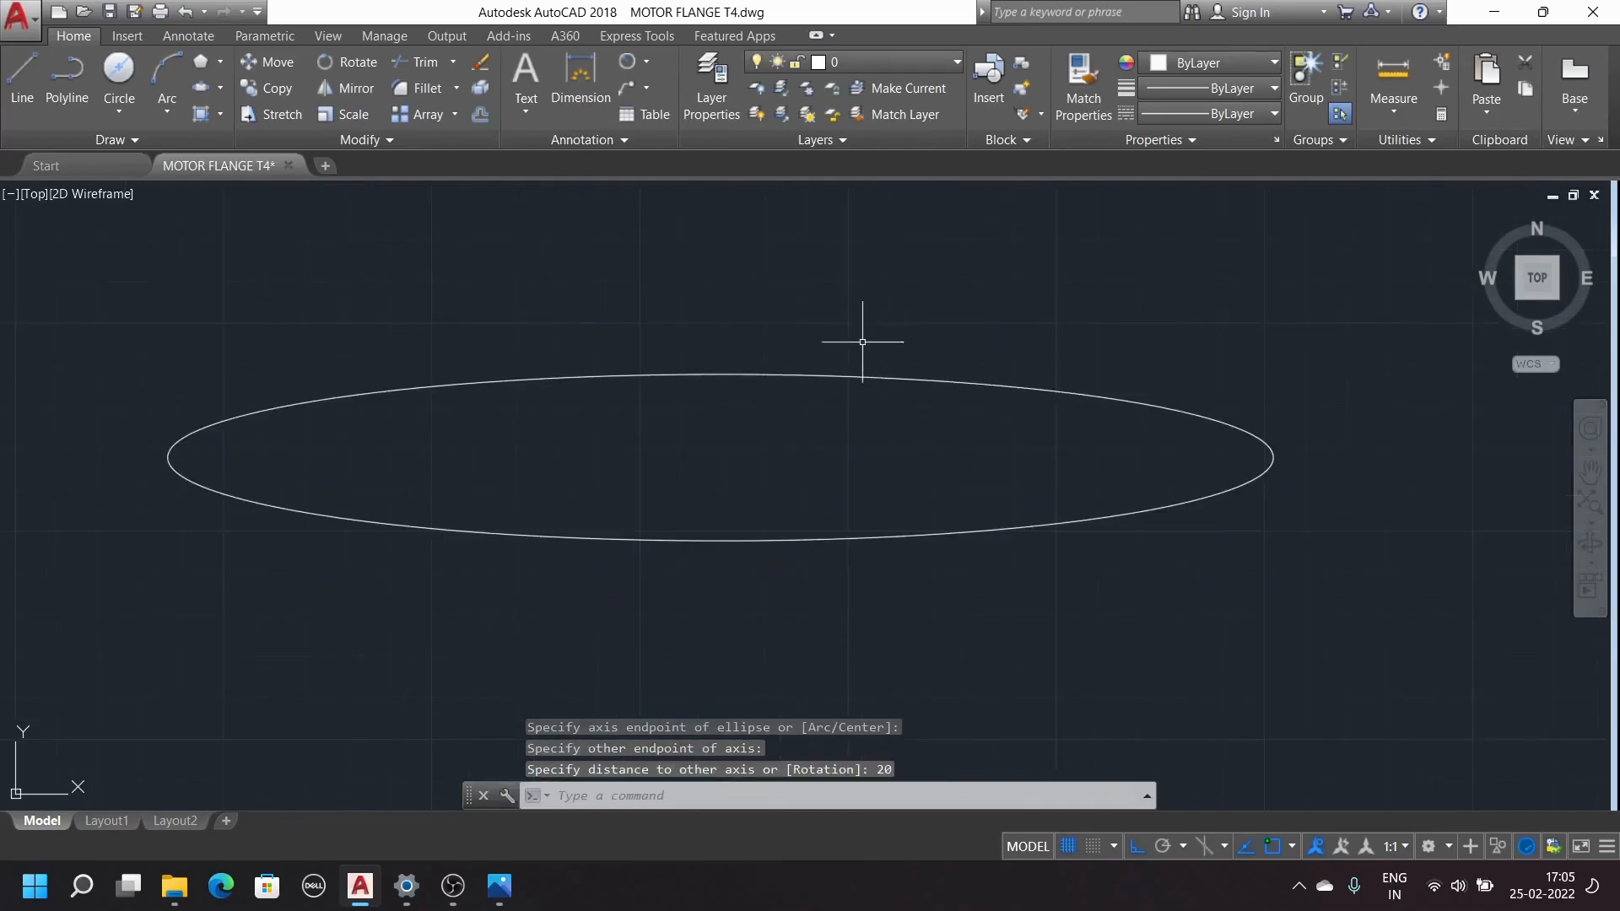
pyautogui.press('Escape')
pyautogui.press('Escape')
pyautogui.press('Escape')
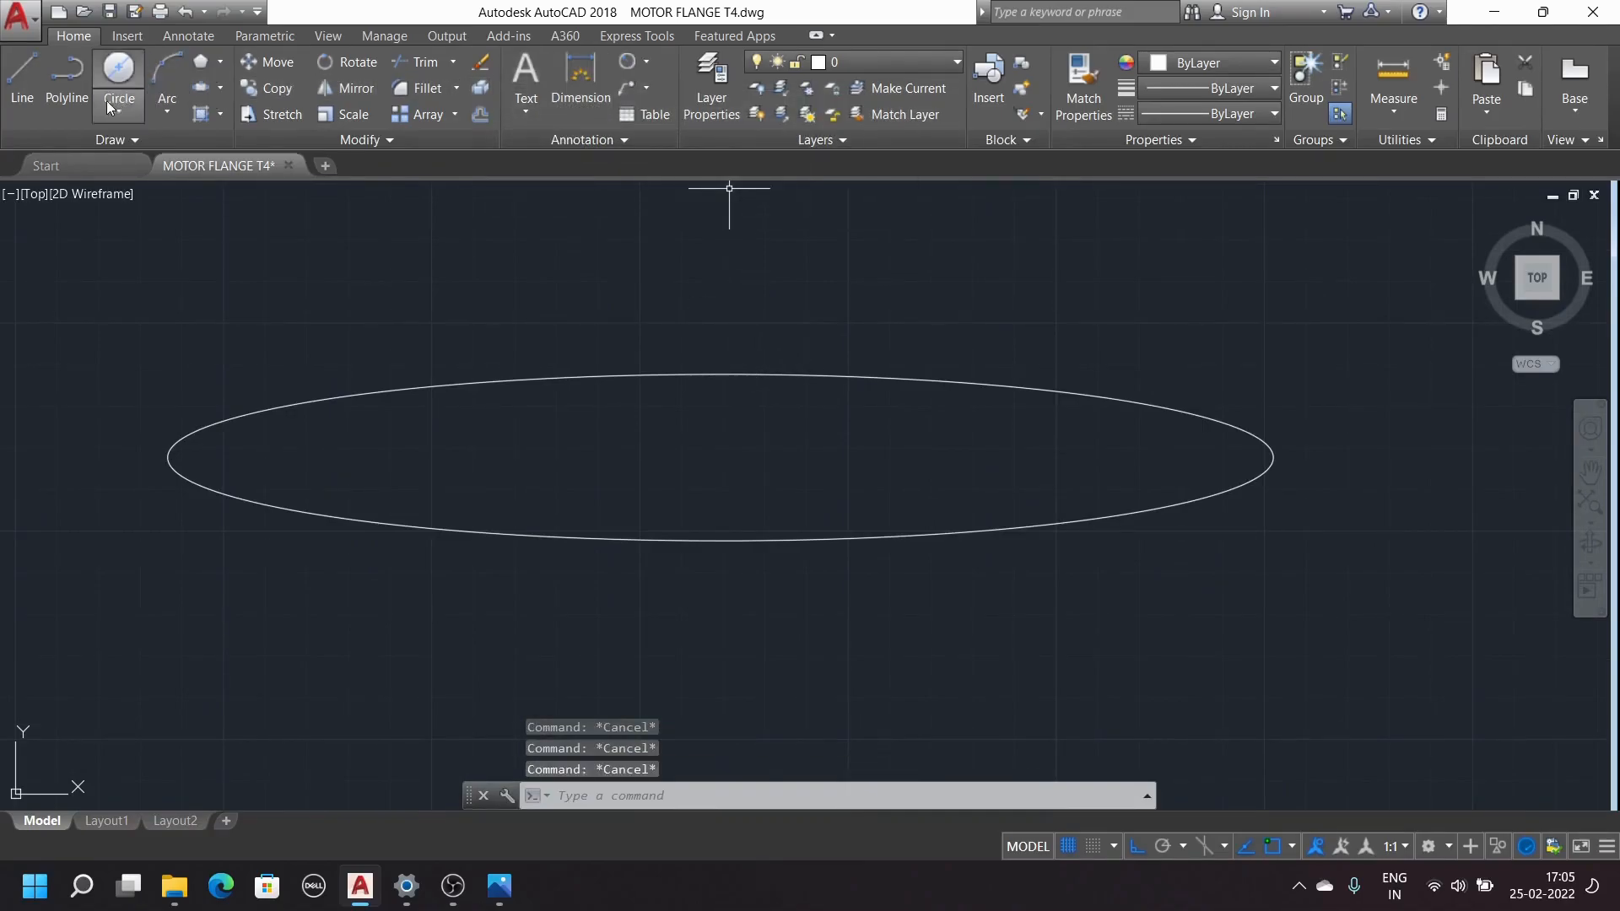
# Draw a line along the larger ellipse's long axis, joining its two end quadrants
pyautogui.click(24, 80)
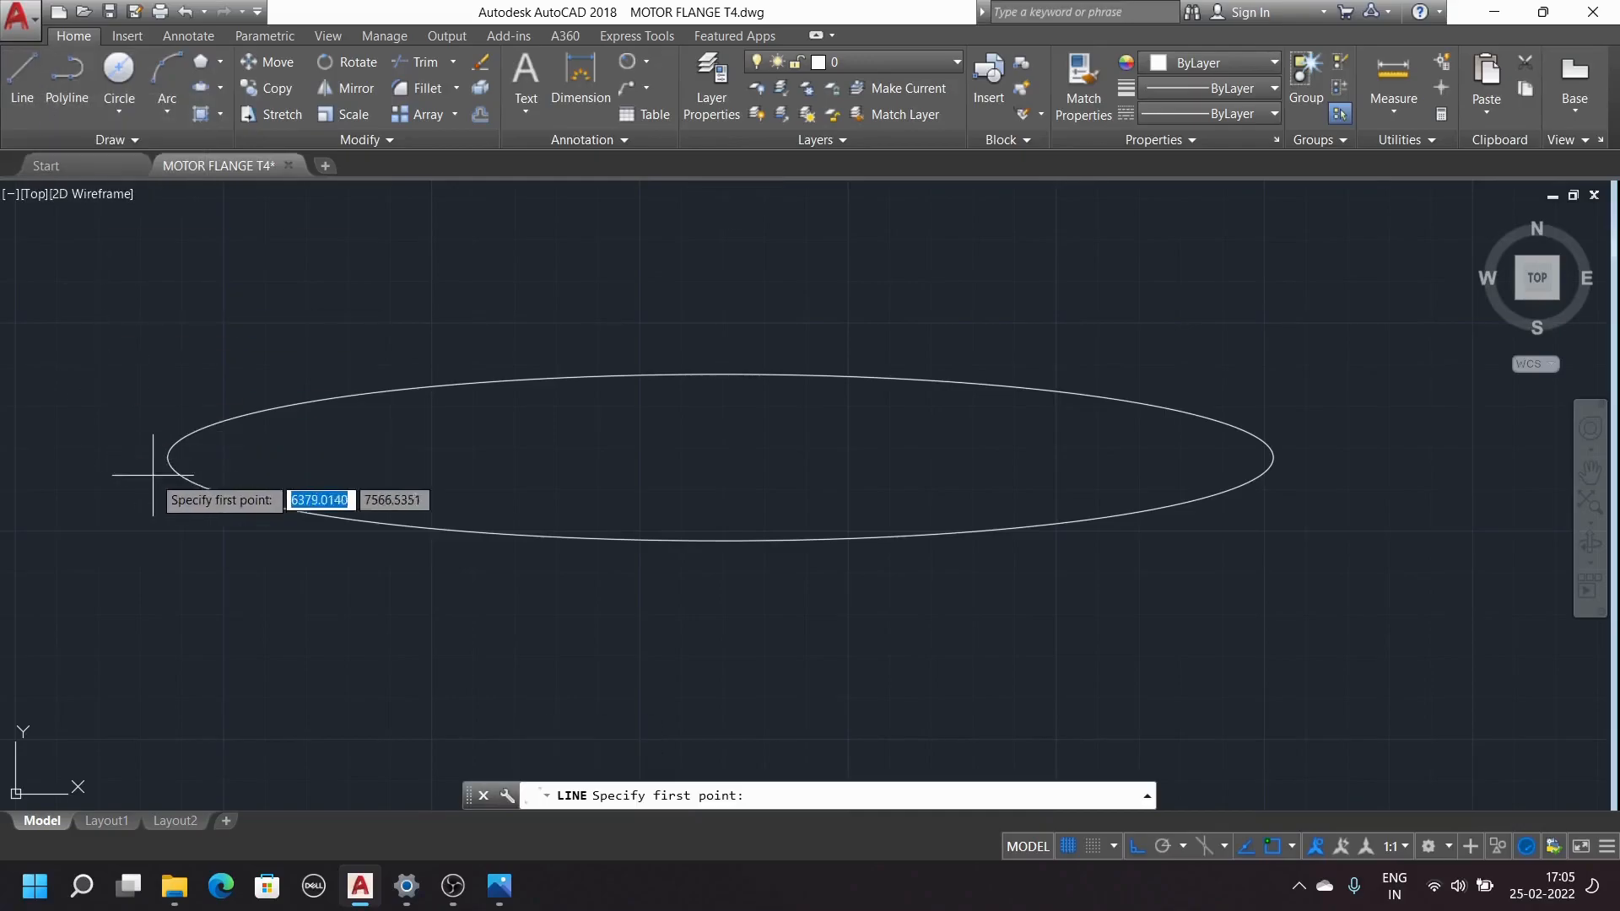
pyautogui.click(168, 456)
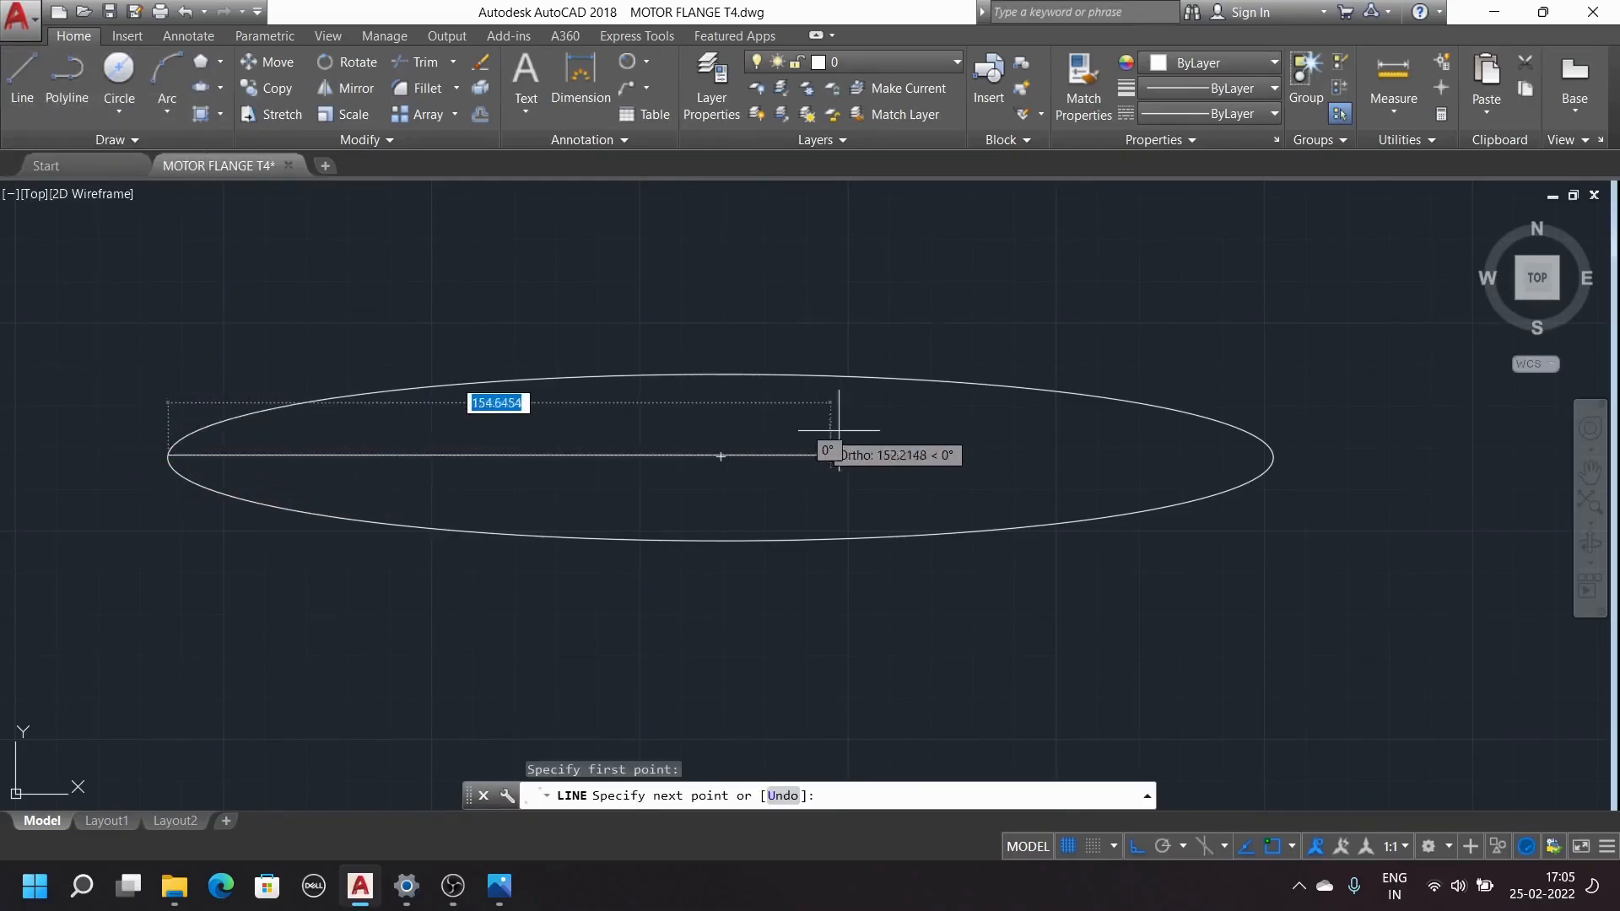
pyautogui.click(1272, 458)
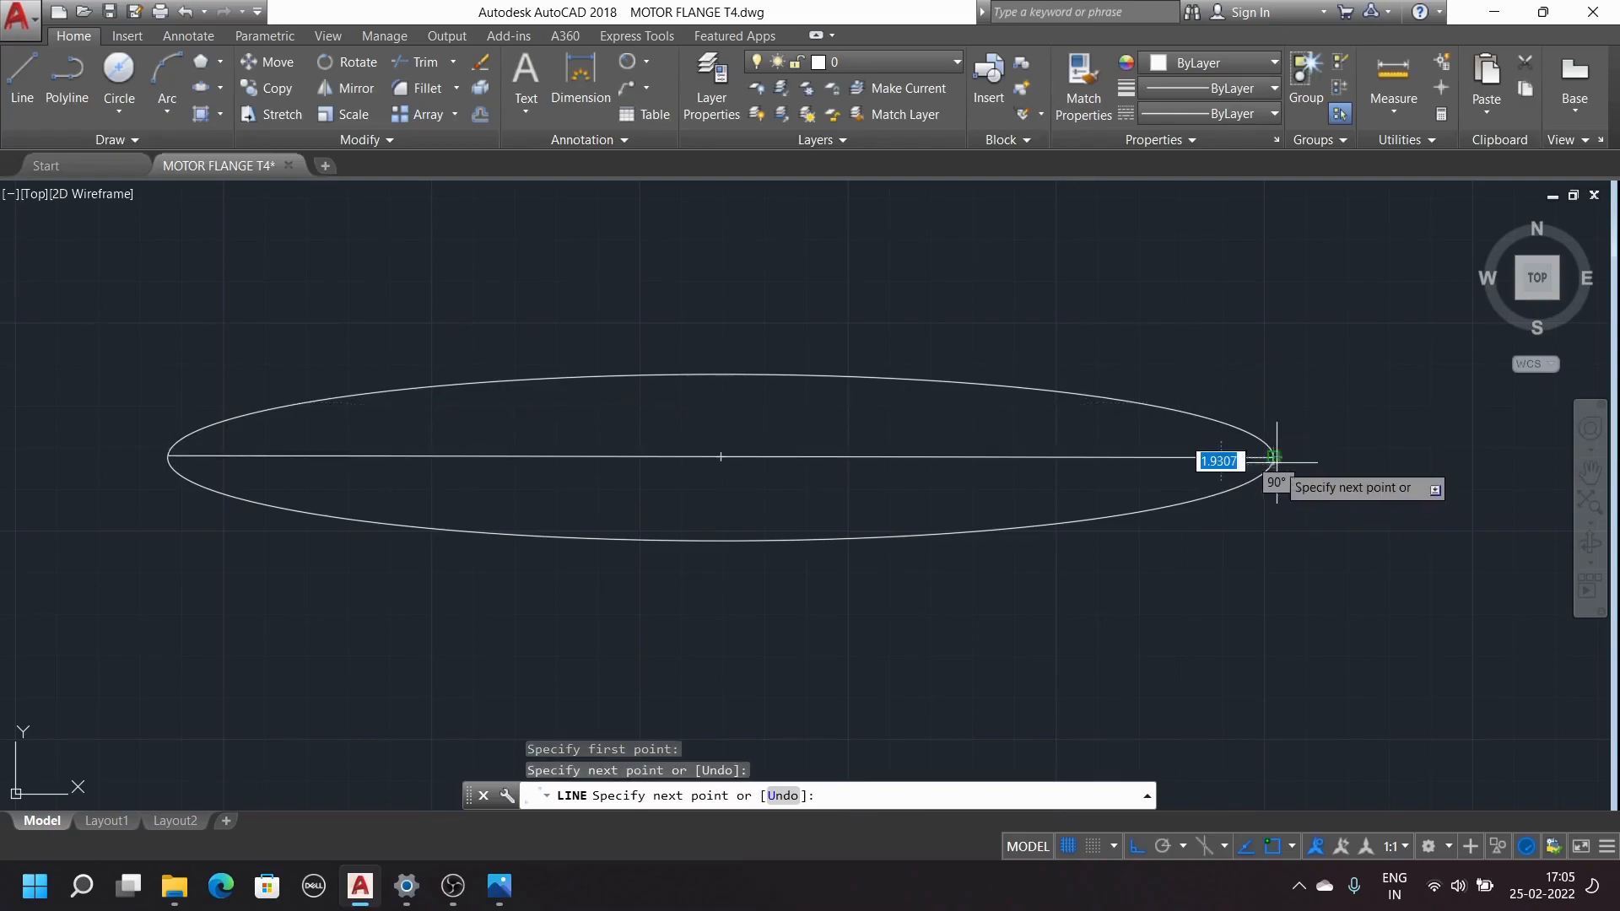
pyautogui.press('Escape')
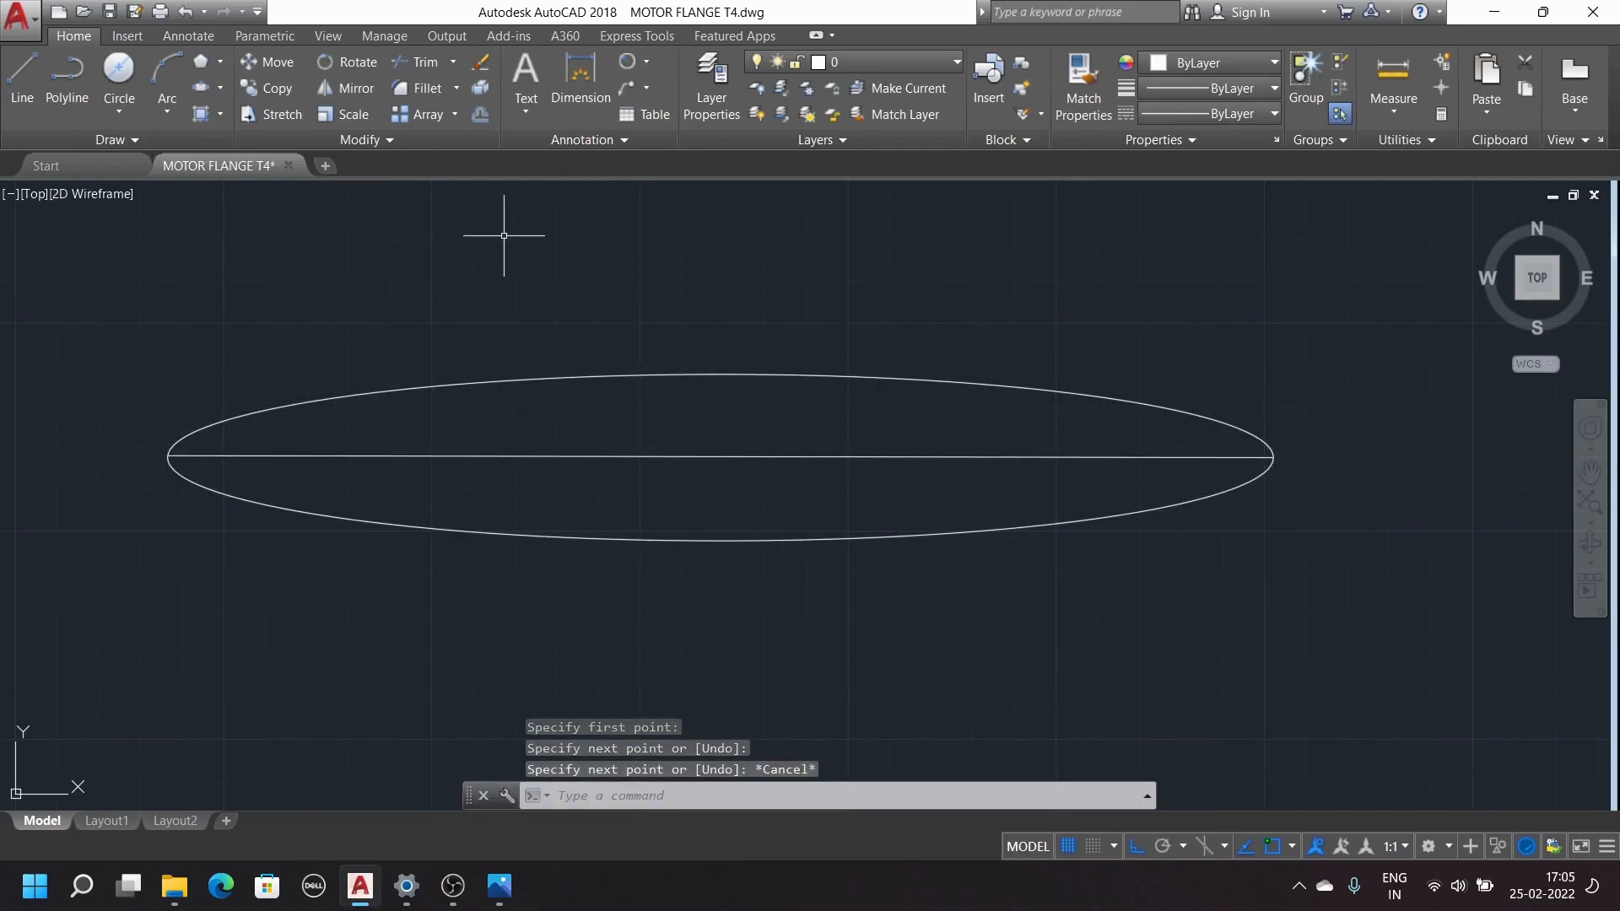
# Draw a line from the ellipse's centre to its upper quadrant and back down to its lower quadrant, marking the short axis
pyautogui.press('Return')
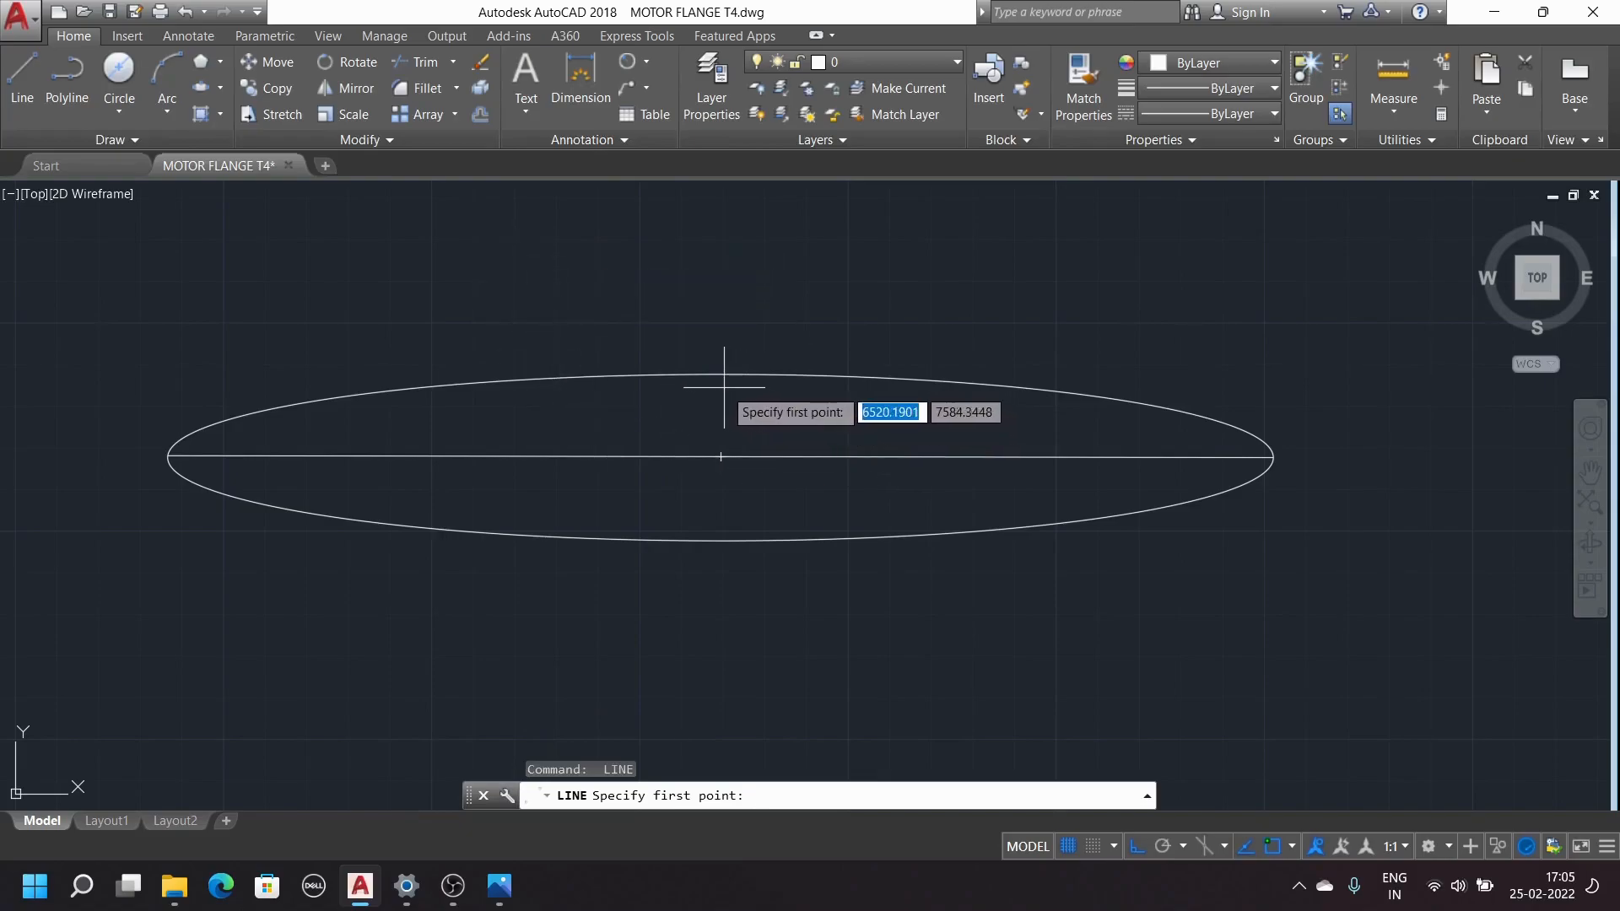
pyautogui.click(722, 456)
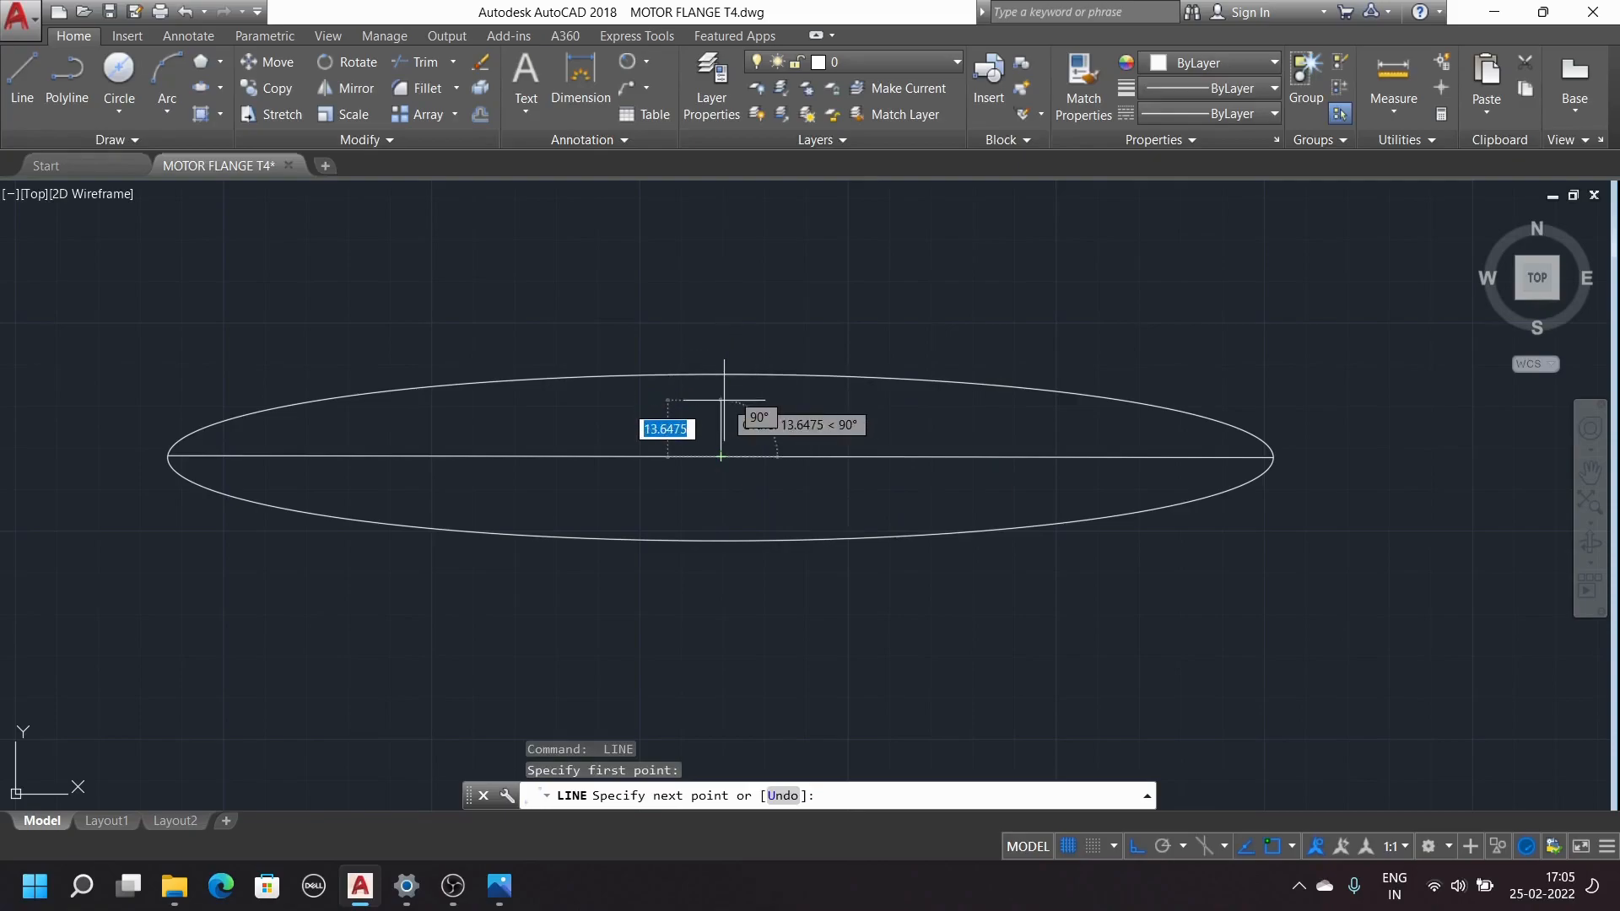
pyautogui.click(720, 374)
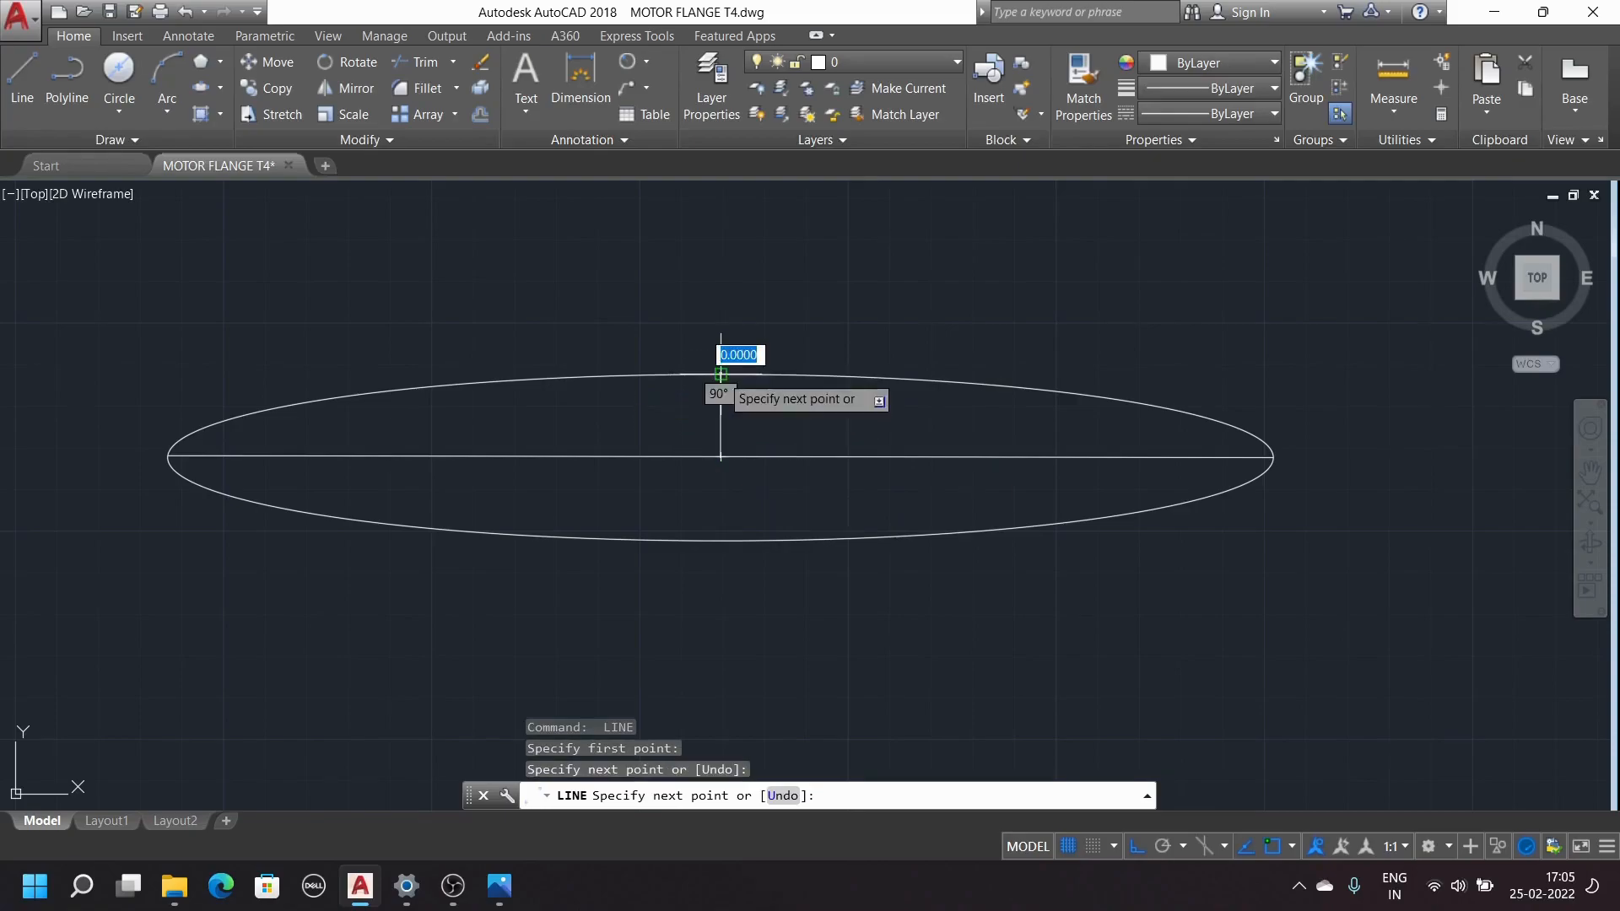
pyautogui.click(715, 540)
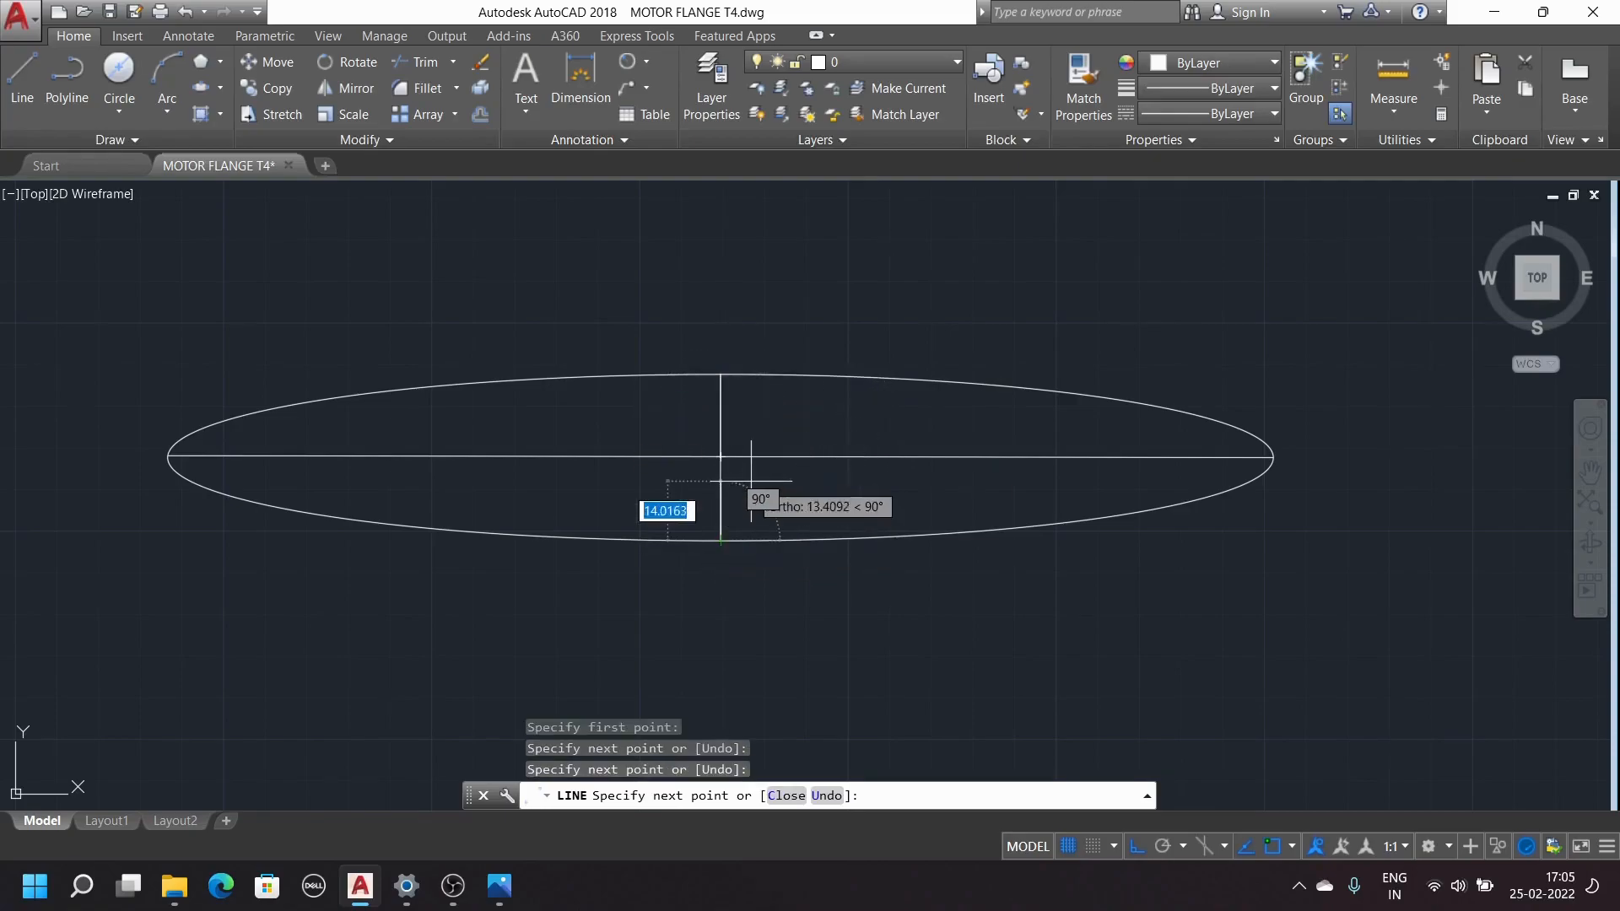
pyautogui.press('Escape')
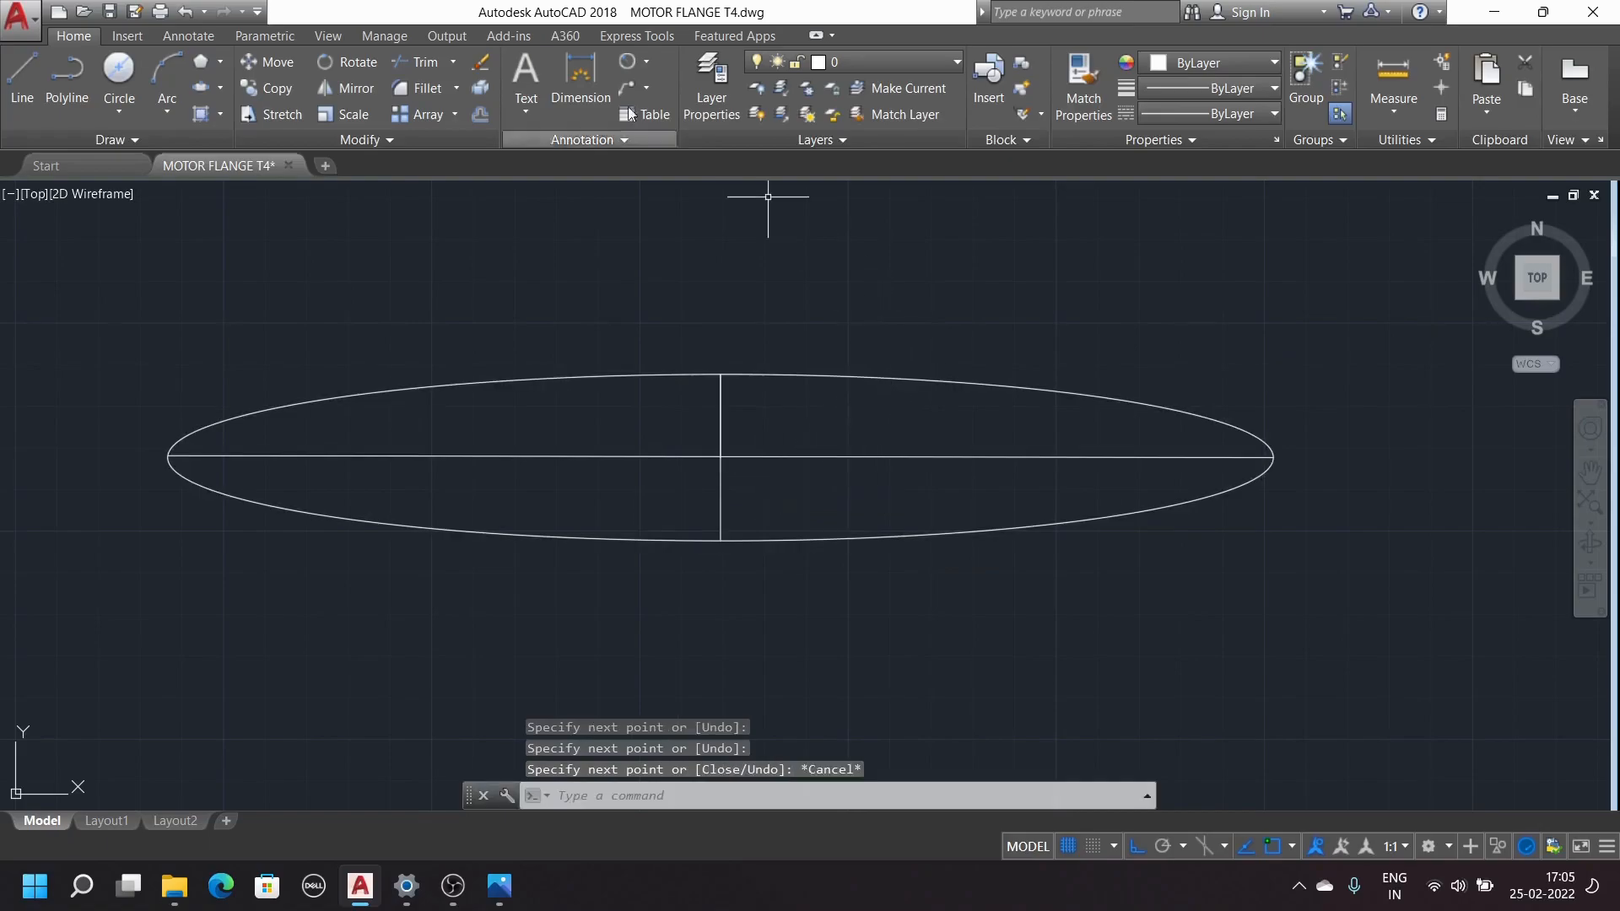
# Add a vertical linear dimension between the ellipse's upper and lower quadrants, placed just beyond its right end
pyautogui.click(647, 62)
pyautogui.click(643, 94)
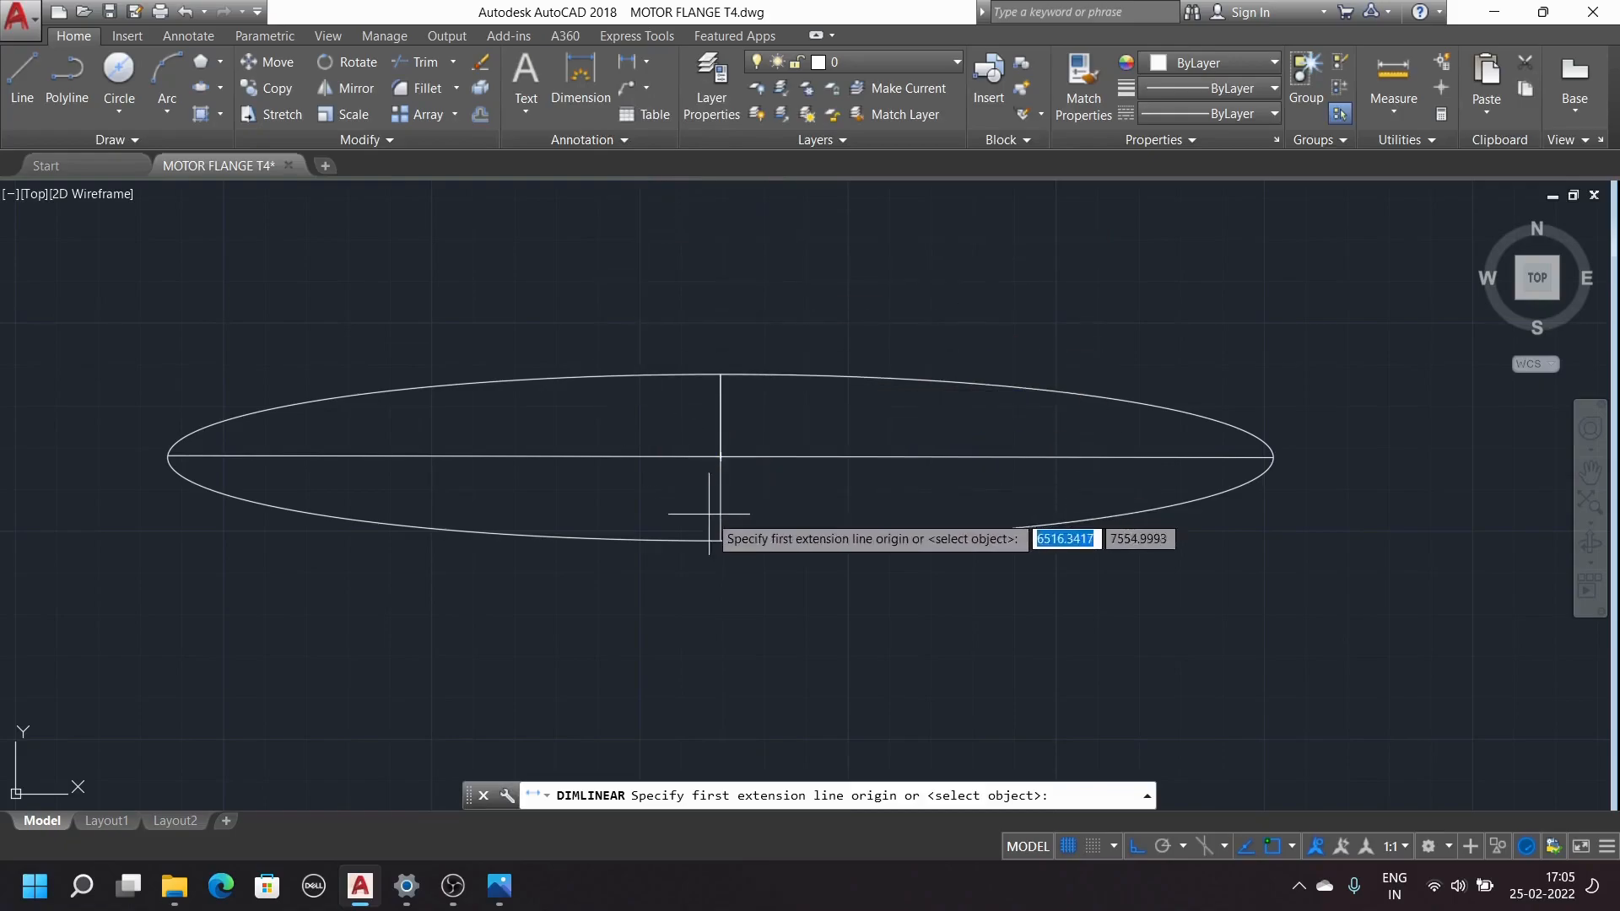
pyautogui.click(720, 540)
pyautogui.click(720, 374)
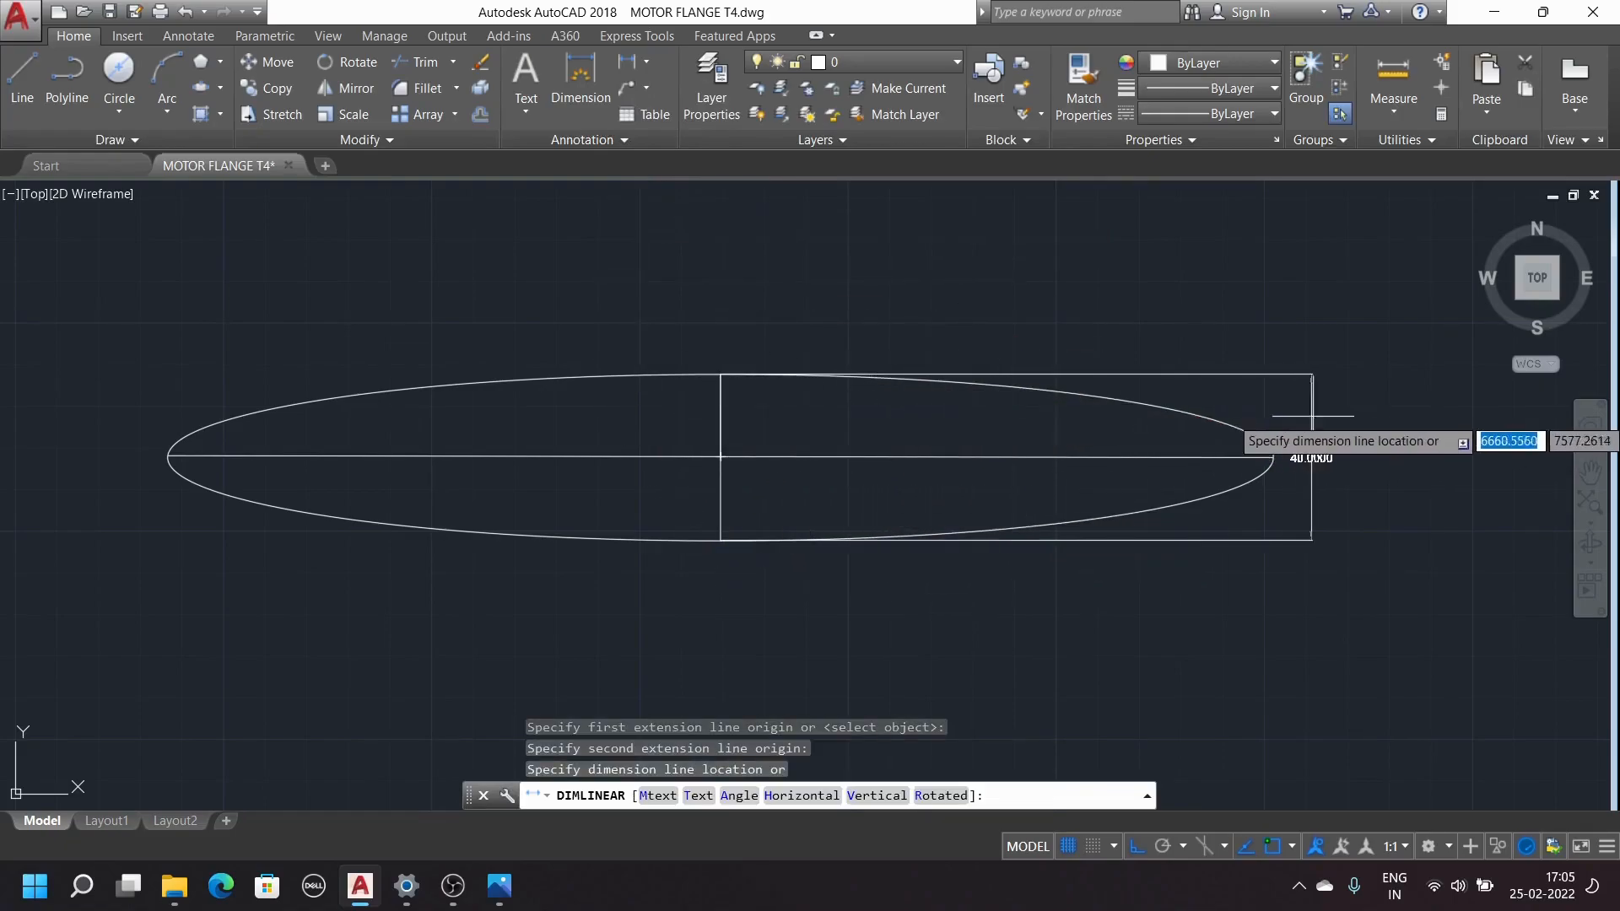
pyautogui.click(1325, 456)
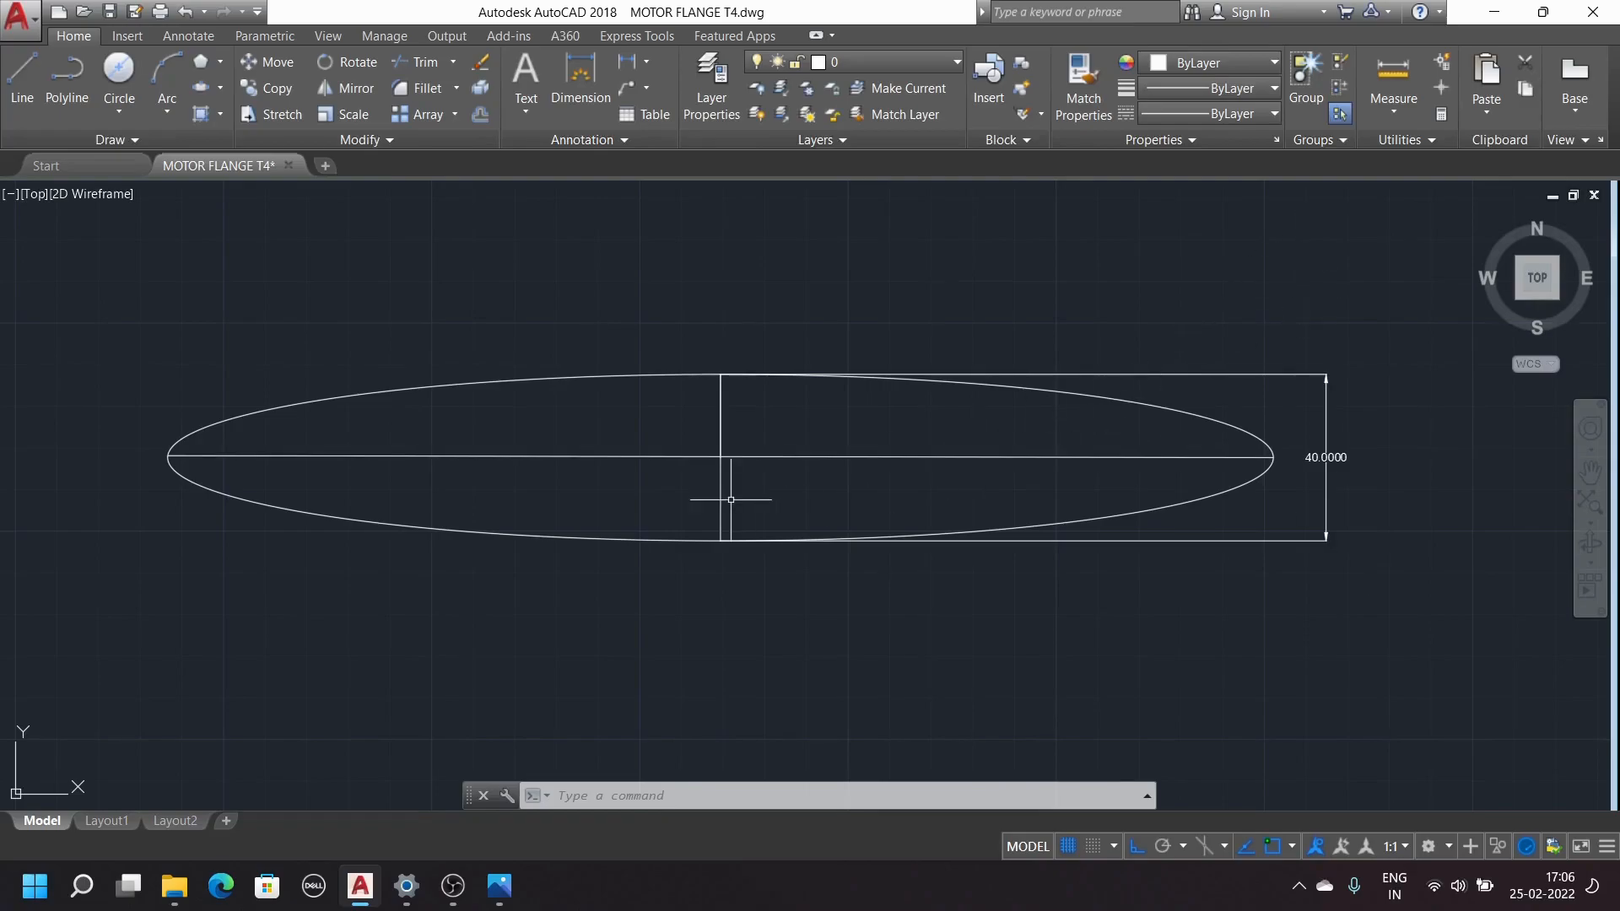
# Start an elliptical arc above the larger ellipse, giving it a horizontal axis and a distance of 30 to the other axis
pyautogui.scroll(-5, 730, 500)
pyautogui.scroll(5, 770, 409)
pyautogui.scroll(-4, 772, 407)
pyautogui.scroll(2, 772, 406)
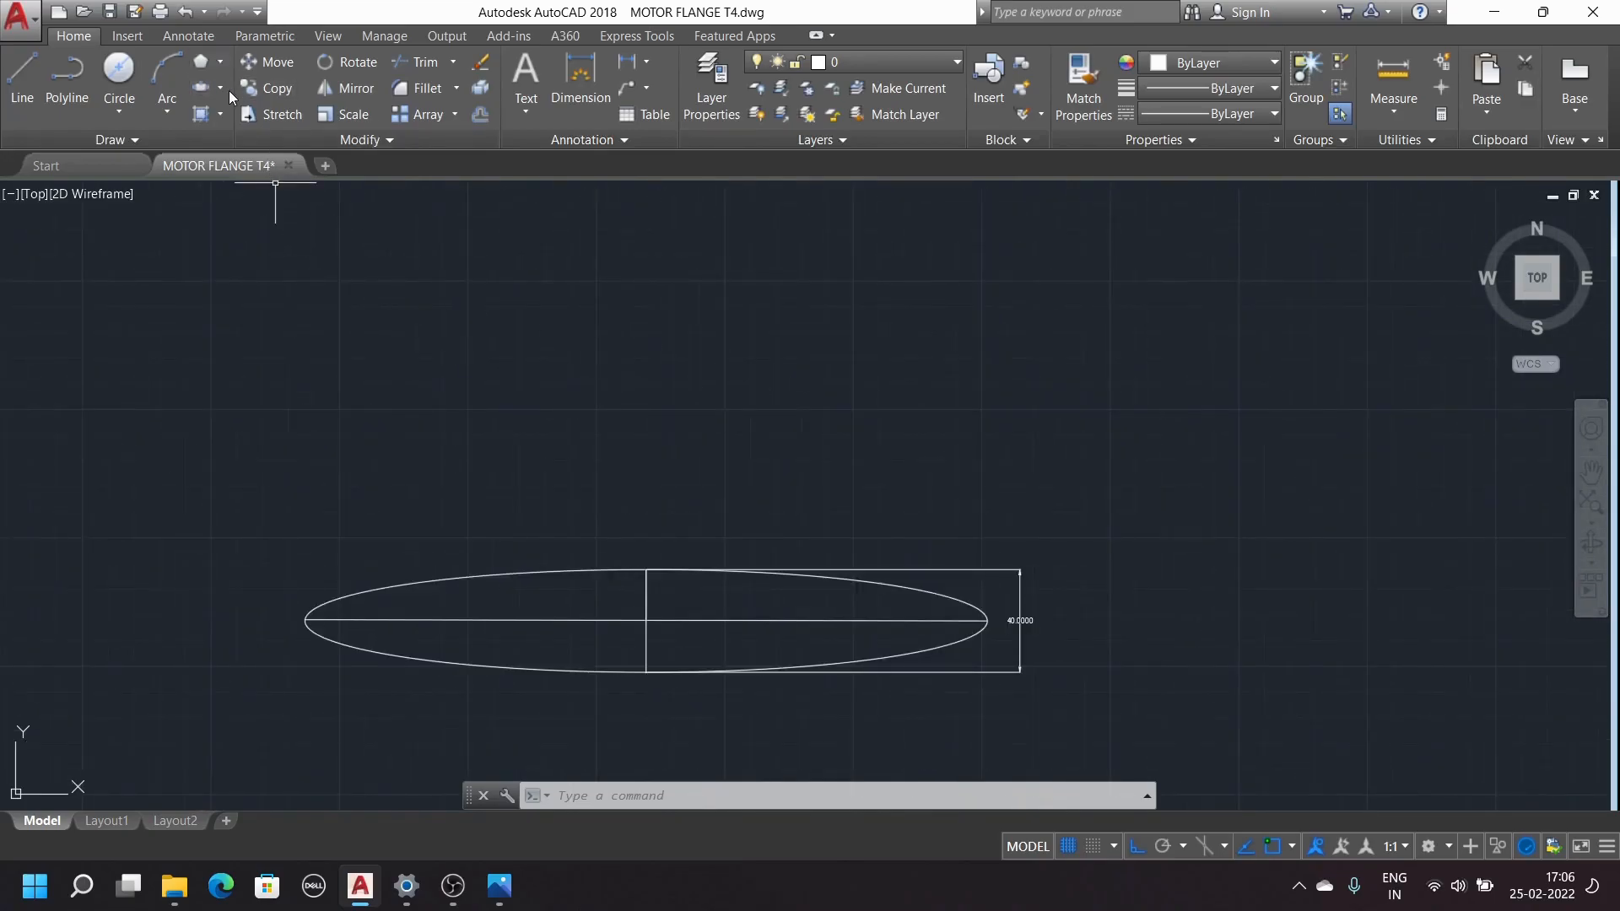
pyautogui.click(220, 88)
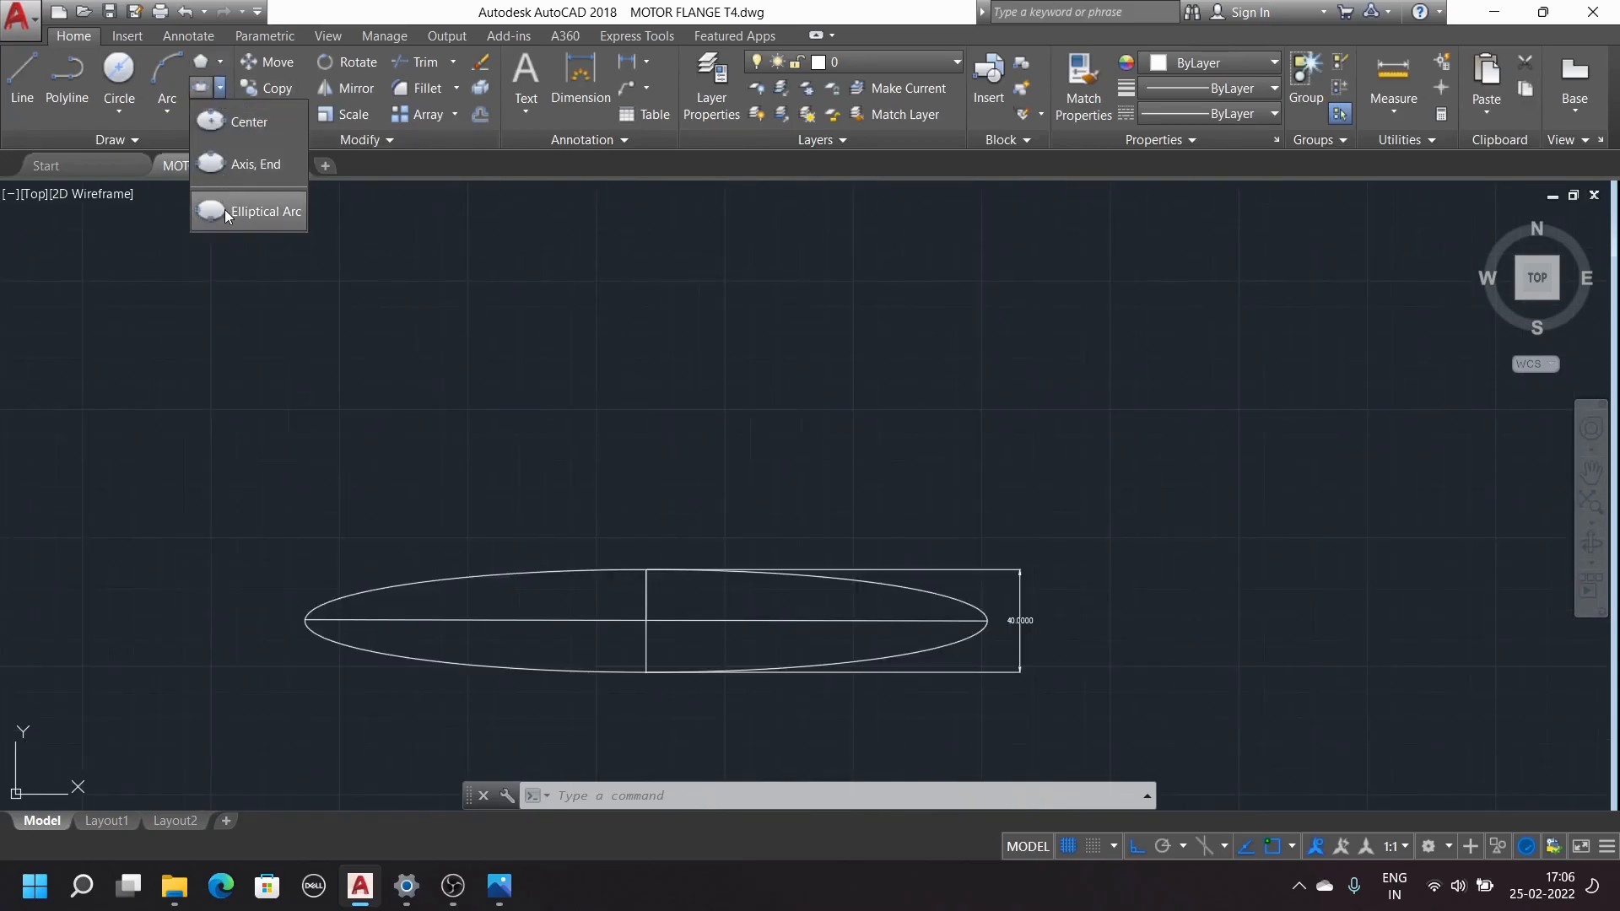
pyautogui.click(225, 209)
pyautogui.click(628, 361)
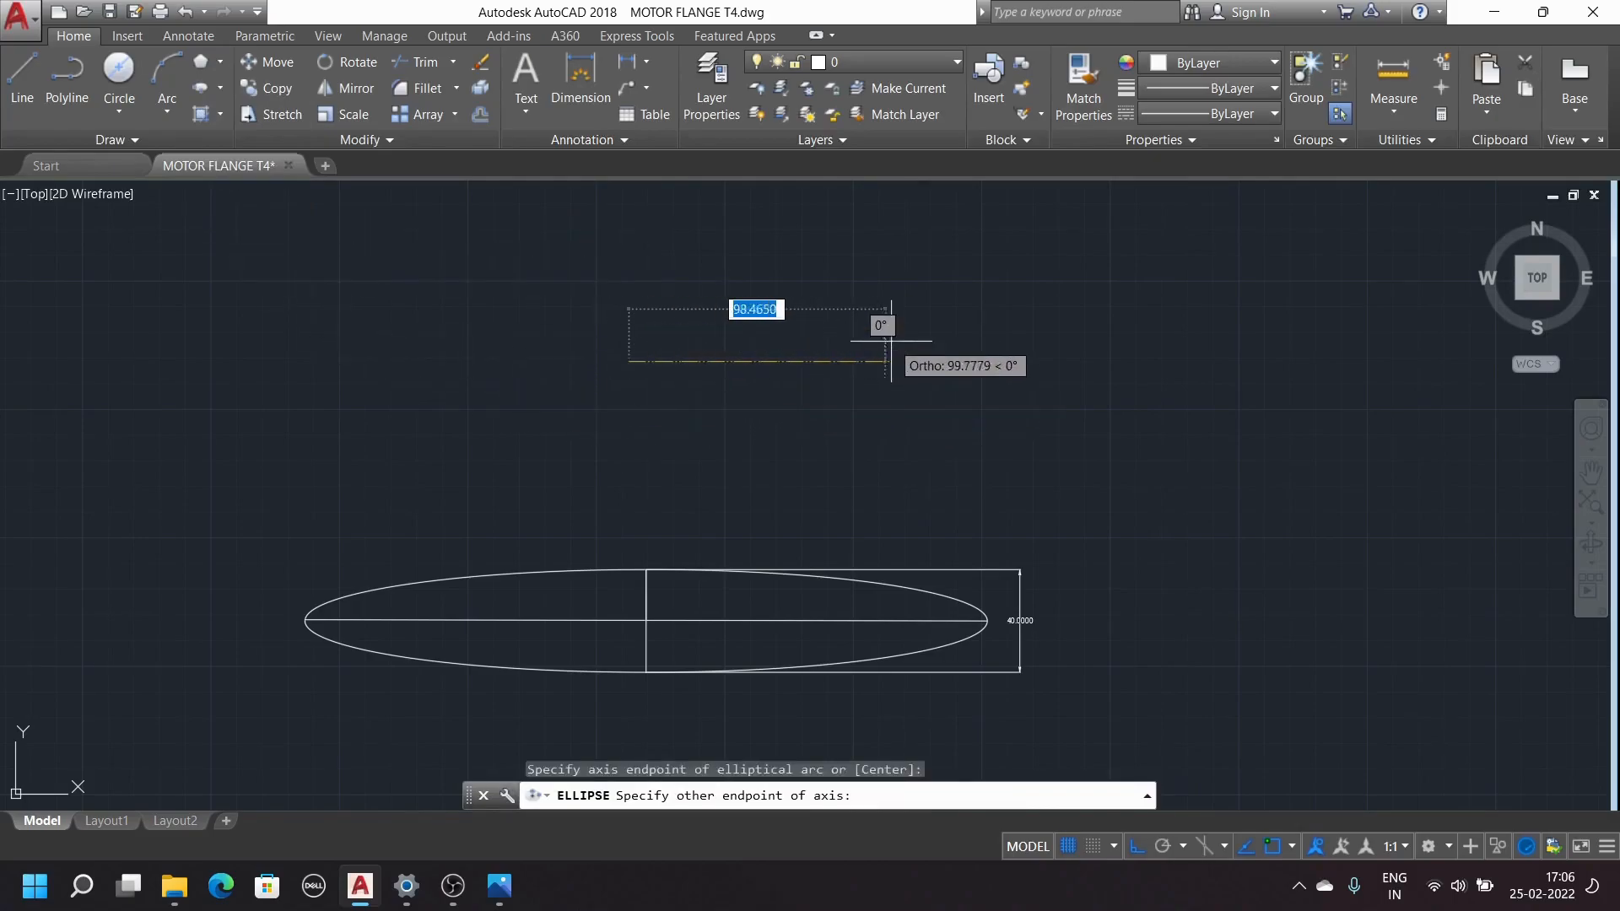
pyautogui.click(993, 361)
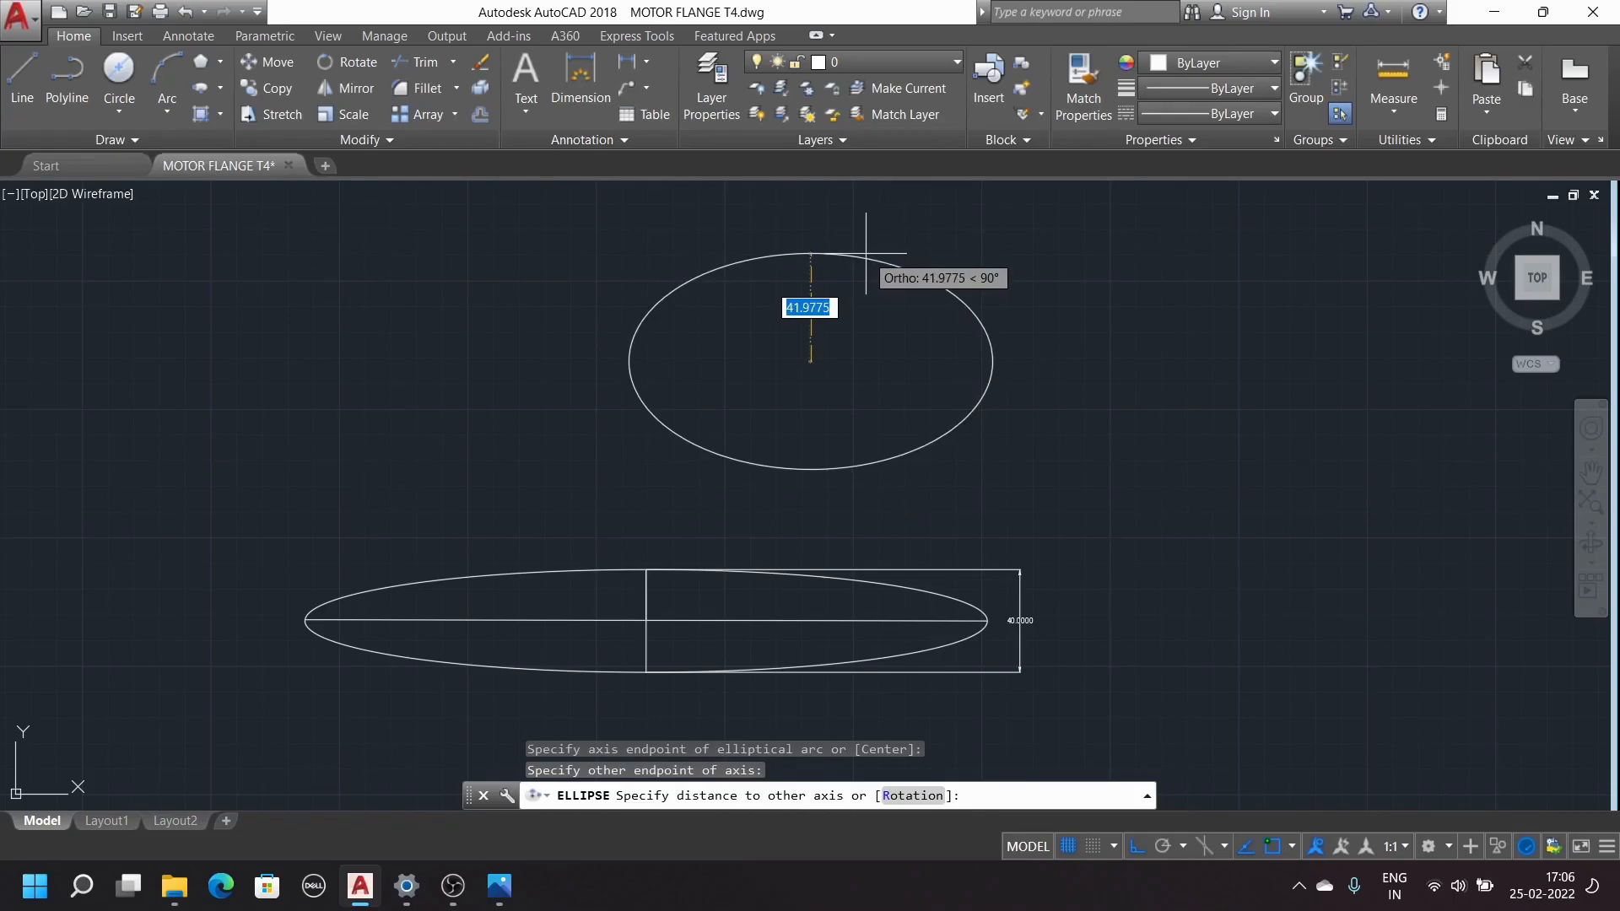
pyautogui.write('30')
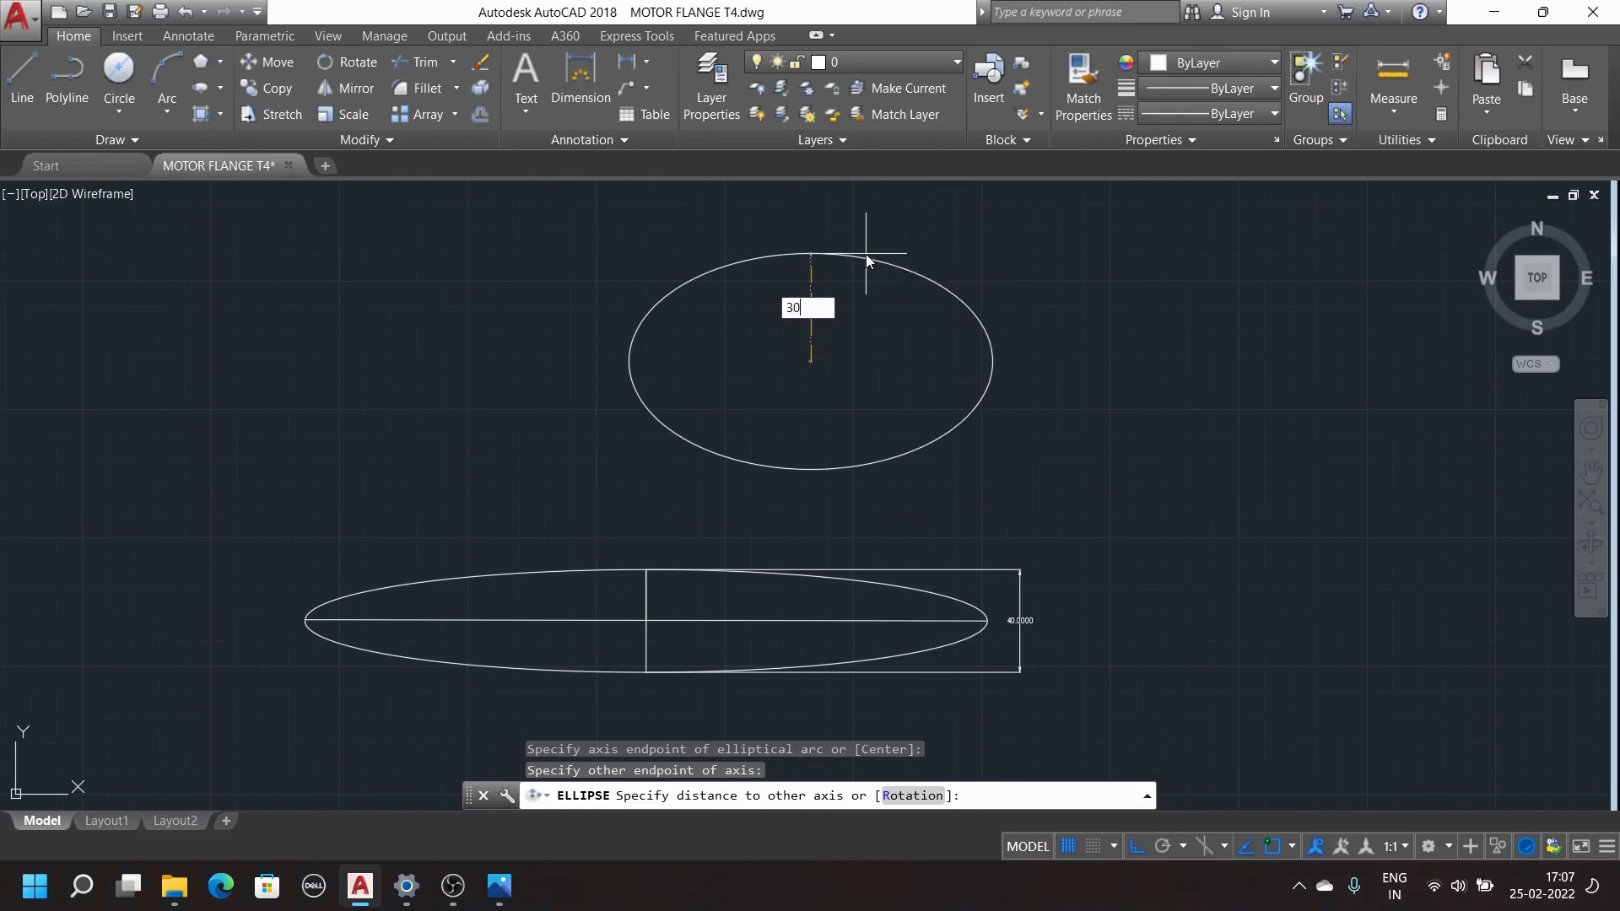
pyautogui.press('Return')
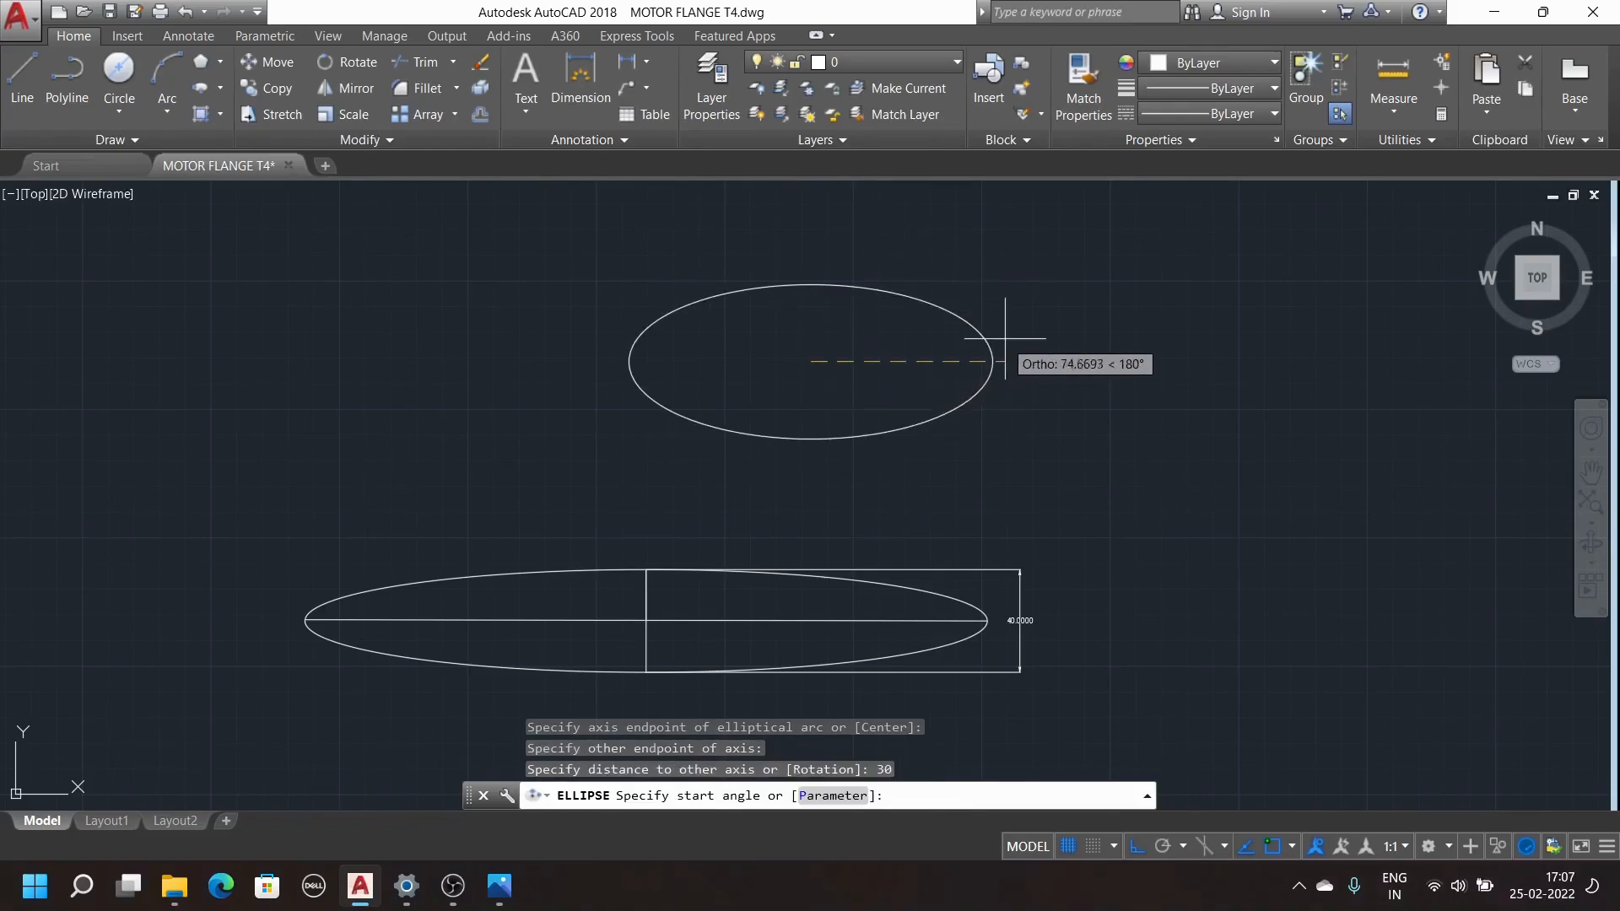
# Pick the elliptical arc's start and end angles along the horizontal axis, keeping only the upper half of the ellipse
pyautogui.click(1111, 355)
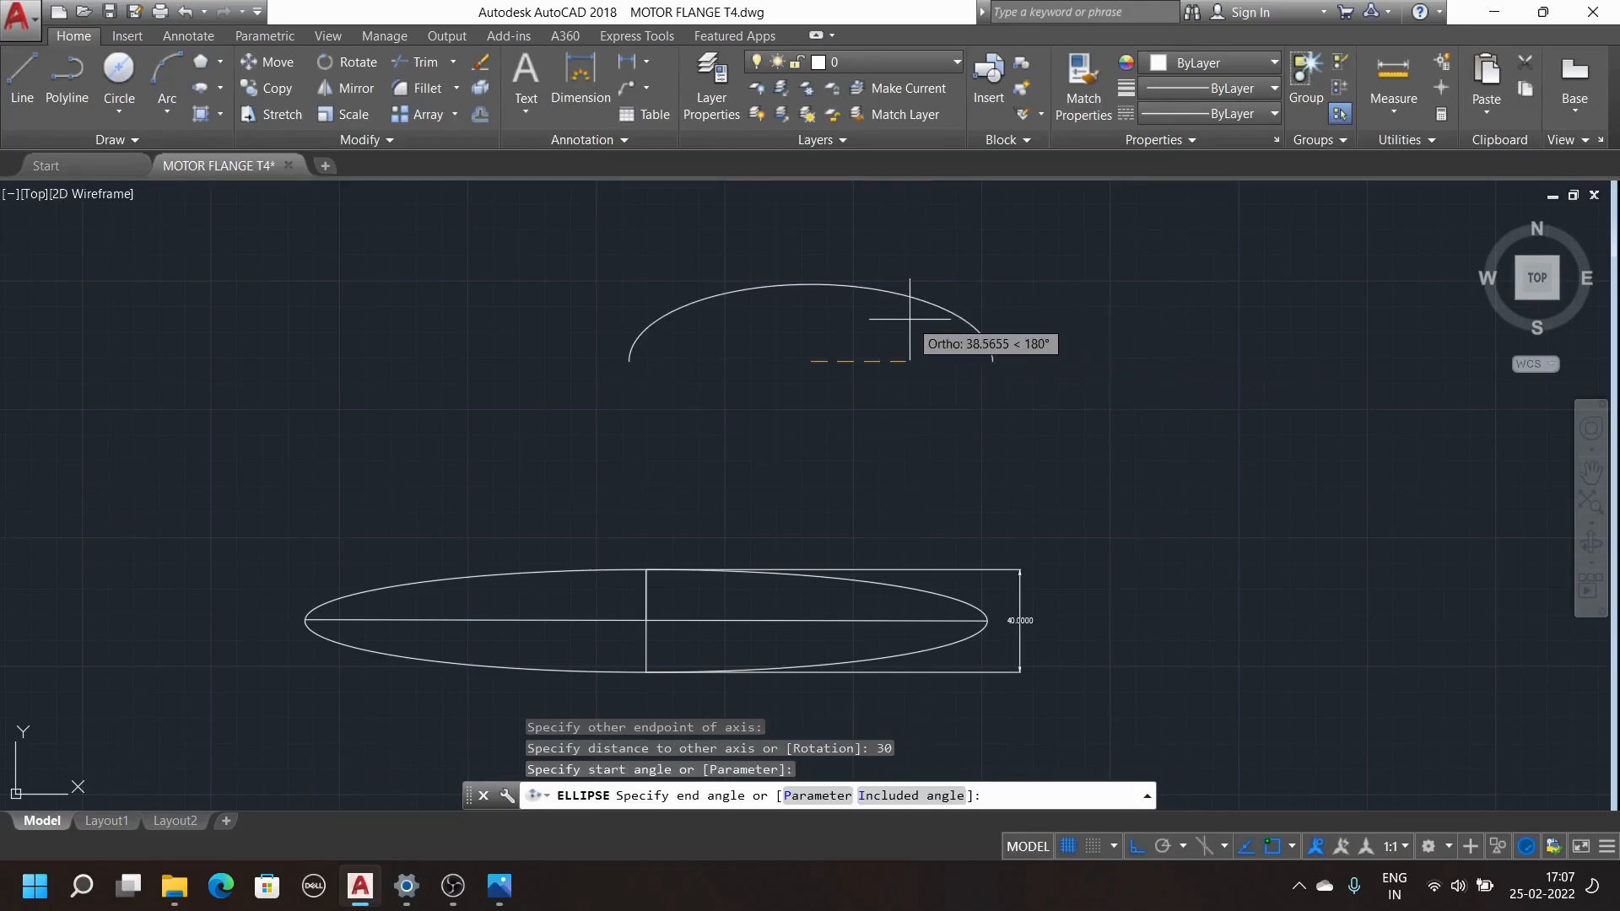
pyautogui.press('Return')
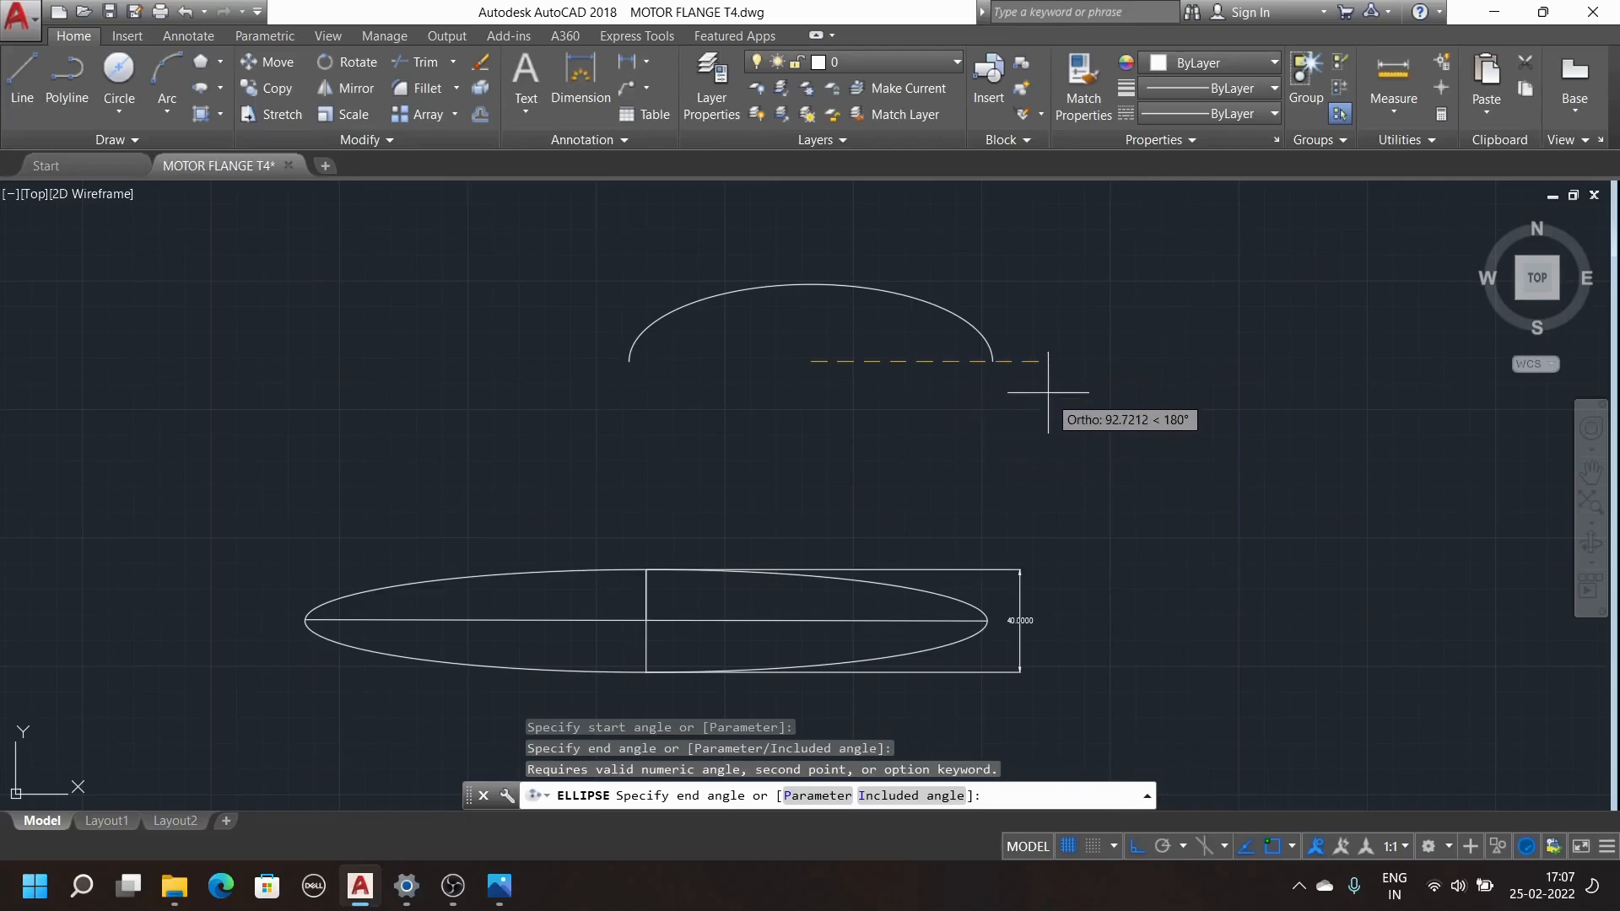
pyautogui.click(990, 360)
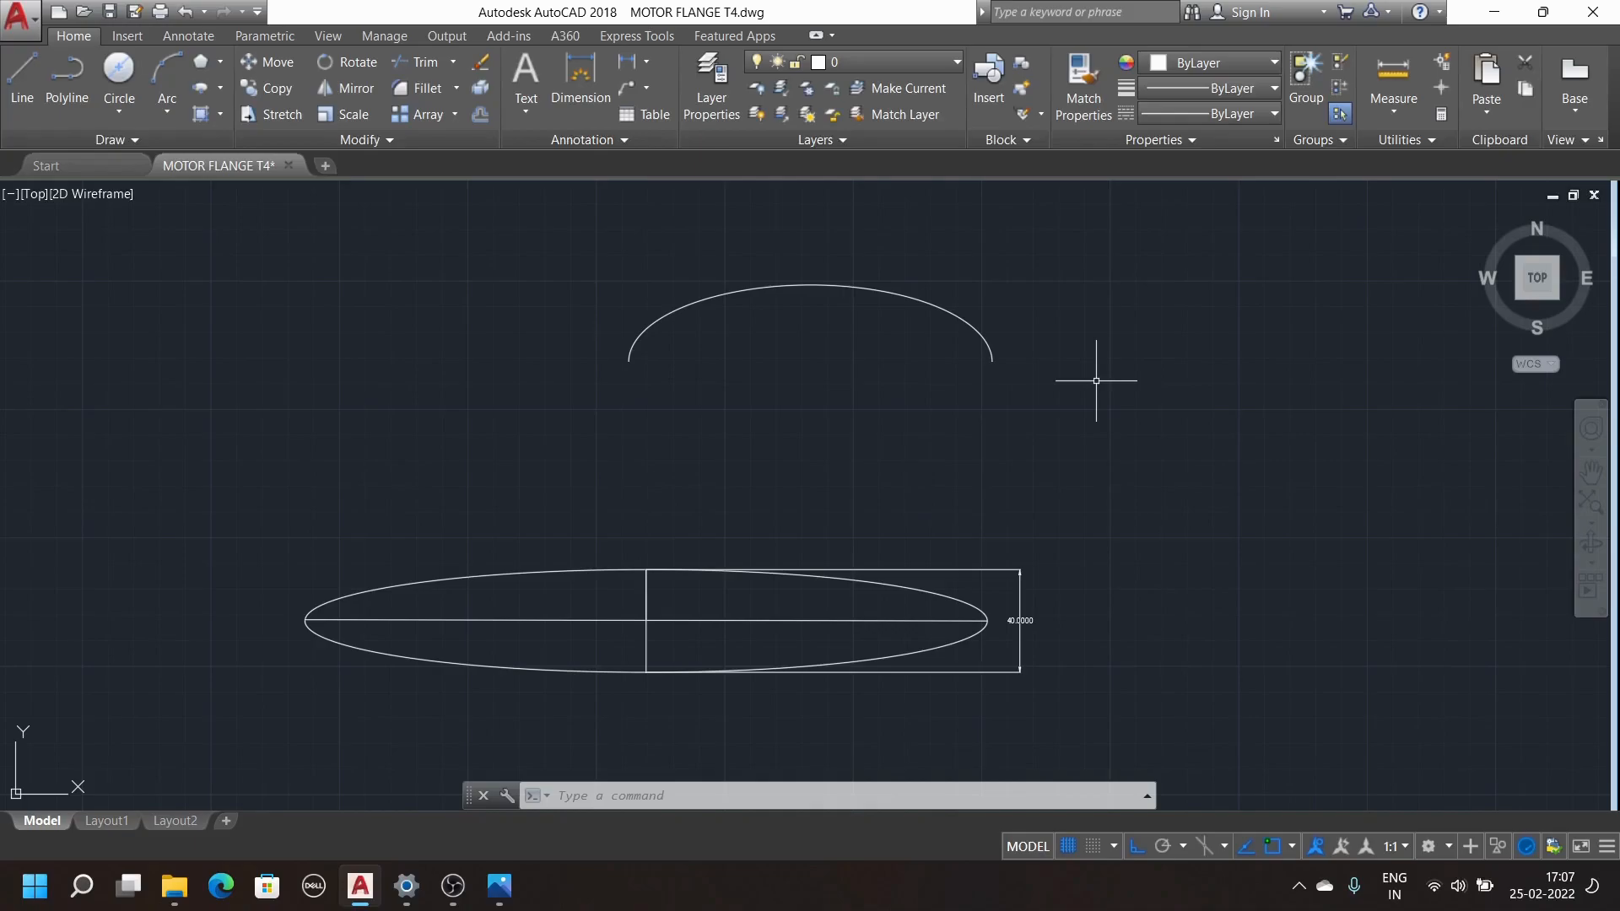
pyautogui.scroll(-5, 933, 456)
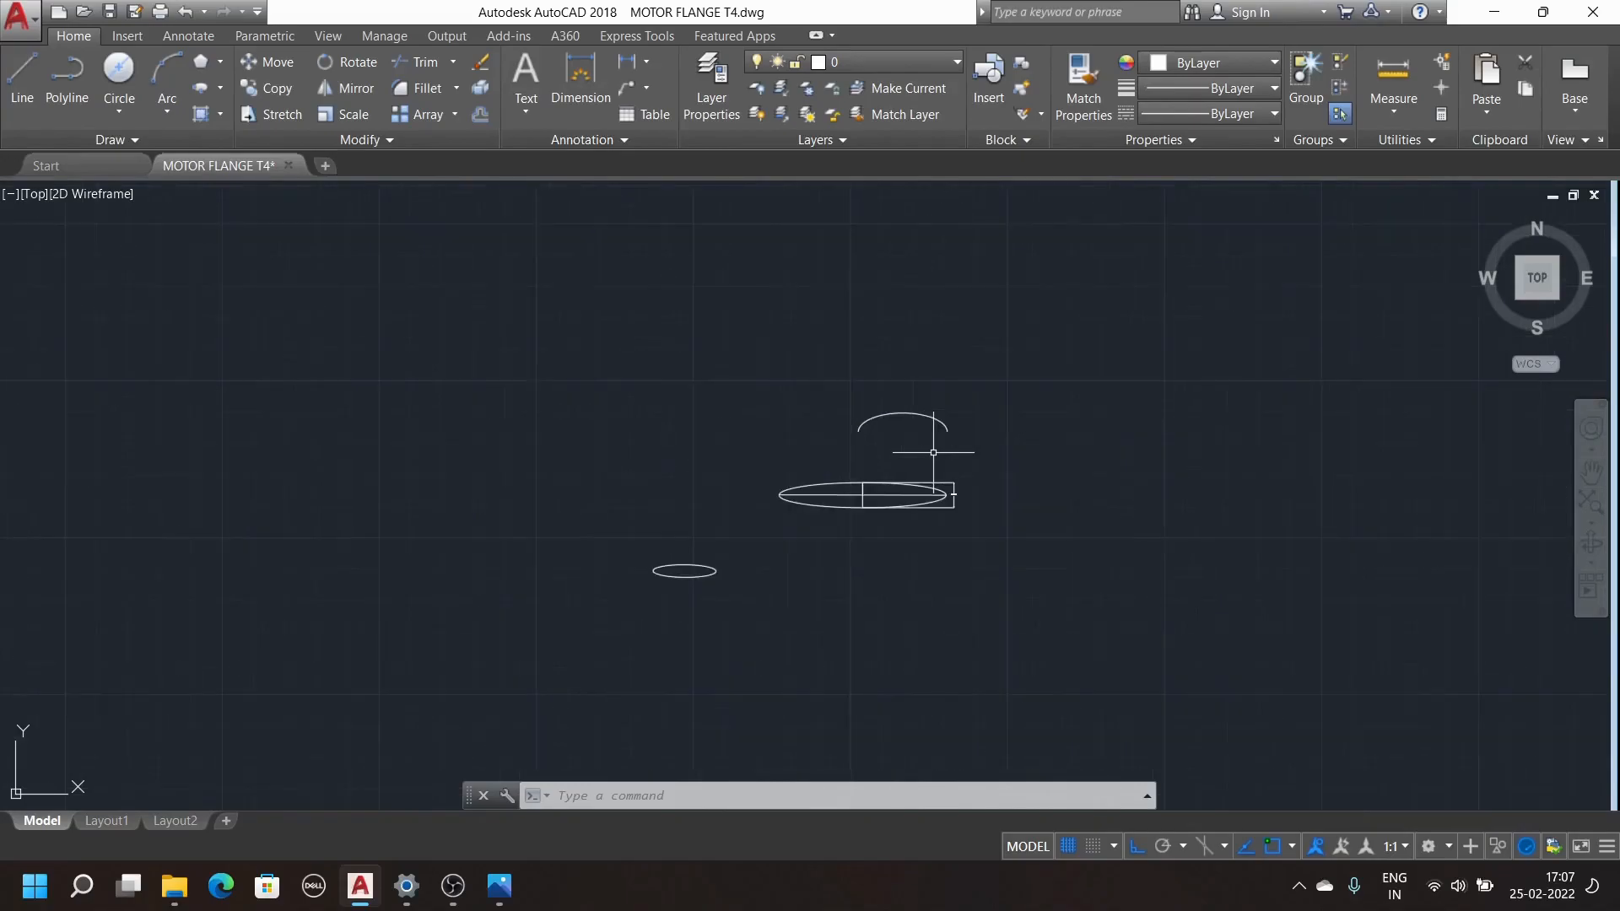
pyautogui.scroll(4, 856, 489)
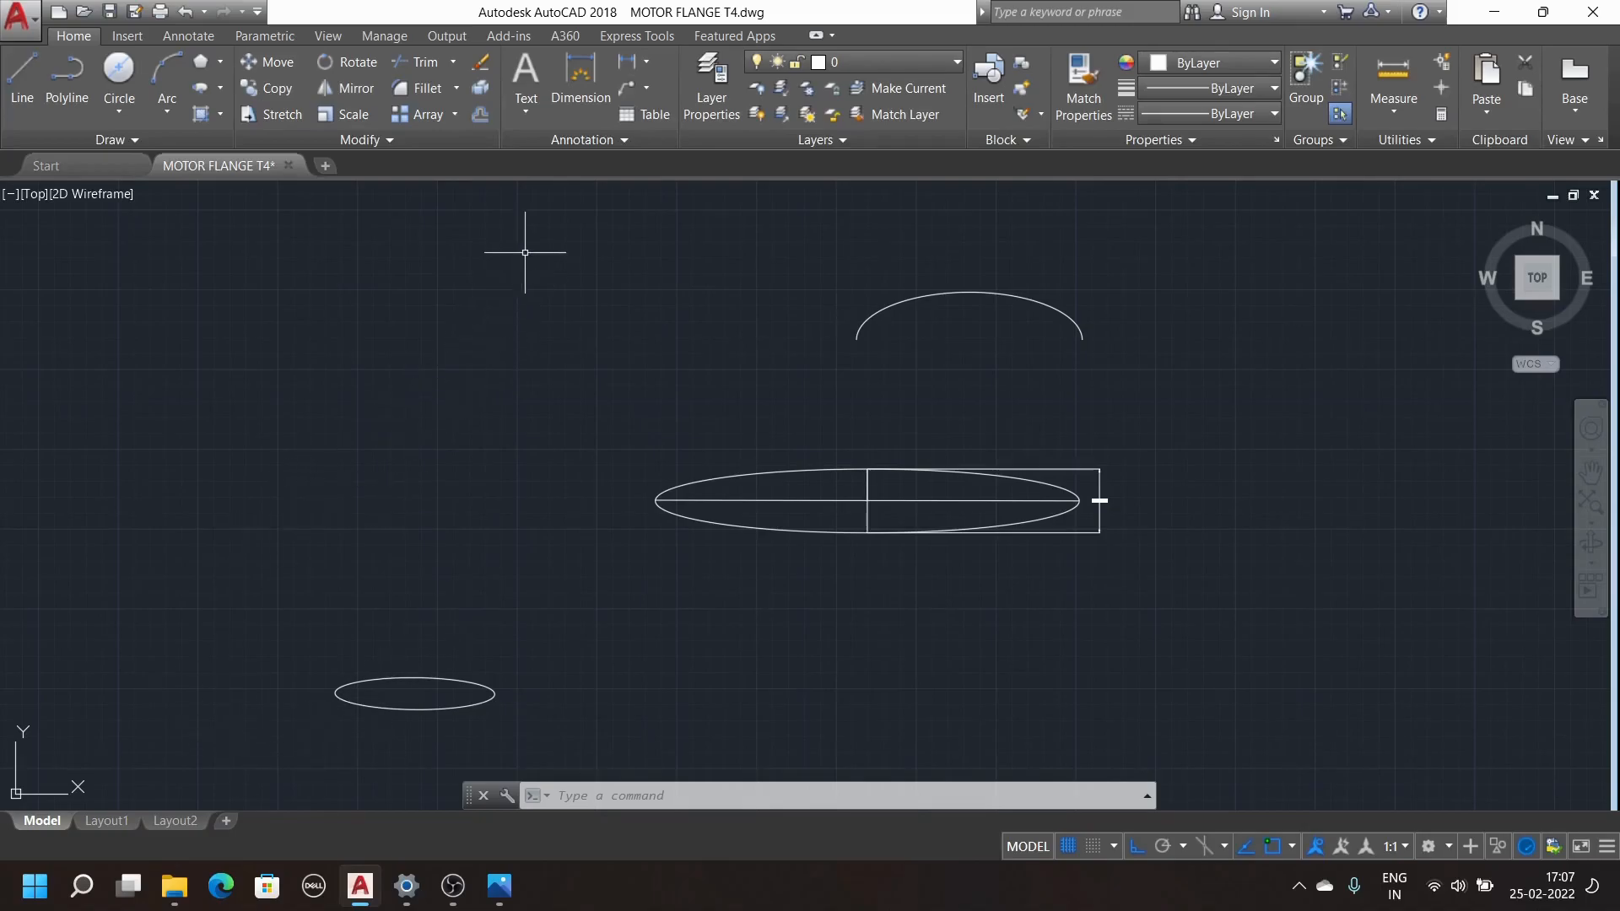
pyautogui.click(222, 116)
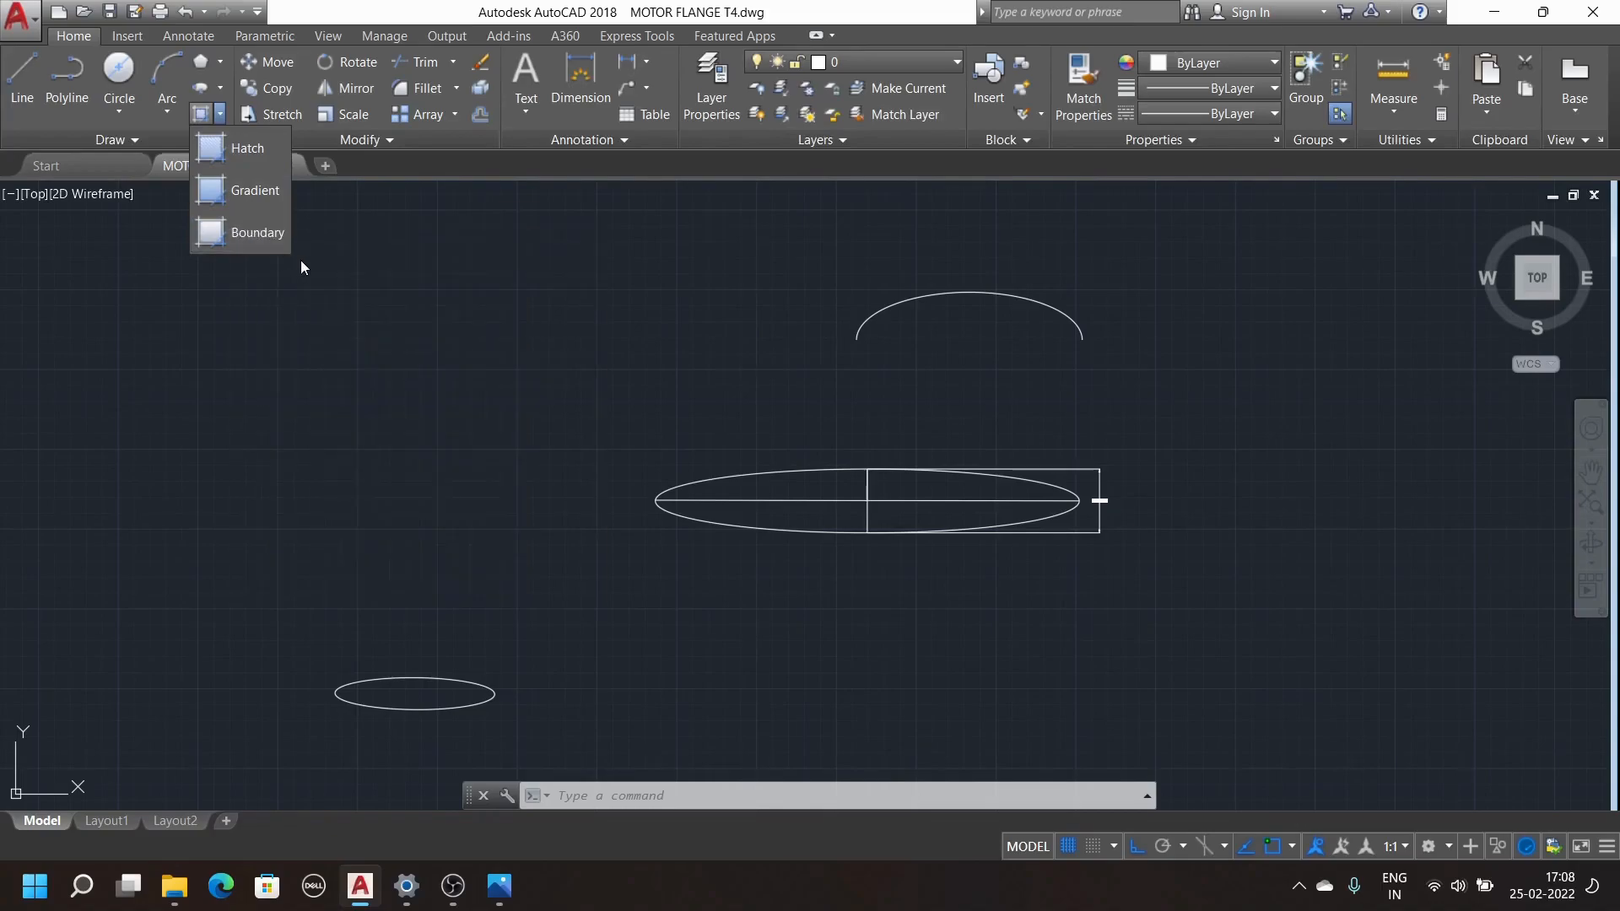
pyautogui.click(408, 420)
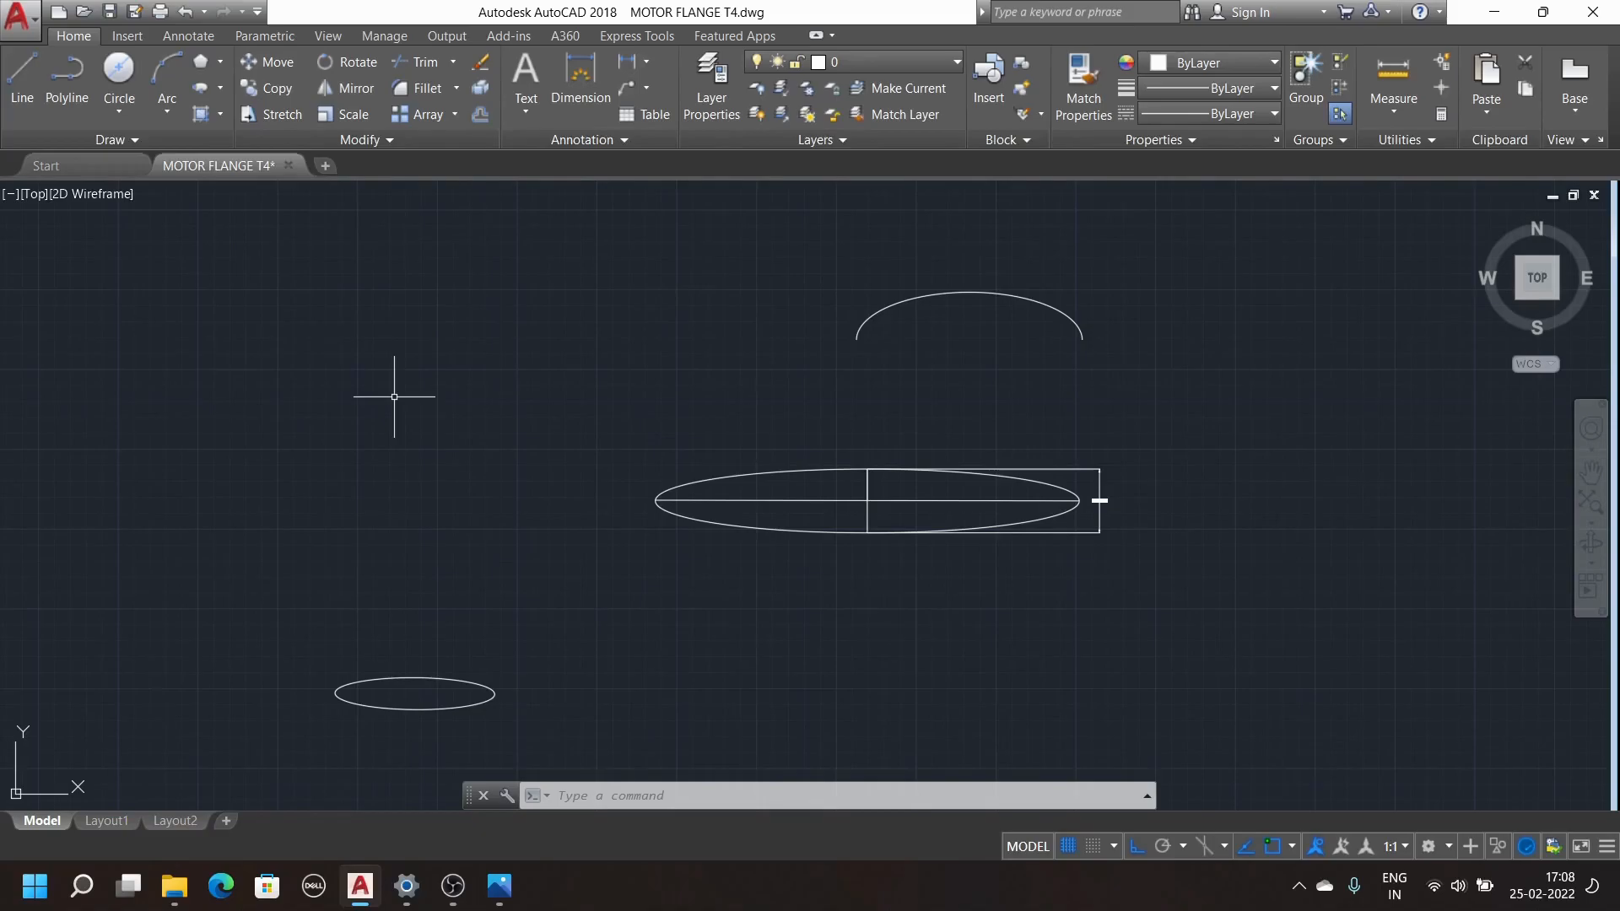
pyautogui.scroll(-3, 414, 370)
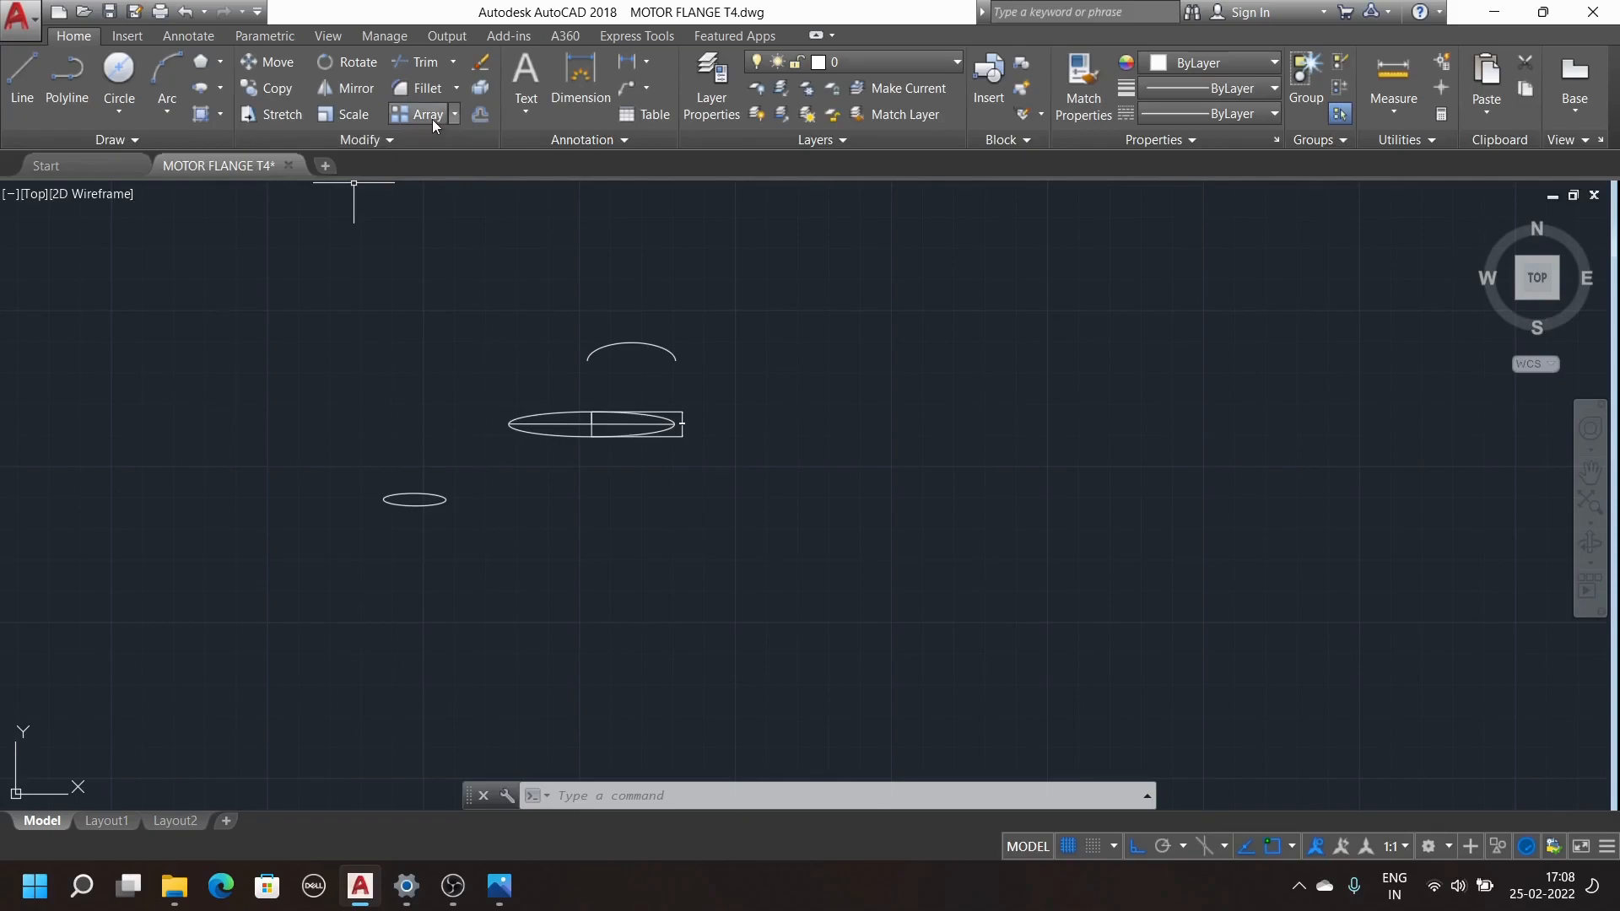
pyautogui.click(277, 94)
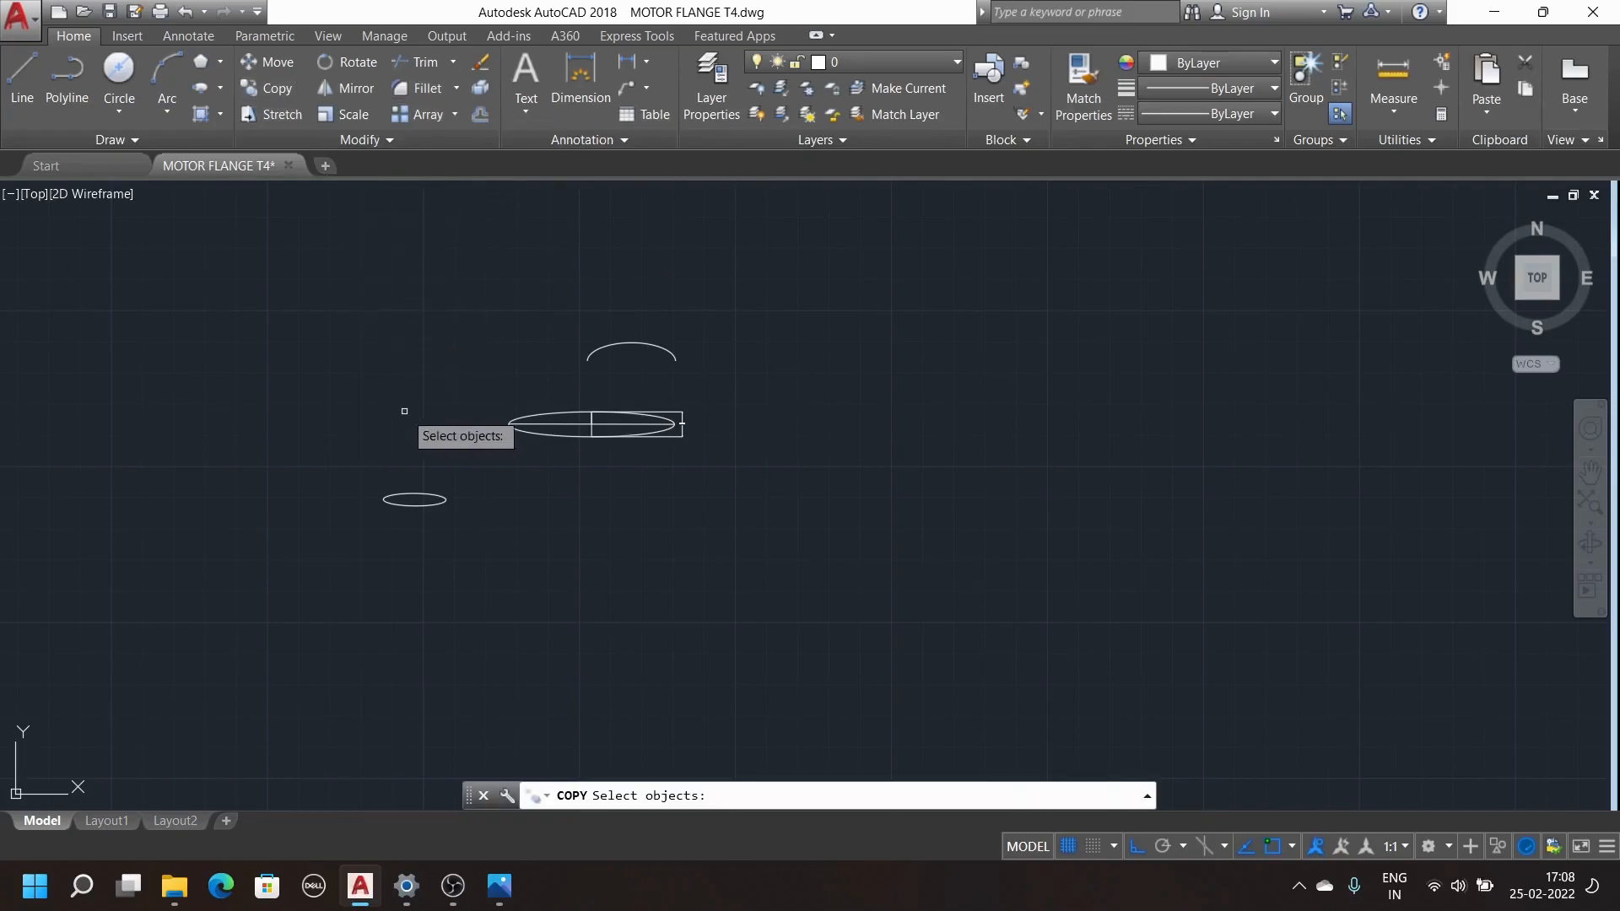
pyautogui.press('Escape')
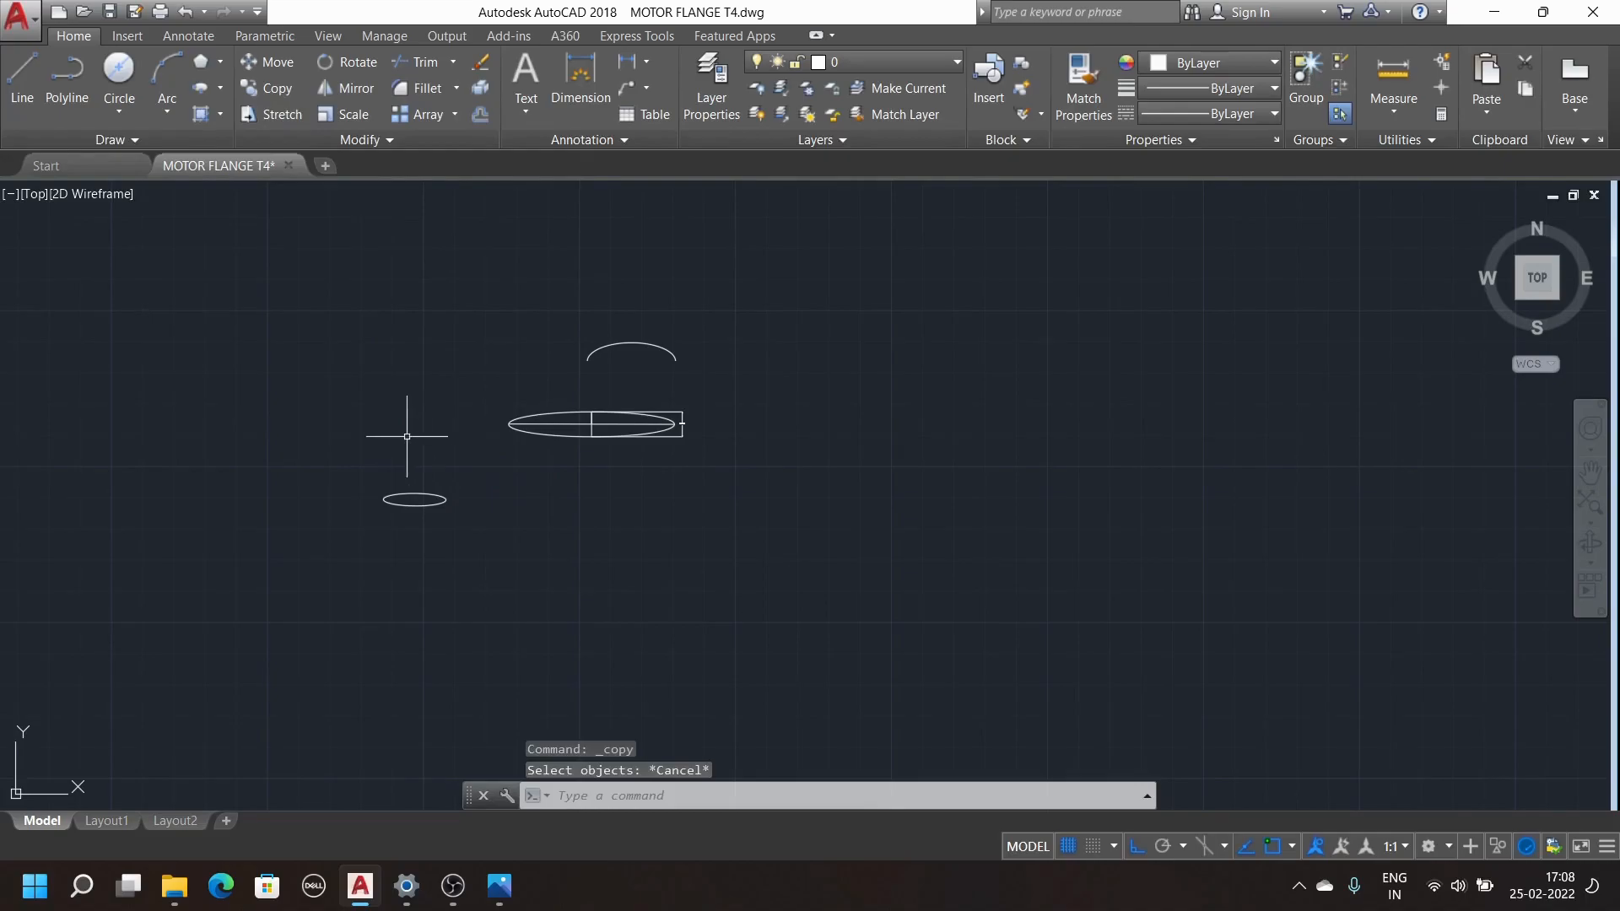
pyautogui.press('Escape')
pyautogui.press('Escape')
# Draw a circle of about 189 diameter in the empty area above the elliptical arc
pyautogui.scroll(-6, 413, 441)
pyautogui.scroll(8, 489, 366)
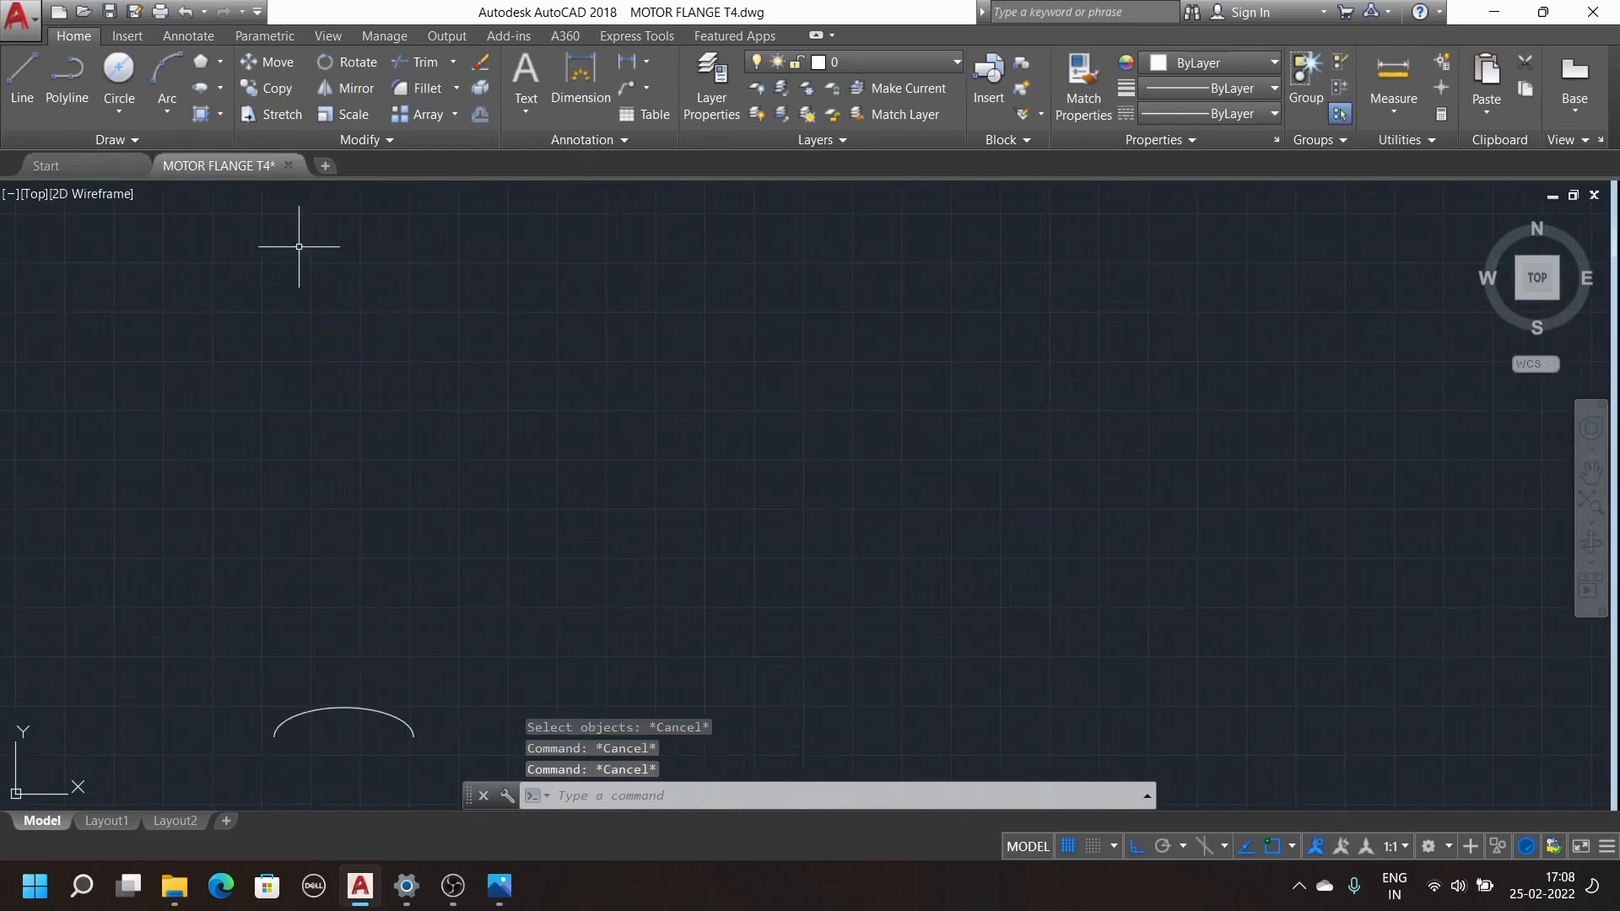
pyautogui.click(133, 69)
pyautogui.click(401, 380)
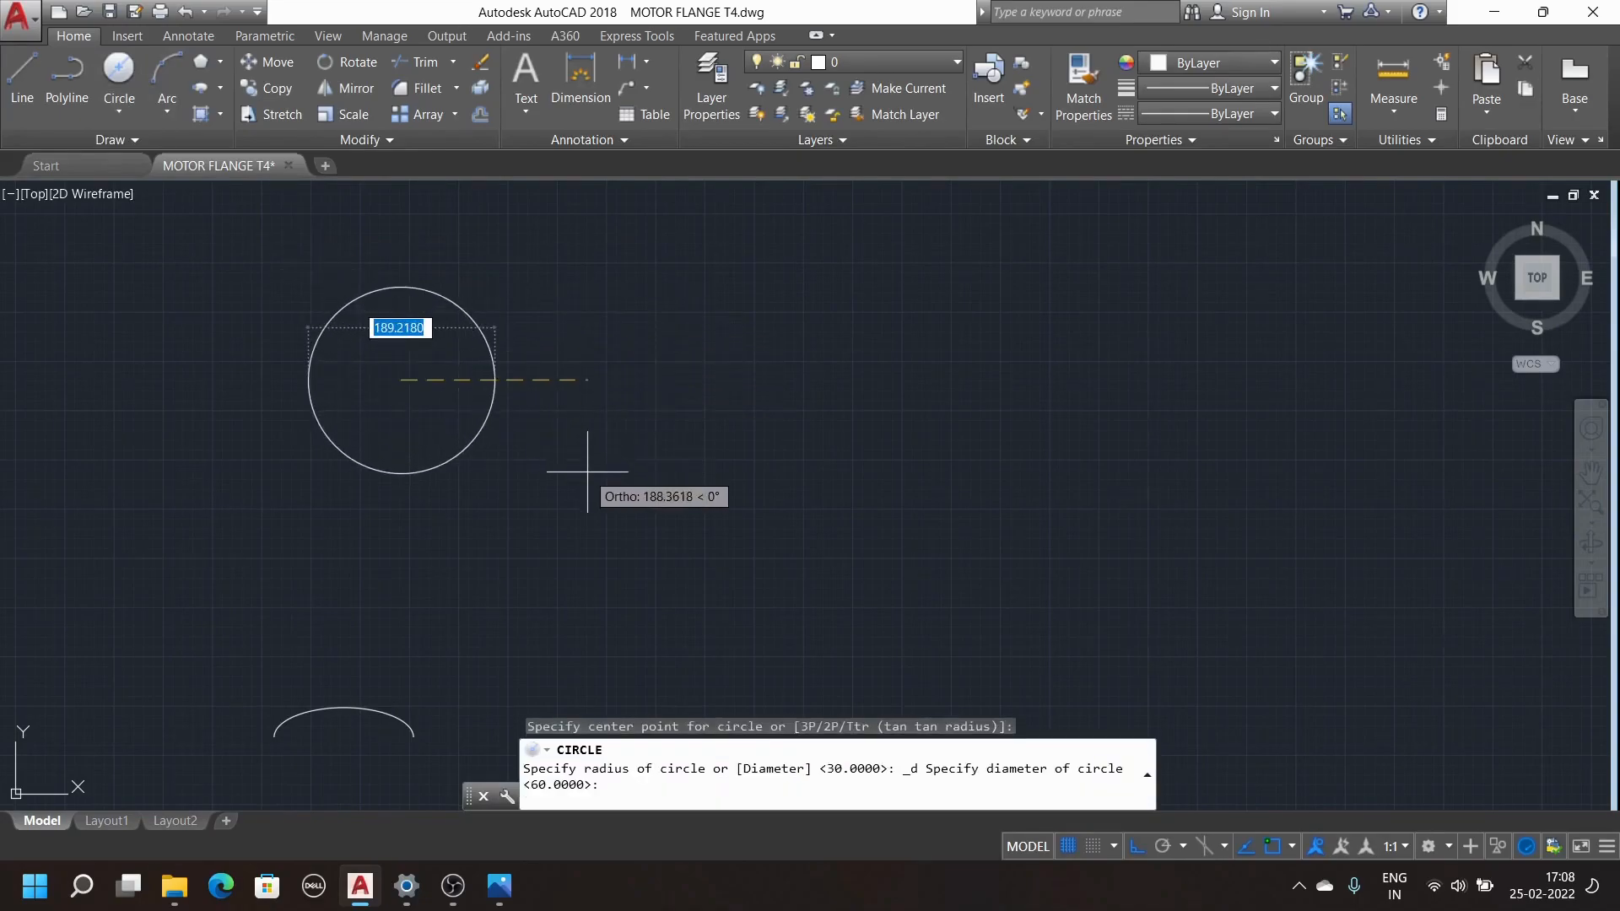
pyautogui.click(560, 461)
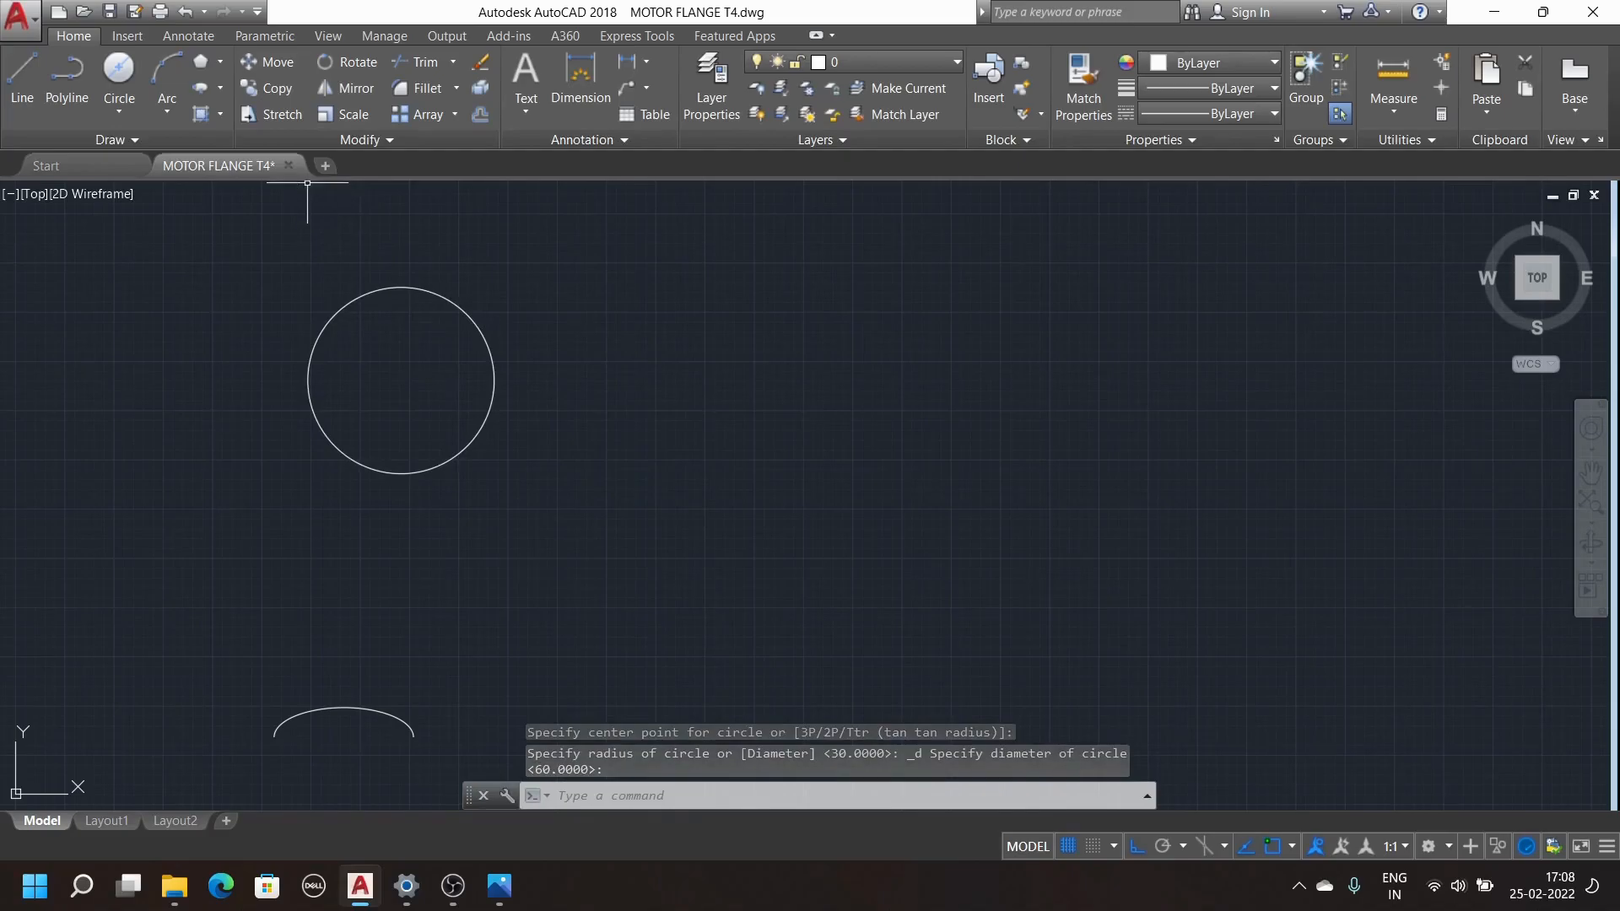
# Copy the circle from its right quadrant by a distance of 25 at an angle of 45°
pyautogui.click(266, 86)
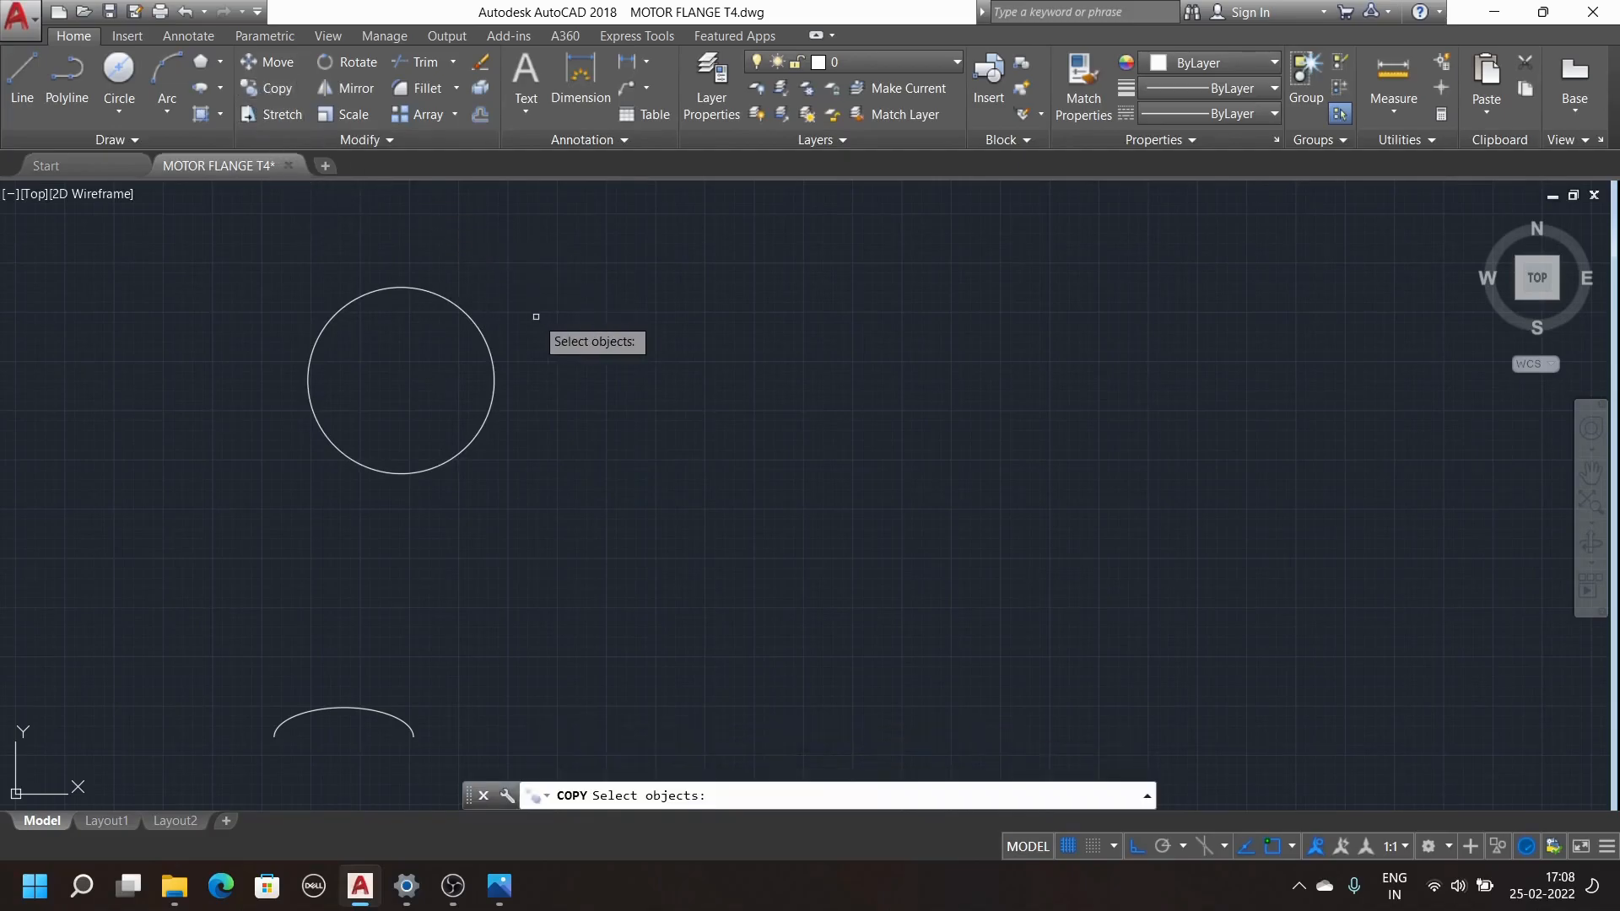
pyautogui.click(477, 318)
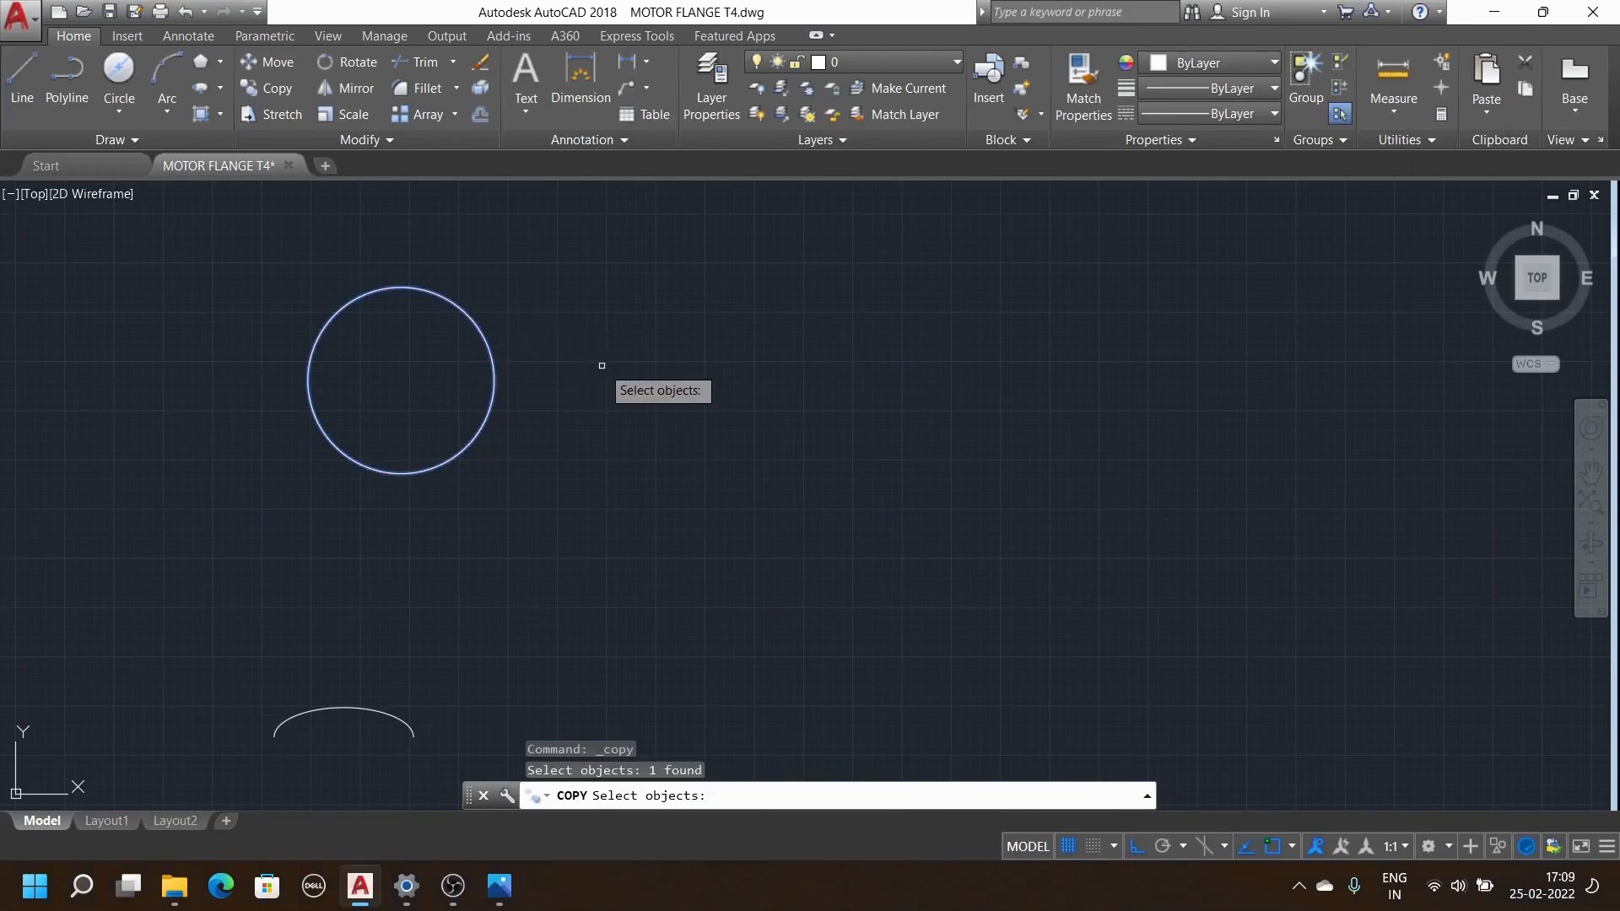
pyautogui.press('Return')
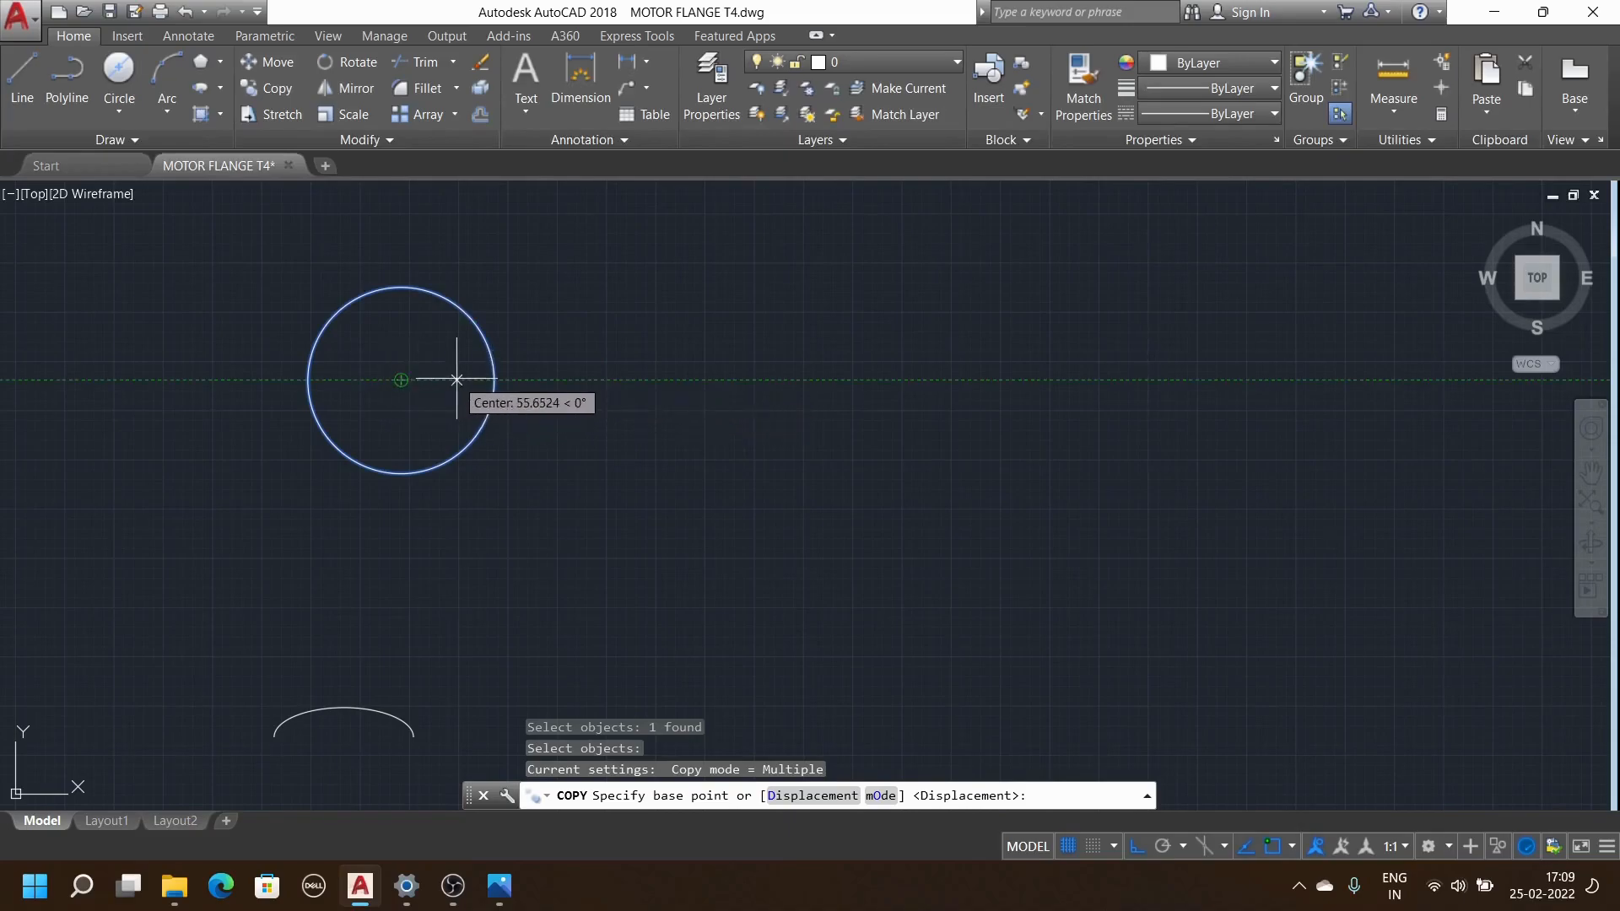
pyautogui.click(494, 380)
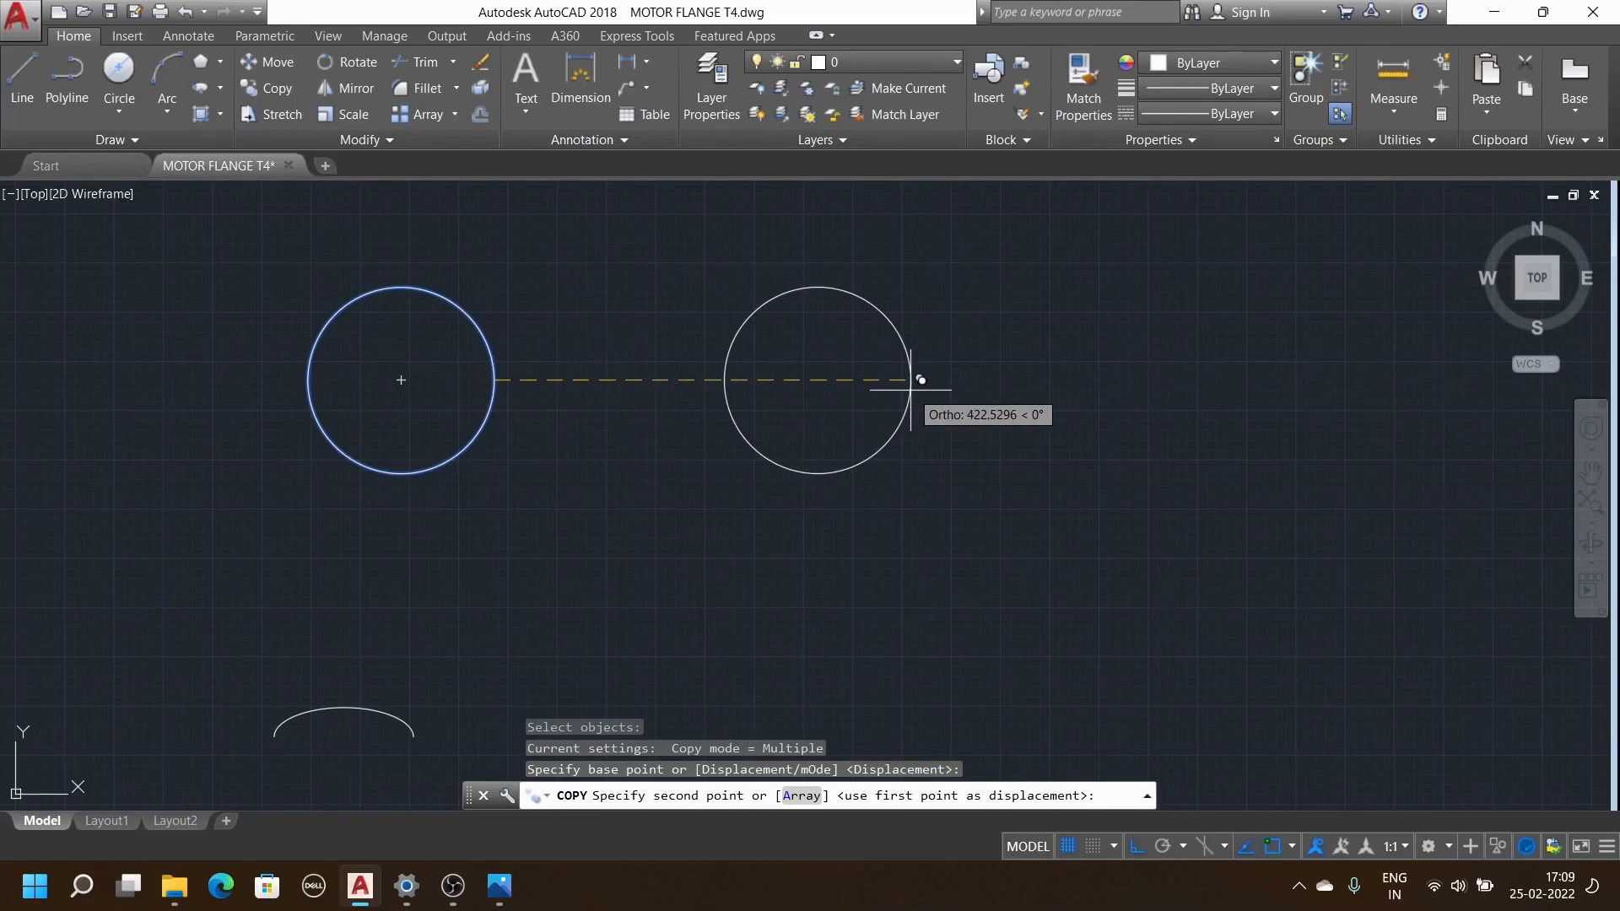
pyautogui.write('25')
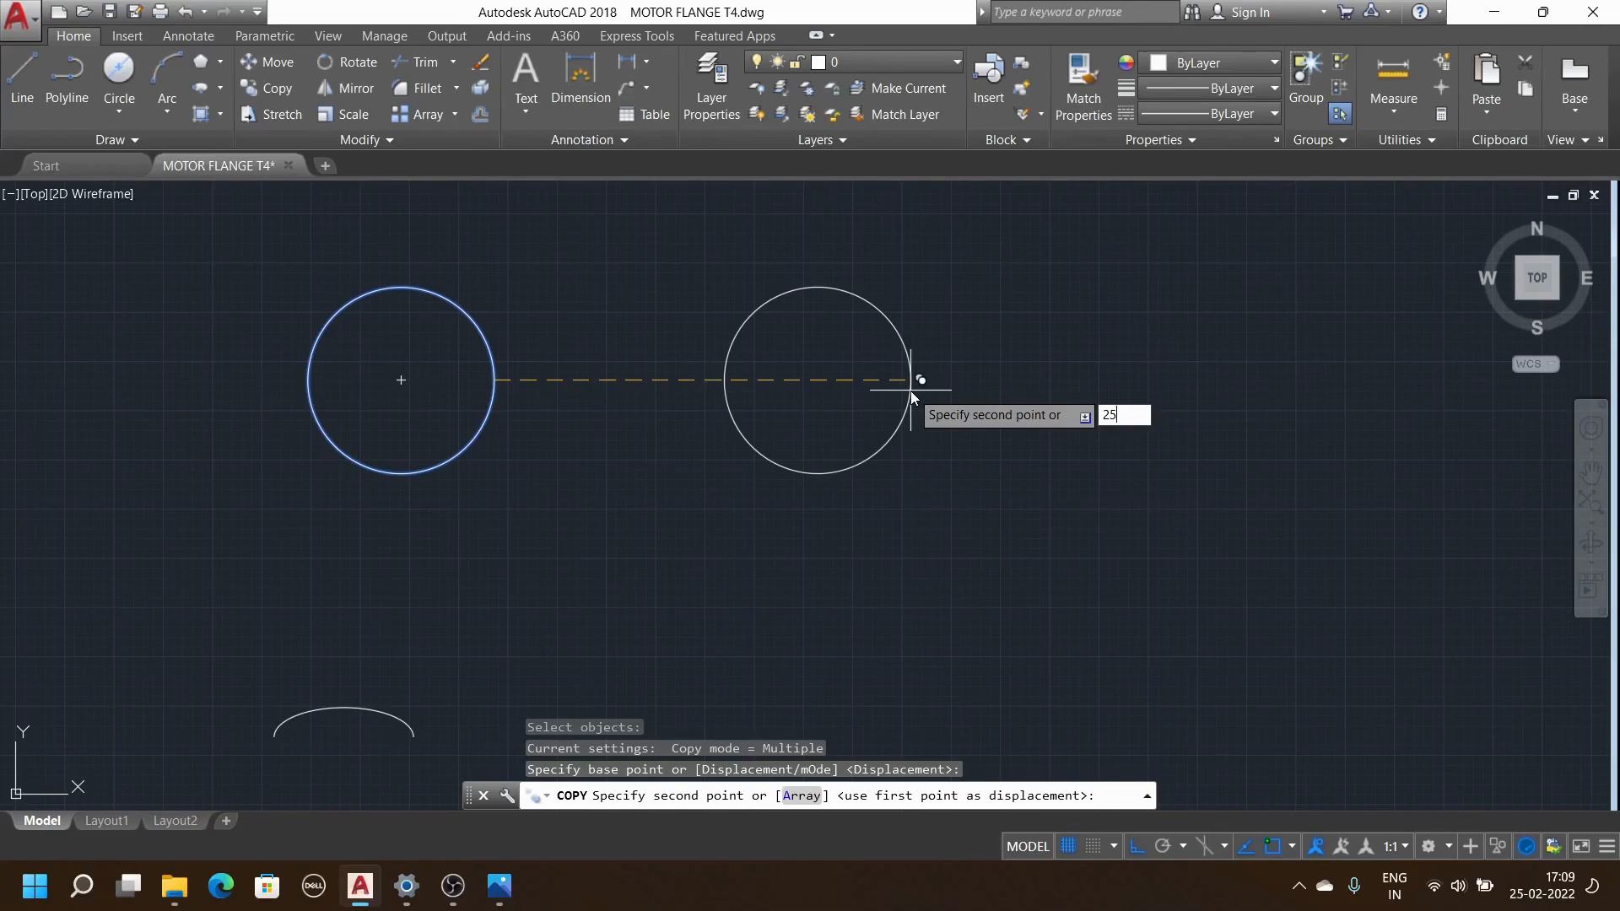
pyautogui.press('Tab')
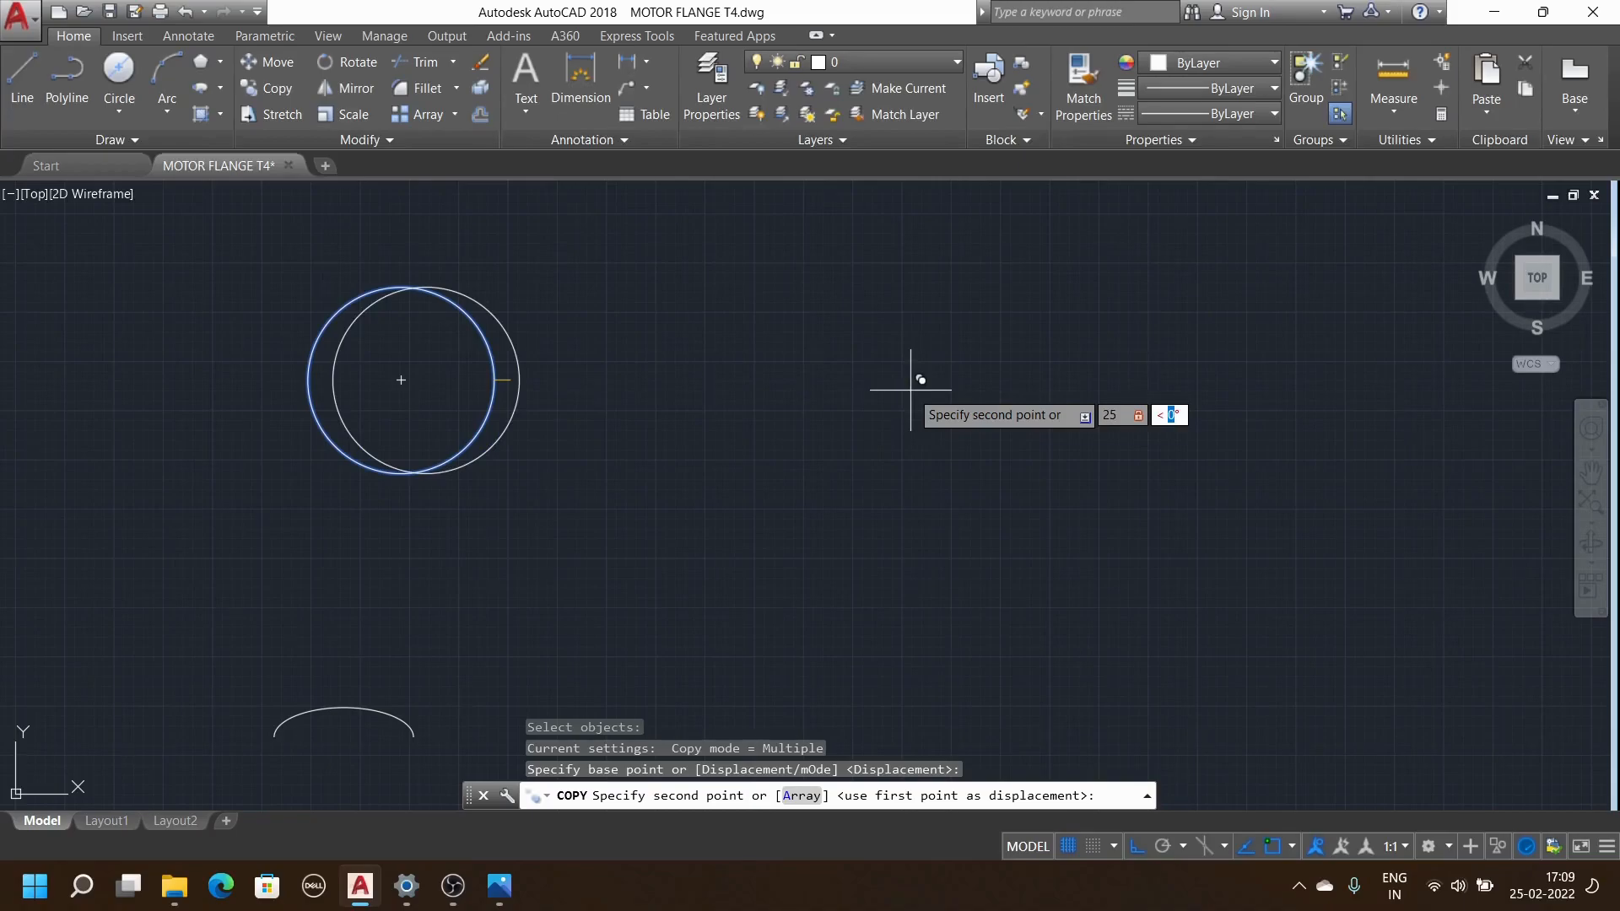
pyautogui.write('45')
pyautogui.press('Return')
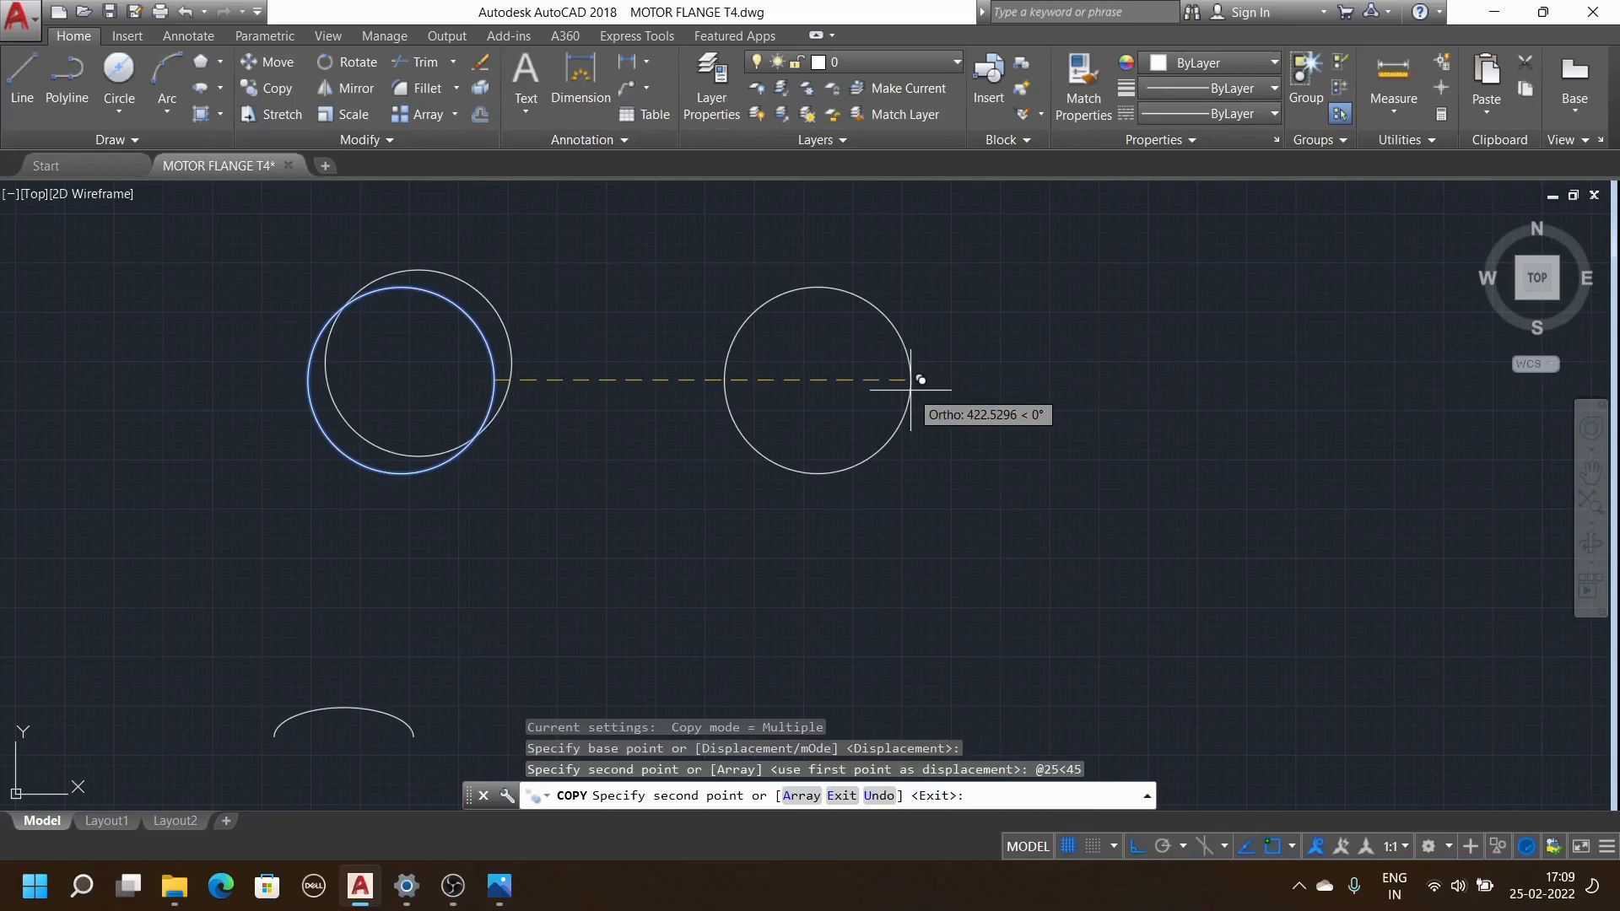
pyautogui.press('Return')
# Undo the copy of the circle, leaving only the original
pyautogui.scroll(-3, 486, 472)
pyautogui.scroll(5, 504, 456)
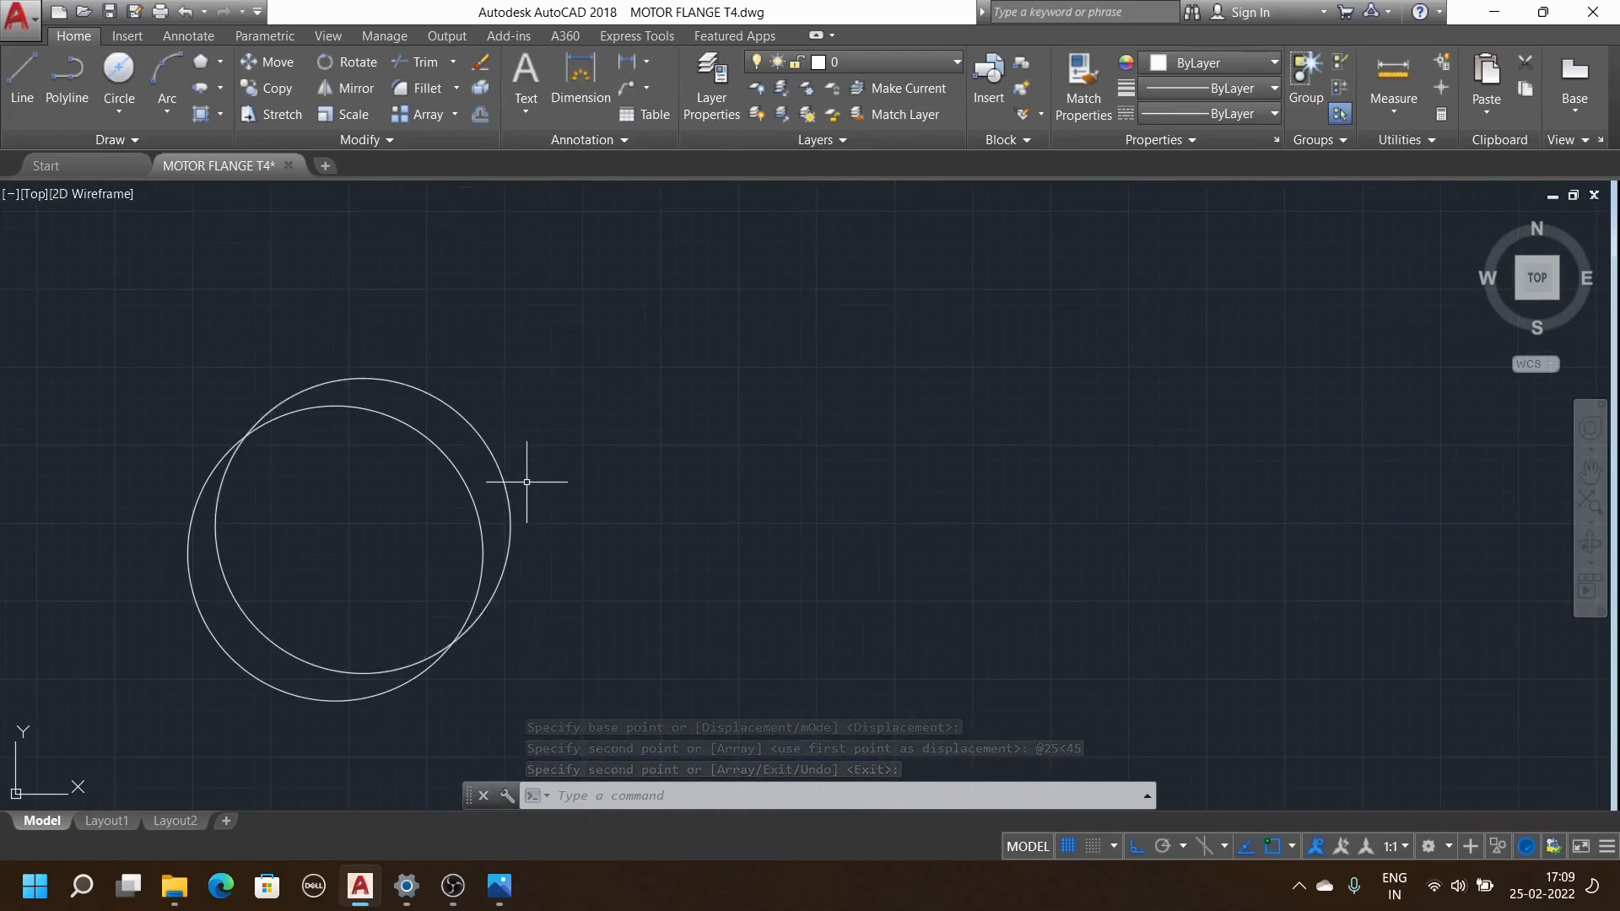
pyautogui.scroll(-2, 527, 482)
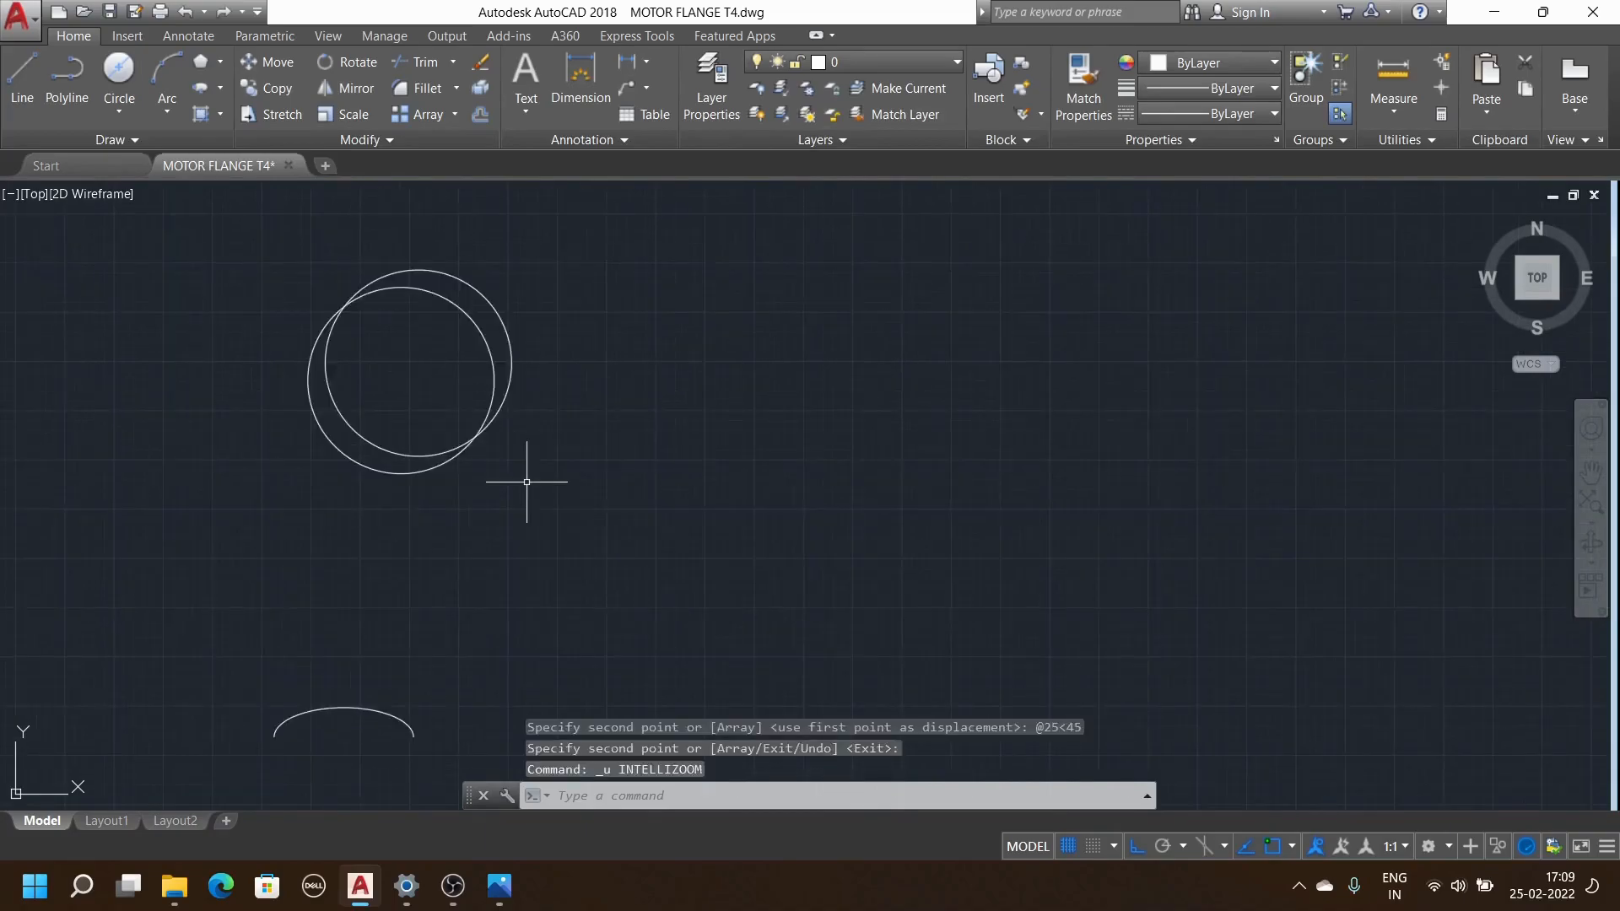
pyautogui.hotkey('ctrl', 'z')
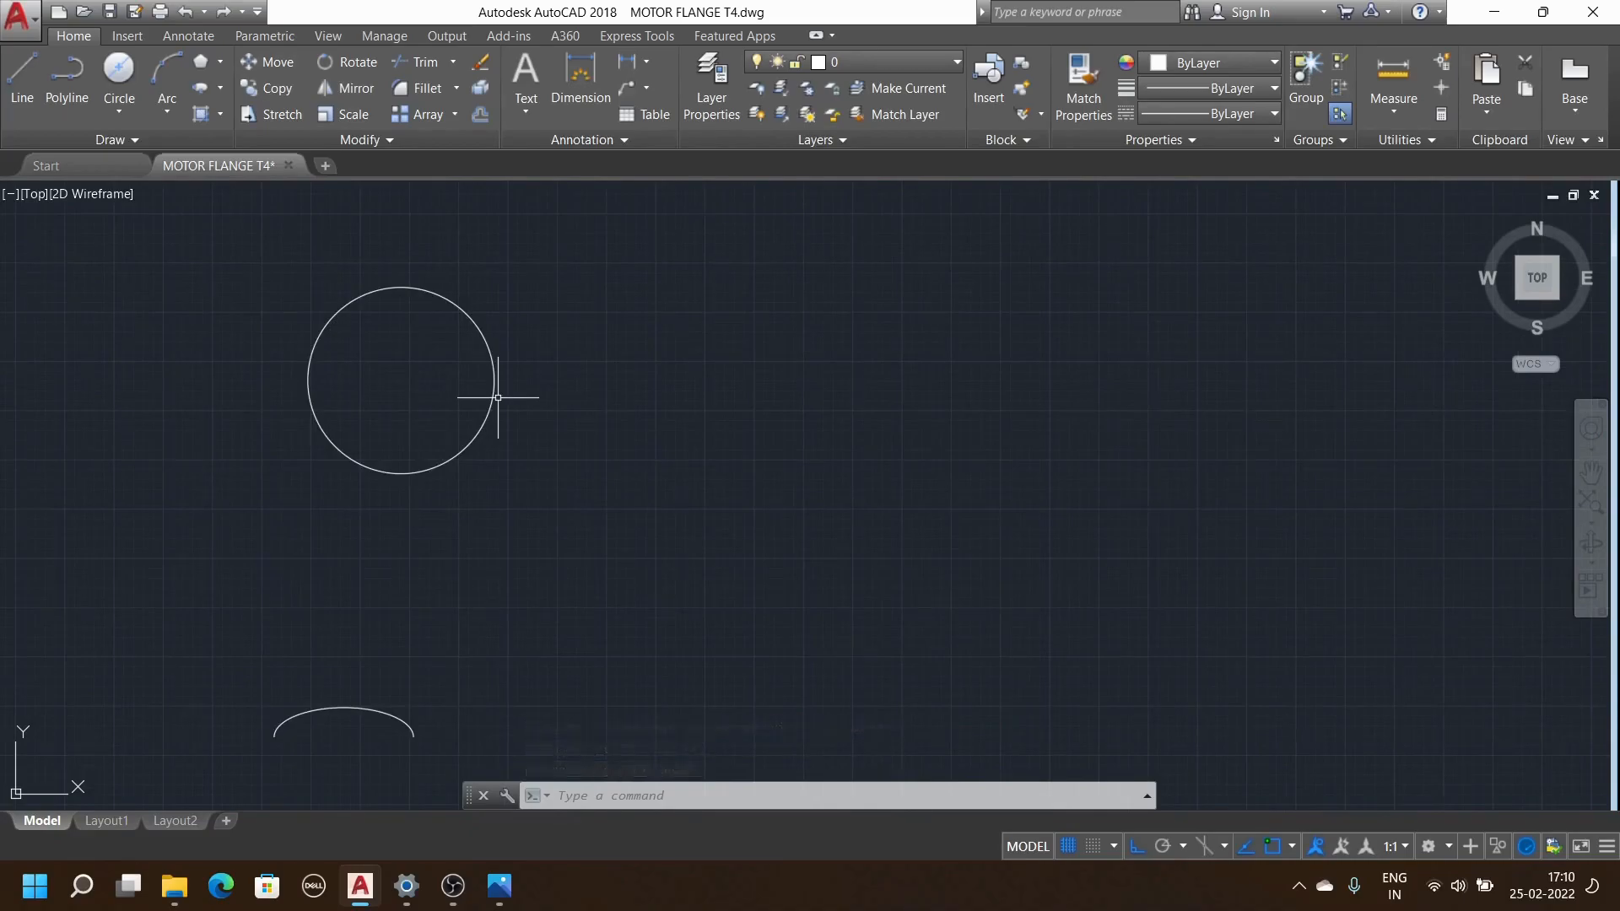
# Try to copy the circle using a distance of 200 at an angle of 45° as the base point
pyautogui.scroll(-5, 498, 397)
pyautogui.scroll(5, 487, 398)
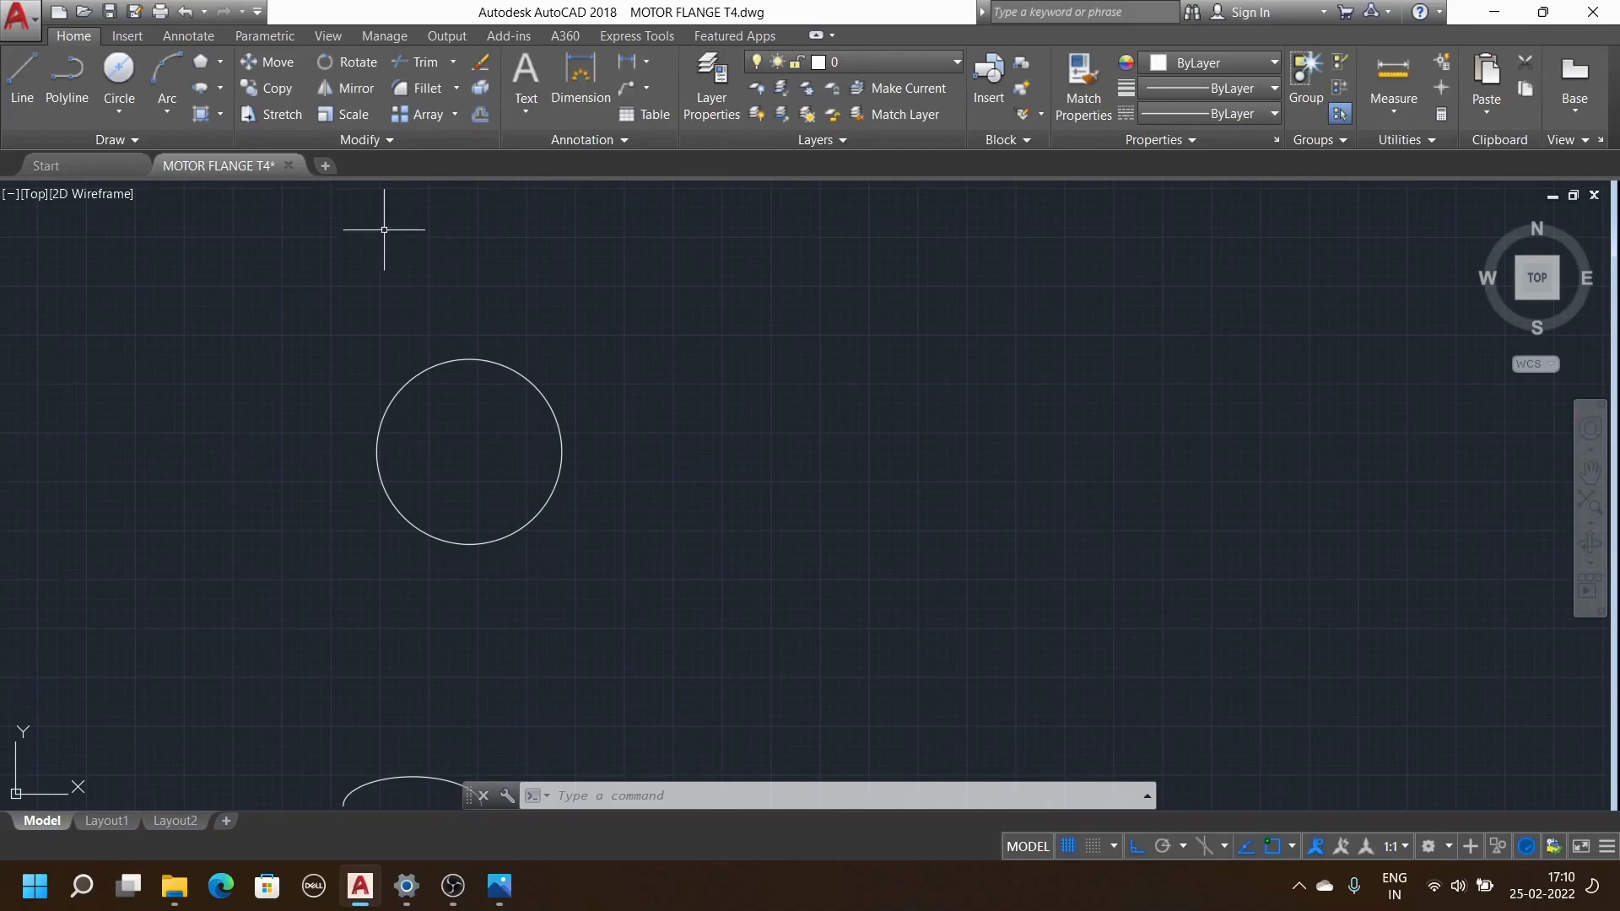
pyautogui.click(268, 91)
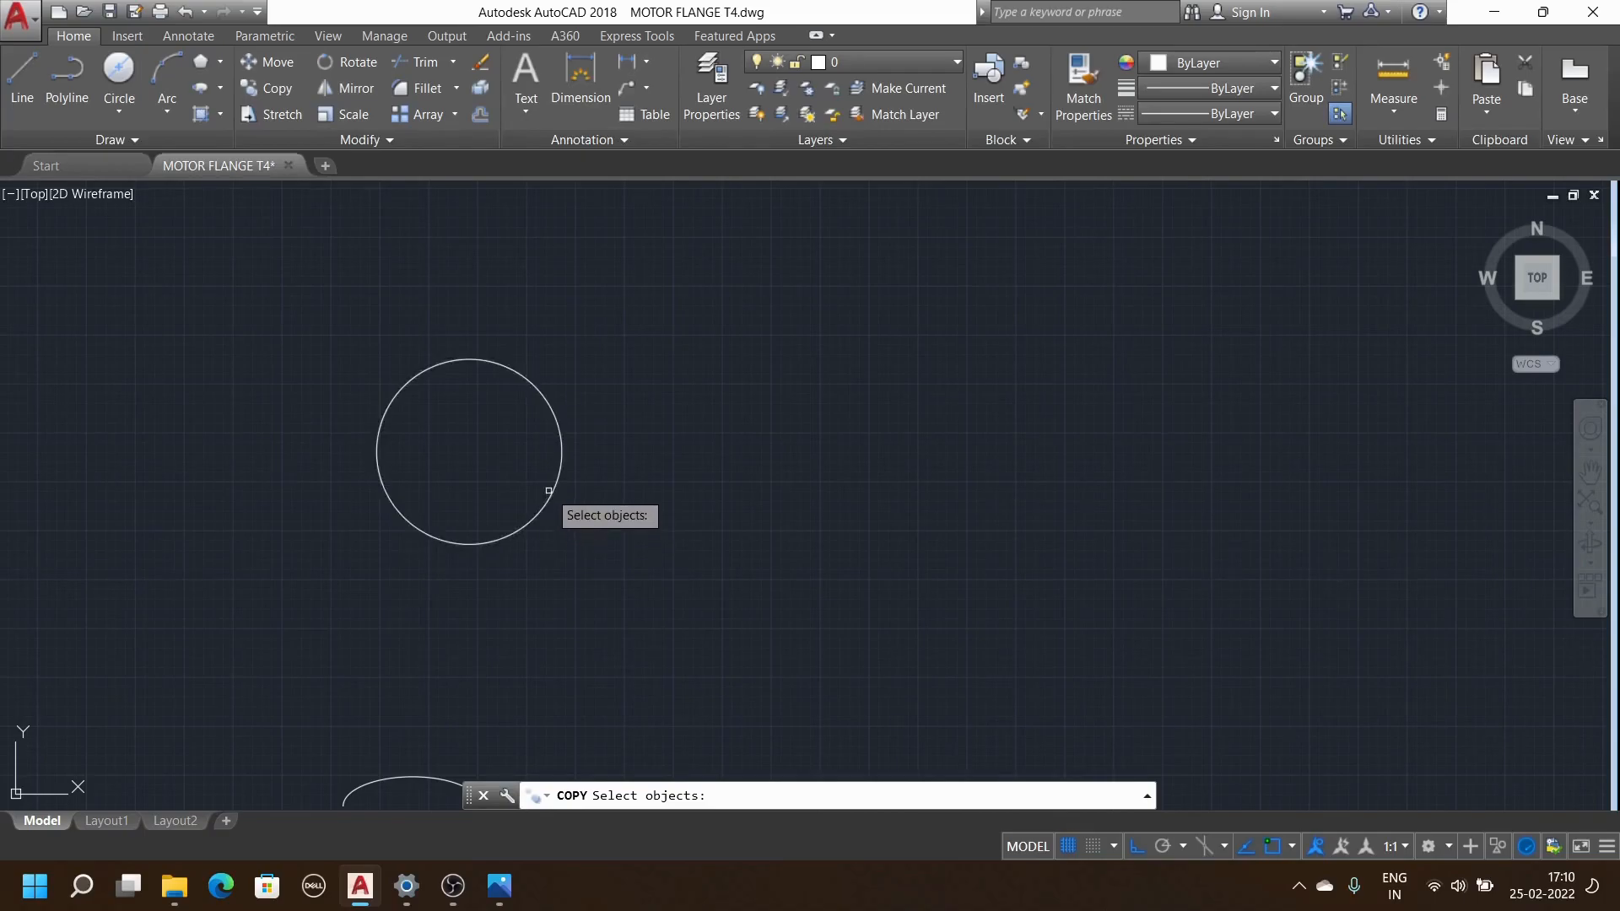
pyautogui.click(549, 490)
pyautogui.press('Return')
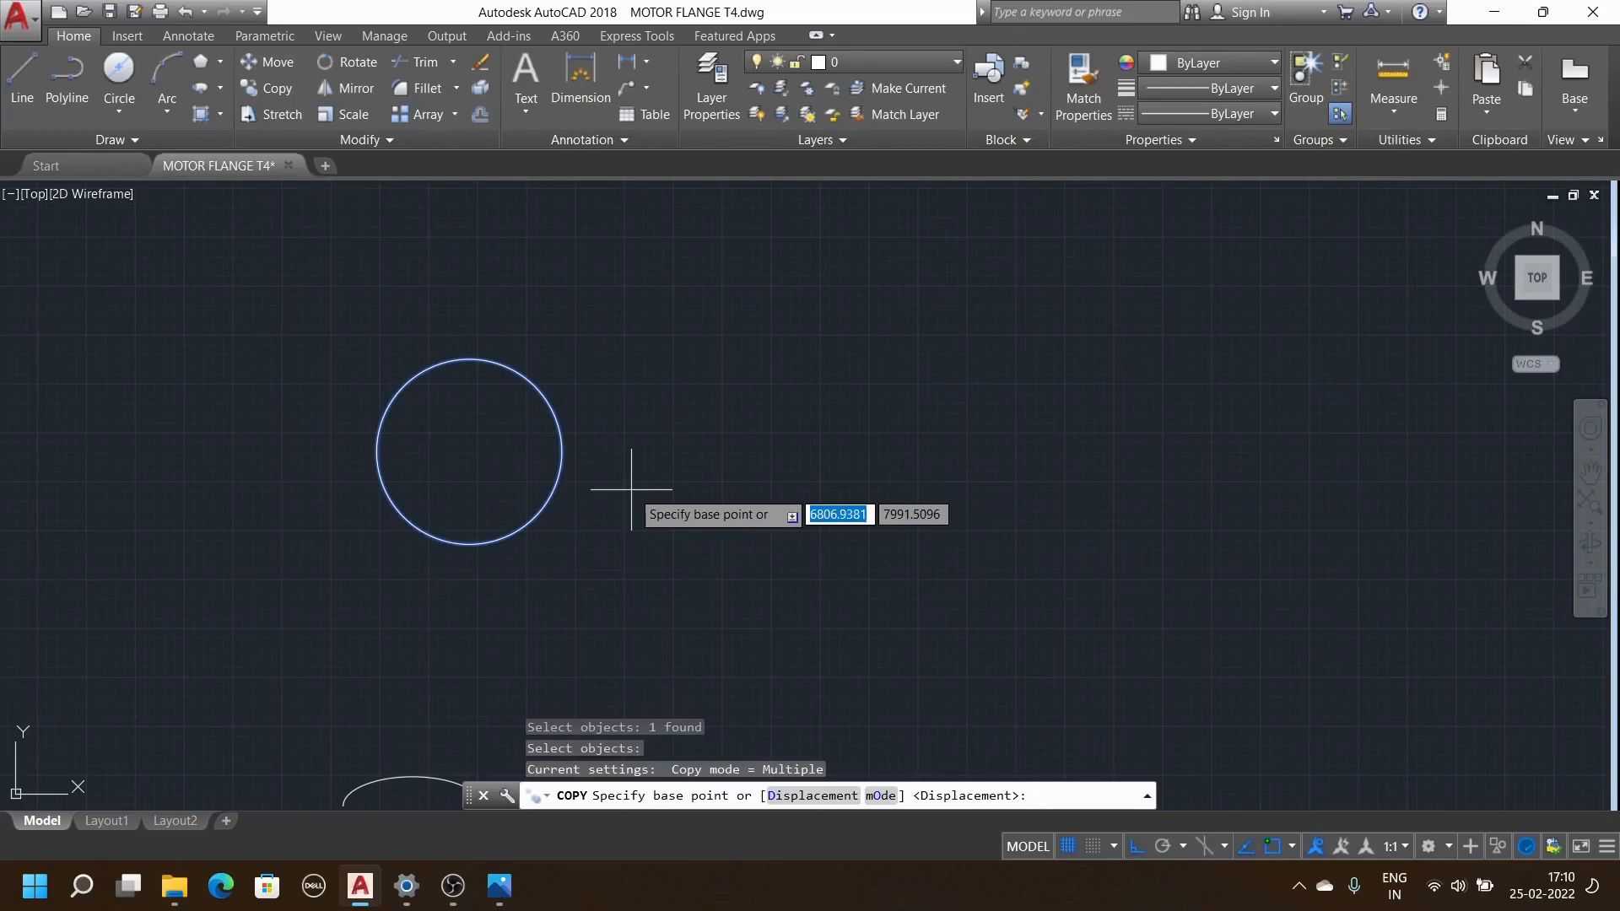
pyautogui.write('20')
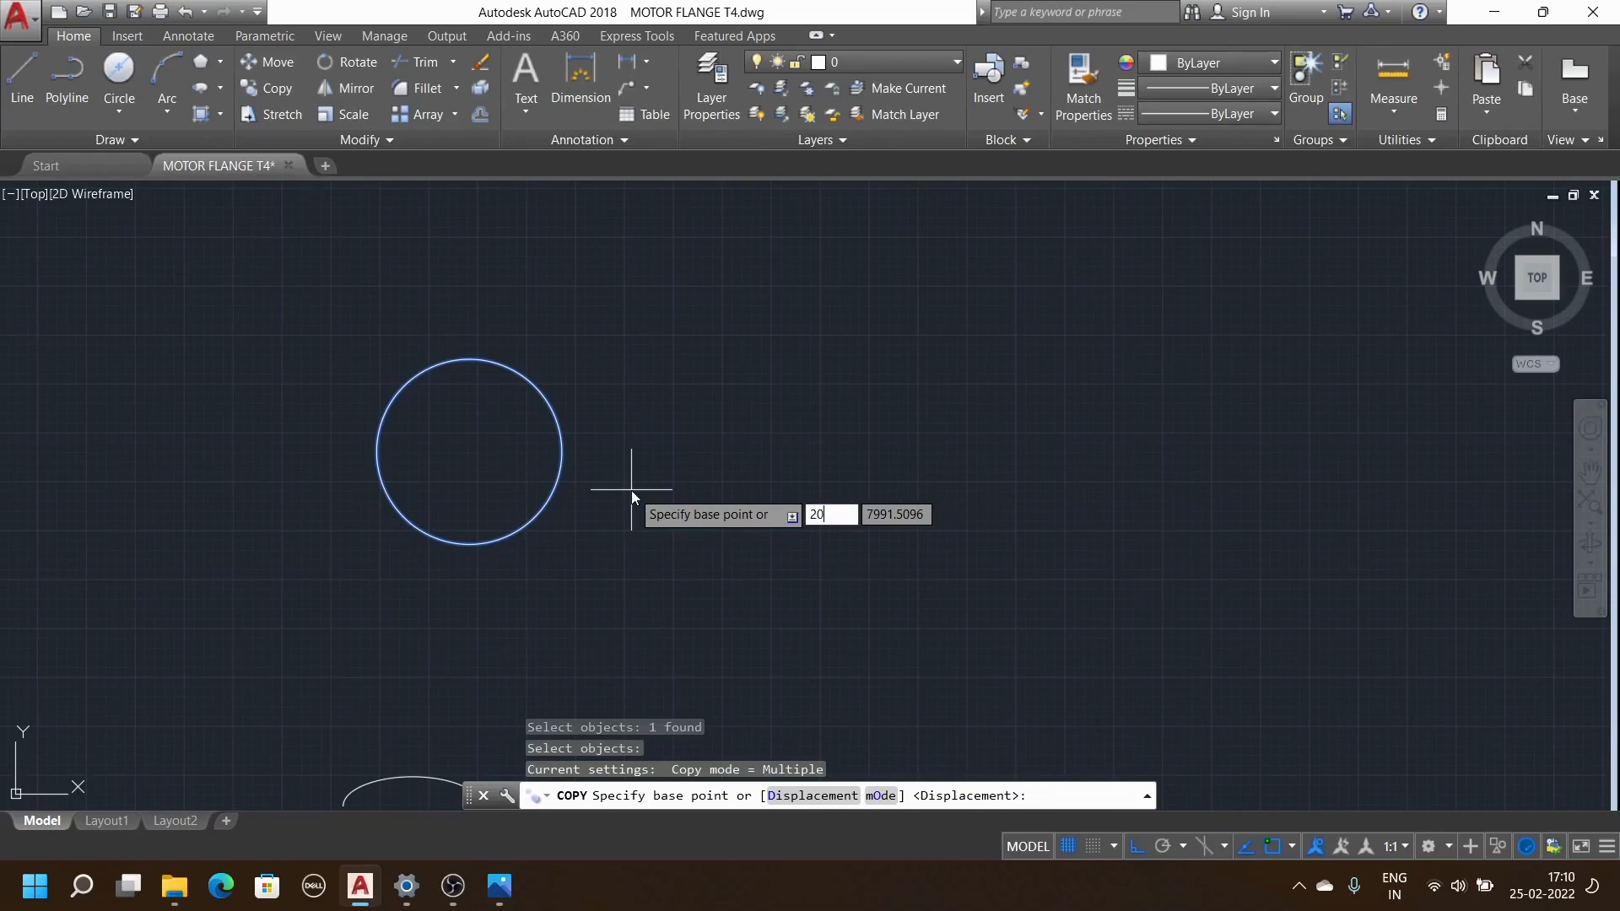
pyautogui.write('0')
pyautogui.press('Tab')
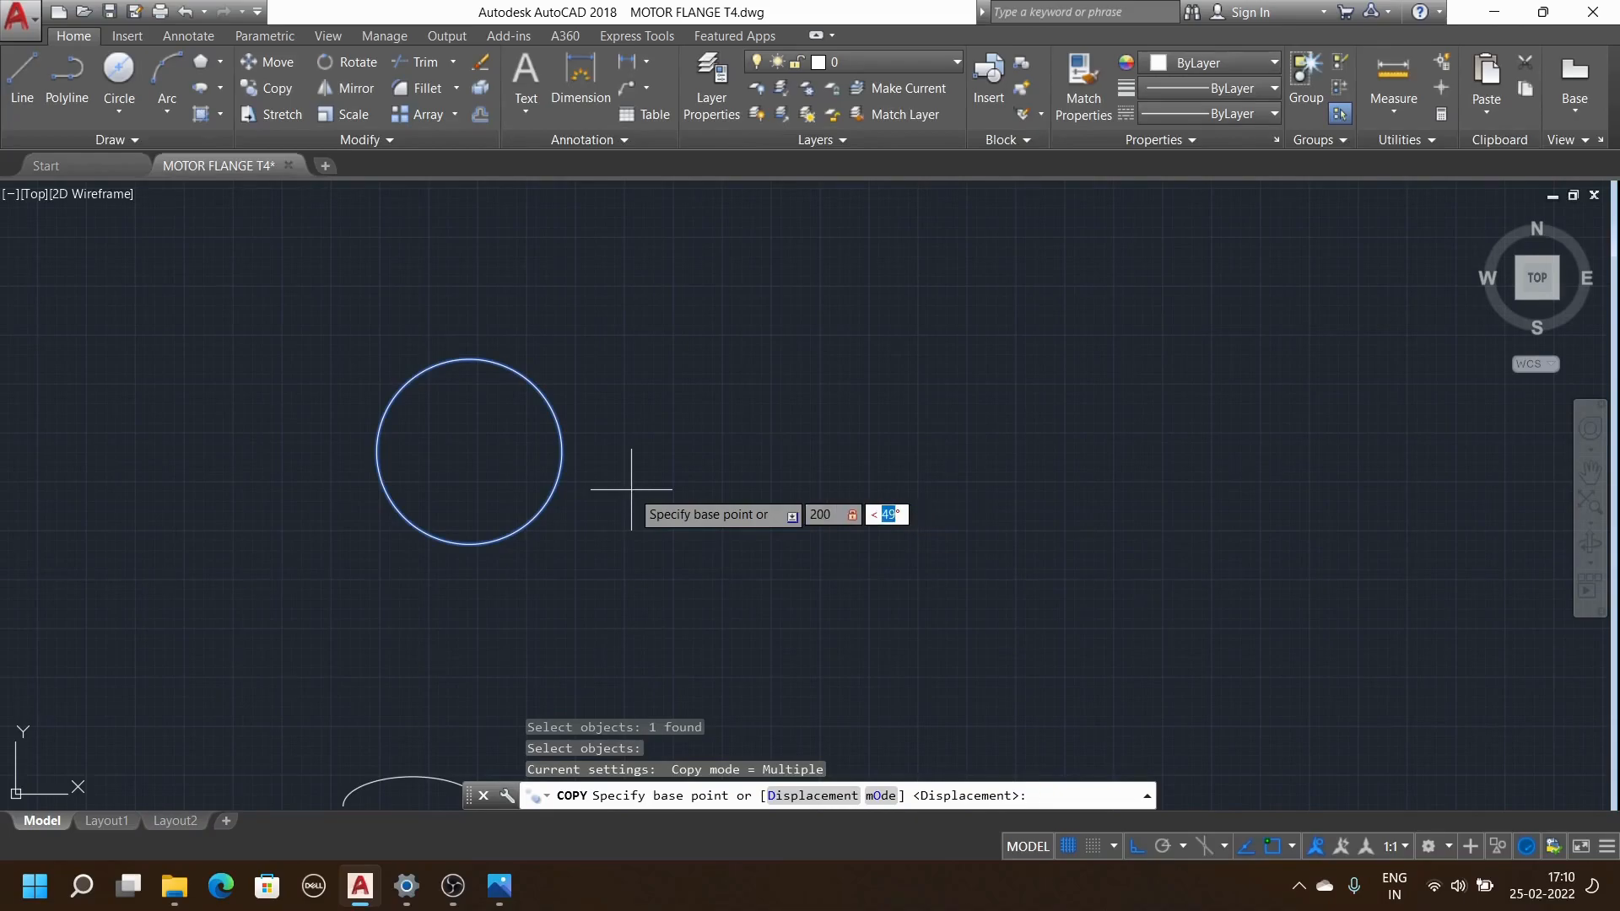
pyautogui.write('45')
pyautogui.press('Return')
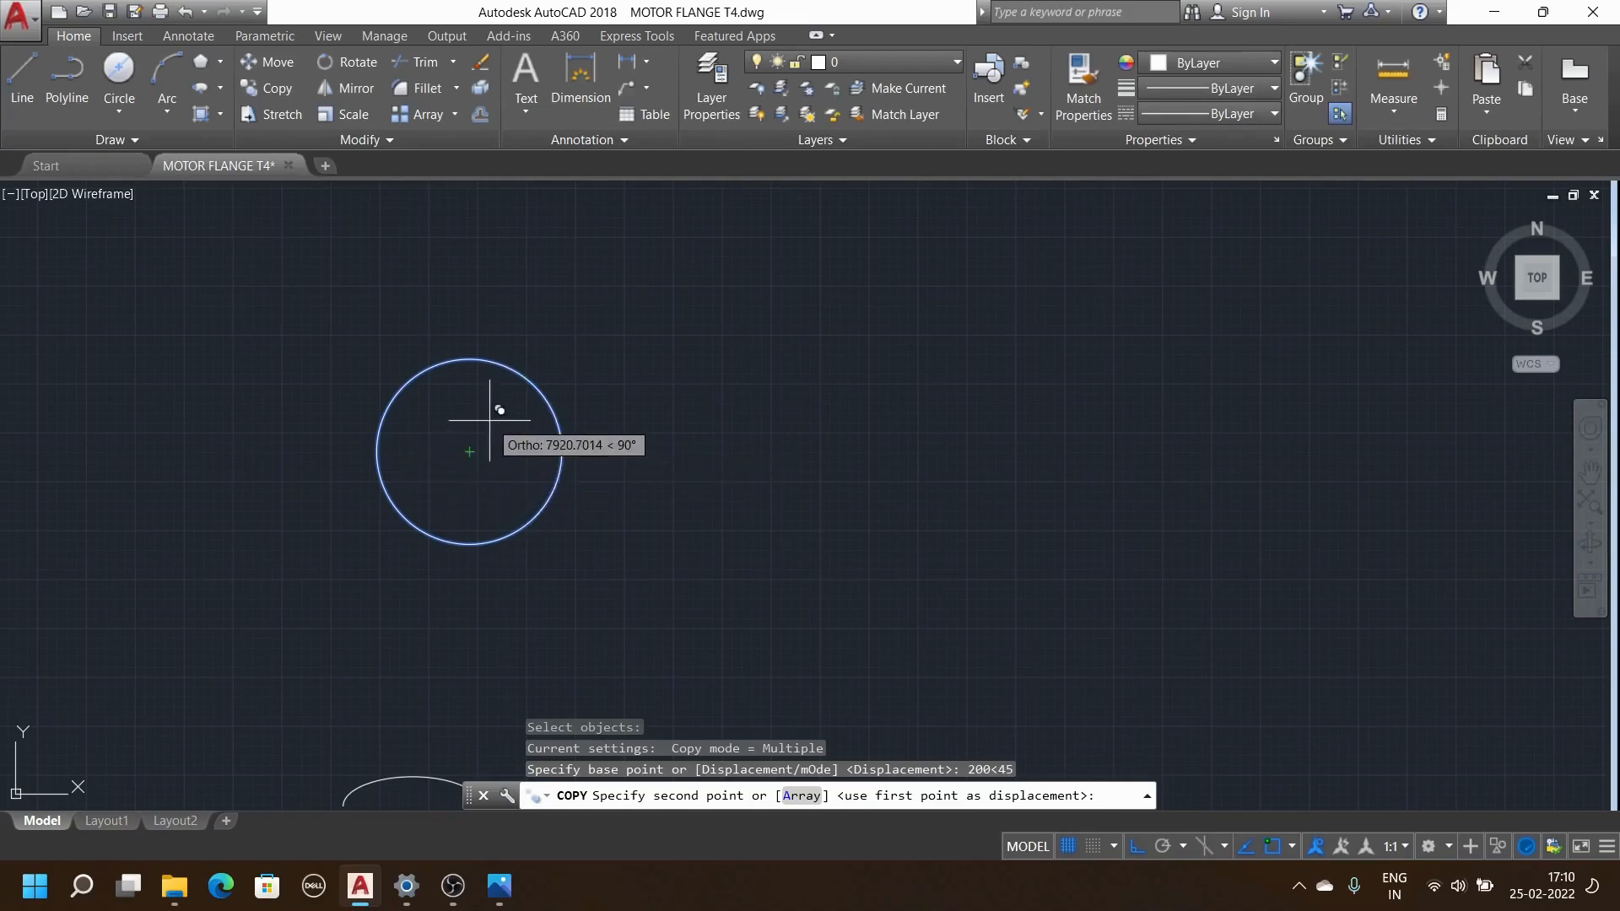
pyautogui.click(533, 353)
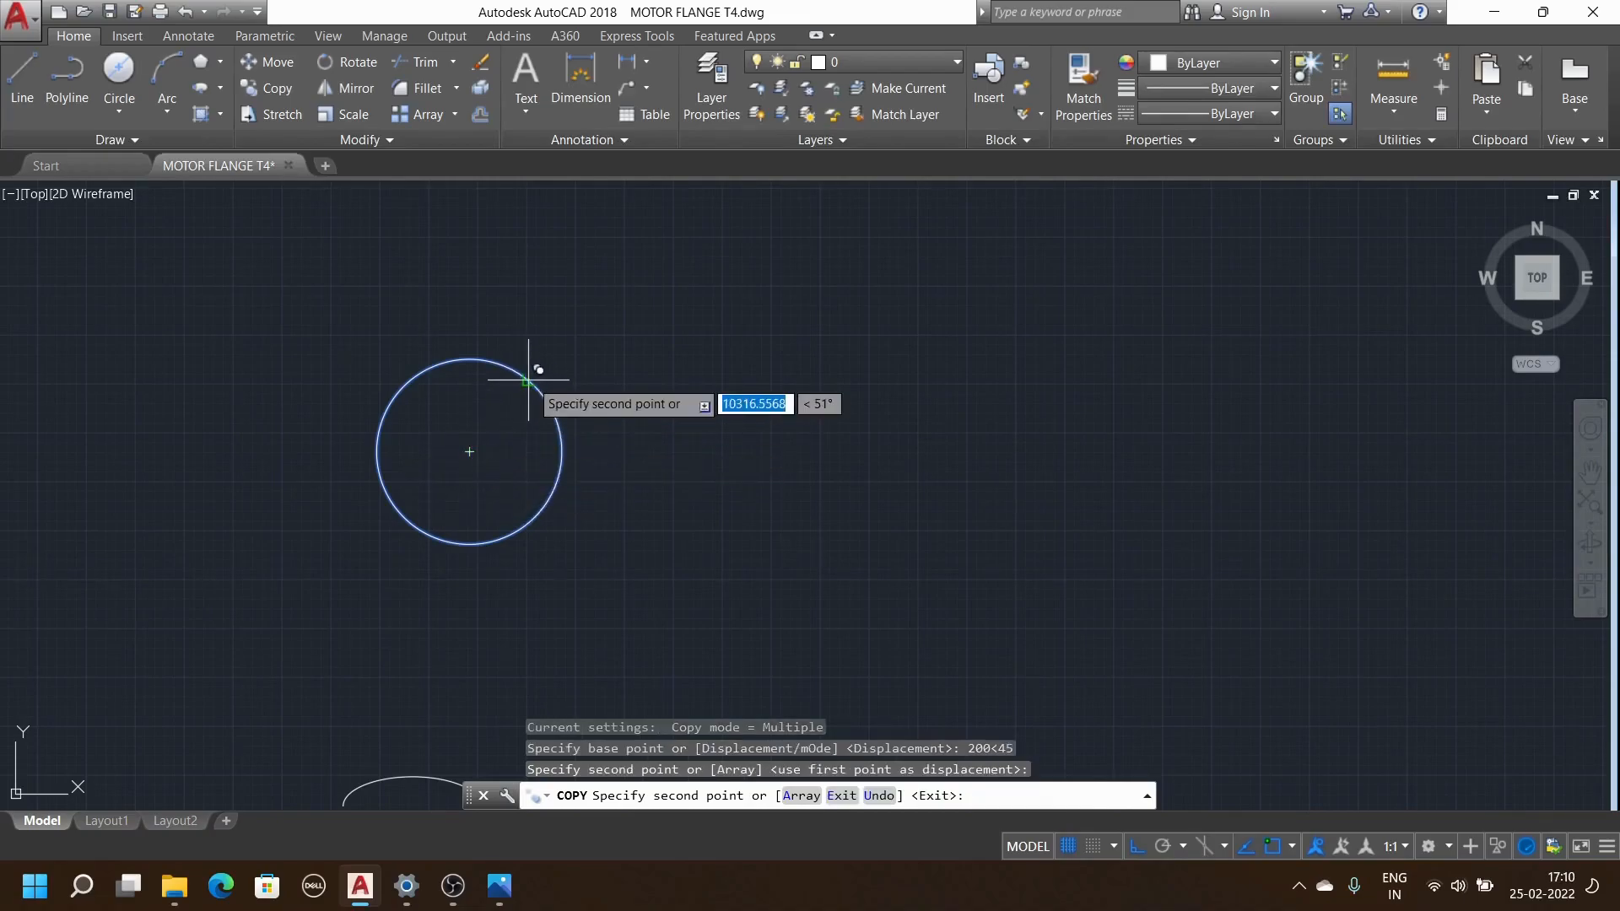
pyautogui.click(690, 296)
pyautogui.press('Escape')
pyautogui.press('Escape')
pyautogui.press('Escape')
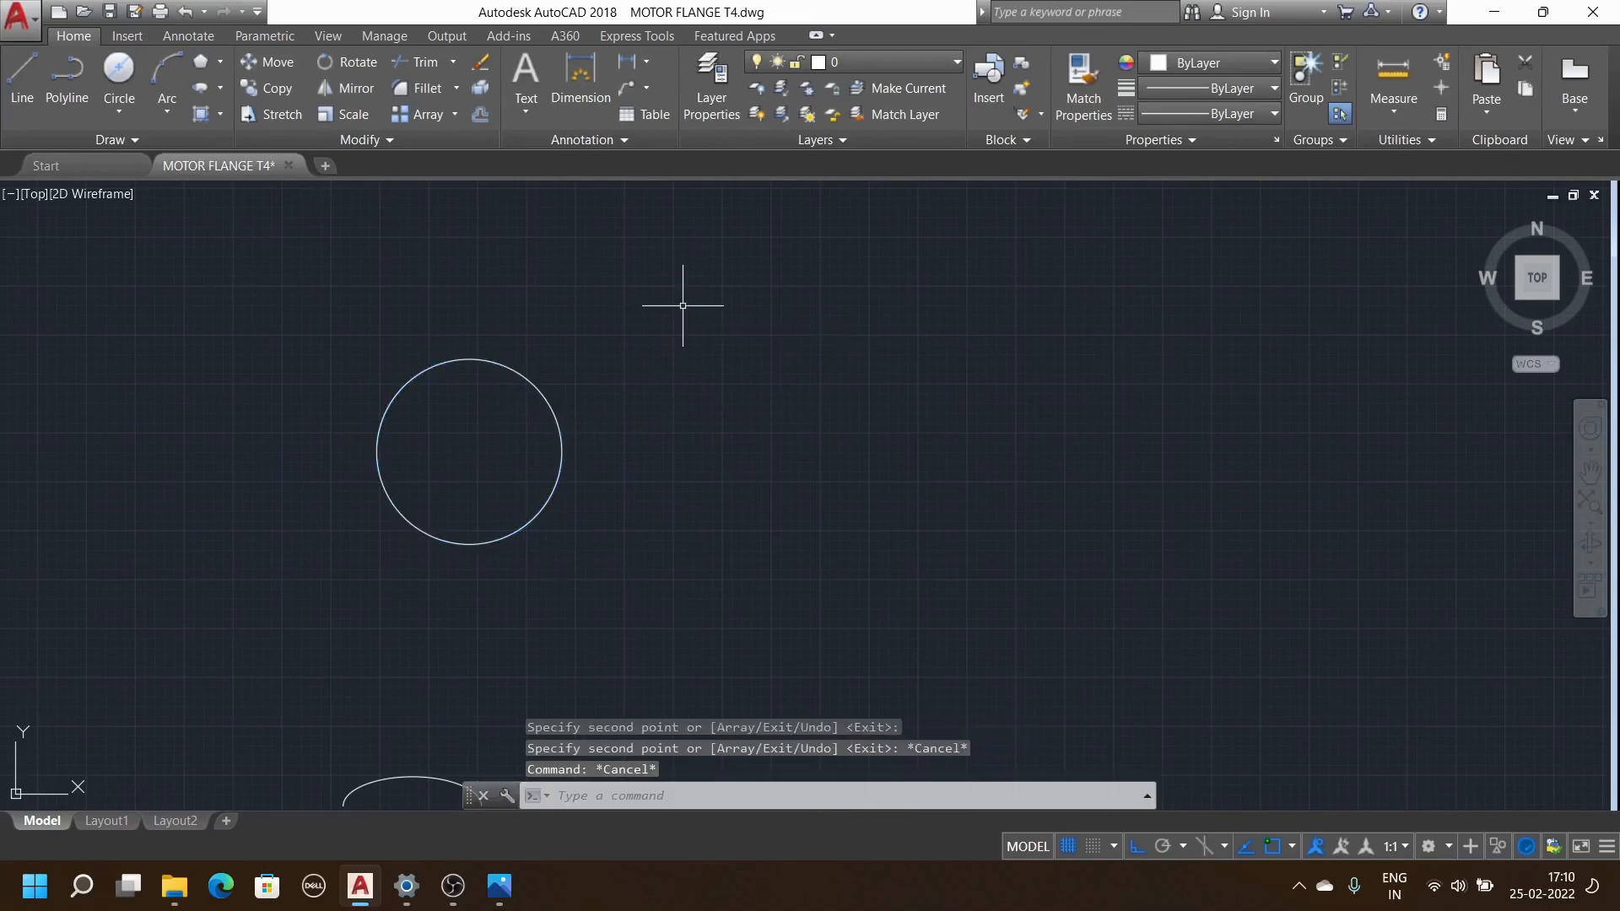
# Copy the circle from its top quadrant by a distance of 100 at an angle of 45°
pyautogui.scroll(-4, 573, 463)
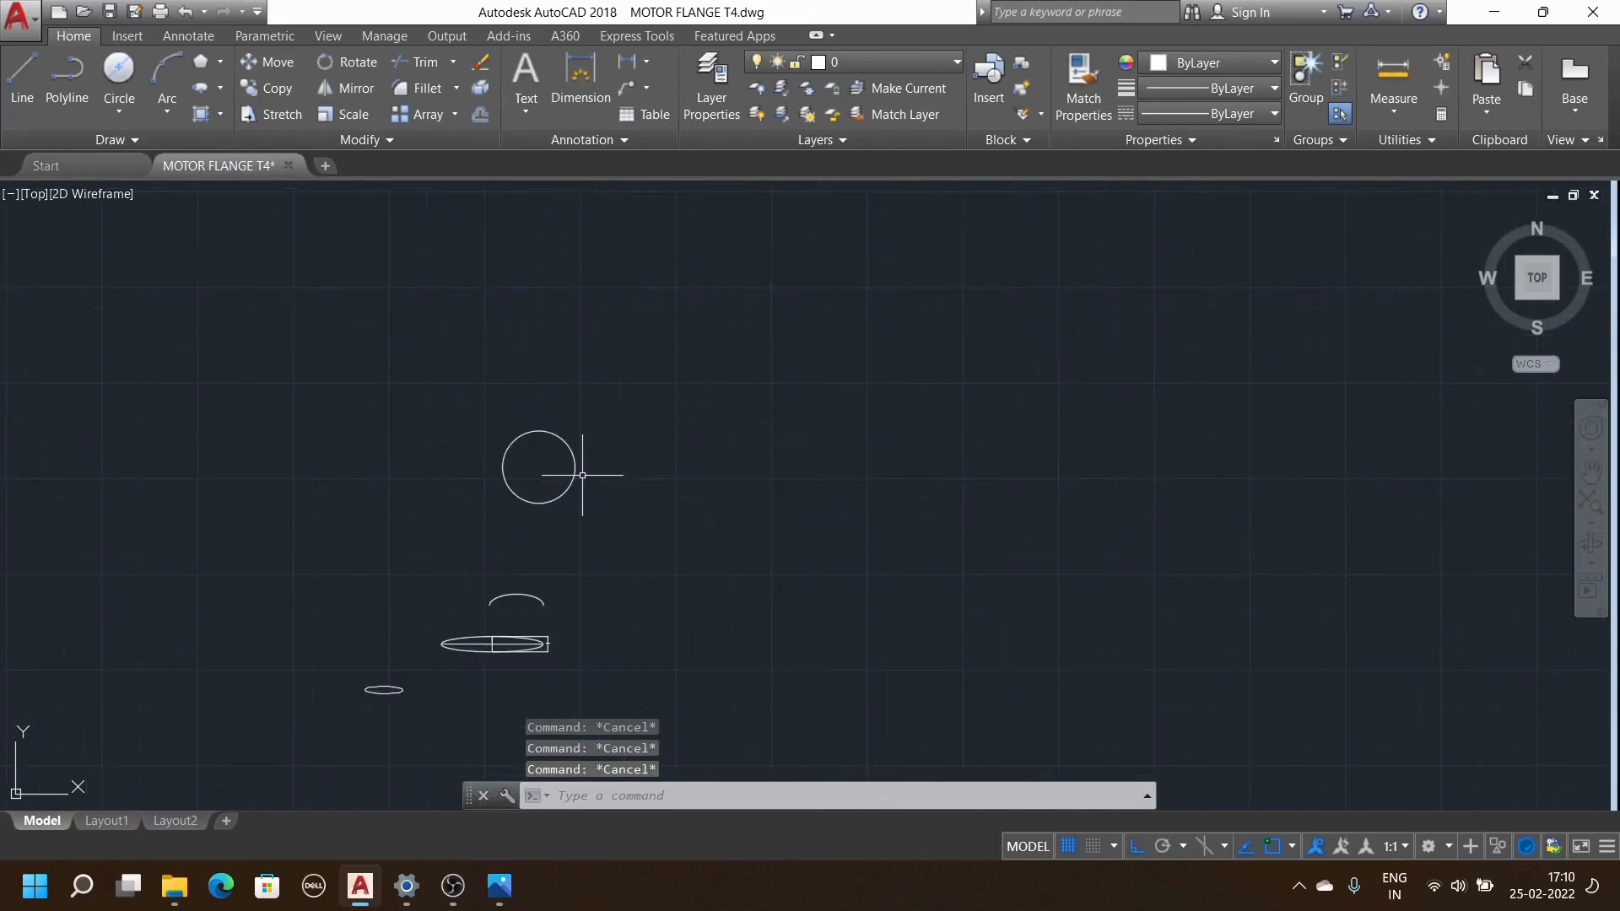
pyautogui.scroll(2, 633, 410)
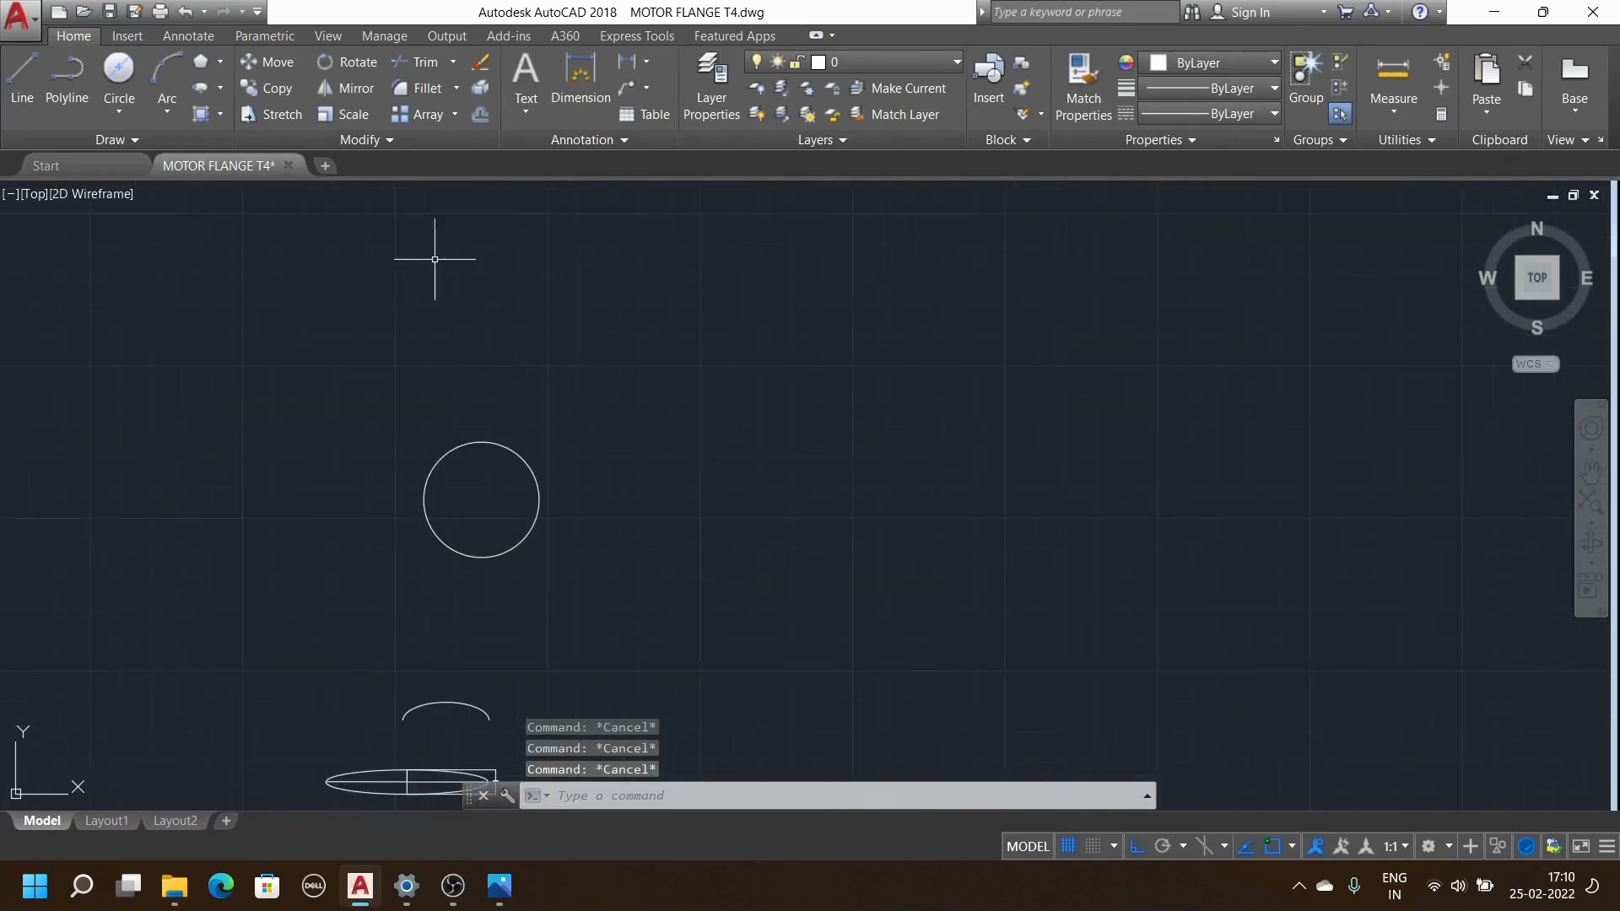
pyautogui.click(290, 92)
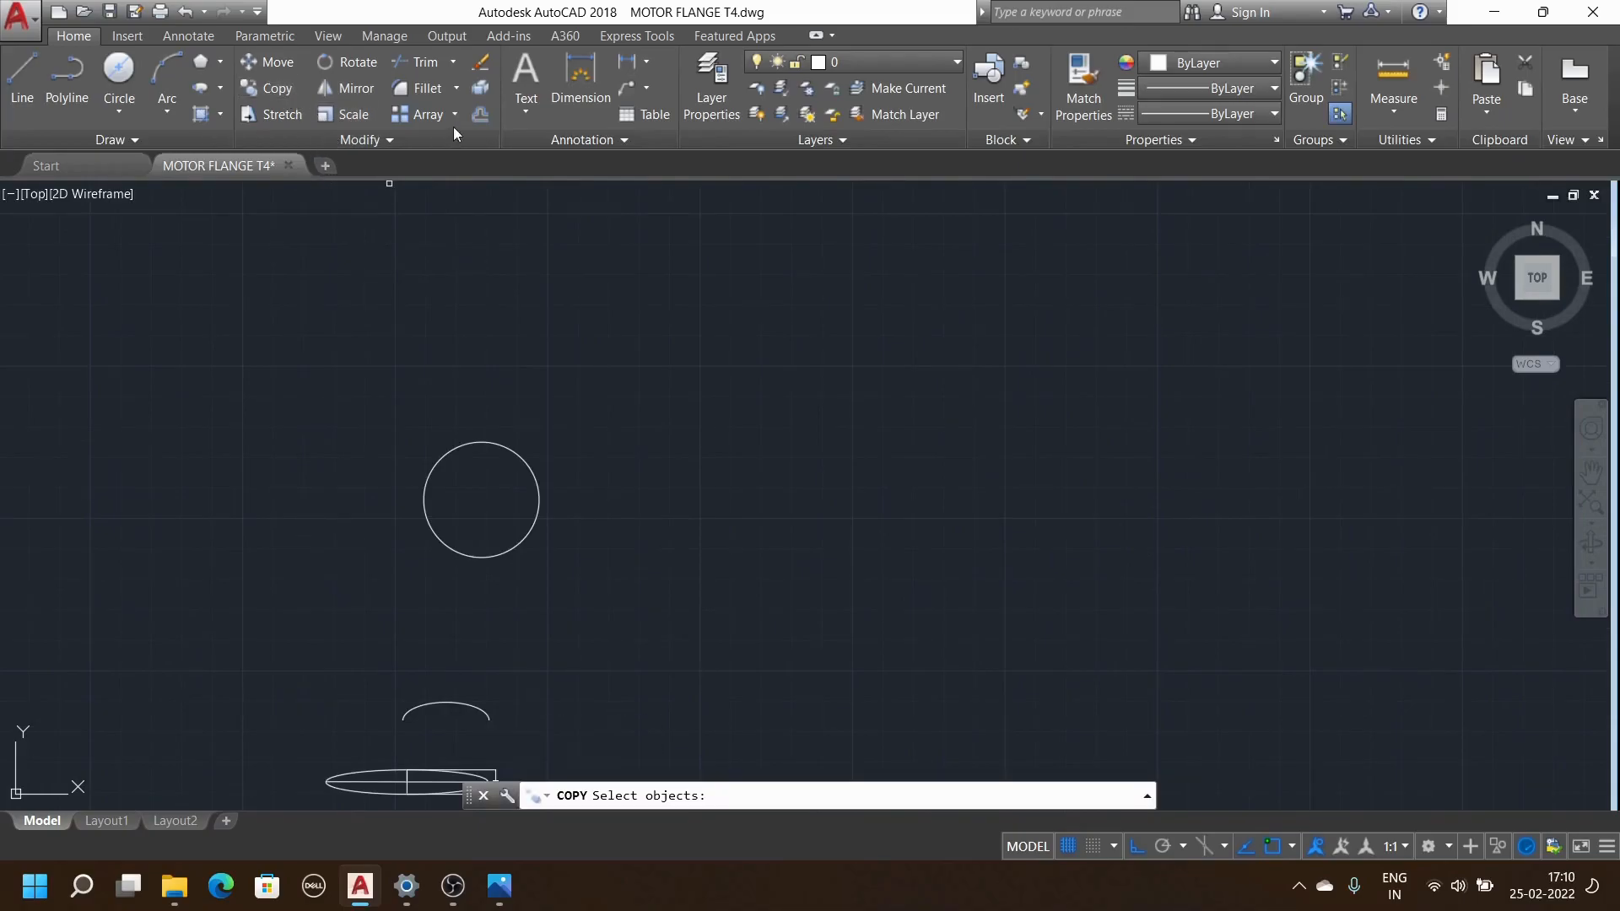
pyautogui.click(545, 518)
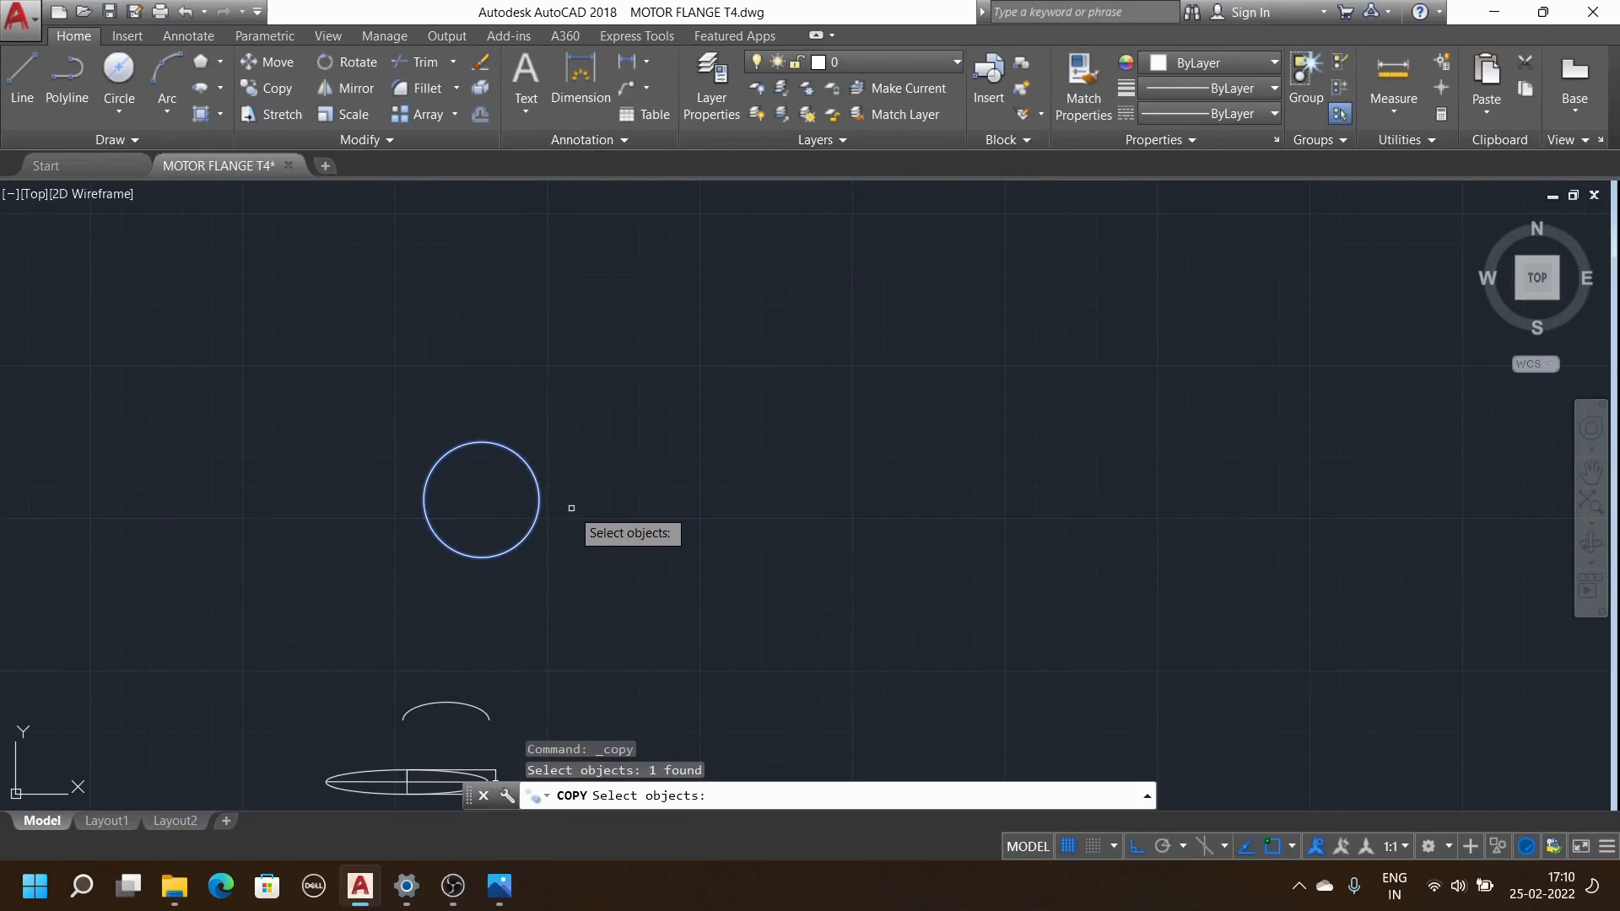
pyautogui.press('Return')
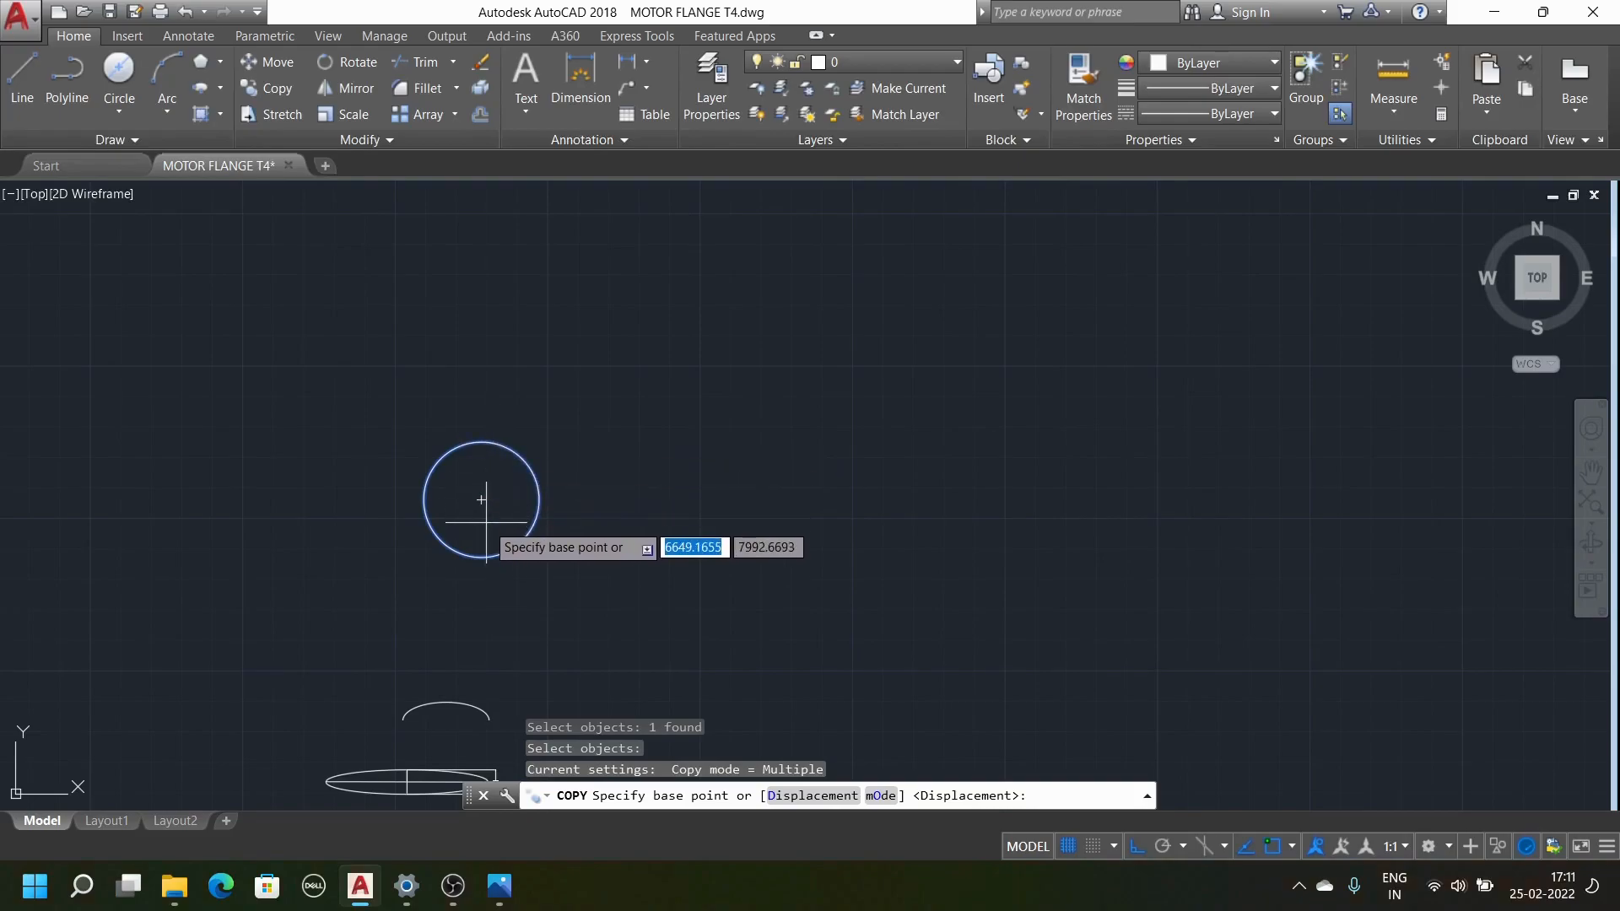
pyautogui.click(483, 443)
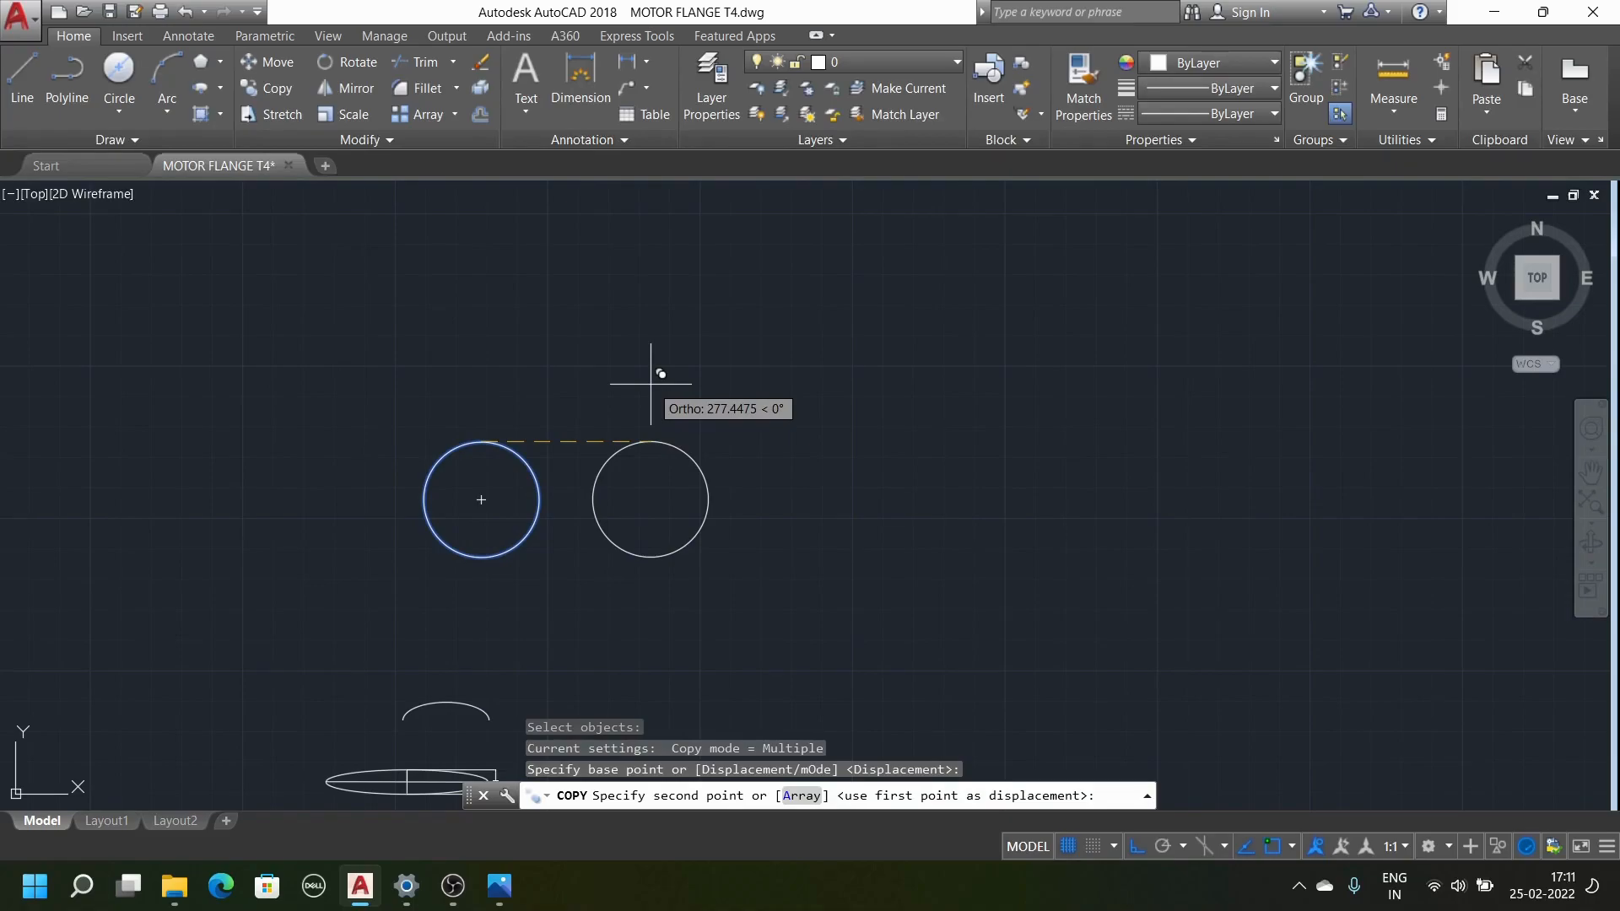
pyautogui.write('100')
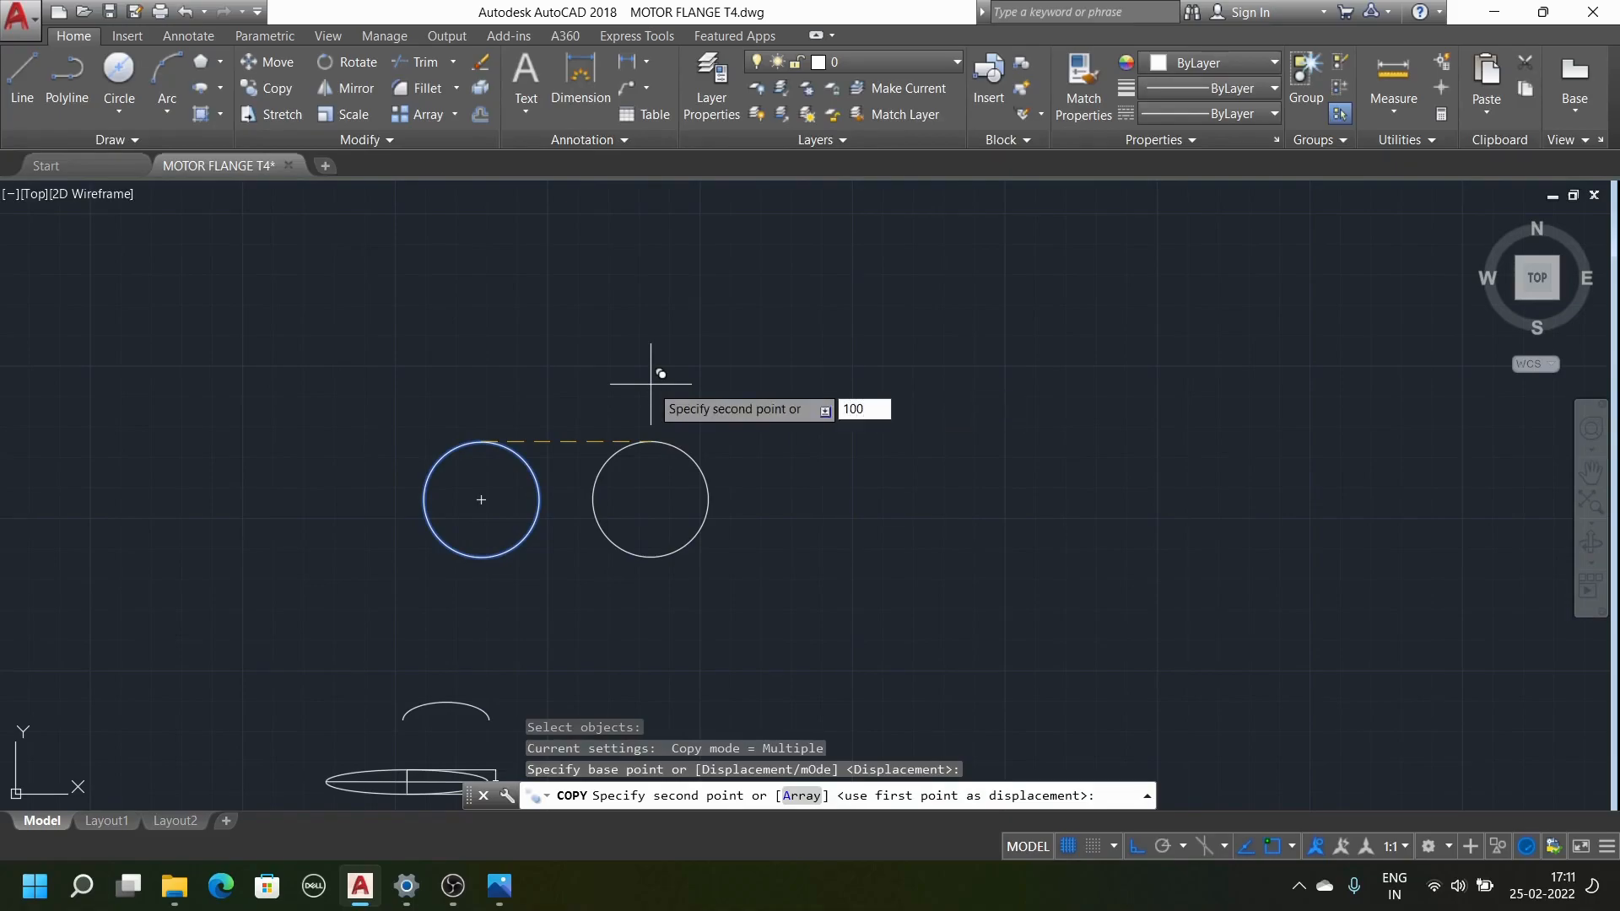
pyautogui.press('Tab')
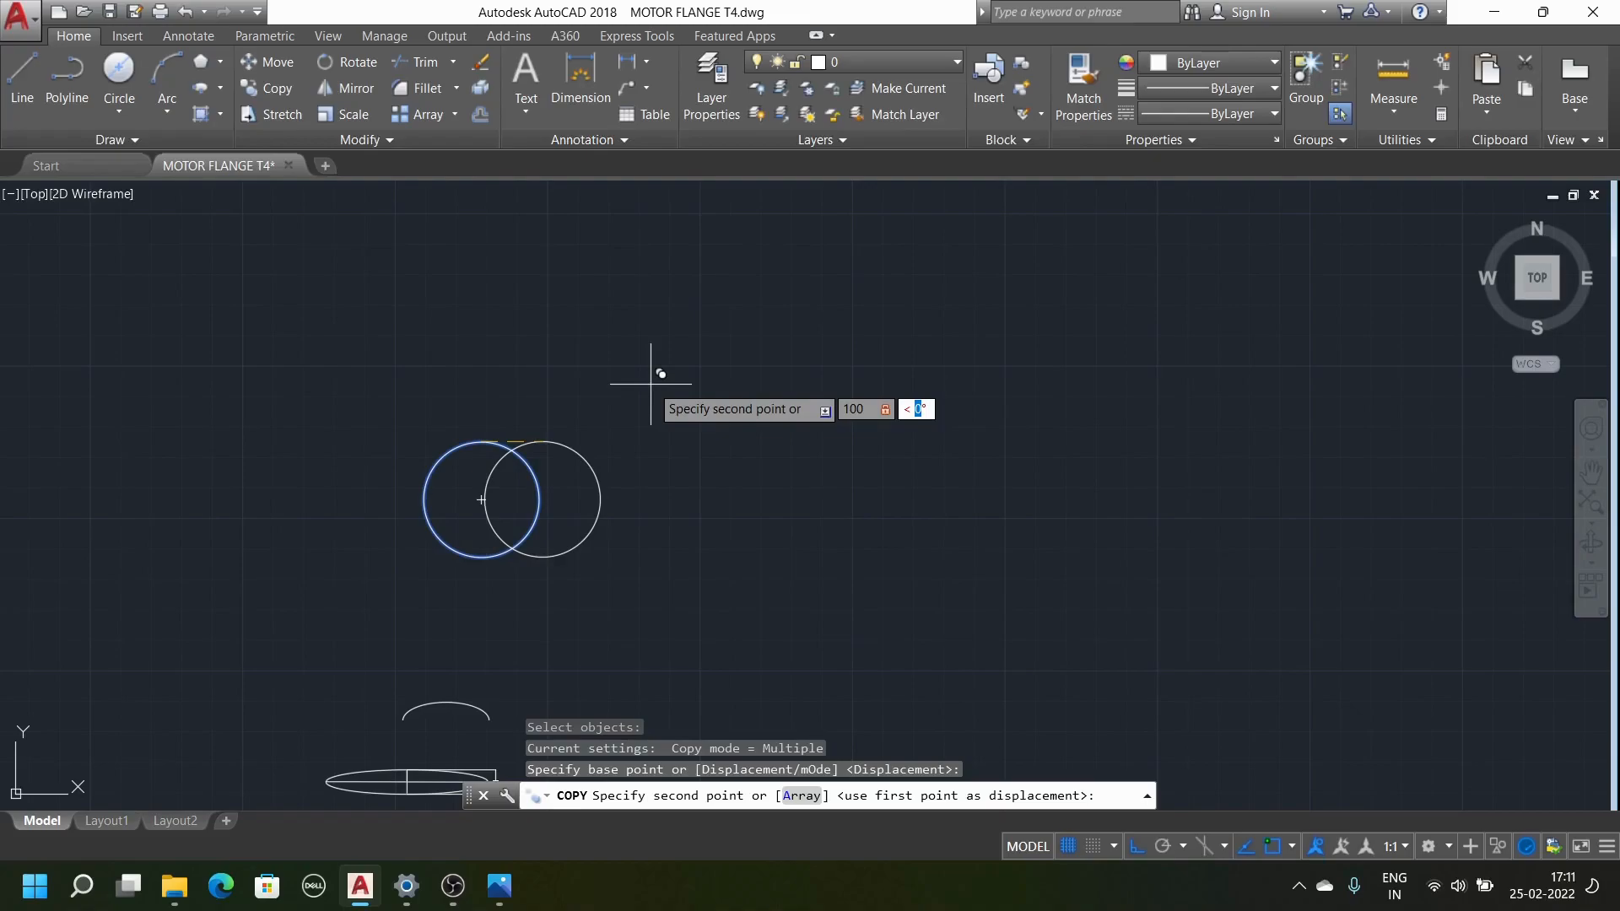
pyautogui.write('45')
pyautogui.press('Return')
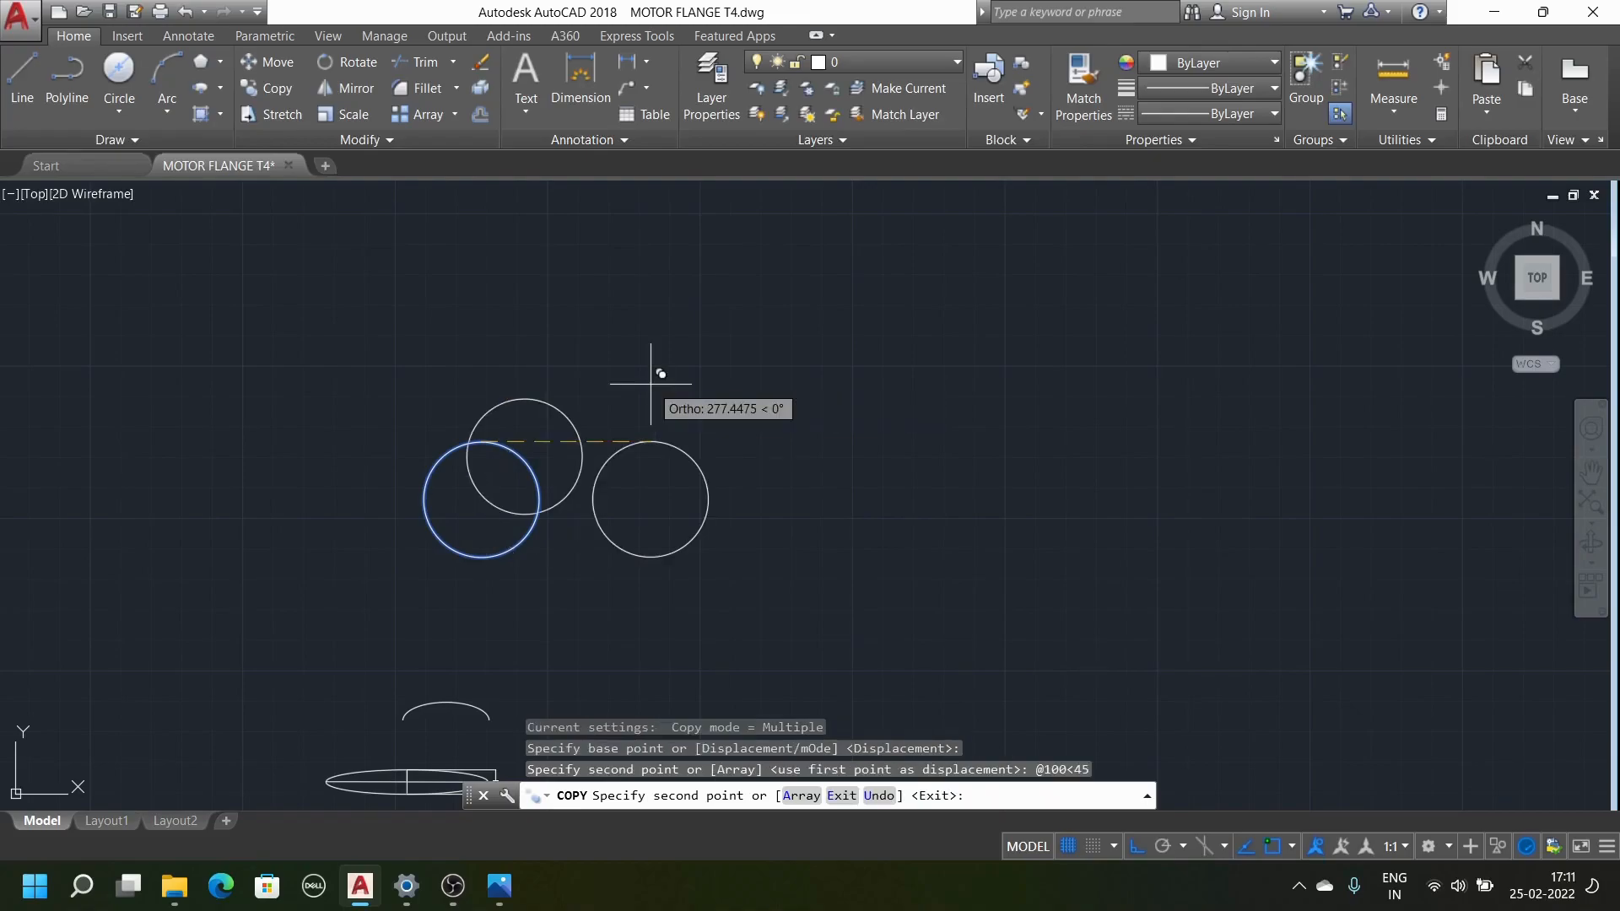
pyautogui.press('Return')
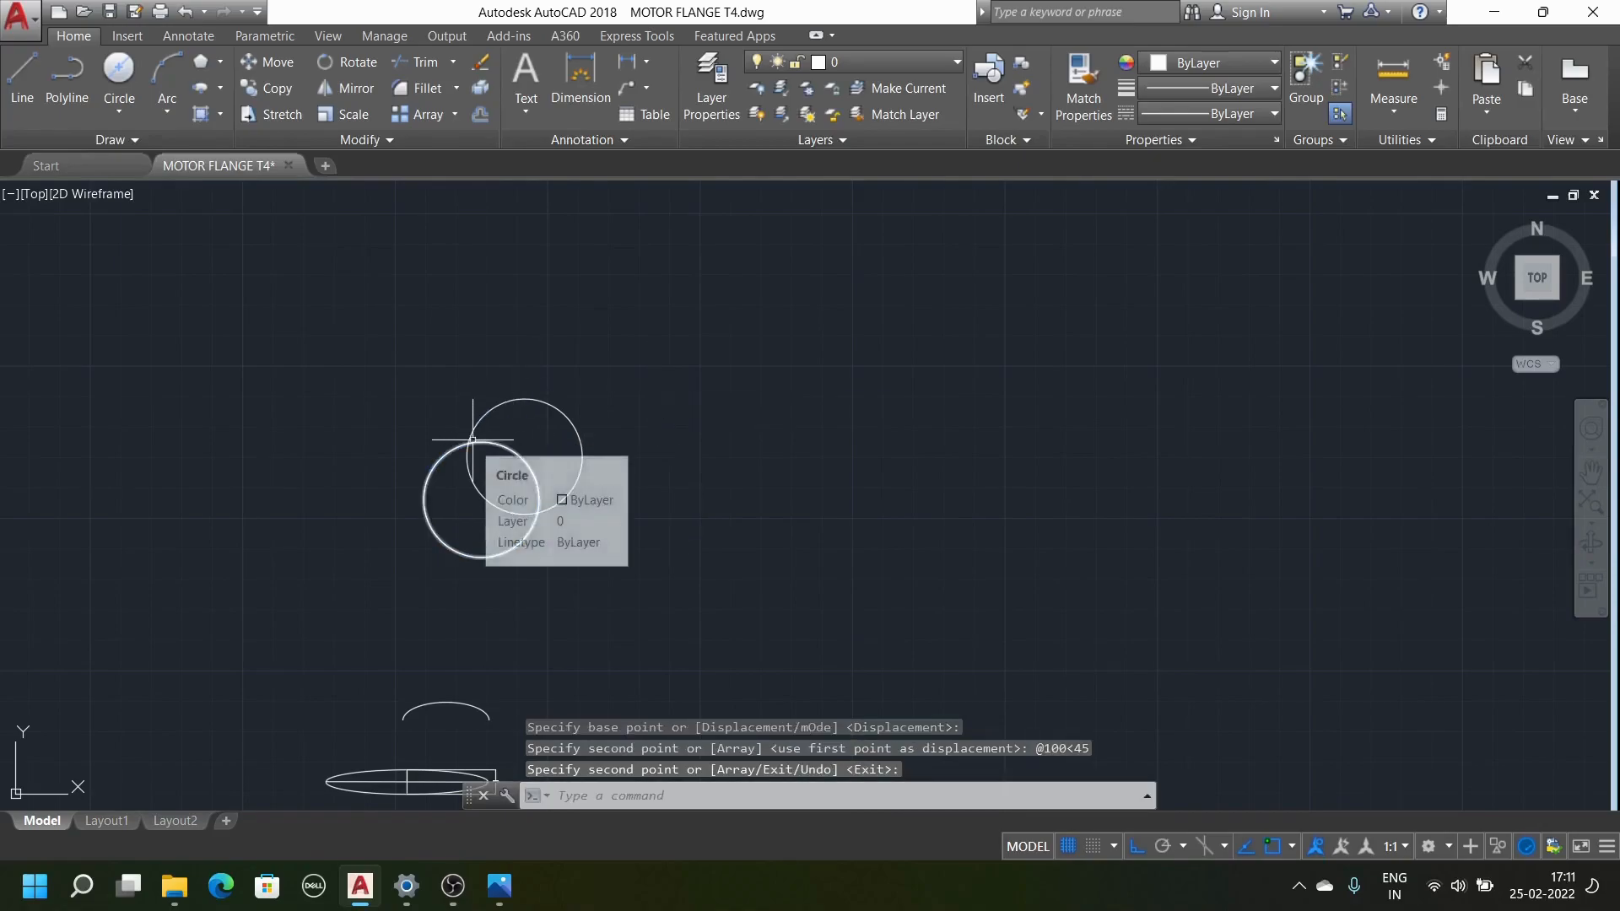
pyautogui.press('Escape')
pyautogui.press('Escape')
pyautogui.press('Escape')
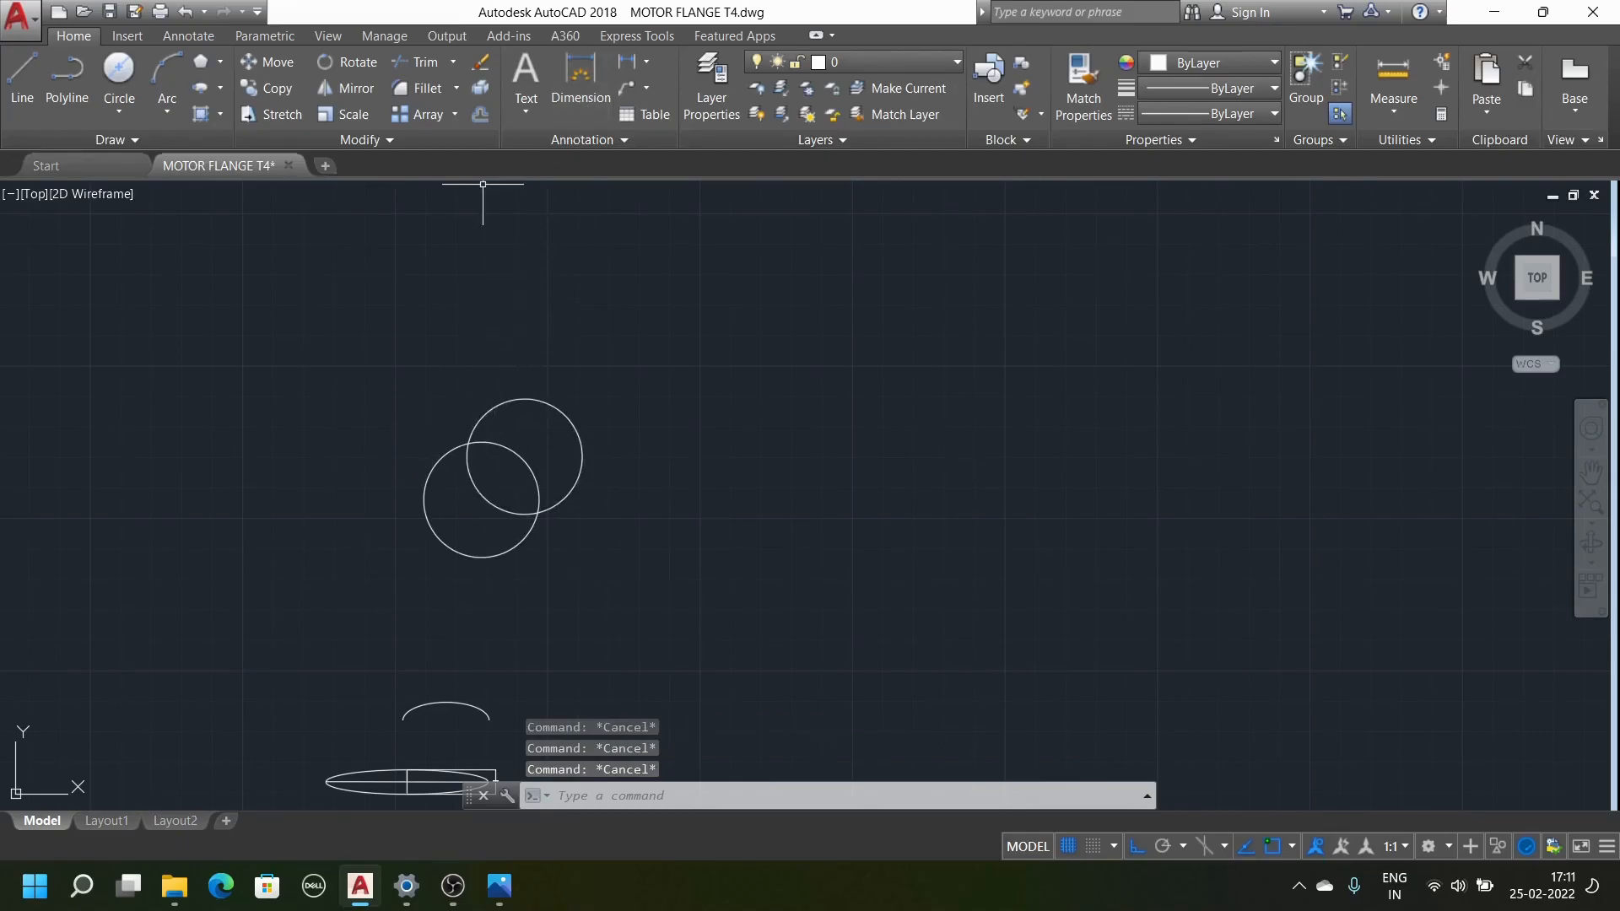
# Draw a horizontal line from the original circle's center to its right quadrant
pyautogui.click(27, 89)
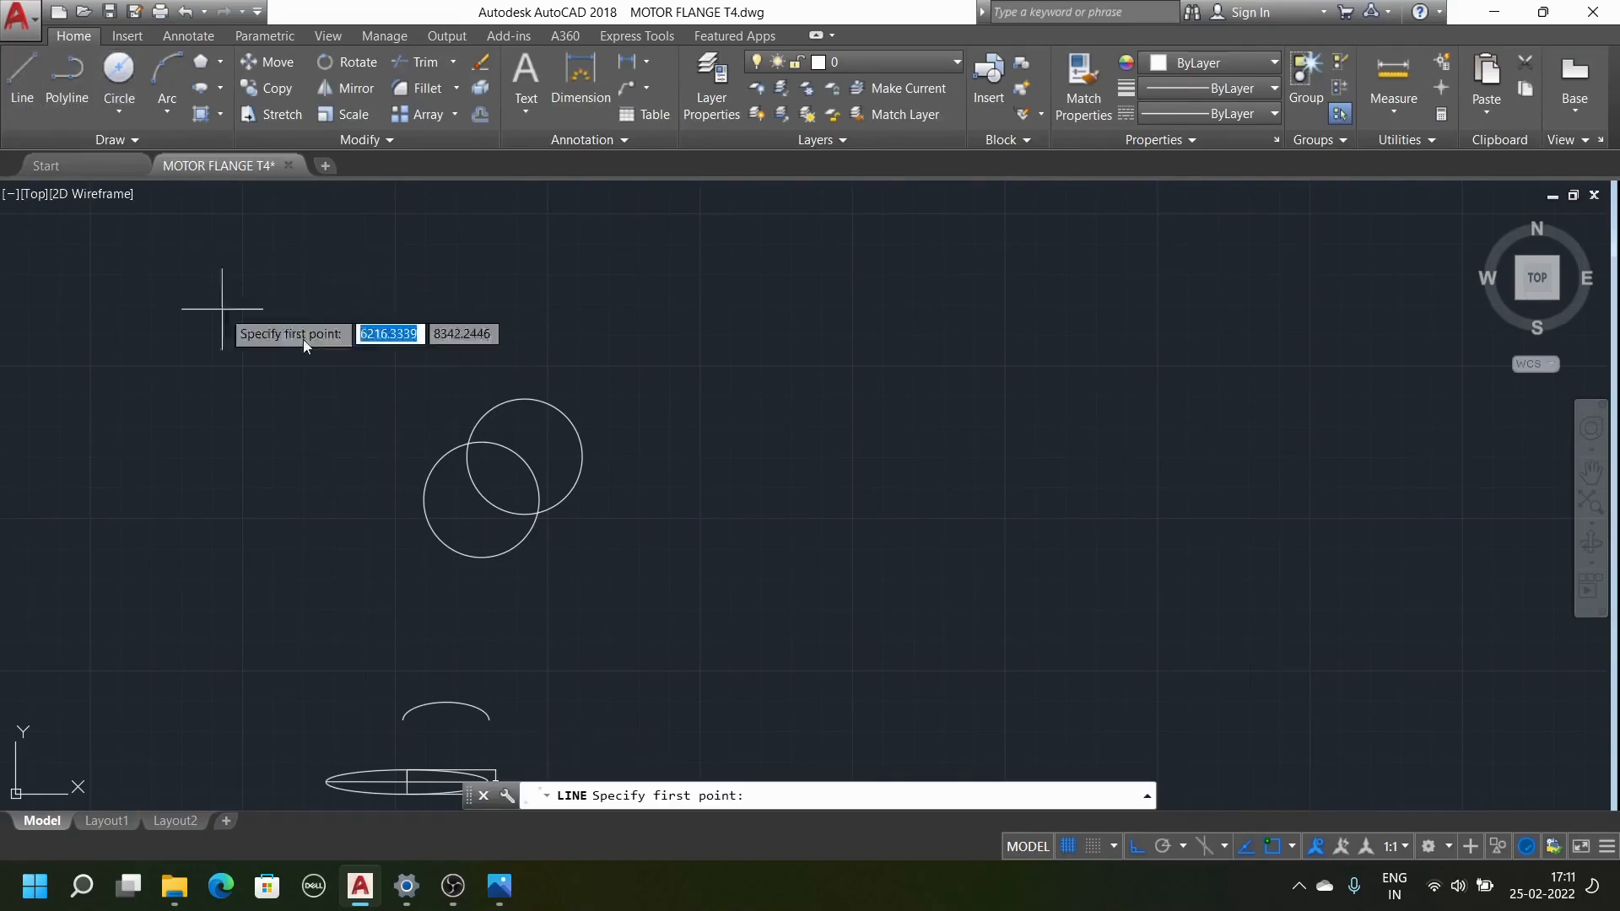
pyautogui.click(481, 500)
pyautogui.click(519, 499)
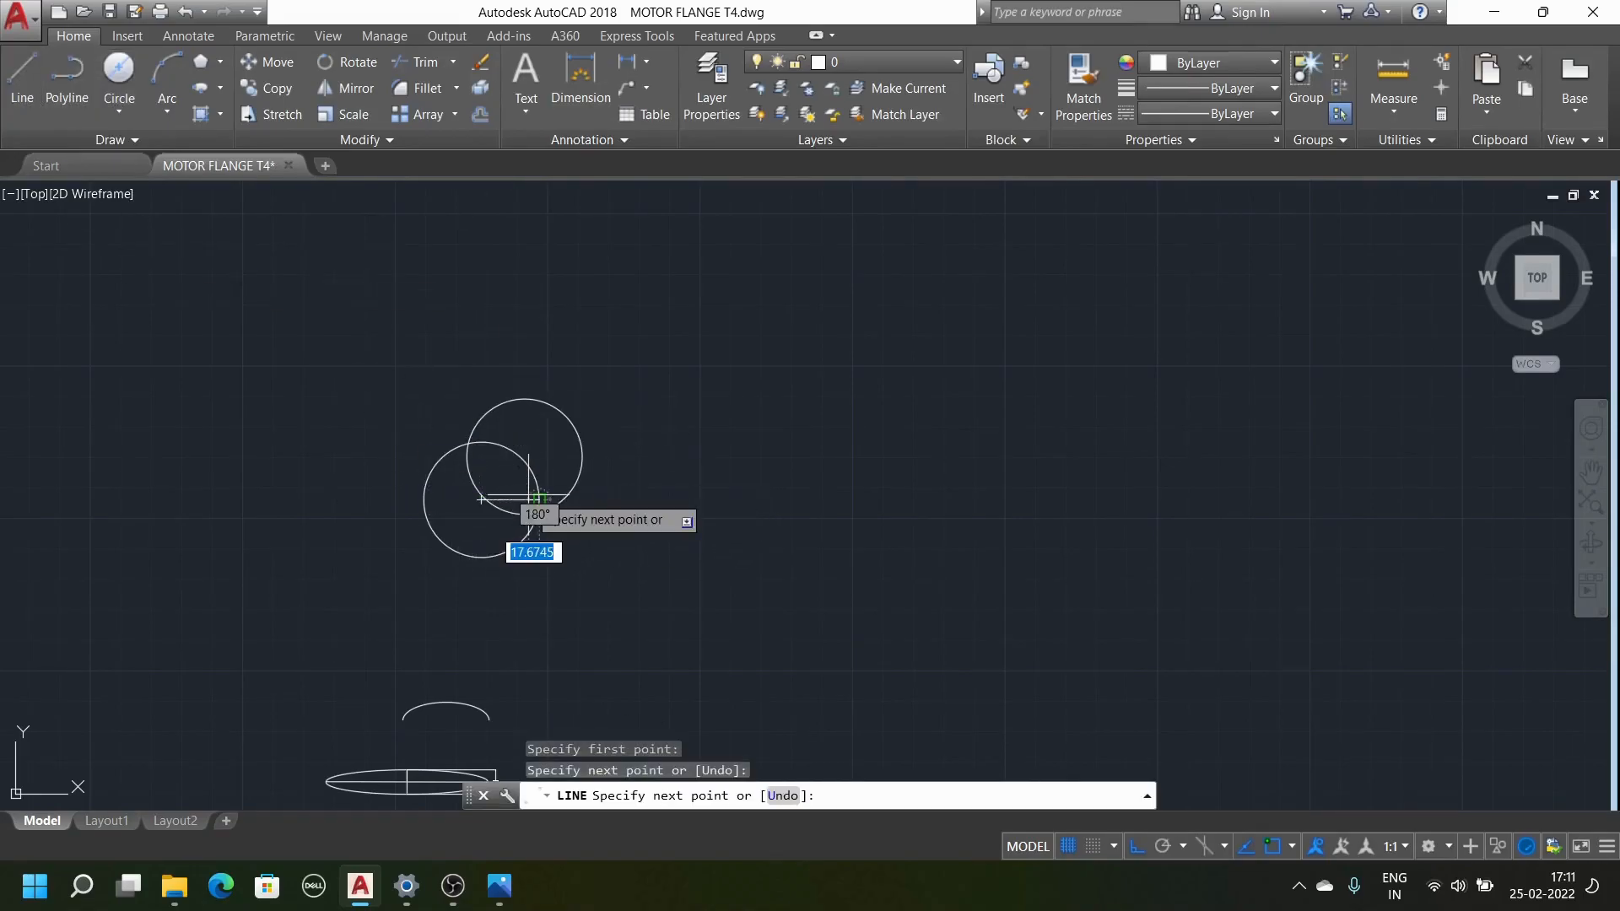
pyautogui.press('Escape')
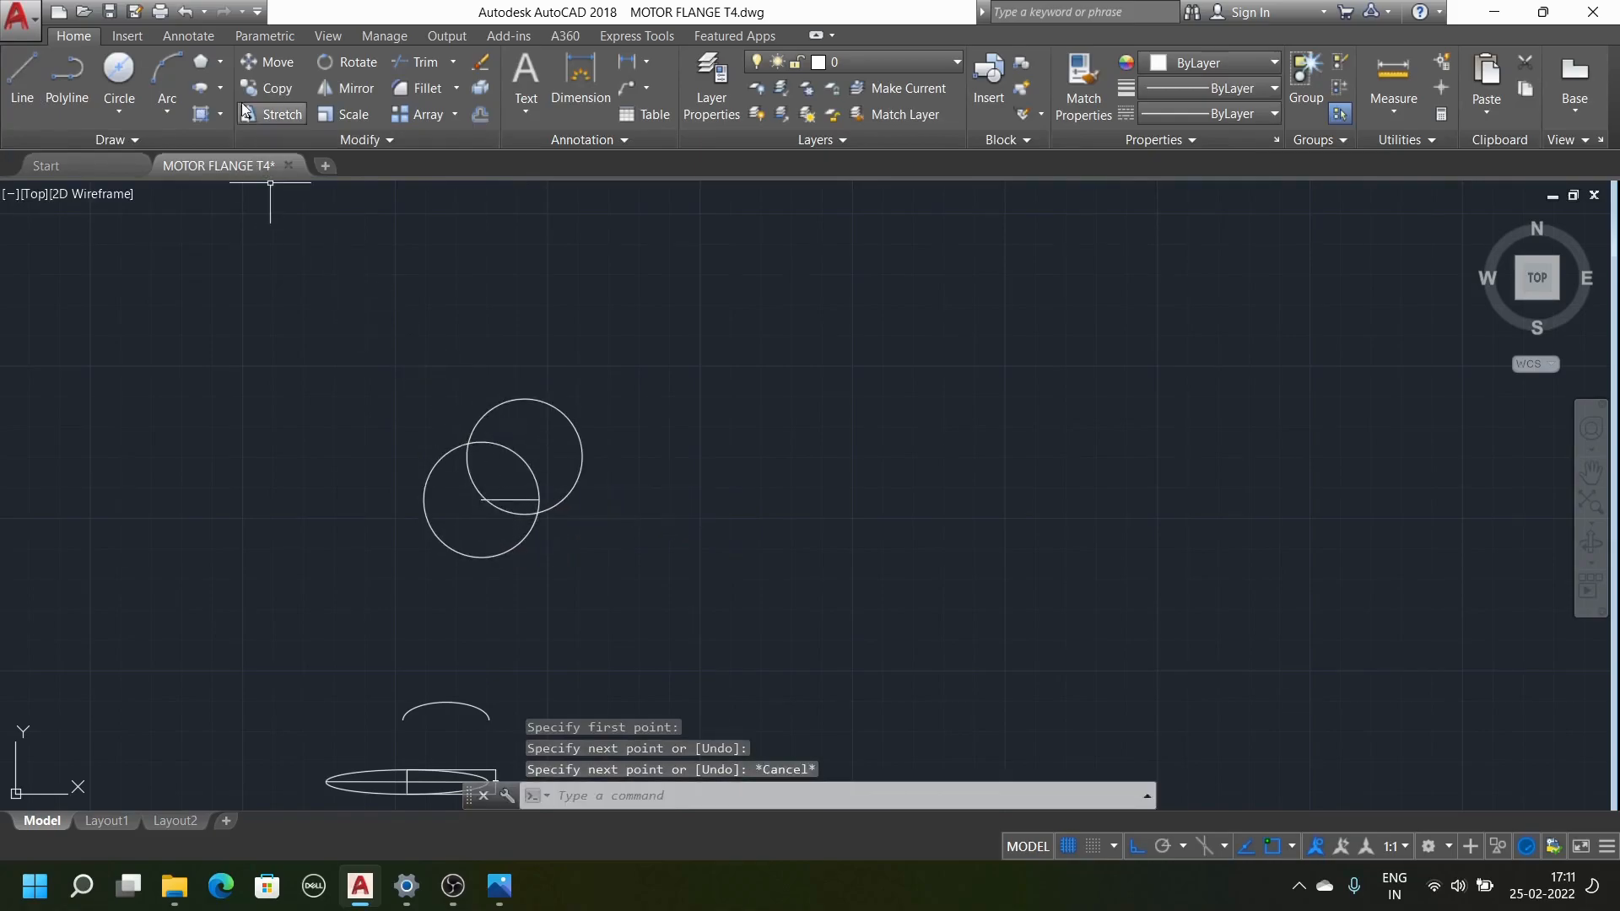
# Draw a line from the copied circle's center to the original circle's center
pyautogui.click(33, 95)
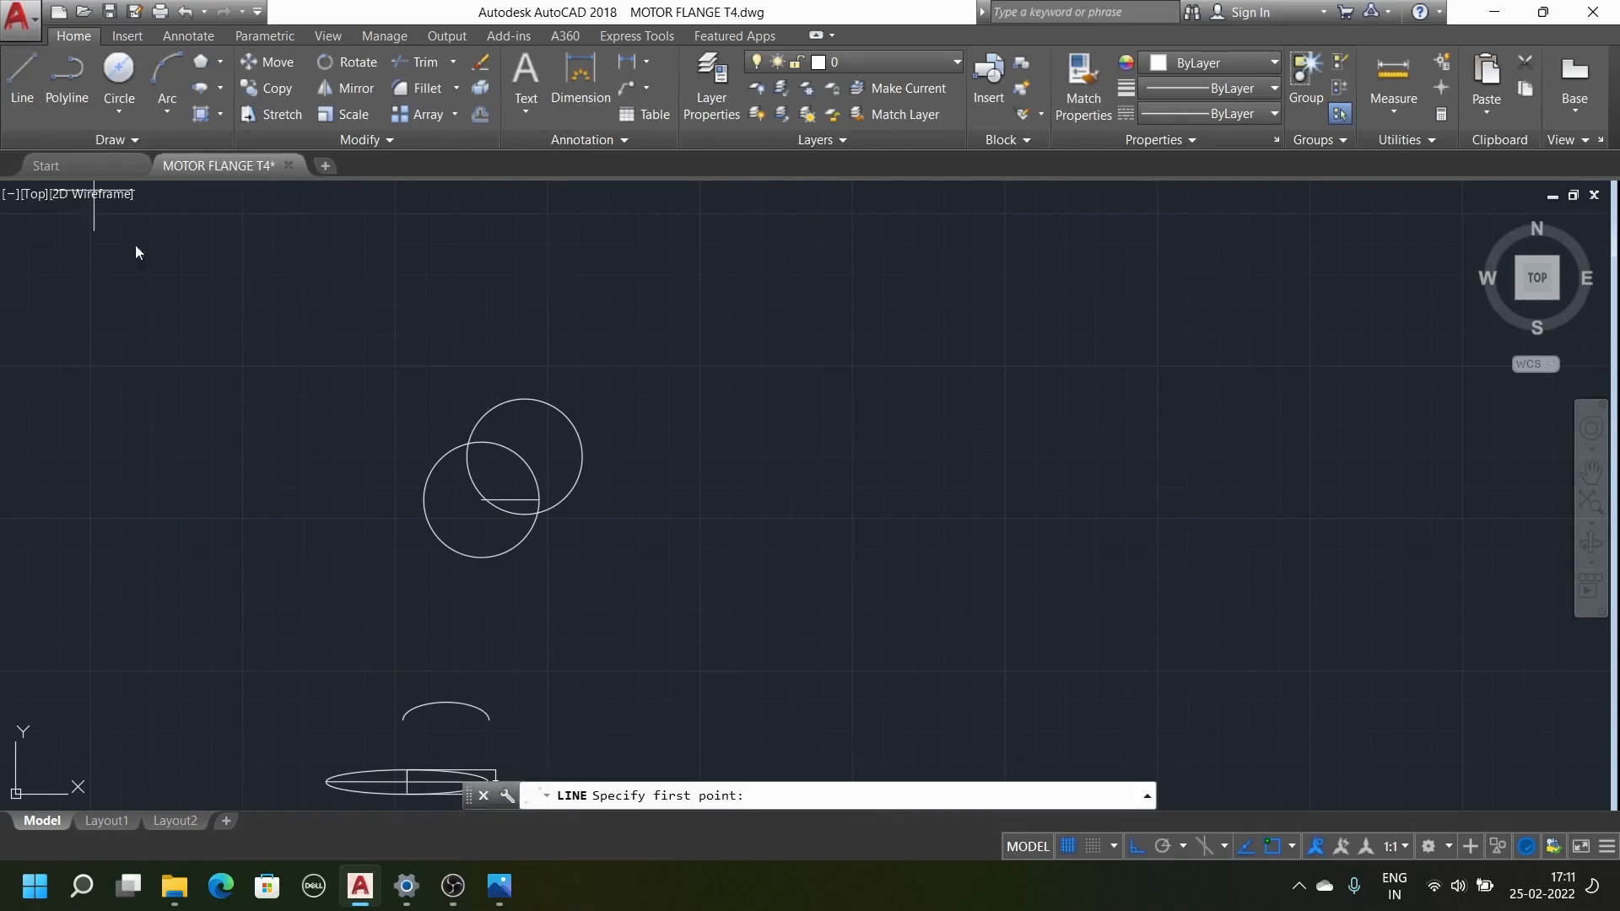
pyautogui.click(523, 456)
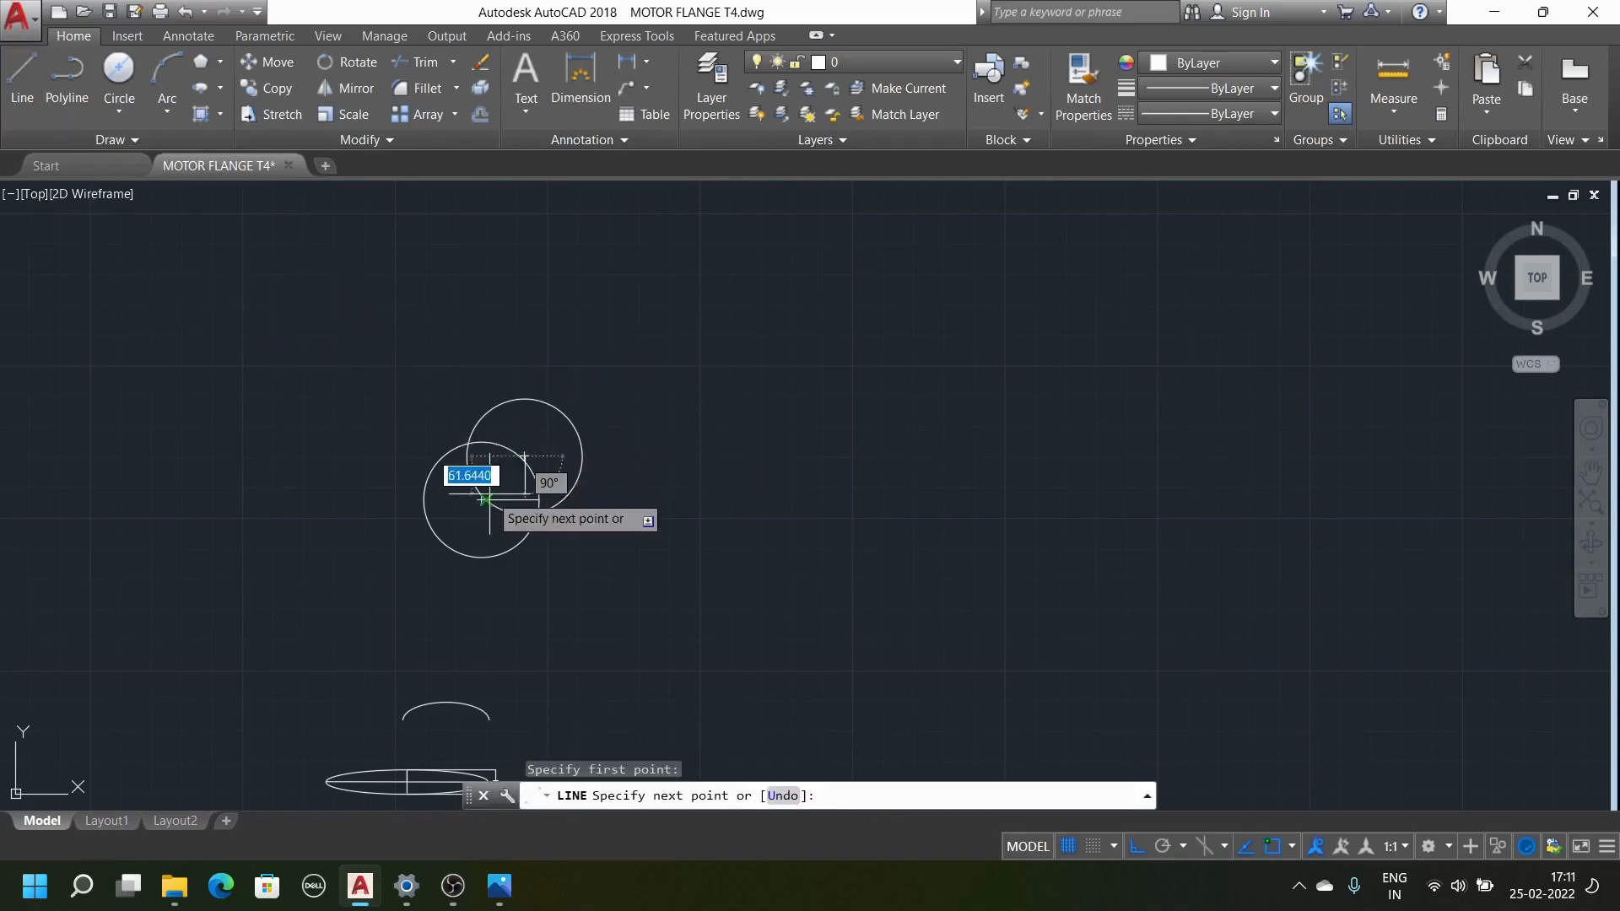
pyautogui.click(484, 500)
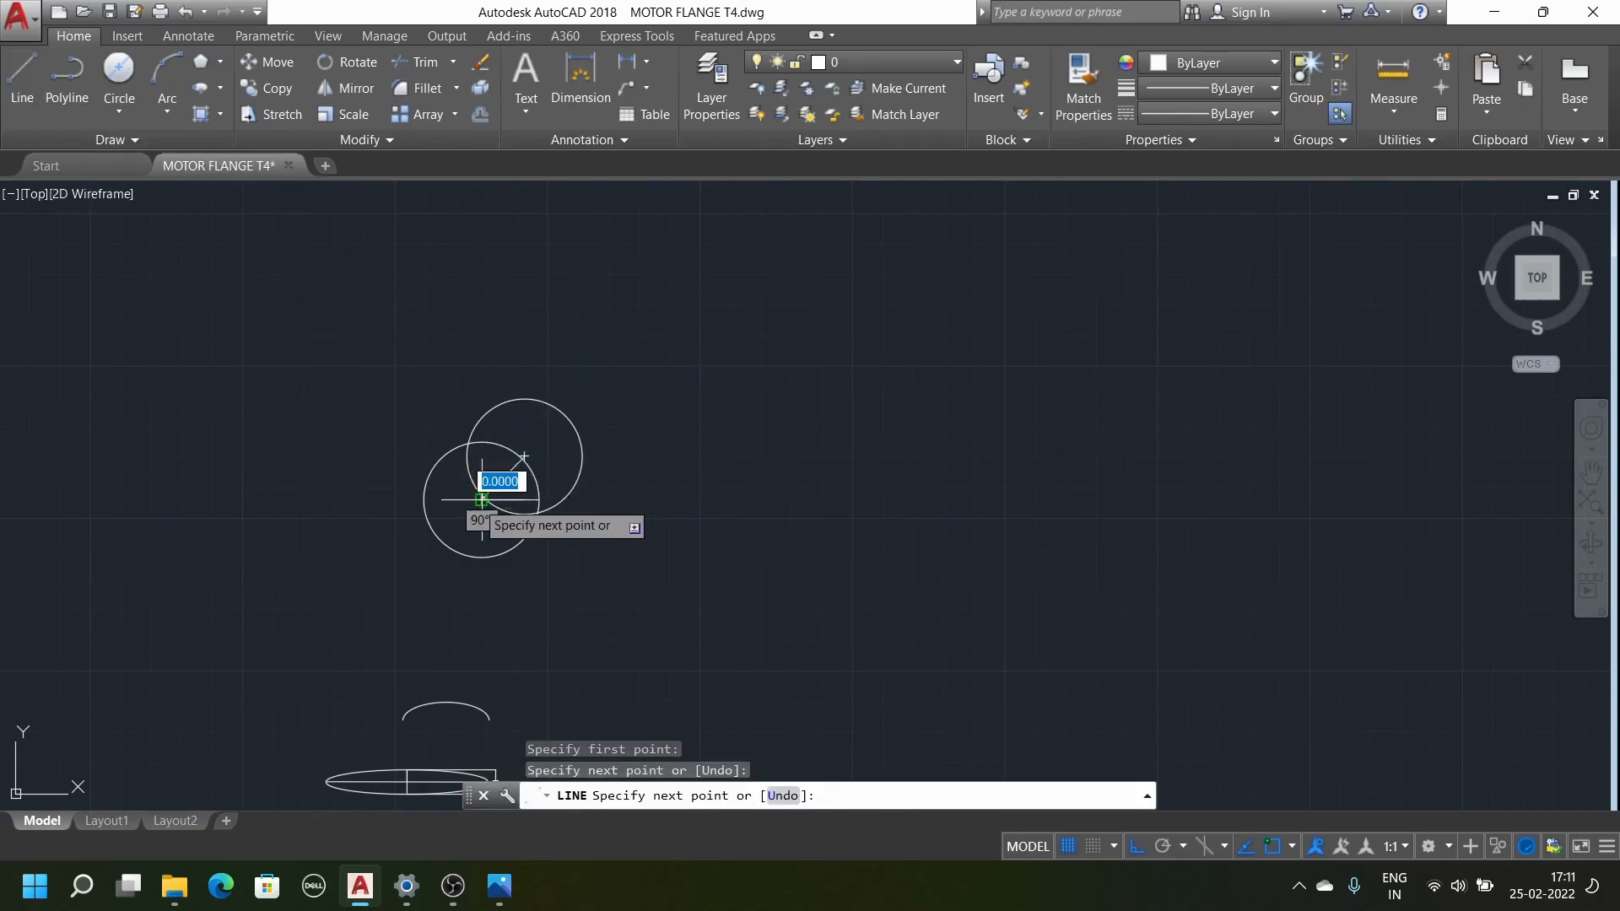
pyautogui.press('Escape')
# Add an angular dimension between the line joining the centers and the horizontal line, placing its arc between them
pyautogui.scroll(6, 517, 484)
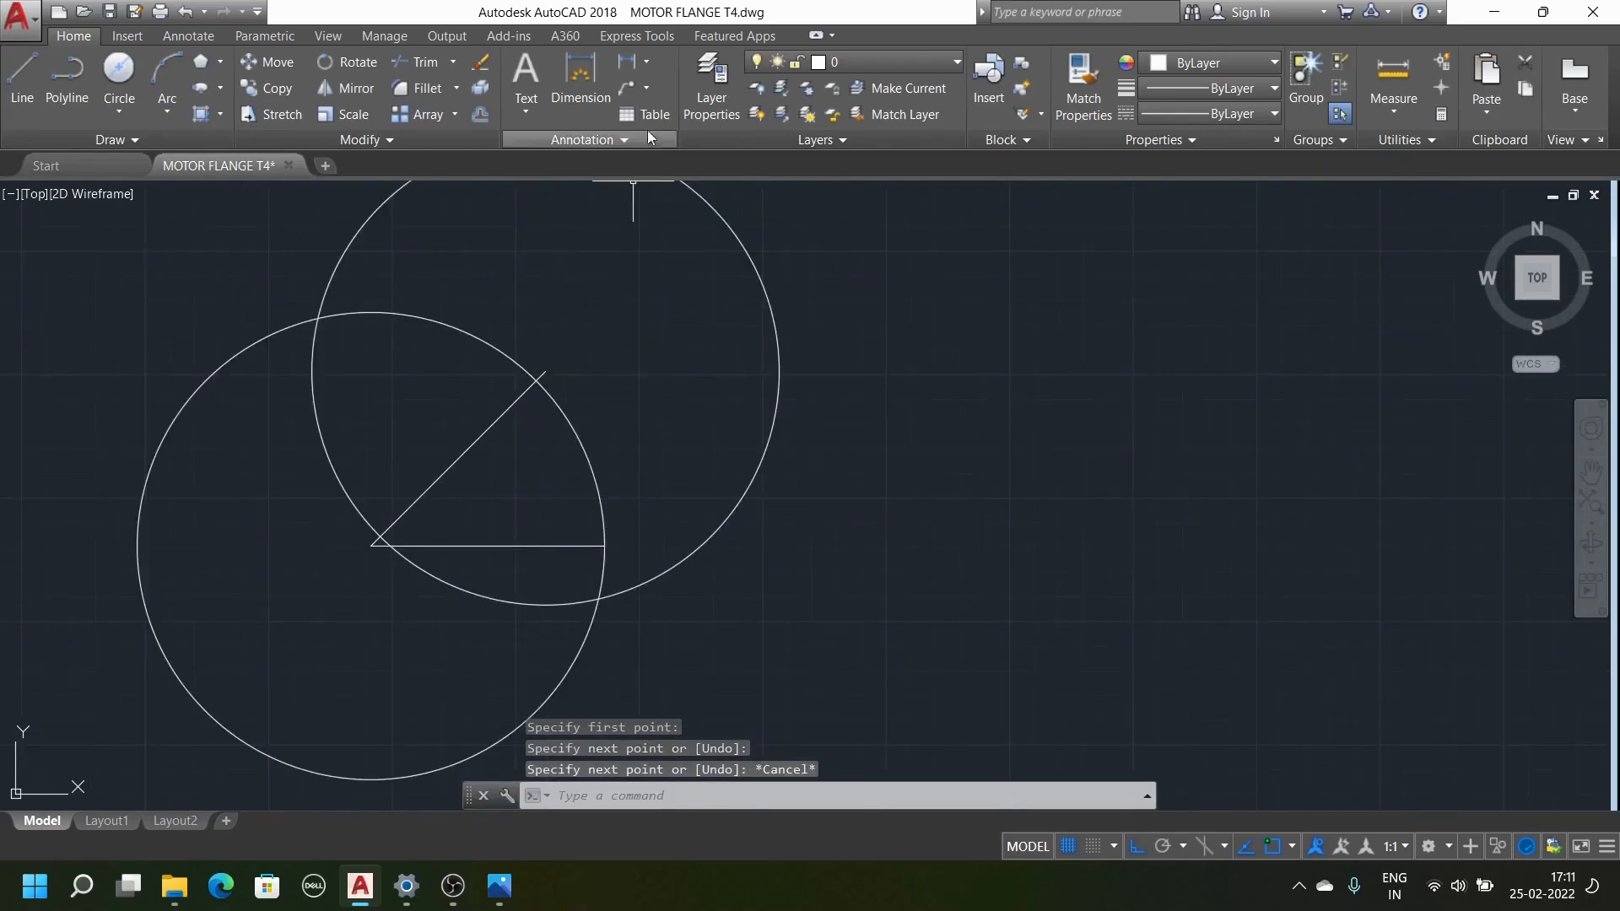
pyautogui.click(648, 62)
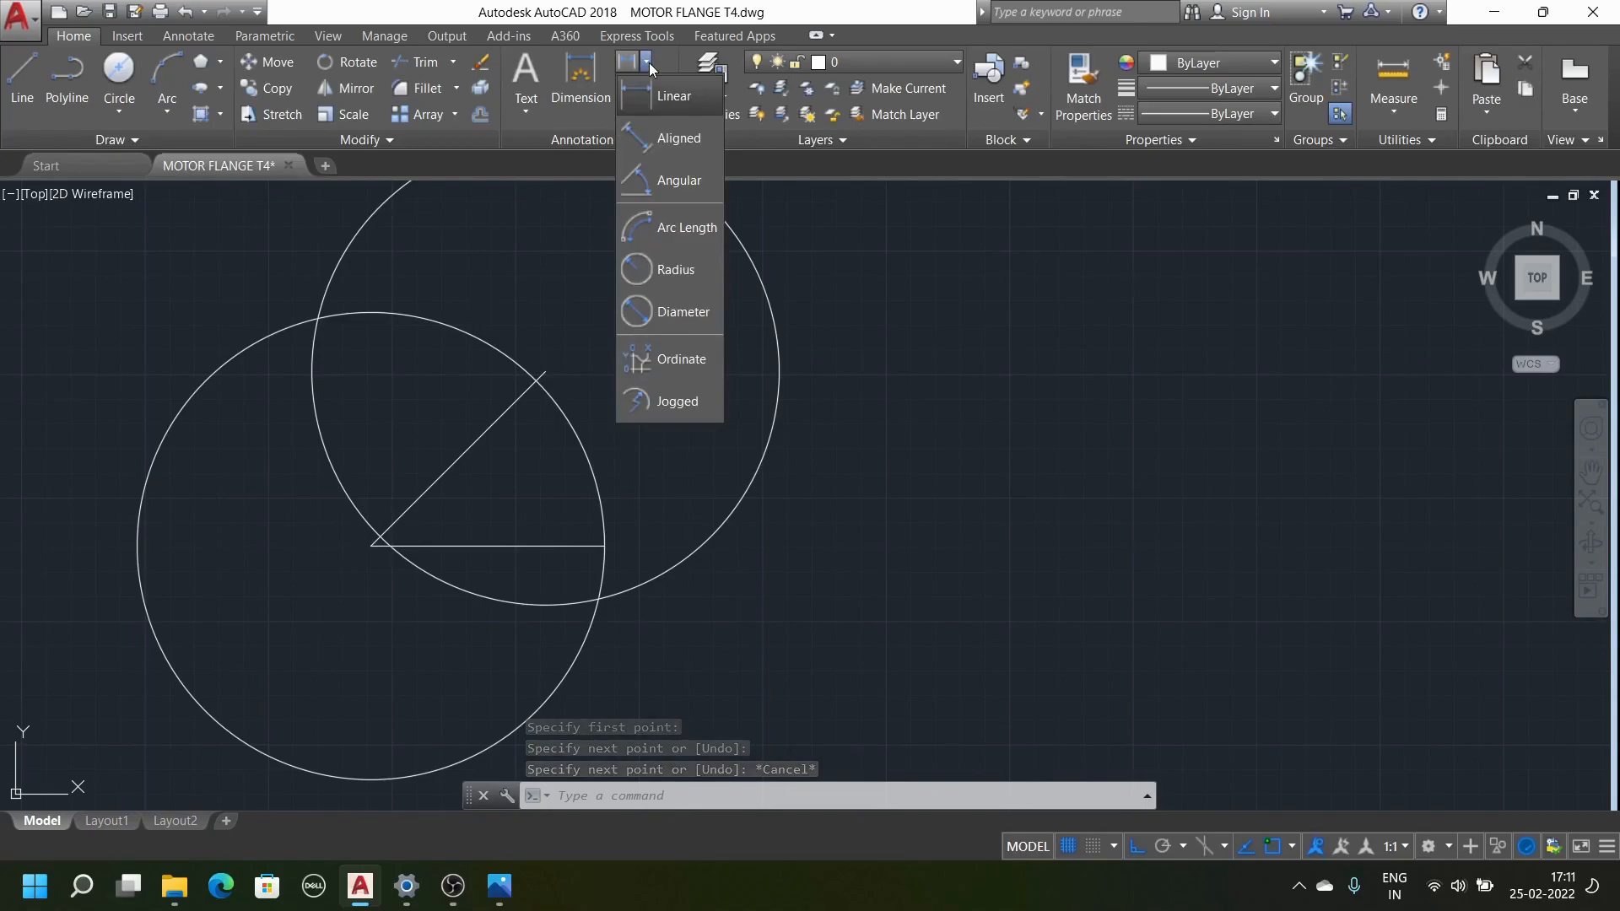
pyautogui.click(633, 187)
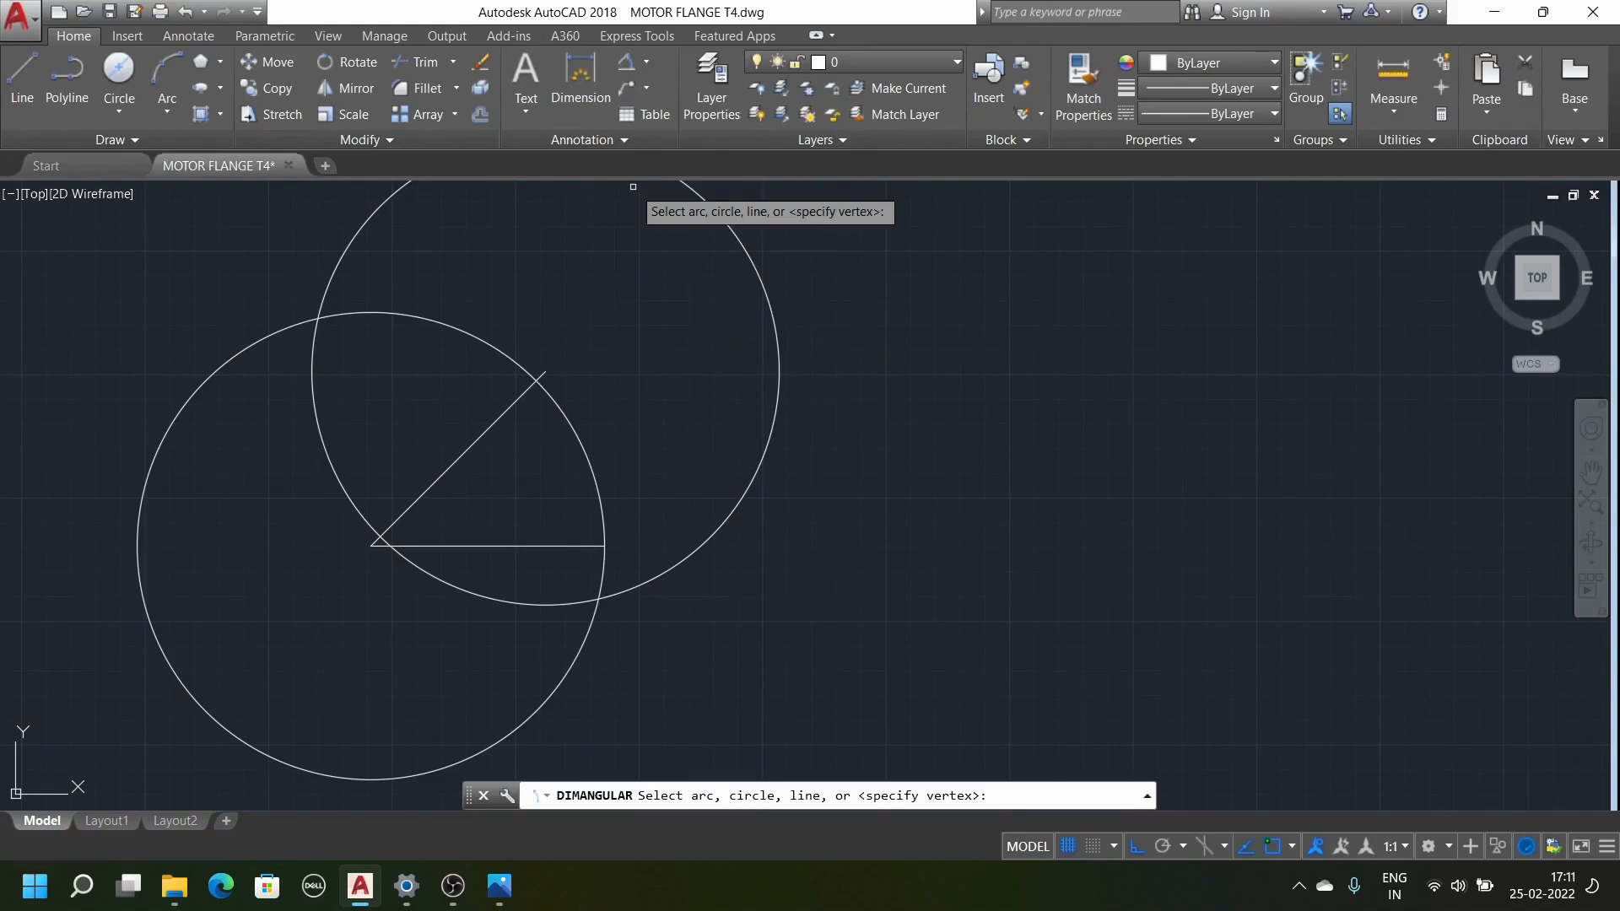
pyautogui.click(427, 488)
pyautogui.click(441, 543)
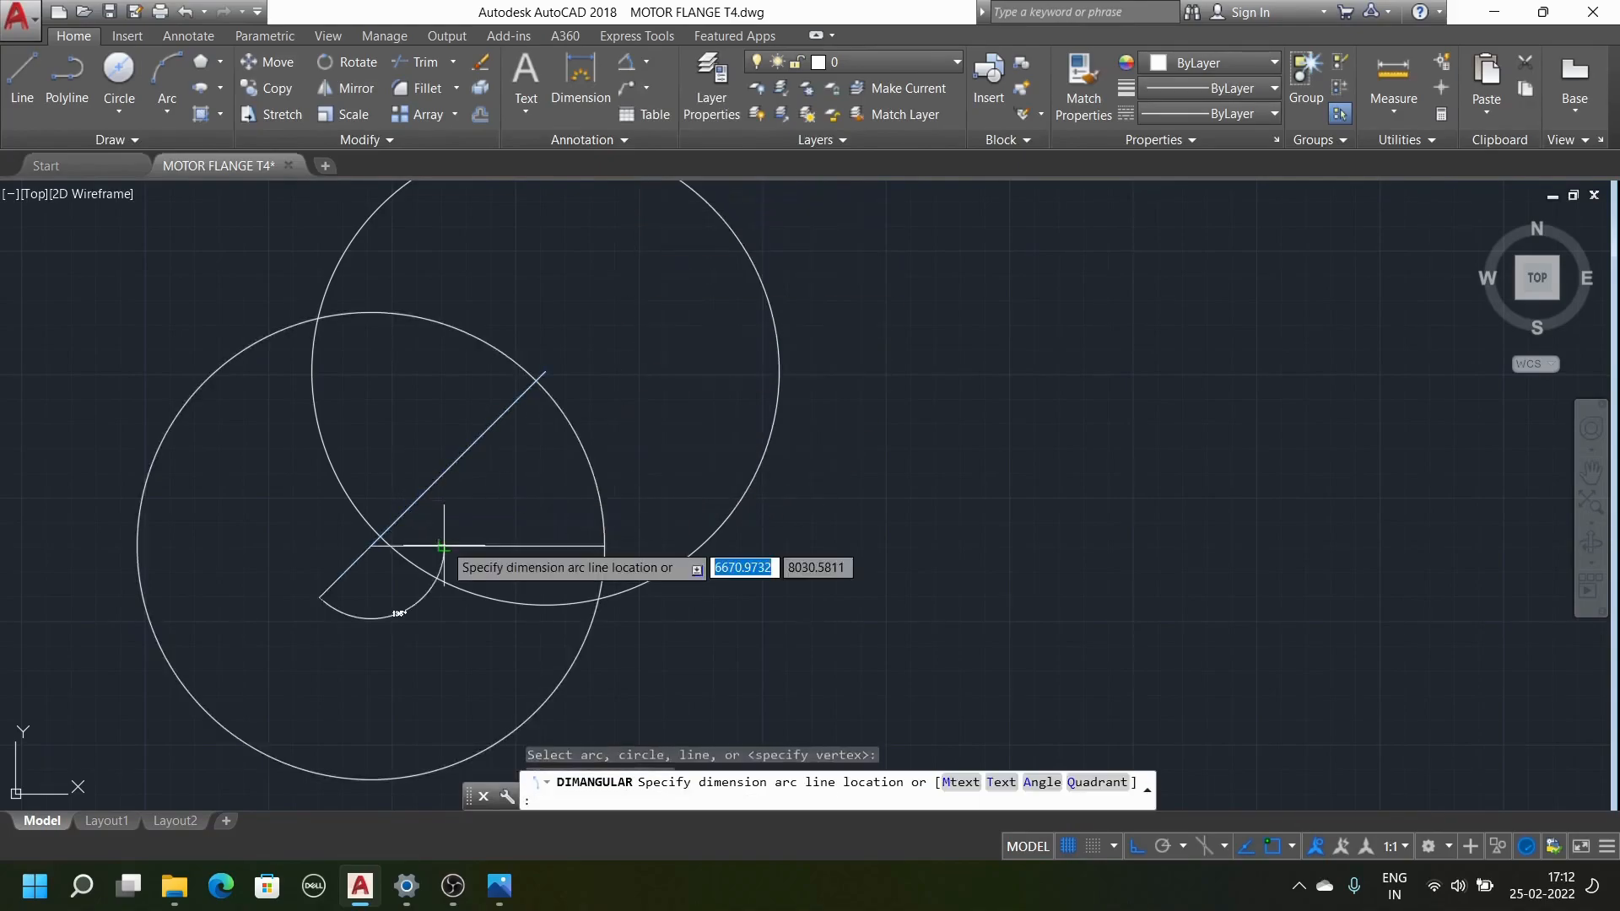
pyautogui.click(520, 483)
pyautogui.scroll(5, 523, 486)
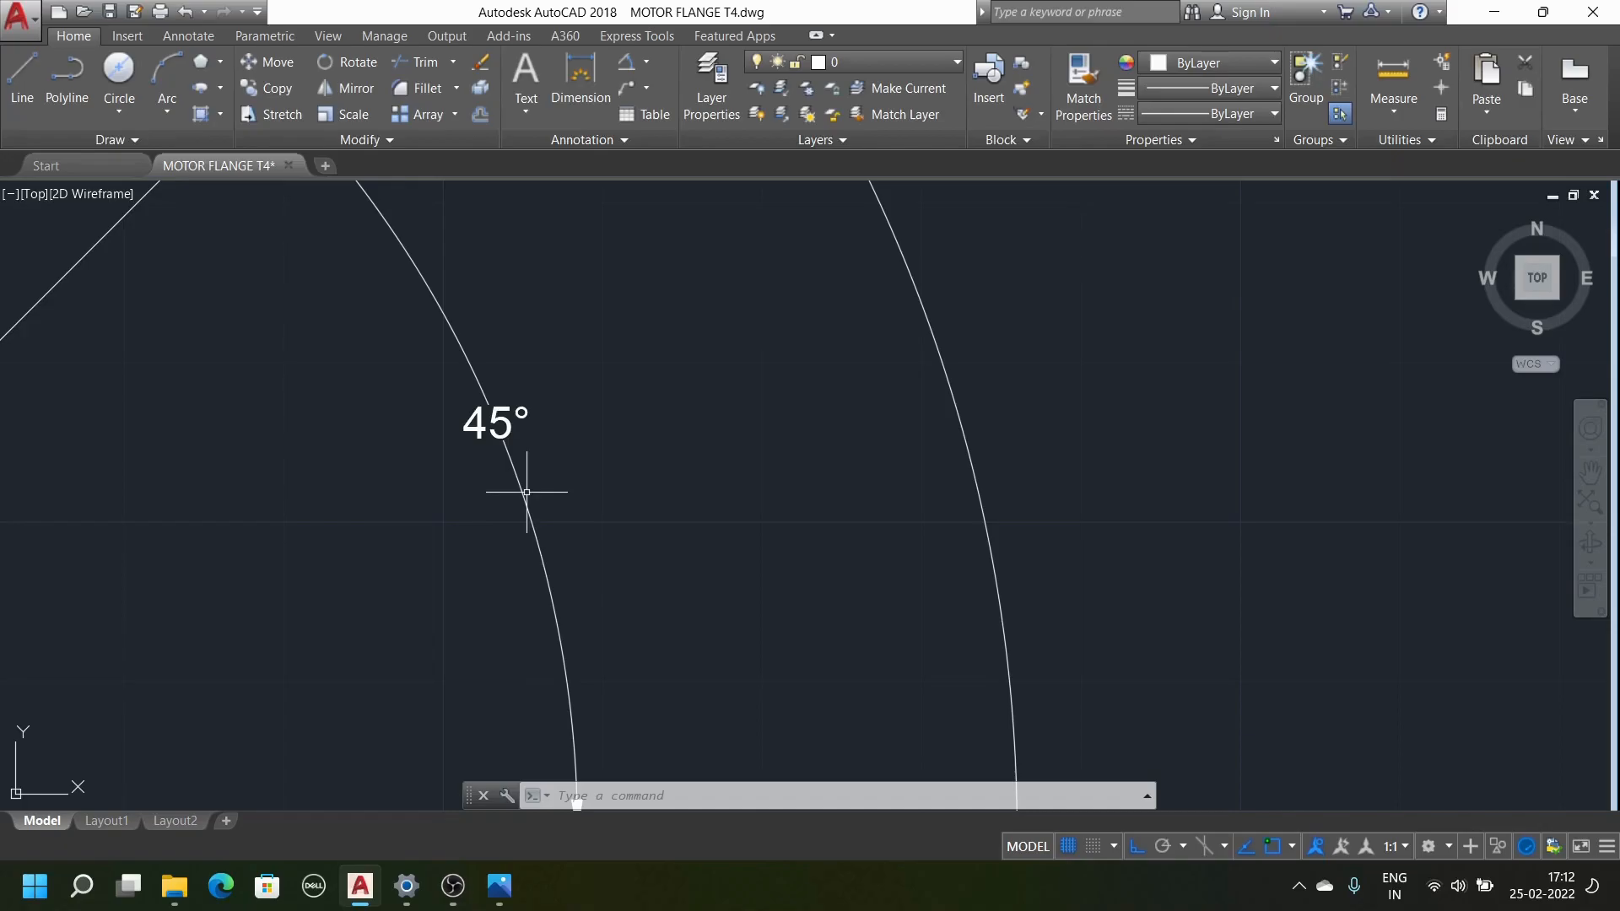
pyautogui.scroll(-3, 434, 549)
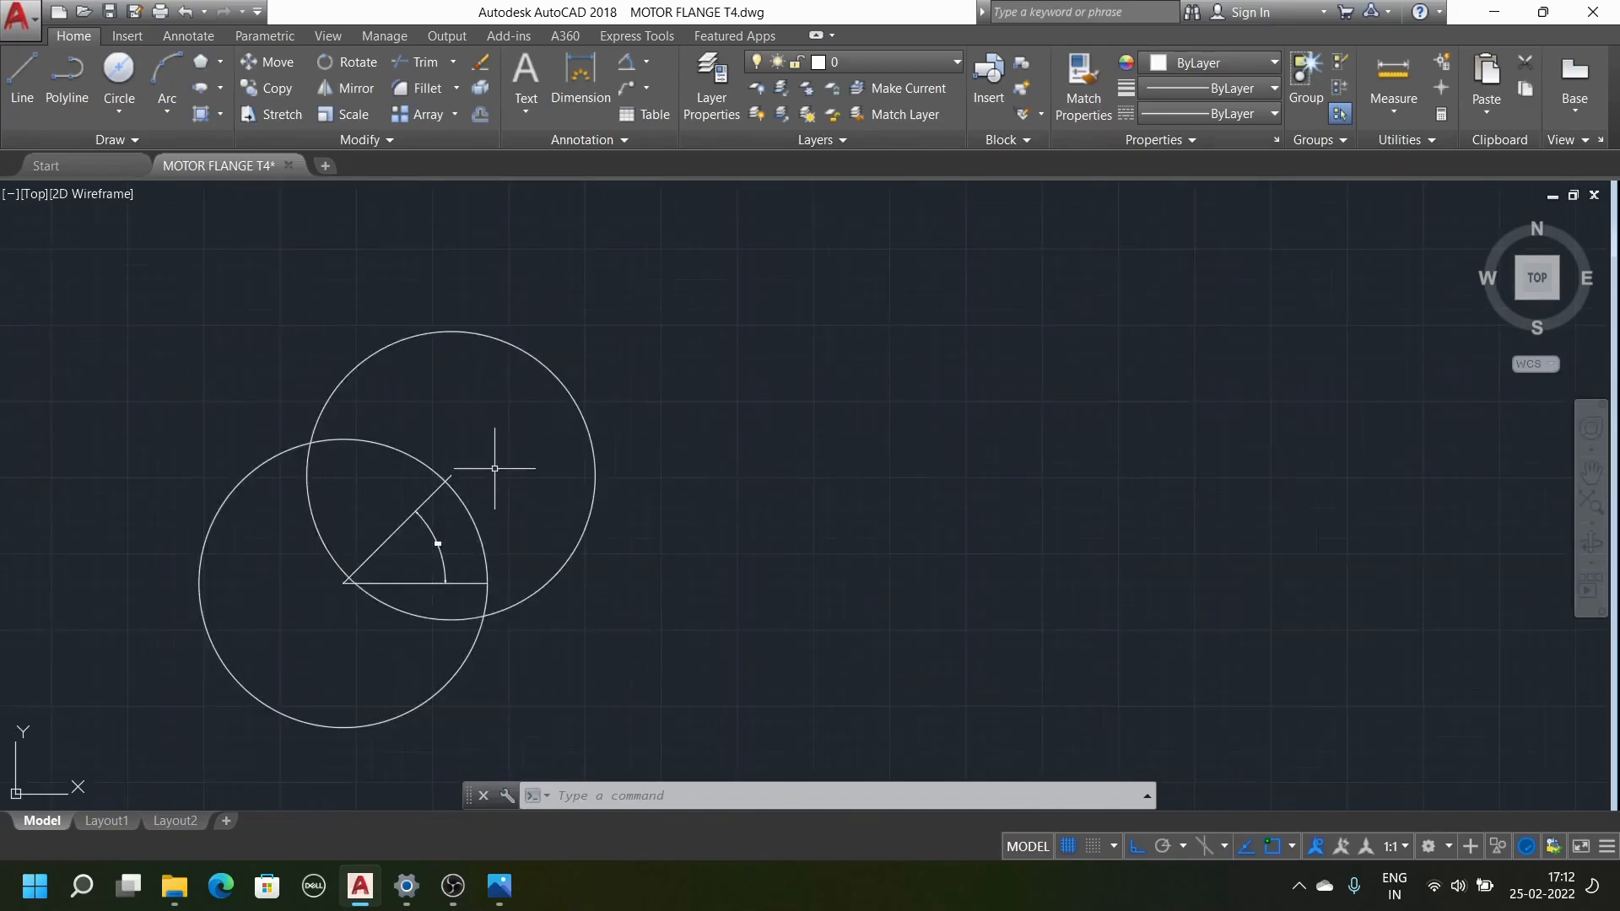
pyautogui.press('Escape')
pyautogui.press('Escape')
pyautogui.press('Escape')
# Draw a smaller circle by center and diameter in the empty area to the right of the two overlapping circles
pyautogui.scroll(-6, 553, 461)
pyautogui.scroll(2, 557, 481)
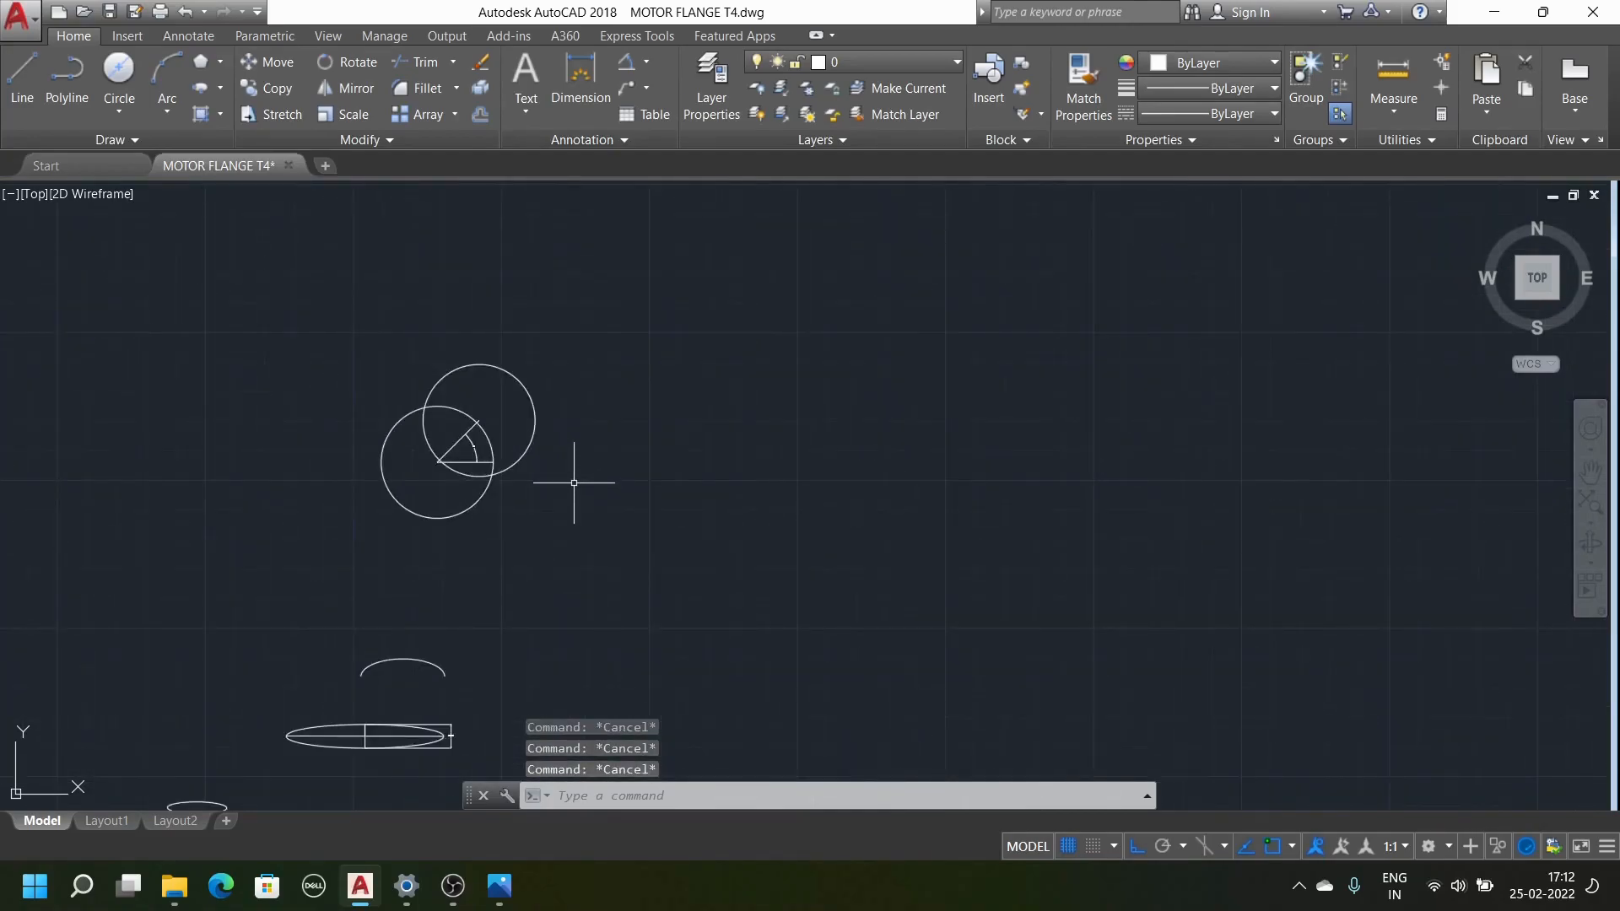
pyautogui.click(119, 67)
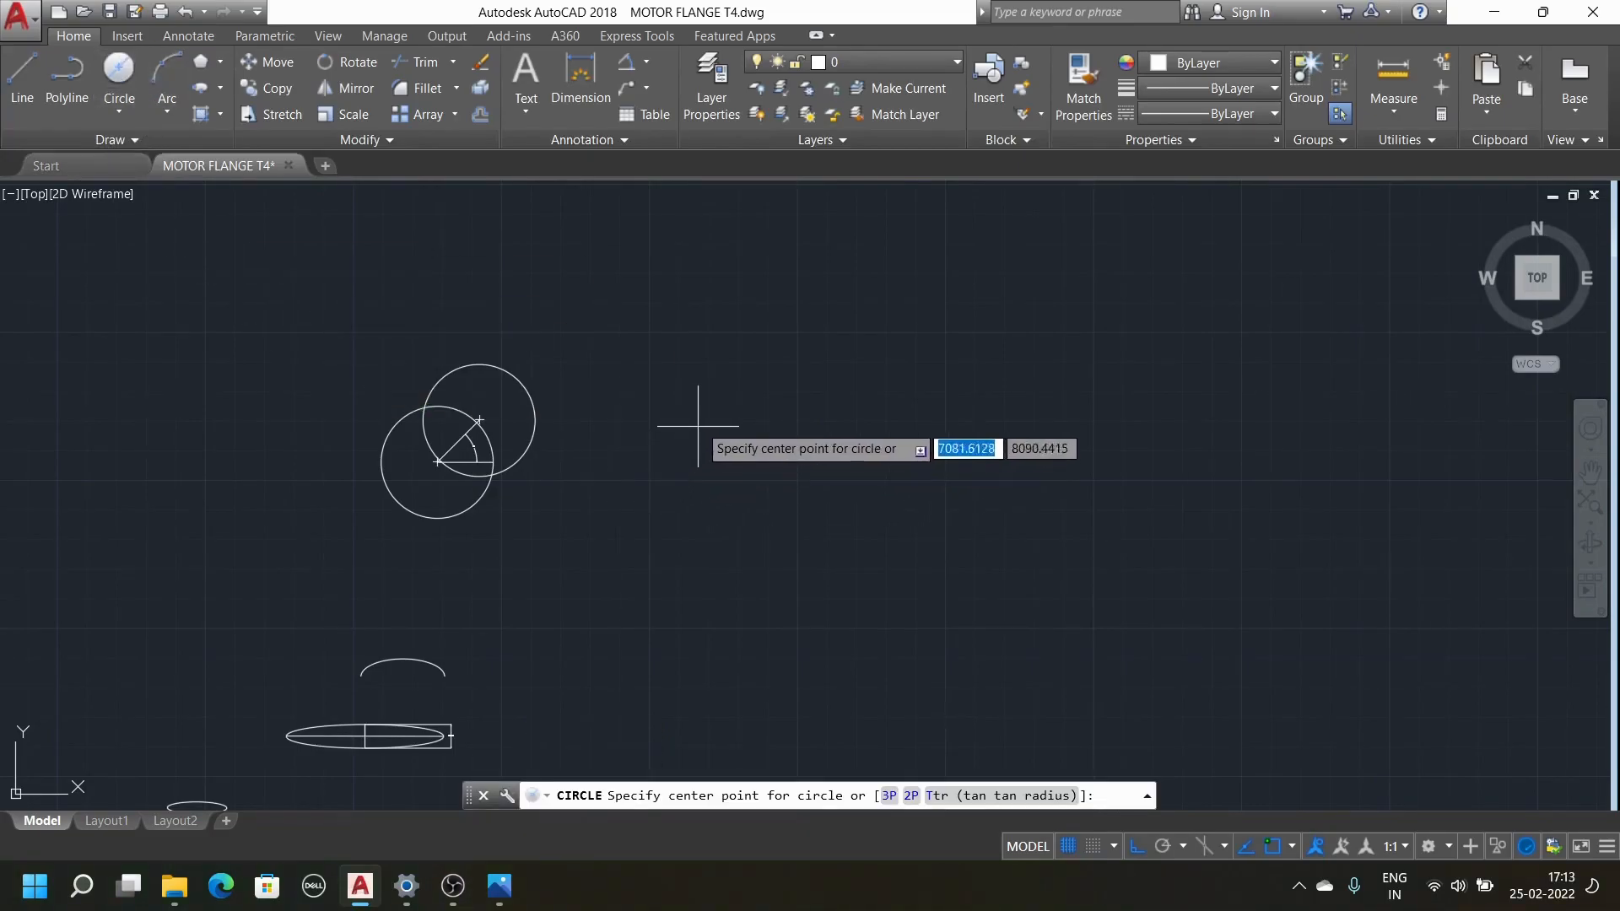
pyautogui.click(740, 397)
pyautogui.click(767, 469)
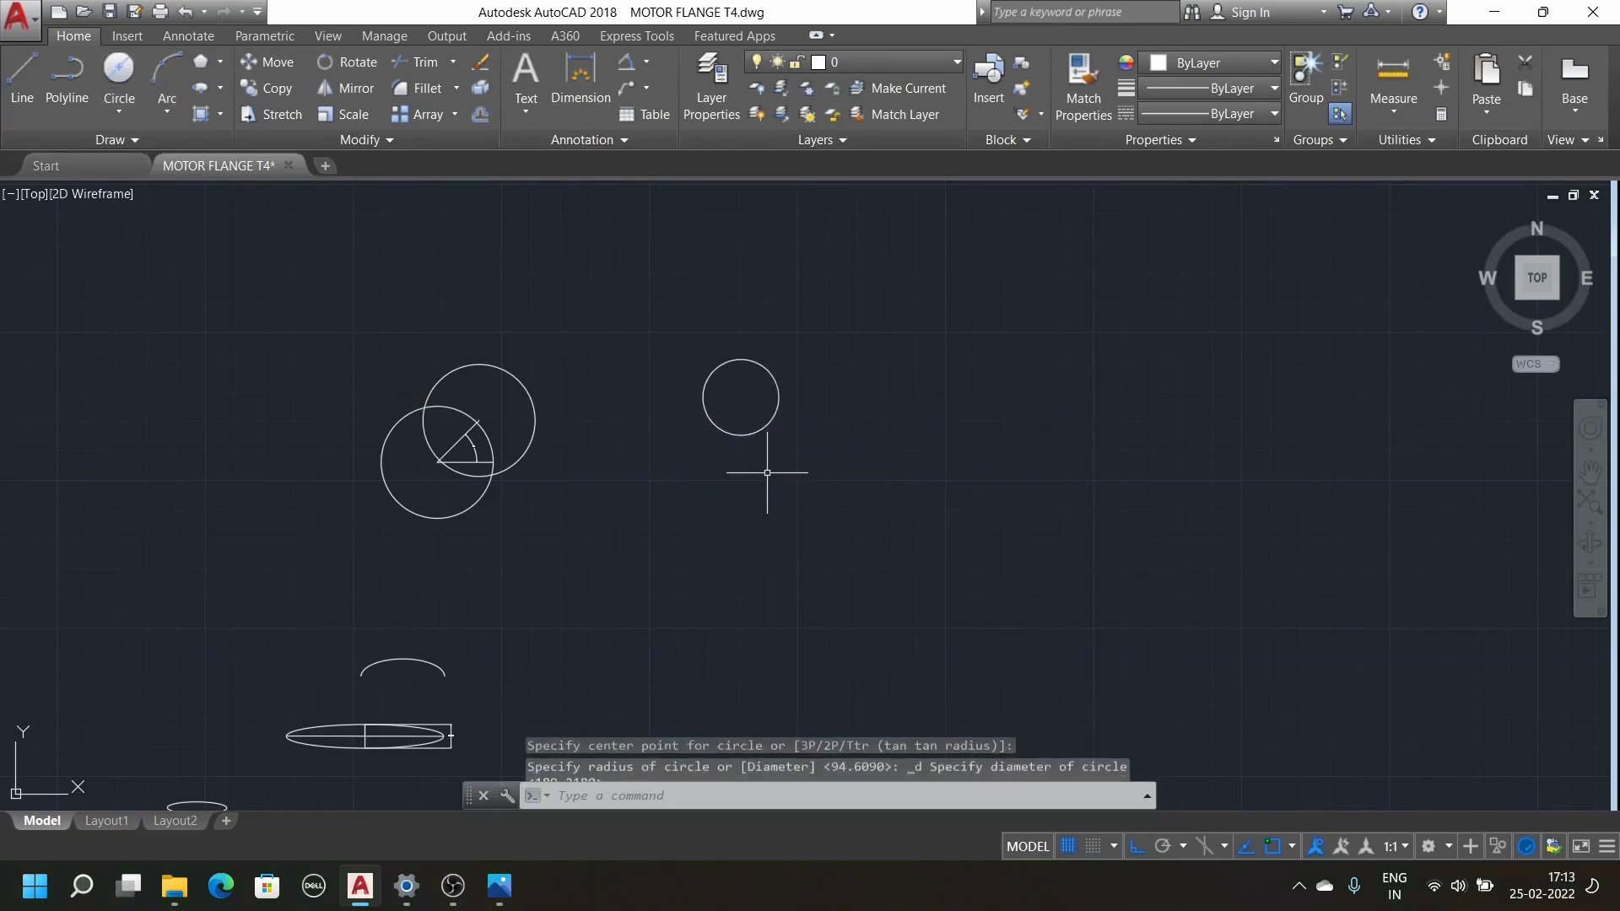
pyautogui.scroll(3, 775, 354)
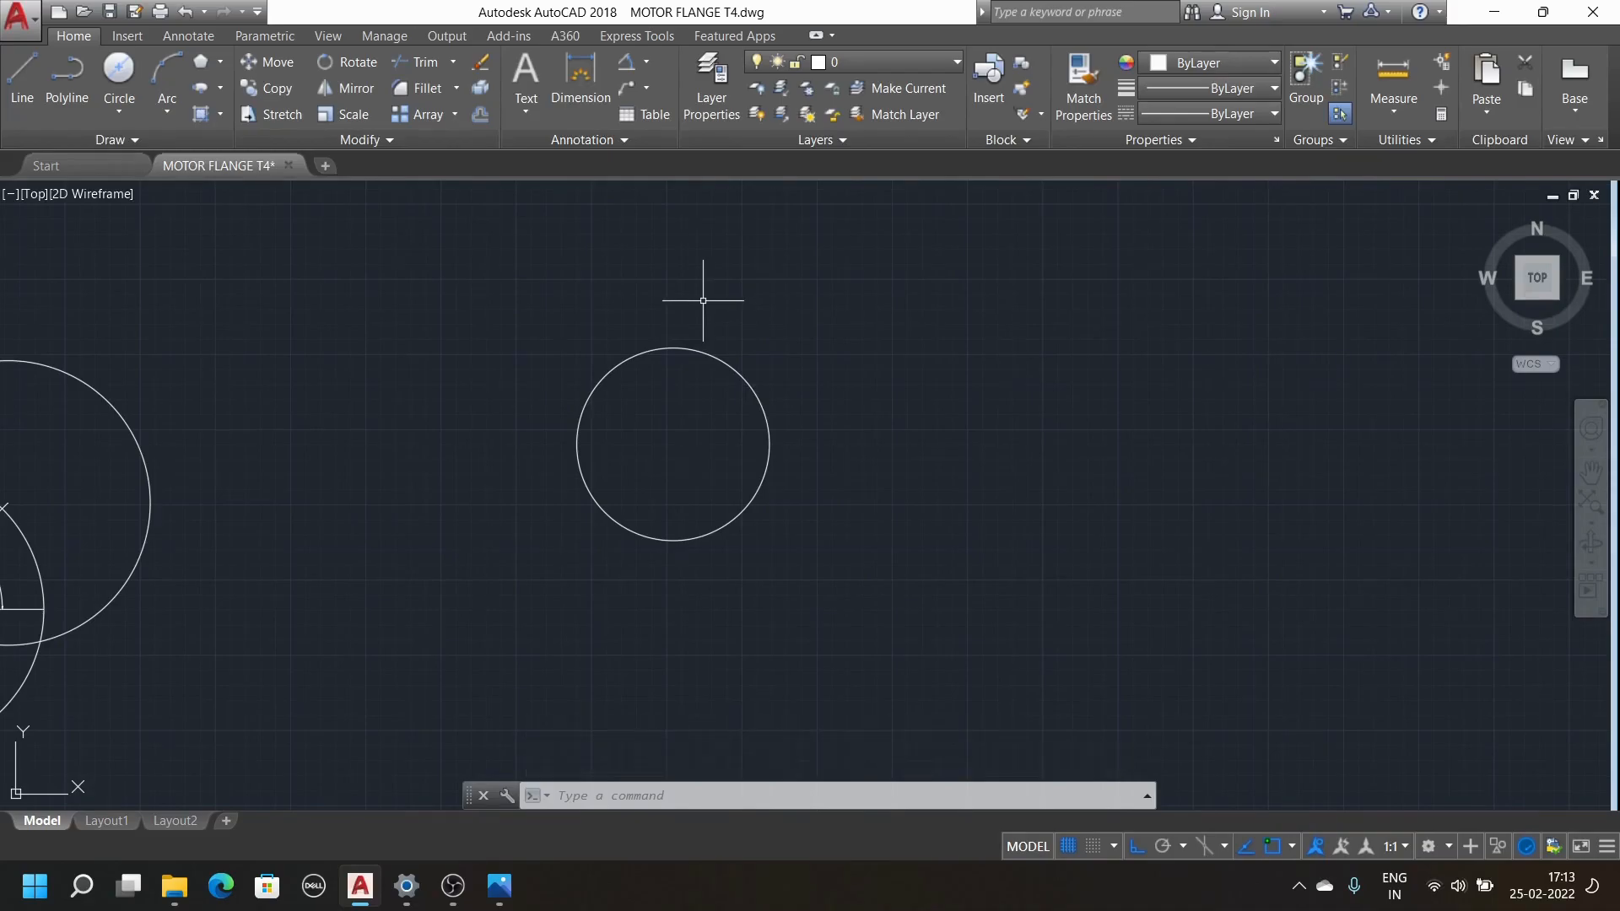
# Move the small circle 100 units horizontally to the right, using its center as the base point
pyautogui.scroll(-4, 691, 335)
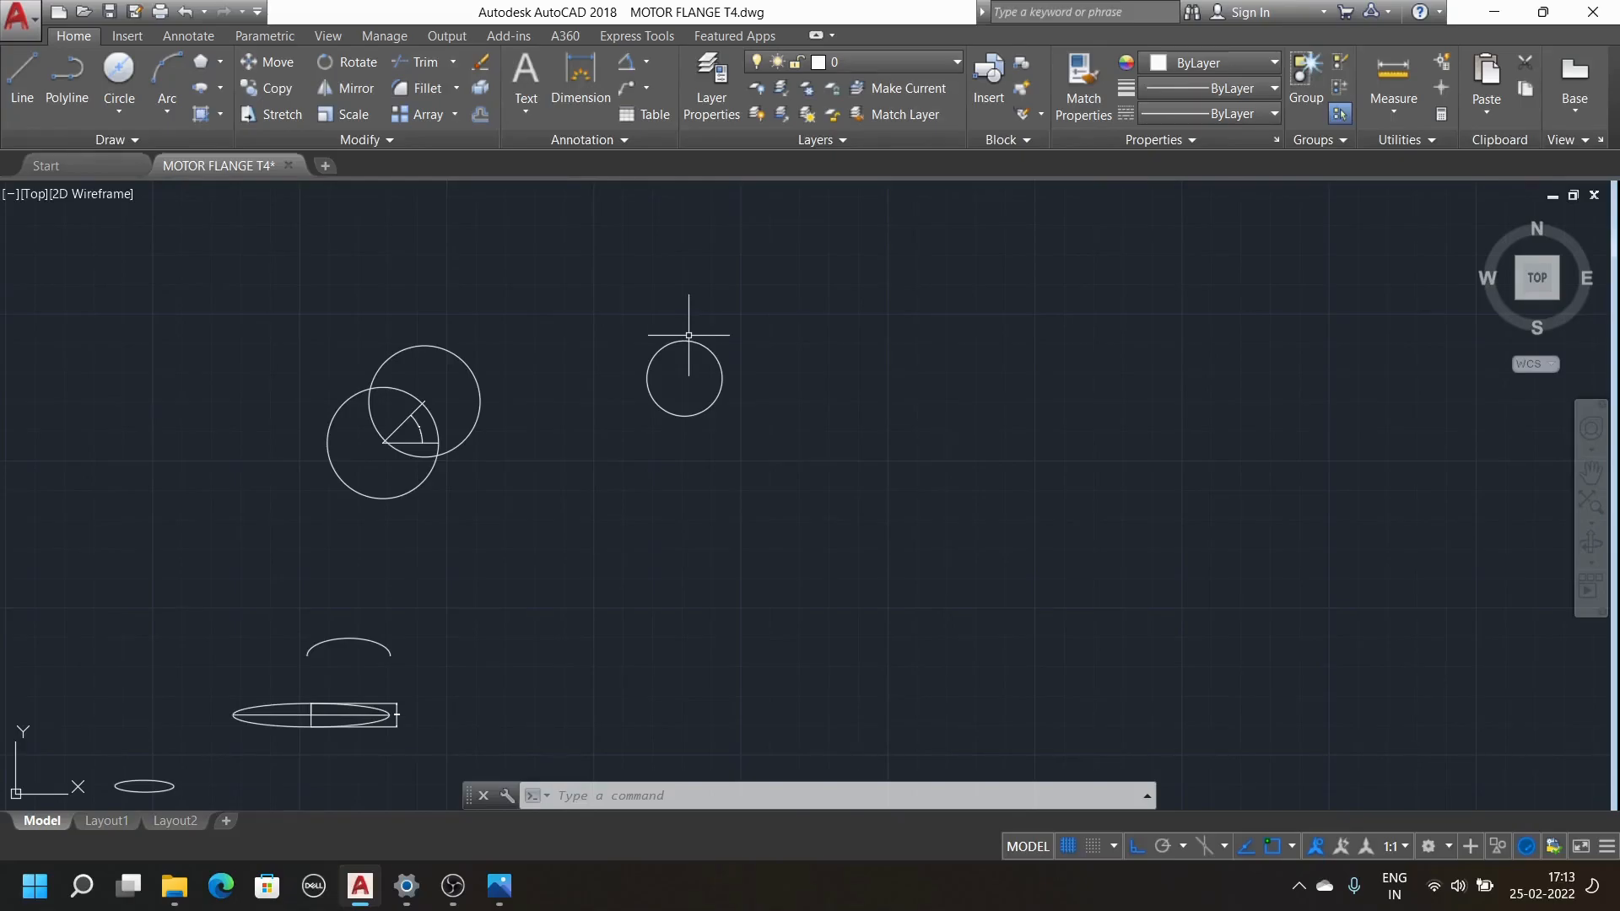
pyautogui.click(270, 67)
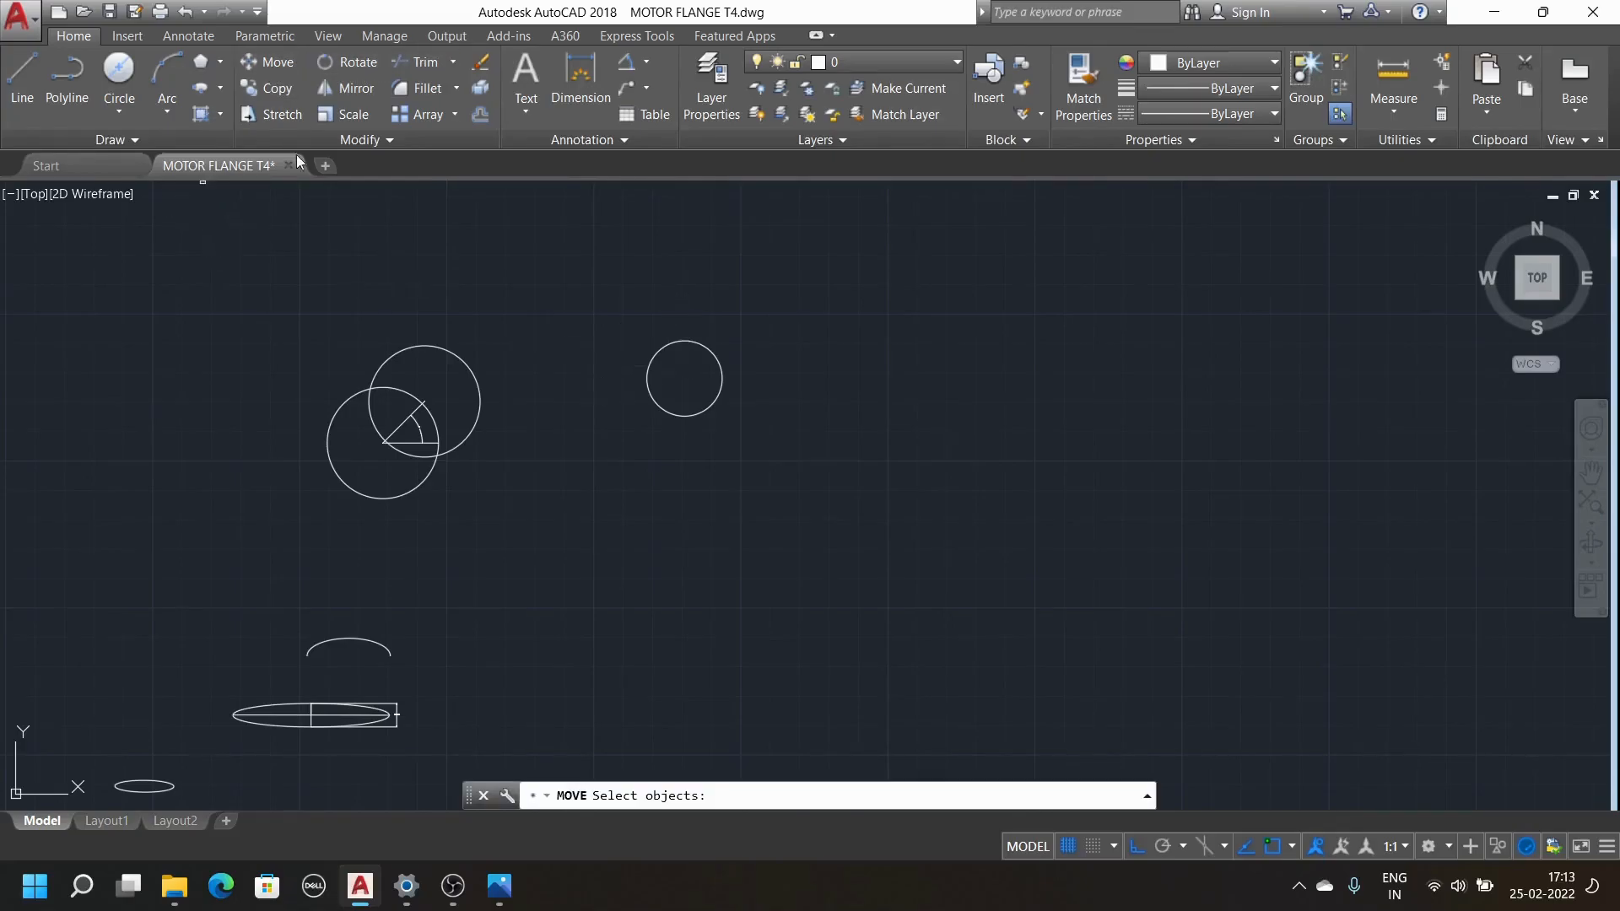
pyautogui.click(654, 354)
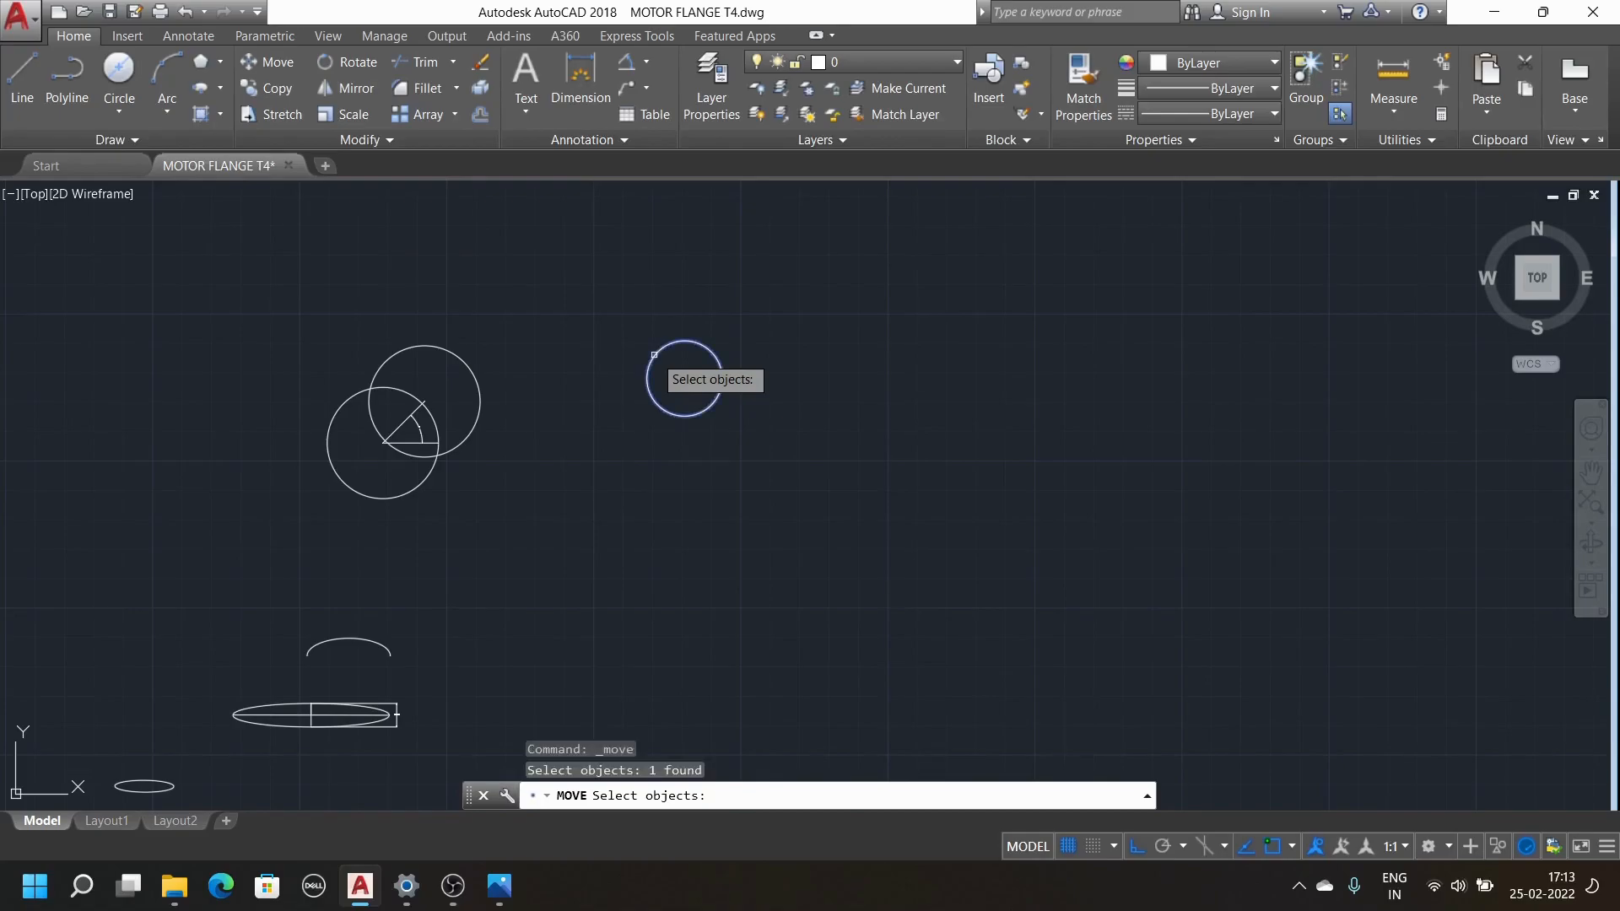
pyautogui.press('Return')
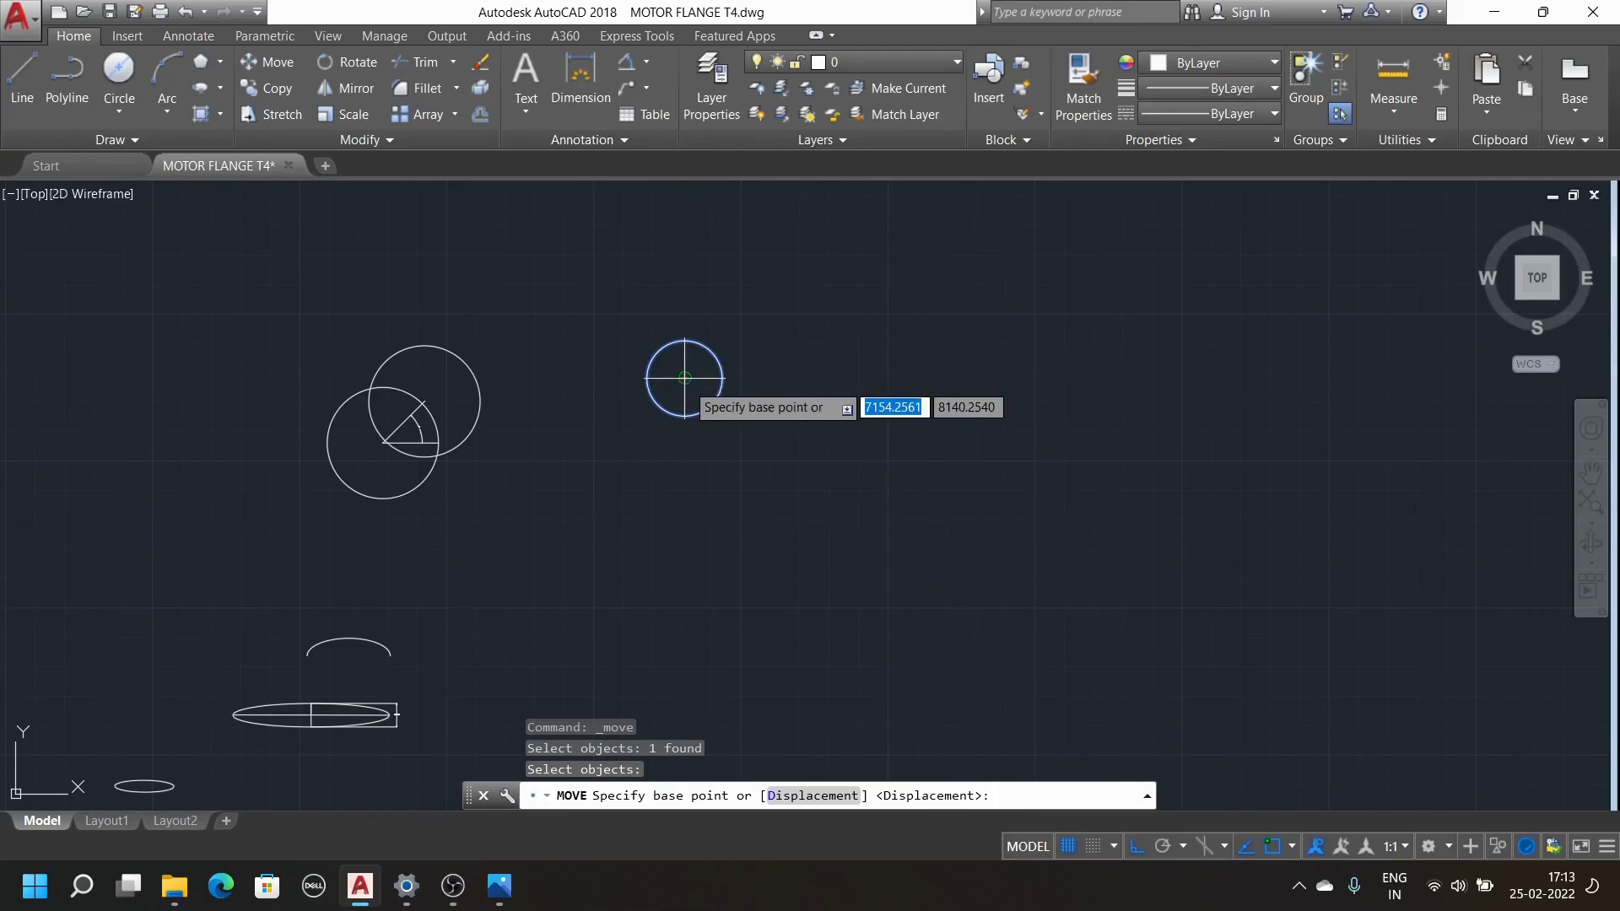
pyautogui.click(684, 378)
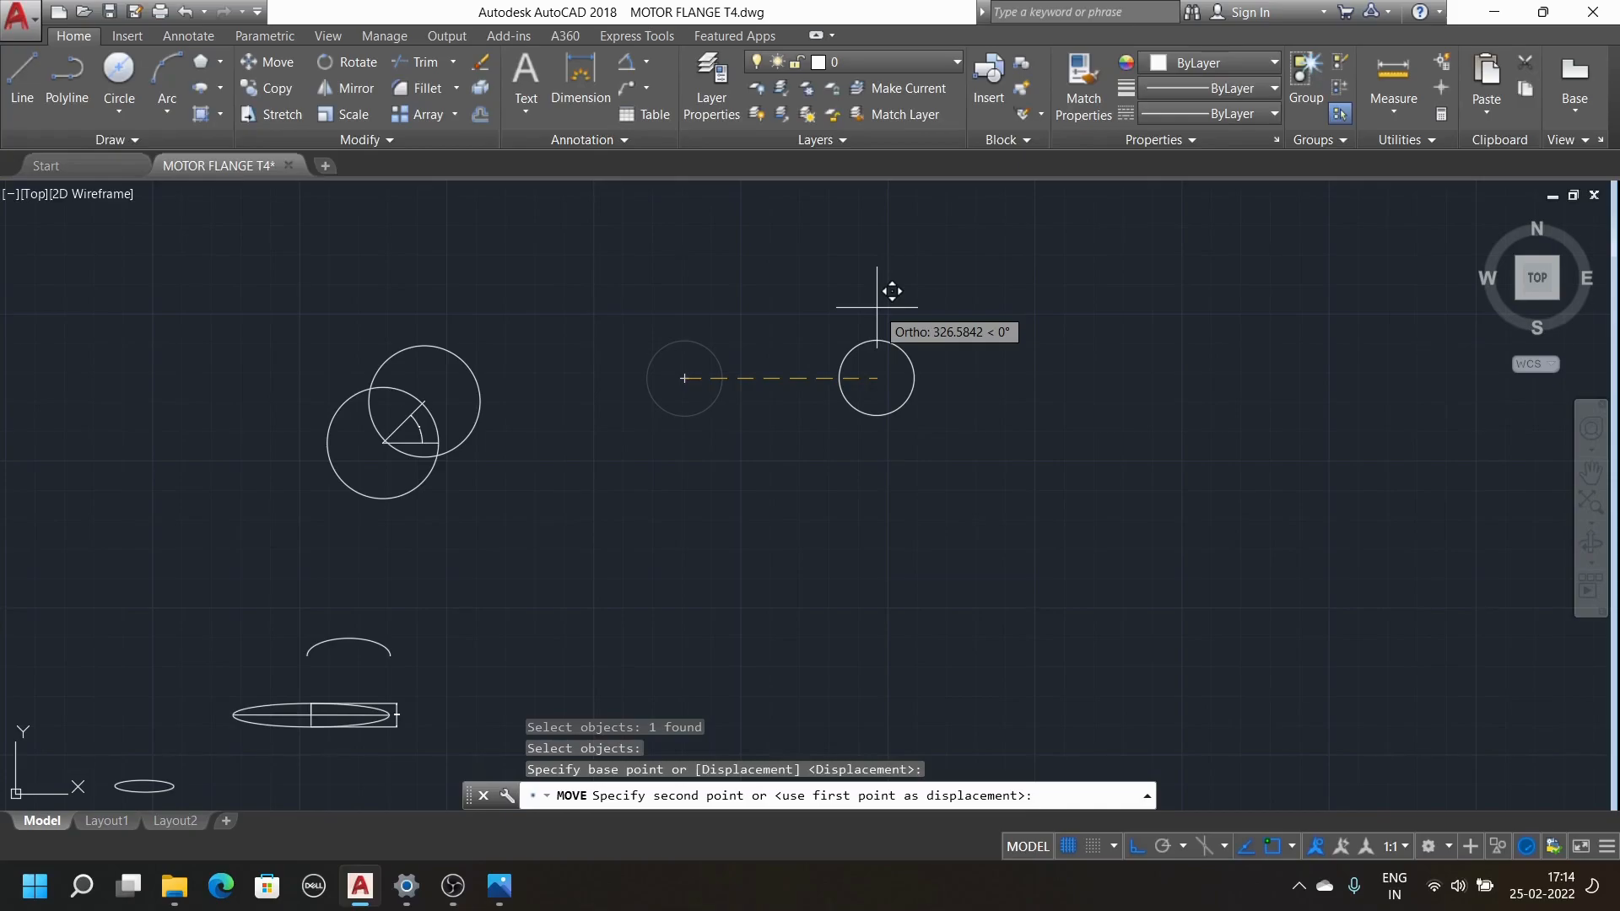
pyautogui.write('10')
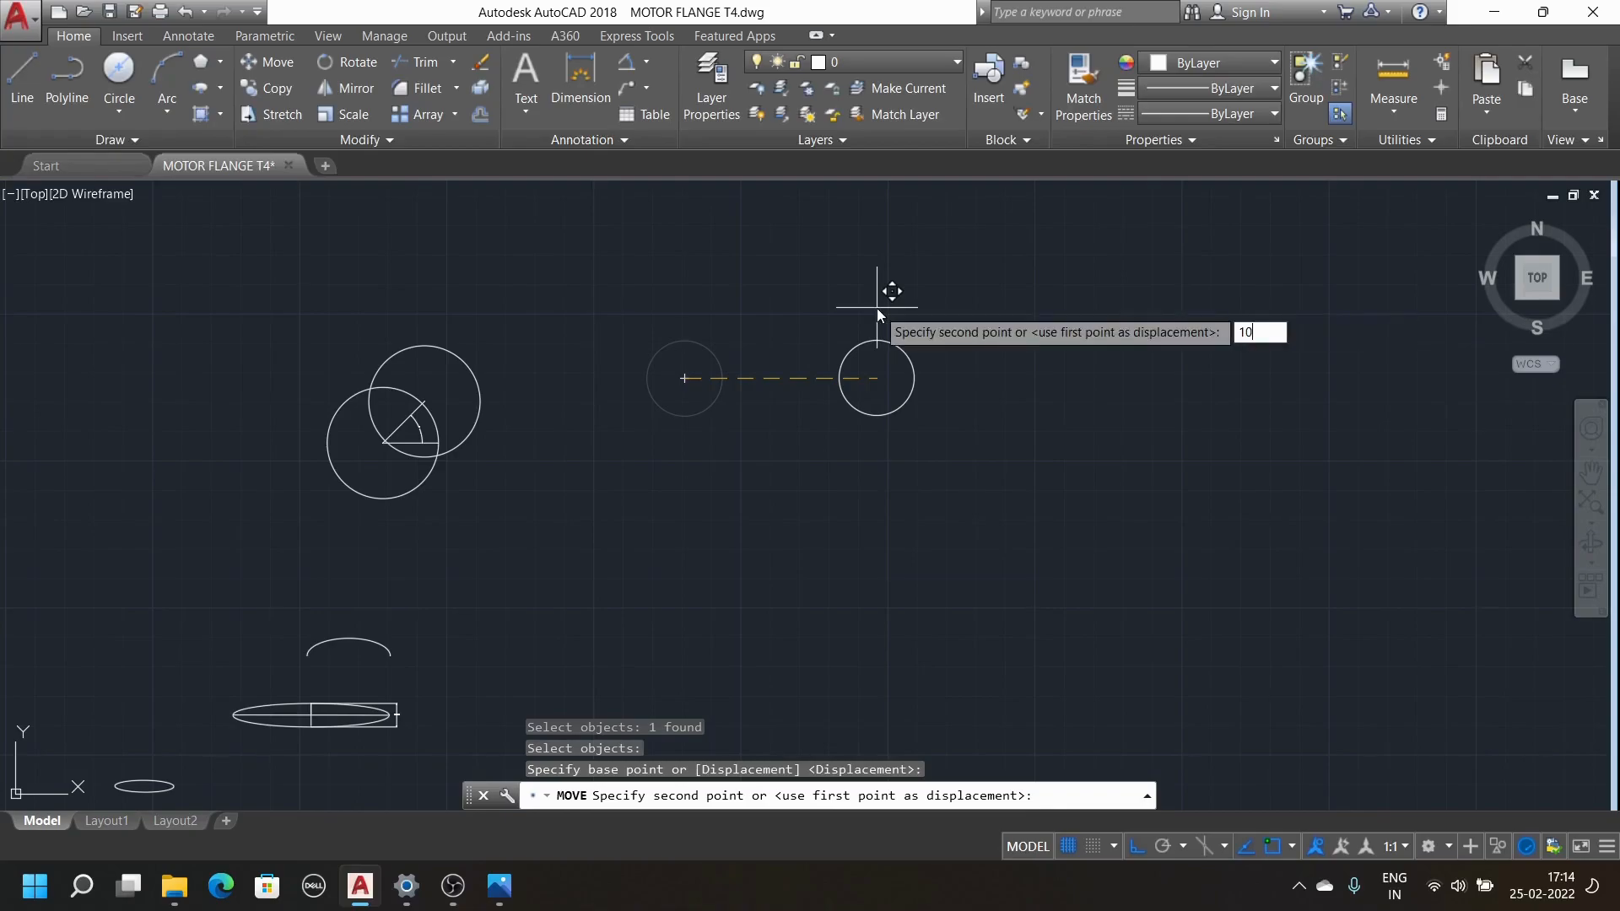
pyautogui.write('0')
pyautogui.press('Return')
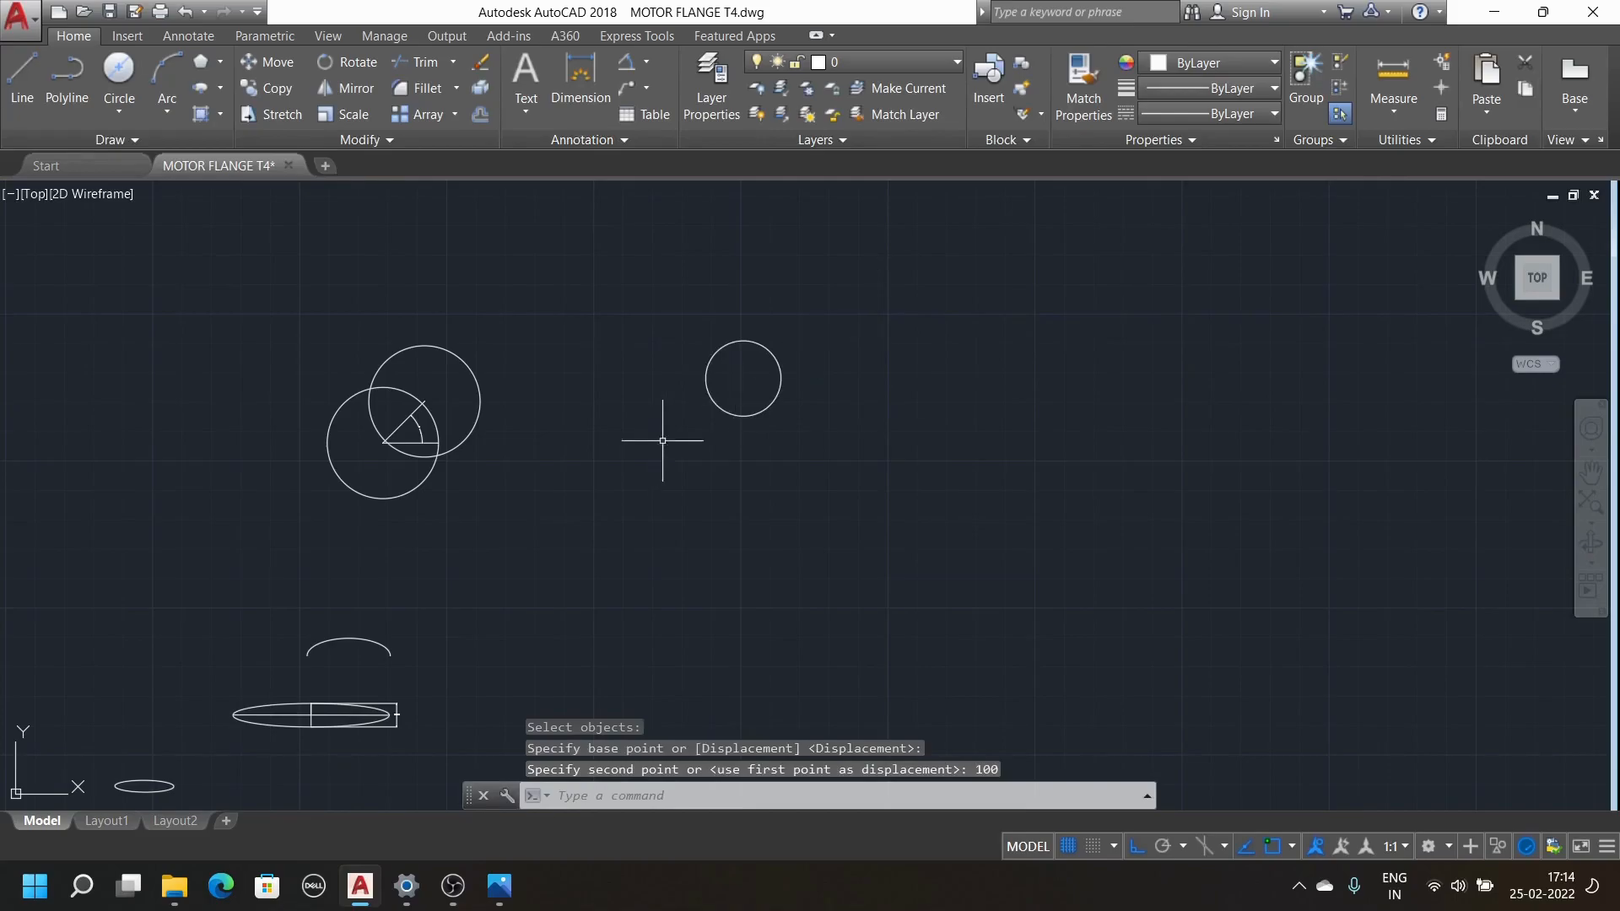
pyautogui.click(772, 359)
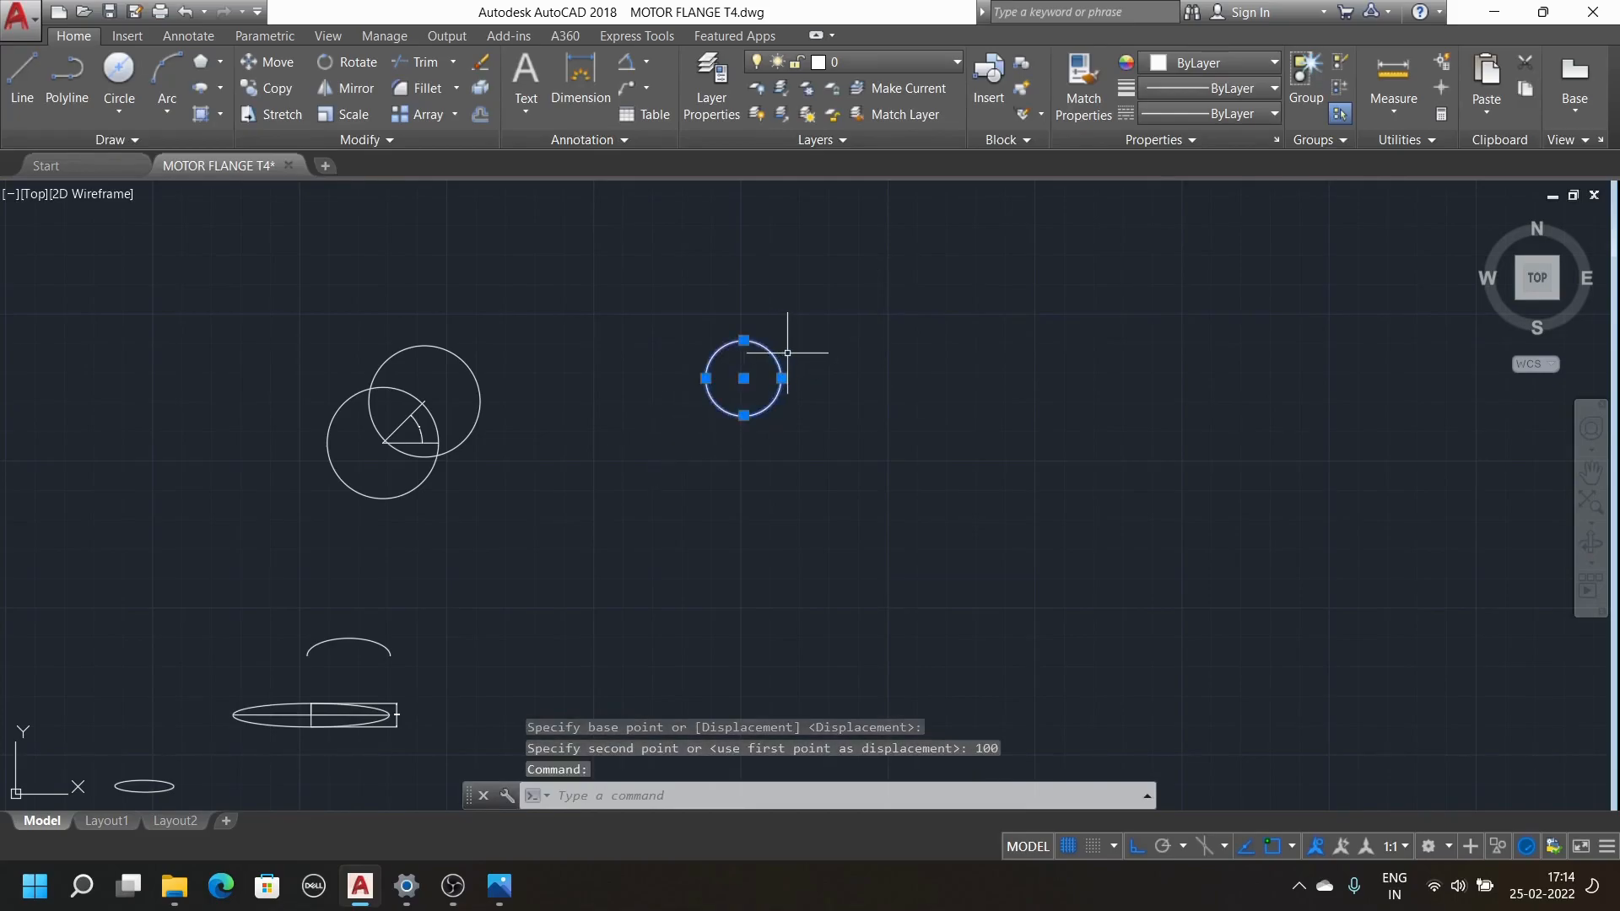
pyautogui.press('Escape')
pyautogui.press('Escape')
pyautogui.press('Escape')
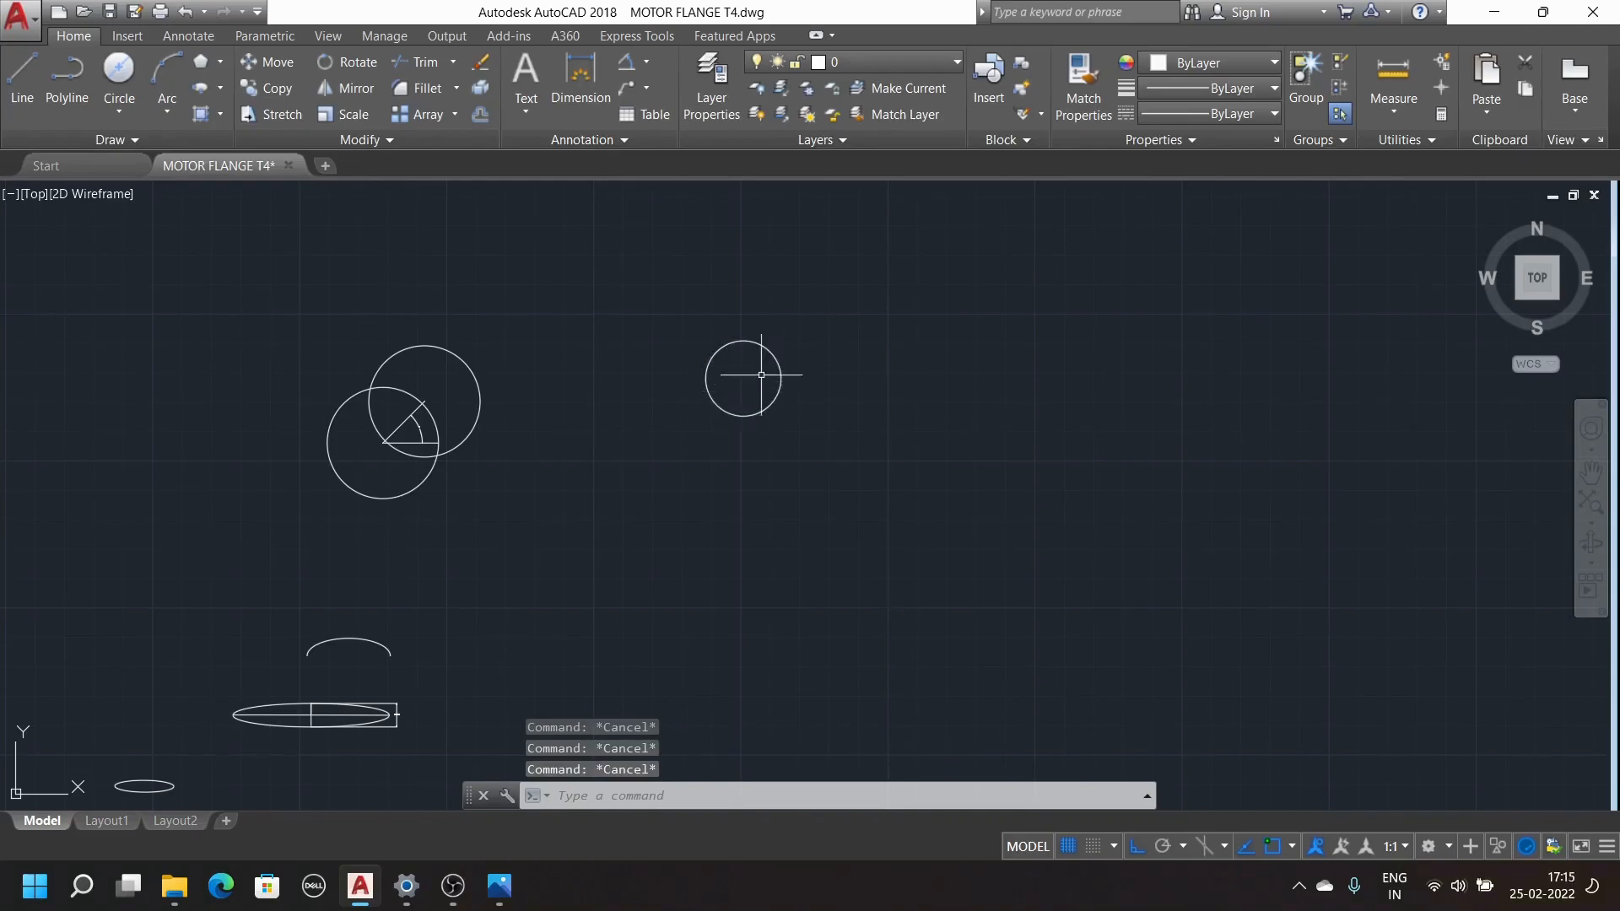
# Move the small circle about 705 units horizontally to the right, using its right quadrant as the base point
pyautogui.click(283, 62)
pyautogui.click(738, 345)
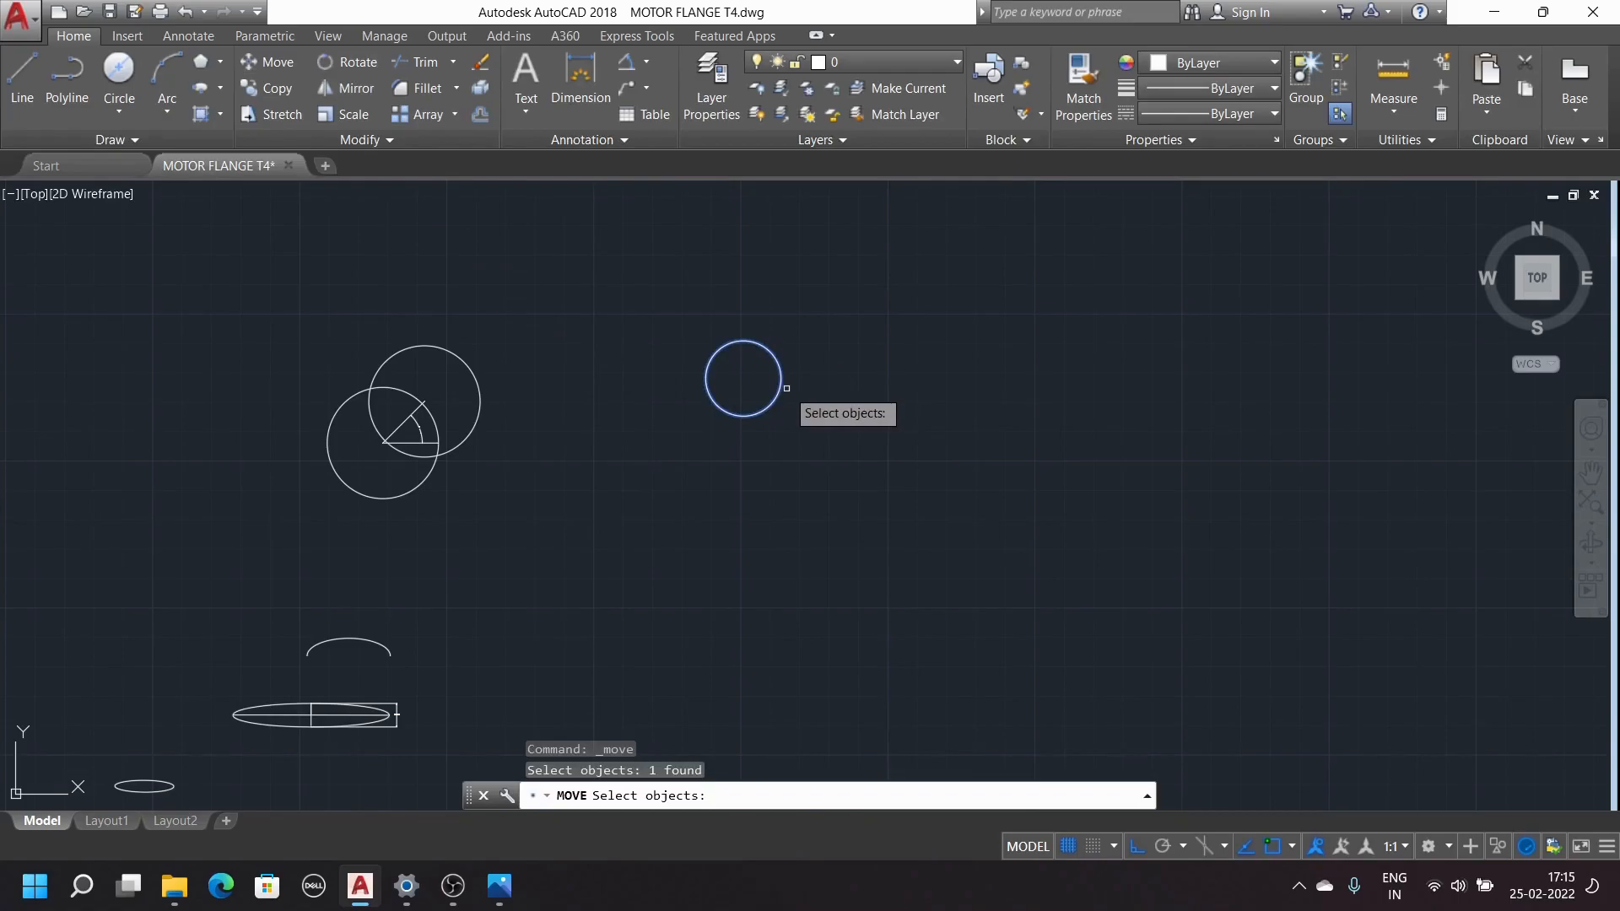
pyautogui.press('Return')
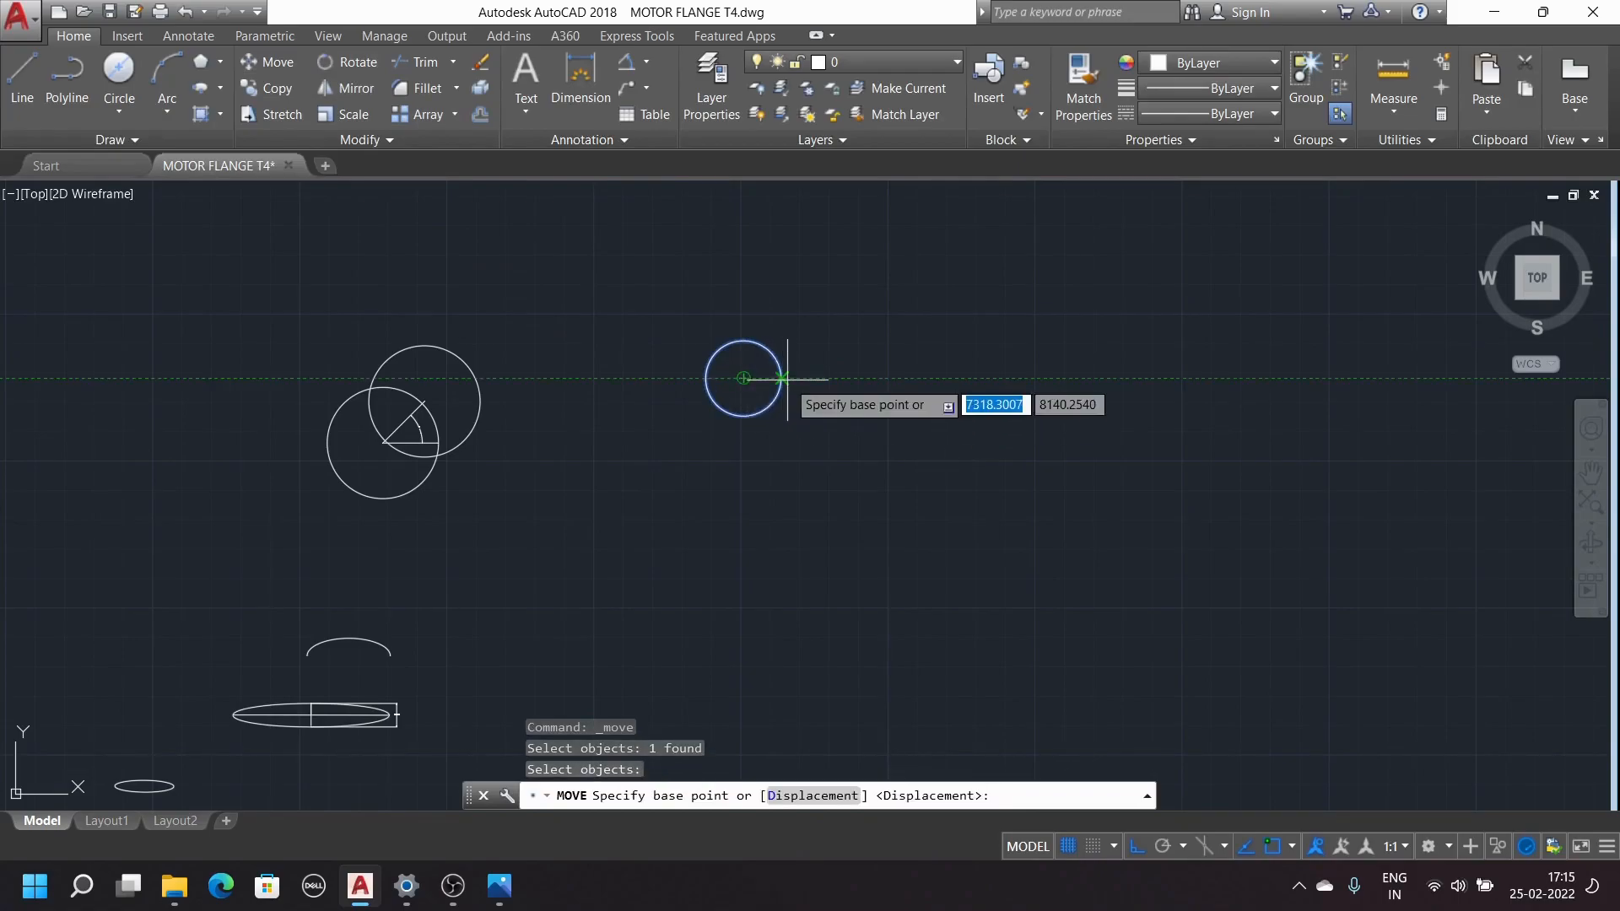
pyautogui.click(782, 378)
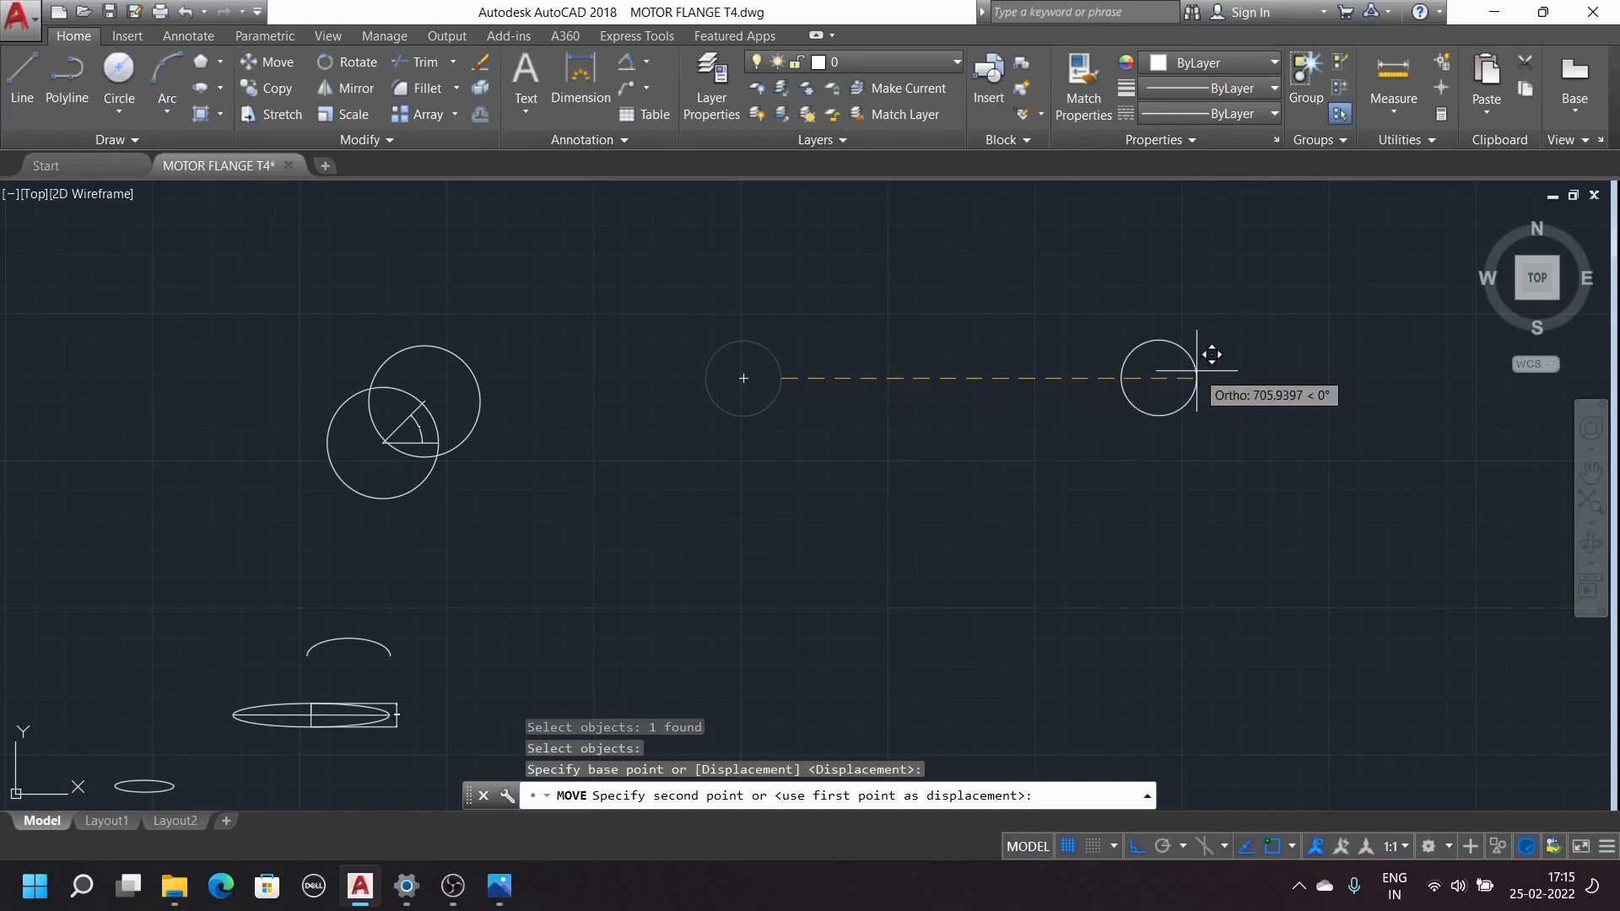
pyautogui.write('1')
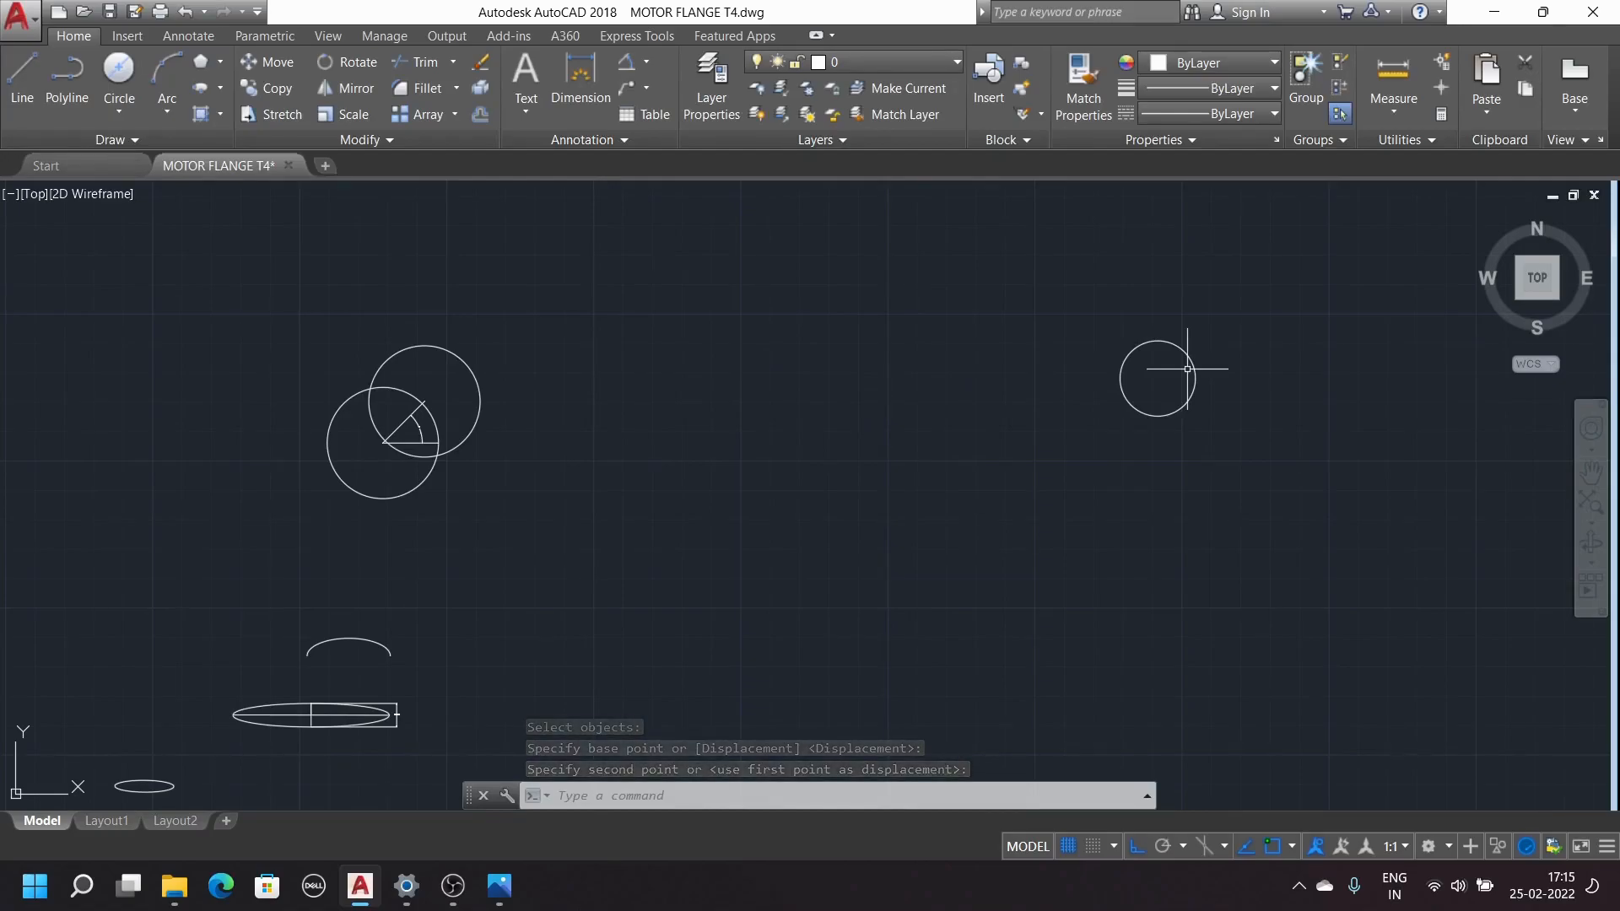
pyautogui.scroll(-6, 1002, 560)
pyautogui.scroll(4, 996, 578)
pyautogui.scroll(5, 979, 649)
pyautogui.scroll(-2, 966, 607)
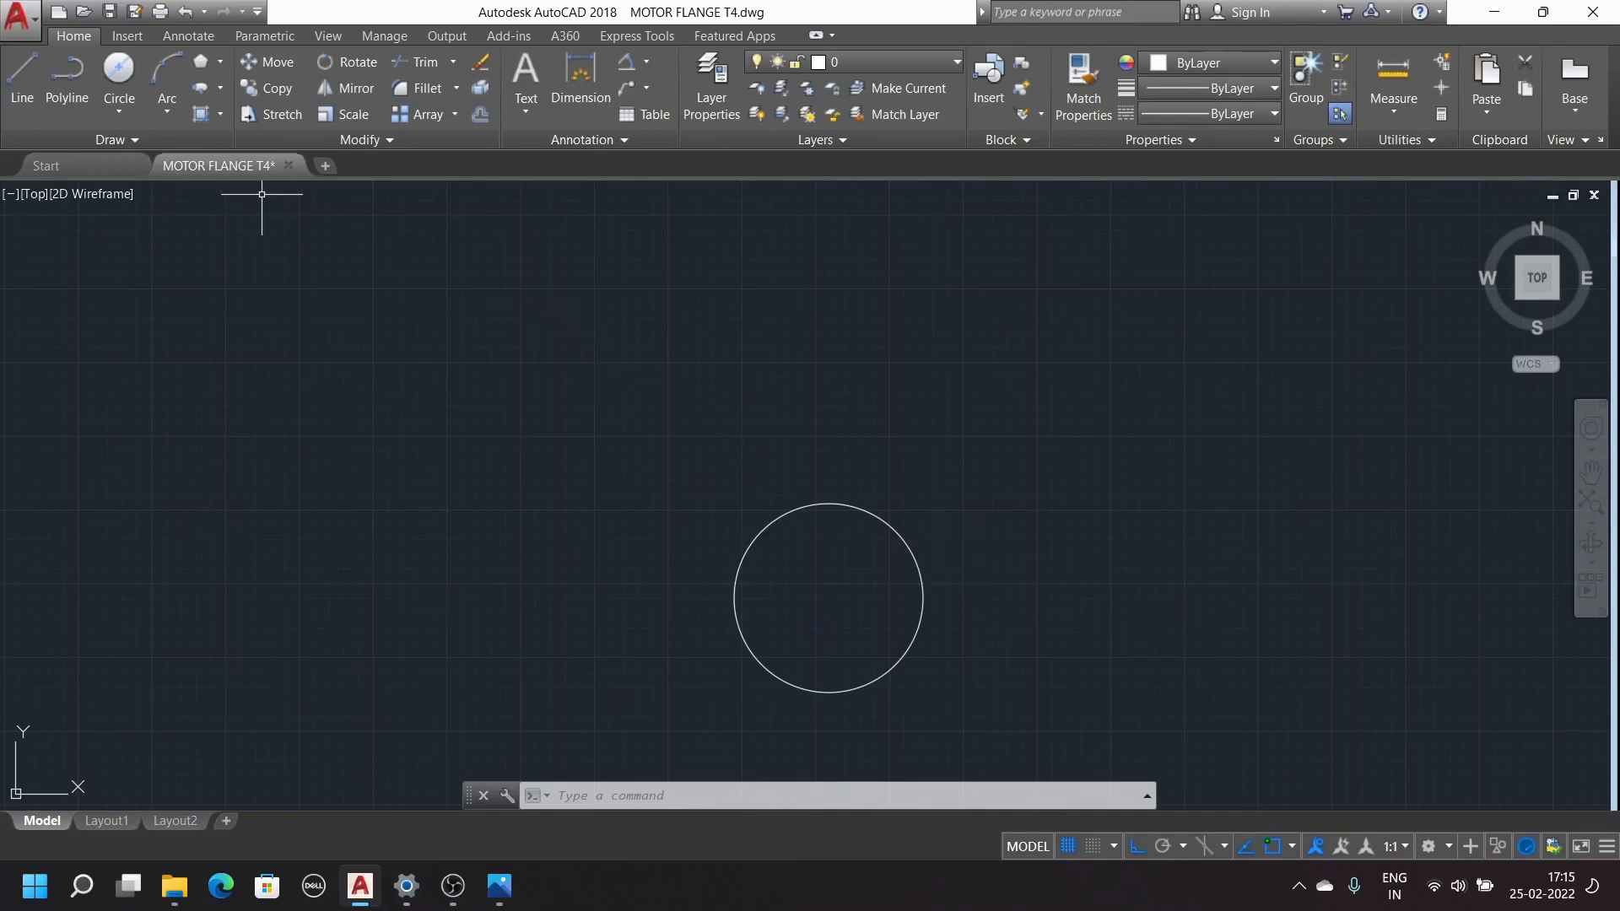
pyautogui.click(268, 69)
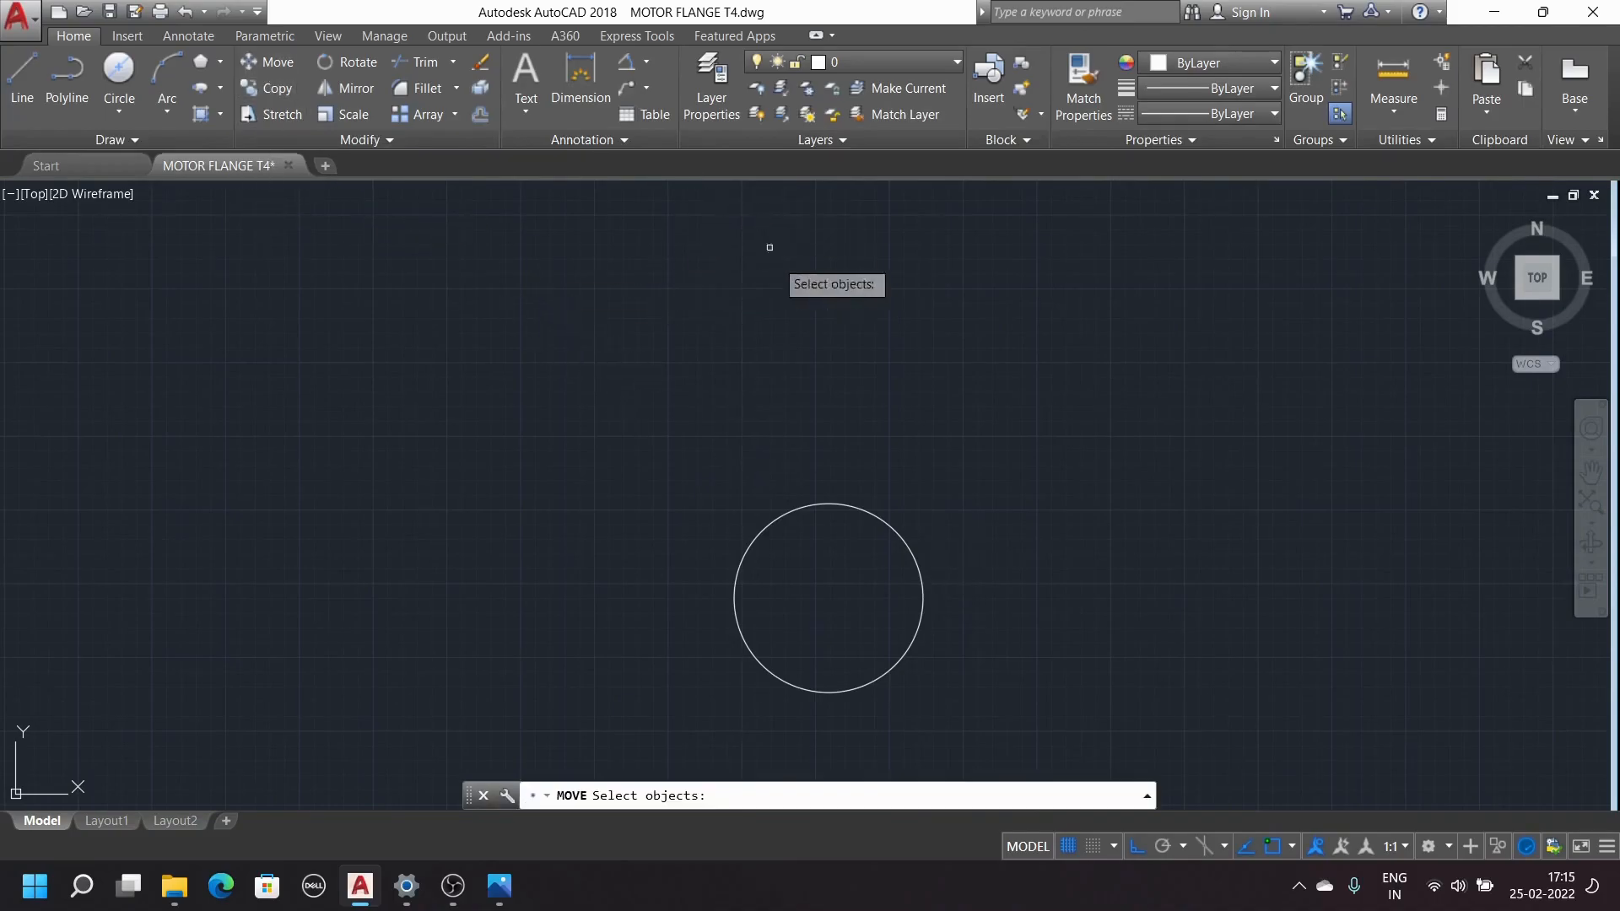
pyautogui.click(827, 506)
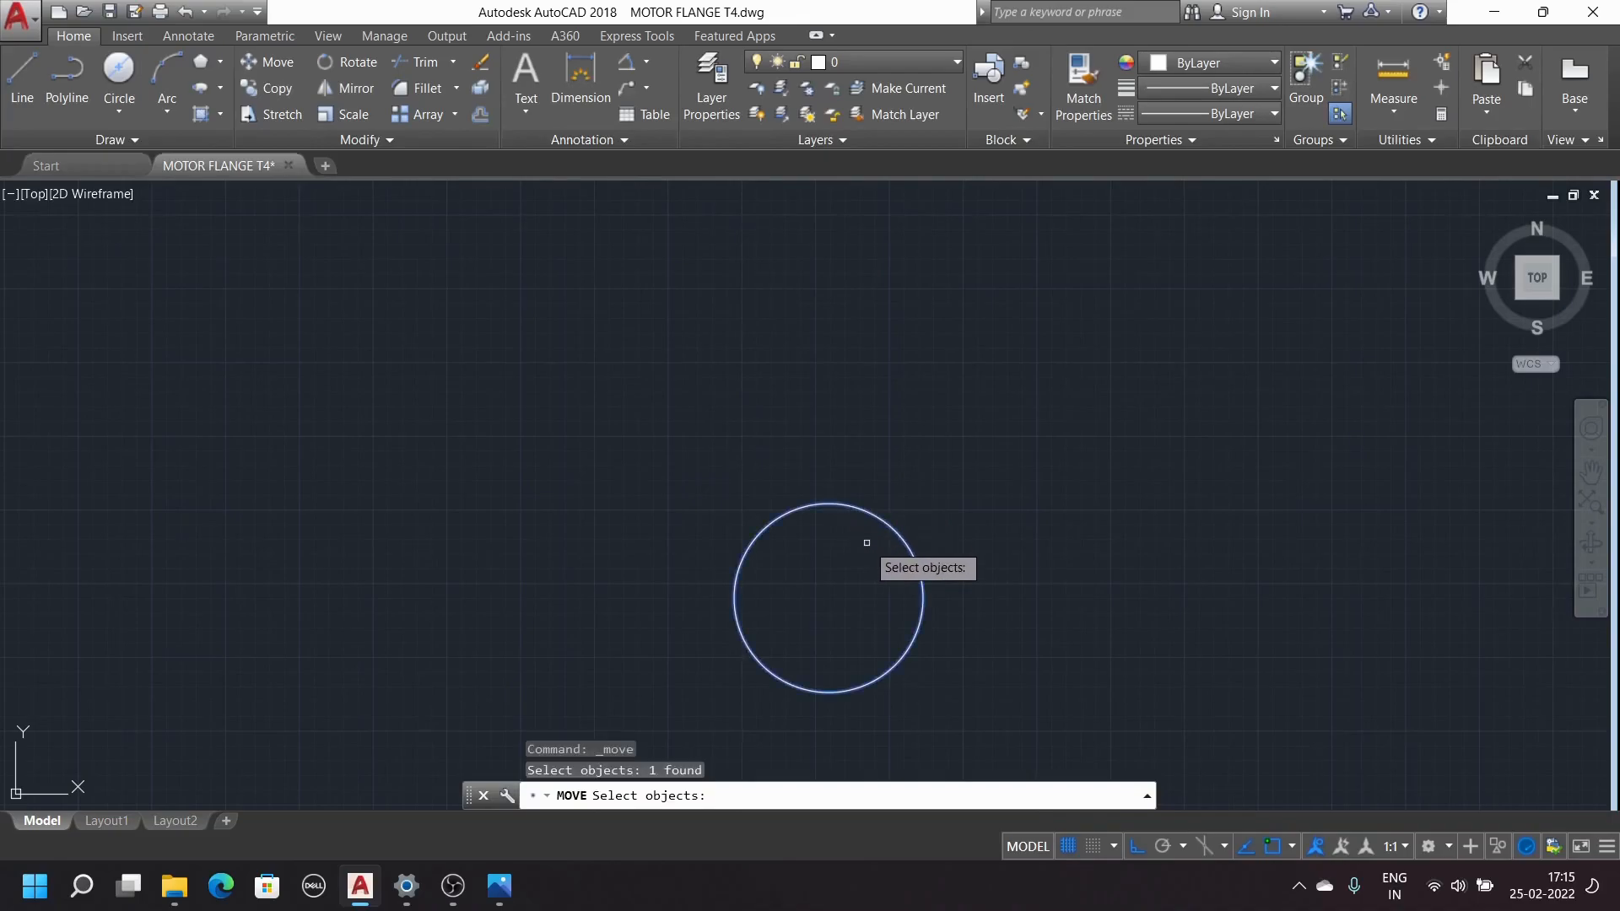
pyautogui.press('Return')
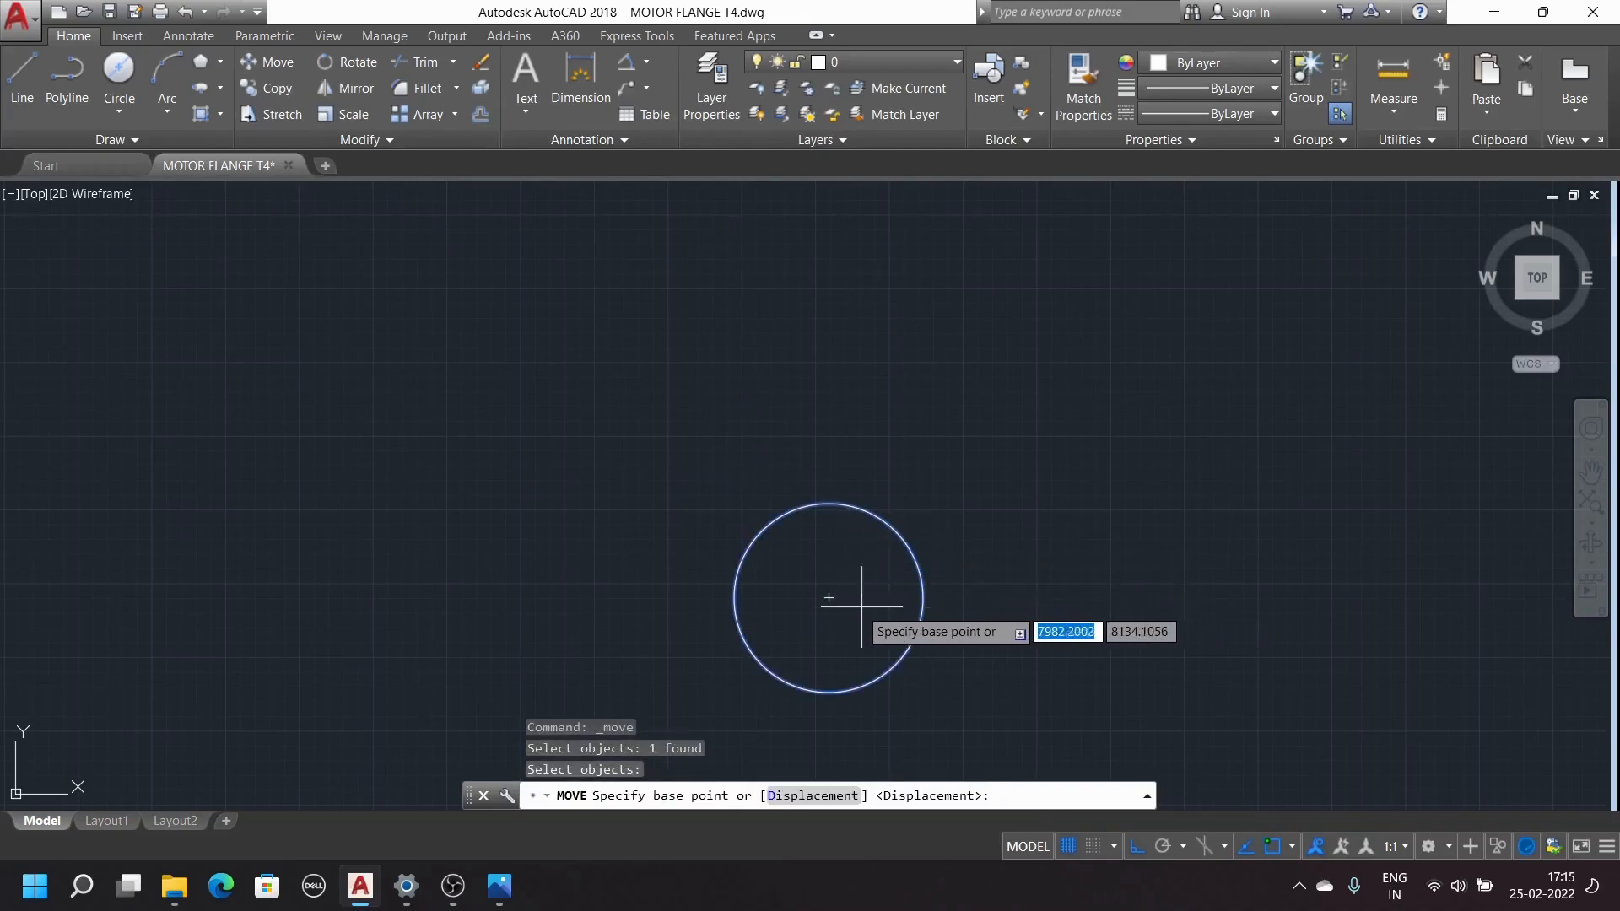
pyautogui.click(829, 597)
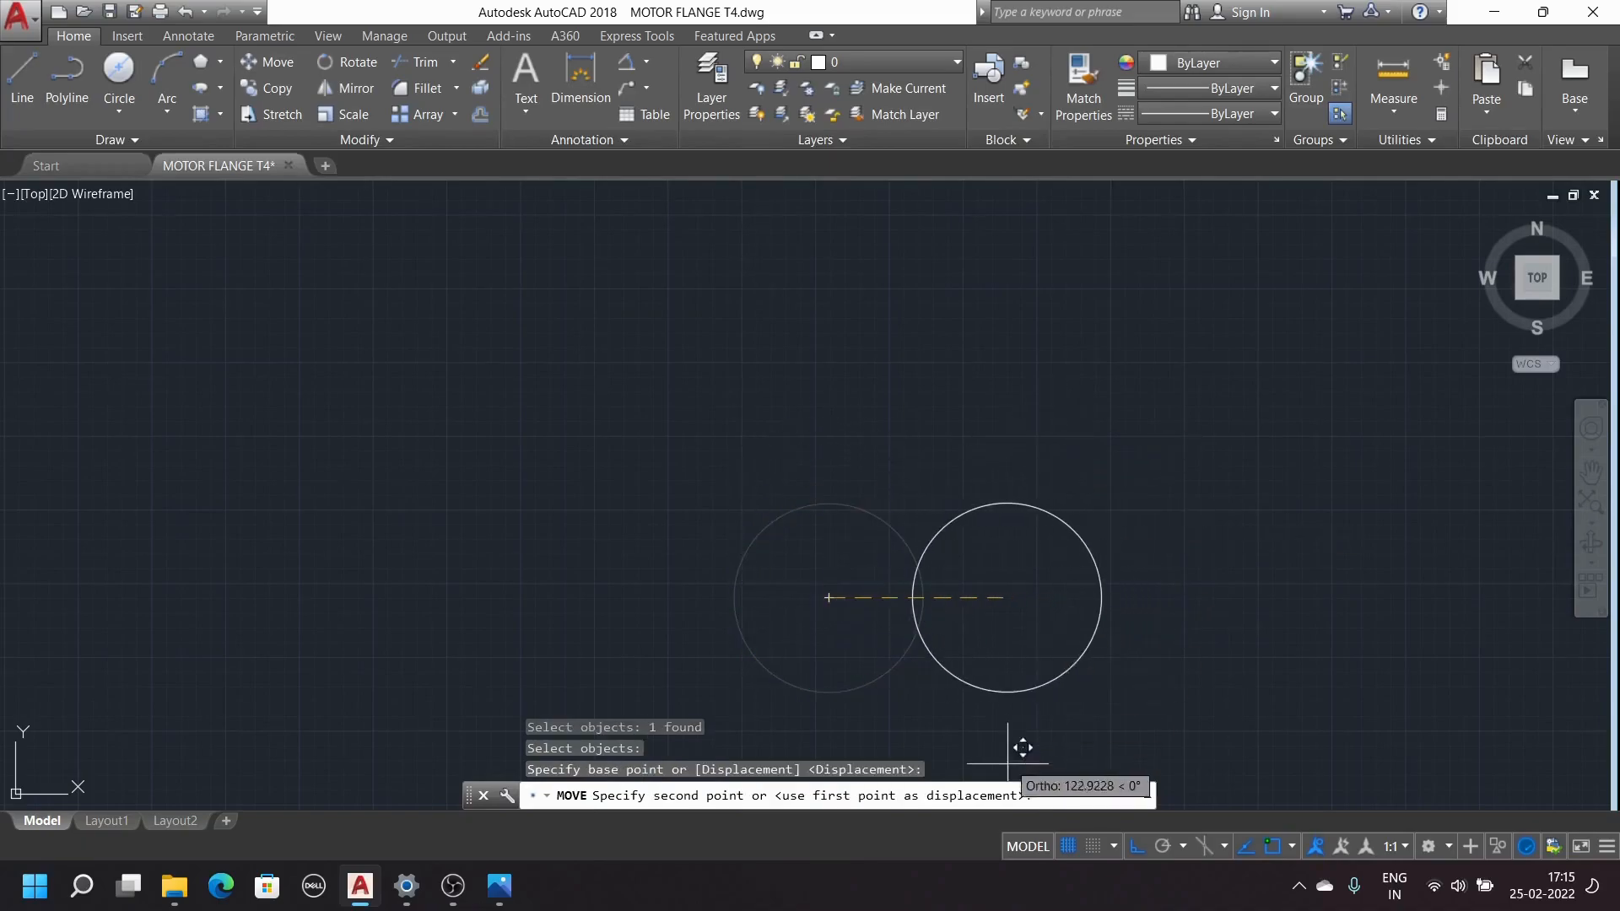
pyautogui.click(1142, 849)
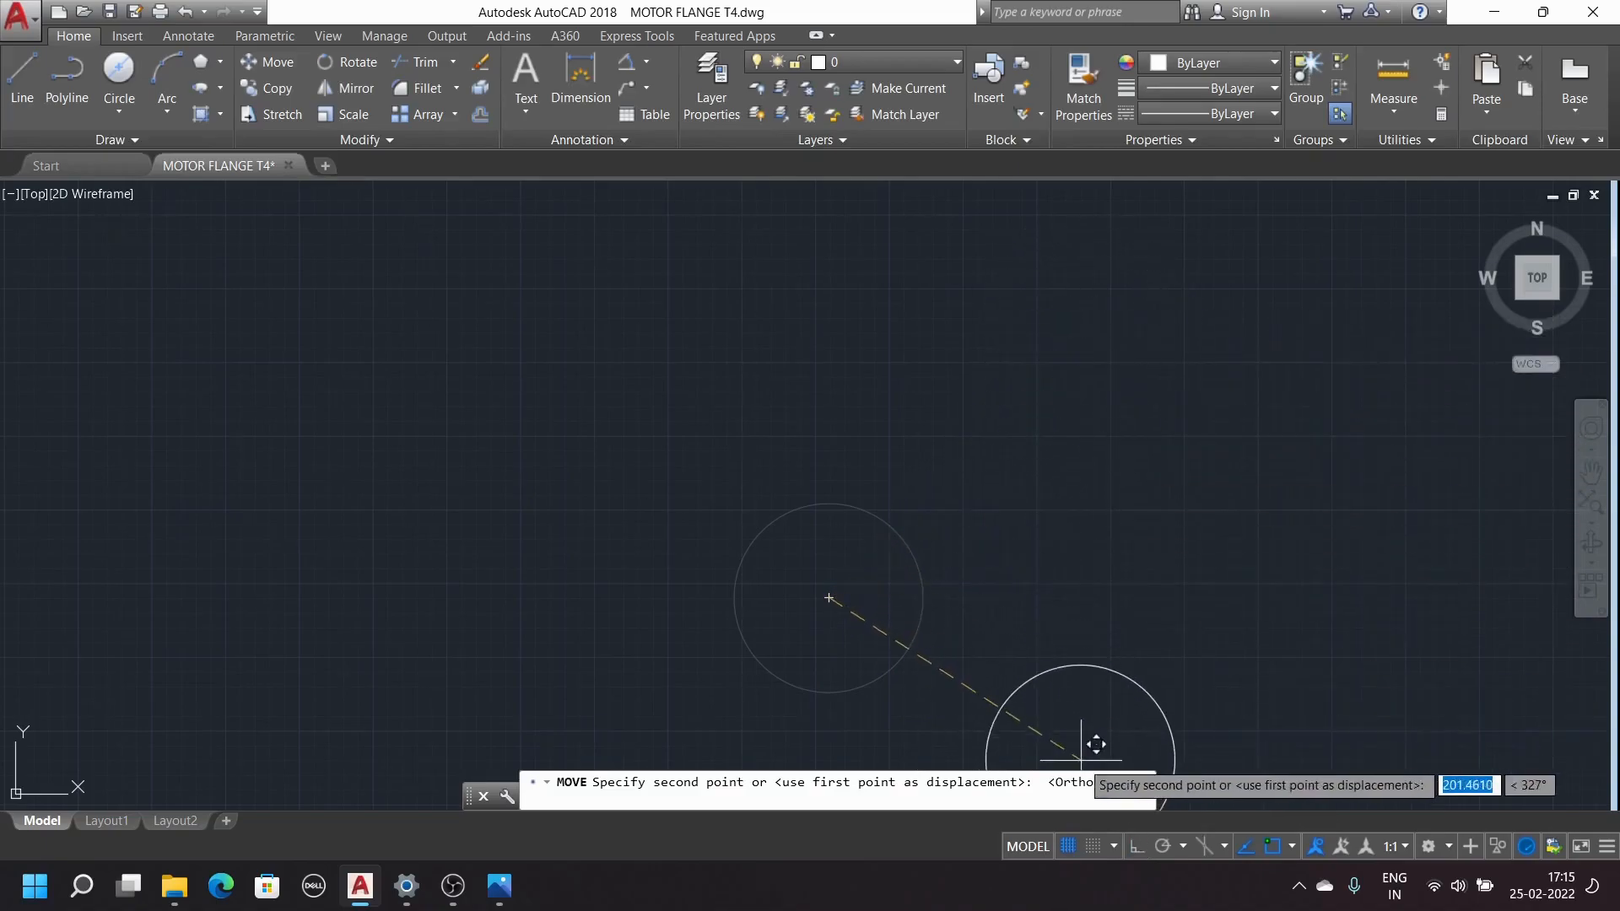
pyautogui.click(1136, 847)
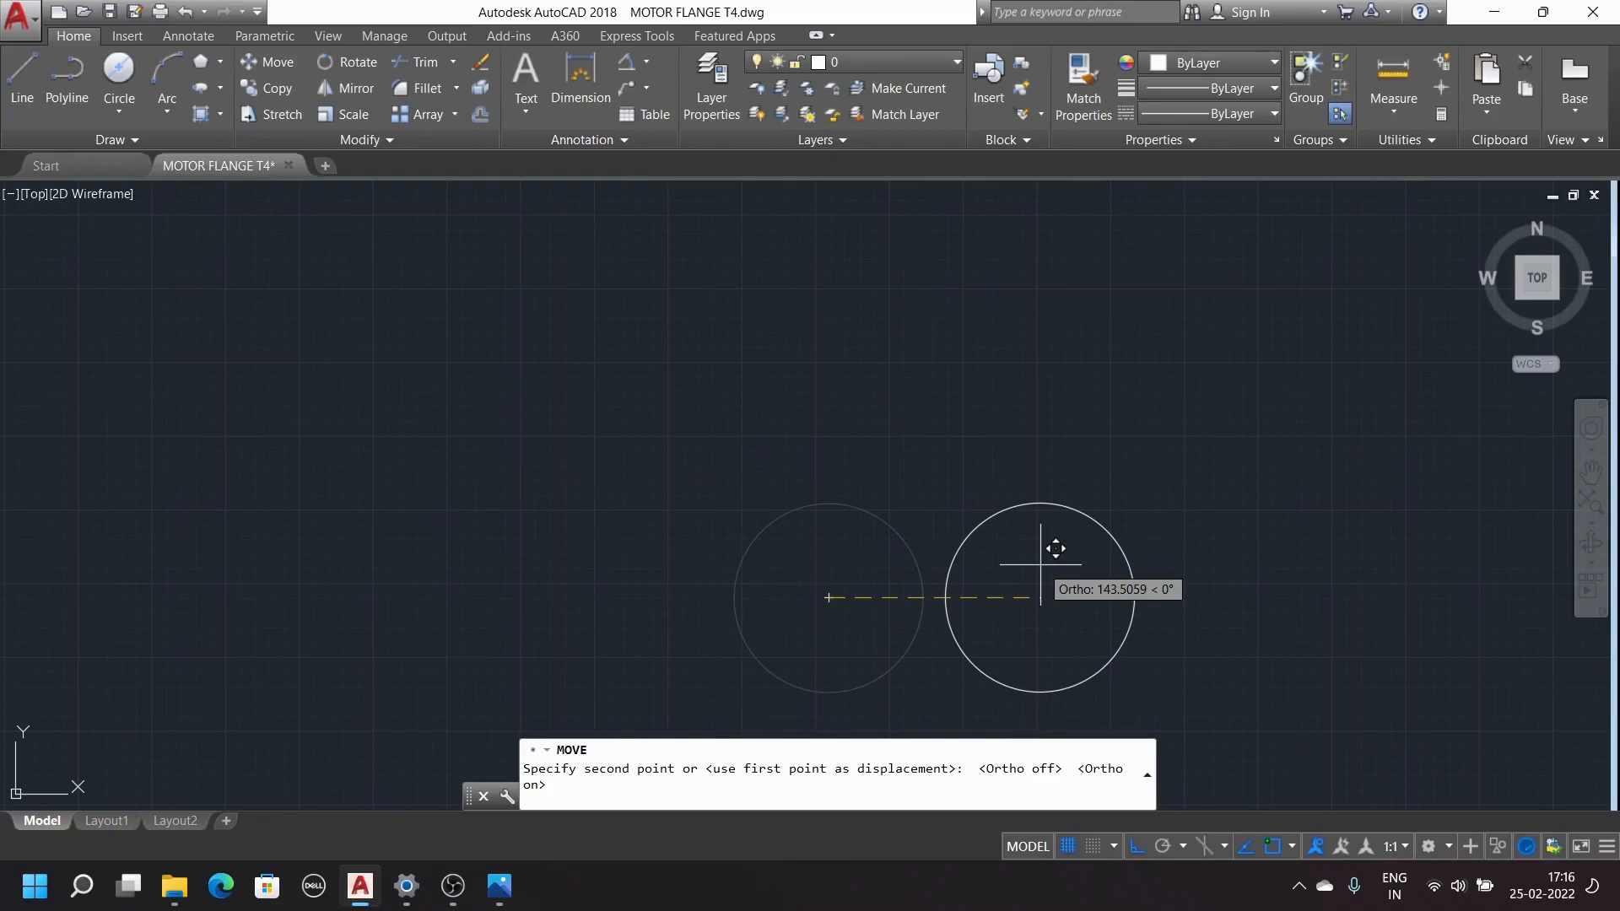
pyautogui.write('<')
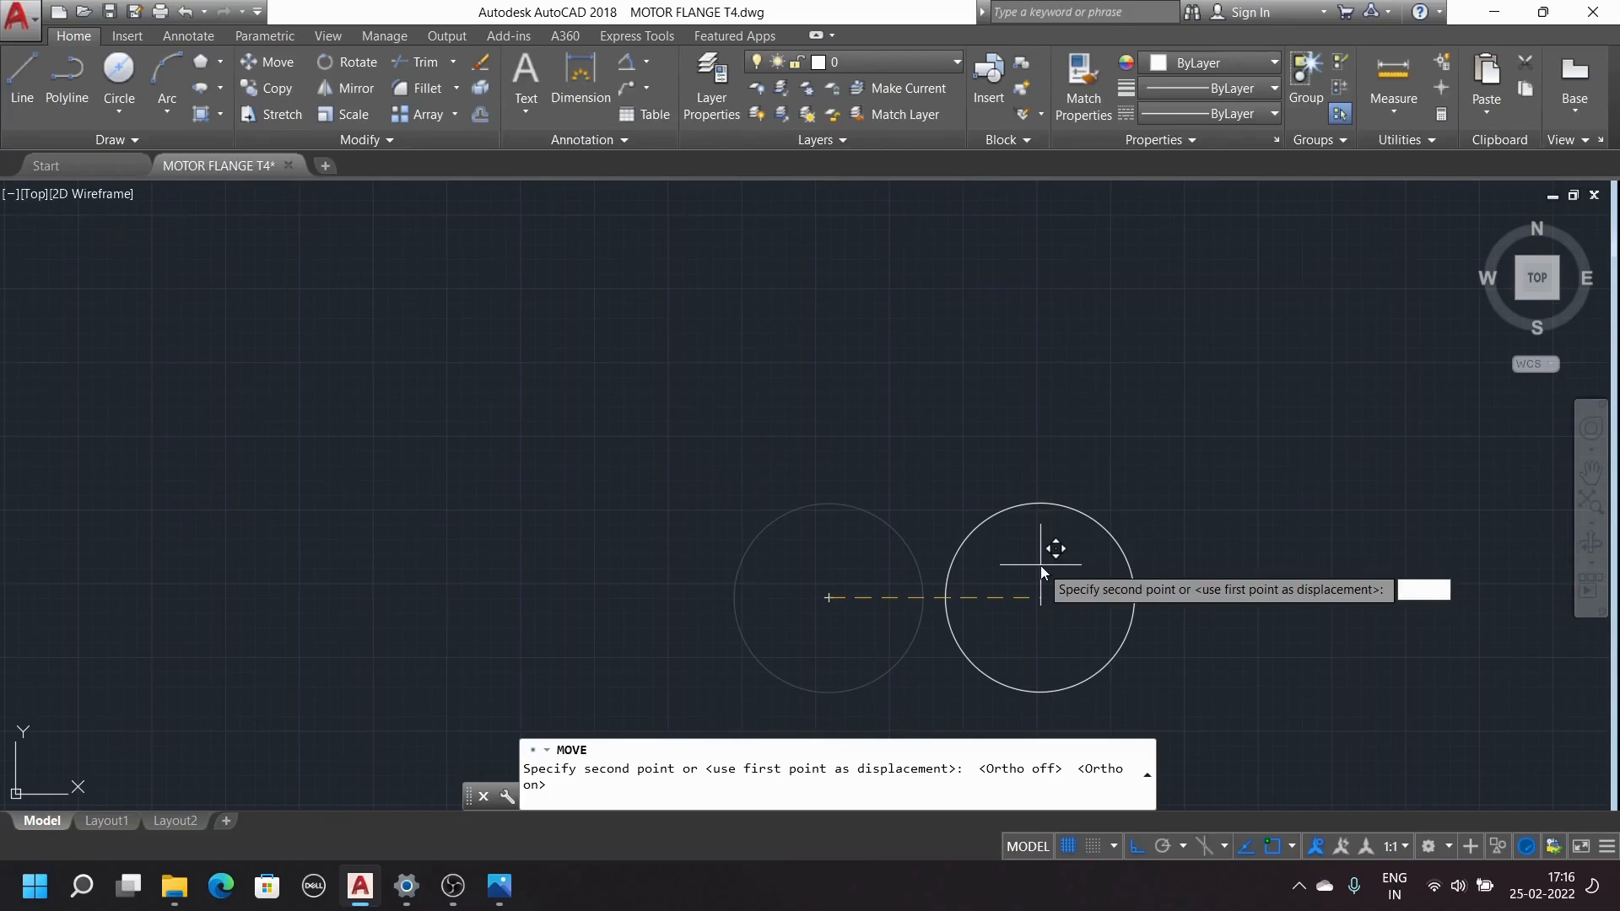
pyautogui.press('Escape')
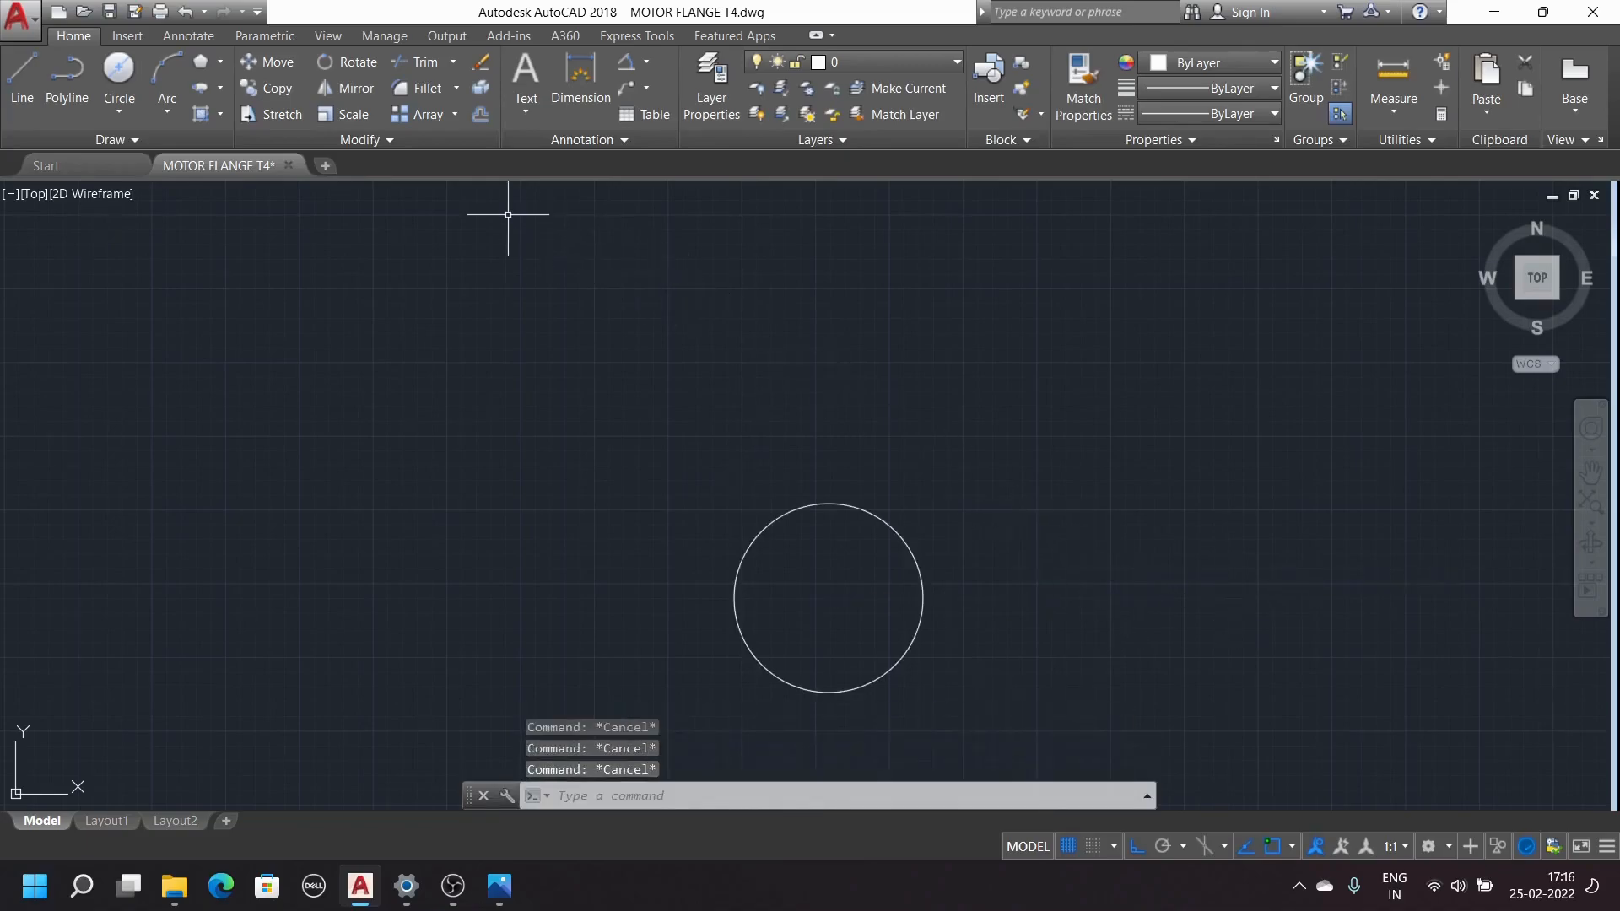
# Move the small circle 200 units at an angle of 60 degrees, using its center as the base point
pyautogui.click(268, 62)
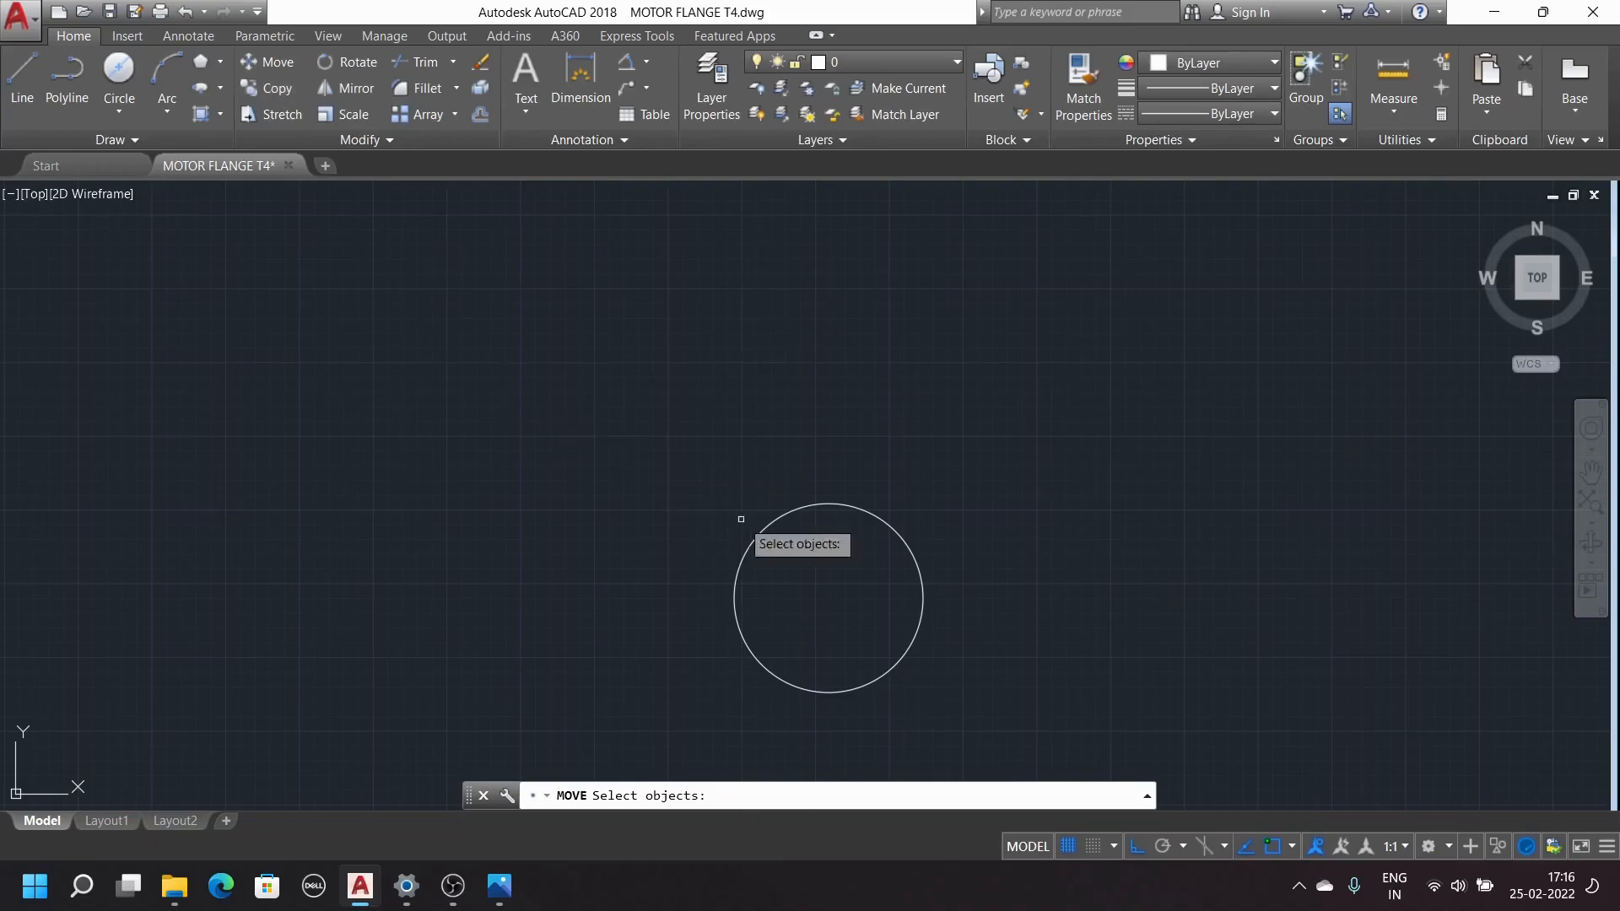
pyautogui.click(831, 504)
pyautogui.press('Return')
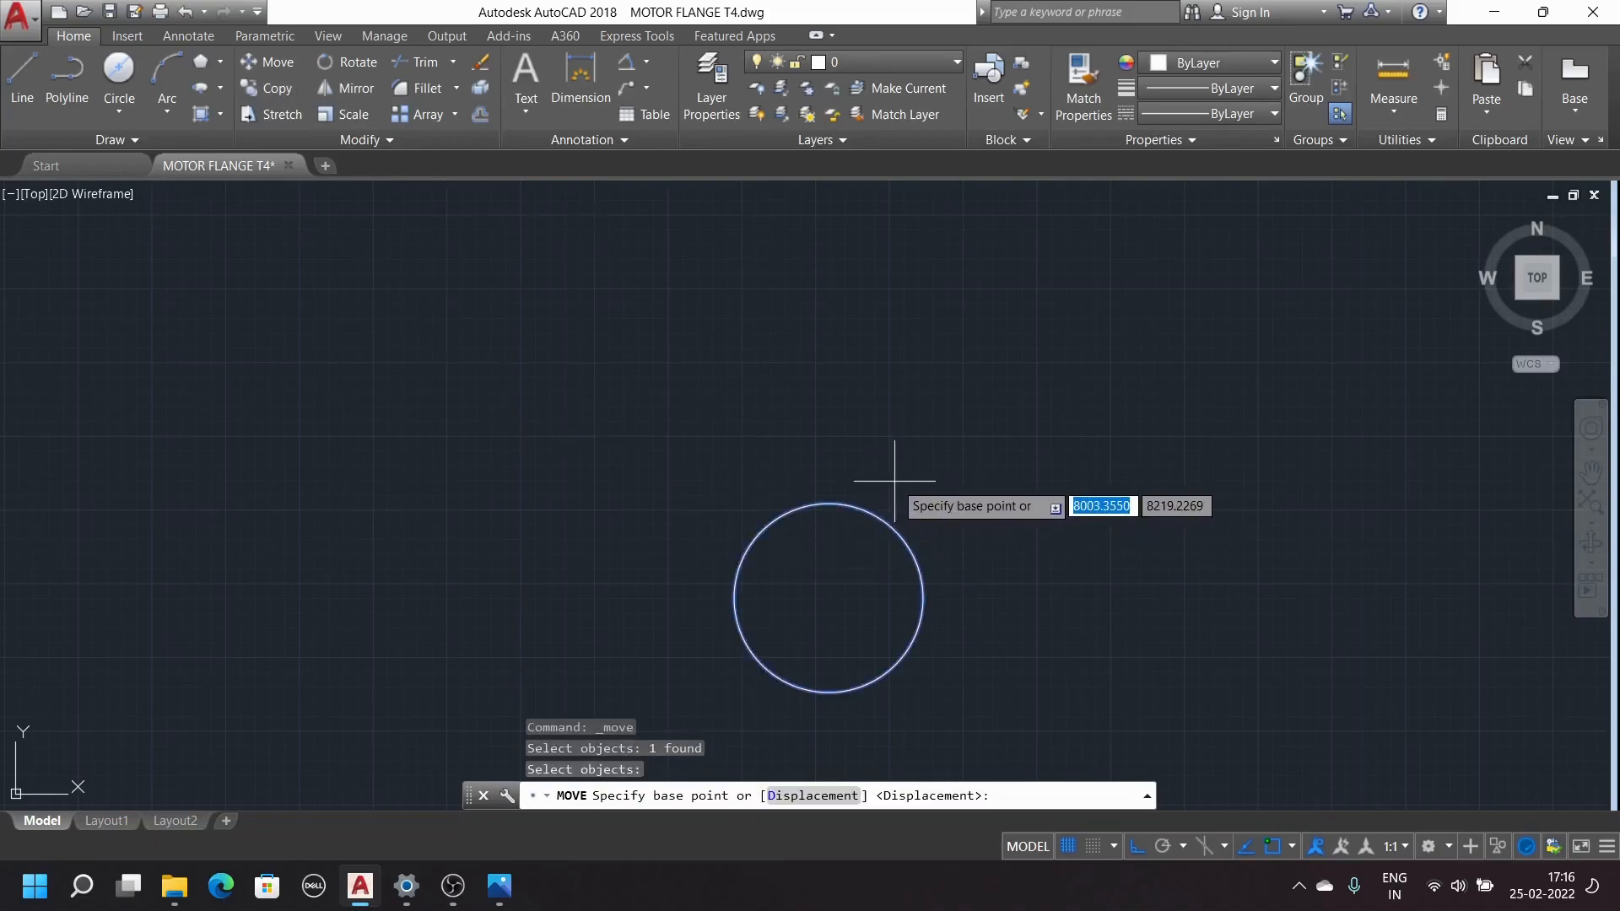
pyautogui.click(829, 597)
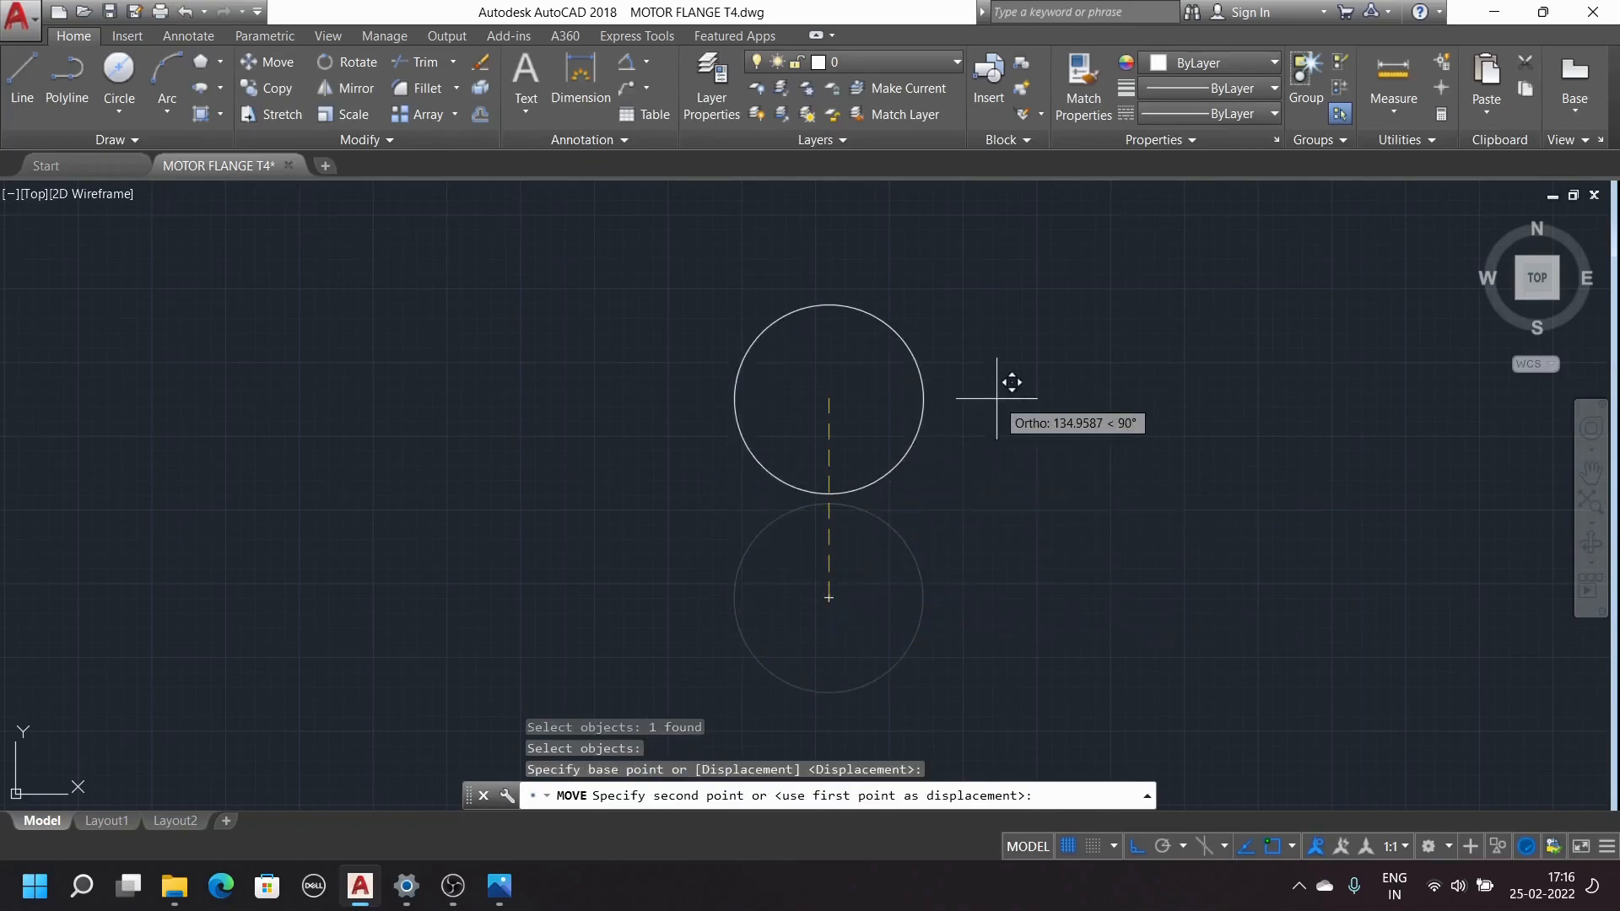
pyautogui.write('200')
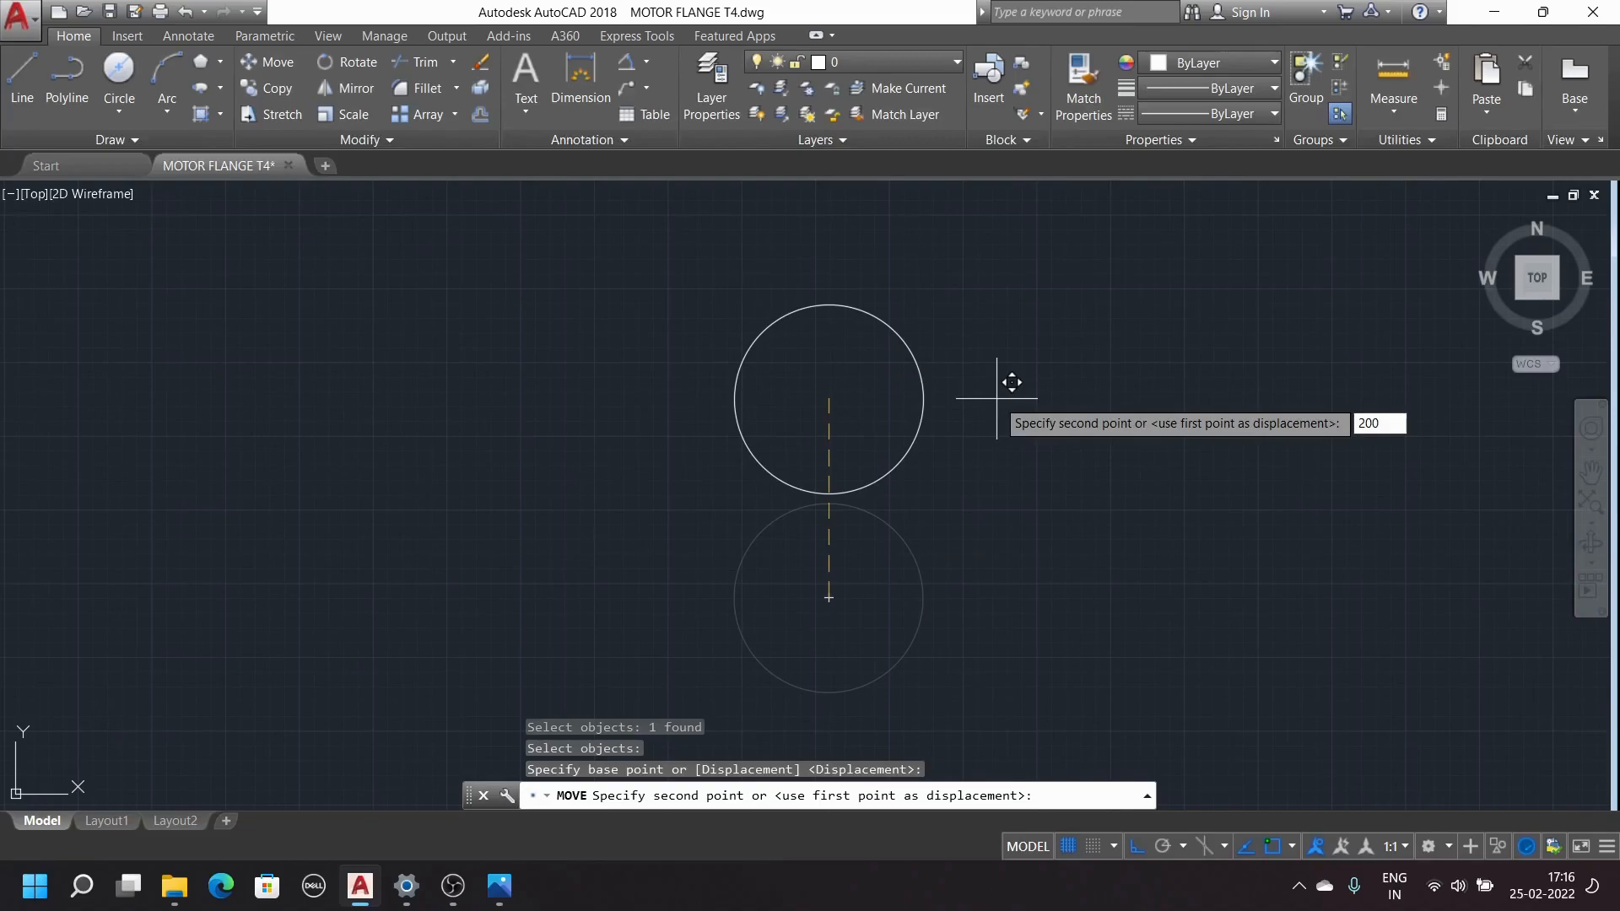
pyautogui.press('Tab')
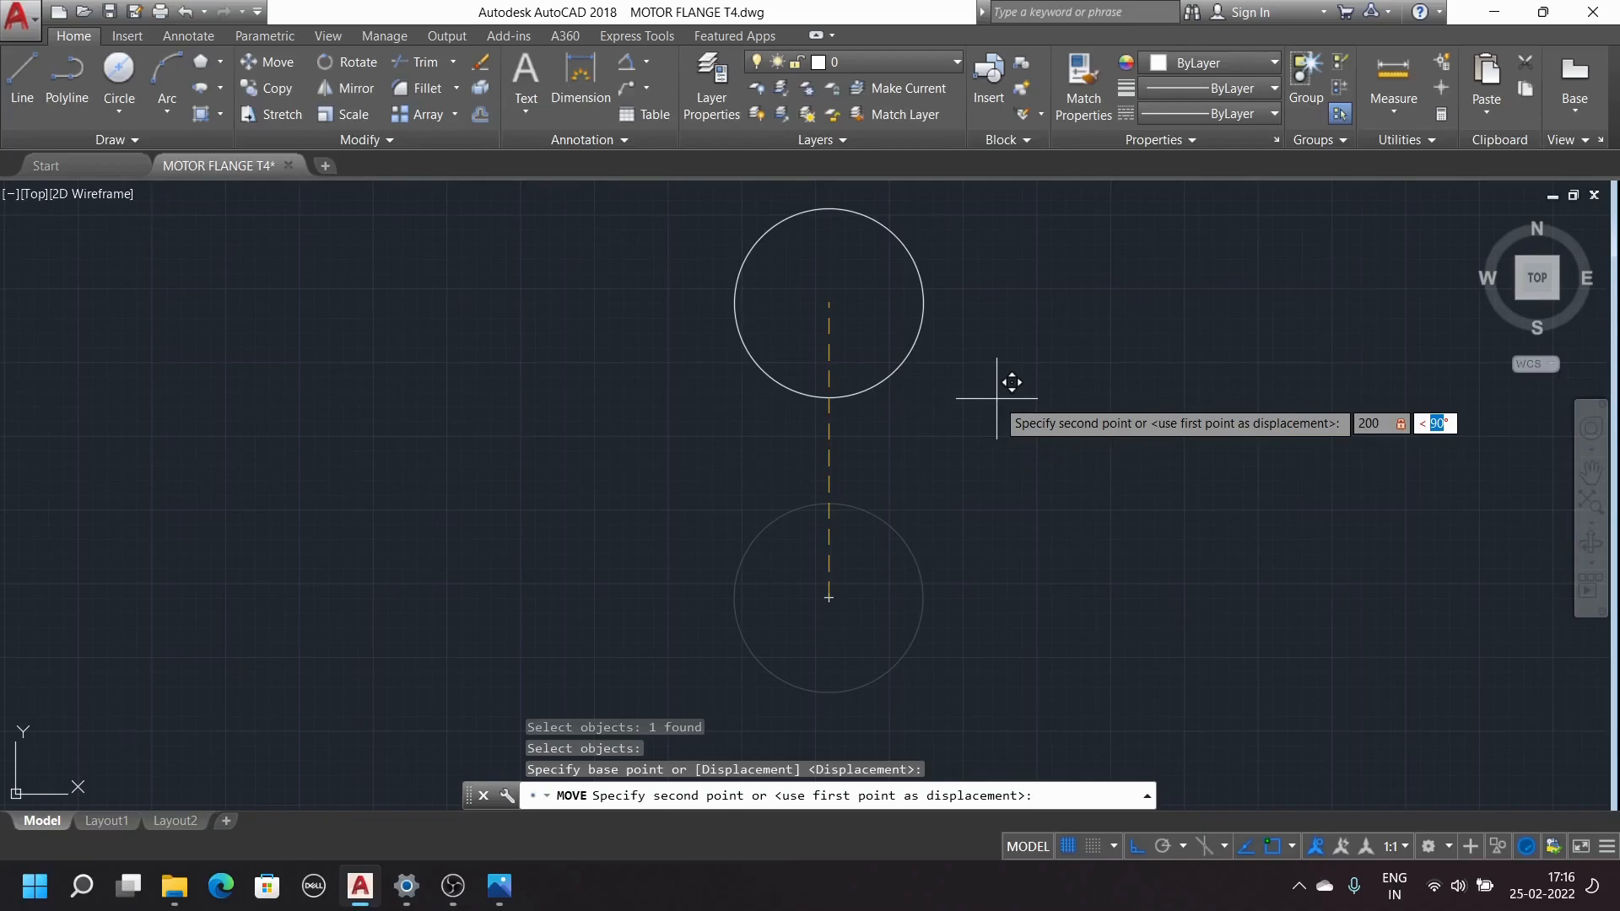
pyautogui.write('60')
pyautogui.press('Return')
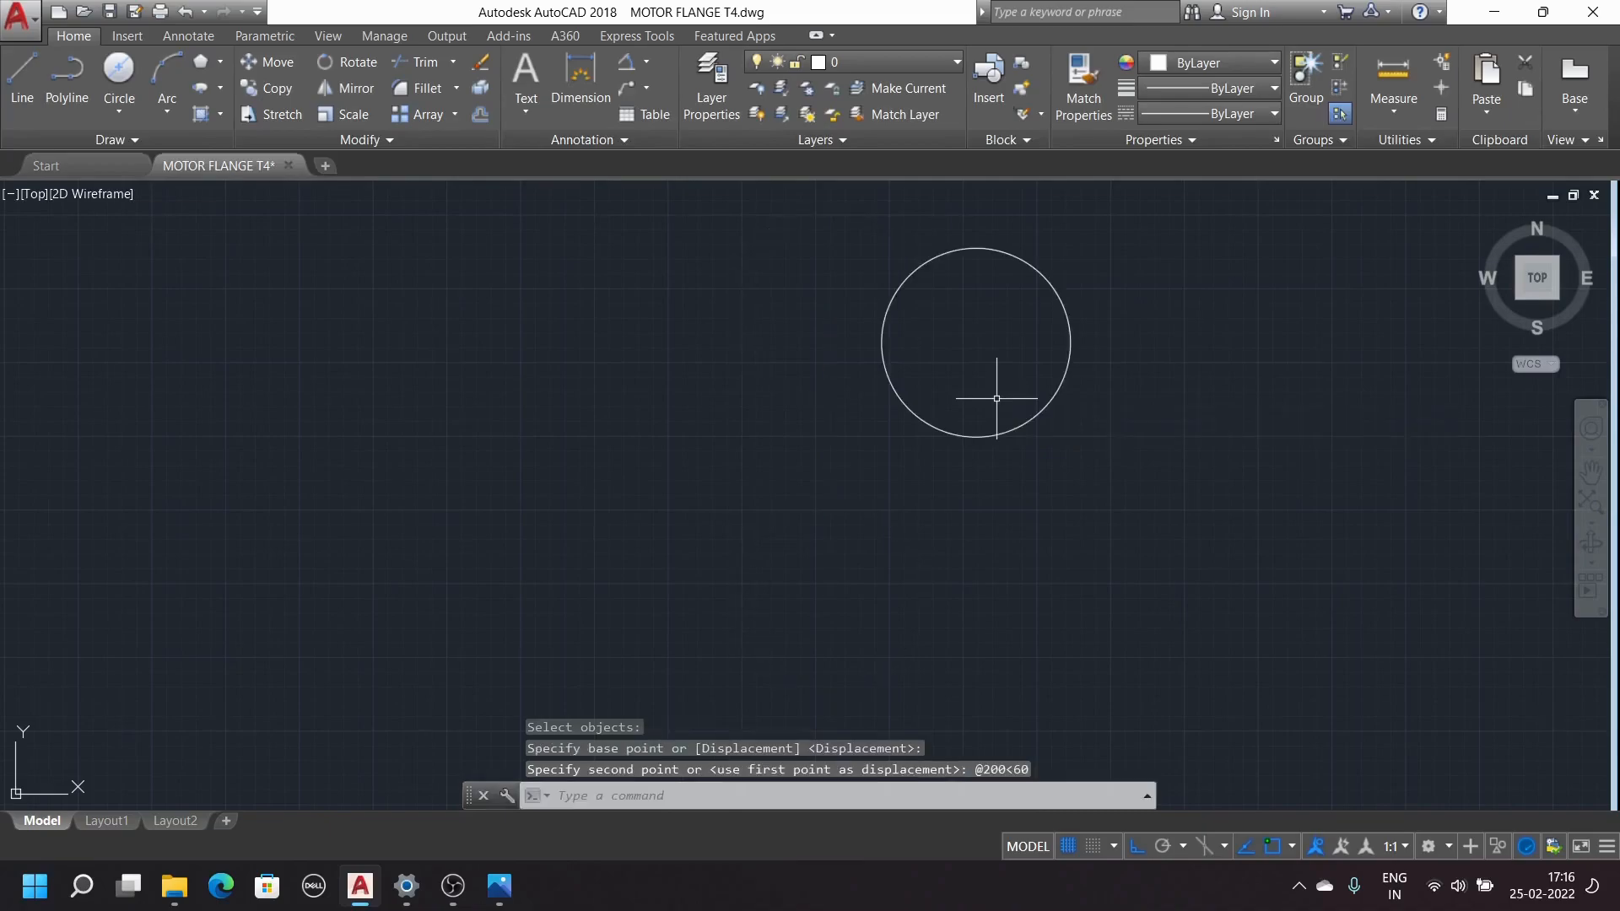
# Look through the drawing's parts to find the dimensioned motor flange and examine its front view and hatched side view
pyautogui.scroll(-6, 997, 397)
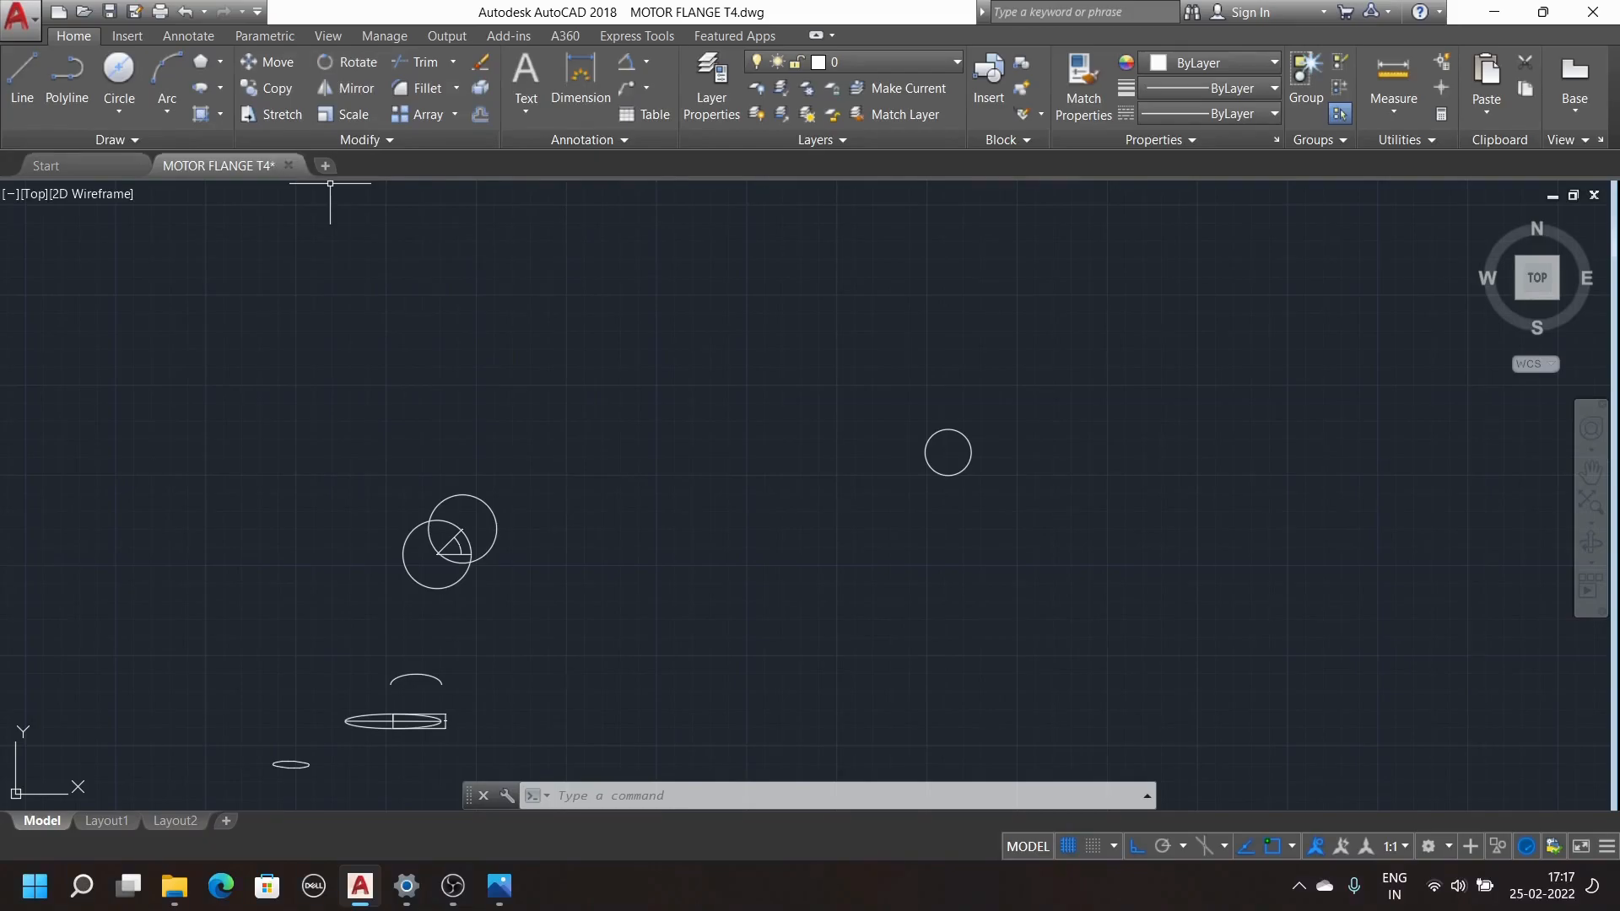
pyautogui.scroll(-6, 784, 393)
pyautogui.scroll(-4, 781, 426)
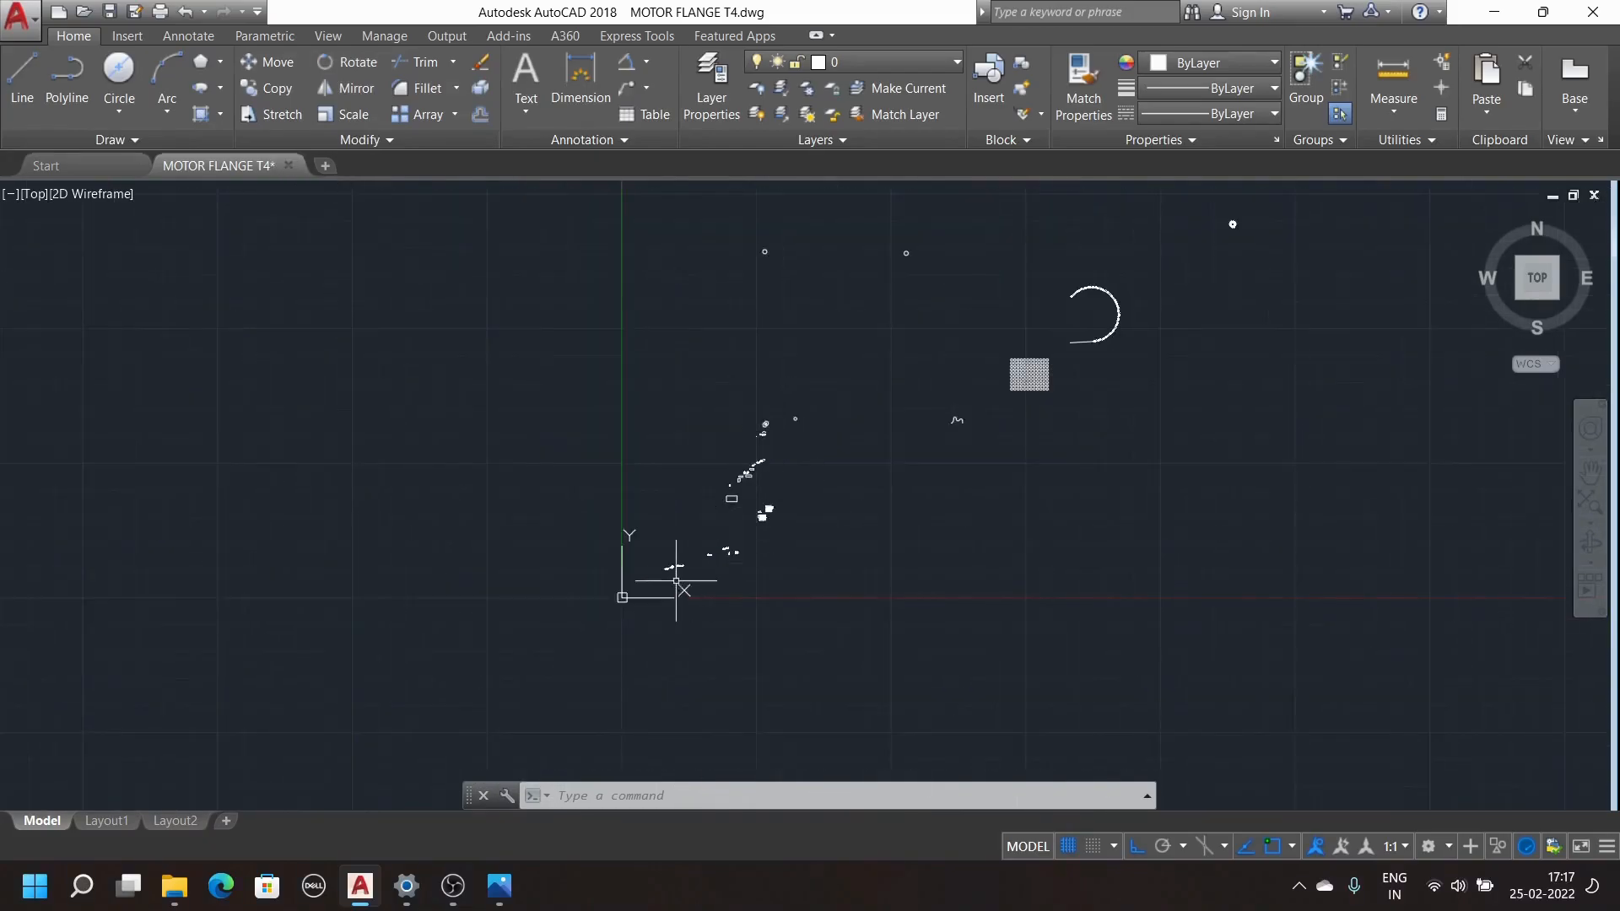
pyautogui.scroll(6, 775, 516)
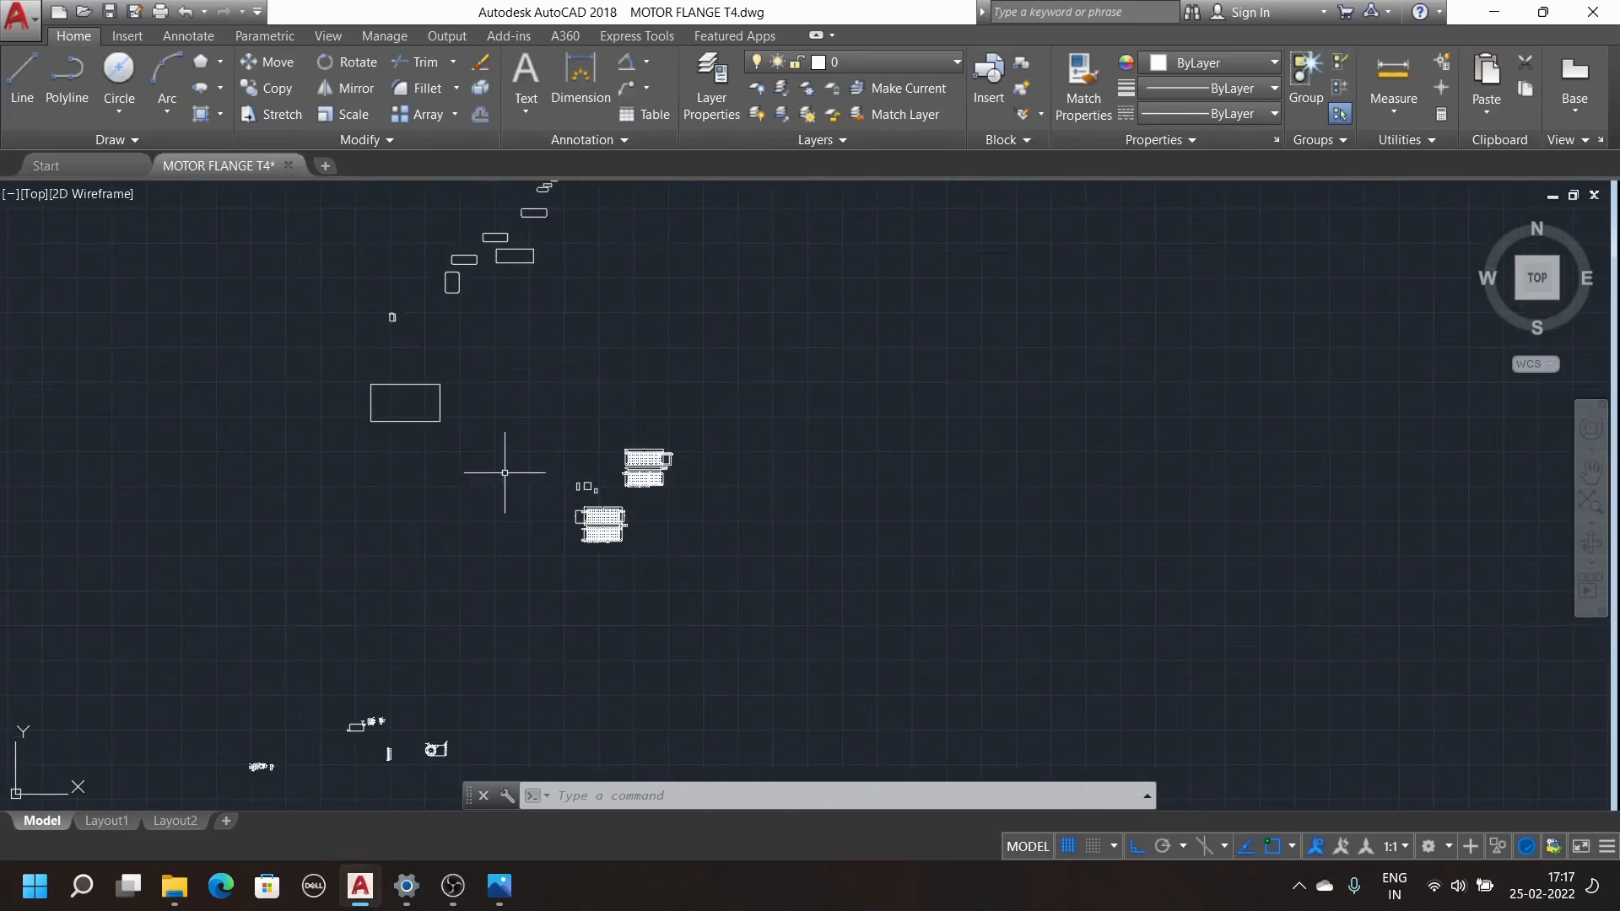
pyautogui.scroll(5, 590, 561)
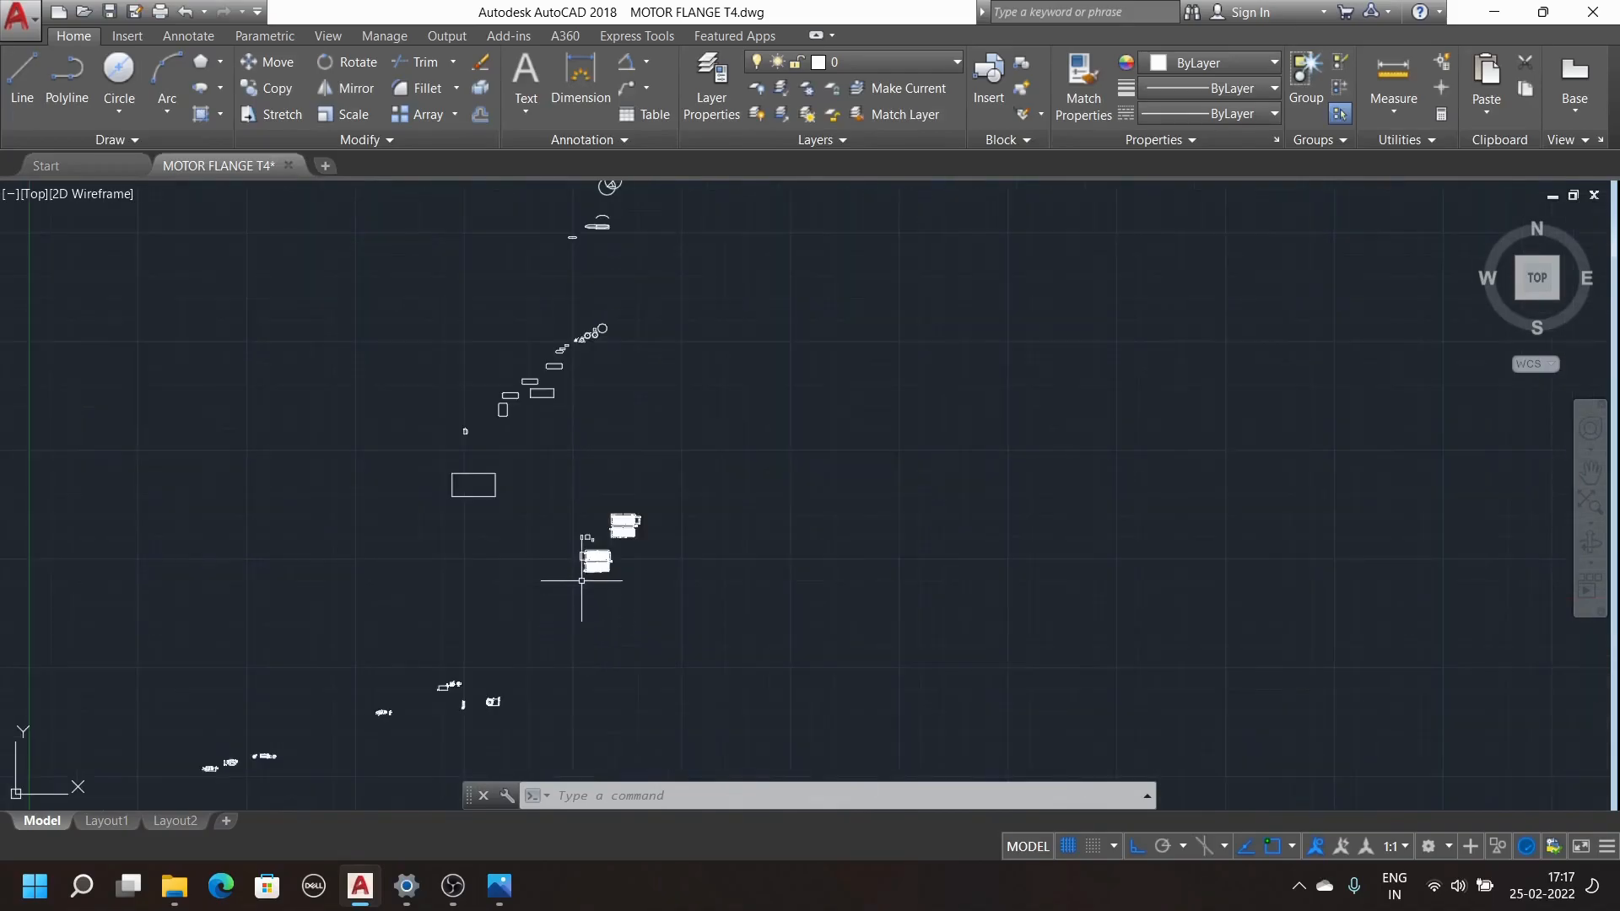
pyautogui.scroll(-6, 687, 517)
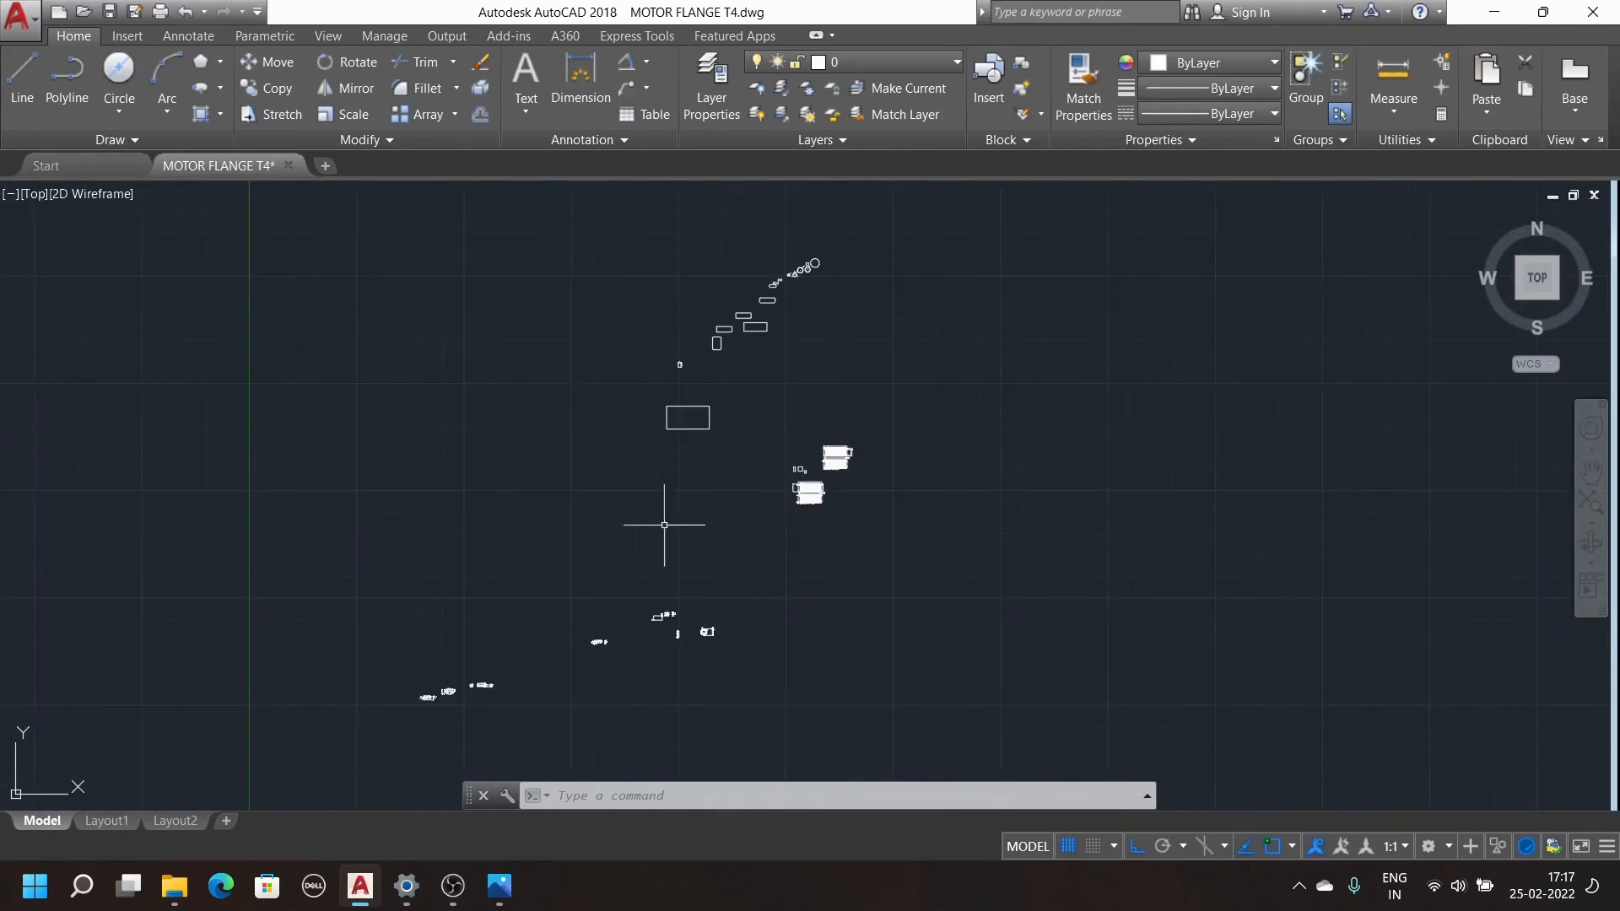
pyautogui.scroll(-4, 560, 615)
pyautogui.scroll(5, 607, 590)
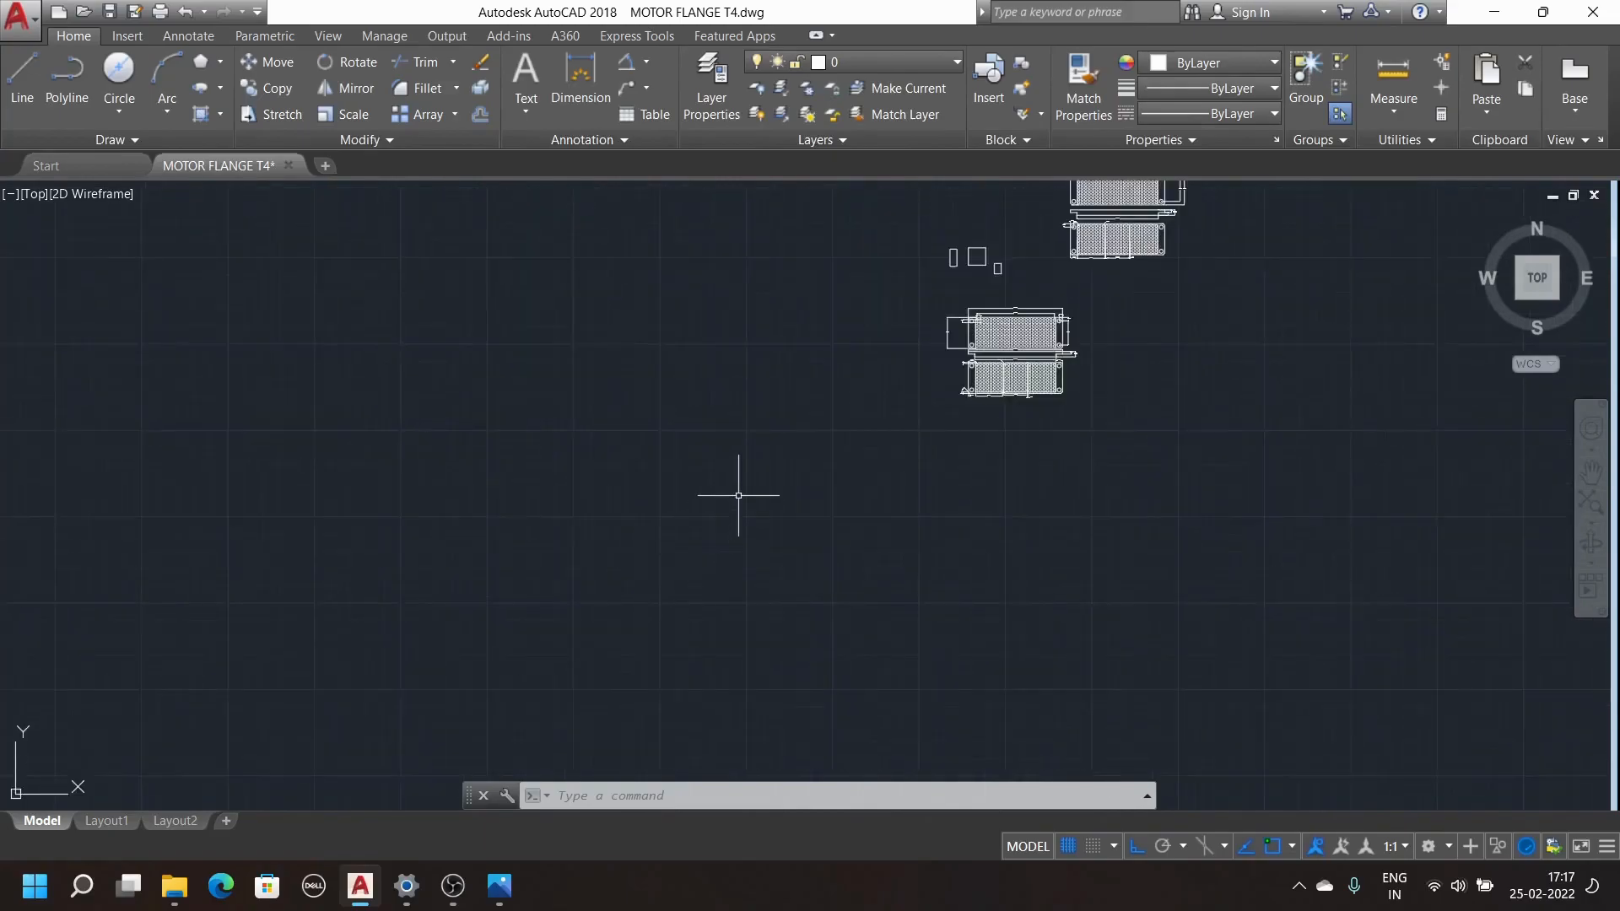
pyautogui.scroll(-3, 713, 520)
pyautogui.scroll(5, 597, 643)
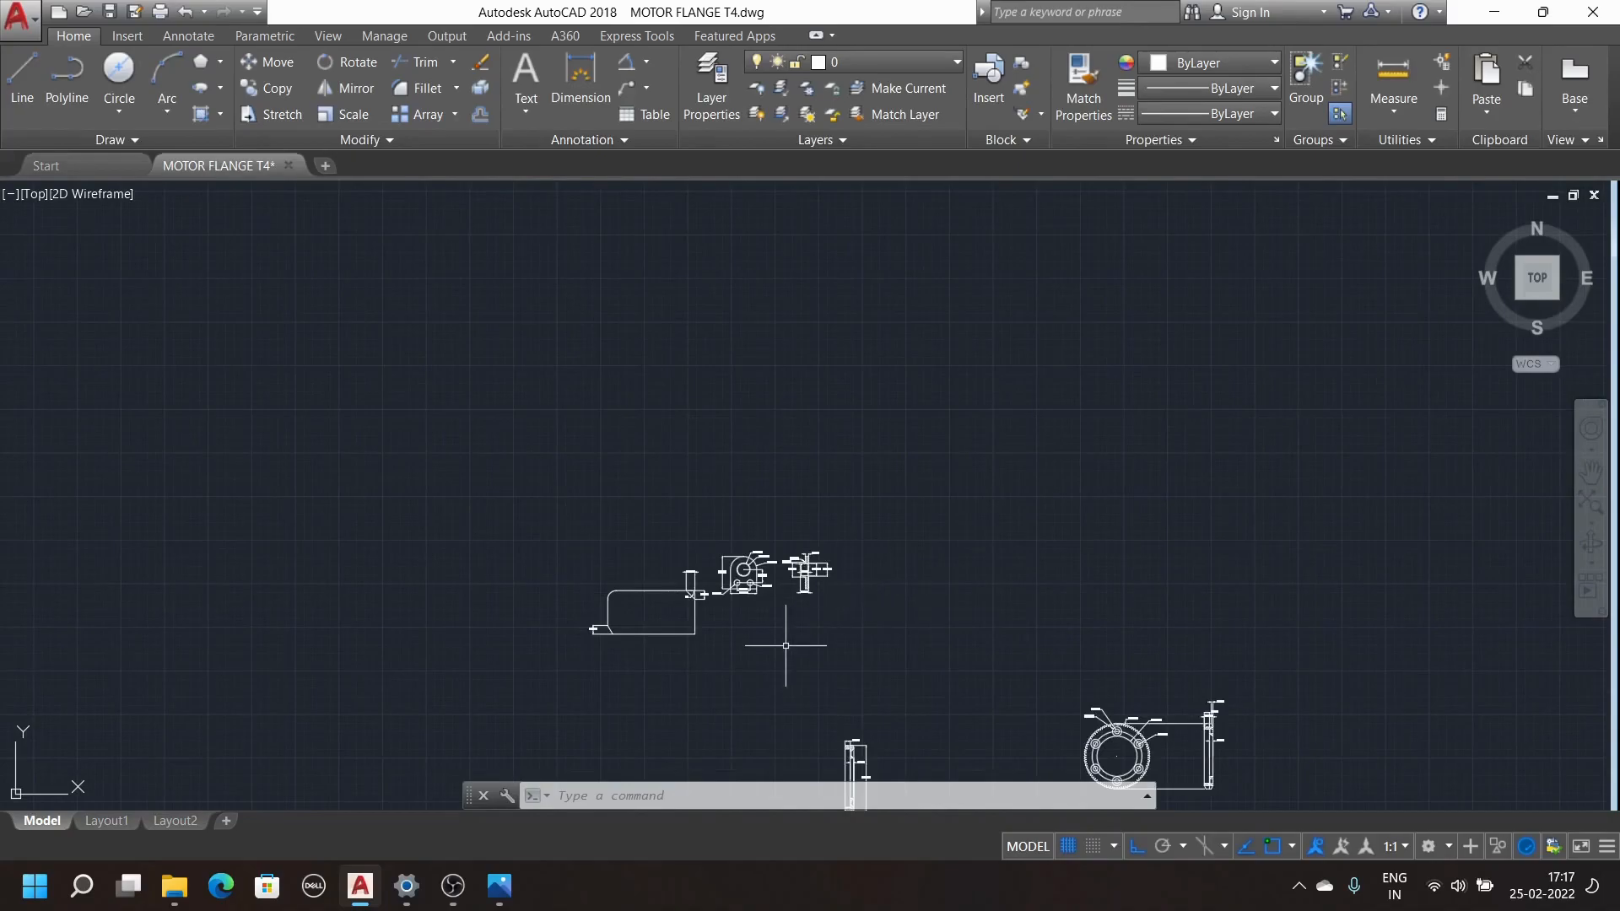
pyautogui.scroll(-3, 788, 646)
pyautogui.scroll(5, 528, 739)
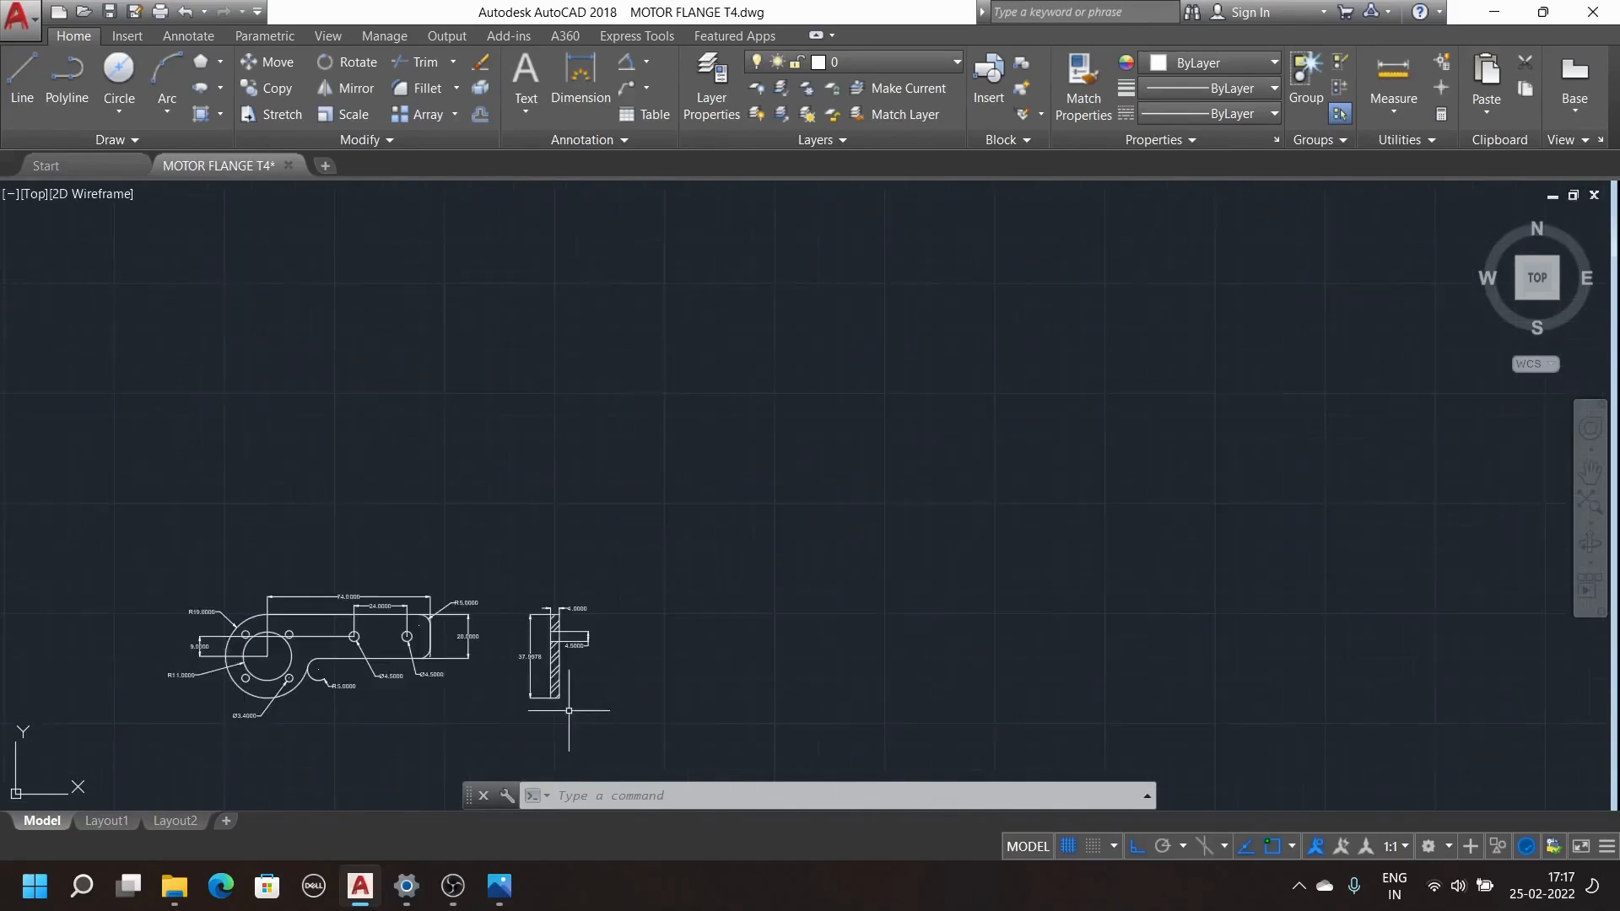
pyautogui.scroll(6, 500, 633)
pyautogui.scroll(-10, 394, 650)
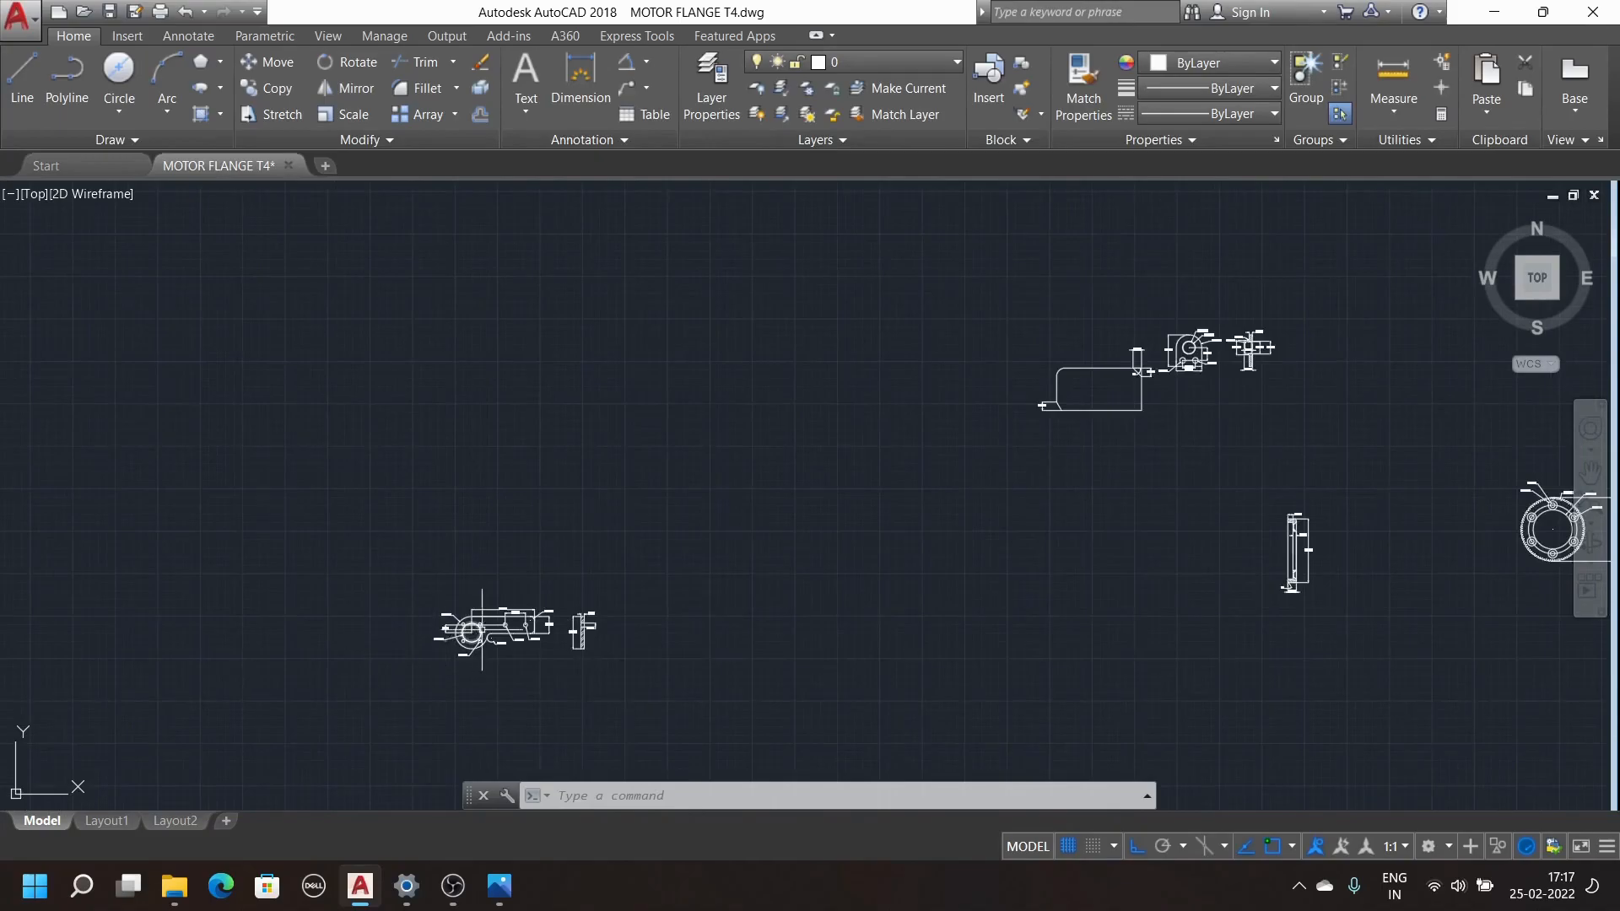
pyautogui.scroll(10, 481, 625)
pyautogui.scroll(-2, 655, 466)
pyautogui.scroll(-3, 655, 466)
pyautogui.scroll(4, 714, 509)
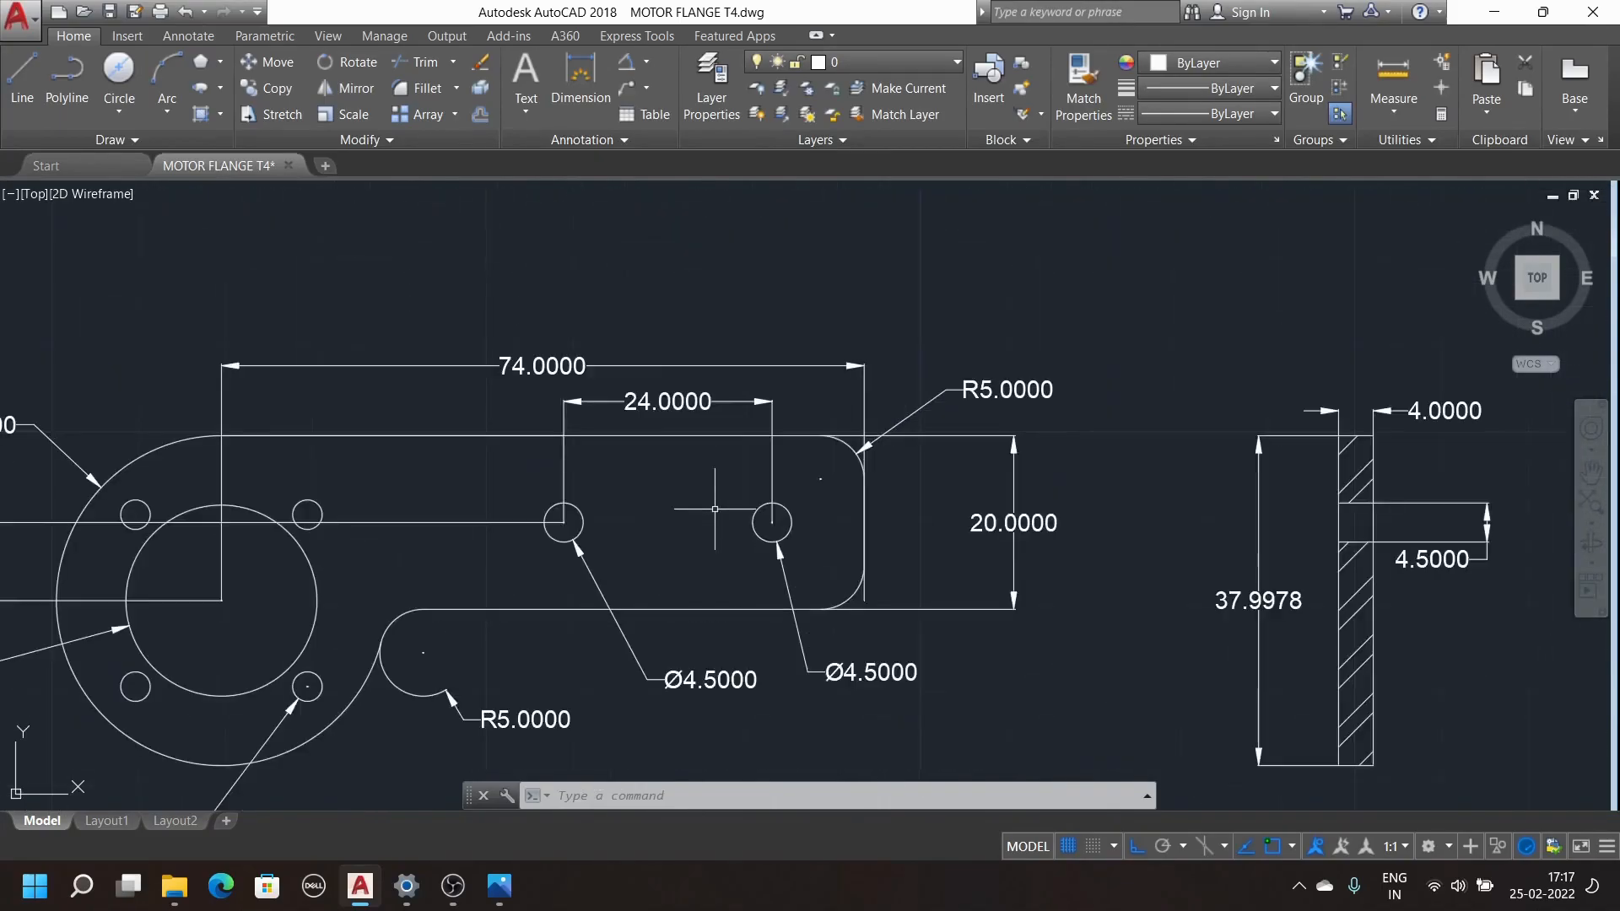
pyautogui.scroll(-1, 714, 509)
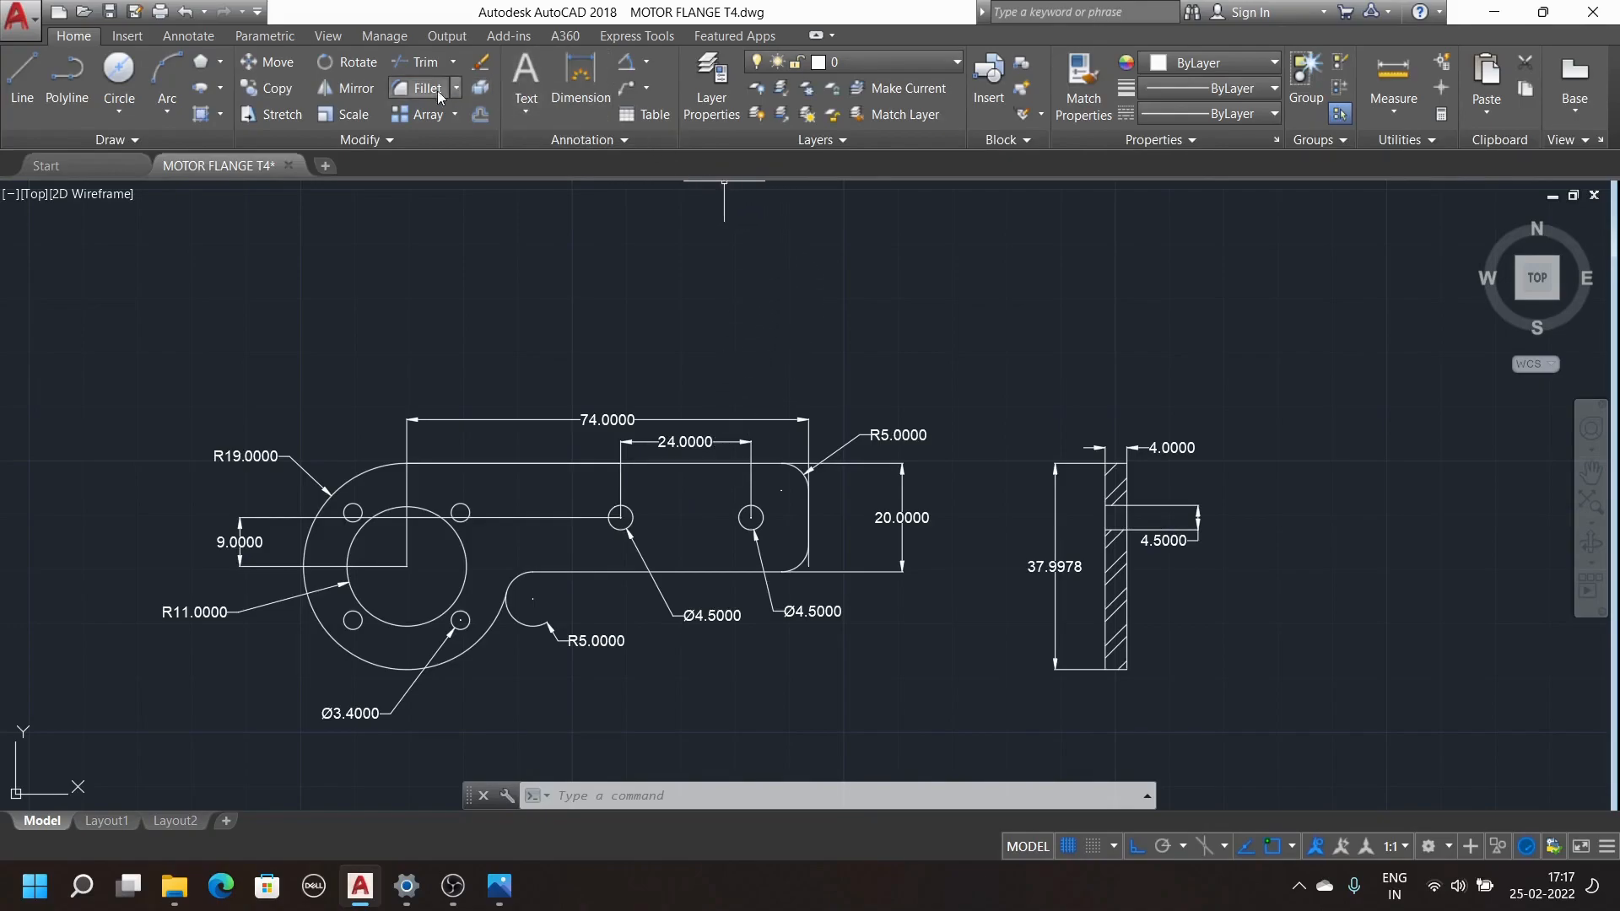
# Rotate the flange's front view with its dimensions by 45 degrees about the center of the R11 circle
pyautogui.click(353, 67)
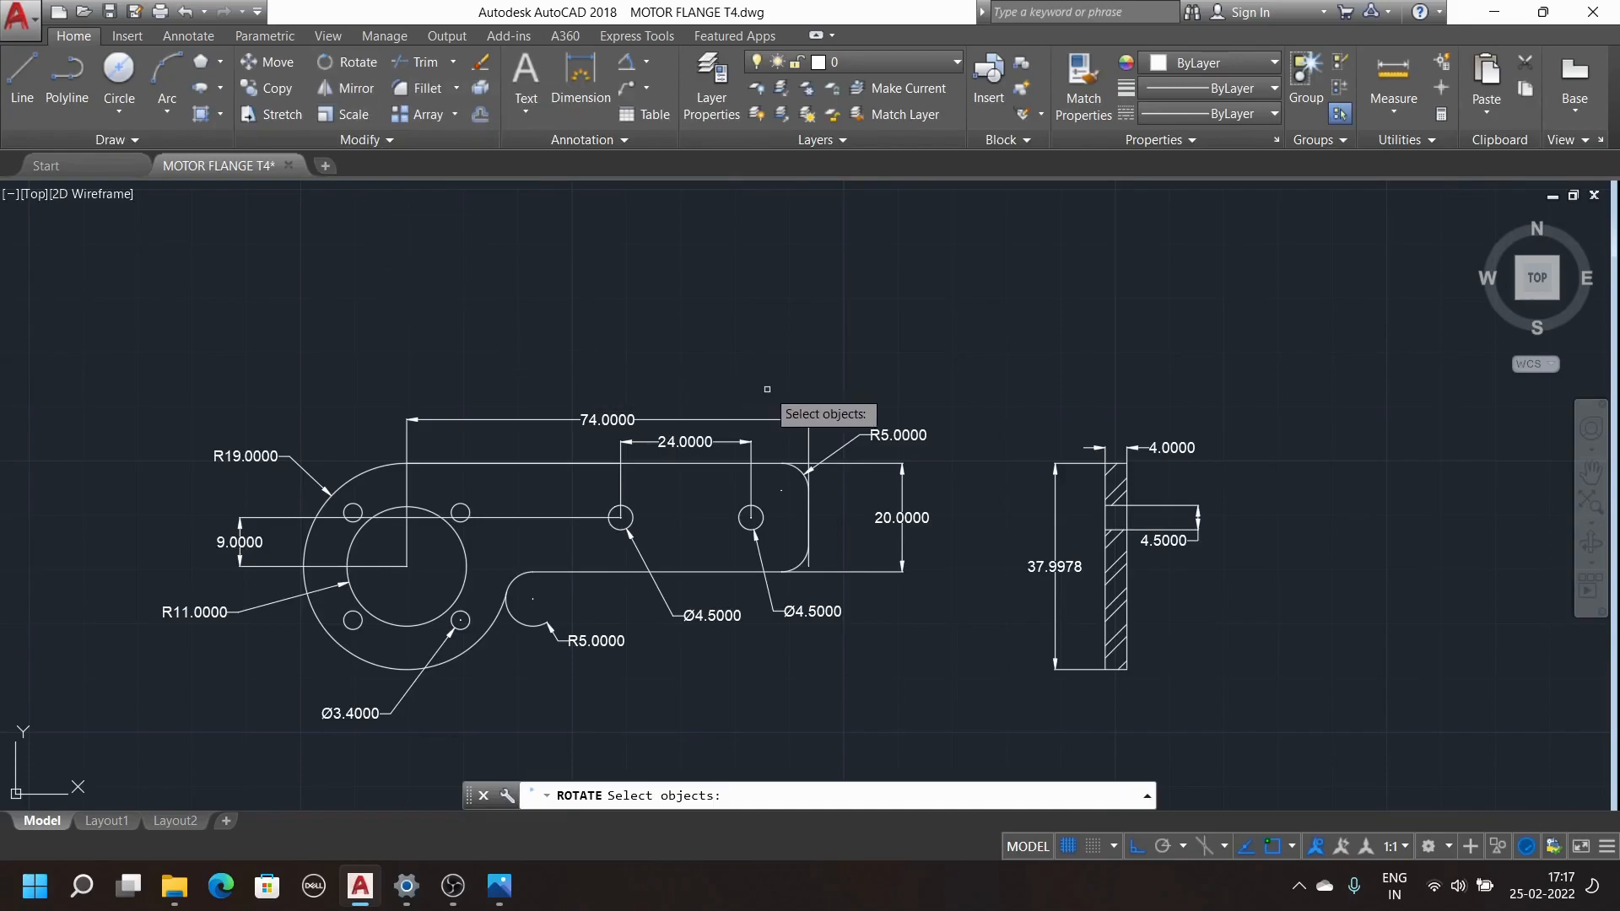
pyautogui.moveTo(969, 341)
pyautogui.mouseDown()
pyautogui.moveTo(949, 502)
pyautogui.moveTo(894, 547)
pyautogui.moveTo(850, 648)
pyautogui.moveTo(380, 796)
pyautogui.moveTo(165, 666)
pyautogui.moveTo(81, 495)
pyautogui.moveTo(79, 372)
pyautogui.moveTo(109, 354)
pyautogui.moveTo(108, 368)
pyautogui.mouseUp()
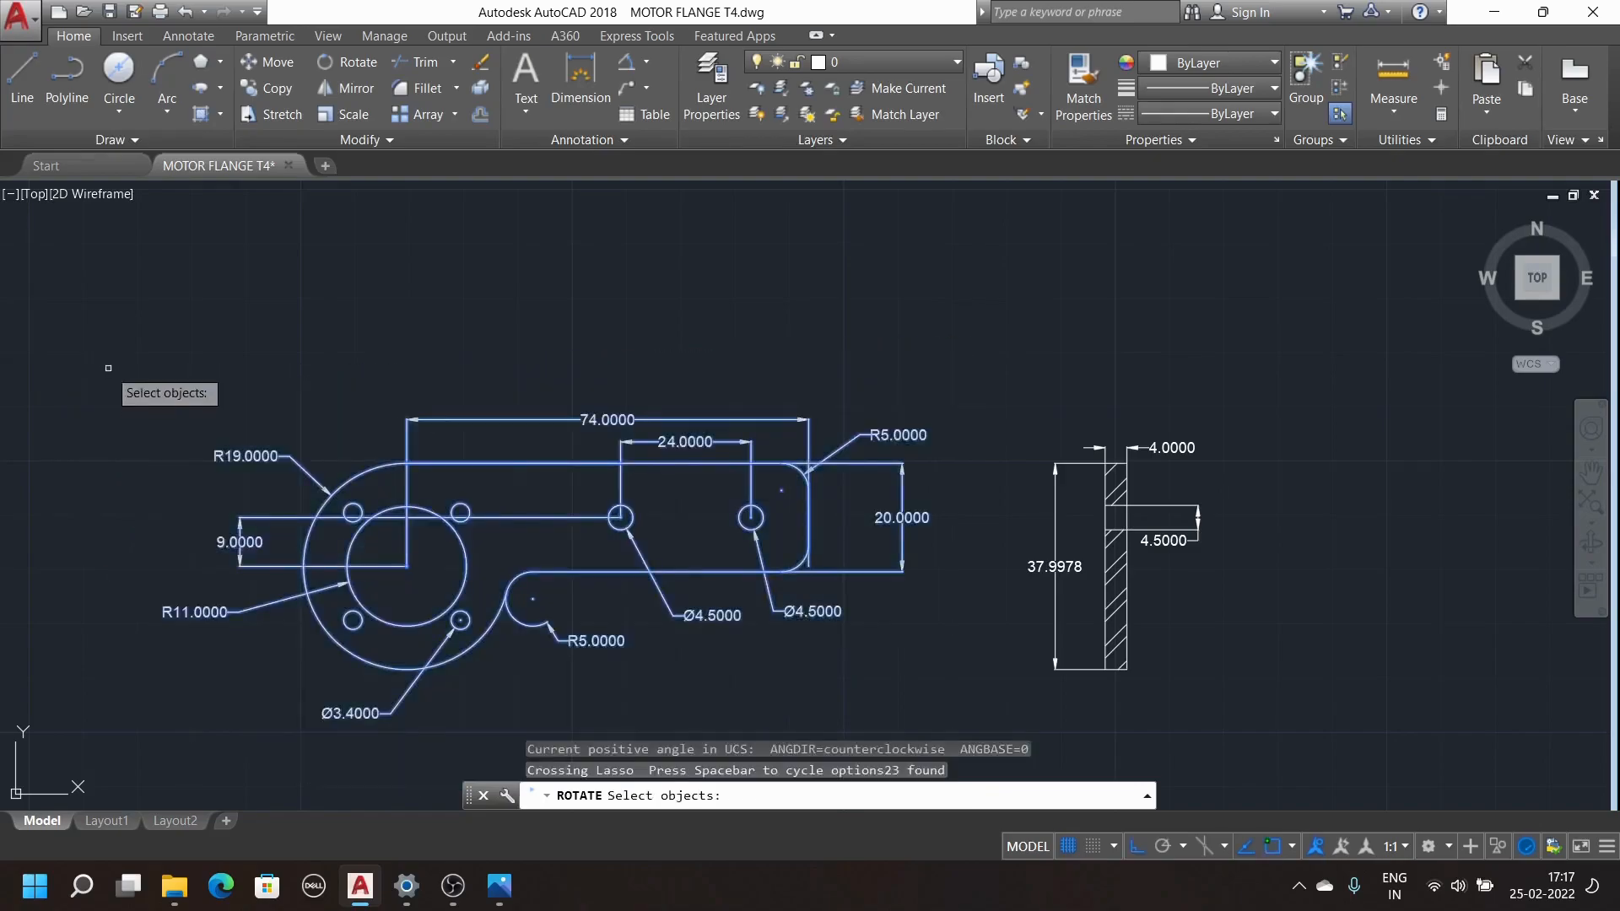
pyautogui.press('Return')
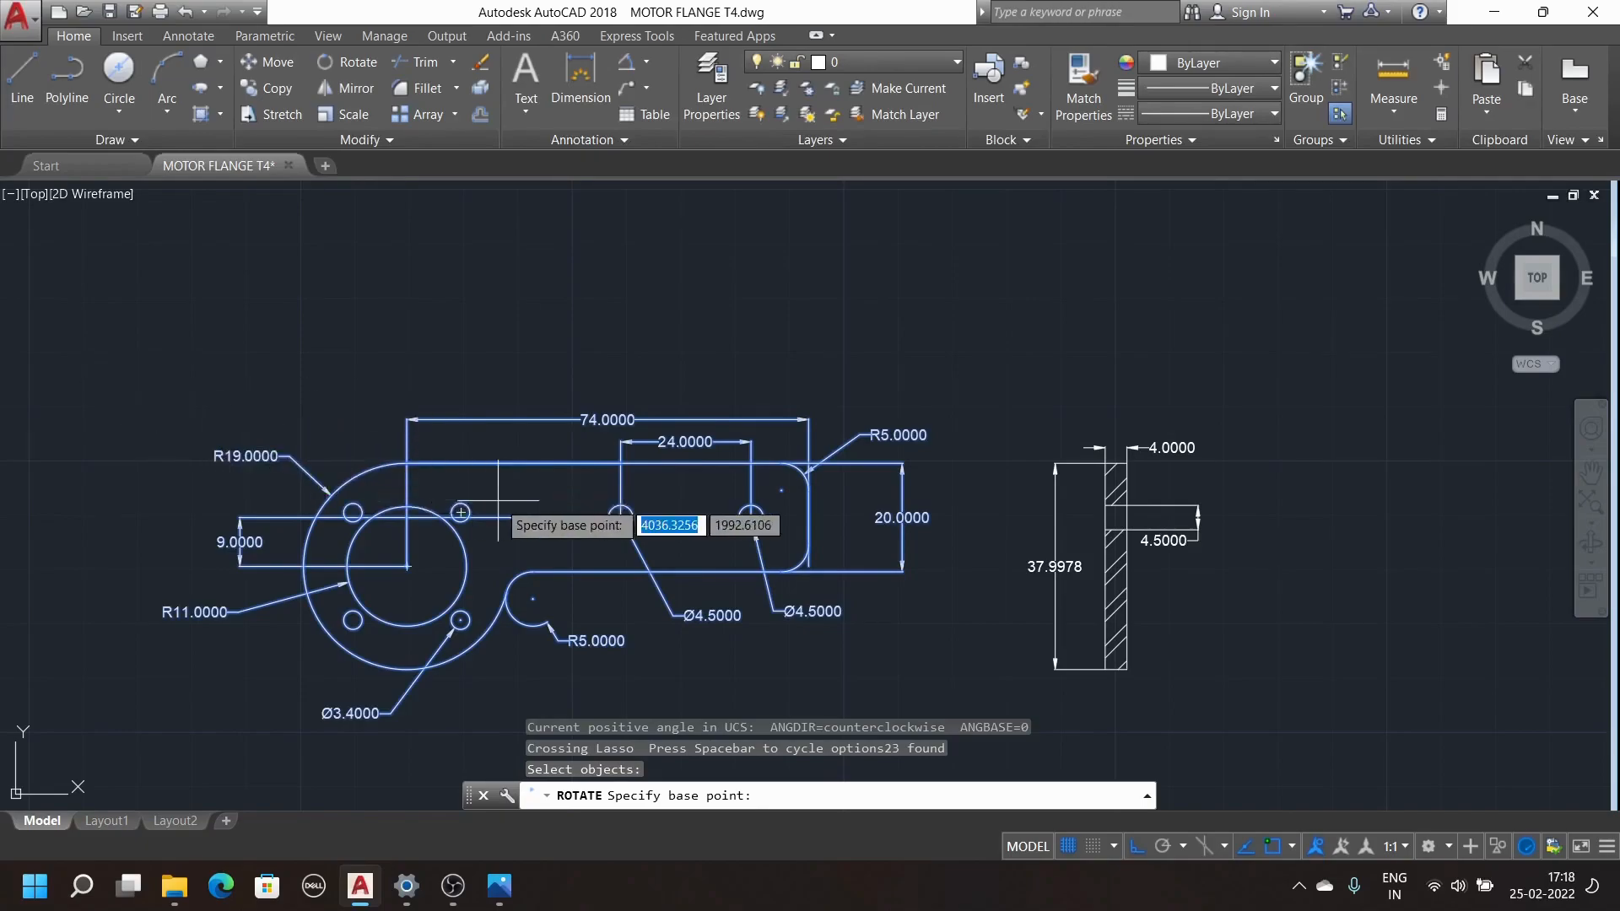
pyautogui.click(407, 567)
pyautogui.scroll(-6, 430, 489)
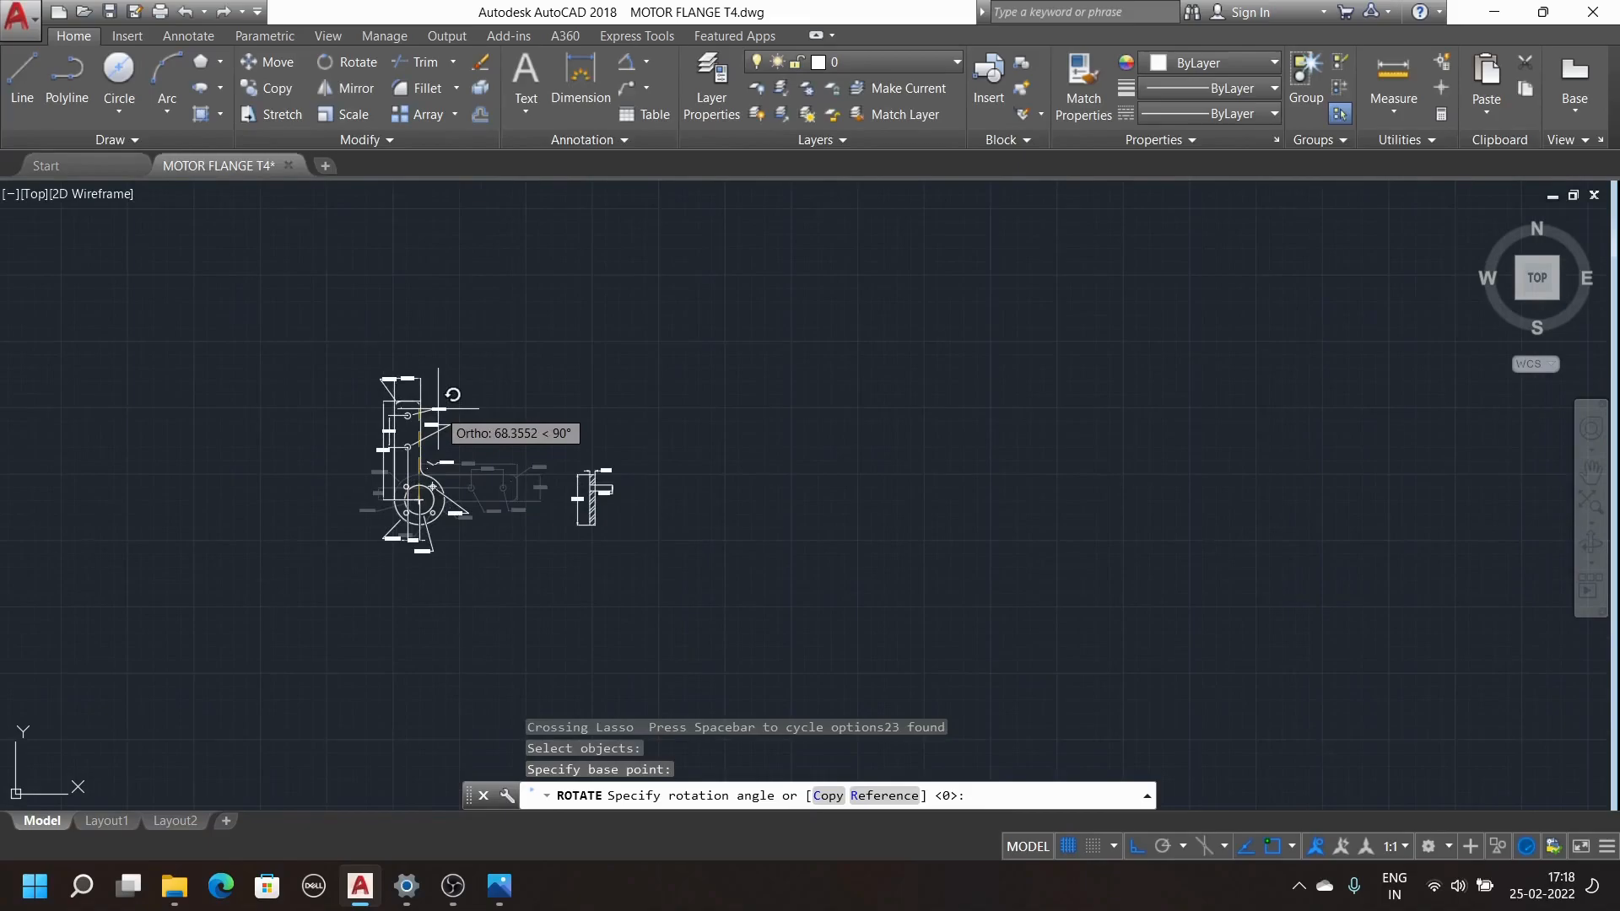
pyautogui.scroll(6, 438, 409)
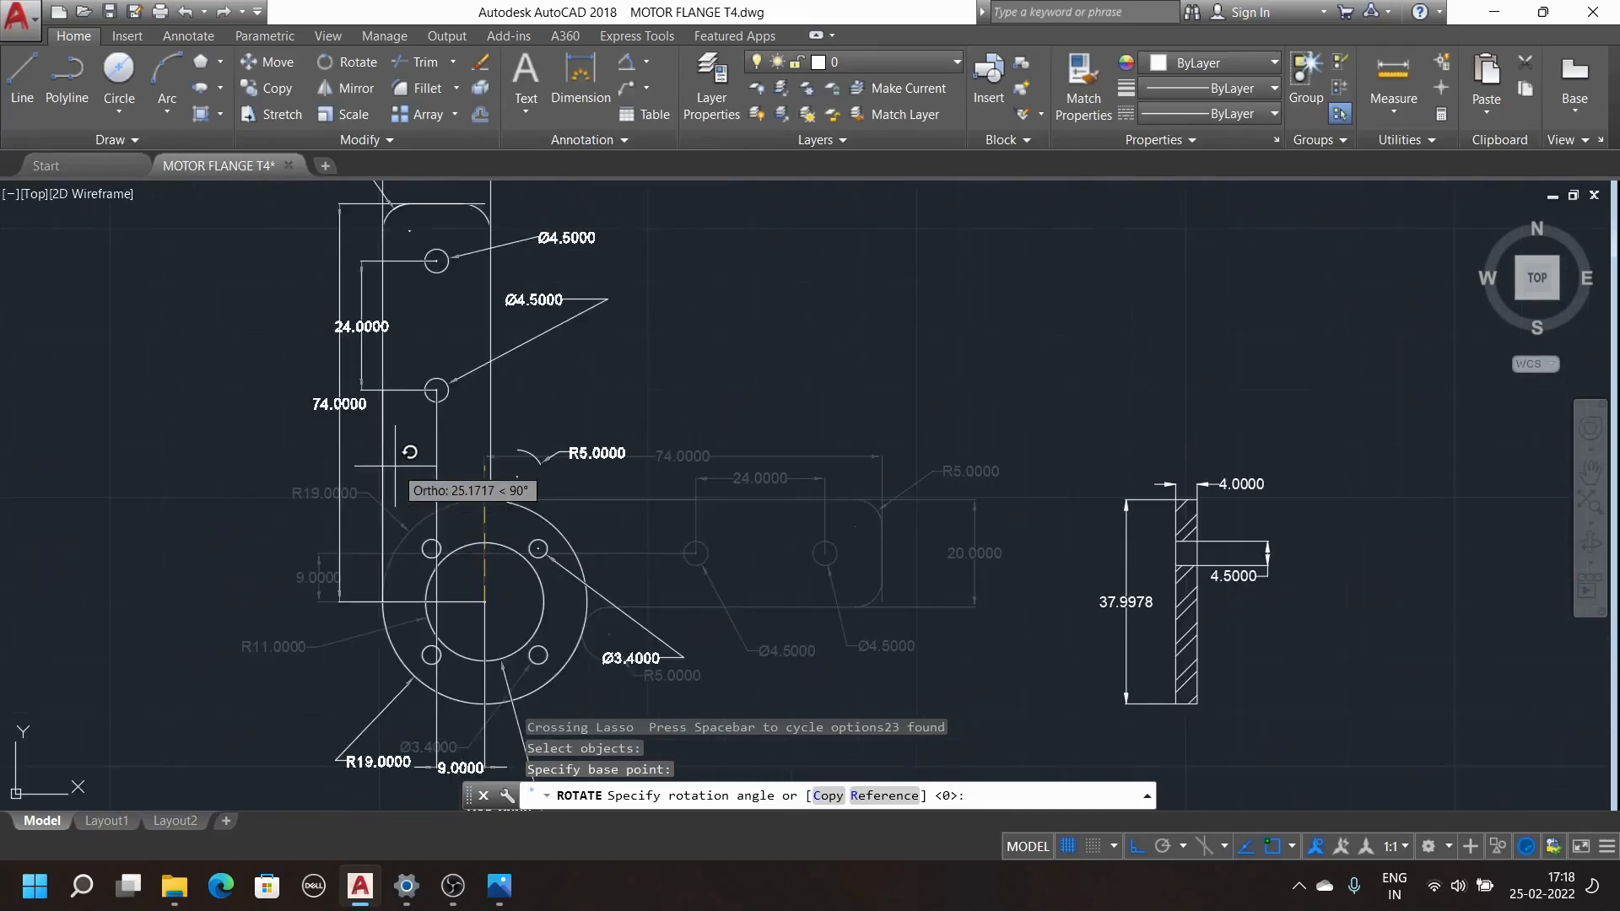
pyautogui.scroll(-2, 403, 465)
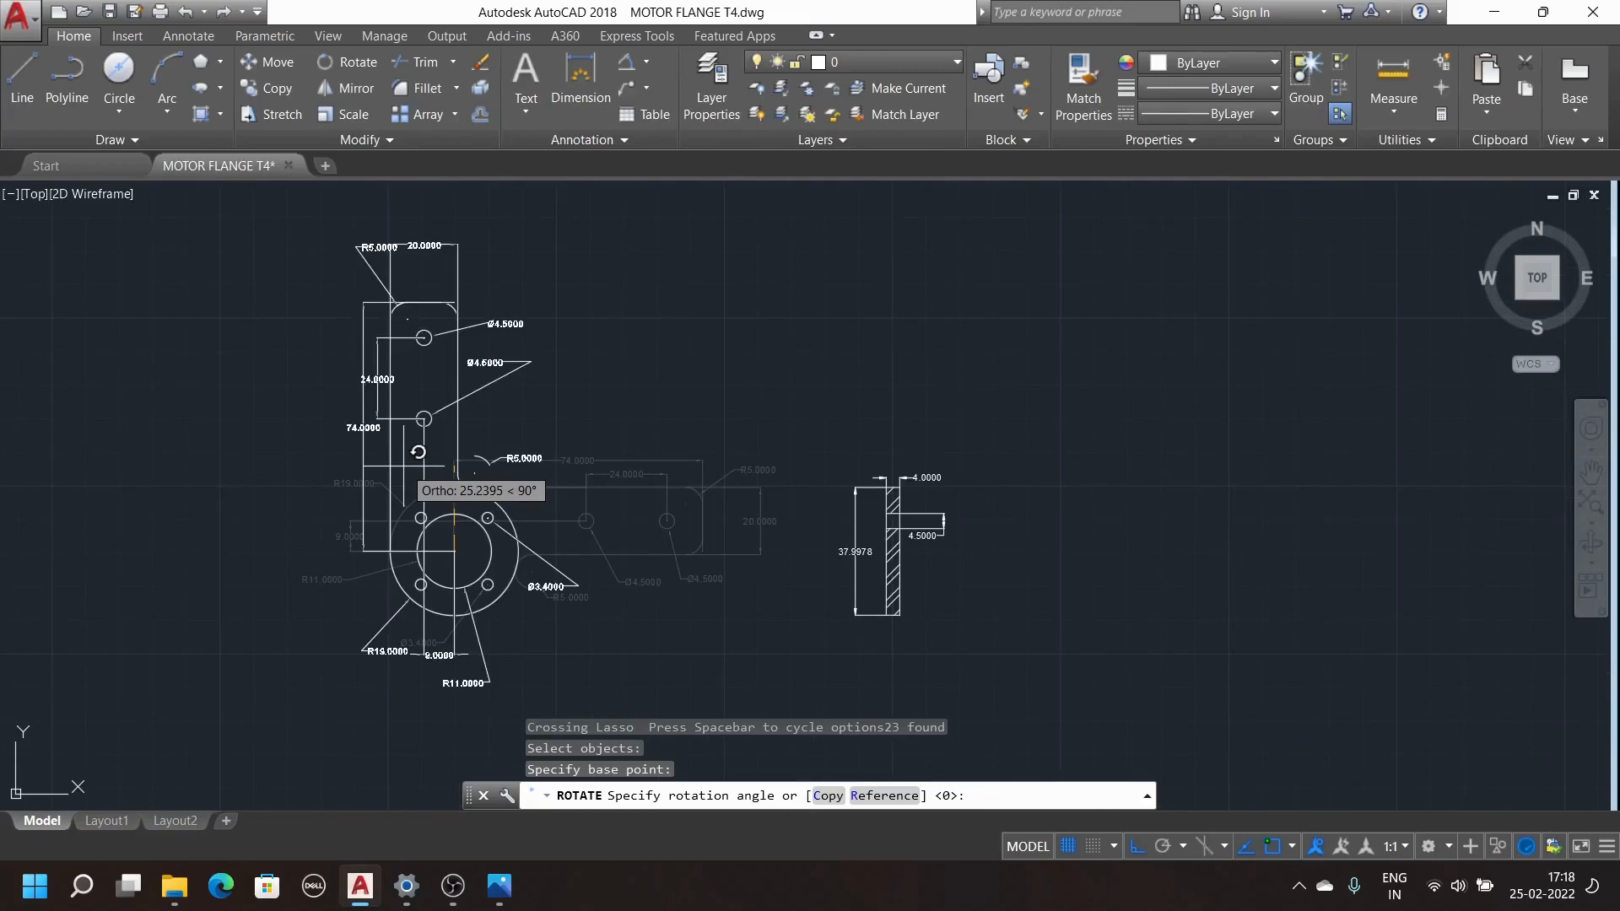
pyautogui.write('45')
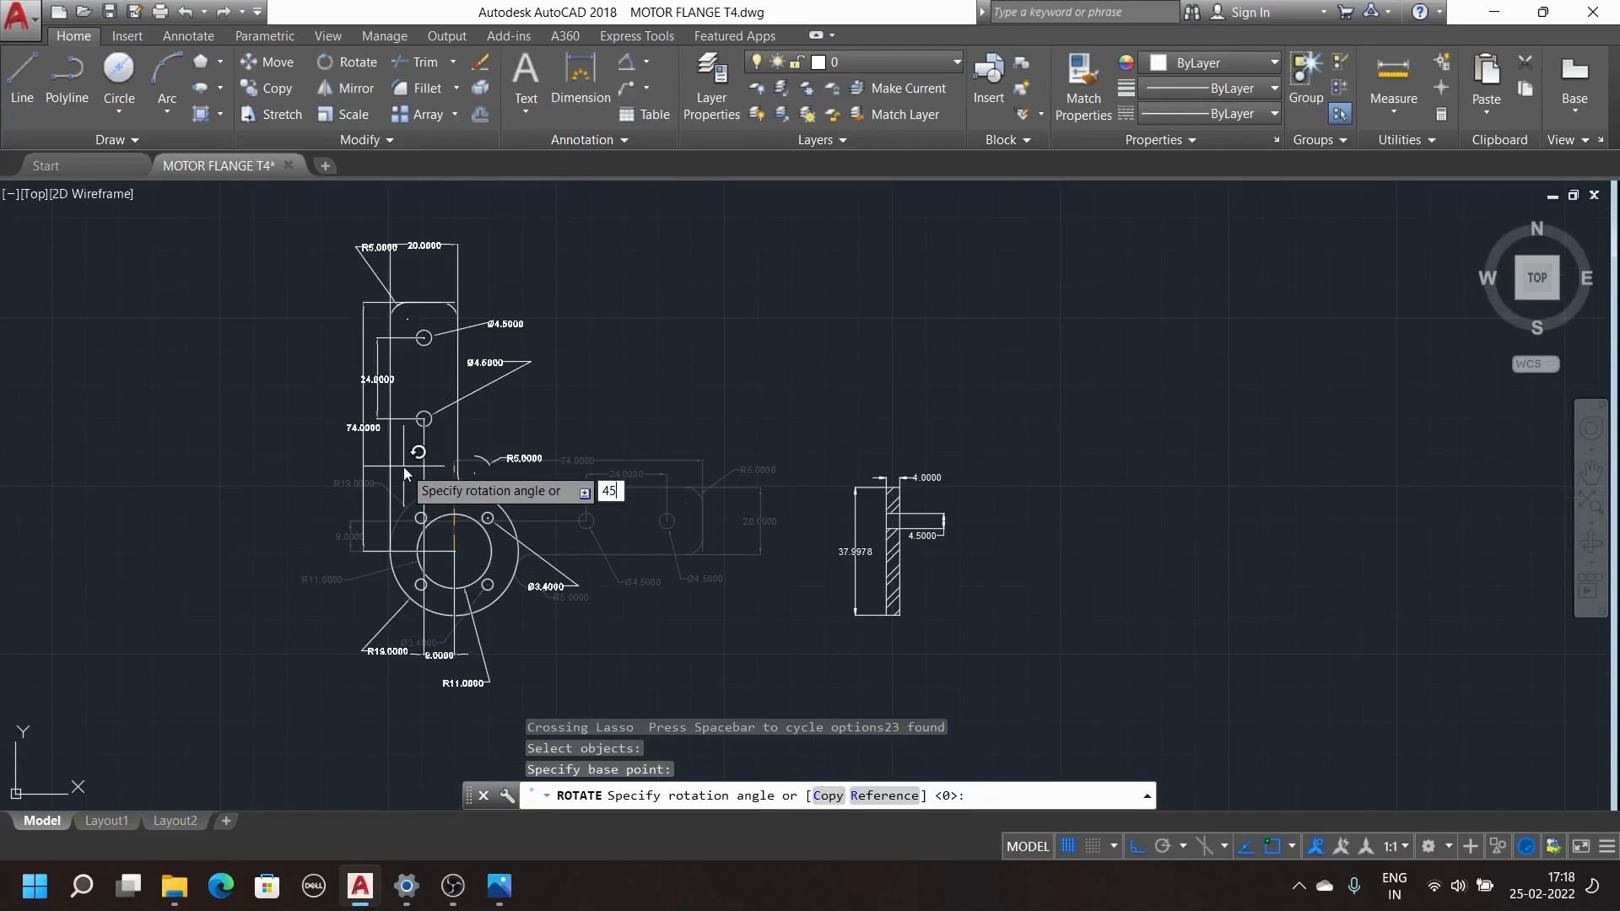
pyautogui.press('Return')
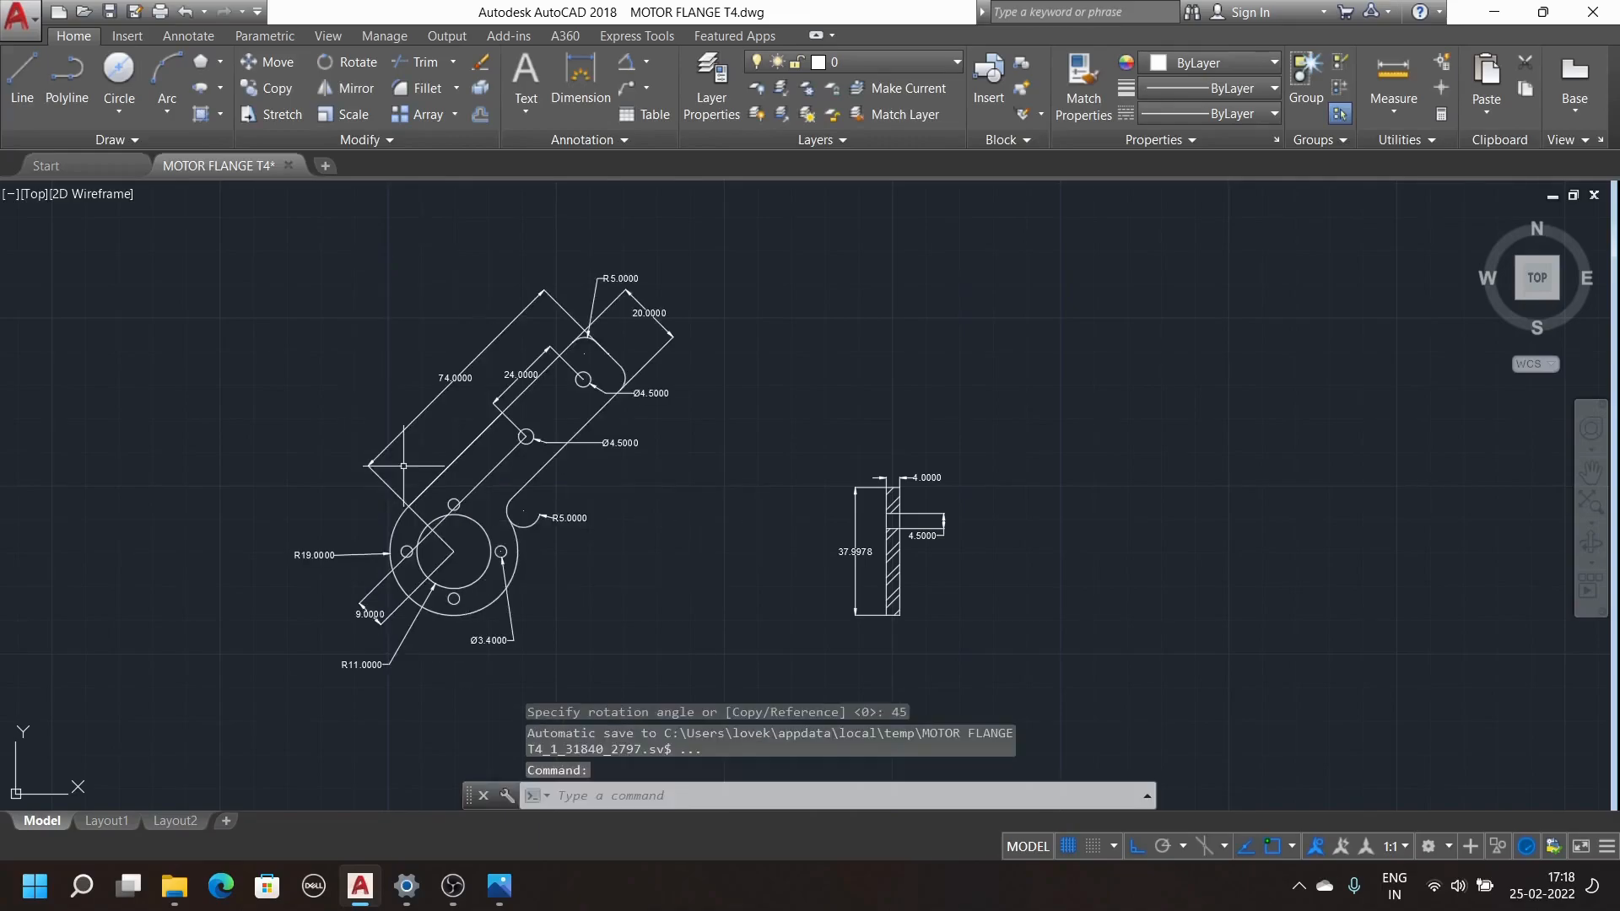
pyautogui.press('Escape')
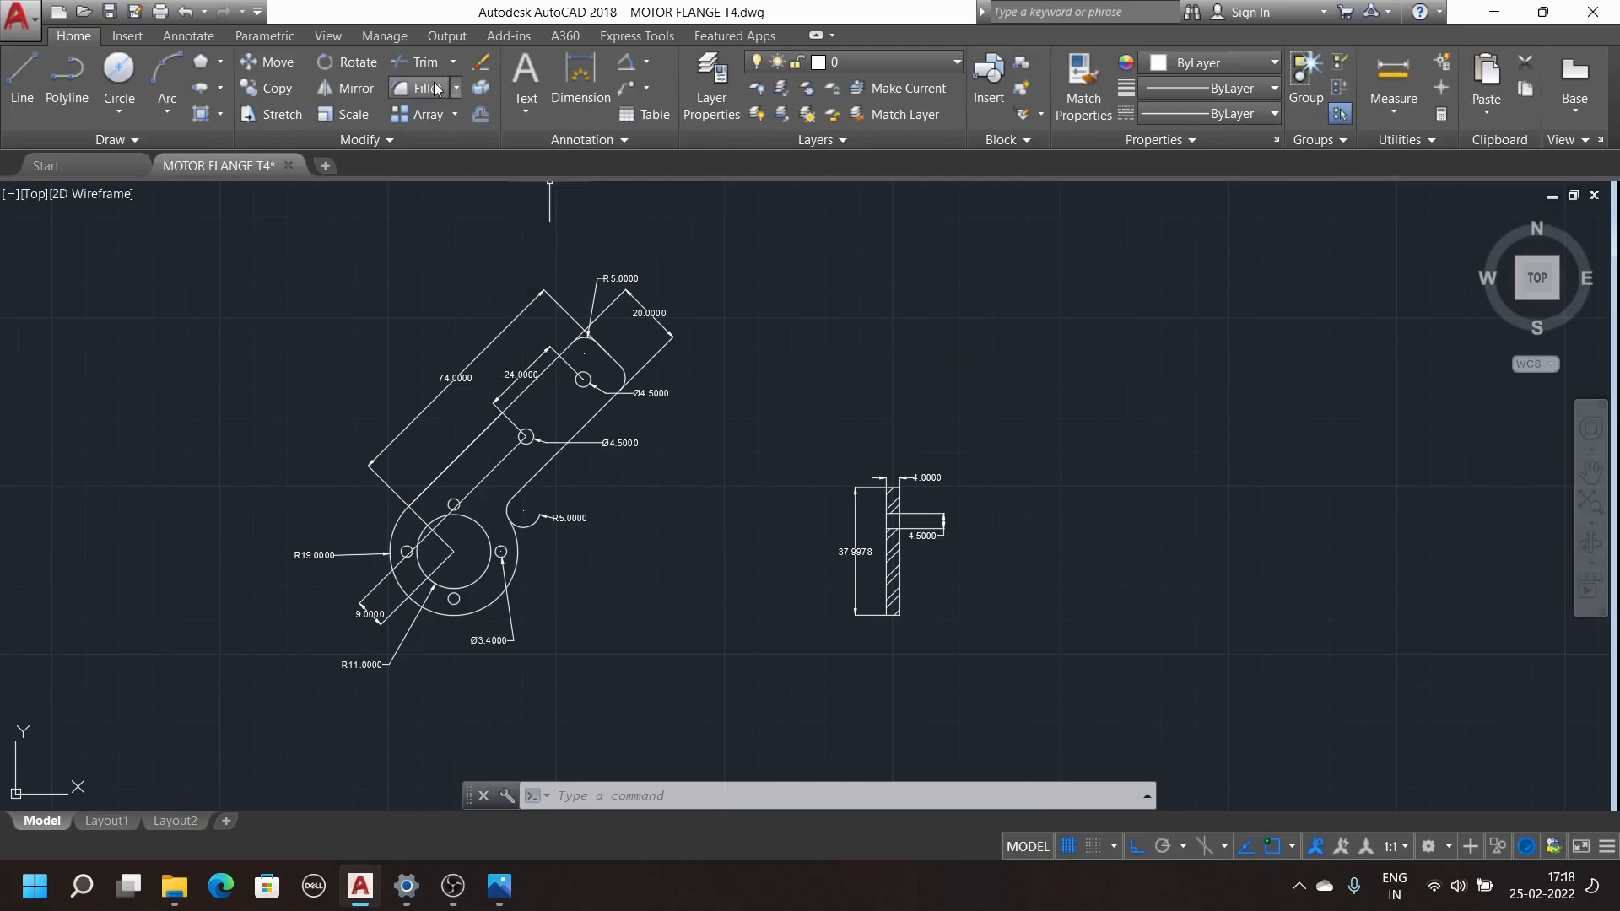
# Rotate the tilted flange front view a further 90 degrees about the R11 circle's center, and undo both rotations
pyautogui.click(346, 63)
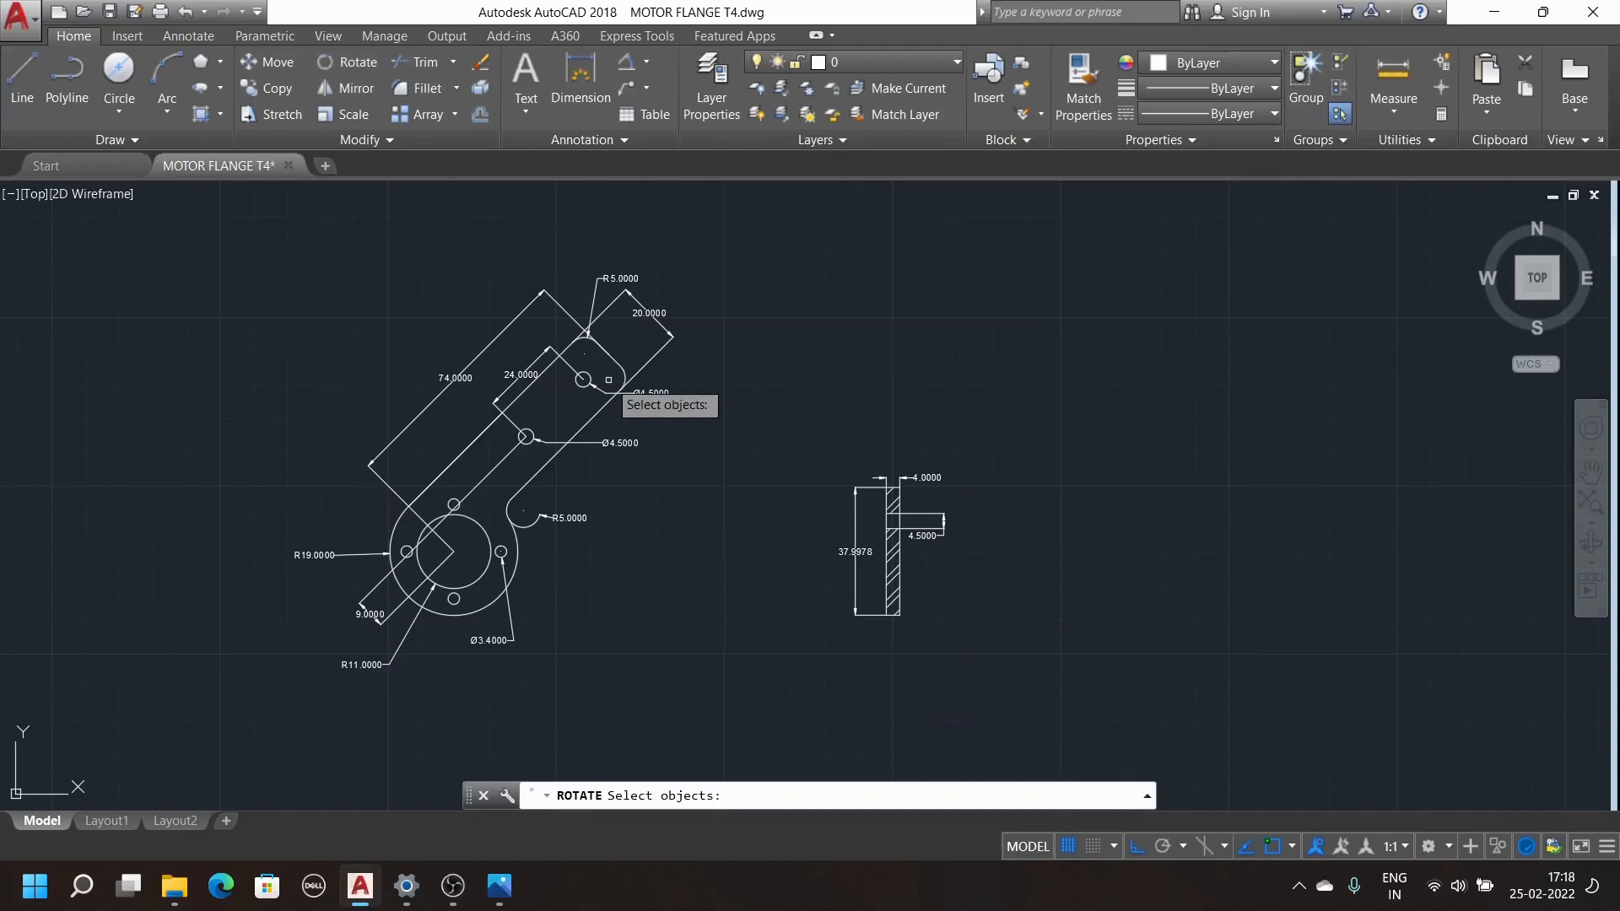
pyautogui.scroll(-2, 700, 396)
pyautogui.scroll(-1, 699, 396)
pyautogui.moveTo(746, 284)
pyautogui.mouseDown()
pyautogui.moveTo(698, 456)
pyautogui.moveTo(568, 537)
pyautogui.moveTo(492, 543)
pyautogui.moveTo(461, 397)
pyautogui.mouseUp()
pyautogui.scroll(6, 701, 350)
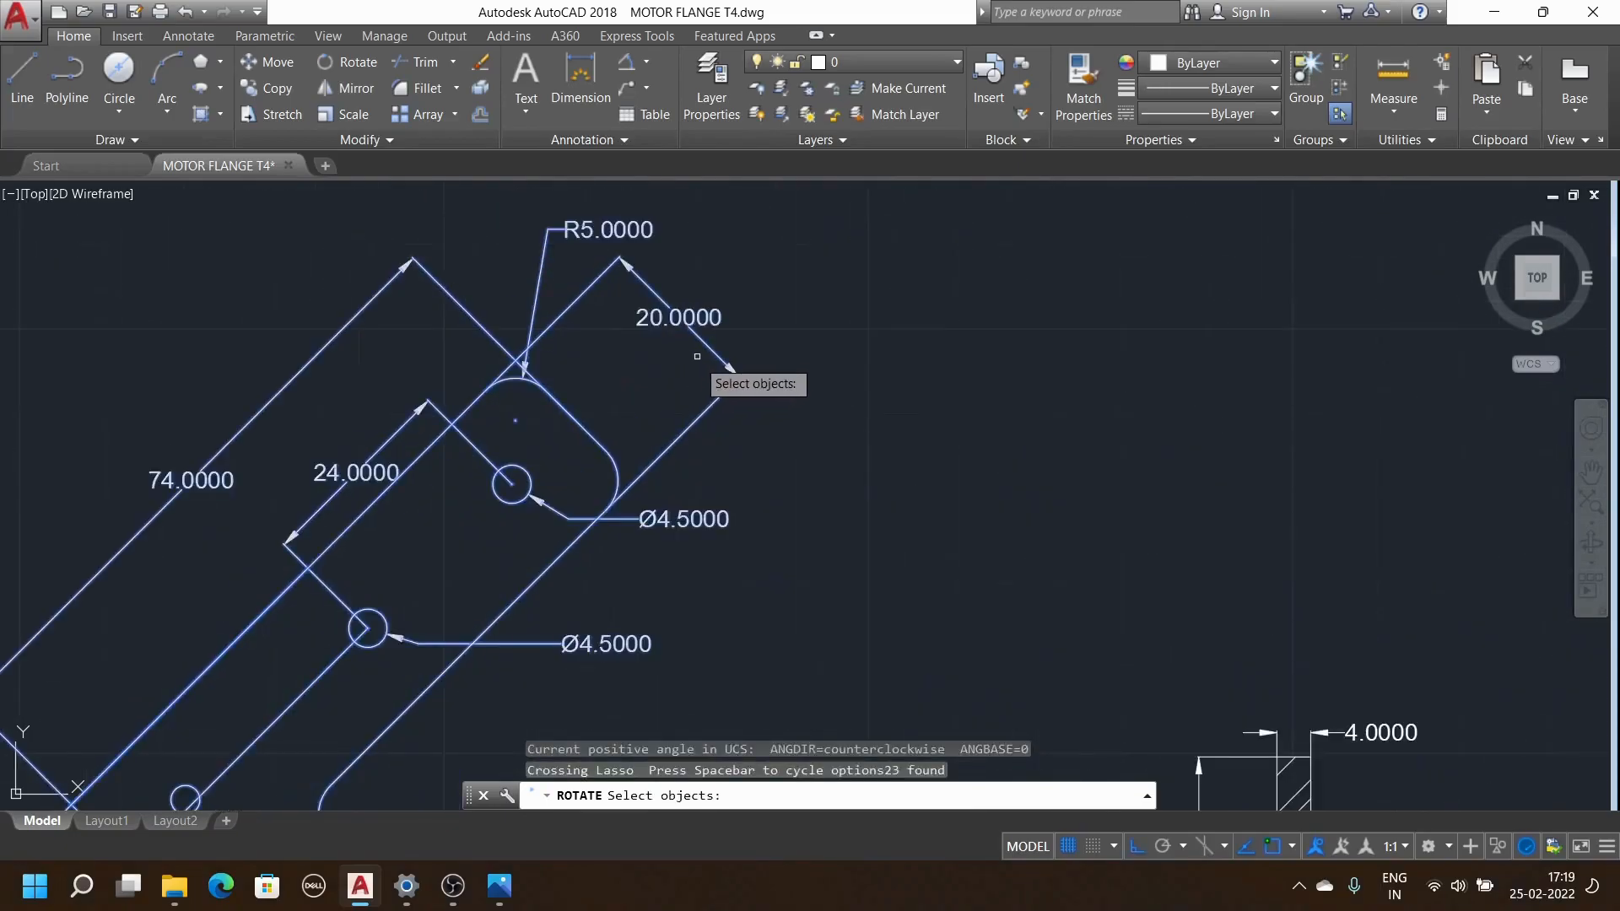
pyautogui.press('Return')
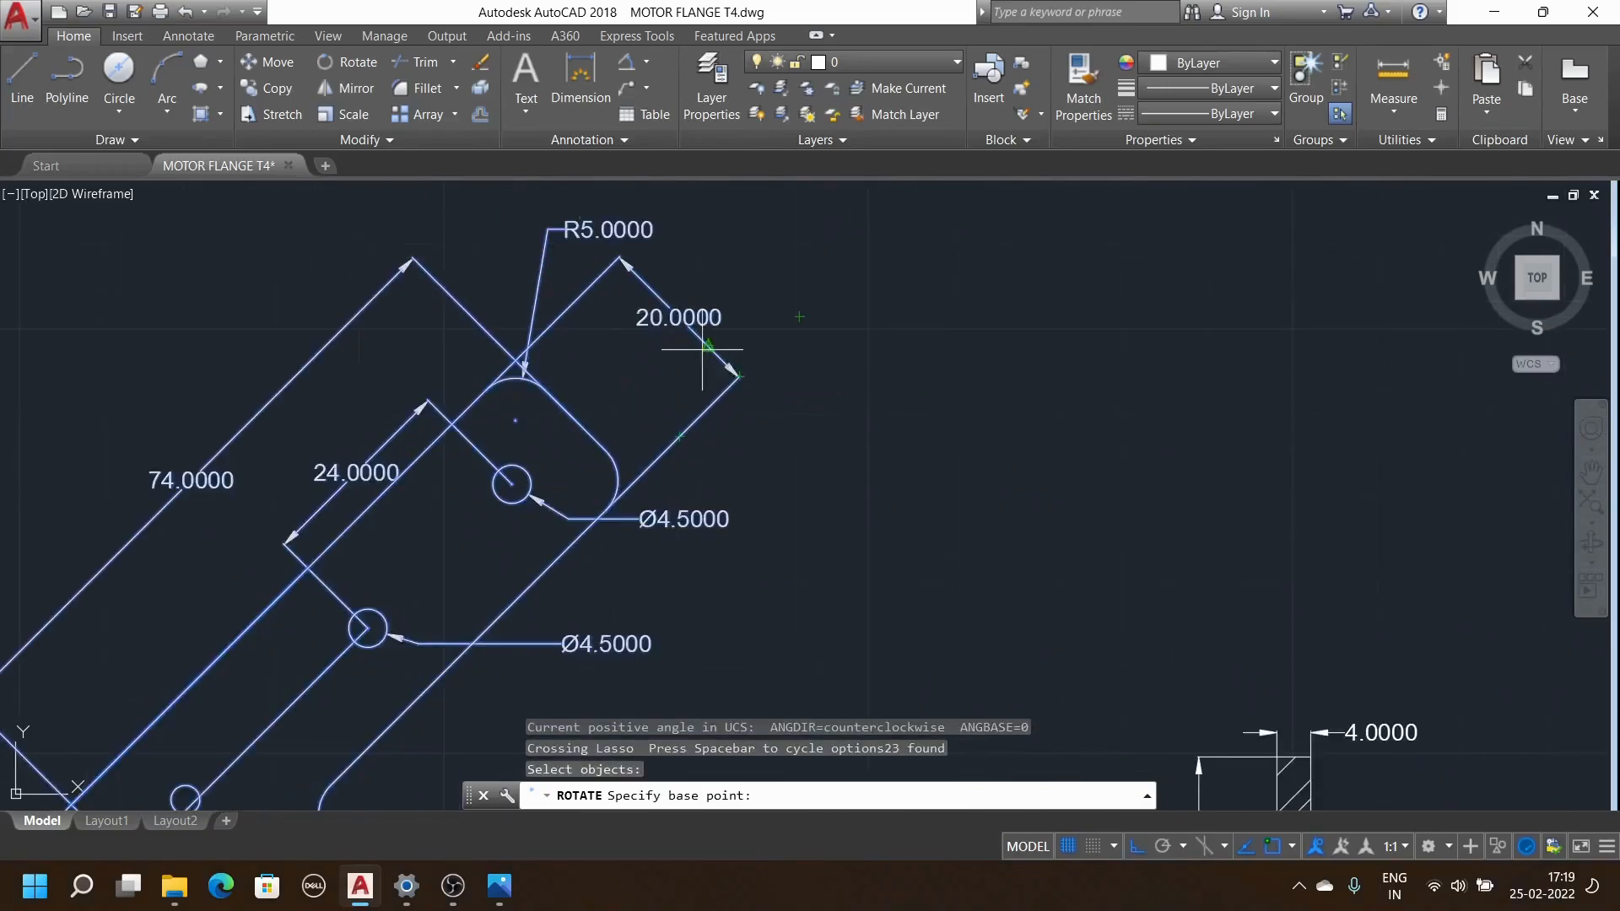
pyautogui.scroll(-4, 694, 348)
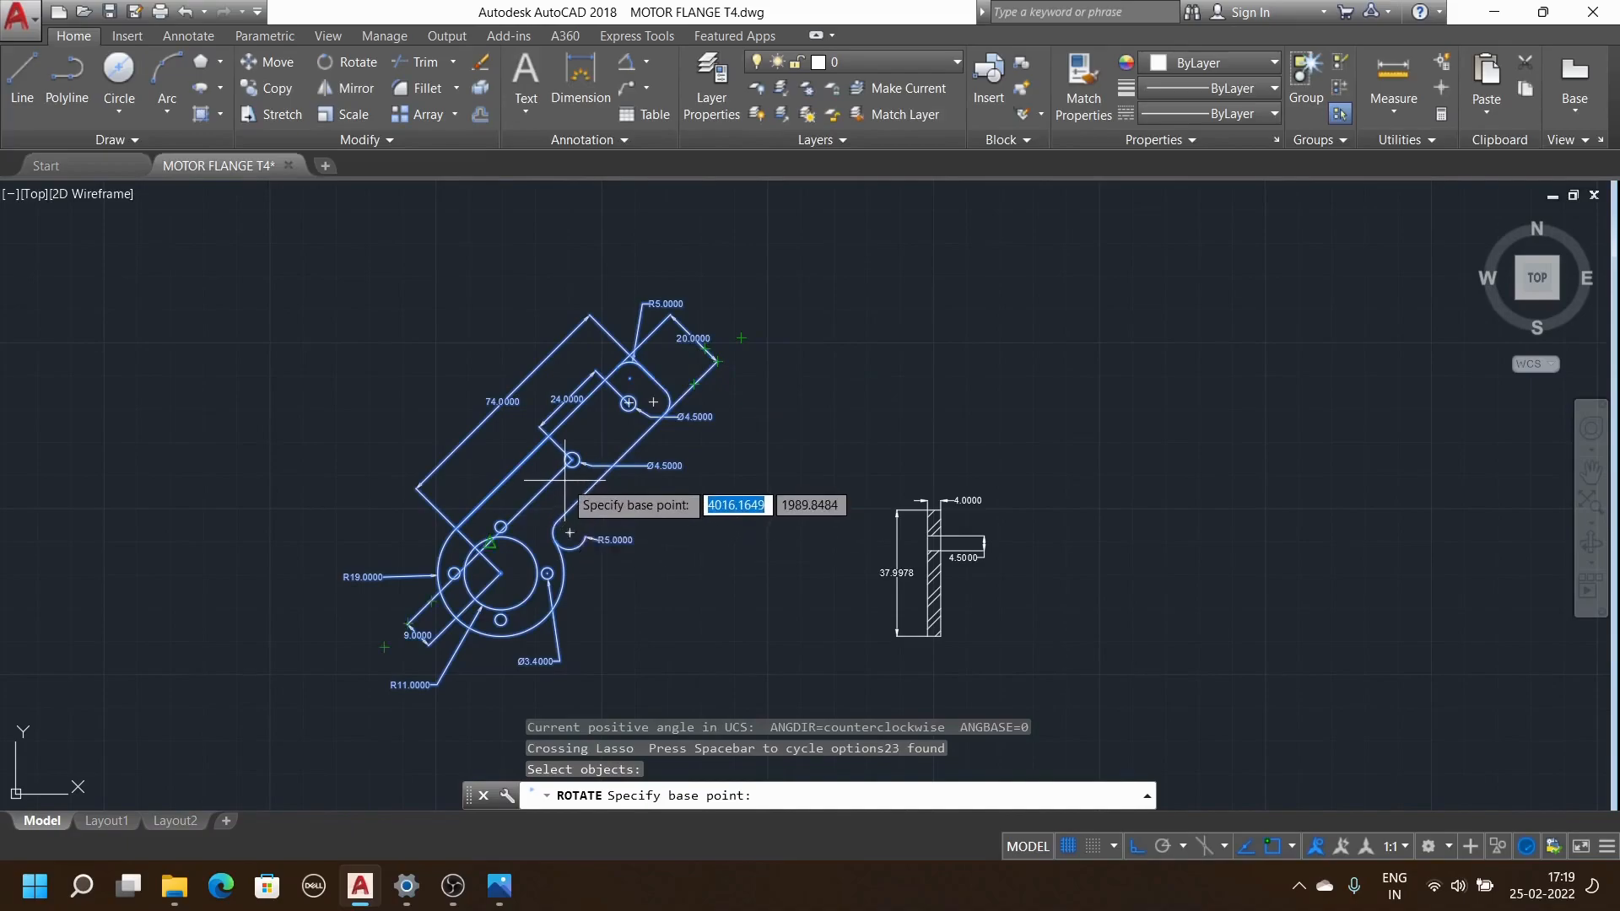
pyautogui.scroll(6, 494, 575)
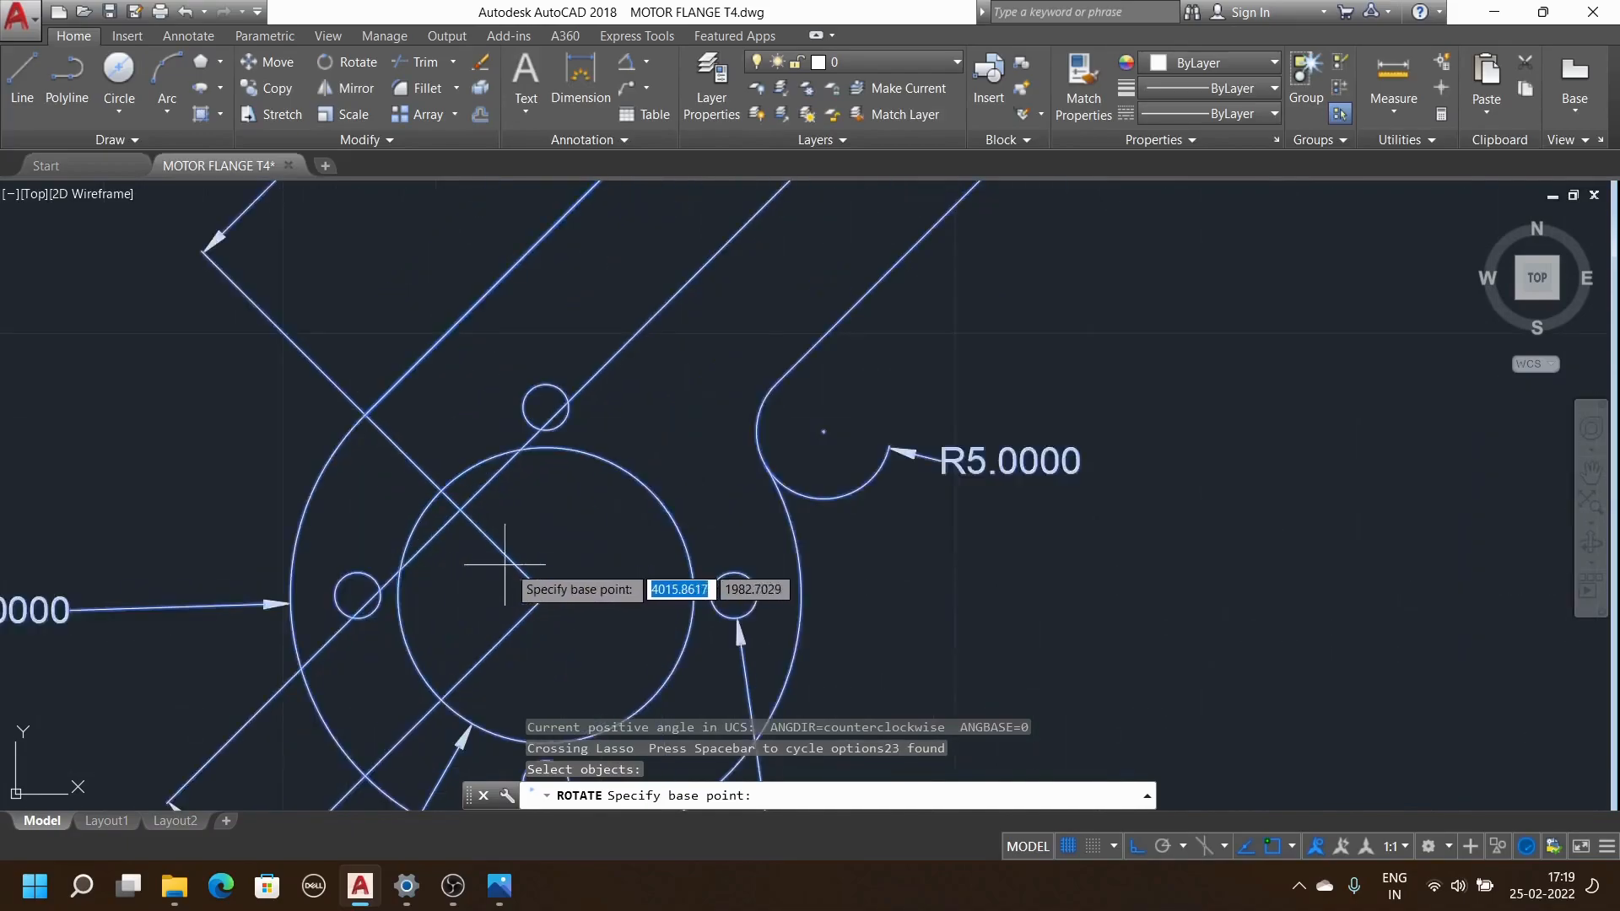
pyautogui.click(544, 582)
pyautogui.scroll(-5, 544, 580)
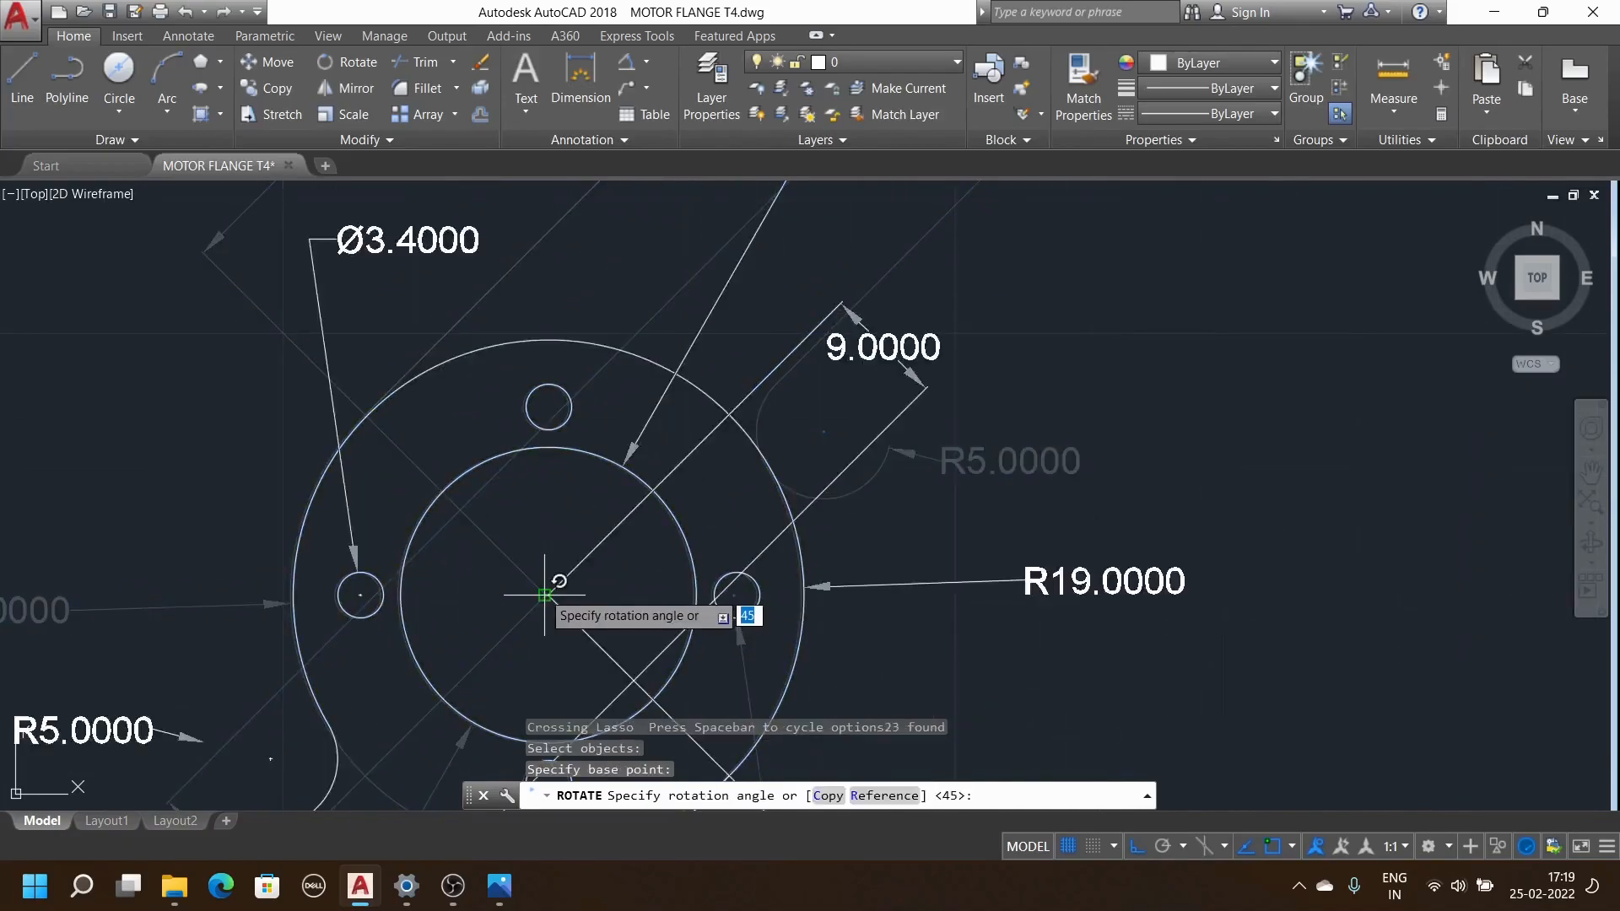
pyautogui.scroll(-4, 547, 568)
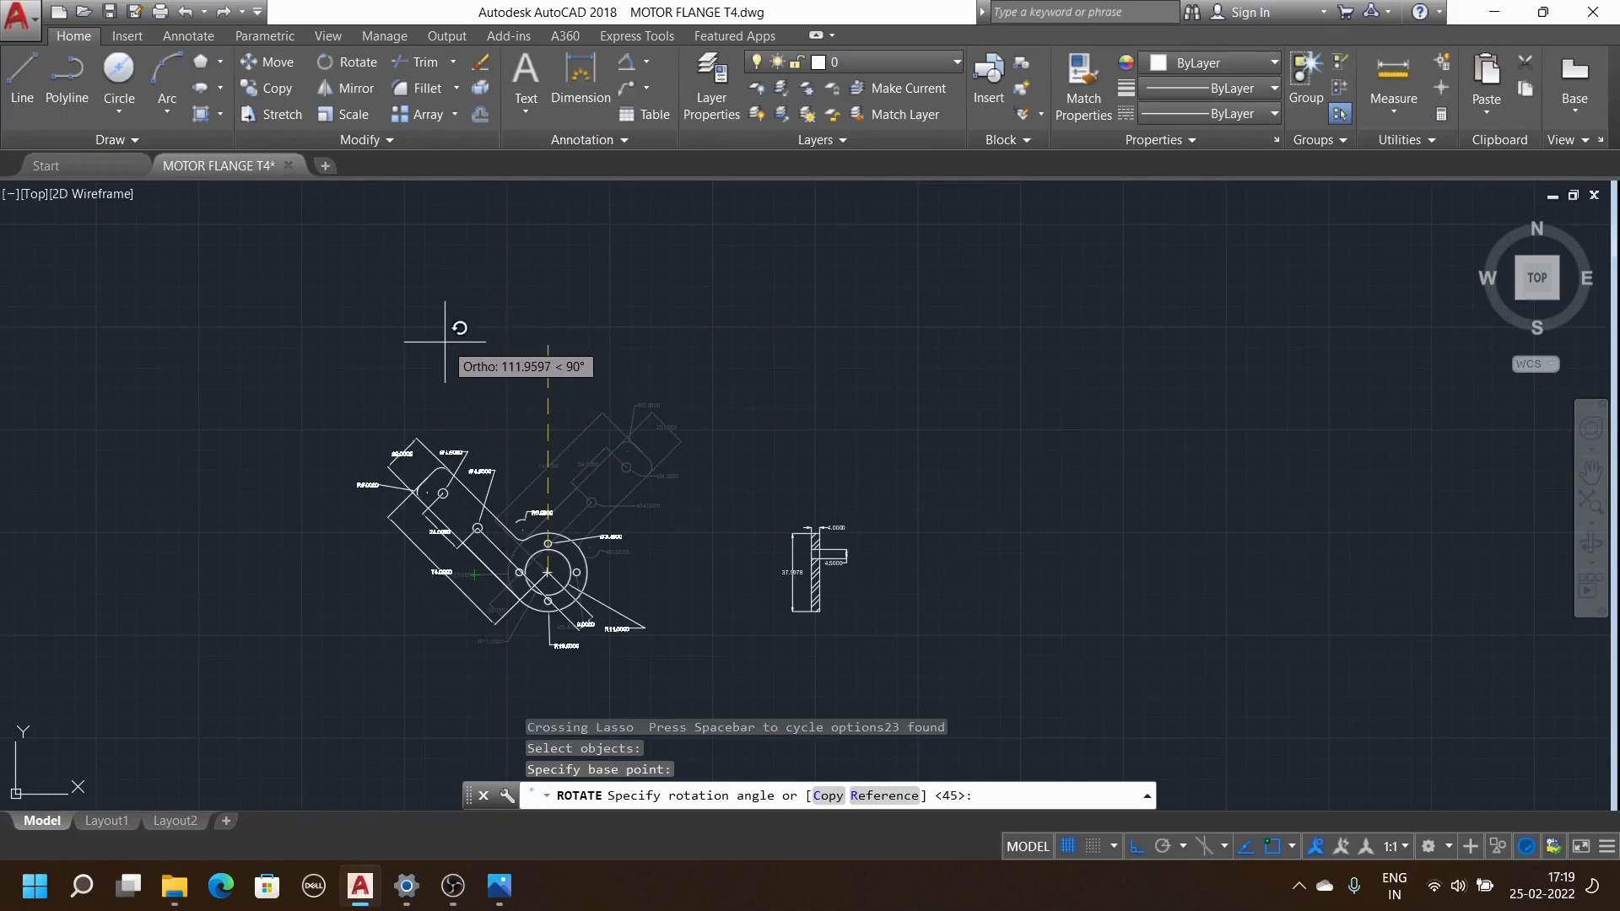
pyautogui.write('90')
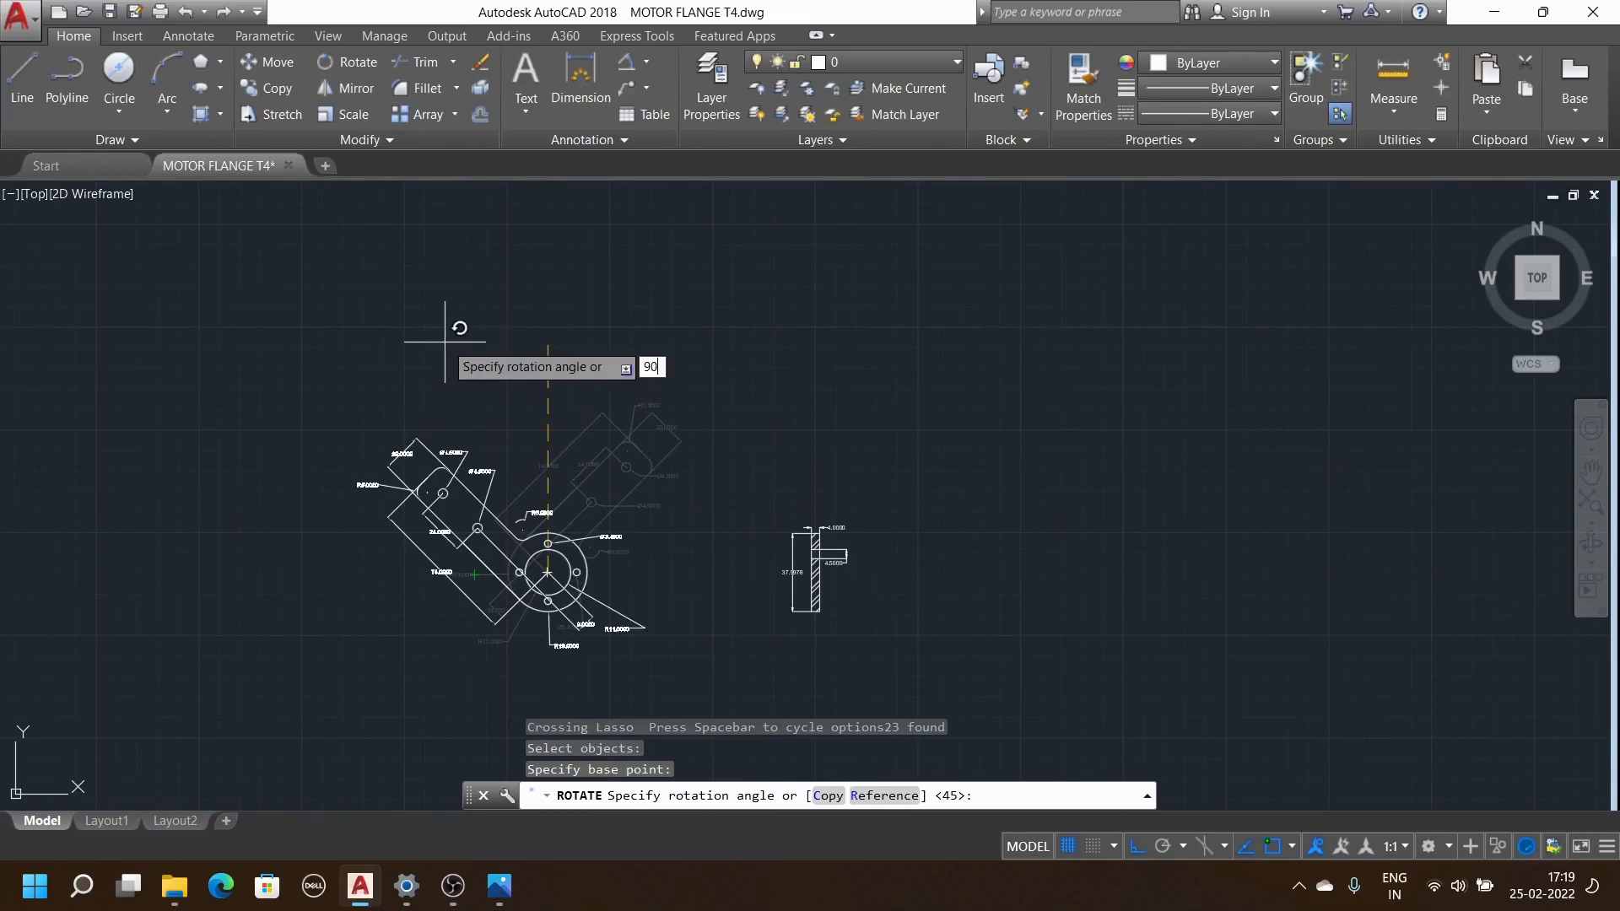
pyautogui.press('Return')
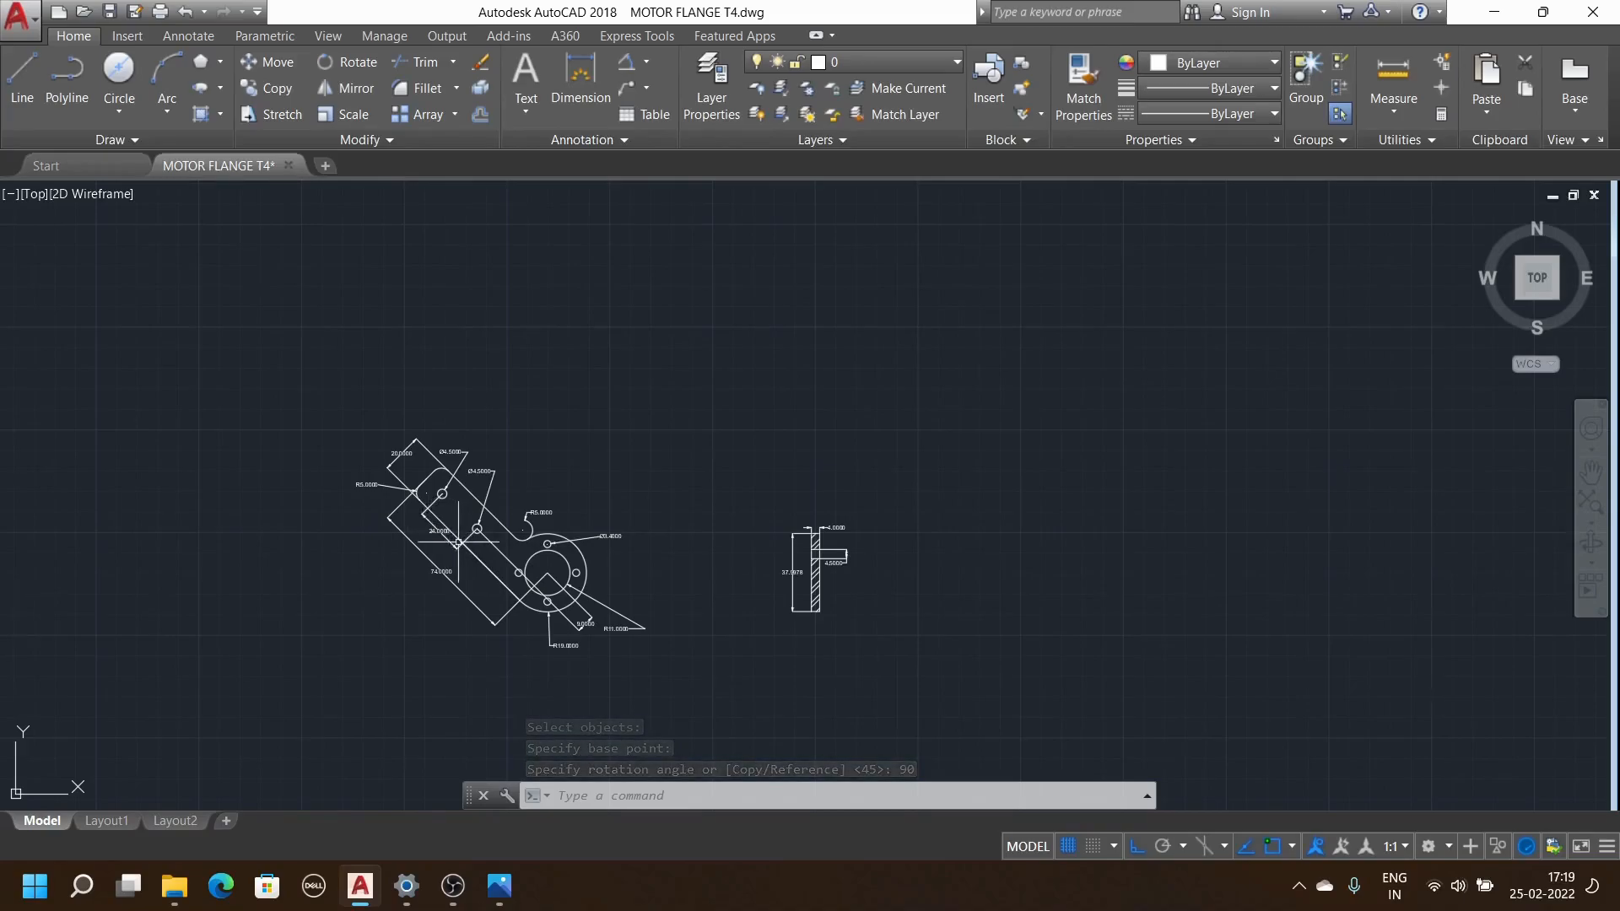
pyautogui.hotkey('ctrl', 'z')
pyautogui.hotkey('ctrl', 'z')
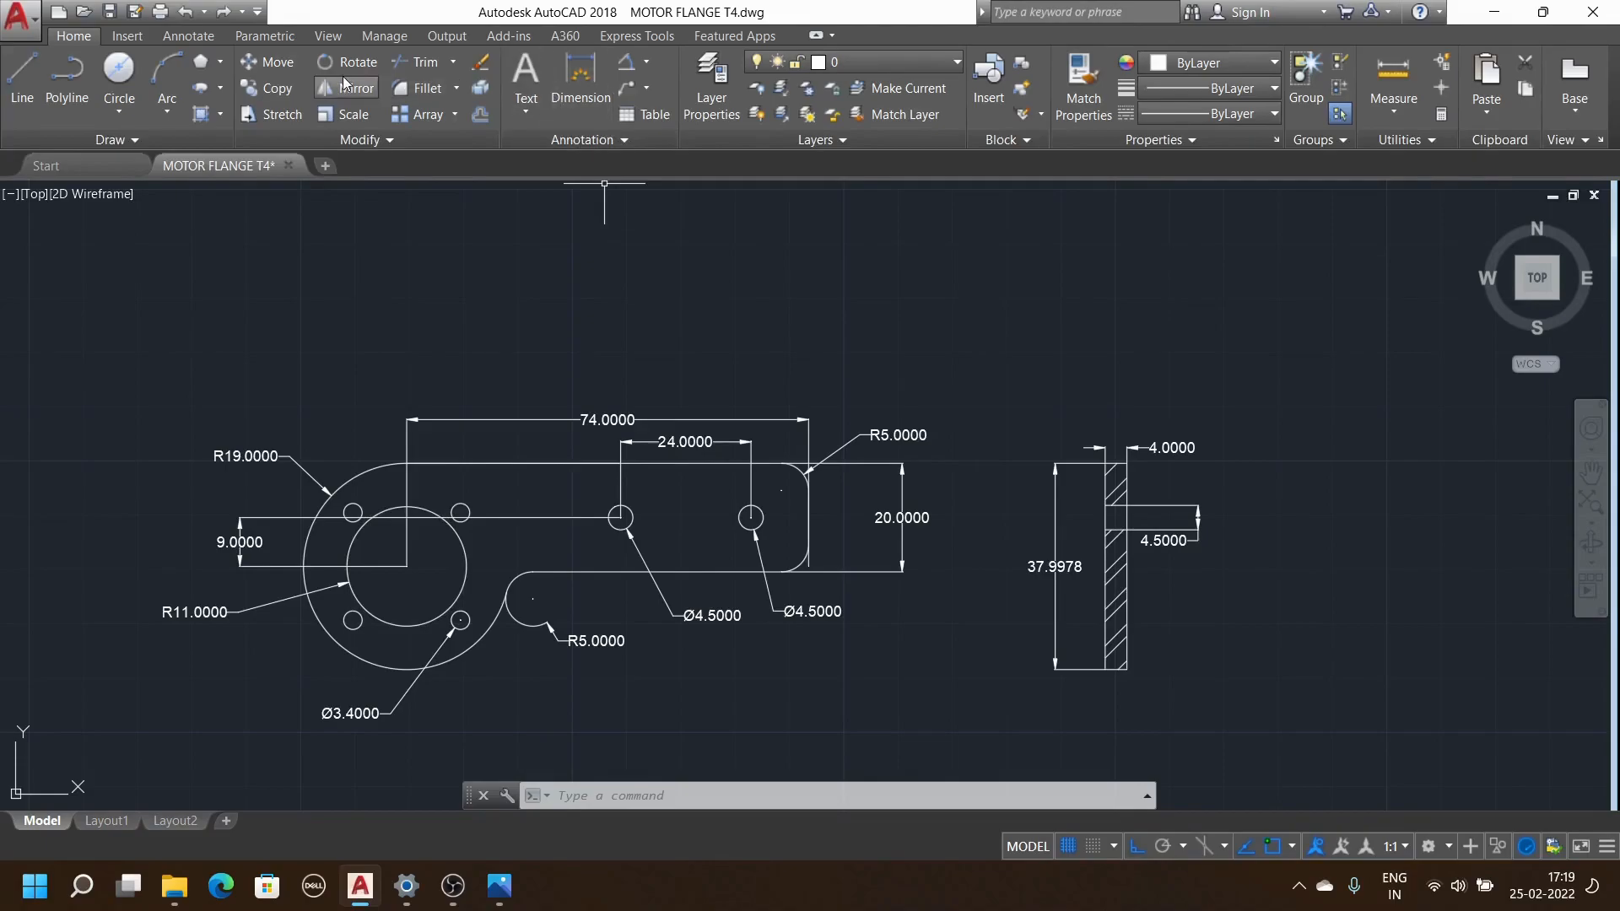
# Rotate the flange's front view with its dimensions by 90 degrees about the center of the R11 circle
pyautogui.click(367, 62)
pyautogui.click(942, 347)
pyautogui.moveTo(947, 447)
pyautogui.mouseDown()
pyautogui.moveTo(833, 718)
pyautogui.moveTo(312, 721)
pyautogui.moveTo(105, 667)
pyautogui.moveTo(46, 466)
pyautogui.moveTo(105, 314)
pyautogui.mouseUp()
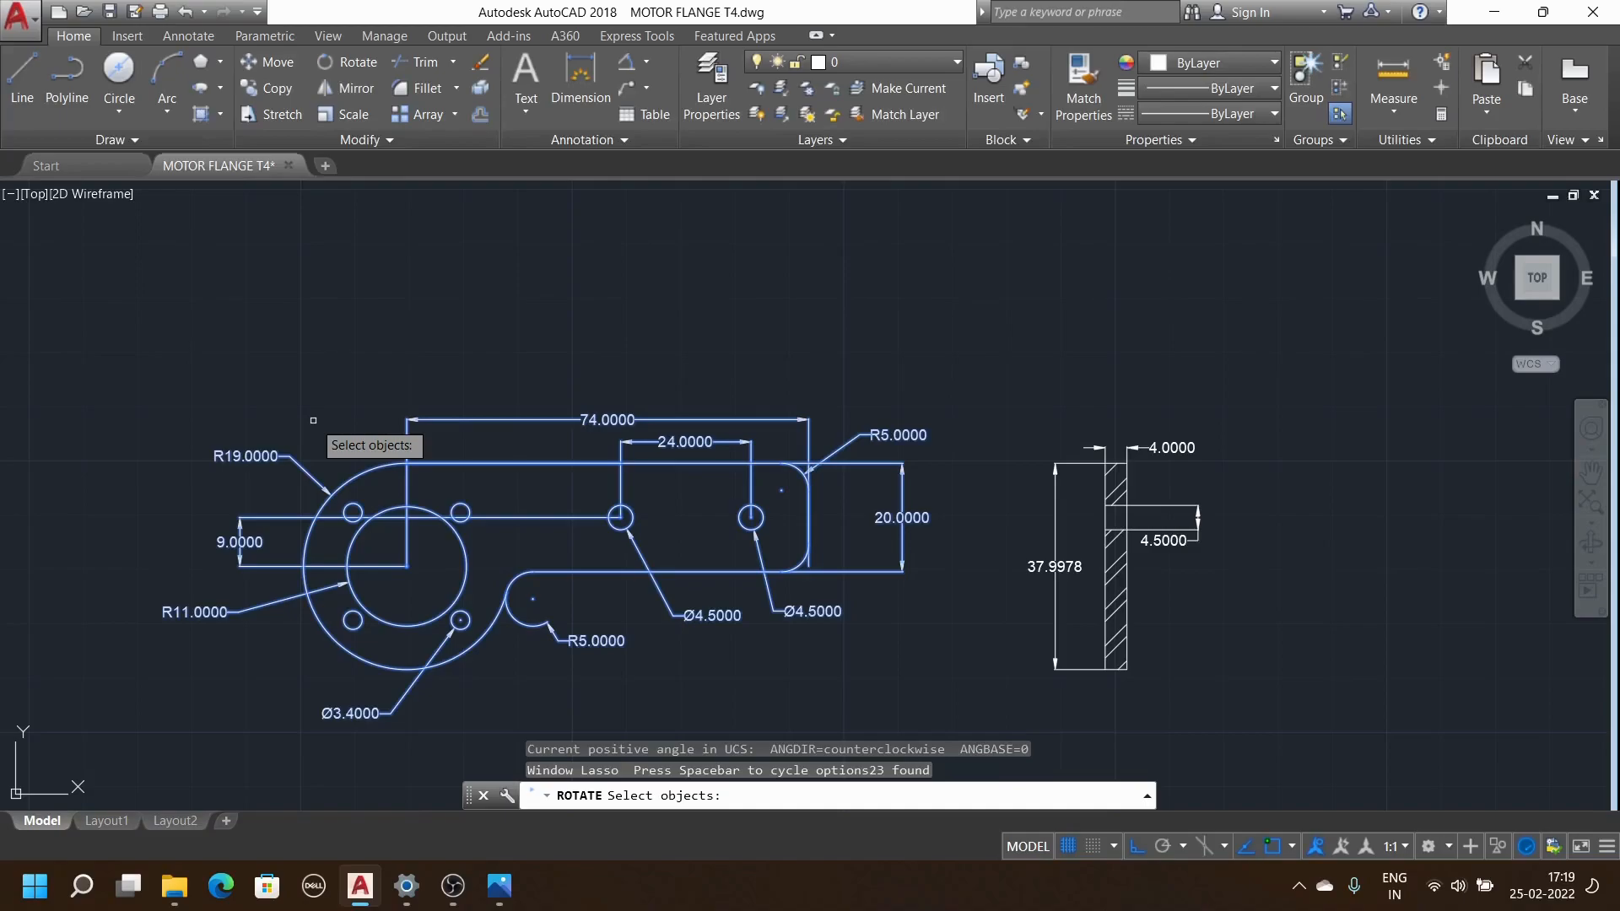
pyautogui.press('Return')
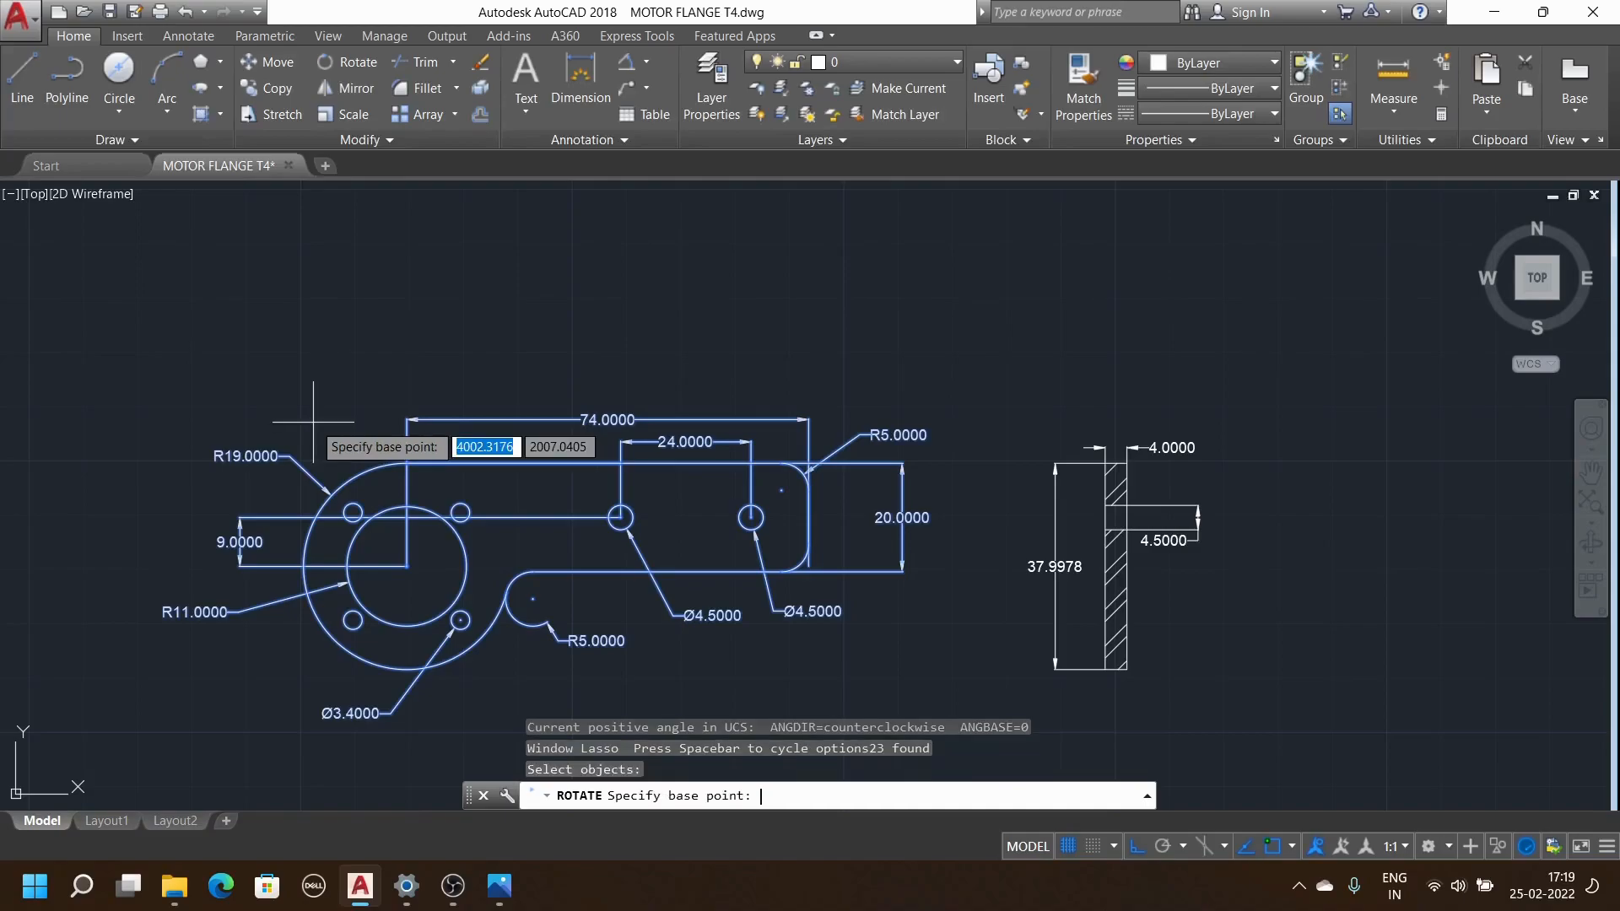
pyautogui.click(408, 566)
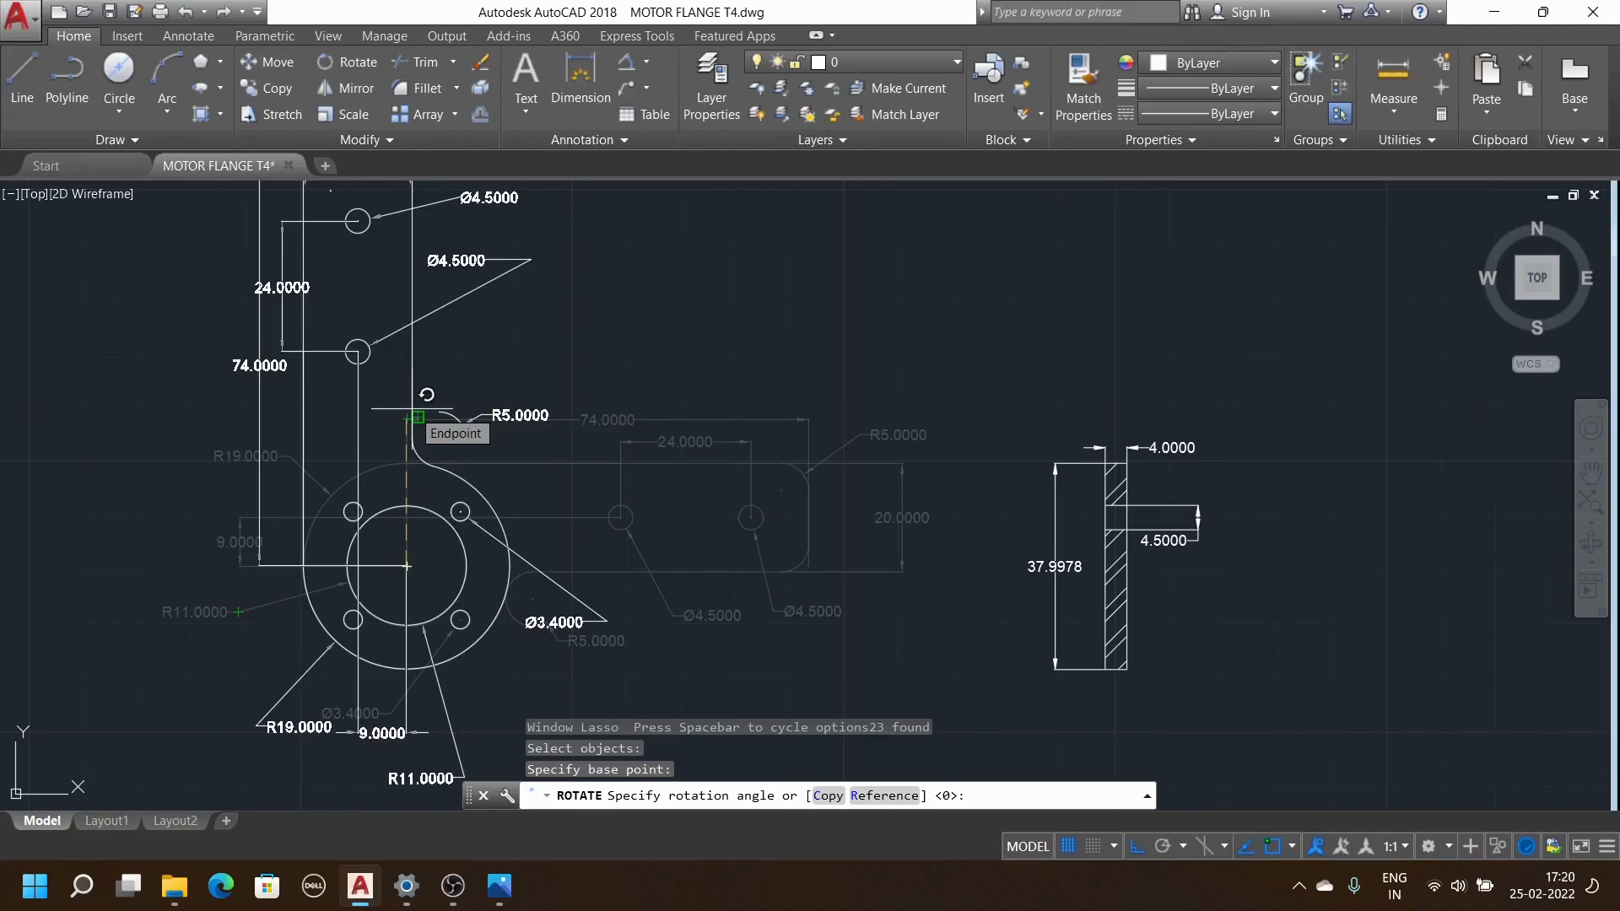
pyautogui.scroll(-5, 418, 417)
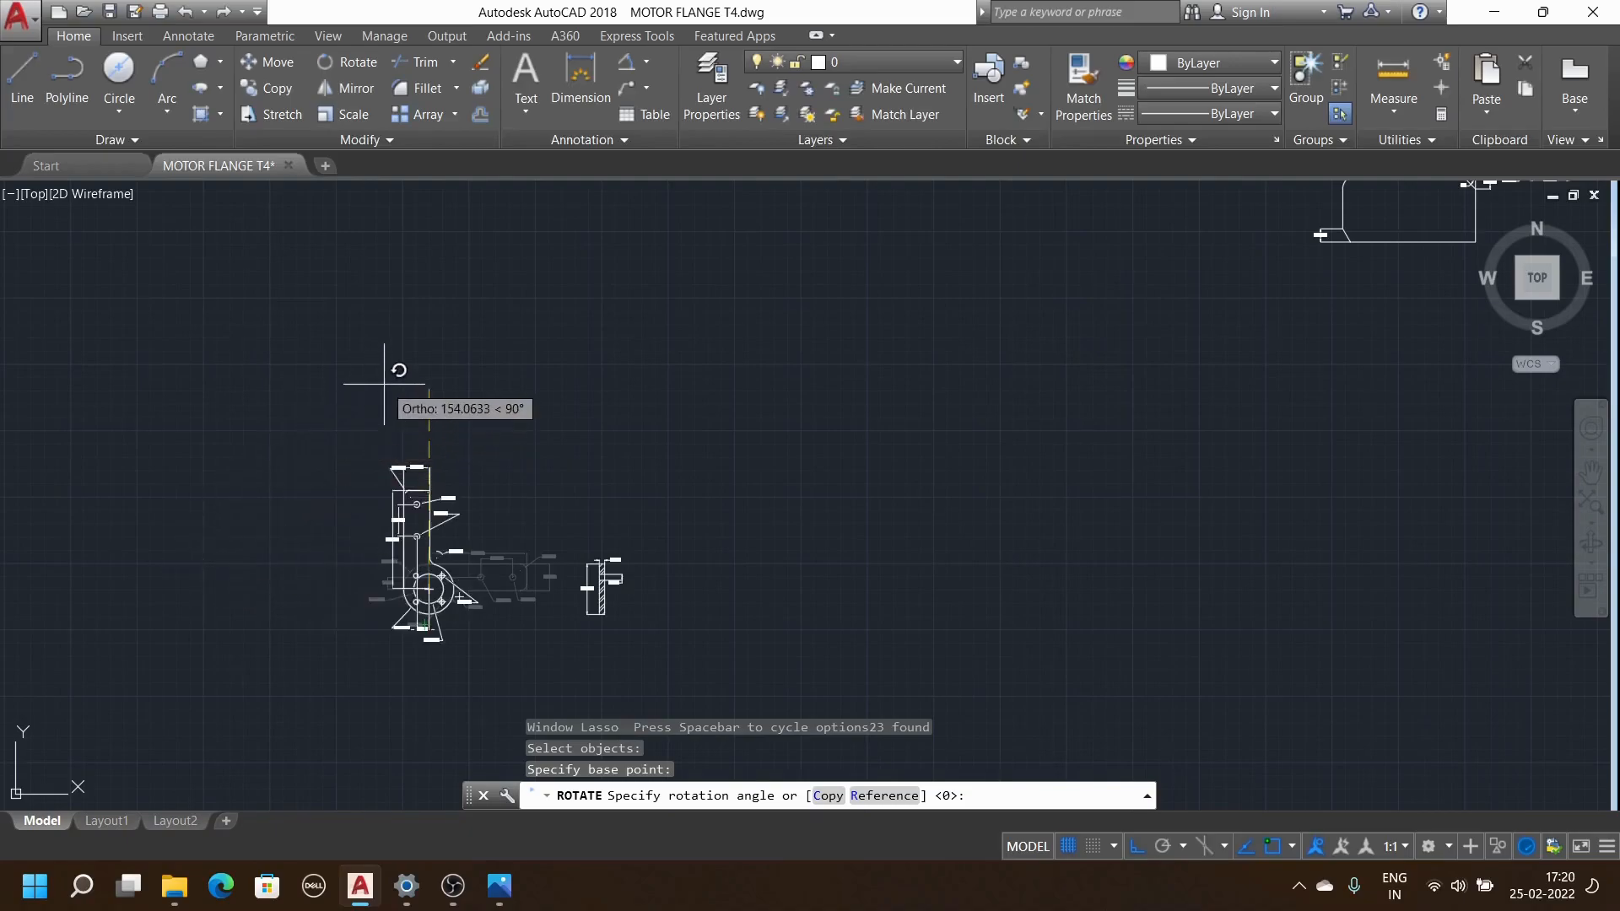
pyautogui.write('90')
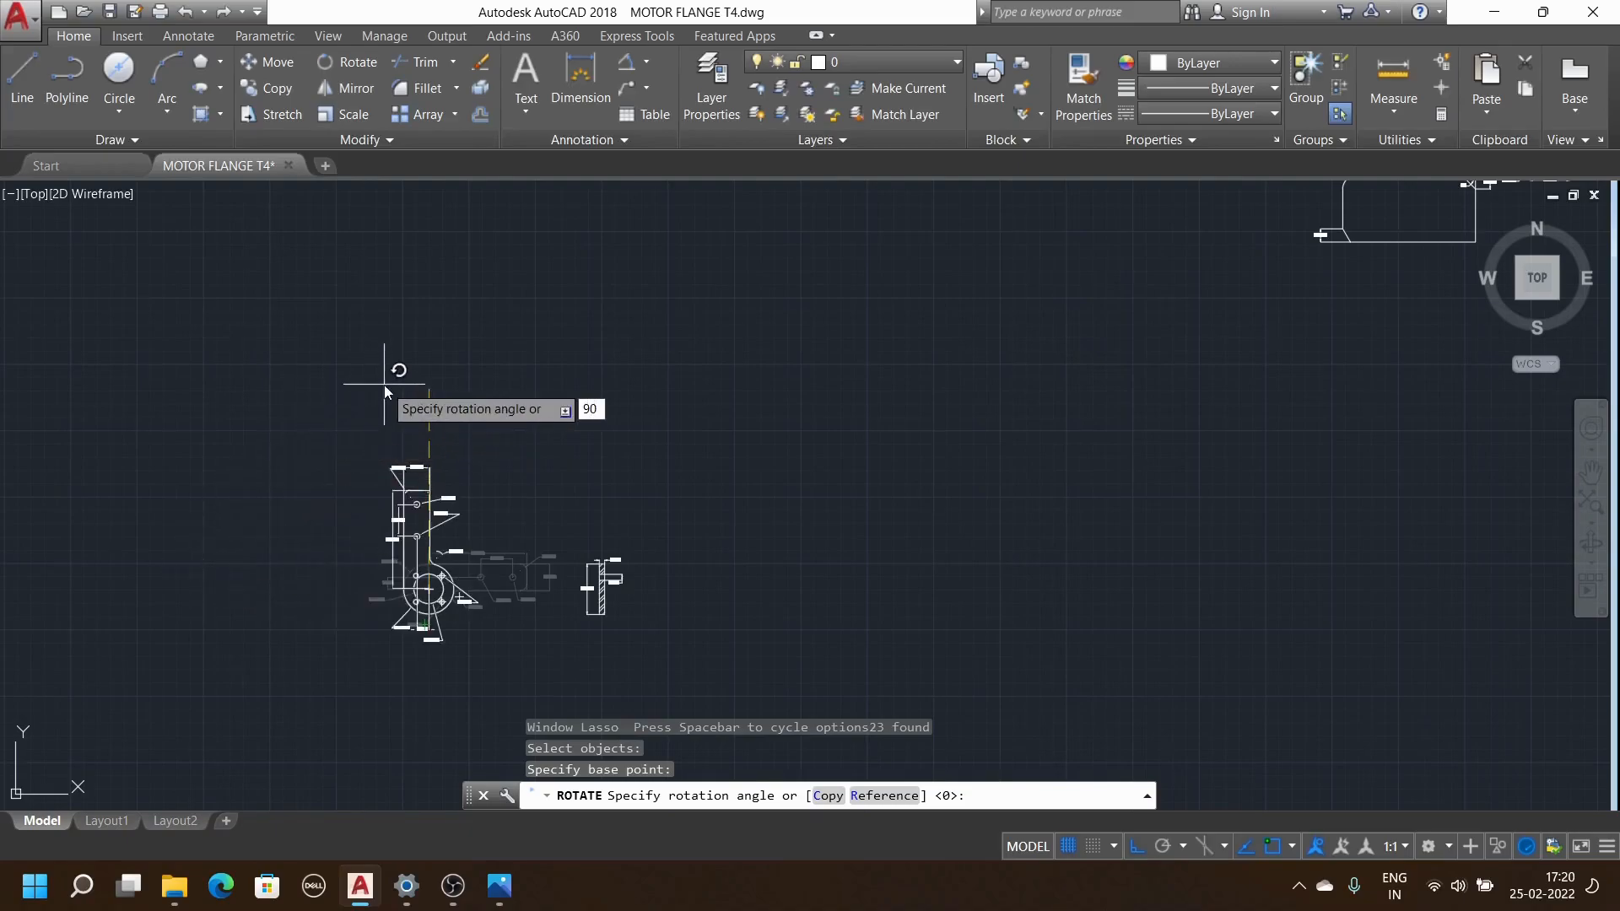
pyautogui.press('Return')
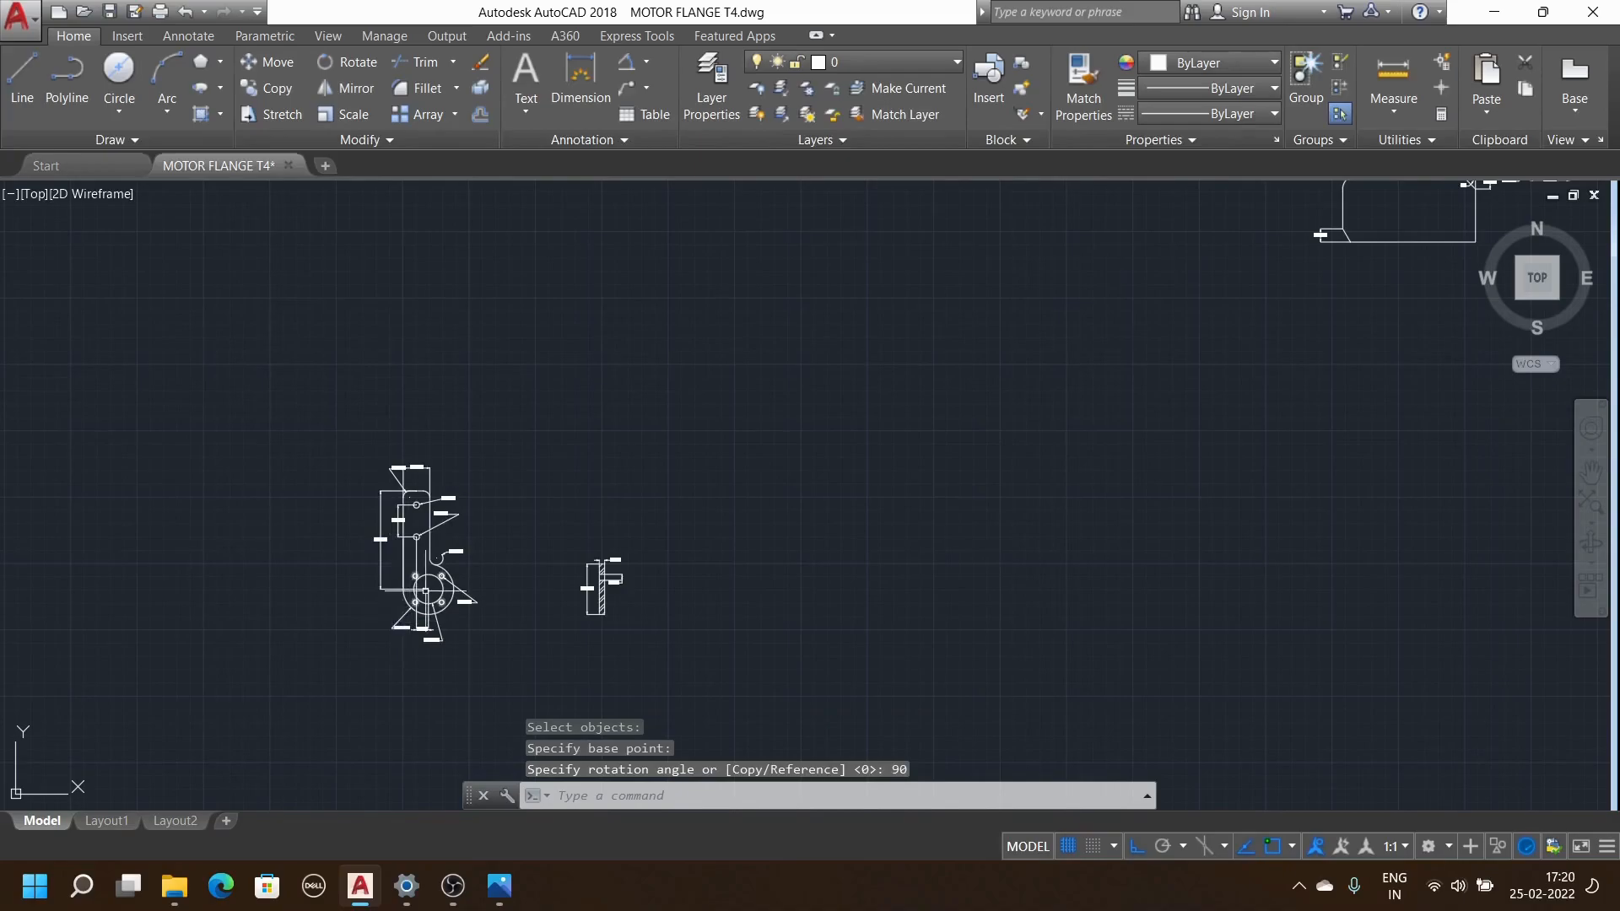
# Erase the short top edge line of the flange's hatched side view, under the 4.0000 dimension
pyautogui.scroll(8, 515, 521)
pyautogui.scroll(-6, 514, 522)
pyautogui.scroll(4, 515, 522)
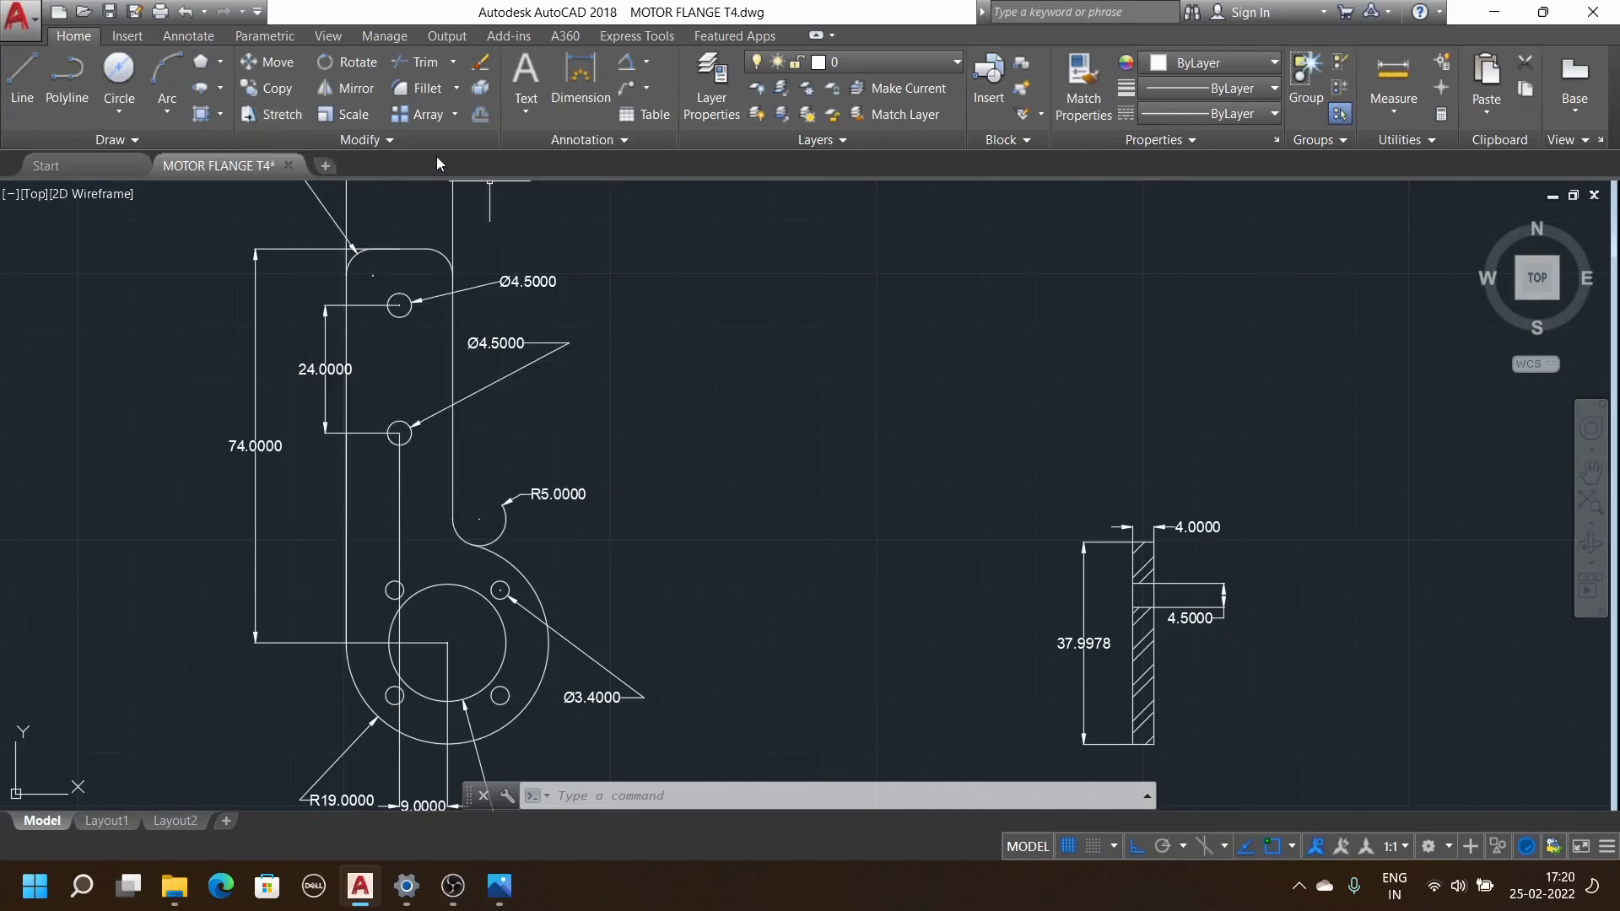
pyautogui.scroll(-4, 662, 427)
pyautogui.scroll(10, 842, 465)
pyautogui.scroll(-3, 851, 466)
pyautogui.scroll(6, 858, 466)
pyautogui.scroll(-2, 738, 468)
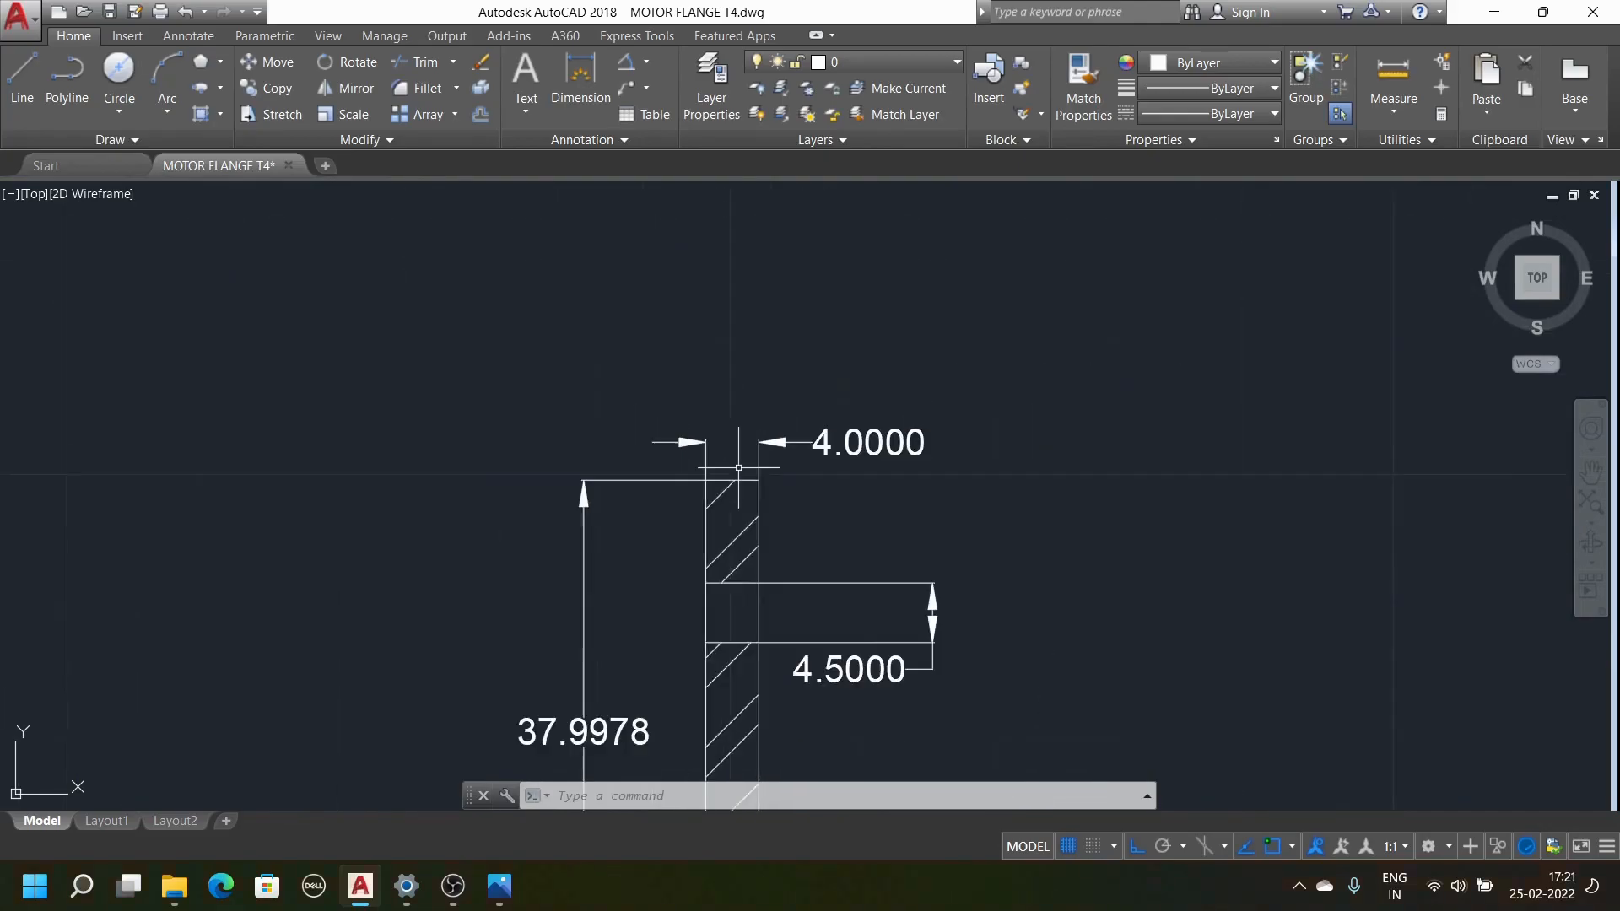
pyautogui.scroll(4, 727, 477)
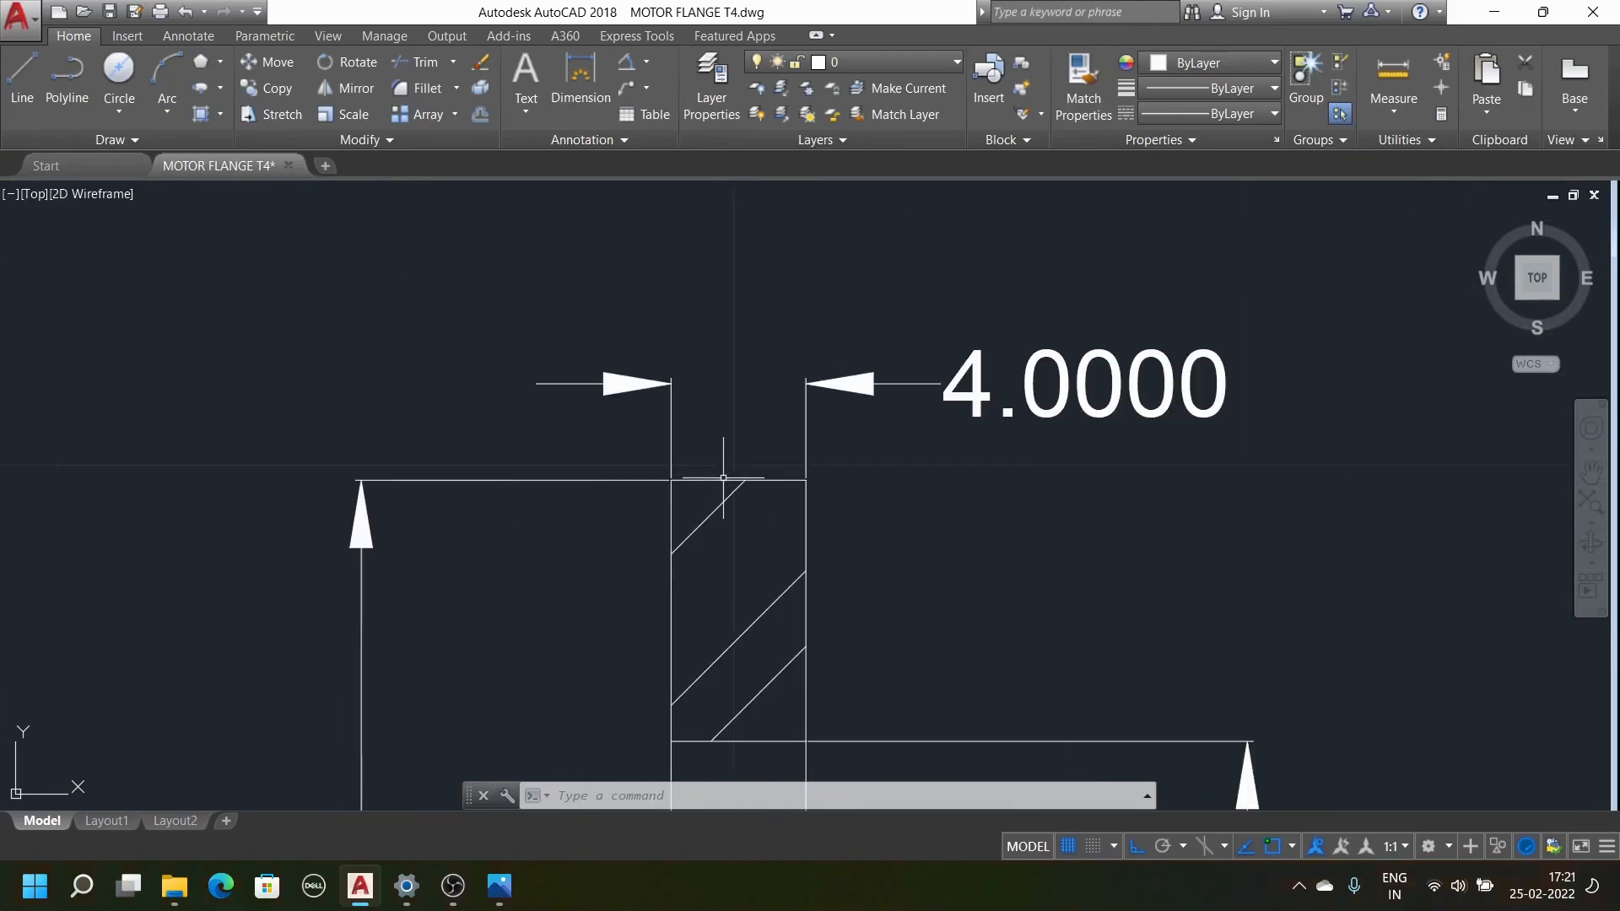
pyautogui.click(488, 60)
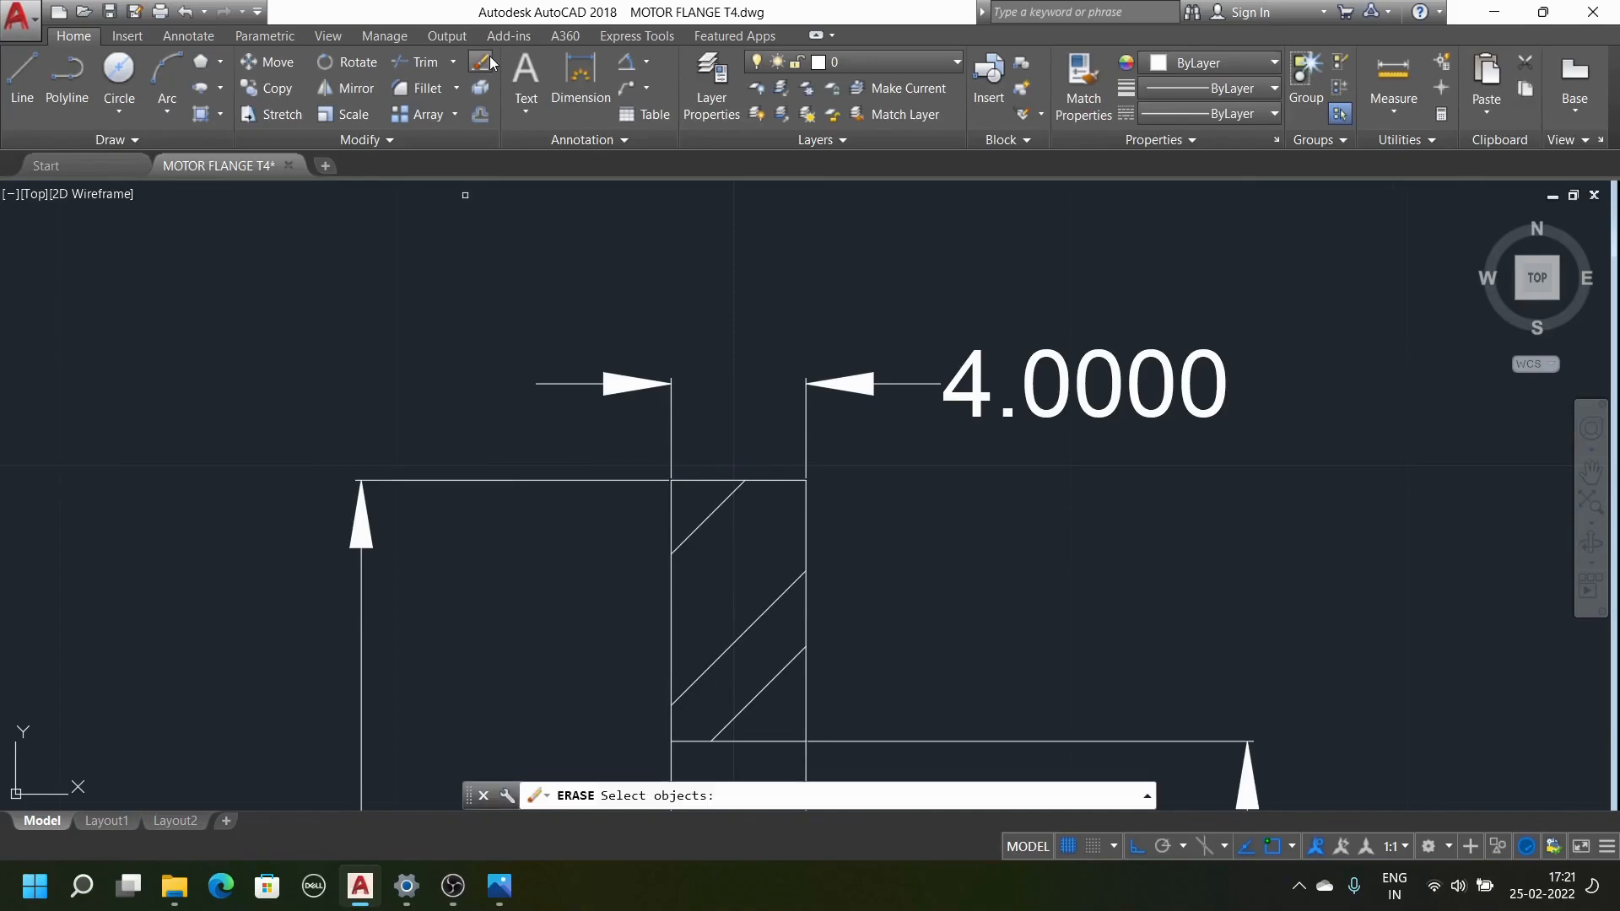
pyautogui.click(704, 480)
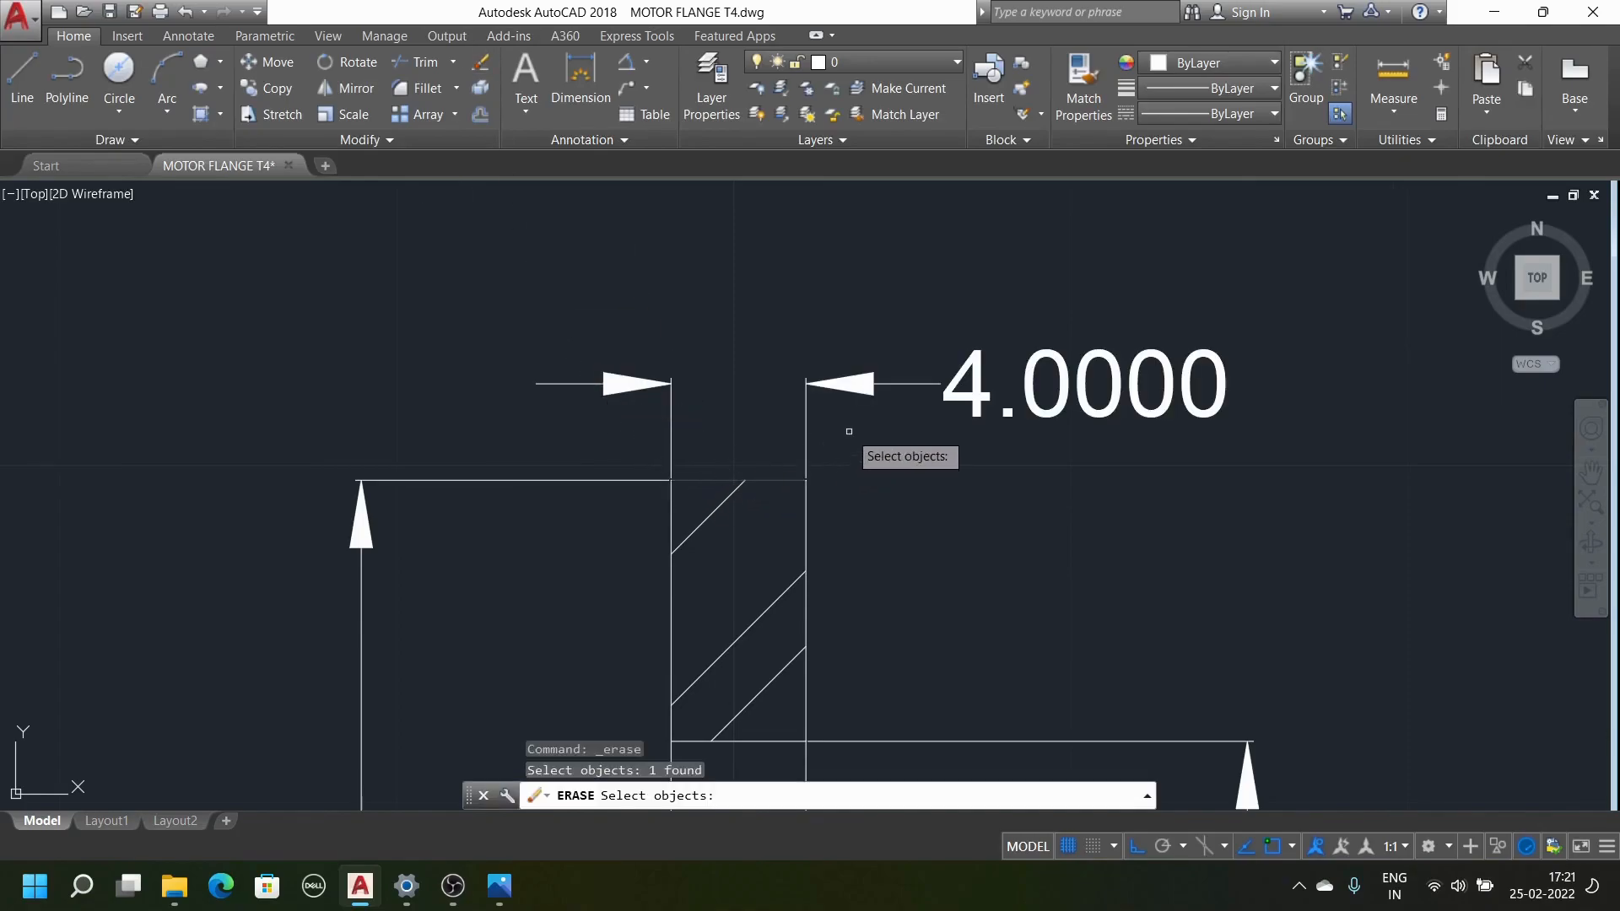
pyautogui.press('Return')
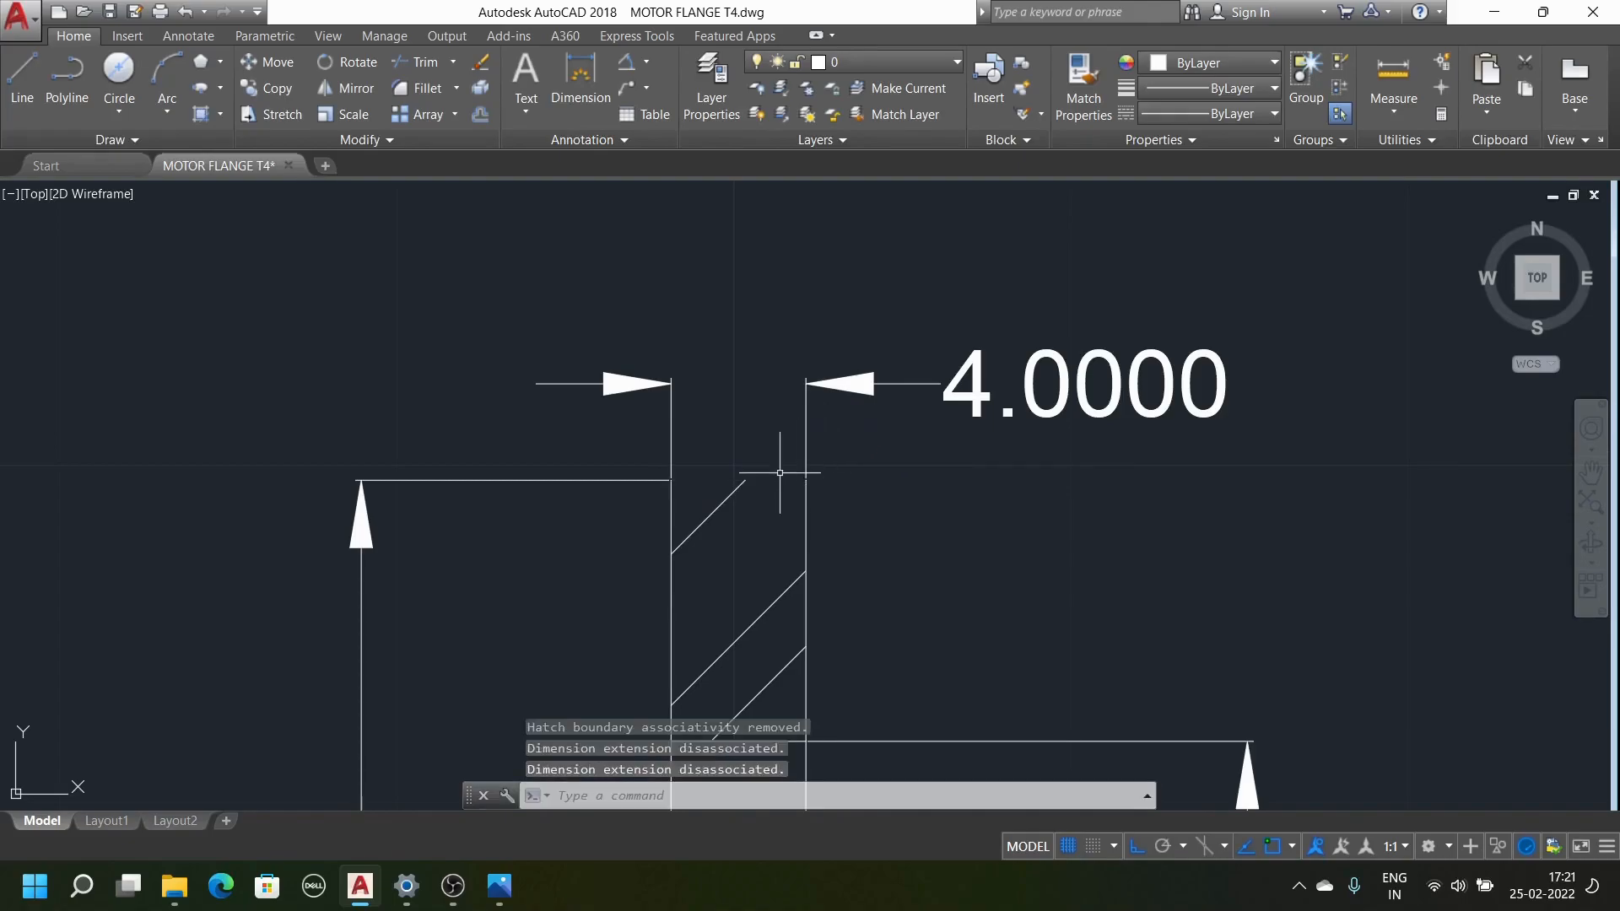
# Undo the erasure of the hatched side view's top edge line
pyautogui.scroll(-2, 770, 479)
pyautogui.scroll(4, 810, 419)
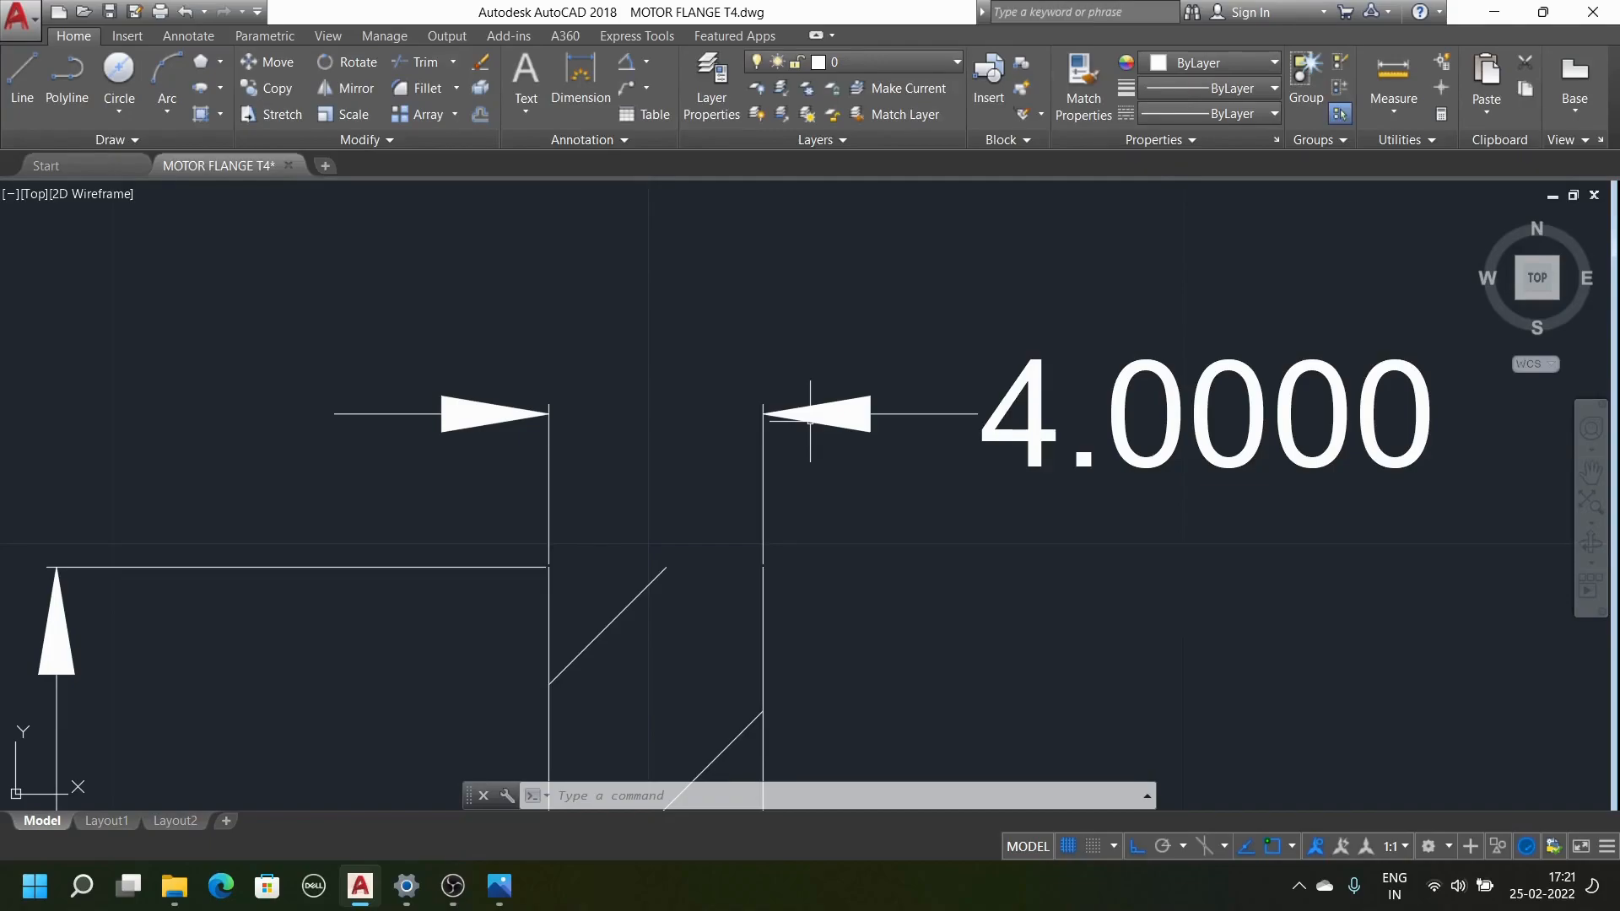
pyautogui.scroll(-2, 810, 420)
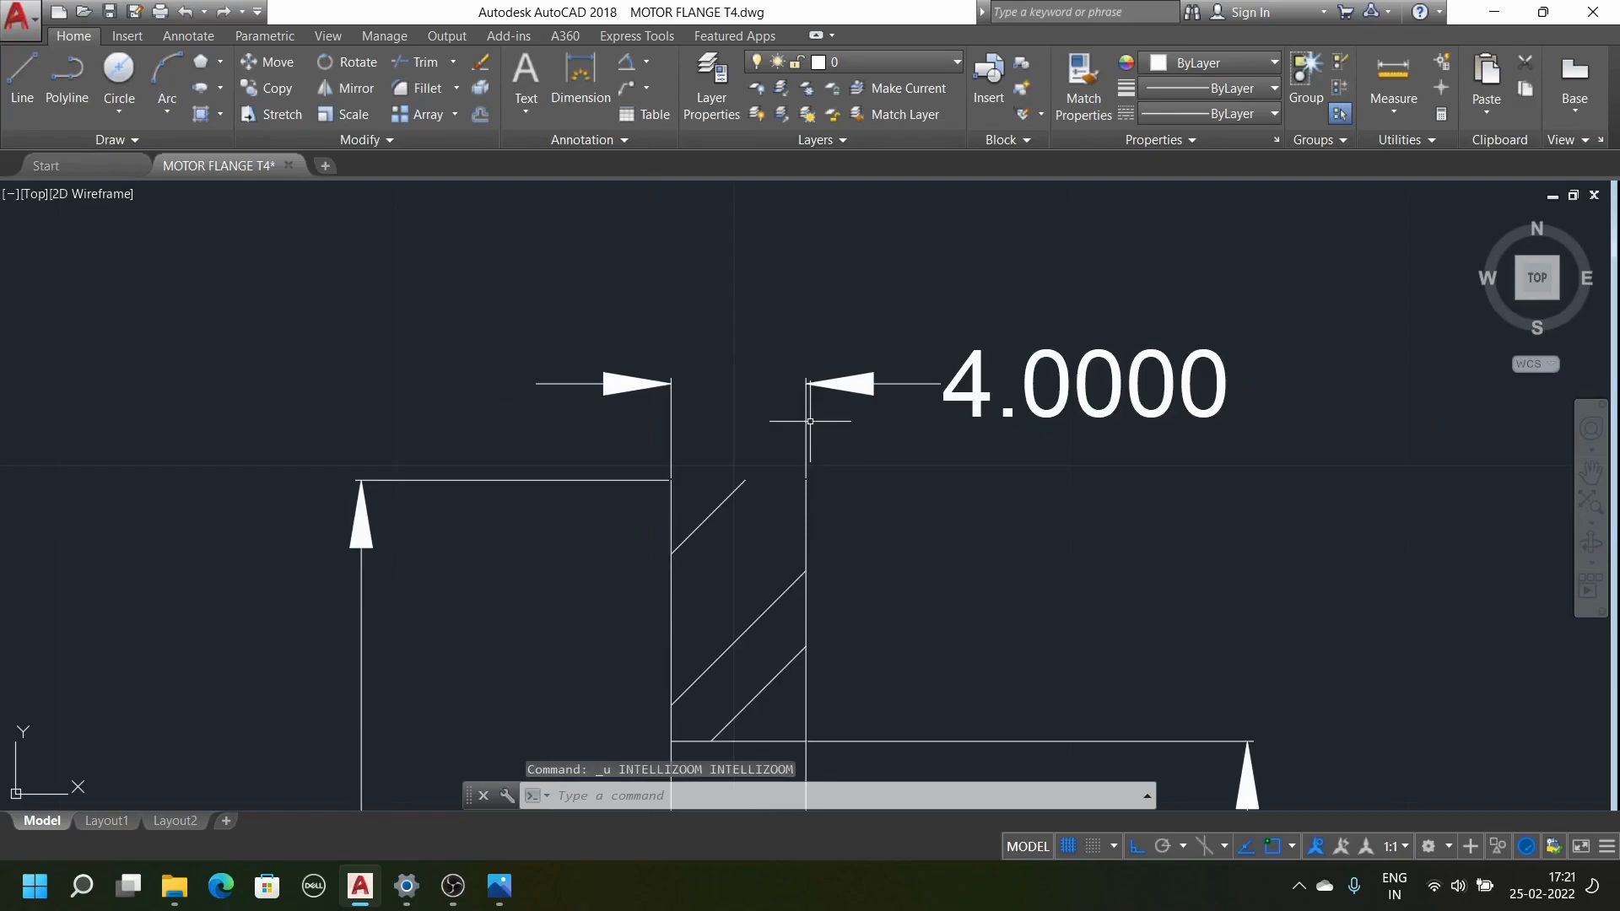
pyautogui.hotkey('ctrl', 'z')
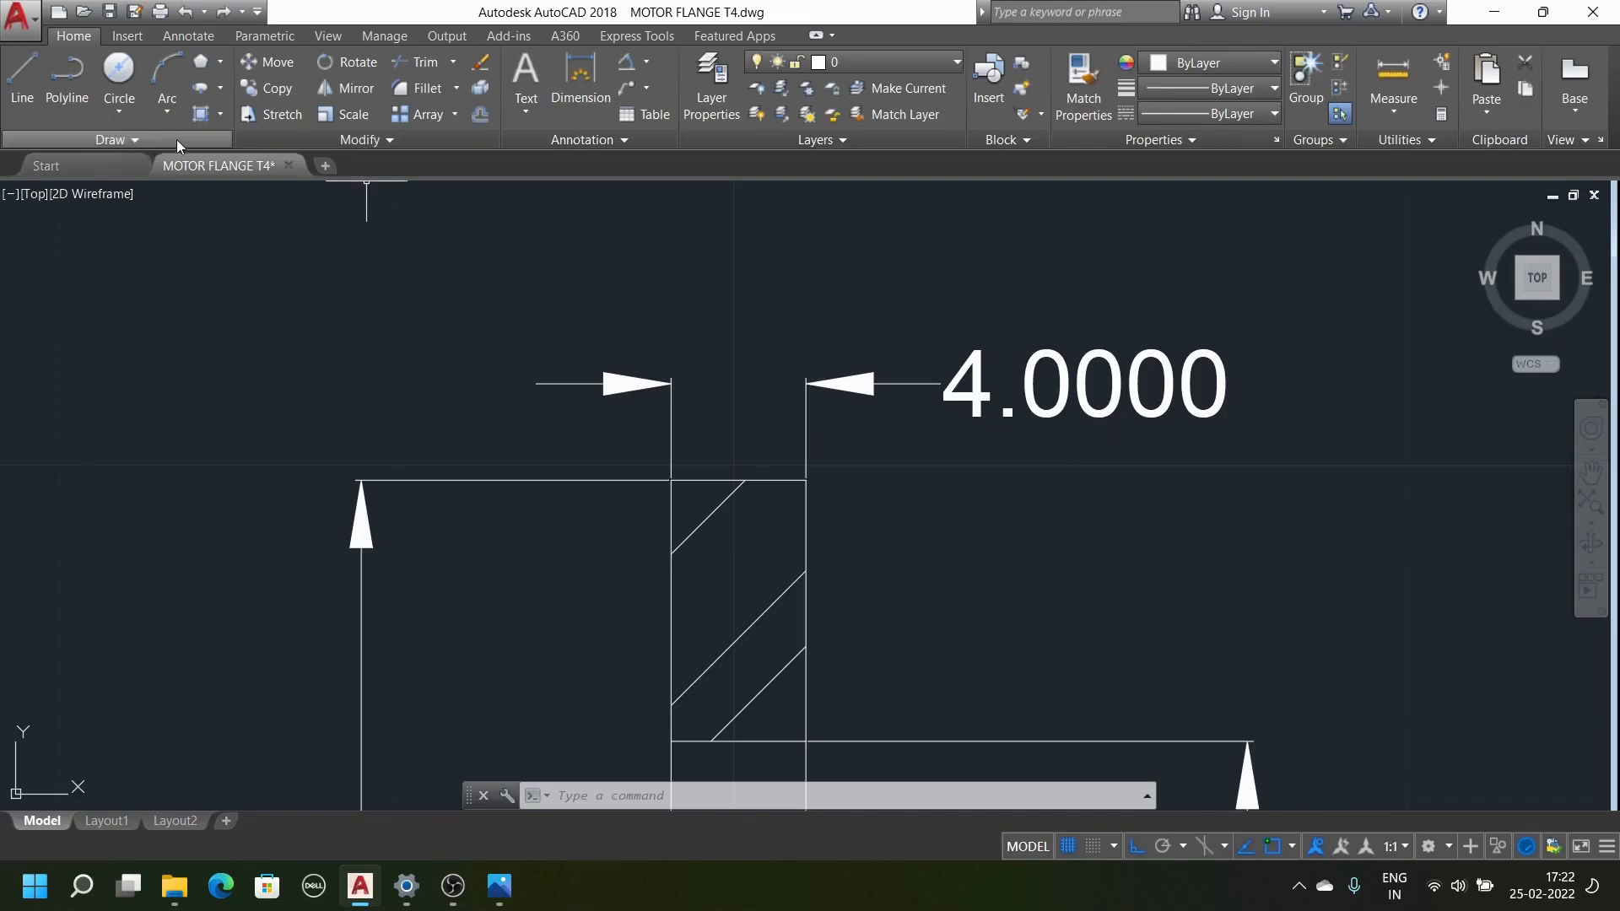
pyautogui.click(220, 114)
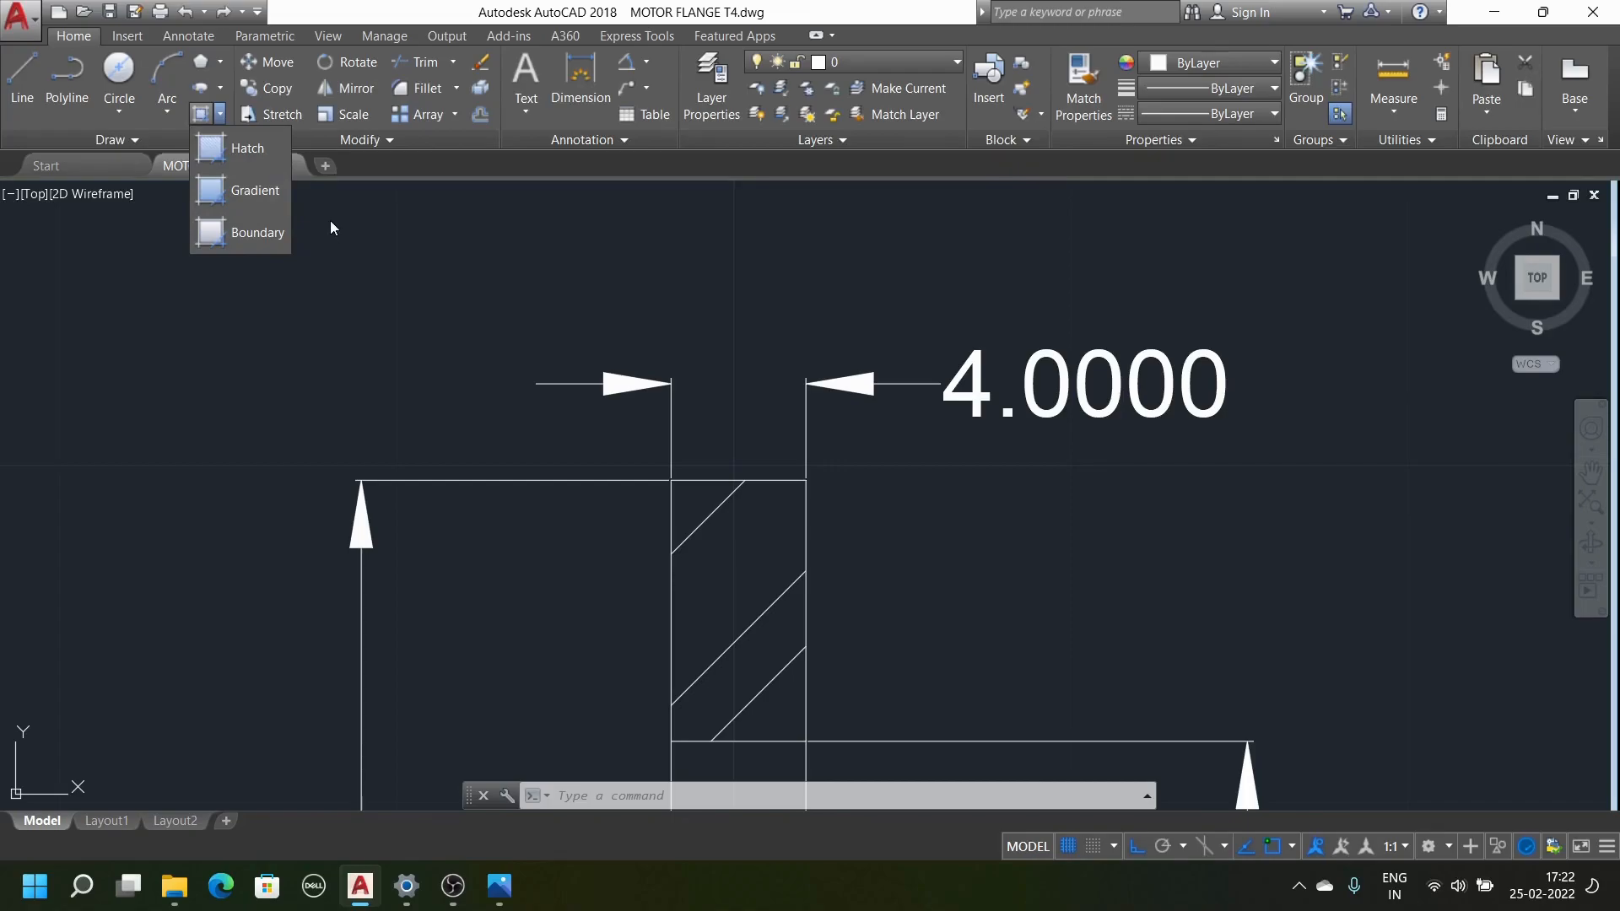
pyautogui.click(343, 268)
pyautogui.scroll(-7, 343, 234)
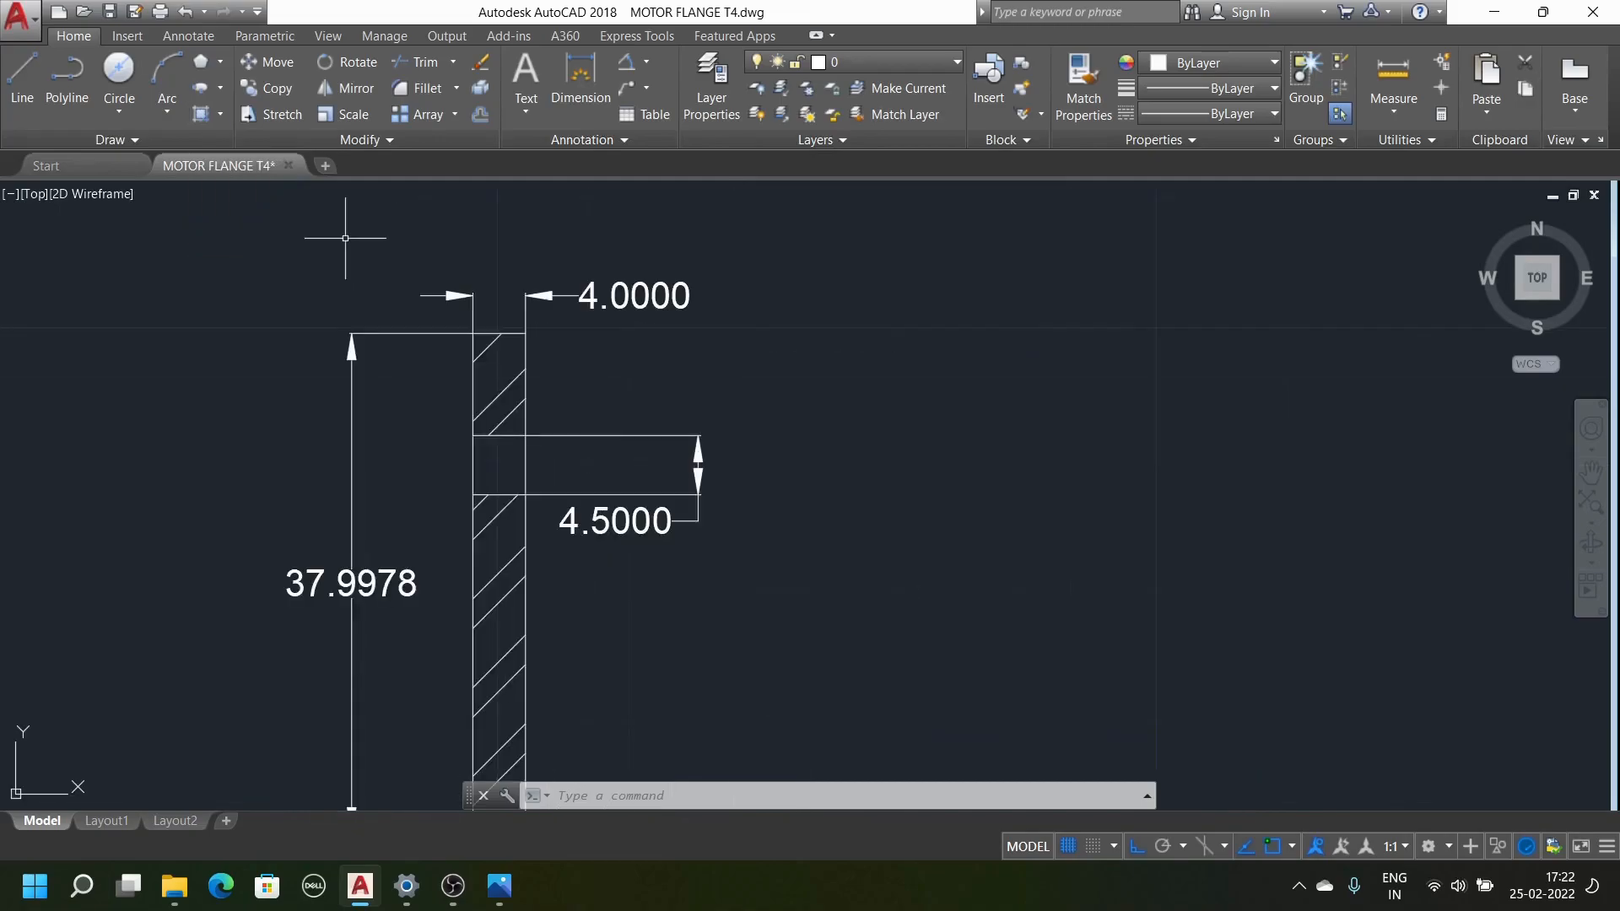
pyautogui.scroll(-3, 386, 334)
pyautogui.scroll(-2, 386, 334)
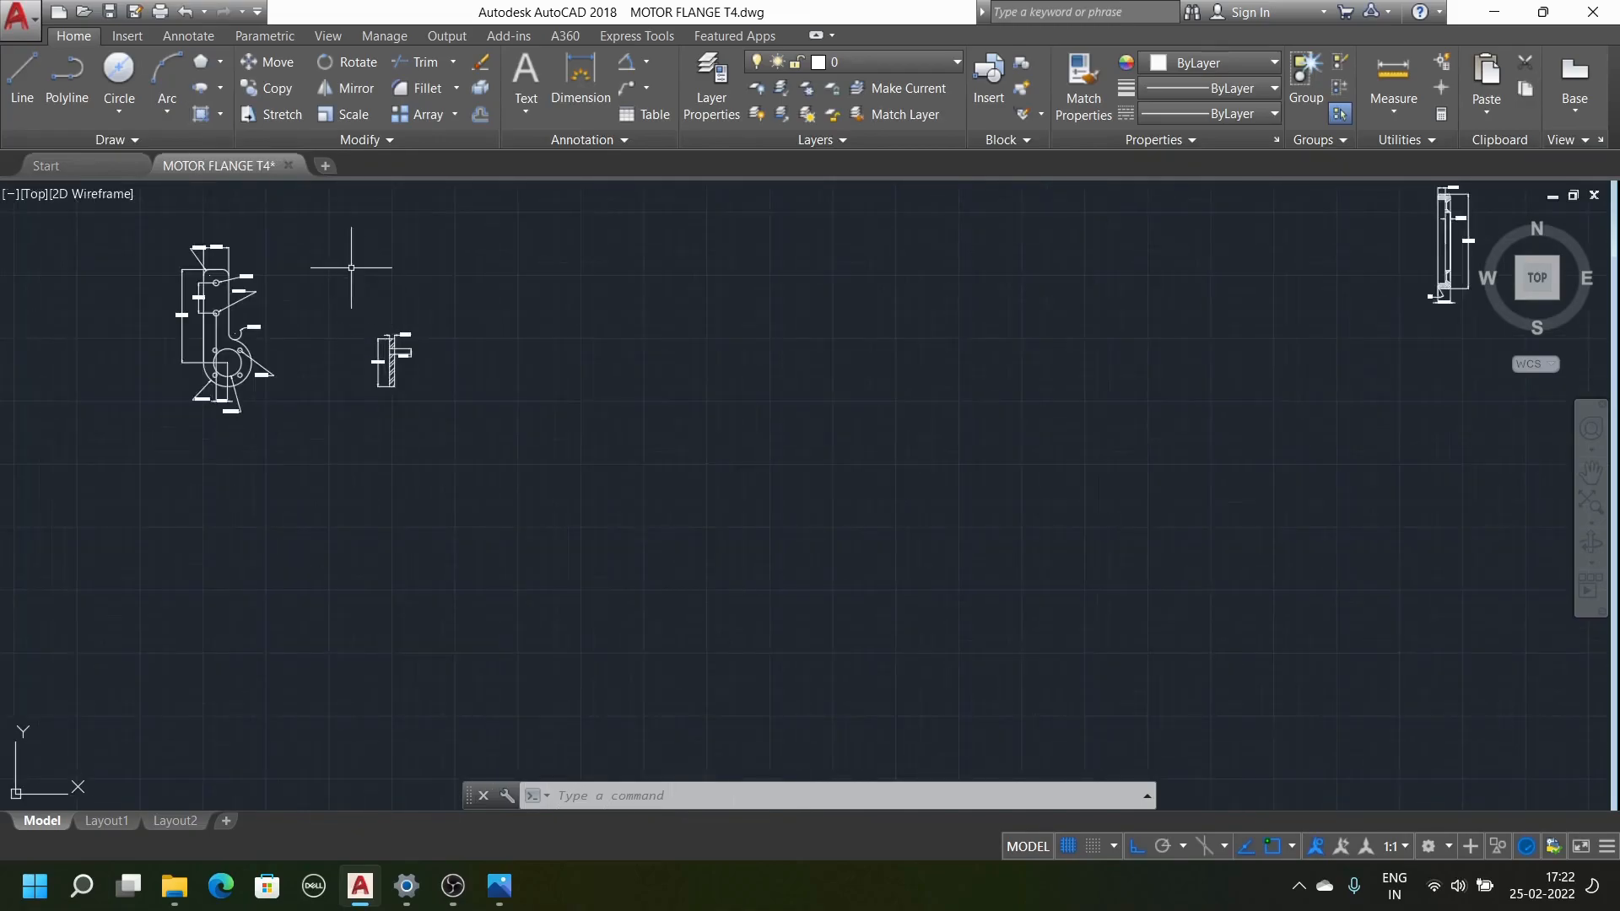